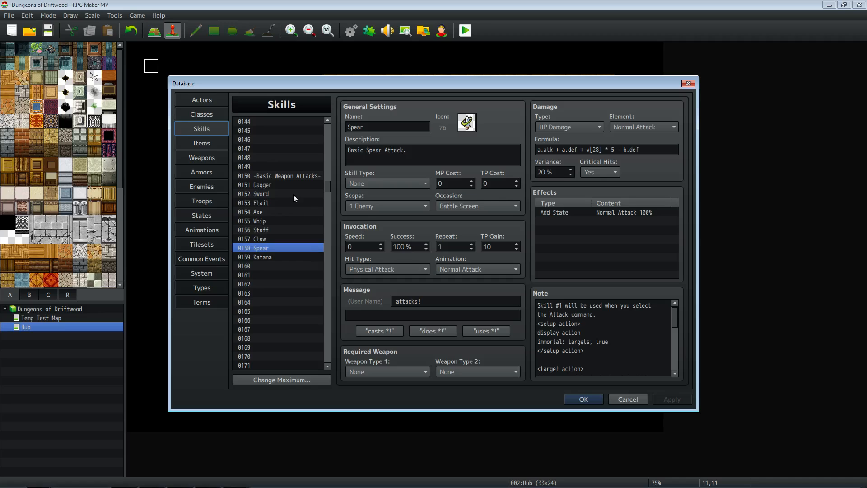
Examine the Bronze through Obsidian Flail entries in the weapons database, selecting all of the Obsidian Flail's note text.
{"action": "left_click", "coordinate": [202, 159]}
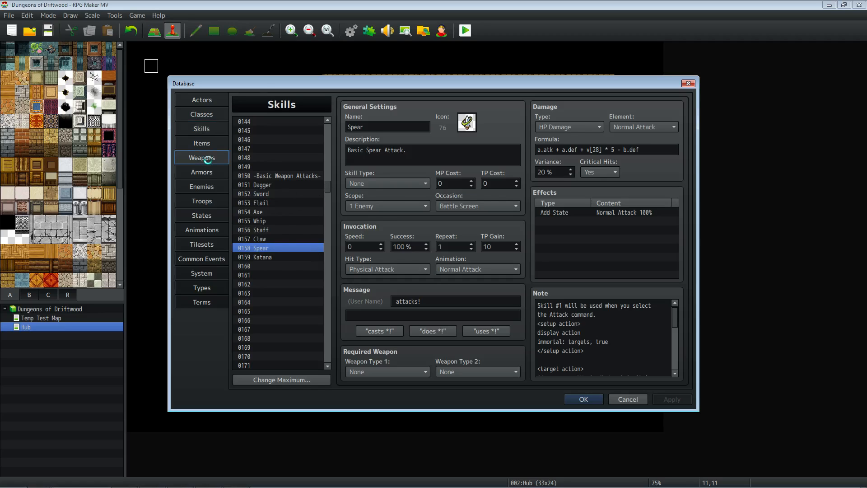
{"action": "mouse_move", "coordinate": [329, 264]}
{"action": "left_mouse_down"}
{"action": "mouse_move", "coordinate": [321, 153]}
{"action": "mouse_move", "coordinate": [329, 257]}
{"action": "left_mouse_up"}
{"action": "left_click", "coordinate": [280, 189]}
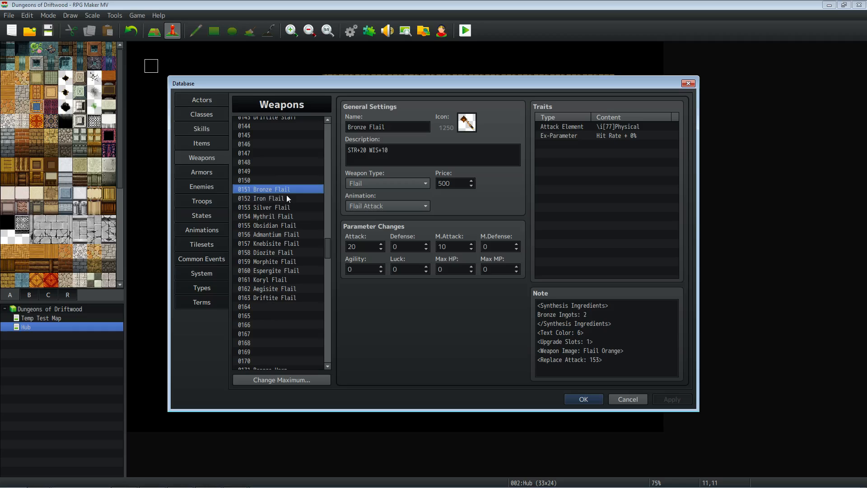
{"action": "left_click", "coordinate": [286, 195]}
{"action": "left_click", "coordinate": [288, 207]}
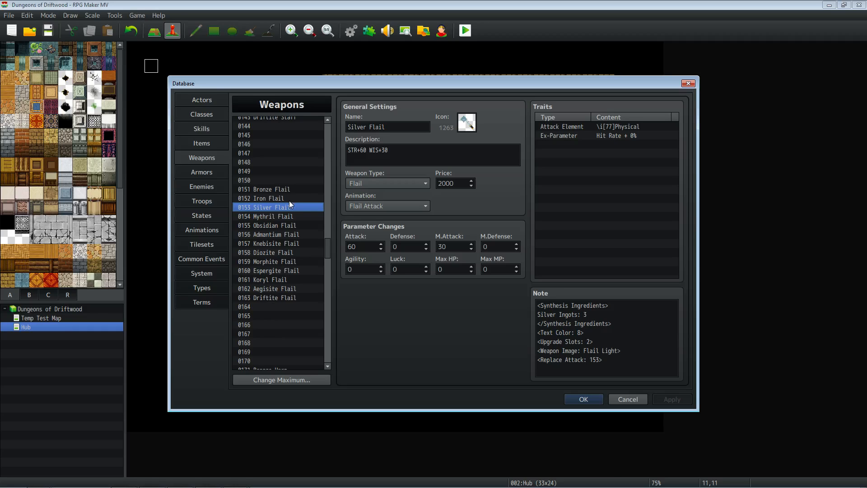
{"action": "left_click", "coordinate": [292, 225]}
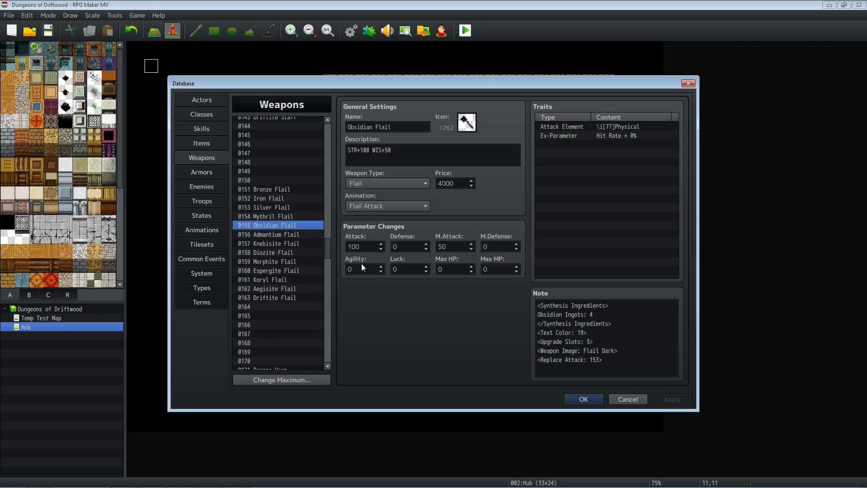
{"action": "left_click", "coordinate": [585, 351]}
{"action": "key", "text": "ctrl+a"}
Look through the harp, claw and axe weapon entries, comparing their weapon types and note tags.
{"action": "scroll", "coordinate": [281, 235], "scroll_direction": "down", "scroll_amount": 7}
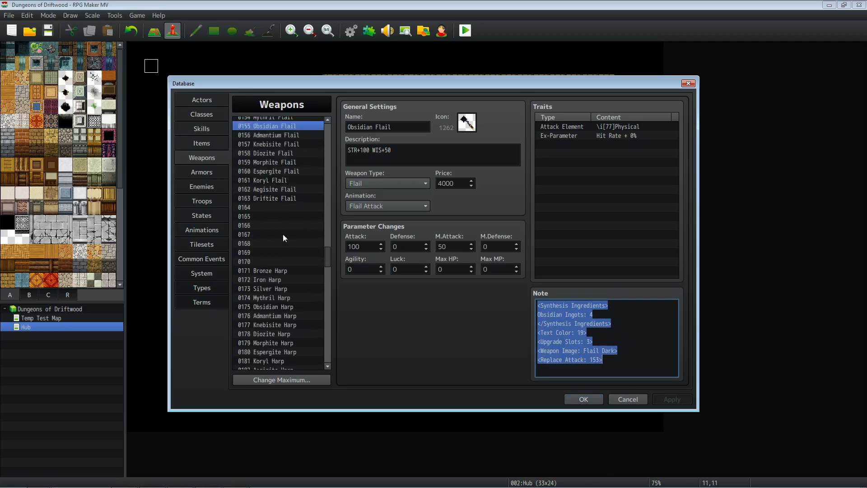
{"action": "left_click", "coordinate": [284, 224]}
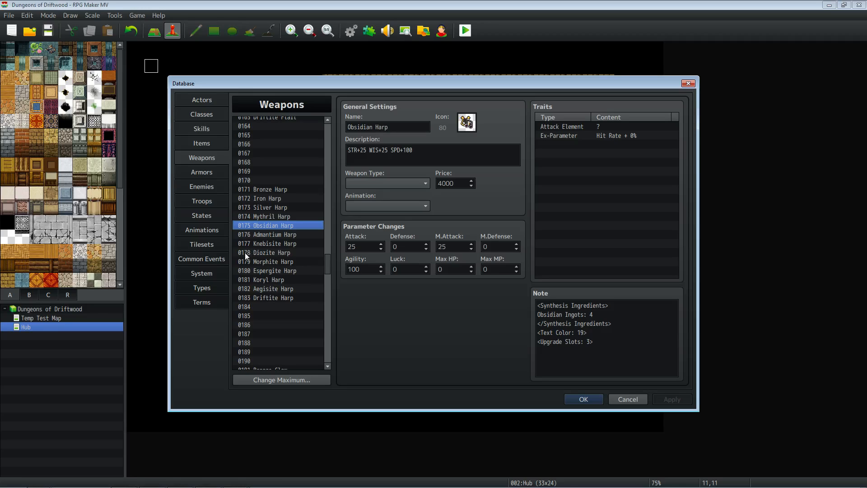
{"action": "scroll", "coordinate": [245, 256], "scroll_direction": "down", "scroll_amount": 5}
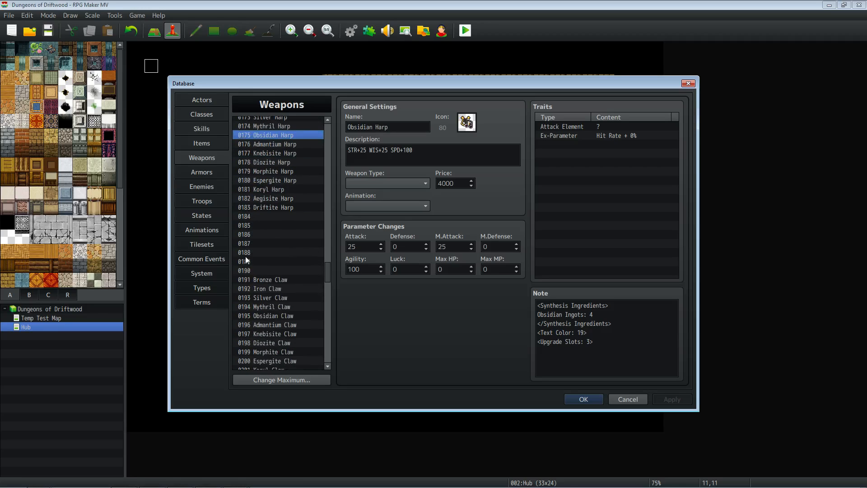
{"action": "scroll", "coordinate": [248, 250], "scroll_direction": "down", "scroll_amount": 3}
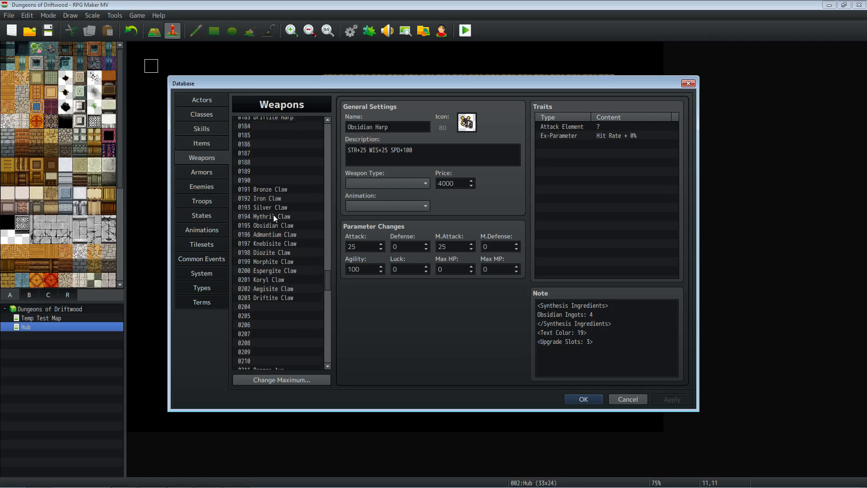
{"action": "left_click", "coordinate": [275, 210]}
{"action": "scroll", "coordinate": [274, 213], "scroll_direction": "down", "scroll_amount": 2}
{"action": "scroll", "coordinate": [275, 216], "scroll_direction": "down", "scroll_amount": 2}
{"action": "left_click", "coordinate": [278, 241]}
{"action": "left_click", "coordinate": [279, 235]}
Inspect the Bronze Whip's settings and note tags, and continue on to the spear entries.
{"action": "scroll", "coordinate": [279, 234], "scroll_direction": "down", "scroll_amount": 2}
{"action": "scroll", "coordinate": [283, 201], "scroll_direction": "down", "scroll_amount": 3}
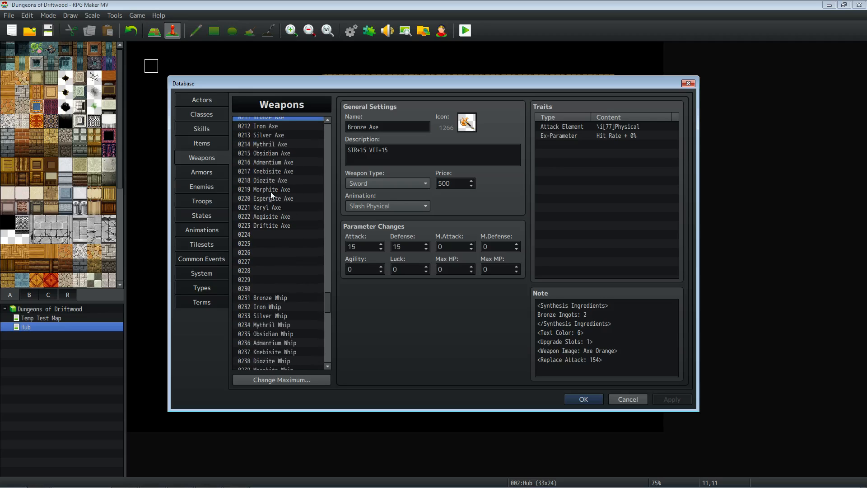
{"action": "scroll", "coordinate": [278, 276], "scroll_direction": "down", "scroll_amount": 2}
{"action": "left_click", "coordinate": [283, 259]}
{"action": "scroll", "coordinate": [280, 268], "scroll_direction": "down", "scroll_amount": 7}
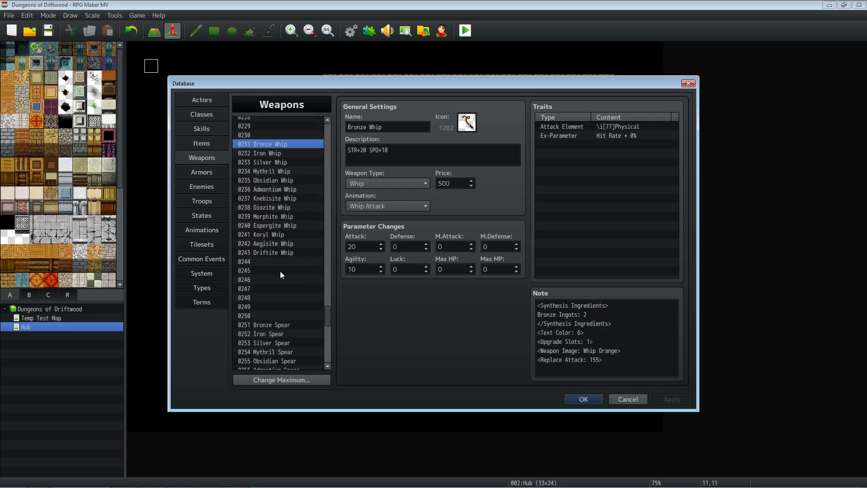
{"action": "left_click", "coordinate": [277, 270]}
{"action": "scroll", "coordinate": [277, 268], "scroll_direction": "down", "scroll_amount": 5}
{"action": "scroll", "coordinate": [327, 317], "scroll_direction": "up", "scroll_amount": 2}
Go back to the Mythril Katana and check its note tags, continuing through the weapons that follow the katanas.
{"action": "left_click_drag", "start_coordinate": [327, 317], "coordinate": [323, 217]}
{"action": "left_click", "coordinate": [285, 222]}
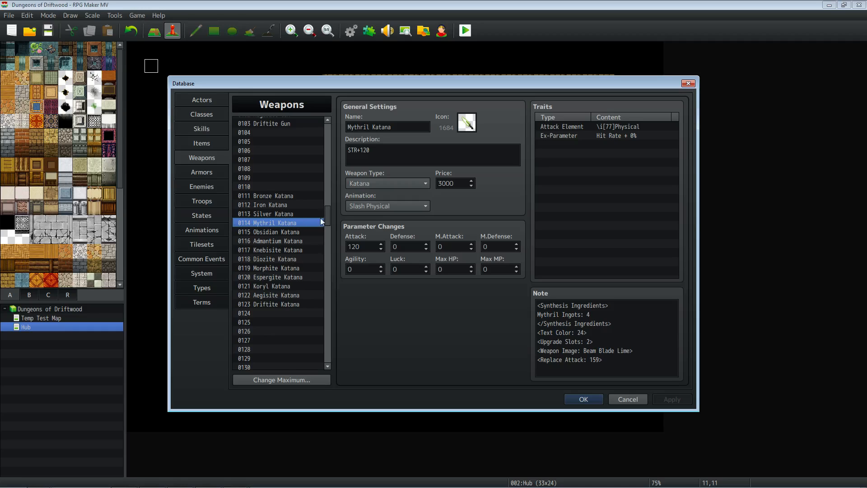
{"action": "scroll", "coordinate": [302, 237], "scroll_direction": "down", "scroll_amount": 9}
{"action": "left_click", "coordinate": [285, 205]}
{"action": "scroll", "coordinate": [290, 236], "scroll_direction": "down", "scroll_amount": 5}
Open the Admantium Flail and highlight the Replace Attack line in its note.
{"action": "left_click", "coordinate": [284, 226]}
{"action": "scroll", "coordinate": [284, 232], "scroll_direction": "down", "scroll_amount": 1}
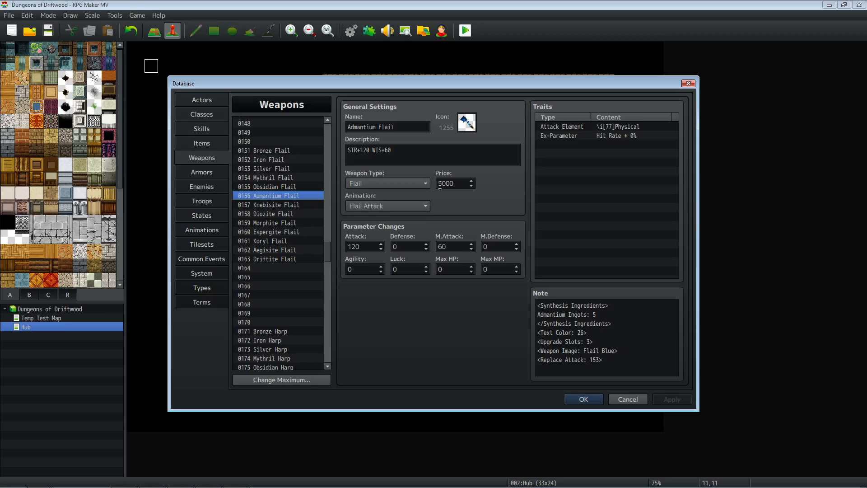
{"action": "left_click", "coordinate": [625, 352]}
{"action": "left_click_drag", "start_coordinate": [625, 361], "coordinate": [545, 359]}
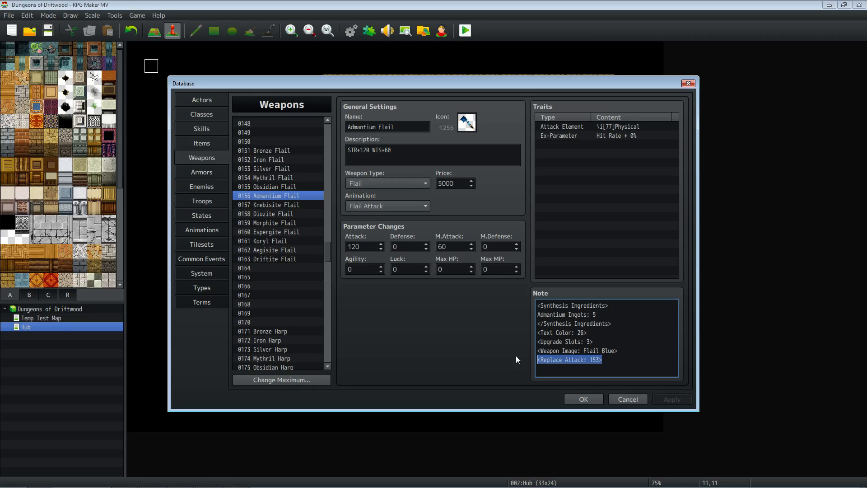
{"action": "left_click_drag", "start_coordinate": [604, 359], "coordinate": [530, 359]}
{"action": "left_click_drag", "start_coordinate": [604, 371], "coordinate": [522, 359]}
In the skills database, go through the basic weapon attacks from Dagger to Katana, examining each skill's settings and damage formula.
{"action": "left_click", "coordinate": [204, 129]}
{"action": "left_click", "coordinate": [293, 184]}
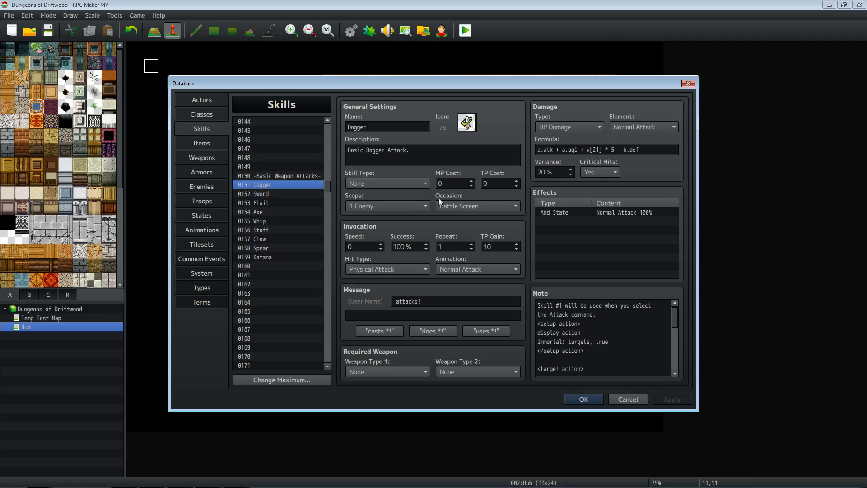
{"action": "left_click", "coordinate": [264, 194]}
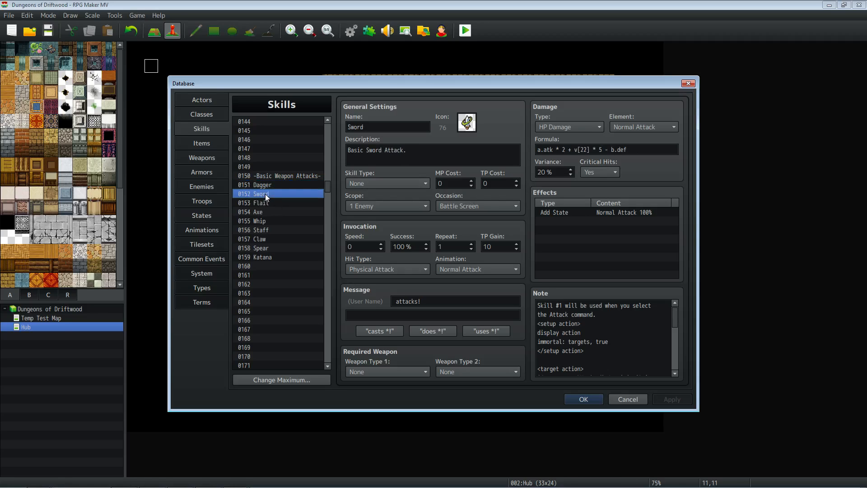
{"action": "key", "text": "Down"}
{"action": "key", "text": "Down"}
{"action": "key", "text": "Down"}
{"action": "key", "text": "Down"}
{"action": "key", "text": "Down"}
{"action": "key", "text": "Down"}
{"action": "key", "text": "Down"}
{"action": "key", "text": "Down"}
{"action": "key", "text": "Up"}
{"action": "key", "text": "Up"}
{"action": "key", "text": "Down"}
{"action": "key", "text": "Up"}
{"action": "key", "text": "Up"}
{"action": "key", "text": "Up"}
{"action": "key", "text": "Down"}
{"action": "key", "text": "Down"}
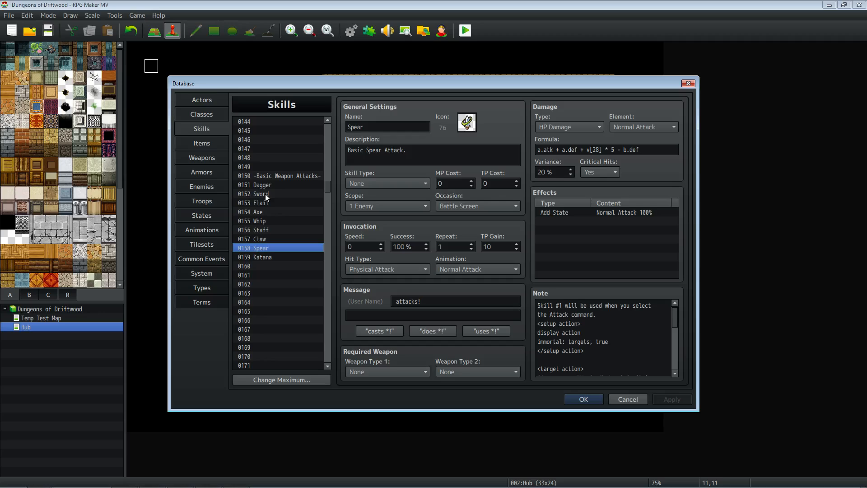
{"action": "key", "text": "Down"}
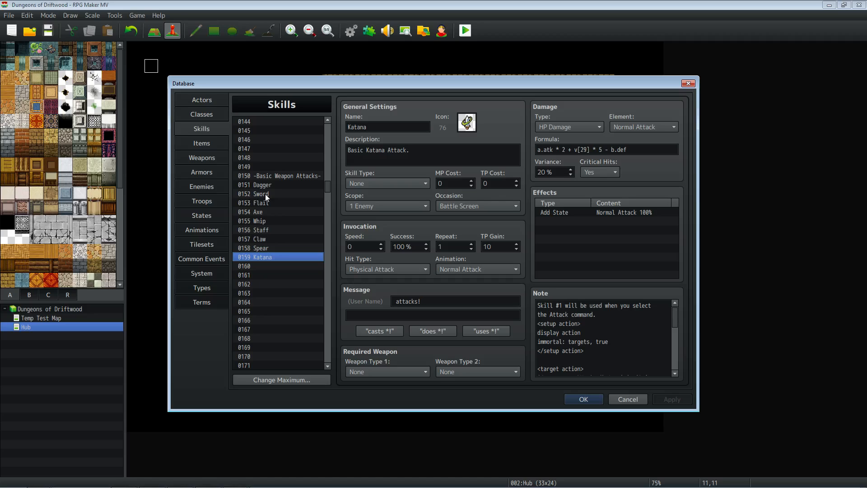
Go back up the basic weapon attack skills from Katana to Dagger, comparing their damage formulas, and return to Sword.
{"action": "key", "text": "Up"}
{"action": "key", "text": "Up"}
{"action": "key", "text": "Up"}
{"action": "key", "text": "Up"}
{"action": "key", "text": "Down"}
{"action": "key", "text": "Up"}
{"action": "key", "text": "Up"}
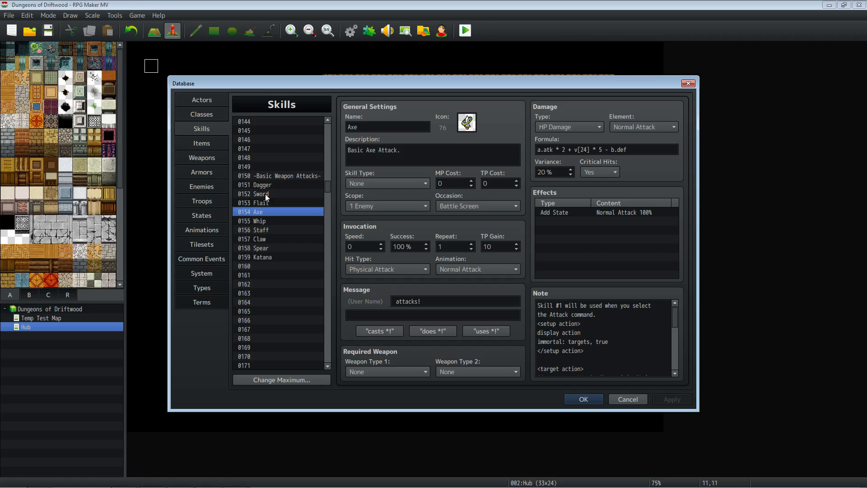
{"action": "key", "text": "Up"}
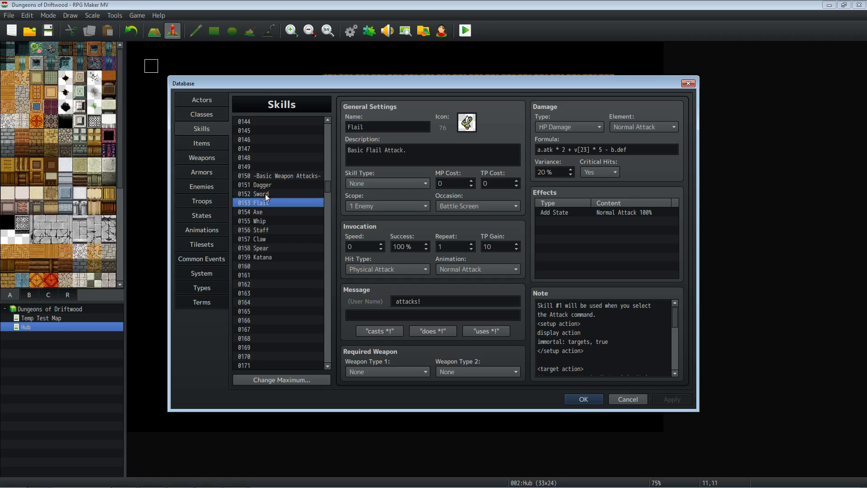
{"action": "key", "text": "Up"}
{"action": "key", "text": "Up"}
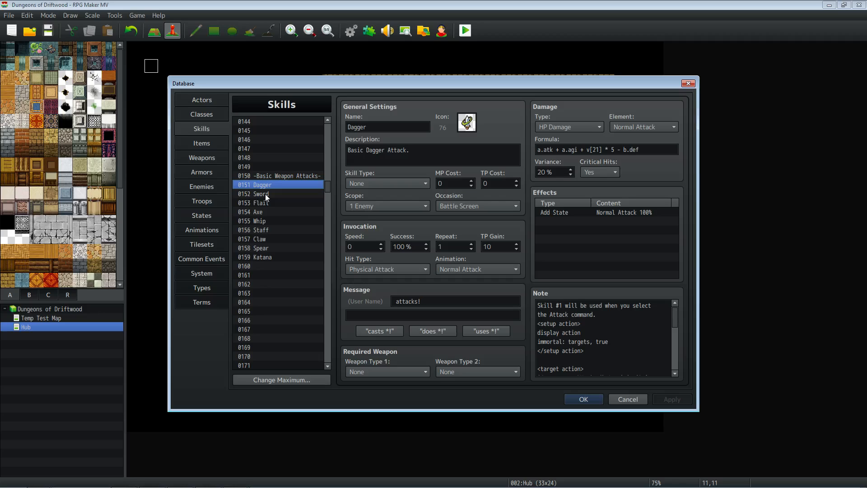
{"action": "key", "text": "Down"}
{"action": "key", "text": "Down"}
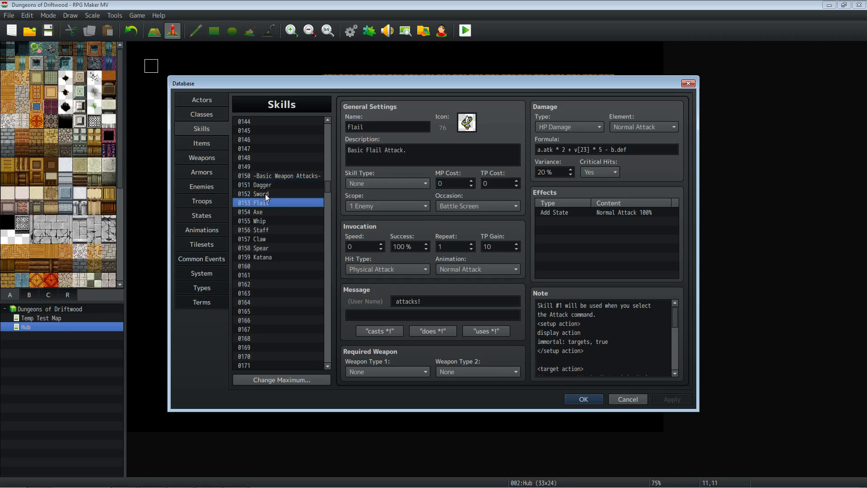
{"action": "key", "text": "Down"}
{"action": "key", "text": "Up"}
{"action": "key", "text": "Up"}
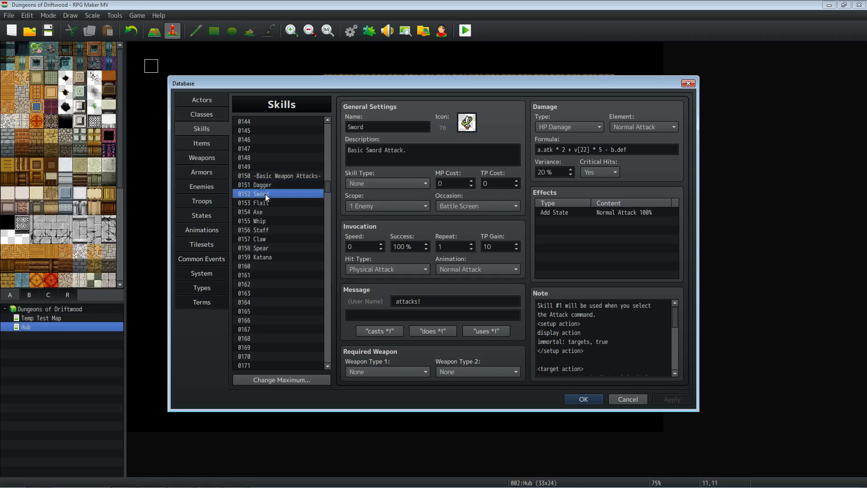
Select the Dagger skill and highlight the variable, attacker stat and target defense terms of its damage formula.
{"action": "left_click", "coordinate": [267, 186]}
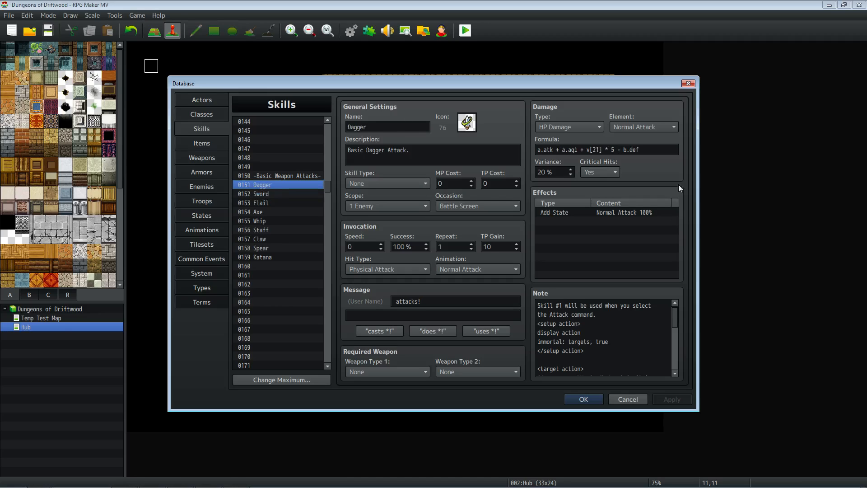
{"action": "left_click", "coordinate": [592, 149]}
{"action": "left_click_drag", "start_coordinate": [603, 149], "coordinate": [588, 151]}
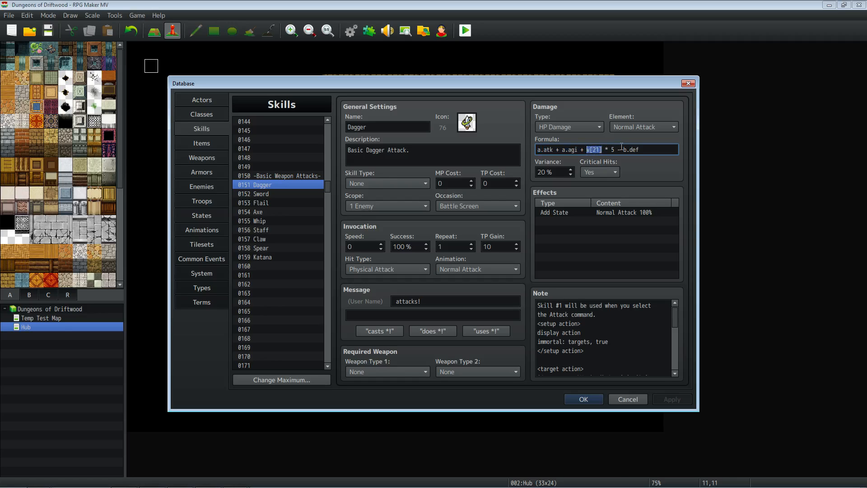
{"action": "left_click_drag", "start_coordinate": [606, 150], "coordinate": [537, 149]}
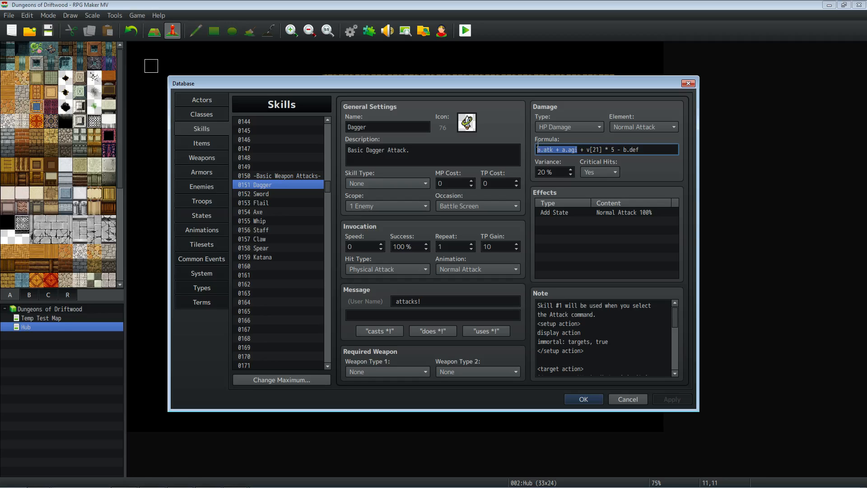
{"action": "left_click_drag", "start_coordinate": [589, 149], "coordinate": [626, 149]}
{"action": "left_click", "coordinate": [616, 150]}
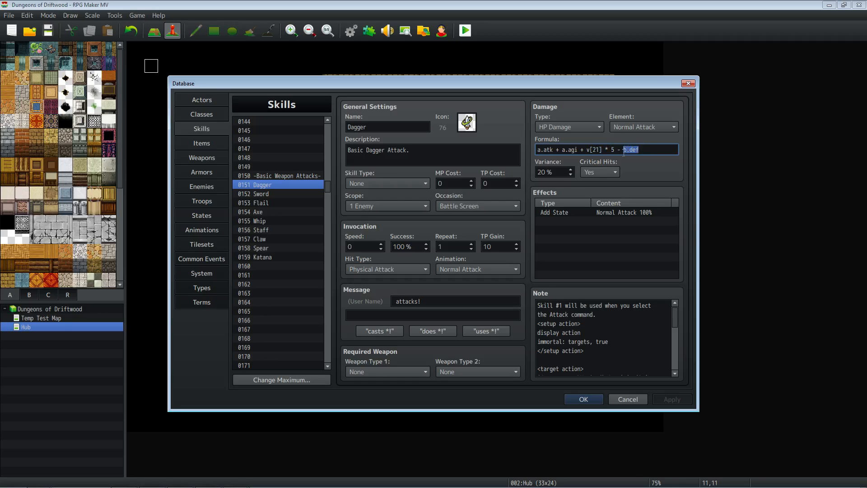
Compare the Sword, Spear and Katana damage formulas, highlighting the a.def term in the Spear's.
{"action": "left_click", "coordinate": [270, 194]}
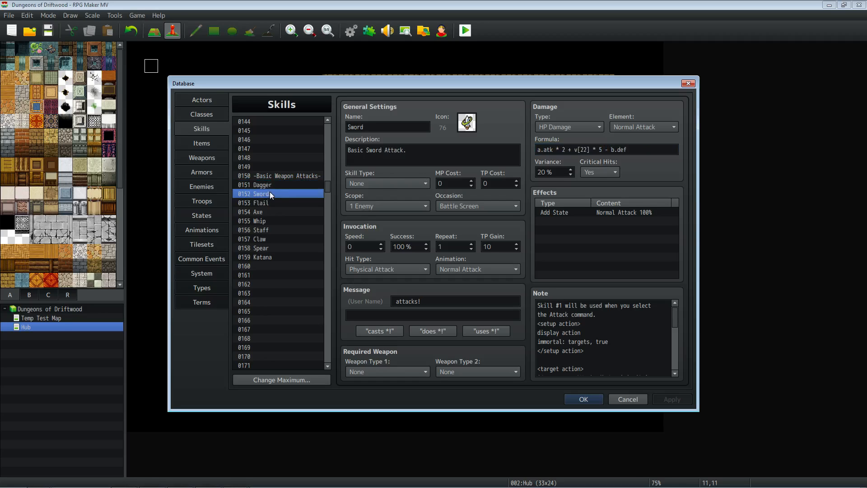
{"action": "left_click", "coordinate": [274, 249]}
{"action": "left_click_drag", "start_coordinate": [537, 149], "coordinate": [561, 150]}
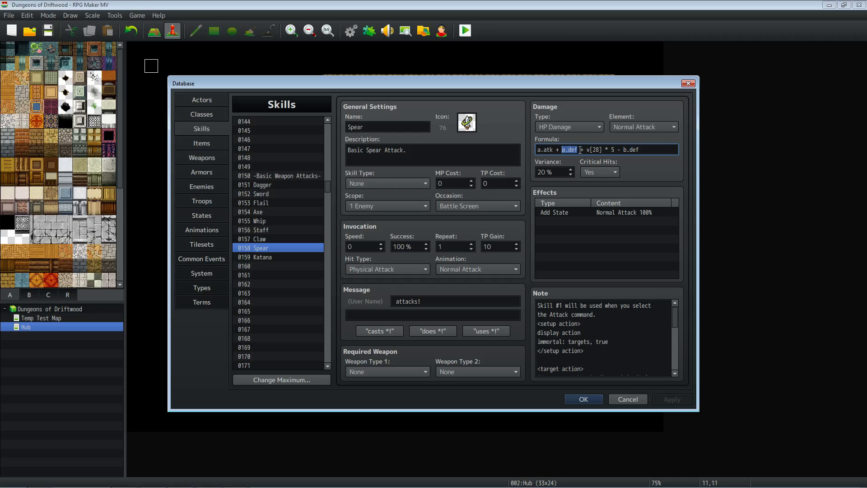
{"action": "left_click_drag", "start_coordinate": [582, 149], "coordinate": [563, 149]}
{"action": "left_click", "coordinate": [262, 256]}
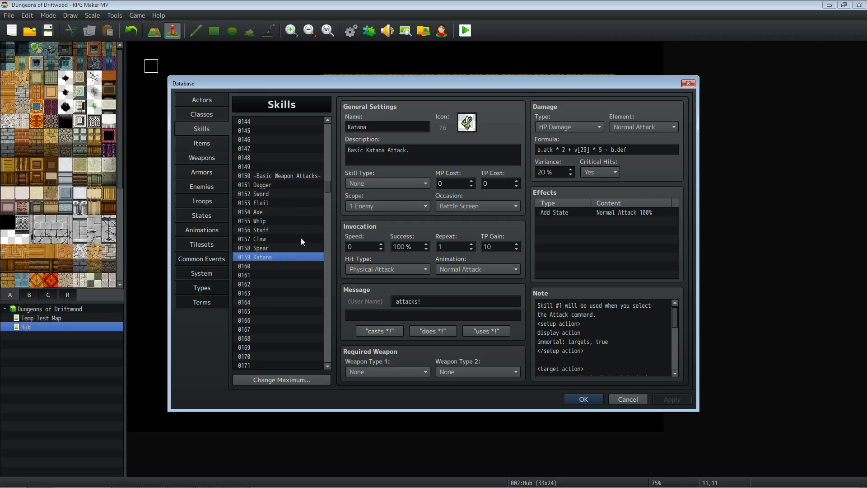
Review the damage formulas of the Dagger, Sword, Flail, Axe, Whip and Staff skills, comparing Whip against Dagger.
{"action": "left_click", "coordinate": [267, 184]}
{"action": "left_click", "coordinate": [269, 193]}
{"action": "left_click", "coordinate": [270, 204]}
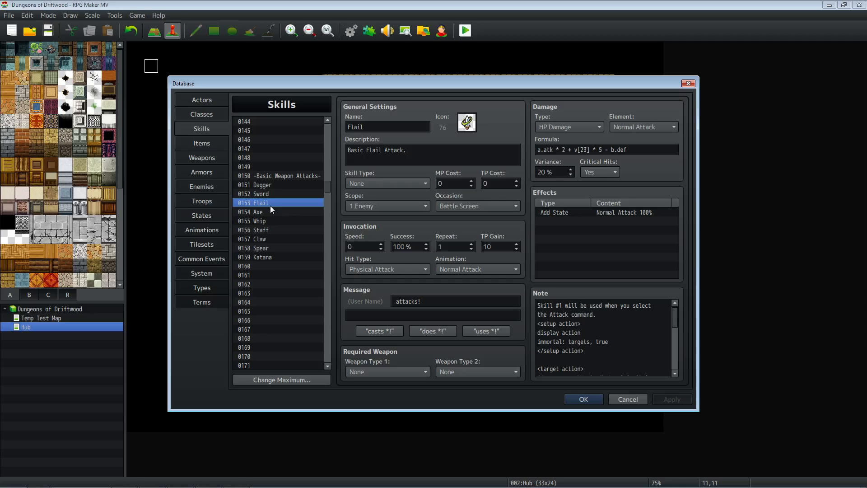
{"action": "left_click", "coordinate": [263, 211]}
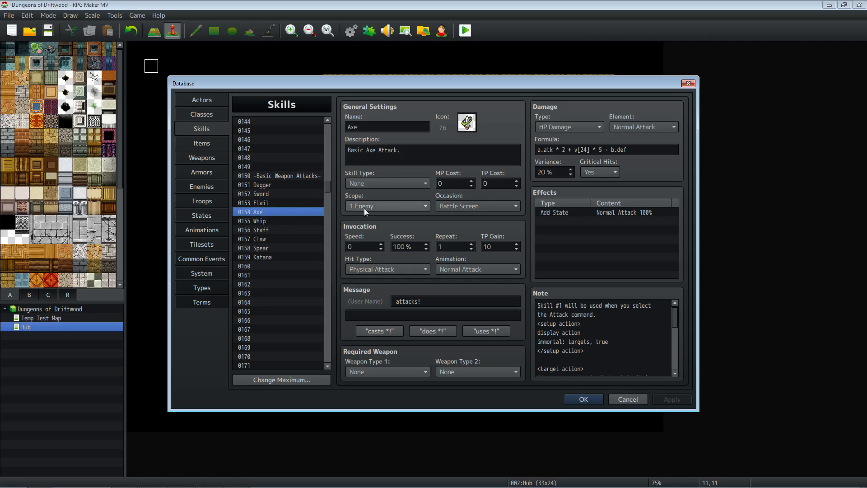
{"action": "left_click", "coordinate": [272, 220]}
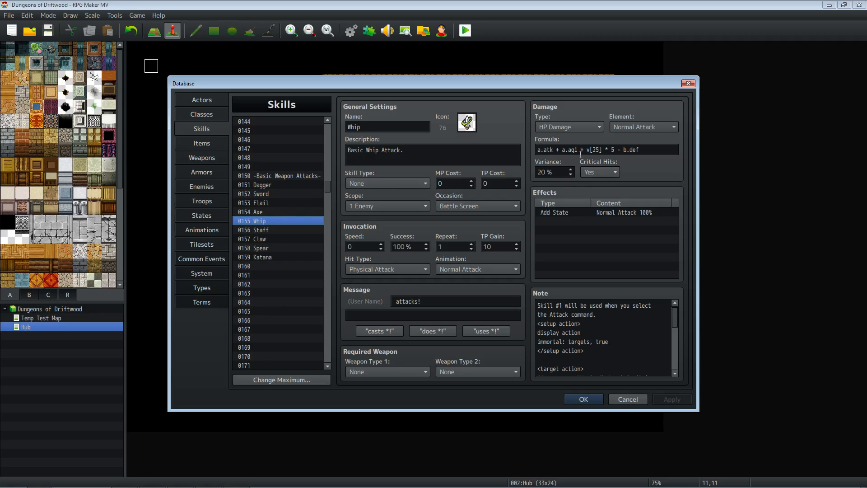
{"action": "left_click", "coordinate": [272, 186]}
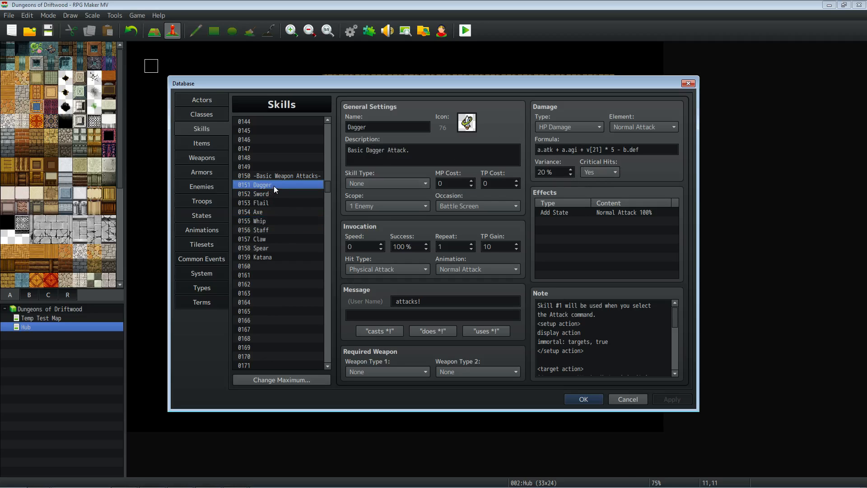
{"action": "left_click", "coordinate": [271, 220]}
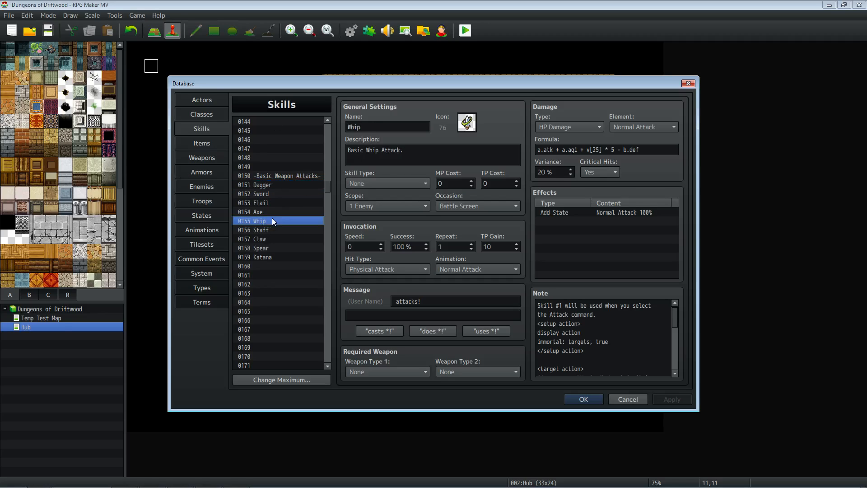
{"action": "left_click", "coordinate": [273, 230]}
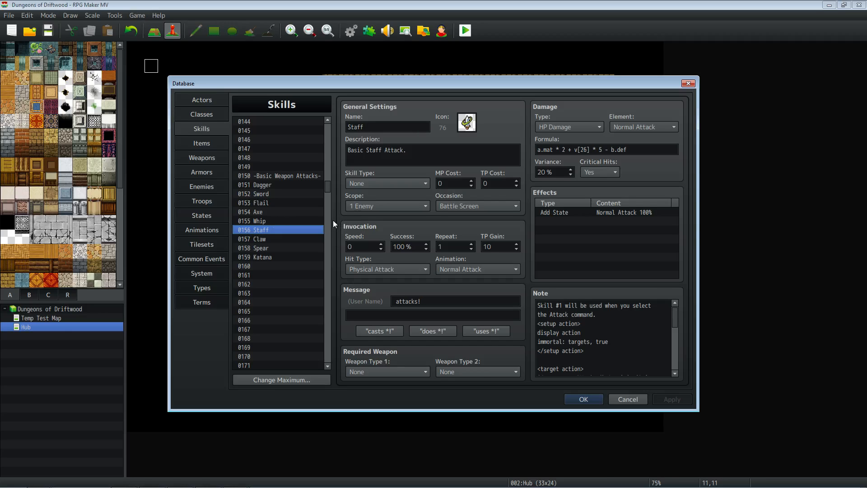
Review the staff weapons from Bronze Staff to Diozite Staff, checking their M.Attack values and Replace Attack notes.
{"action": "left_click", "coordinate": [204, 154]}
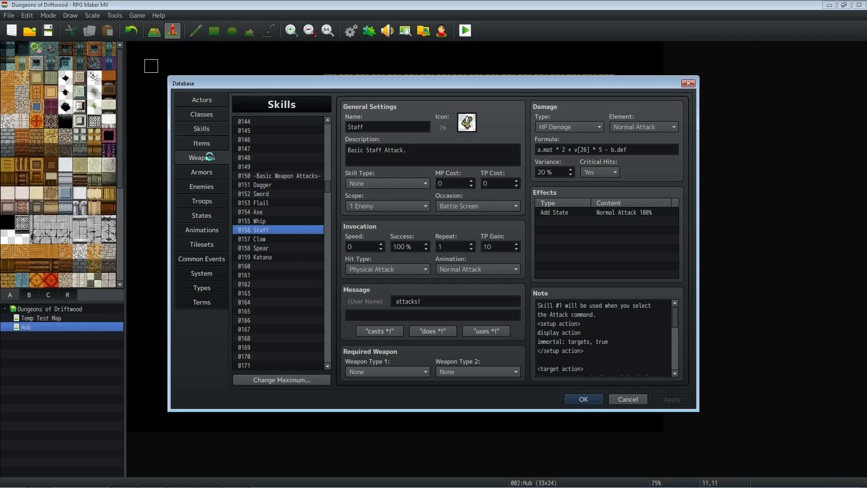
{"action": "left_click_drag", "start_coordinate": [328, 238], "coordinate": [294, 227]}
{"action": "left_click", "coordinate": [294, 226]}
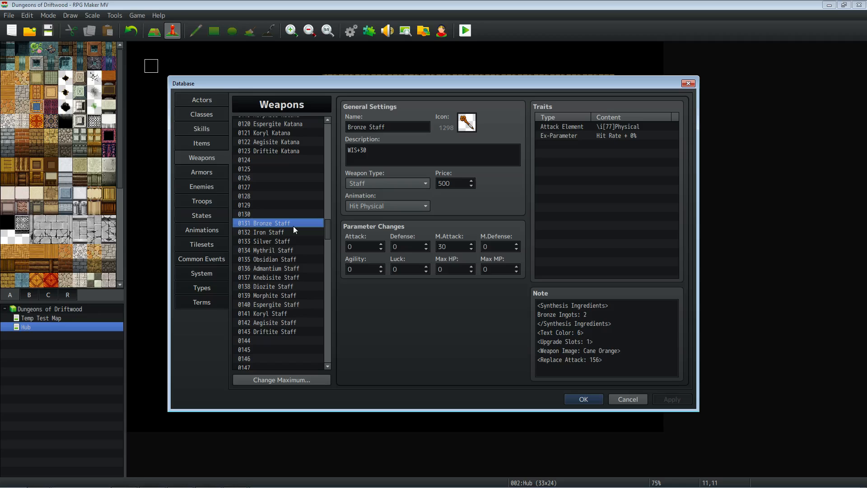
{"action": "left_click", "coordinate": [289, 233]}
{"action": "left_click", "coordinate": [283, 241]}
{"action": "left_click", "coordinate": [280, 260]}
{"action": "left_click", "coordinate": [278, 287]}
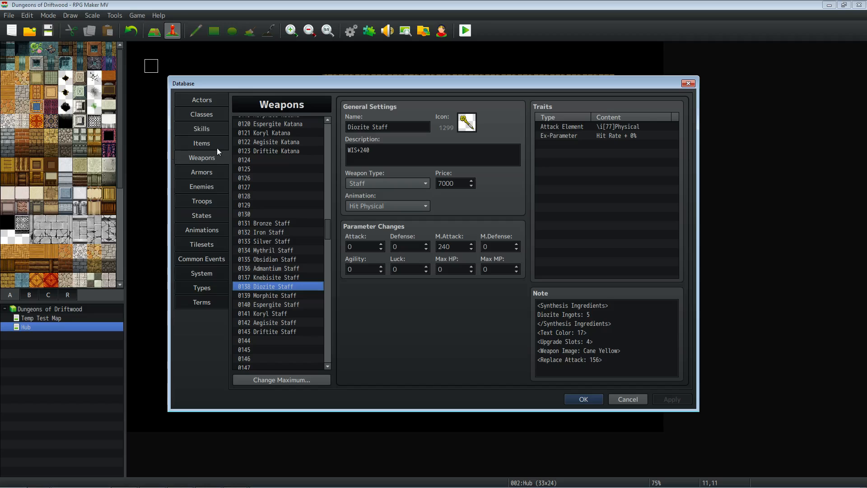
Return to the Staff skill and examine its effects list and the action sequence in its note.
{"action": "left_click", "coordinate": [202, 128]}
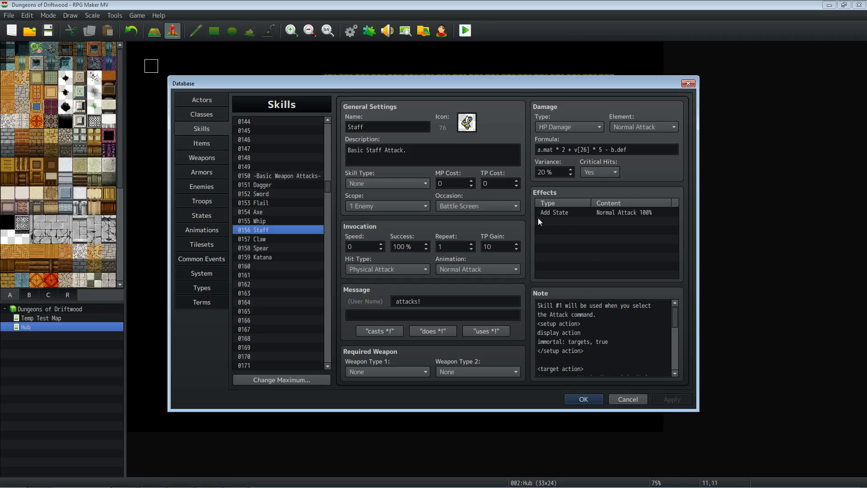
{"action": "left_click", "coordinate": [581, 223]}
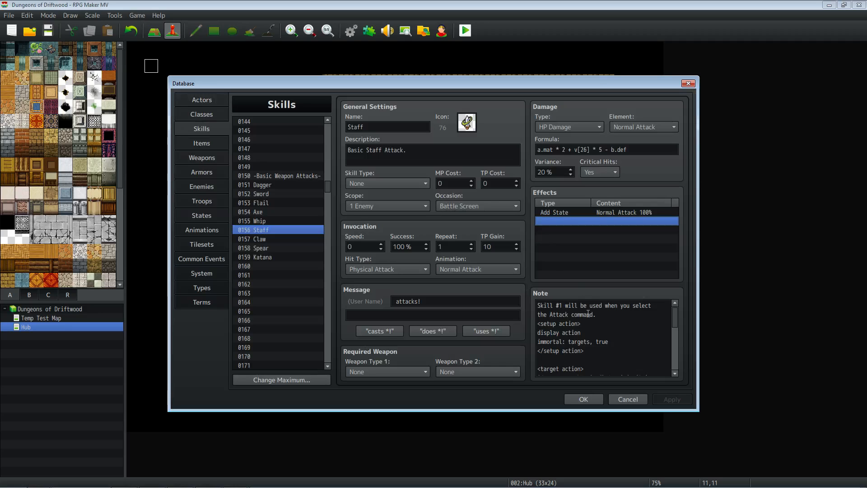
{"action": "left_click", "coordinate": [600, 326]}
{"action": "key", "text": "ctrl+a"}
{"action": "scroll", "coordinate": [597, 322], "scroll_direction": "down", "scroll_amount": 3}
{"action": "scroll", "coordinate": [597, 322], "scroll_direction": "up", "scroll_amount": 3}
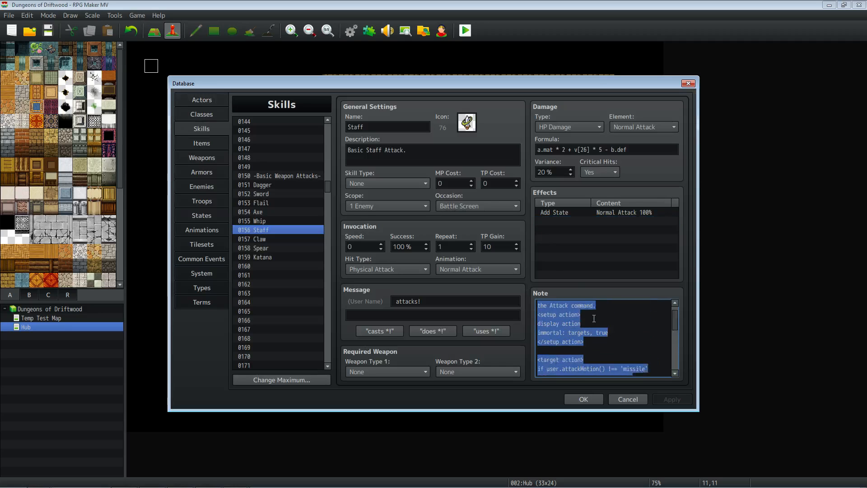
{"action": "scroll", "coordinate": [594, 319], "scroll_direction": "down", "scroll_amount": 2}
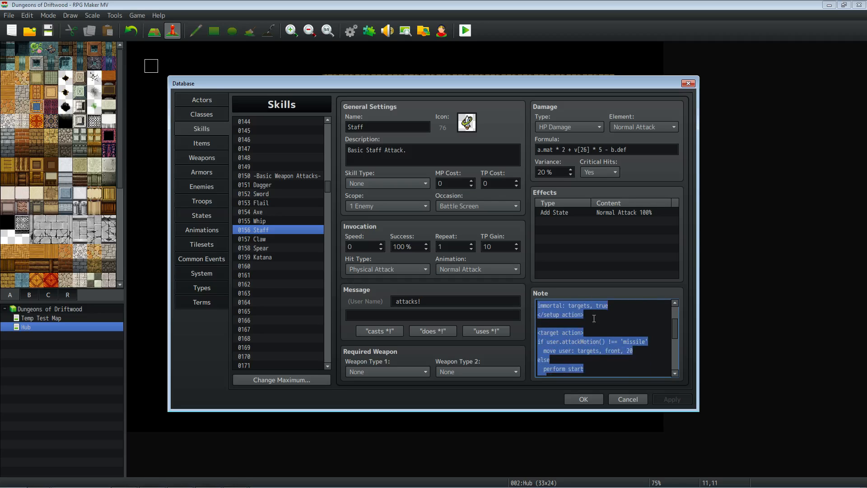
{"action": "left_click", "coordinate": [594, 319]}
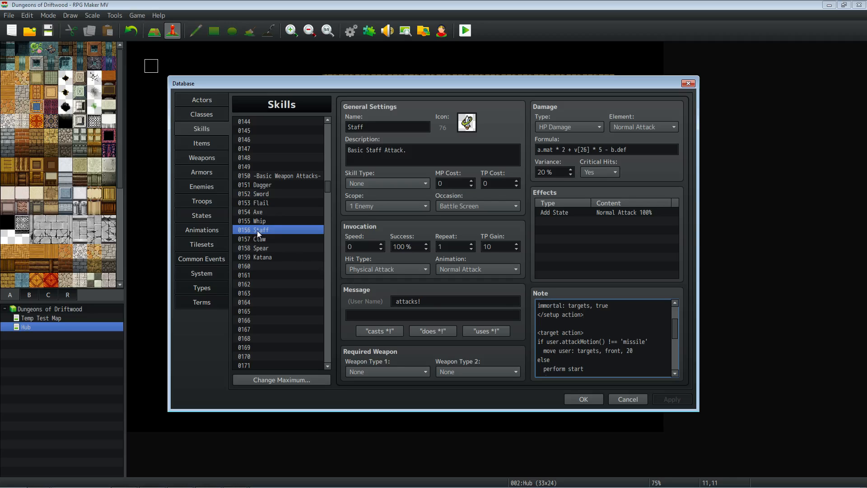
Highlight a.mat and the variable number in the Staff skill's damage formula, and compare it with the skills down to Katana.
{"action": "double_click", "coordinate": [553, 149]}
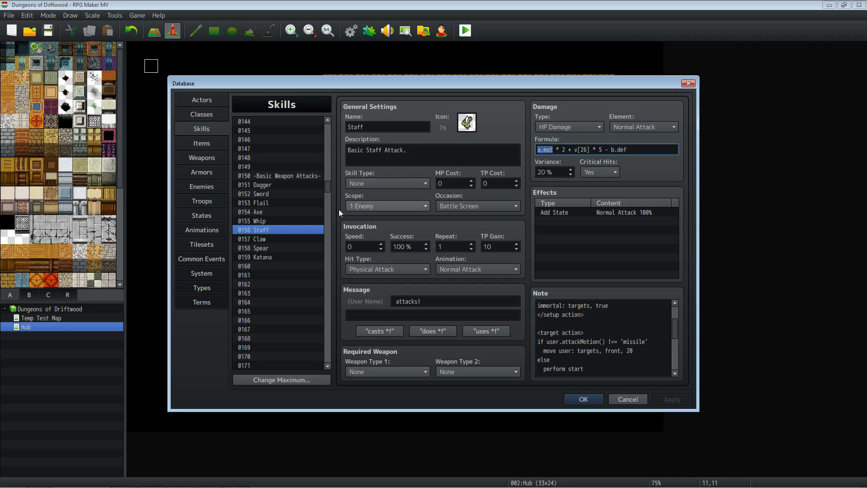
{"action": "double_click", "coordinate": [584, 149]}
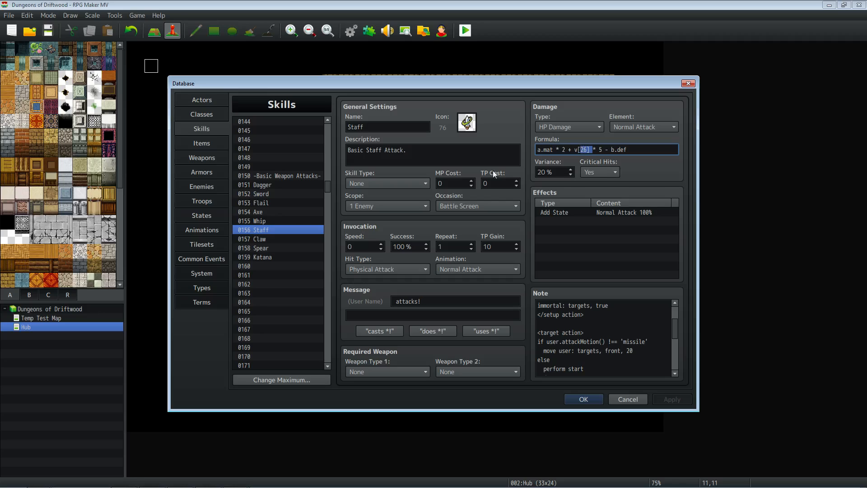
{"action": "left_click", "coordinate": [266, 244]}
{"action": "left_click", "coordinate": [278, 248]}
{"action": "left_click", "coordinate": [277, 256]}
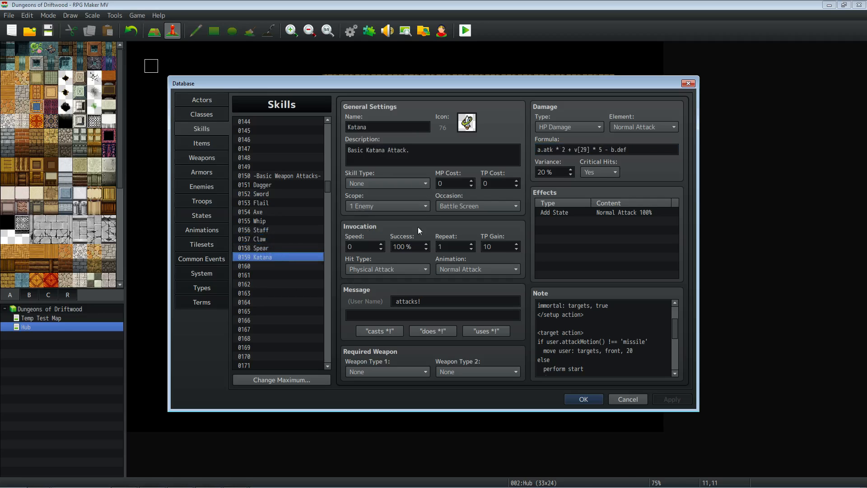
Find the Enemy Versions section of the skills and look through its basic skills up to Escape.
{"action": "scroll", "coordinate": [291, 235], "scroll_direction": "down", "scroll_amount": 10}
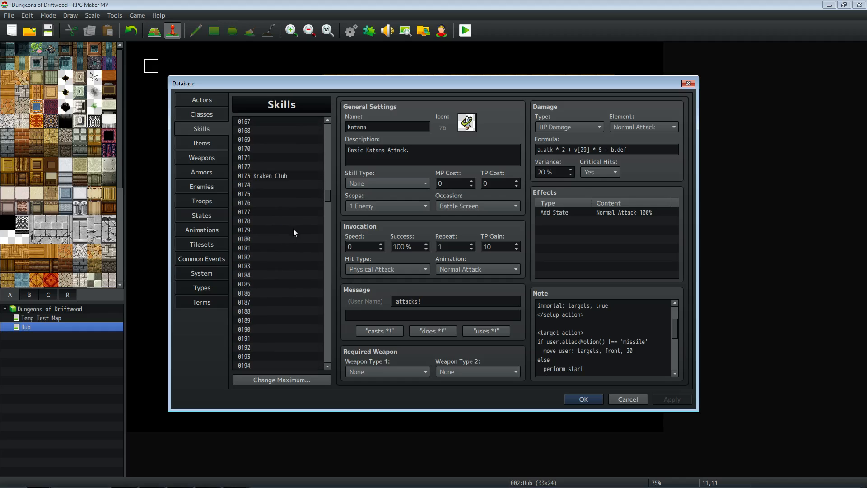
{"action": "left_click_drag", "start_coordinate": [322, 195], "coordinate": [328, 245]}
{"action": "left_click", "coordinate": [289, 154]}
{"action": "left_click", "coordinate": [289, 172]}
{"action": "left_click", "coordinate": [291, 189]}
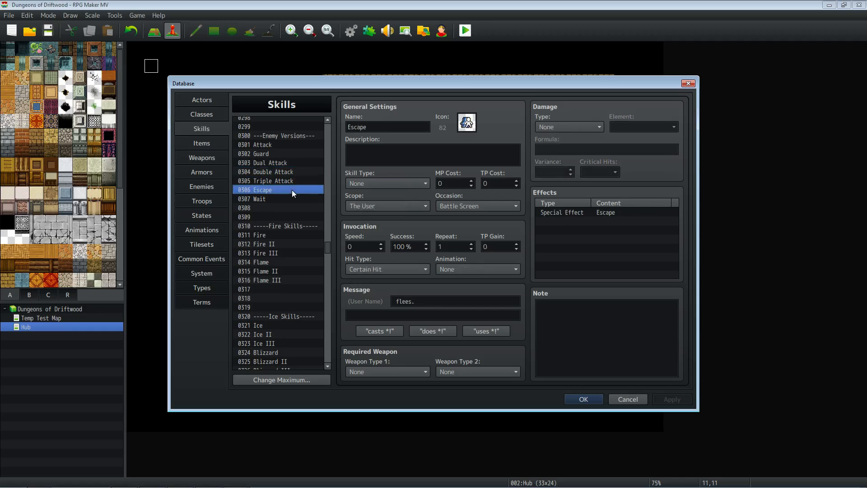
Browse the enemy elemental and healing skills, viewing the damage formulas of Earthquake III and Cure III.
{"action": "scroll", "coordinate": [292, 191], "scroll_direction": "down", "scroll_amount": 2}
{"action": "scroll", "coordinate": [292, 190], "scroll_direction": "down", "scroll_amount": 10}
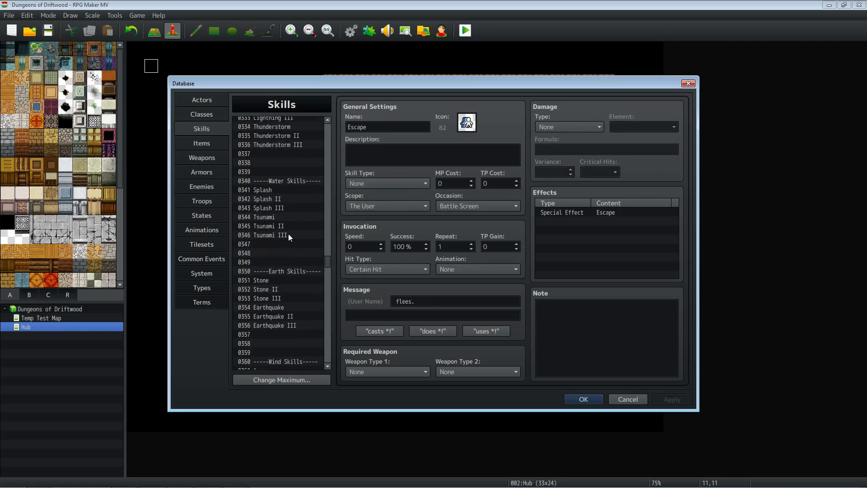
{"action": "left_click", "coordinate": [288, 234]}
{"action": "scroll", "coordinate": [291, 212], "scroll_direction": "down", "scroll_amount": 3}
{"action": "scroll", "coordinate": [291, 212], "scroll_direction": "down", "scroll_amount": 2}
{"action": "left_click", "coordinate": [288, 197]}
{"action": "scroll", "coordinate": [288, 196], "scroll_direction": "down", "scroll_amount": 4}
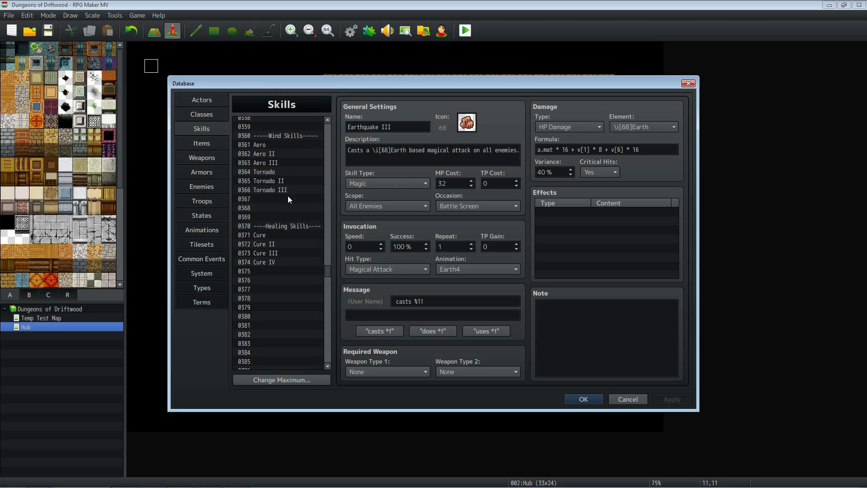
{"action": "left_click", "coordinate": [286, 236]}
{"action": "left_click", "coordinate": [287, 252]}
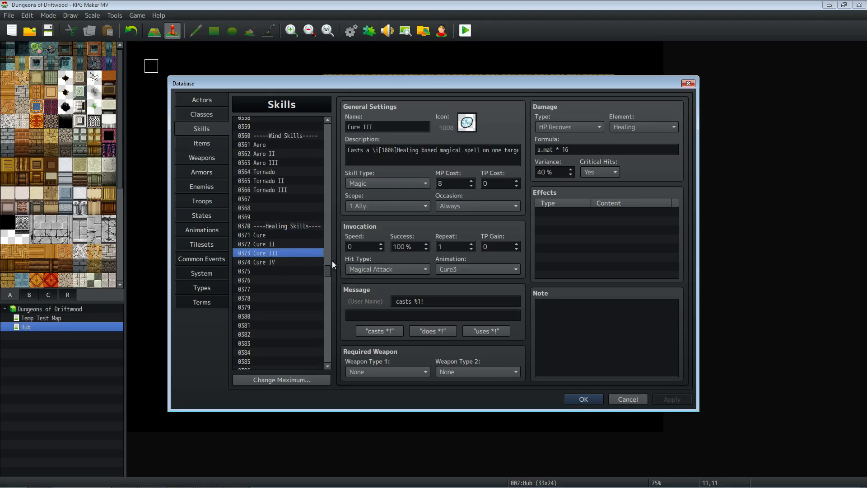
Go back to the Enemy Versions section and examine the formulas of Dual Attack, Fire III and Fire.
{"action": "left_click_drag", "start_coordinate": [329, 275], "coordinate": [327, 255]}
{"action": "scroll", "coordinate": [302, 213], "scroll_direction": "up", "scroll_amount": 4}
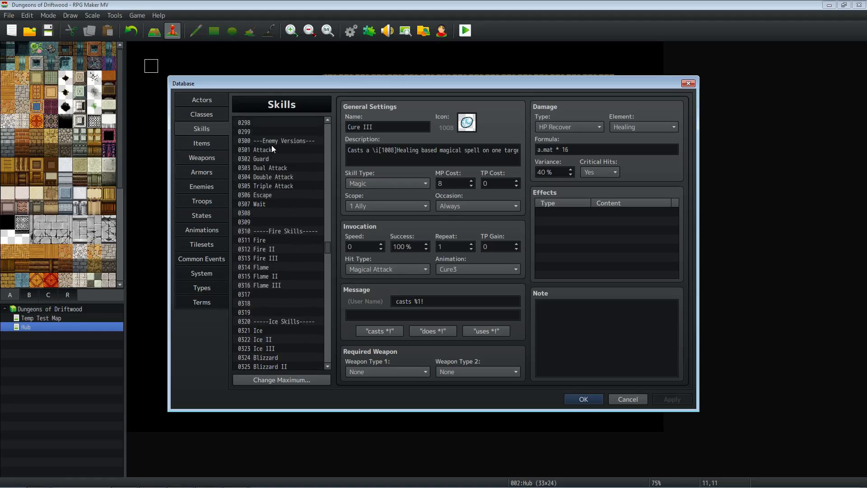
{"action": "left_click", "coordinate": [272, 141]}
{"action": "key", "text": "Down"}
{"action": "key", "text": "Down"}
{"action": "key", "text": "Down"}
{"action": "scroll", "coordinate": [278, 219], "scroll_direction": "down", "scroll_amount": 1}
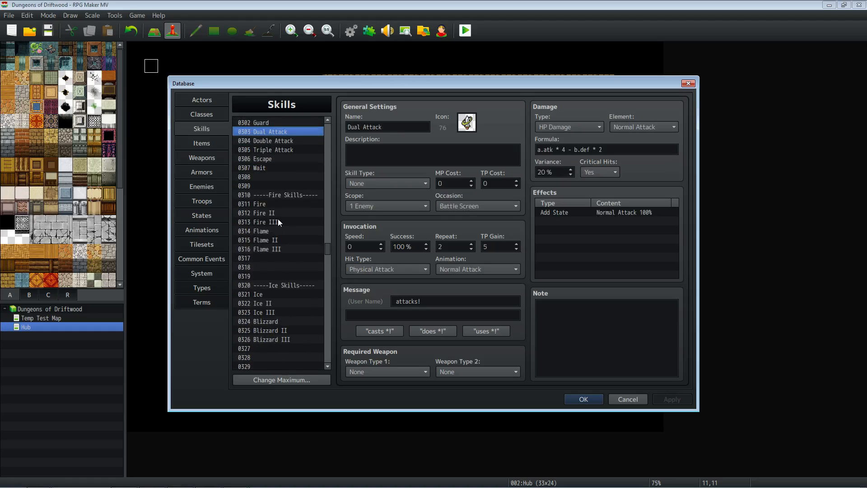
{"action": "left_click", "coordinate": [278, 221]}
{"action": "left_click", "coordinate": [281, 203]}
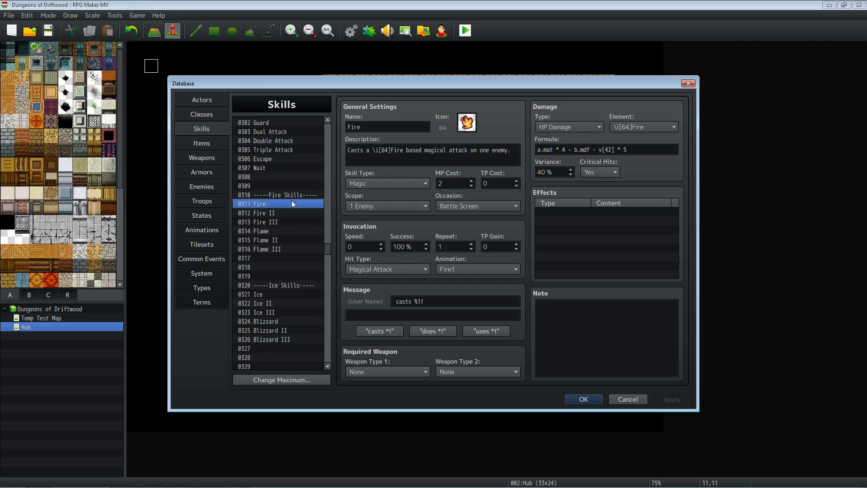
Look through the item database's ores and ingots, viewing the notes of Obsidian Ingots and Iron Ore.
{"action": "left_click", "coordinate": [207, 142]}
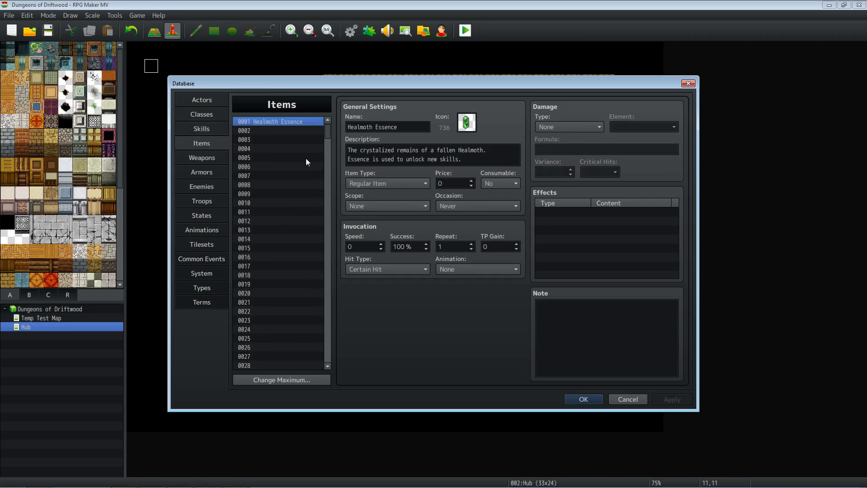
{"action": "left_click_drag", "start_coordinate": [327, 132], "coordinate": [323, 259]}
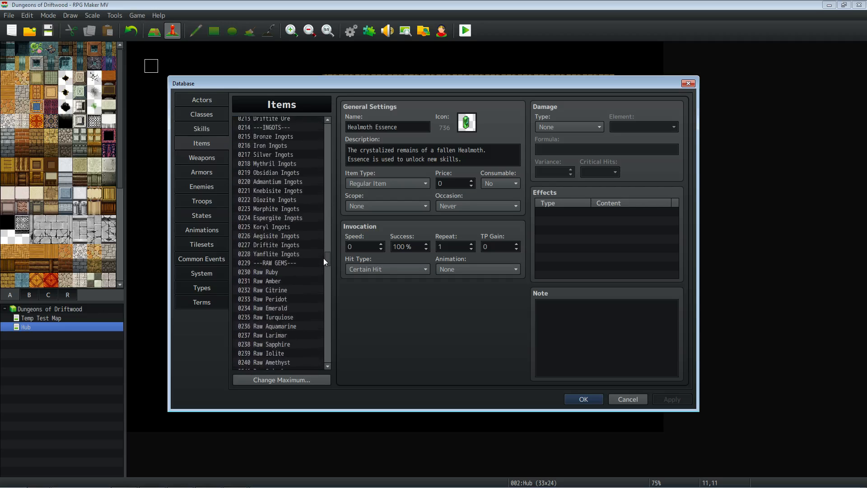
{"action": "left_click", "coordinate": [279, 208]}
{"action": "scroll", "coordinate": [279, 210], "scroll_direction": "up", "scroll_amount": 6}
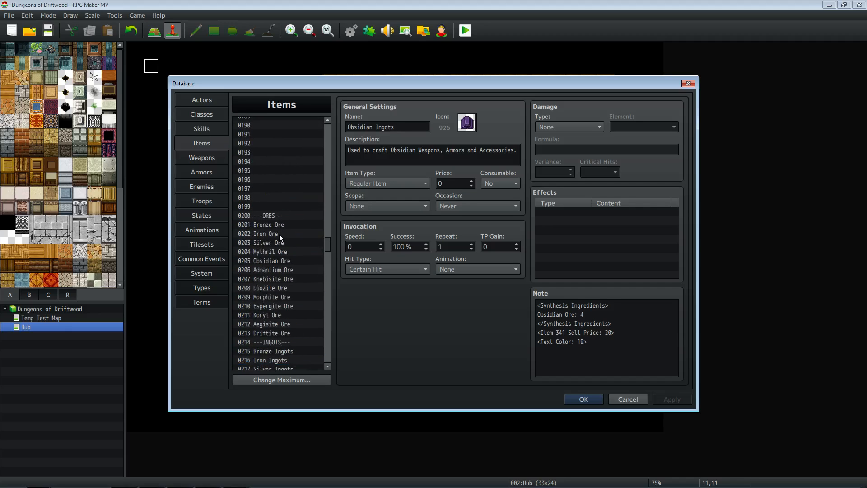
{"action": "left_click", "coordinate": [279, 234]}
{"action": "scroll", "coordinate": [280, 226], "scroll_direction": "down", "scroll_amount": 3}
{"action": "scroll", "coordinate": [280, 230], "scroll_direction": "down", "scroll_amount": 20}
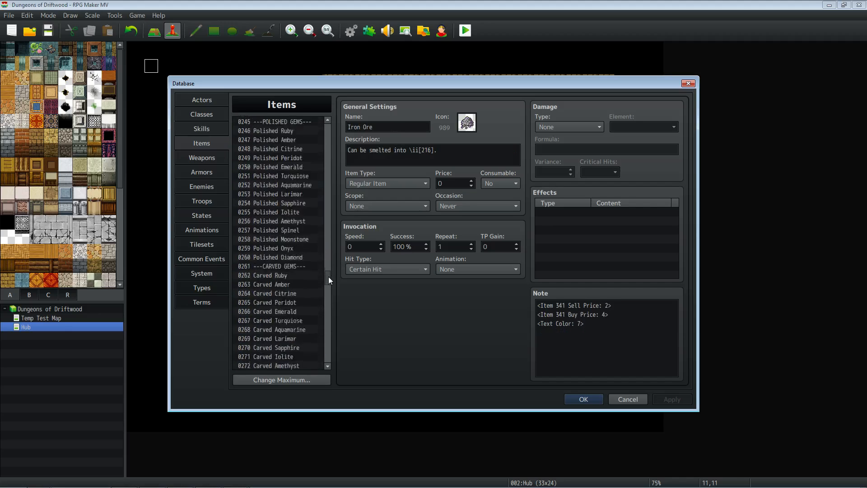
Browse the gem items and crafting books, checking the notes of Faceted Aquamarine and Obsidian Weapons.
{"action": "left_click", "coordinate": [279, 250]}
{"action": "scroll", "coordinate": [279, 249], "scroll_direction": "down", "scroll_amount": 4}
{"action": "left_click", "coordinate": [279, 243]}
{"action": "scroll", "coordinate": [278, 253], "scroll_direction": "down", "scroll_amount": 5}
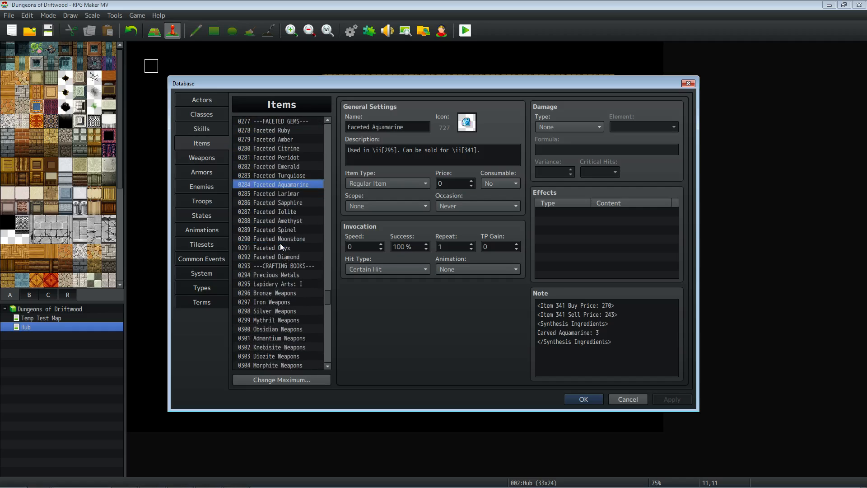
{"action": "left_click", "coordinate": [278, 266]}
{"action": "scroll", "coordinate": [280, 262], "scroll_direction": "down", "scroll_amount": 9}
Return to the start of the item list, check the empty slots and view Healmoth Essence.
{"action": "left_click_drag", "start_coordinate": [325, 310], "coordinate": [283, 123]}
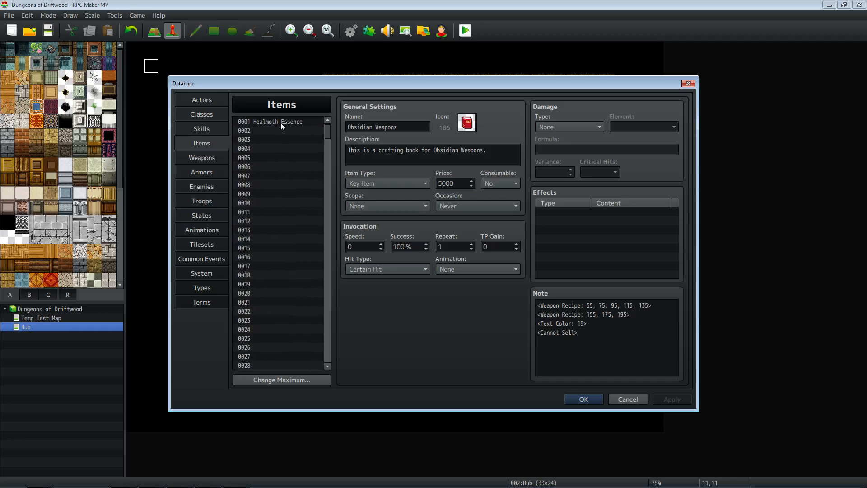
{"action": "left_click", "coordinate": [277, 130]}
{"action": "left_click", "coordinate": [277, 148]}
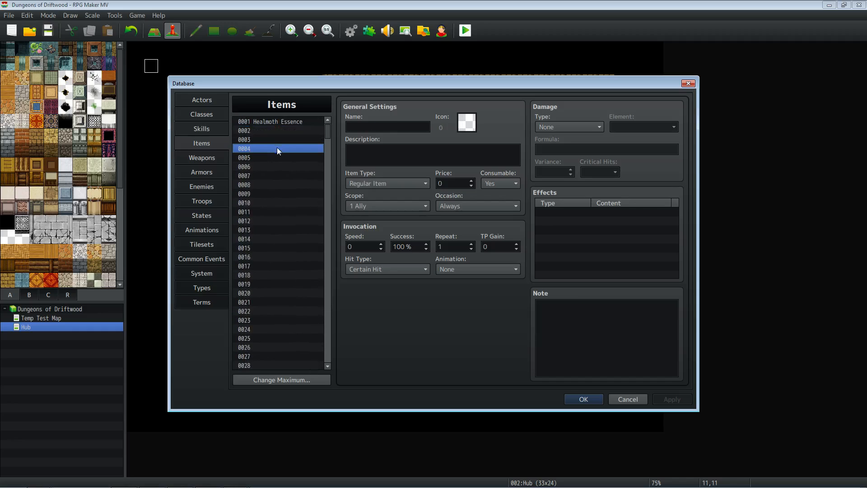
{"action": "left_click", "coordinate": [276, 122]}
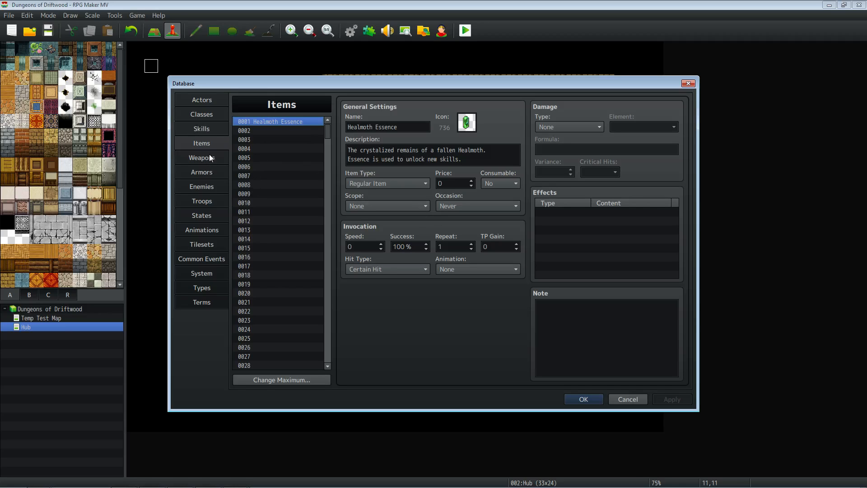
Look at the enemy database and select the Attack entry in Healmoth's action patterns.
{"action": "left_click", "coordinate": [214, 185]}
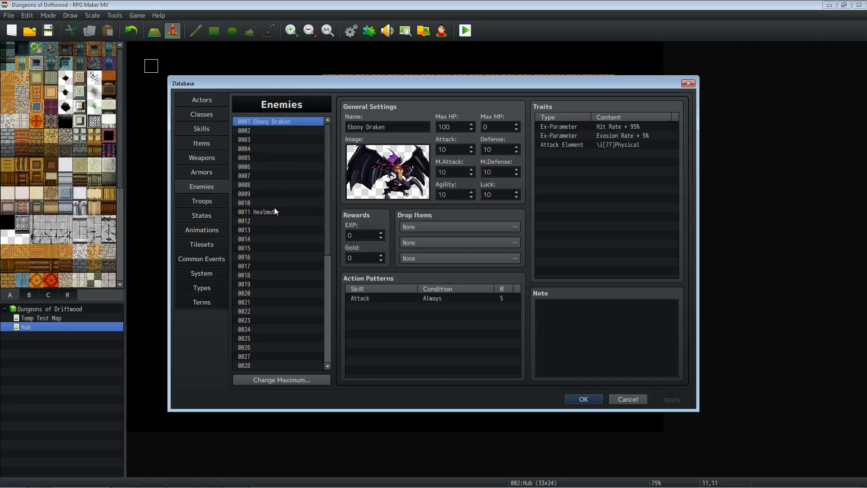
{"action": "mouse_move", "coordinate": [122, 485]}
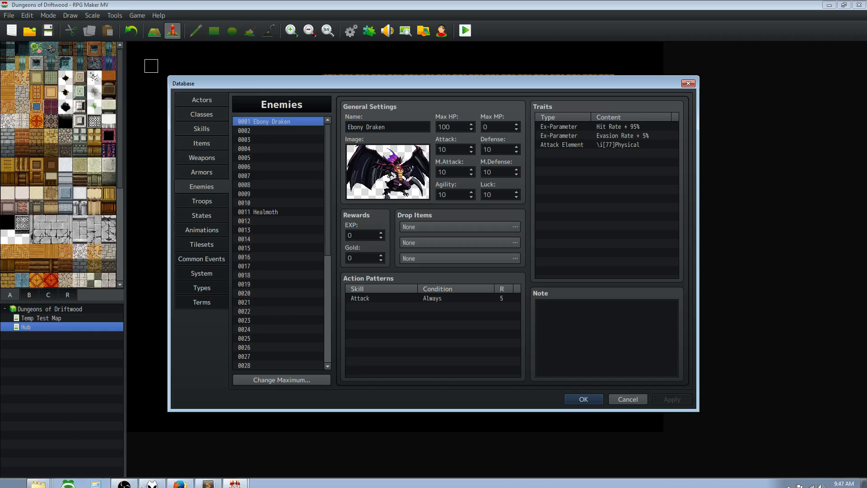
{"action": "left_click", "coordinate": [151, 480]}
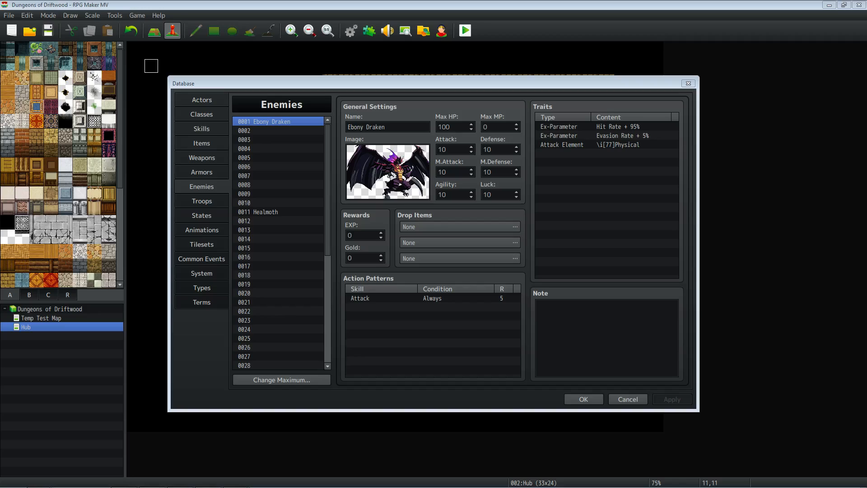
{"action": "left_click", "coordinate": [267, 211]}
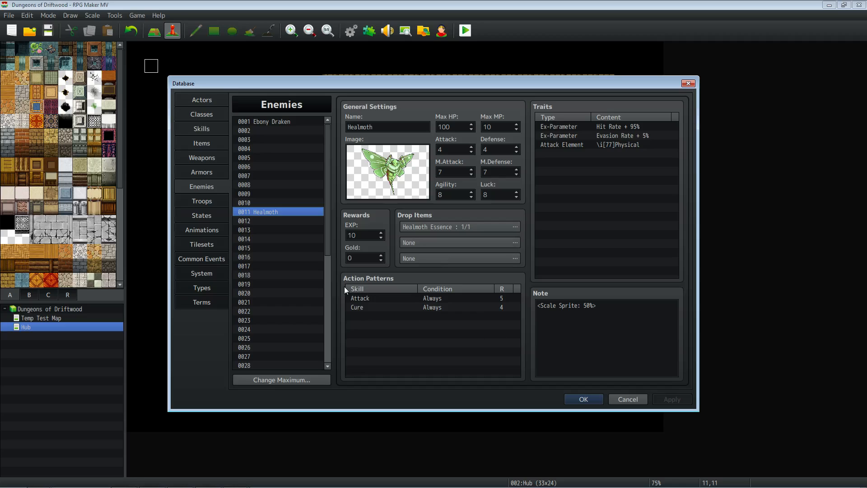
{"action": "left_click", "coordinate": [371, 299]}
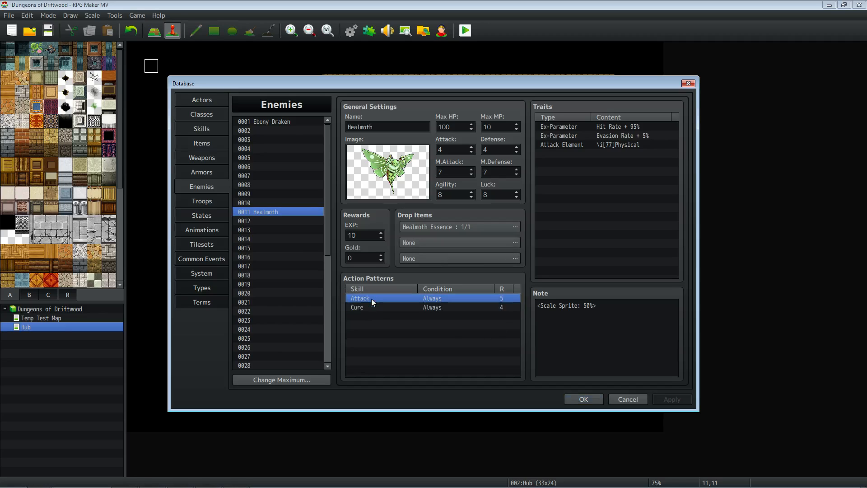
Highlight the Scale Sprite tag in Healmoth's note and review the enemy's parameters and drop items.
{"action": "left_click", "coordinate": [598, 320]}
{"action": "left_click_drag", "start_coordinate": [600, 306], "coordinate": [532, 303]}
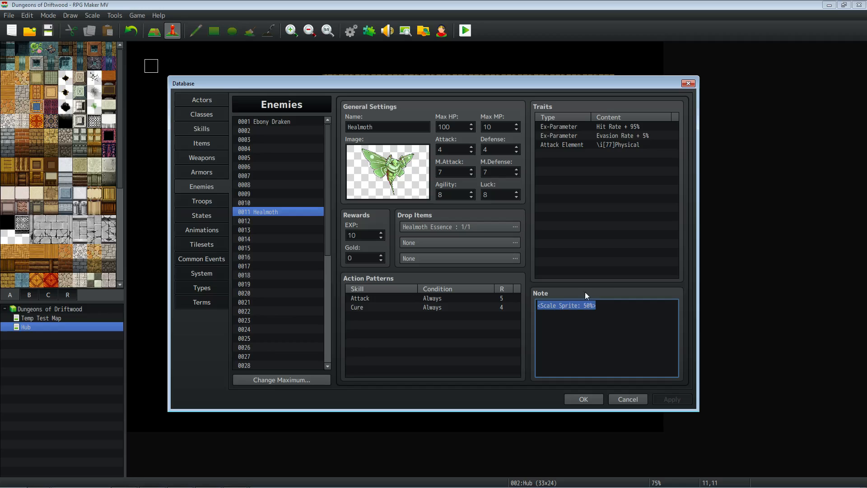
{"action": "left_click", "coordinate": [603, 313]}
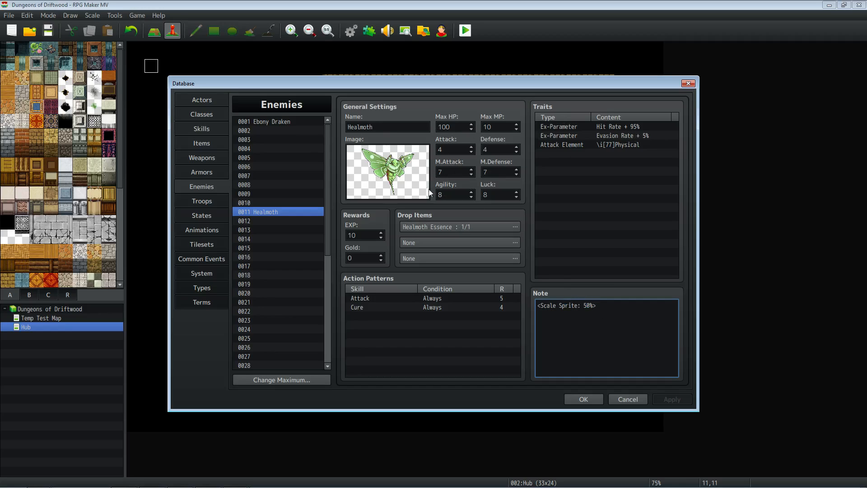
{"action": "mouse_move", "coordinate": [474, 148]}
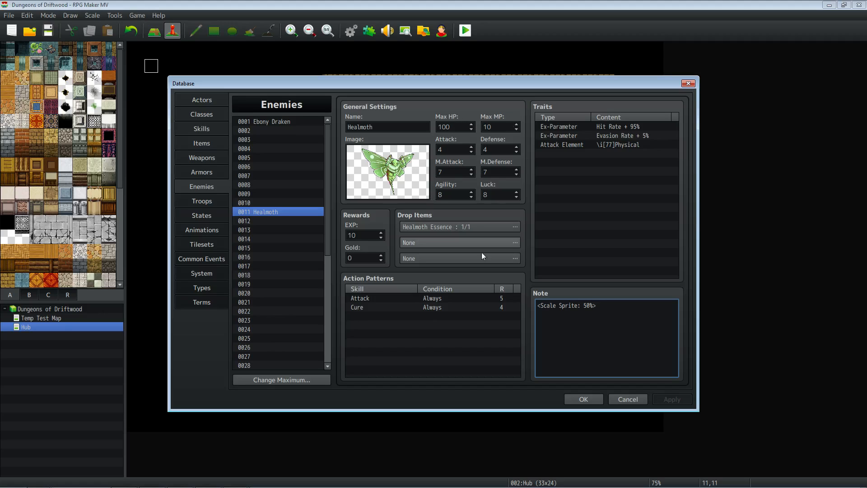
Close the database and look through the Plugin Manager list from the battle plugins down to the enemy and skill plugins.
{"action": "left_click", "coordinate": [582, 399]}
{"action": "left_click", "coordinate": [368, 30]}
{"action": "scroll", "coordinate": [364, 277], "scroll_direction": "down", "scroll_amount": 6}
{"action": "scroll", "coordinate": [362, 264], "scroll_direction": "down", "scroll_amount": 8}
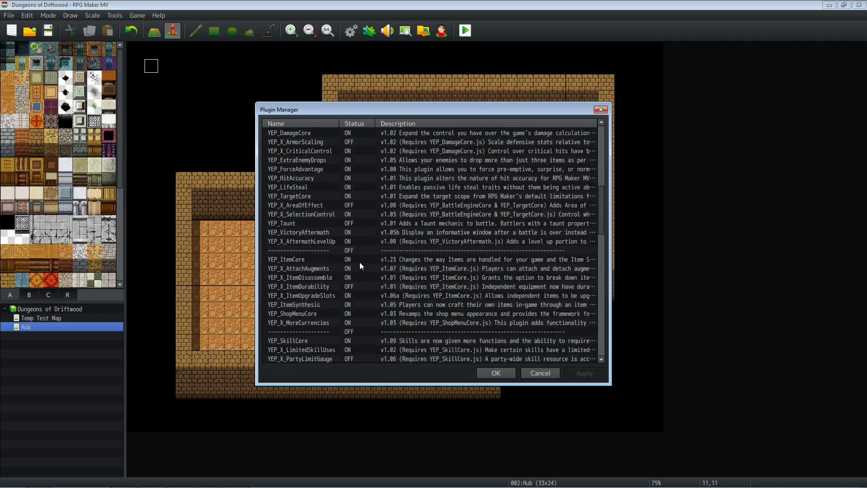
{"action": "scroll", "coordinate": [345, 262], "scroll_direction": "down", "scroll_amount": 1}
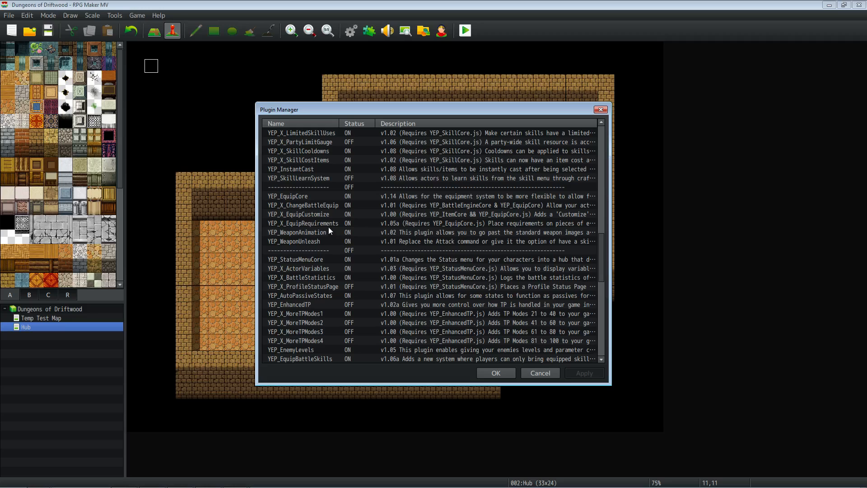
{"action": "scroll", "coordinate": [331, 219], "scroll_direction": "down", "scroll_amount": 2}
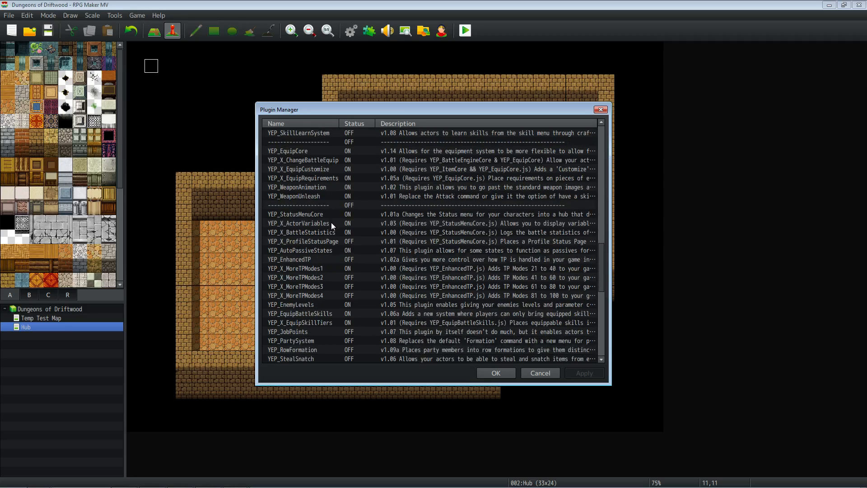
{"action": "scroll", "coordinate": [324, 244], "scroll_direction": "down", "scroll_amount": 2}
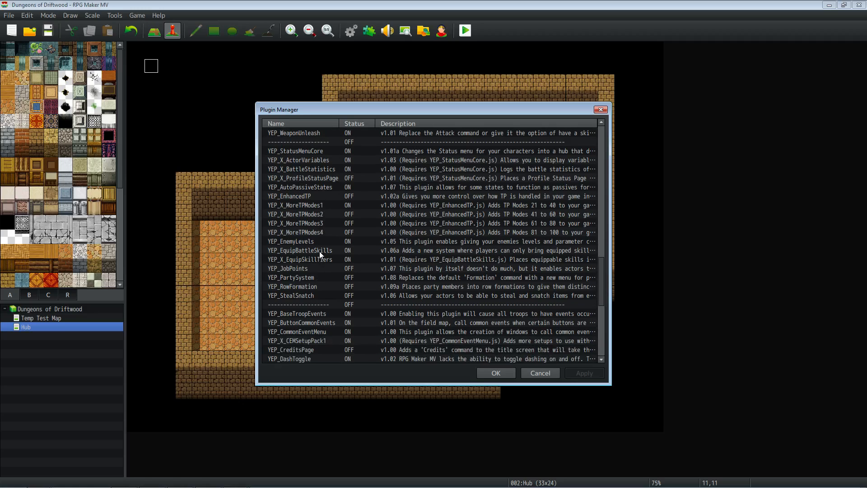
Select YEP_EquipBattleSkills and look through the remaining plugins to the end of the list.
{"action": "left_click", "coordinate": [320, 249]}
{"action": "scroll", "coordinate": [325, 254], "scroll_direction": "down", "scroll_amount": 2}
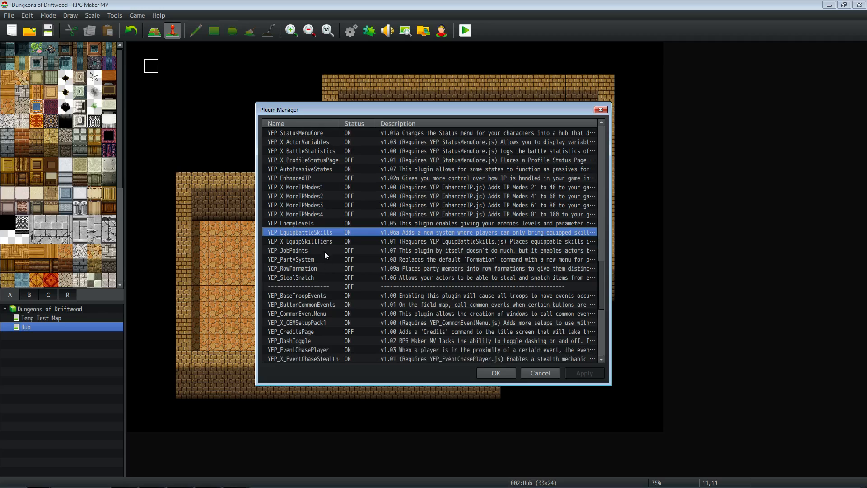
{"action": "scroll", "coordinate": [325, 247], "scroll_direction": "down", "scroll_amount": 1}
{"action": "scroll", "coordinate": [342, 288], "scroll_direction": "down", "scroll_amount": 5}
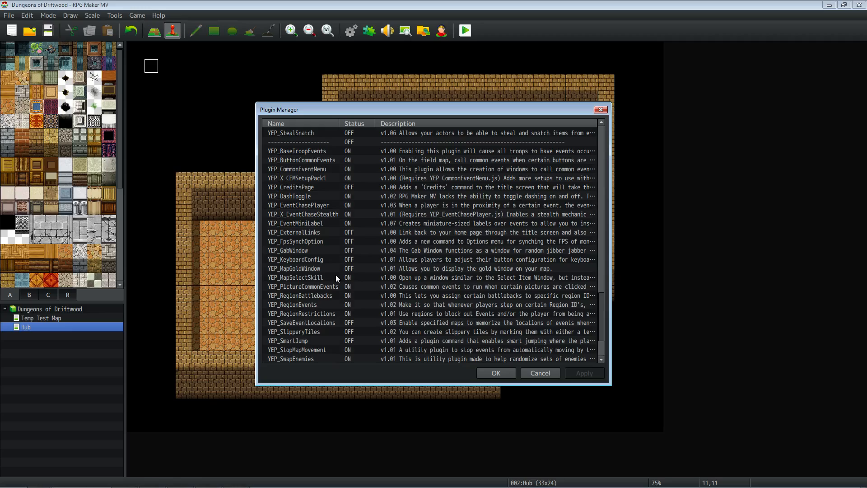
{"action": "scroll", "coordinate": [335, 278], "scroll_direction": "down", "scroll_amount": 3}
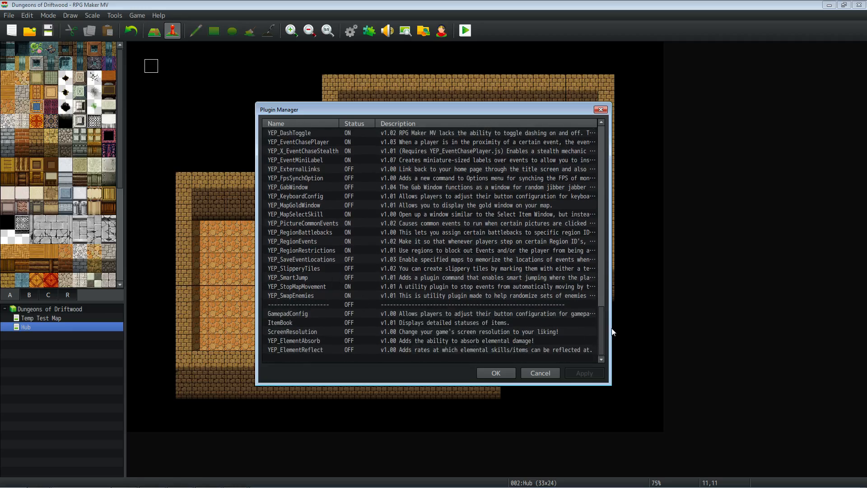
Return to the start of the plugin list and examine the core, message and battle engine plugins.
{"action": "left_click_drag", "start_coordinate": [601, 347], "coordinate": [608, 150]}
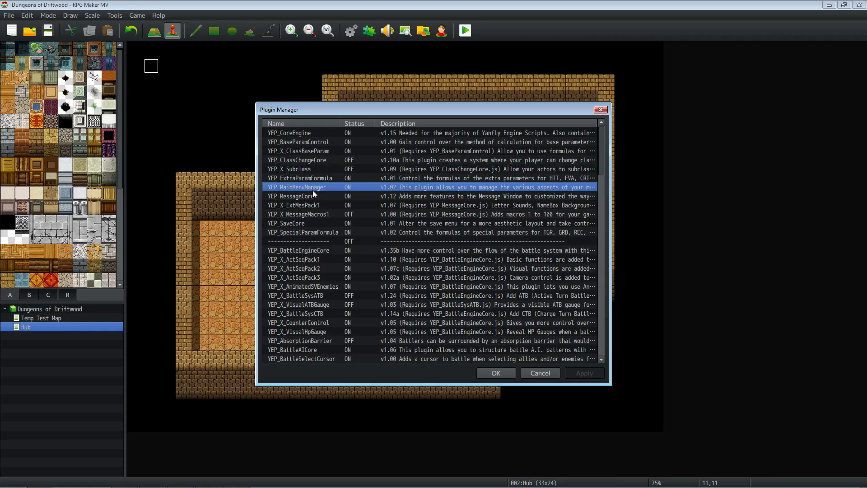
{"action": "scroll", "coordinate": [318, 221], "scroll_direction": "down", "scroll_amount": 1}
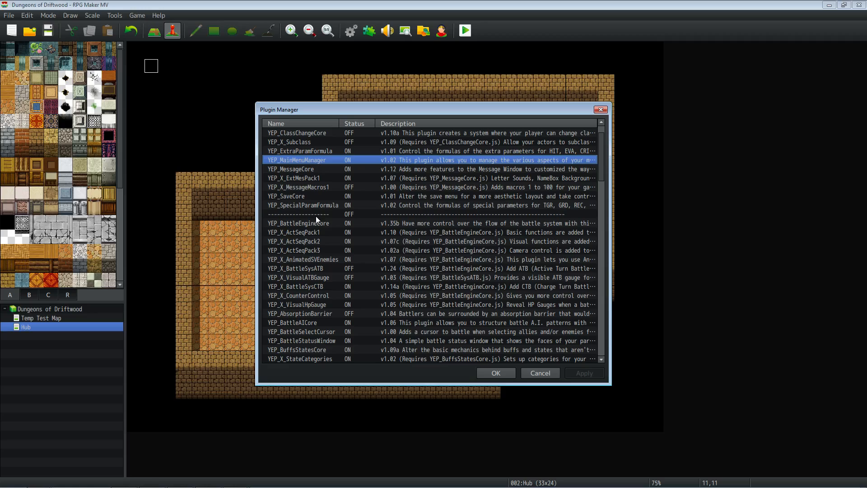
{"action": "scroll", "coordinate": [311, 203], "scroll_direction": "down", "scroll_amount": 2}
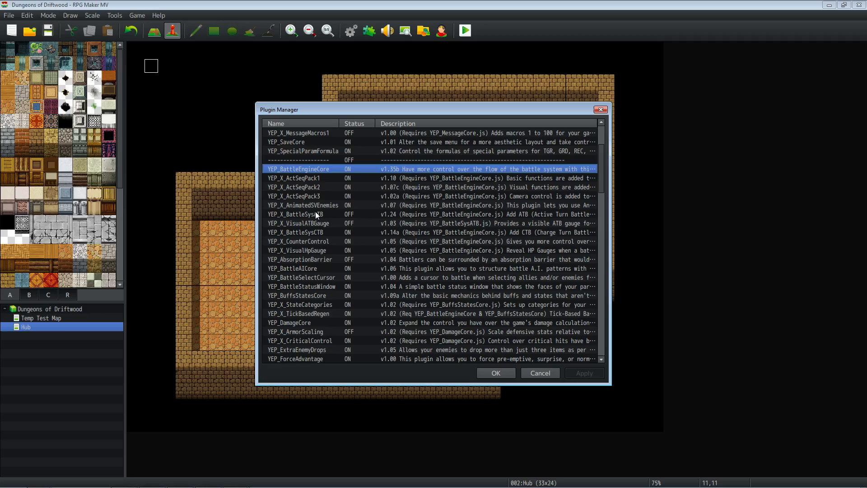
{"action": "scroll", "coordinate": [315, 212], "scroll_direction": "down", "scroll_amount": 1}
{"action": "scroll", "coordinate": [310, 213], "scroll_direction": "down", "scroll_amount": 1}
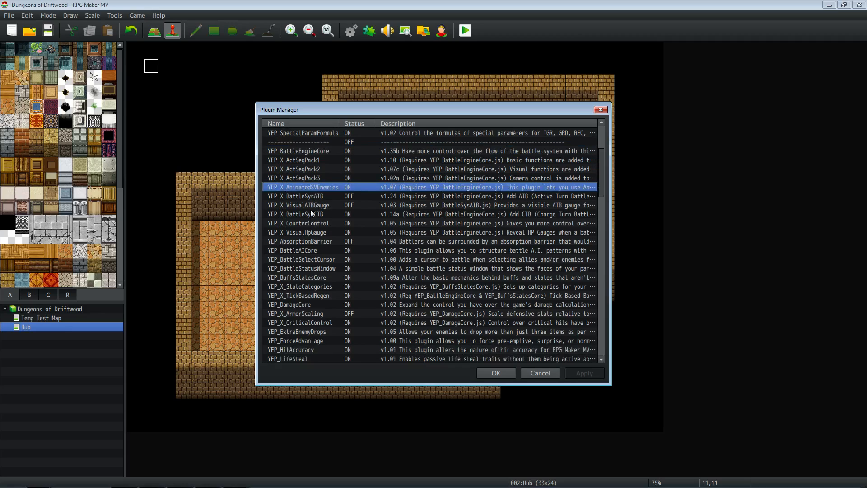
{"action": "scroll", "coordinate": [321, 195], "scroll_direction": "down", "scroll_amount": 3}
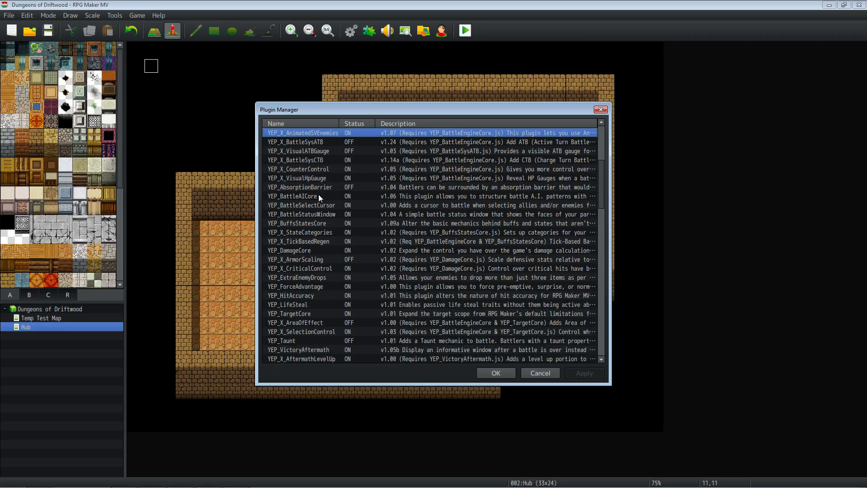
{"action": "scroll", "coordinate": [306, 278], "scroll_direction": "up", "scroll_amount": 6}
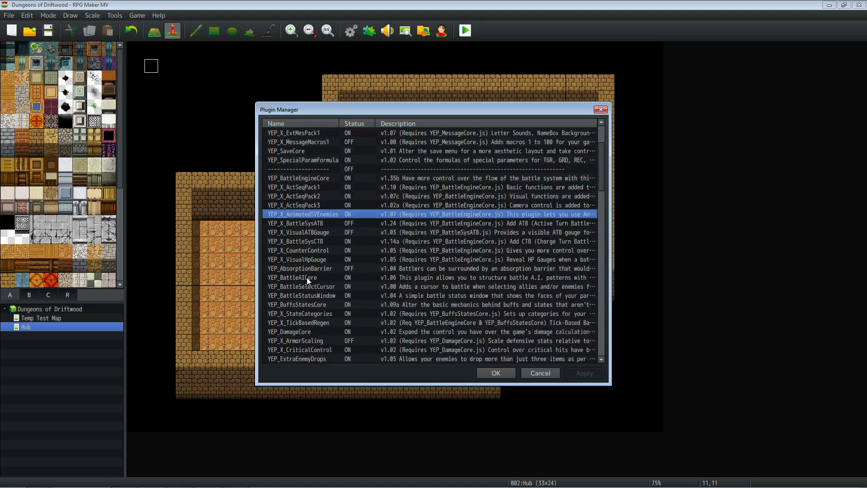
{"action": "scroll", "coordinate": [308, 232], "scroll_direction": "up", "scroll_amount": 1}
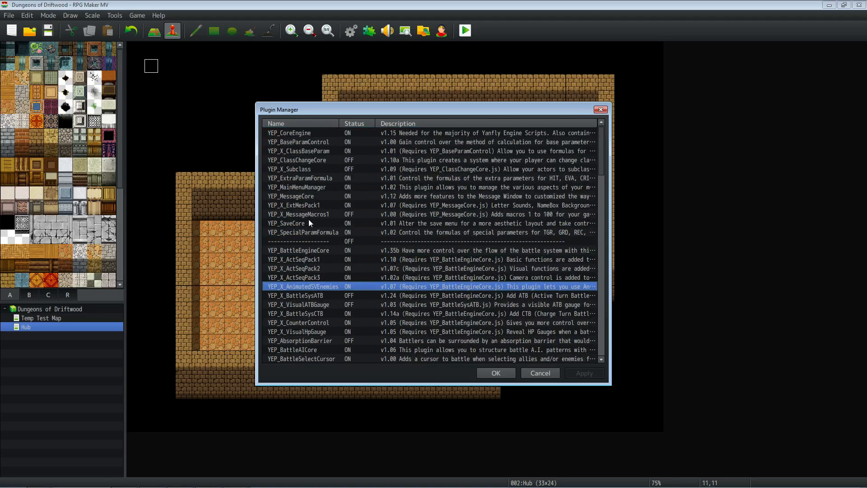
Examine the item, skill, equipment and status plugins in the plugin list.
{"action": "scroll", "coordinate": [305, 186], "scroll_direction": "down", "scroll_amount": 8}
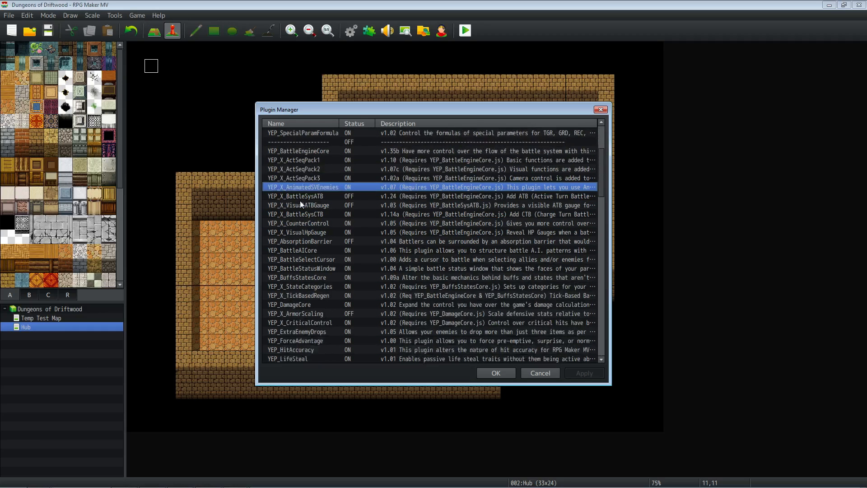
{"action": "scroll", "coordinate": [300, 211], "scroll_direction": "down", "scroll_amount": 6}
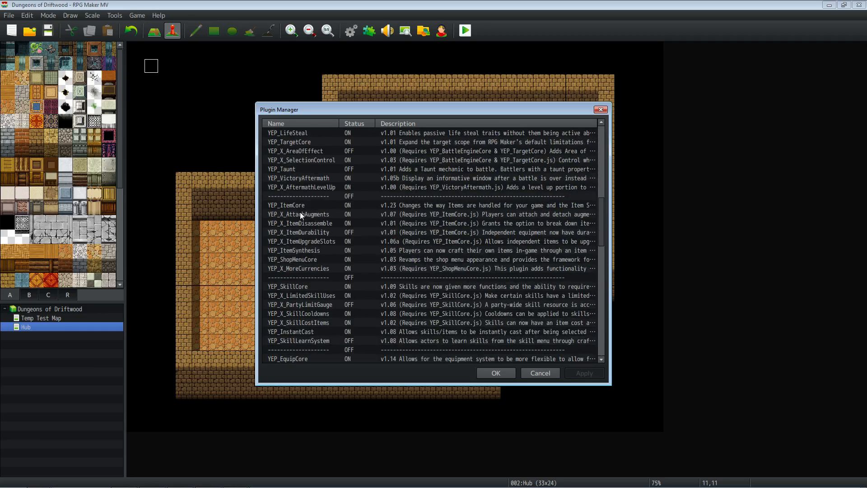
{"action": "scroll", "coordinate": [300, 222], "scroll_direction": "down", "scroll_amount": 1}
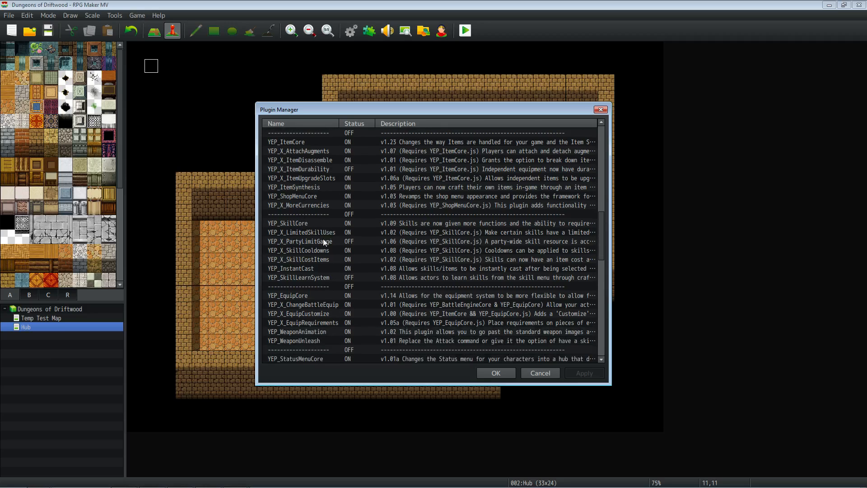
{"action": "scroll", "coordinate": [315, 258], "scroll_direction": "down", "scroll_amount": 2}
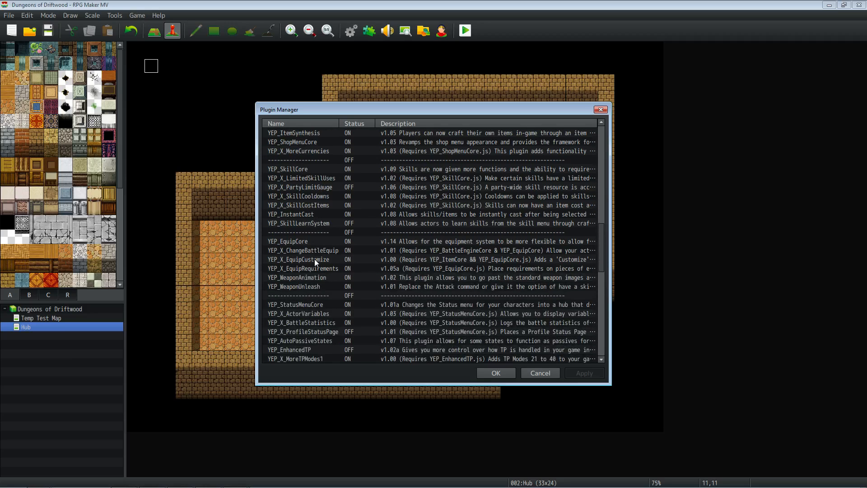
{"action": "scroll", "coordinate": [318, 263], "scroll_direction": "down", "scroll_amount": 3}
{"action": "scroll", "coordinate": [320, 250], "scroll_direction": "down", "scroll_amount": 1}
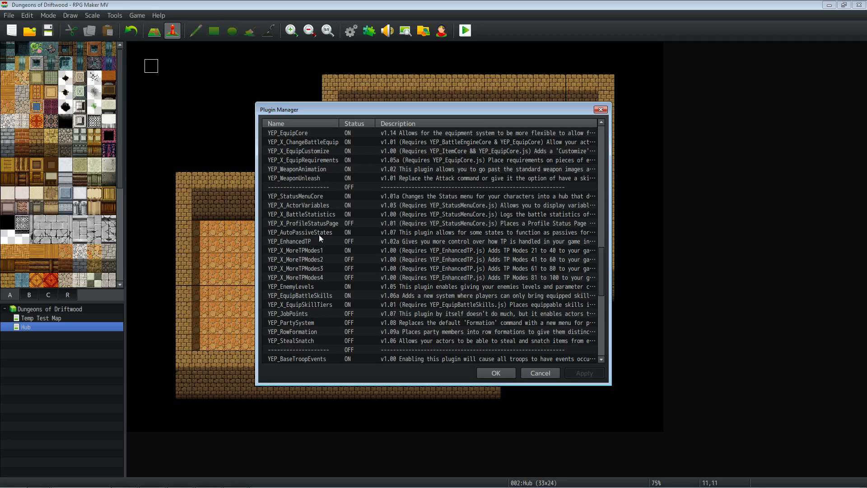
Open the YEP_EnemyLevels plugin settings and check the Show Level, Gold Flat Growth and Gold Rate Growth parameters.
{"action": "scroll", "coordinate": [320, 253], "scroll_direction": "down", "scroll_amount": 1}
{"action": "left_click", "coordinate": [305, 269]}
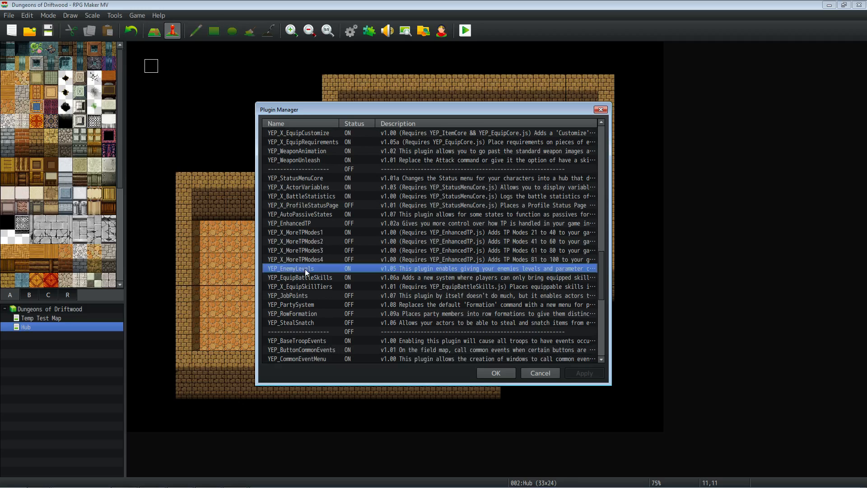
{"action": "double_click", "coordinate": [299, 268]}
{"action": "left_click", "coordinate": [418, 270]}
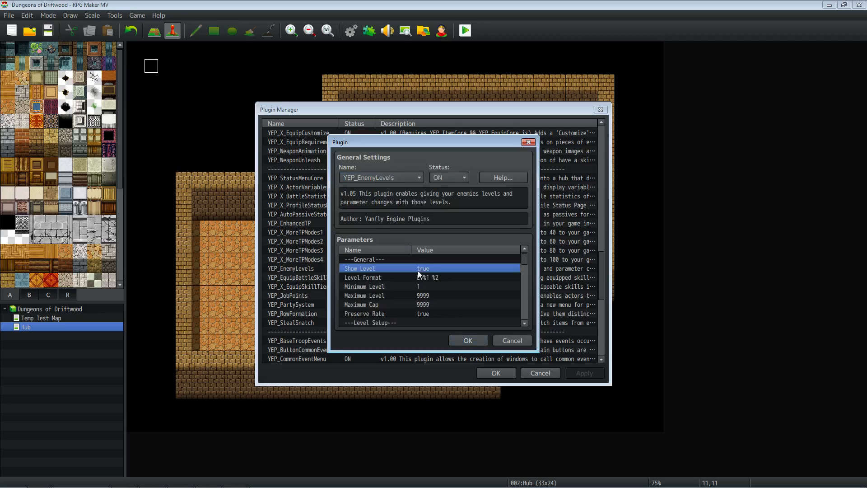
{"action": "left_click_drag", "start_coordinate": [524, 259], "coordinate": [525, 319]}
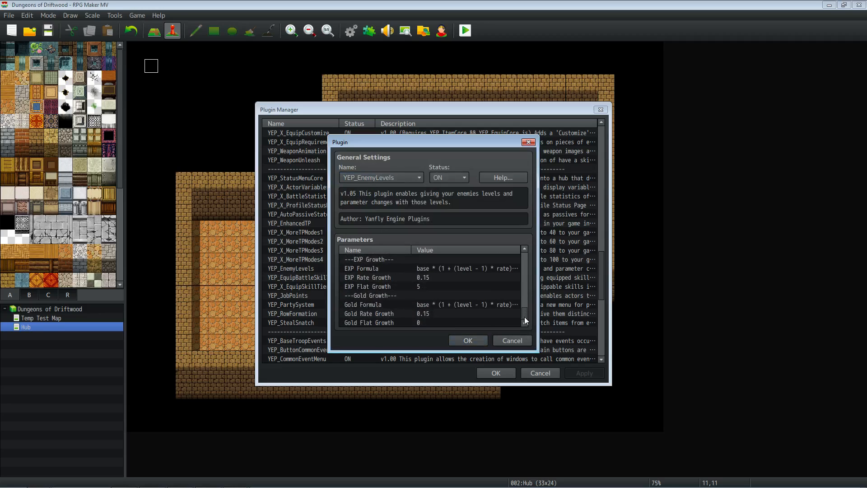
{"action": "left_click", "coordinate": [413, 323]}
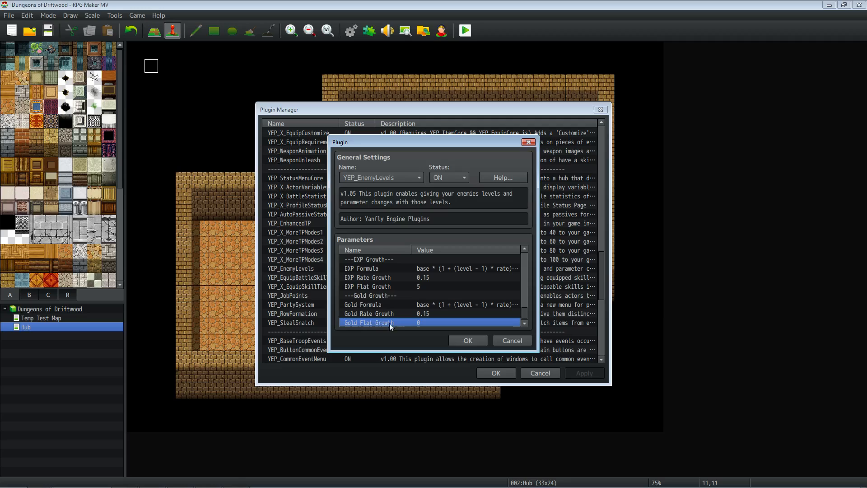
{"action": "left_click", "coordinate": [444, 312]}
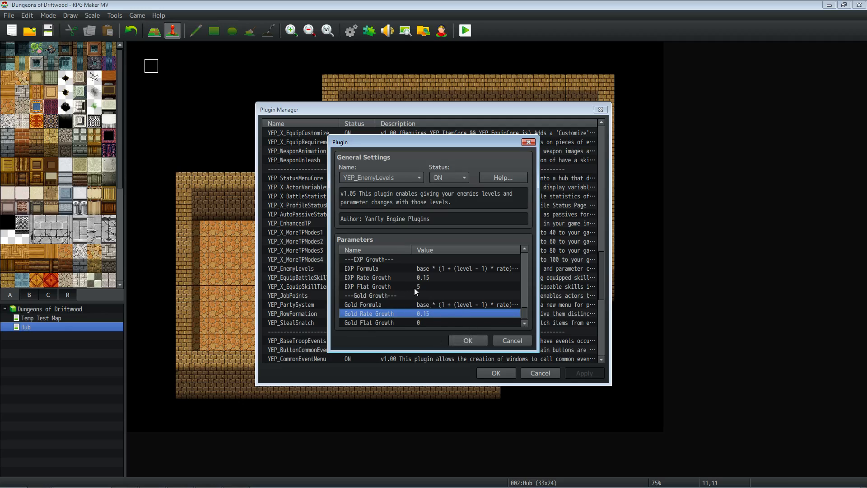
Compare the EXP Rate Growth and EXP Flat Growth parameters of YEP_EnemyLevels.
{"action": "scroll", "coordinate": [412, 286], "scroll_direction": "up", "scroll_amount": 1}
{"action": "left_click", "coordinate": [394, 305]}
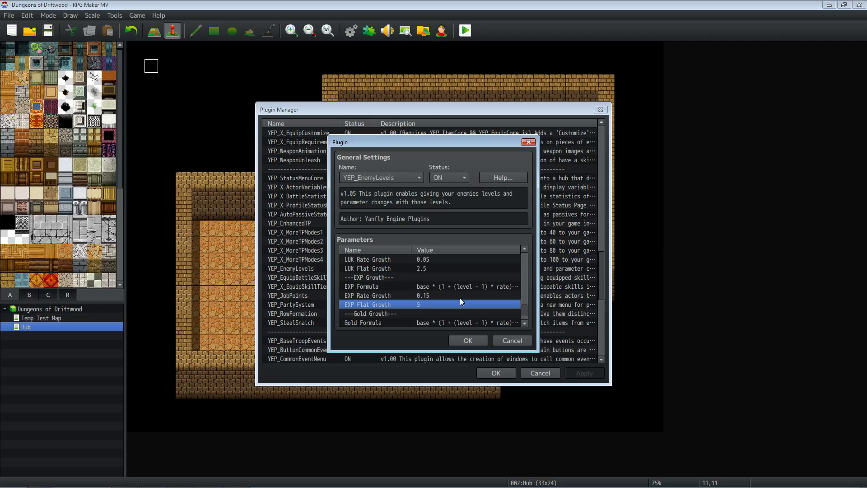
{"action": "left_click", "coordinate": [431, 296]}
{"action": "left_click", "coordinate": [429, 303]}
{"action": "left_click", "coordinate": [424, 296]}
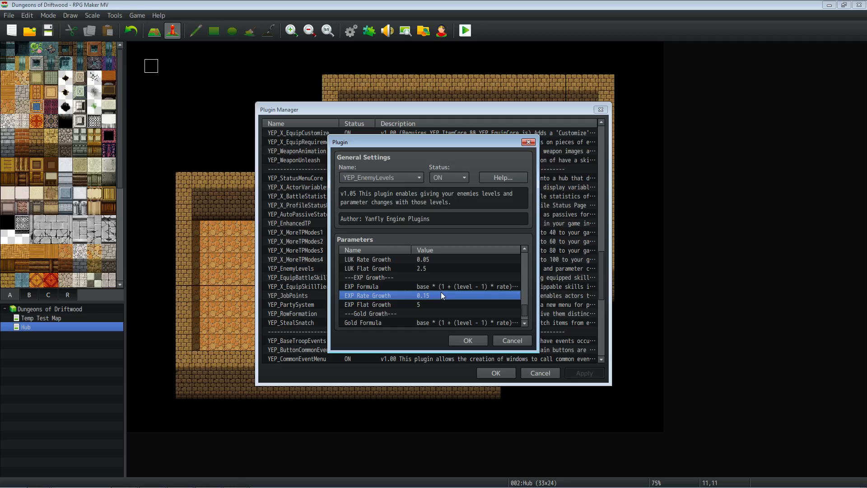
{"action": "left_click", "coordinate": [429, 301]}
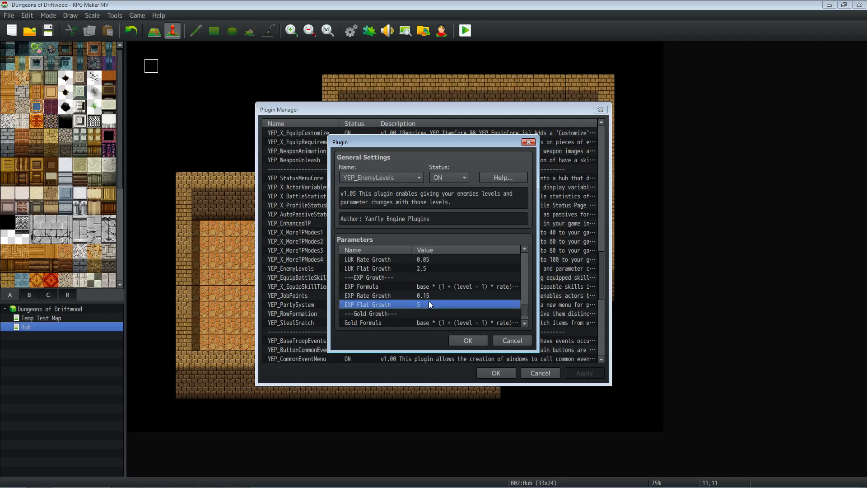
Check the stat growth, Minimum Level and Maximum Level parameters, and close the plugin settings and Plugin Manager.
{"action": "scroll", "coordinate": [435, 298], "scroll_direction": "up", "scroll_amount": 1}
{"action": "scroll", "coordinate": [435, 294], "scroll_direction": "up", "scroll_amount": 12}
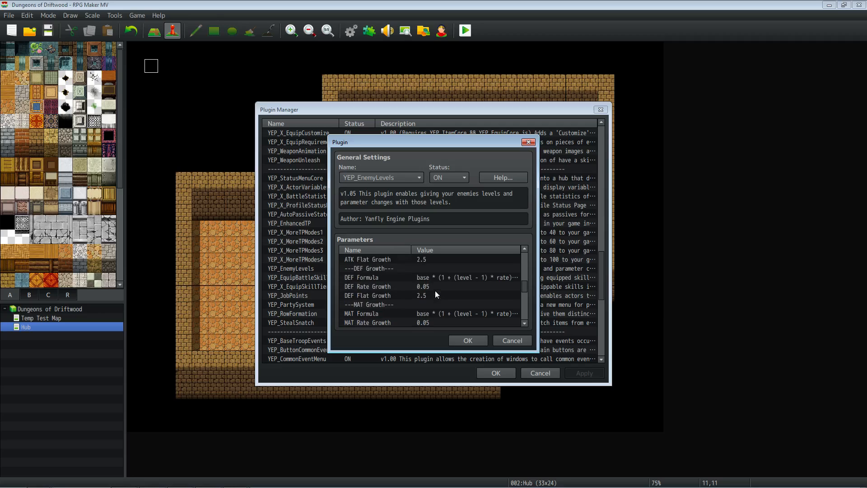
{"action": "scroll", "coordinate": [438, 287], "scroll_direction": "up", "scroll_amount": 2}
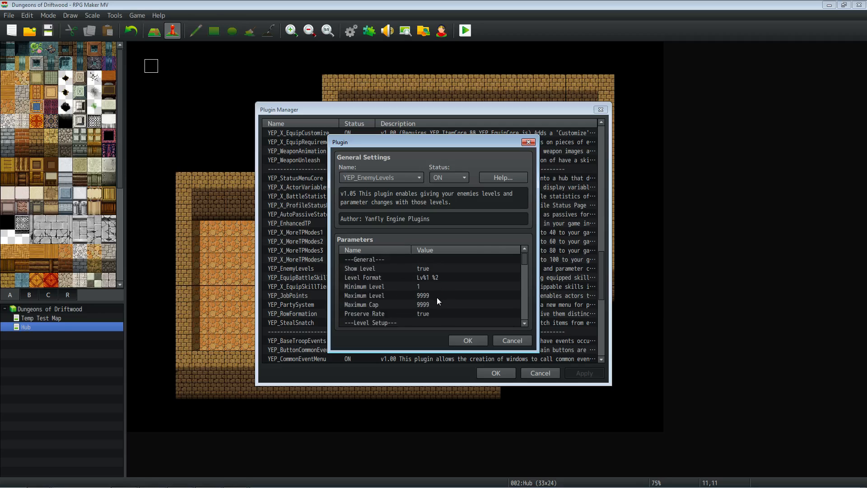
{"action": "left_click", "coordinate": [437, 289]}
{"action": "left_click", "coordinate": [437, 297]}
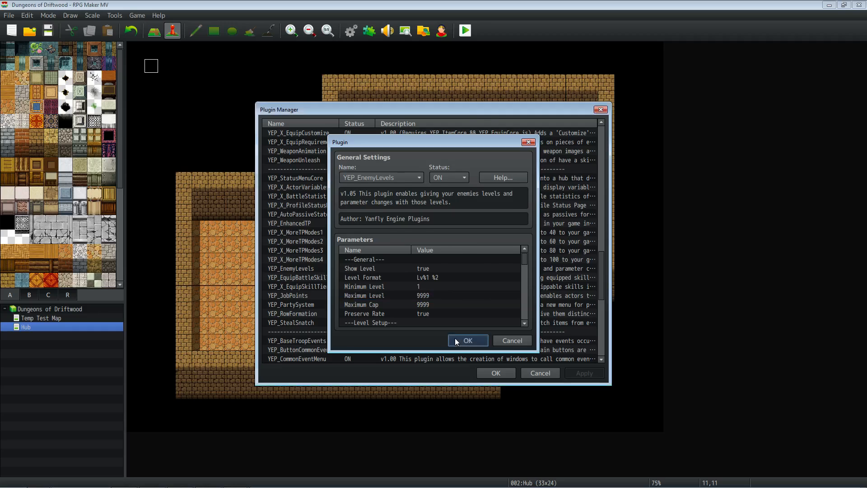
{"action": "left_click", "coordinate": [465, 340]}
{"action": "left_click", "coordinate": [491, 370]}
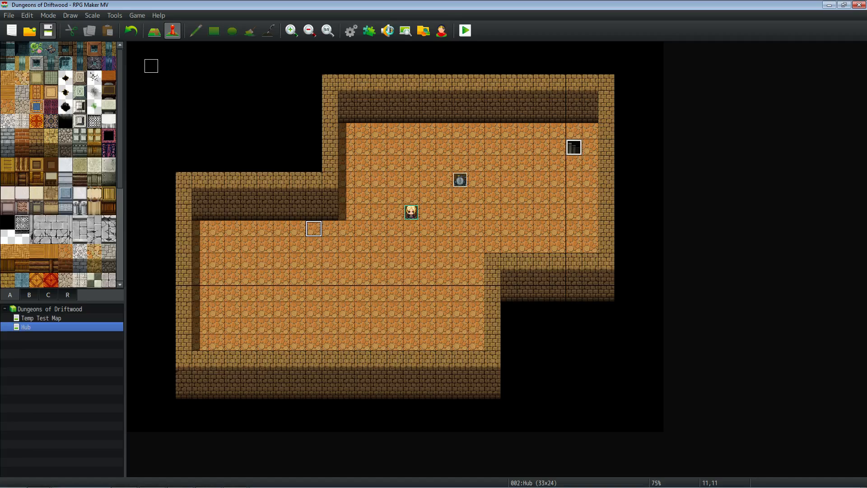
Reopen the enemy database and switch to Windows Explorer to view the Dungeons of Driftwood project folder.
{"action": "left_click", "coordinate": [354, 31]}
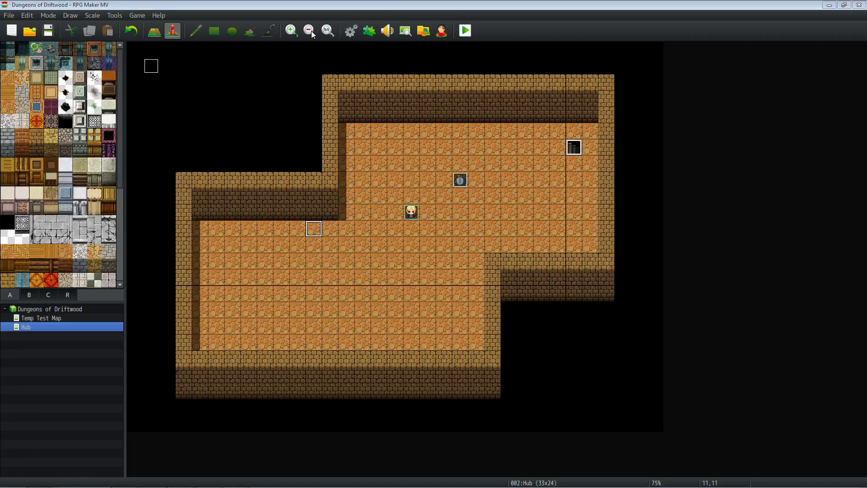
{"action": "scroll", "coordinate": [329, 218], "scroll_direction": "down", "scroll_amount": 2}
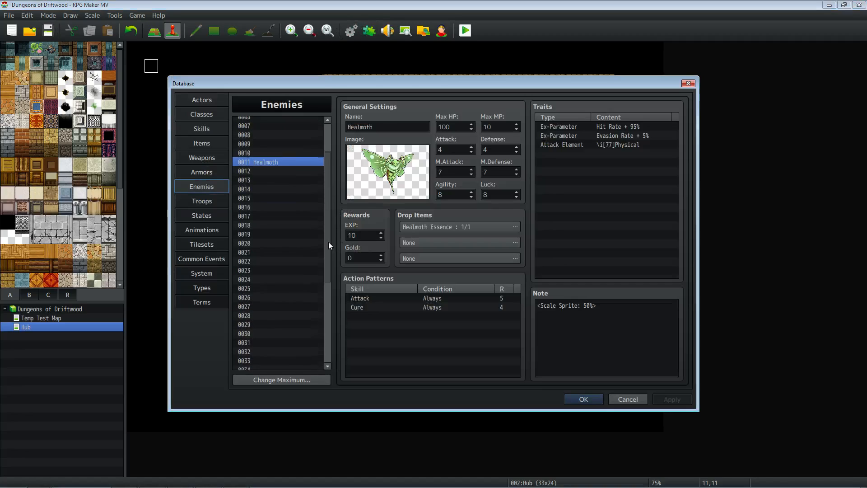
{"action": "left_click", "coordinate": [48, 480]}
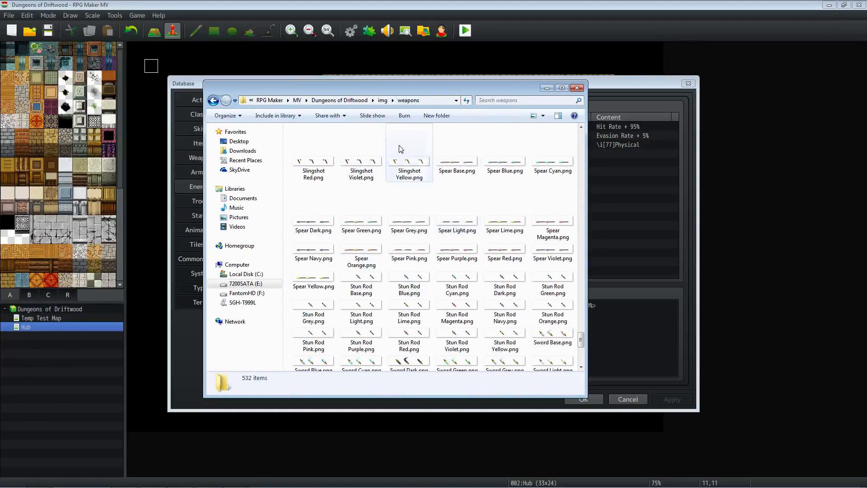
{"action": "left_click", "coordinate": [350, 104]}
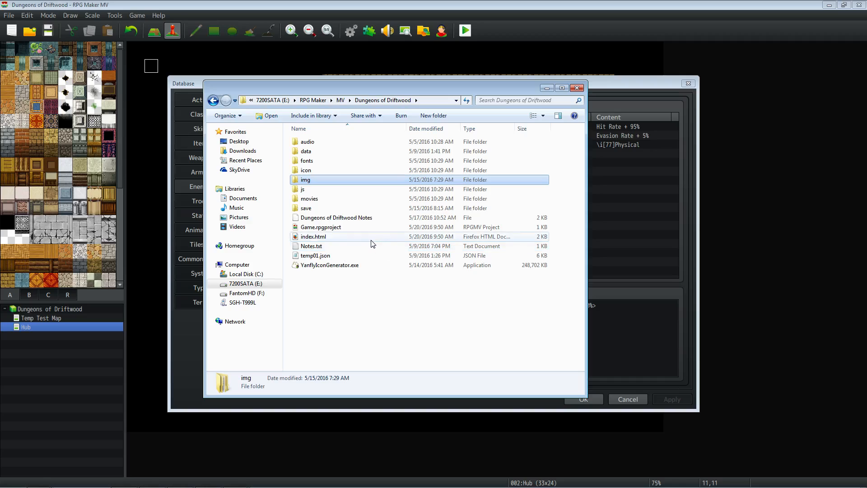
Locate YanflyIconGenerator.exe in the project folder and check its file details.
{"action": "left_click", "coordinate": [318, 265]}
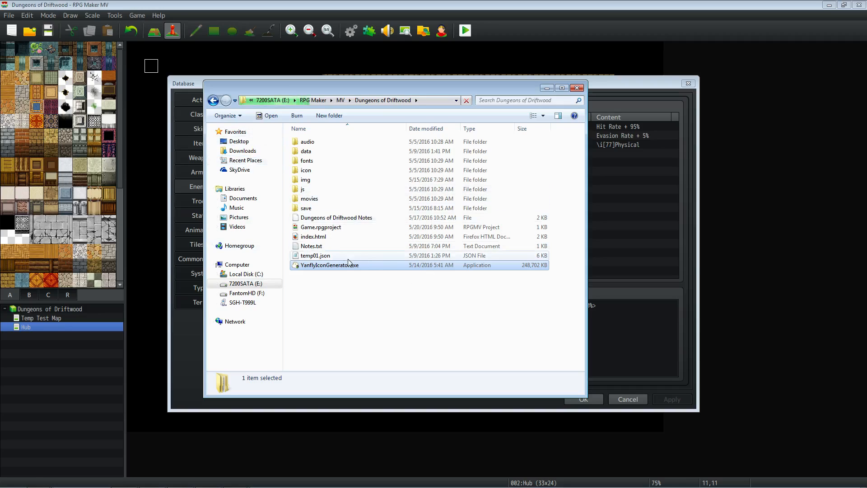
{"action": "left_click", "coordinate": [326, 284]}
{"action": "left_click", "coordinate": [329, 266]}
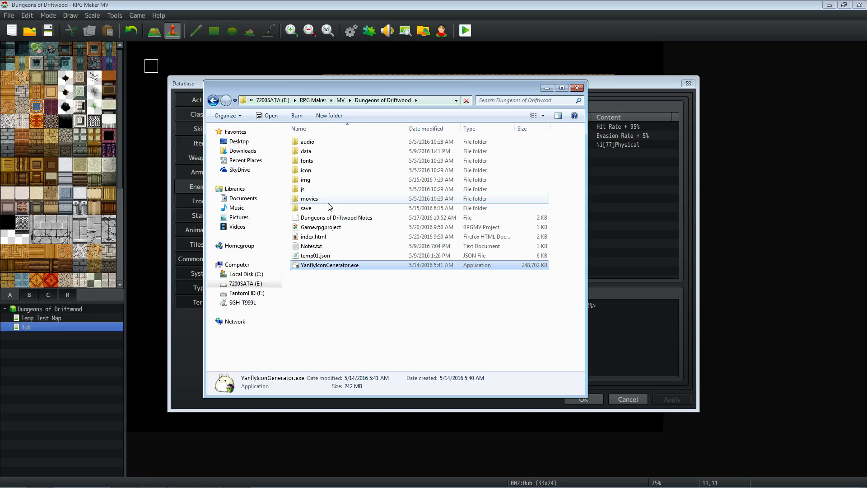
{"action": "left_click", "coordinate": [343, 307]}
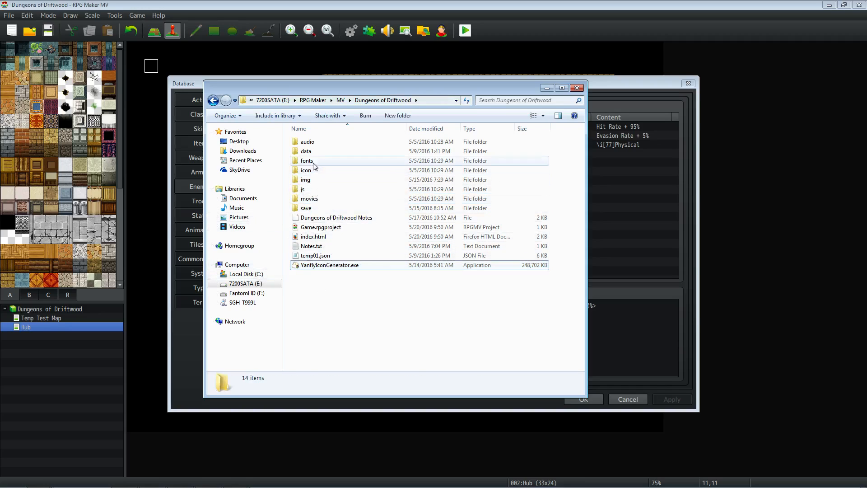
Open the img folder's sv_enemies subfolder and browse its enemy battler images.
{"action": "left_click", "coordinate": [312, 181]}
{"action": "double_click", "coordinate": [312, 182]}
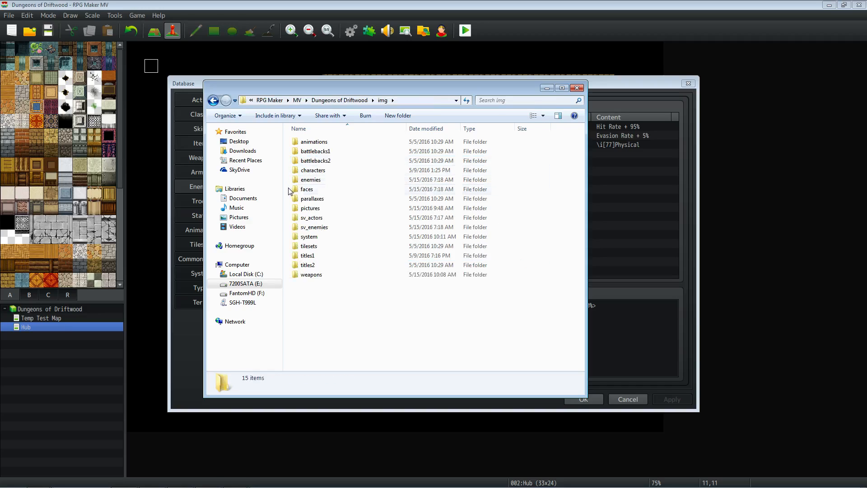
{"action": "double_click", "coordinate": [325, 229]}
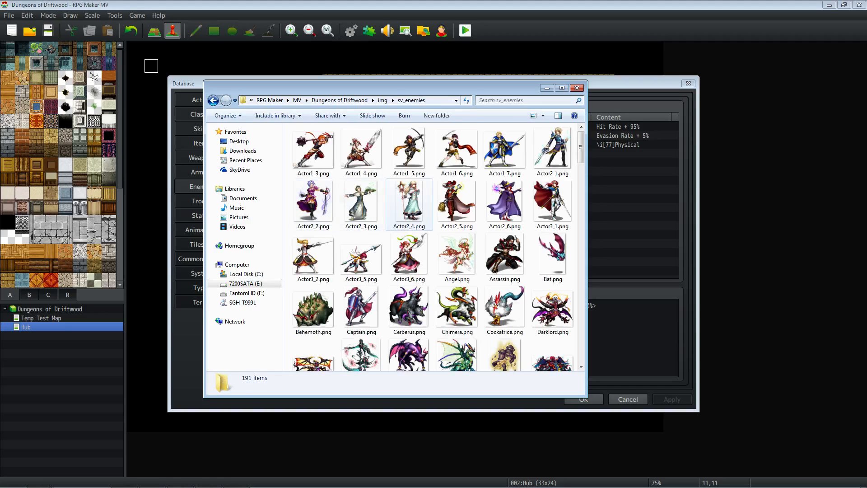
{"action": "scroll", "coordinate": [562, 229], "scroll_direction": "down", "scroll_amount": 10}
{"action": "mouse_move", "coordinate": [578, 216]}
{"action": "left_mouse_down"}
{"action": "mouse_move", "coordinate": [583, 349]}
{"action": "mouse_move", "coordinate": [582, 207]}
{"action": "left_mouse_up"}
Return to the img folder and browse the battler sprite sheets in sv_actors through to the end.
{"action": "left_click", "coordinate": [382, 99]}
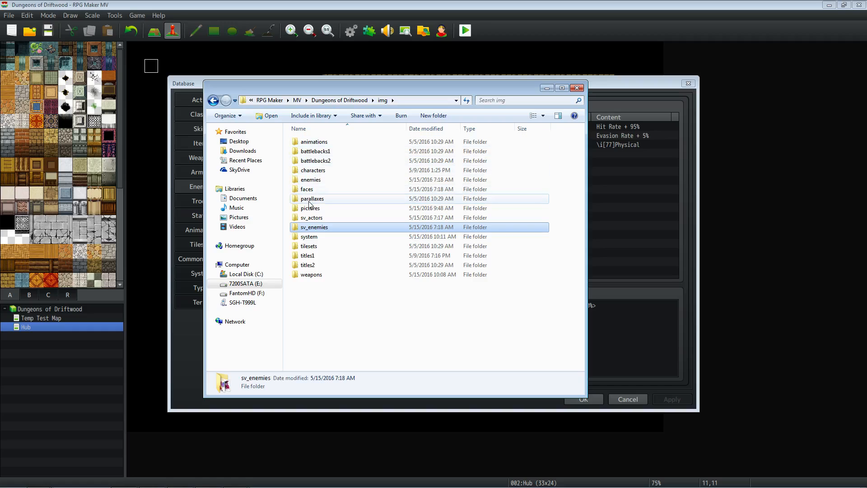
{"action": "double_click", "coordinate": [324, 219]}
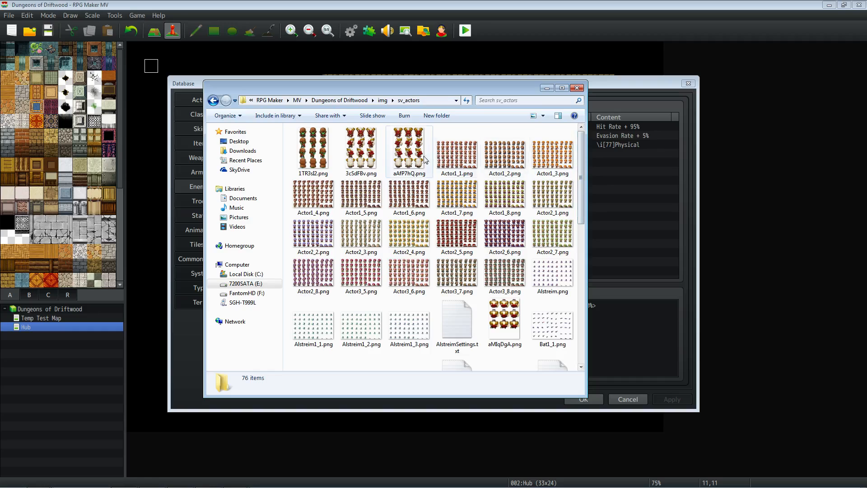
{"action": "left_click_drag", "start_coordinate": [580, 174], "coordinate": [578, 319]}
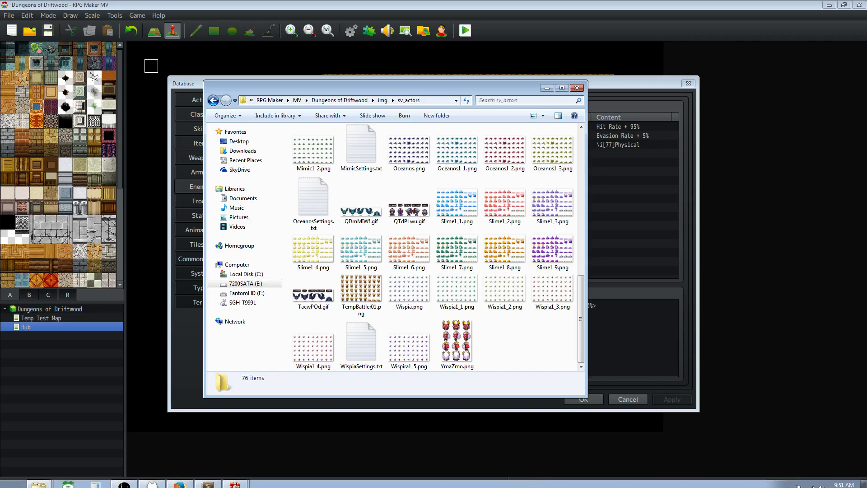
Switch to the Dungeons of Driftwood Notes in Sublime Text and highlight the Special Thanks credits.
{"action": "left_click", "coordinate": [209, 482]}
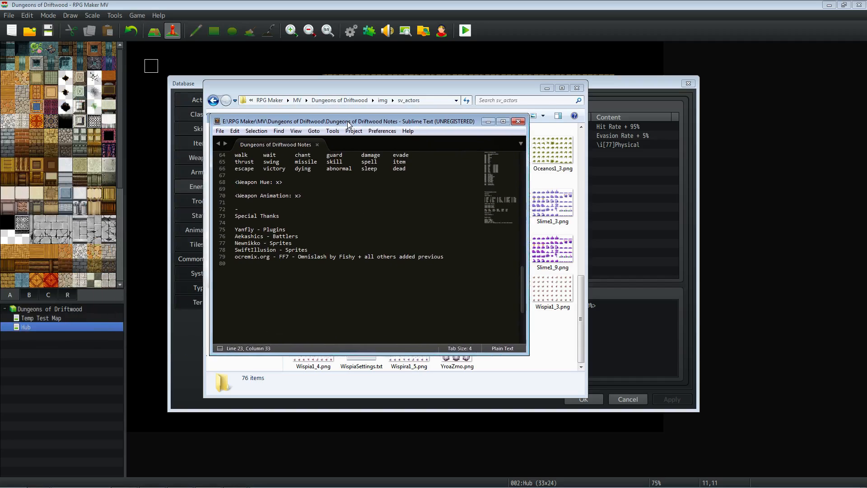
{"action": "left_click_drag", "start_coordinate": [238, 231], "coordinate": [310, 265]}
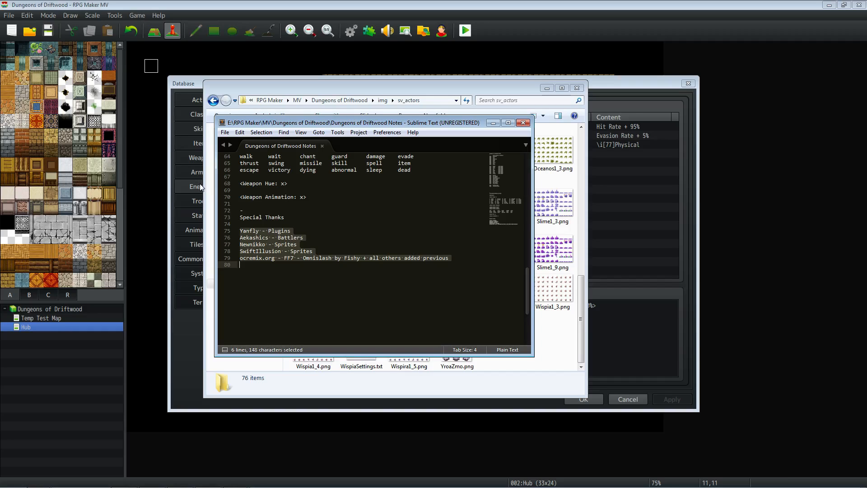
{"action": "left_click", "coordinate": [306, 270]}
Review the notes from the beginning, covering the Skill Variable Locations and the weapon image and motion tags.
{"action": "scroll", "coordinate": [305, 257], "scroll_direction": "up", "scroll_amount": 20}
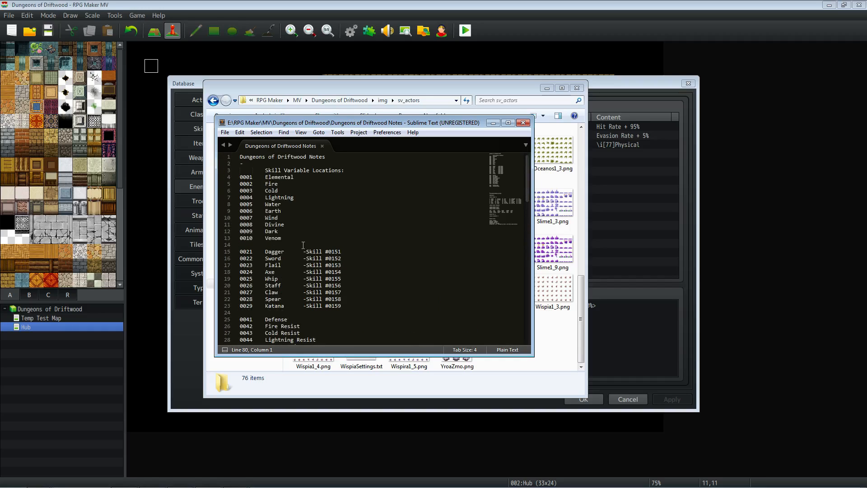
{"action": "left_click", "coordinate": [307, 177]}
{"action": "left_click_drag", "start_coordinate": [282, 238], "coordinate": [243, 174]}
{"action": "left_click", "coordinate": [298, 203]}
{"action": "scroll", "coordinate": [347, 263], "scroll_direction": "down", "scroll_amount": 3}
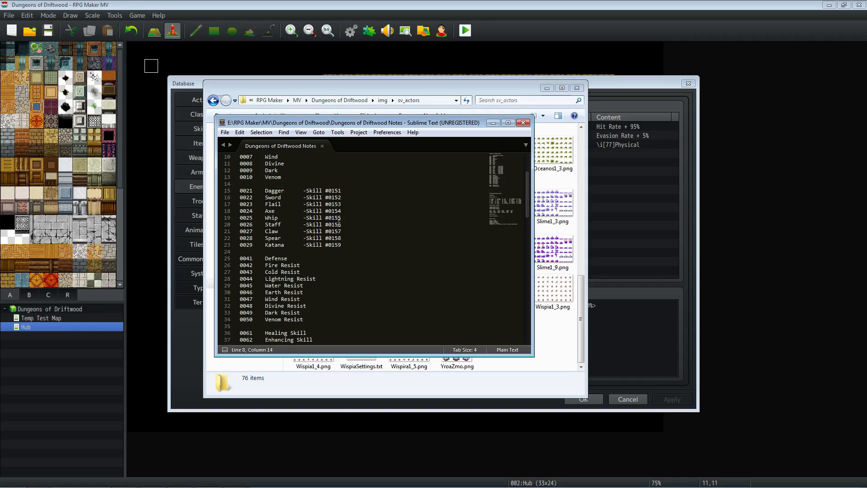
{"action": "scroll", "coordinate": [336, 228], "scroll_direction": "down", "scroll_amount": 3}
{"action": "scroll", "coordinate": [335, 228], "scroll_direction": "down", "scroll_amount": 13}
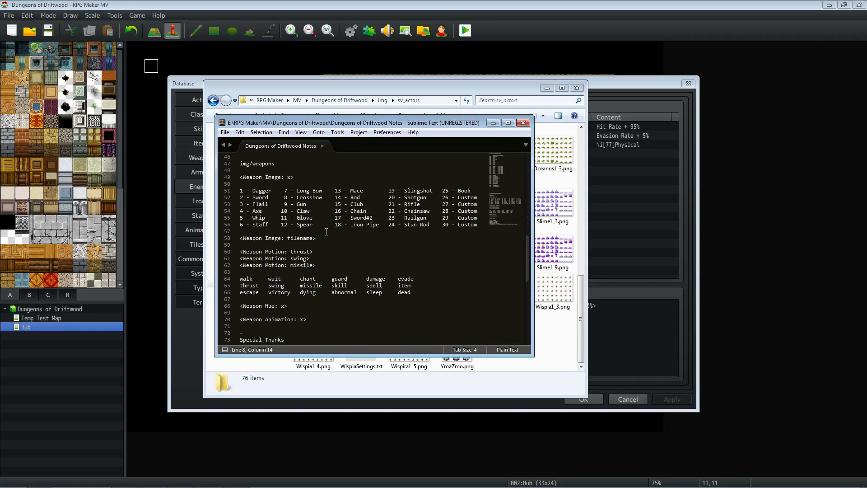
Re-examine the sprite and plugin credits under Special Thanks, and minimize the notes window.
{"action": "scroll", "coordinate": [320, 232], "scroll_direction": "down", "scroll_amount": 2}
{"action": "left_click_drag", "start_coordinate": [319, 265], "coordinate": [240, 225]}
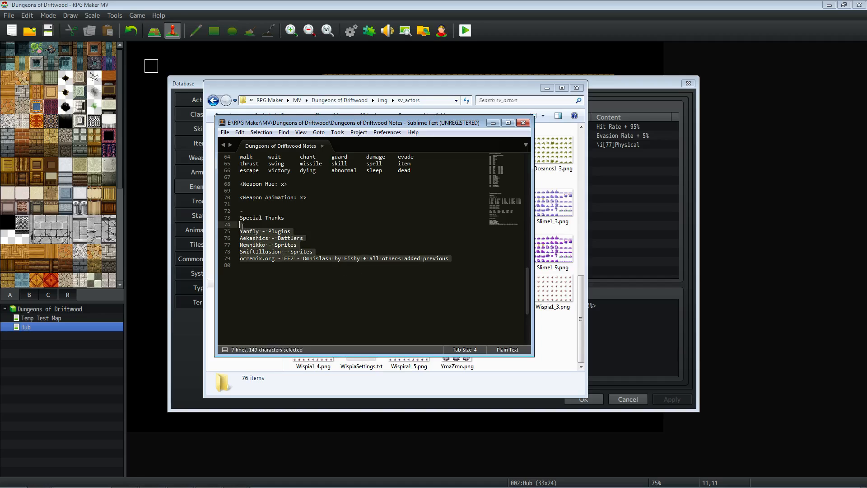
{"action": "left_click", "coordinate": [331, 308]}
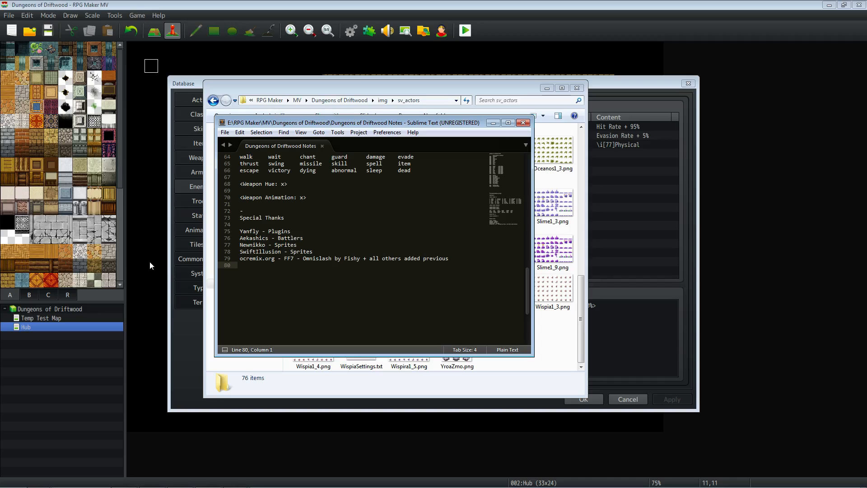
{"action": "left_click_drag", "start_coordinate": [325, 251], "coordinate": [236, 251]}
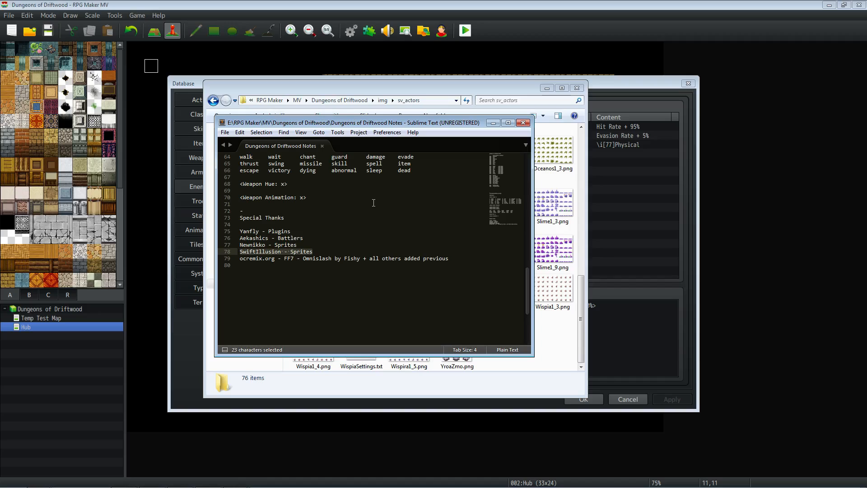
{"action": "left_click", "coordinate": [324, 238]}
{"action": "left_click_drag", "start_coordinate": [256, 231], "coordinate": [274, 231]}
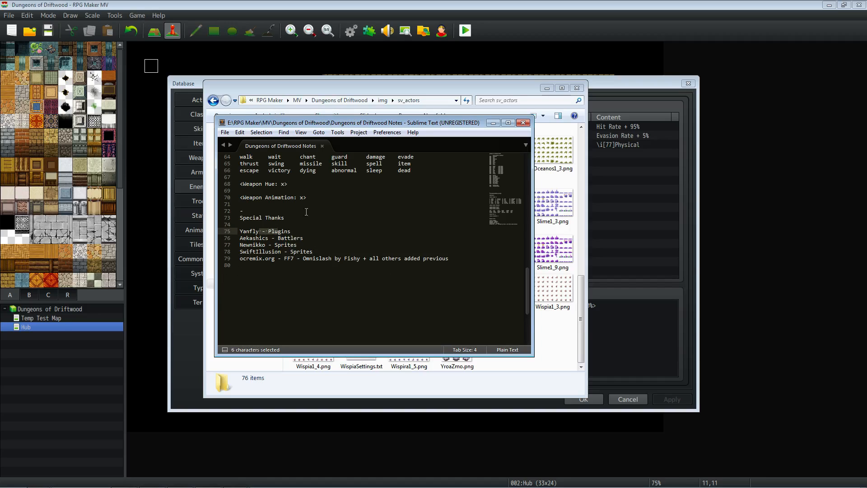
{"action": "left_click", "coordinate": [369, 266]}
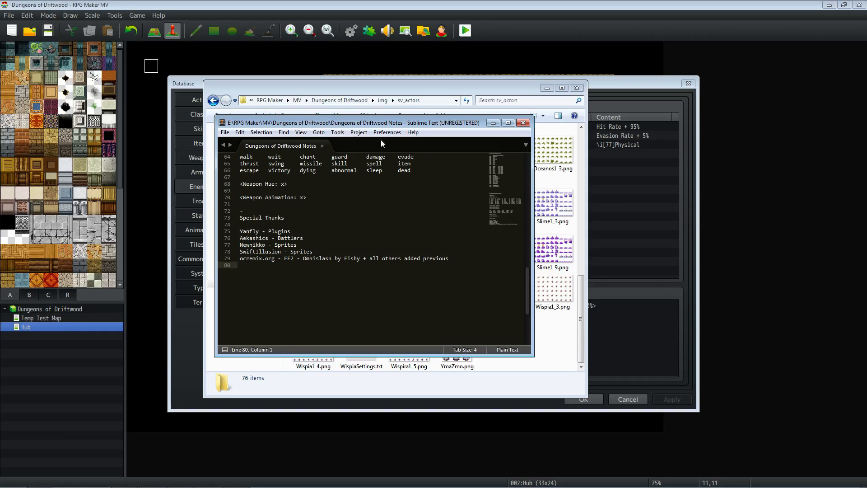
{"action": "left_click", "coordinate": [381, 238]}
{"action": "scroll", "coordinate": [381, 217], "scroll_direction": "up", "scroll_amount": 6}
{"action": "scroll", "coordinate": [381, 195], "scroll_direction": "down", "scroll_amount": 3}
{"action": "left_click", "coordinate": [493, 122]}
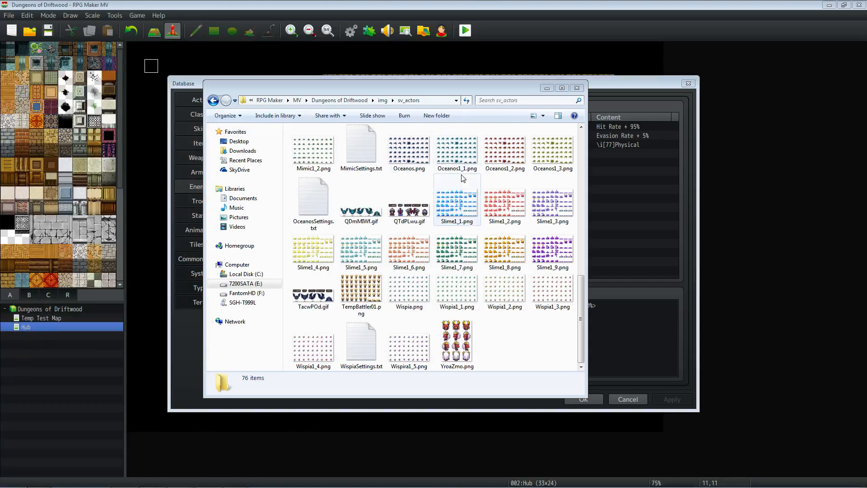
Check Slime1_6.png in sv_actors and the blue and red crystal images in the pictures folder, and return to the img folder.
{"action": "left_click", "coordinate": [408, 249]}
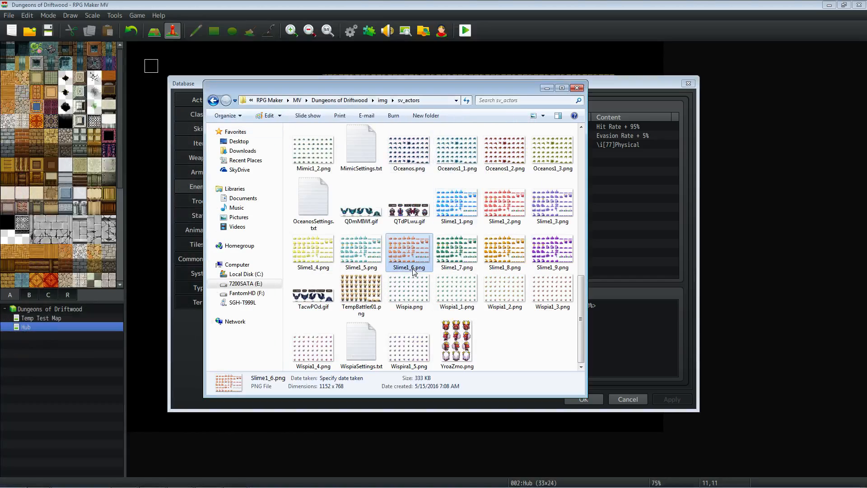
{"action": "left_click", "coordinate": [382, 100]}
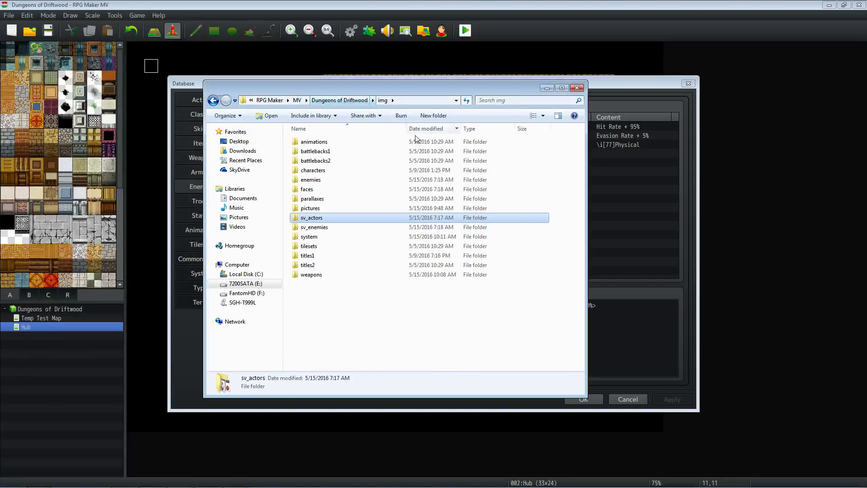
{"action": "double_click", "coordinate": [318, 210]}
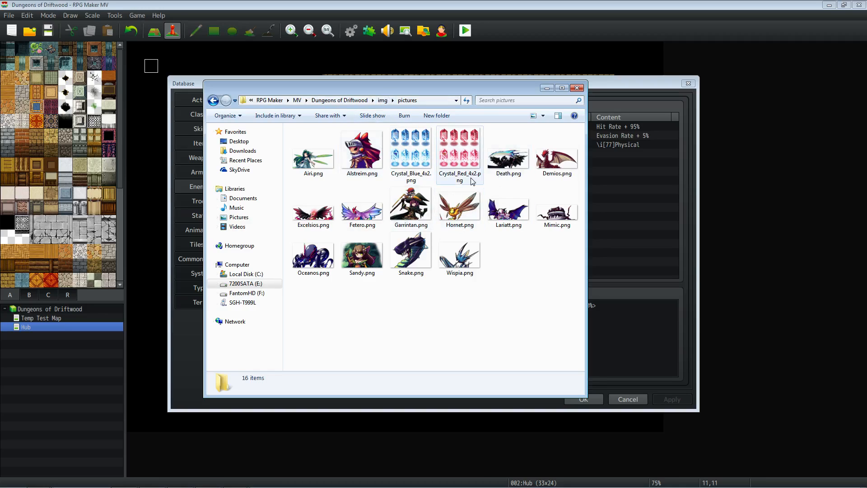
{"action": "left_click", "coordinate": [404, 155]}
{"action": "left_click", "coordinate": [458, 160]}
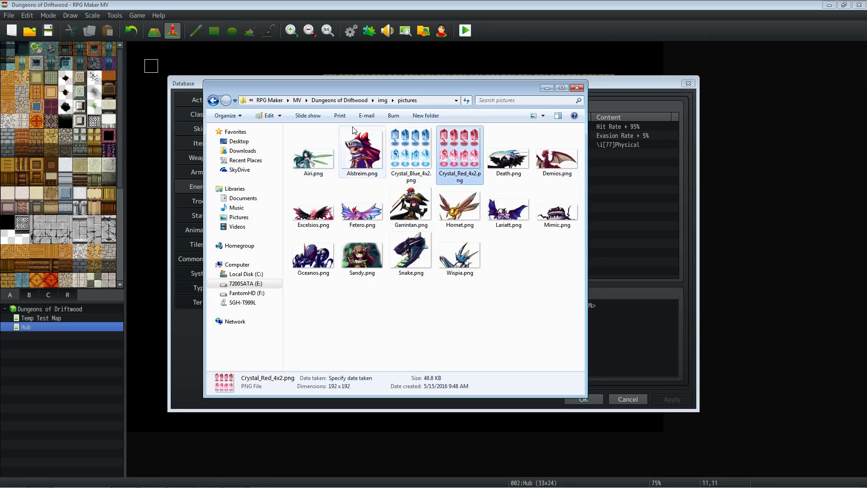
{"action": "left_click", "coordinate": [382, 100]}
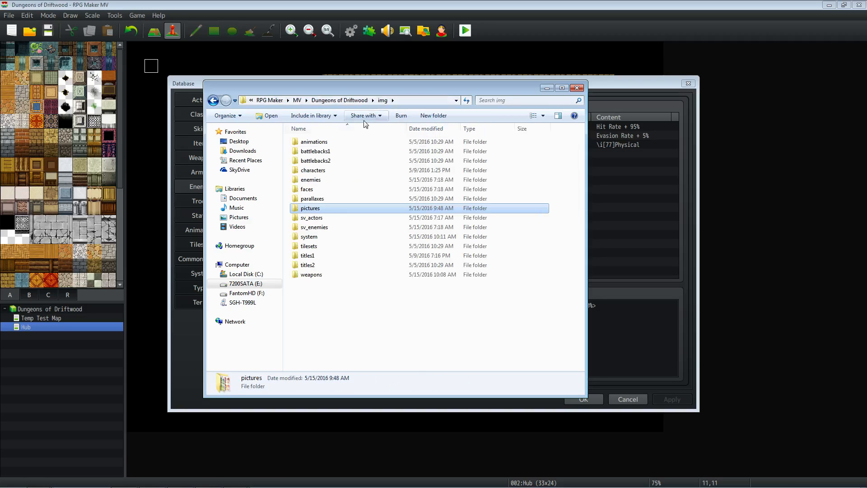
Minimize the img folder window and compare the blank enemy entry 0012 with Healmoth in the database.
{"action": "left_click", "coordinate": [324, 218]}
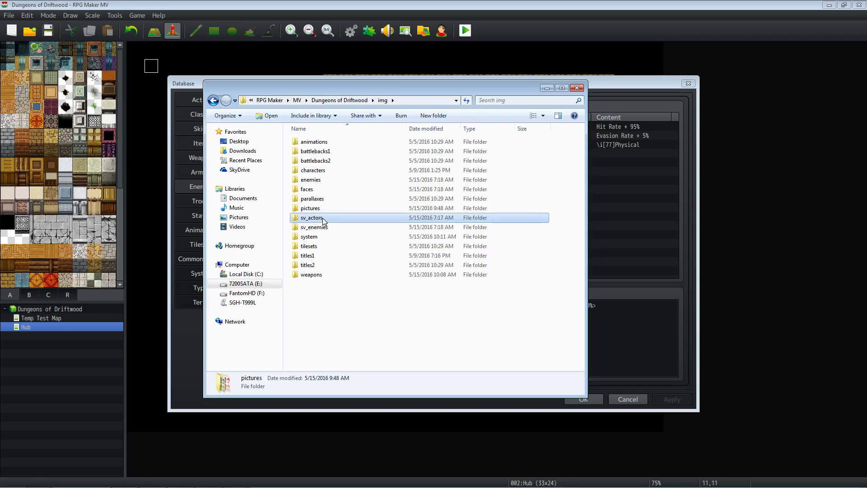
{"action": "left_click", "coordinate": [545, 88]}
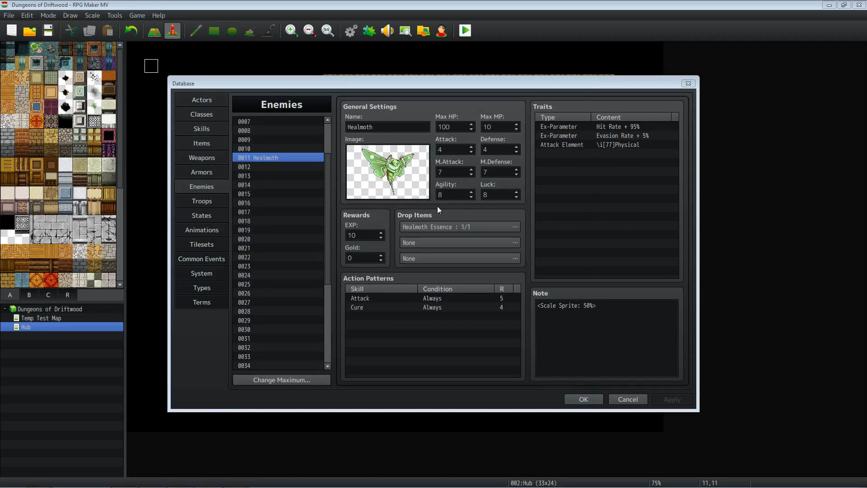
{"action": "left_click", "coordinate": [275, 166]}
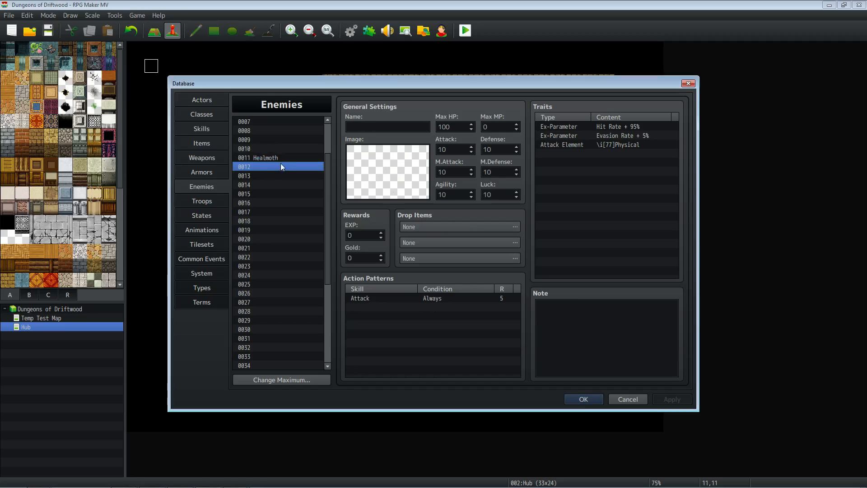
{"action": "left_click", "coordinate": [283, 157]}
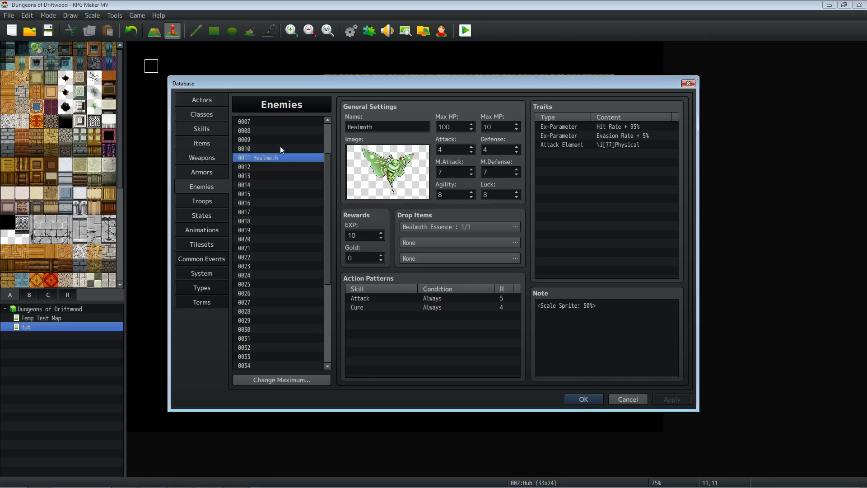
Examine the Custom Class Parameters formulas in the Survivor class's note, and return to the Healmoth enemy's stats.
{"action": "left_click", "coordinate": [201, 99]}
{"action": "left_click", "coordinate": [212, 113]}
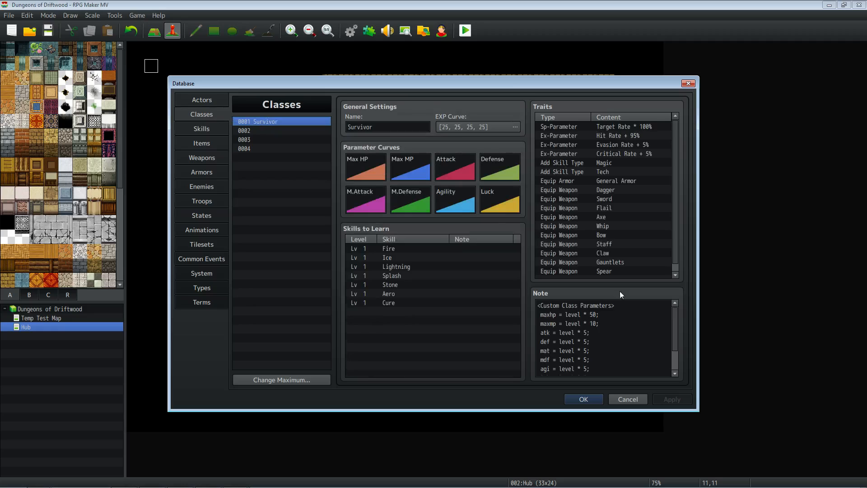
{"action": "left_click", "coordinate": [607, 326]}
{"action": "key", "text": "ctrl+a"}
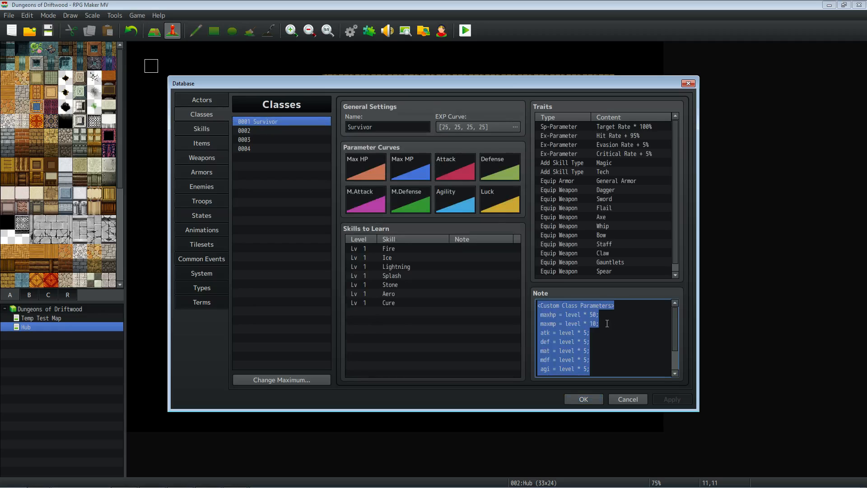
{"action": "left_click", "coordinate": [578, 334]}
{"action": "scroll", "coordinate": [590, 323], "scroll_direction": "down", "scroll_amount": 1}
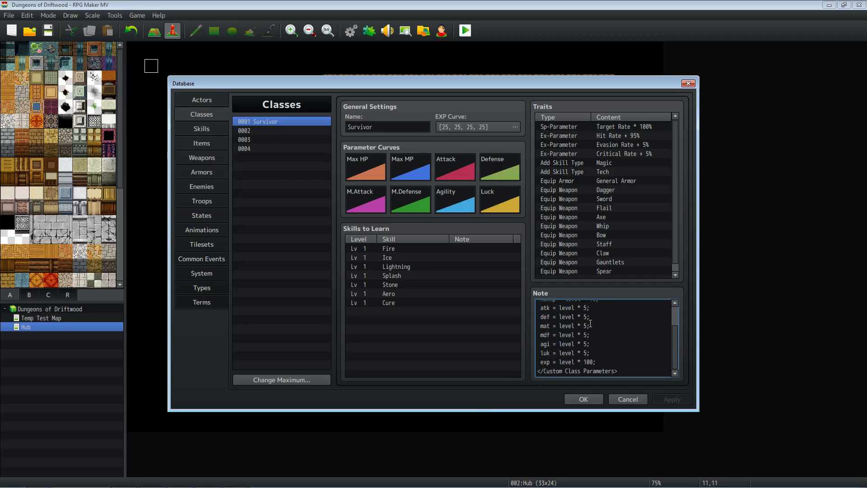
{"action": "scroll", "coordinate": [590, 350], "scroll_direction": "up", "scroll_amount": 1}
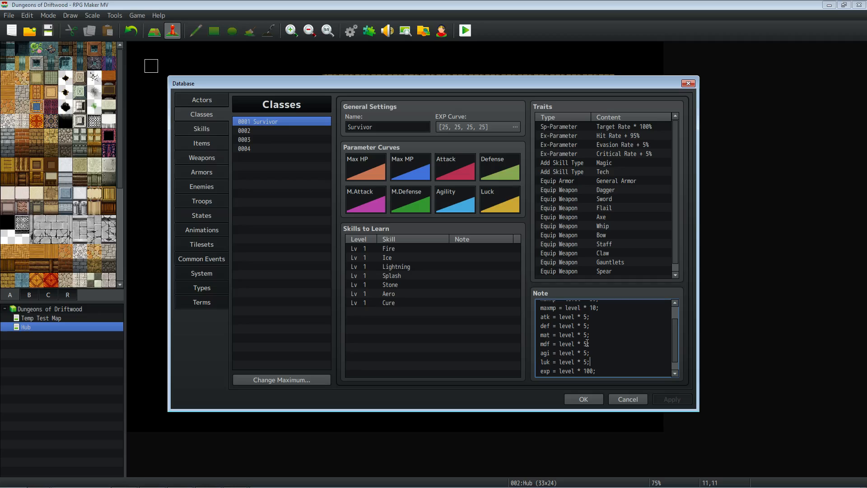
{"action": "scroll", "coordinate": [601, 331], "scroll_direction": "up", "scroll_amount": 2}
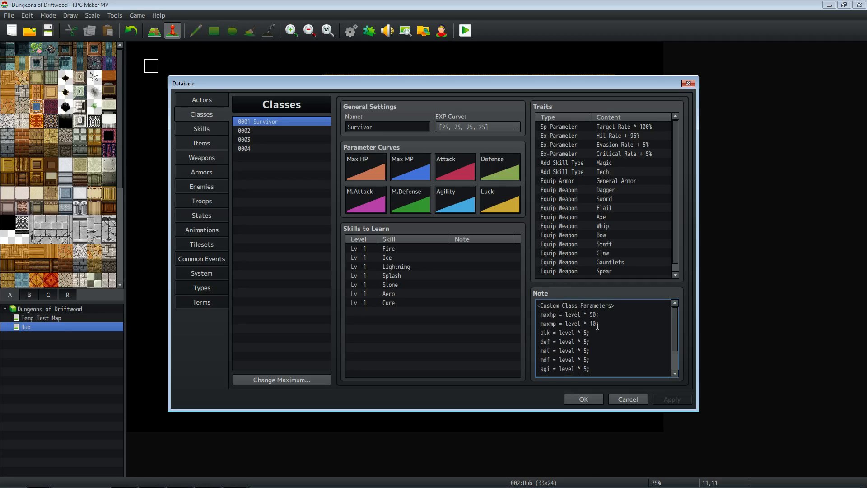
{"action": "scroll", "coordinate": [594, 323], "scroll_direction": "down", "scroll_amount": 1}
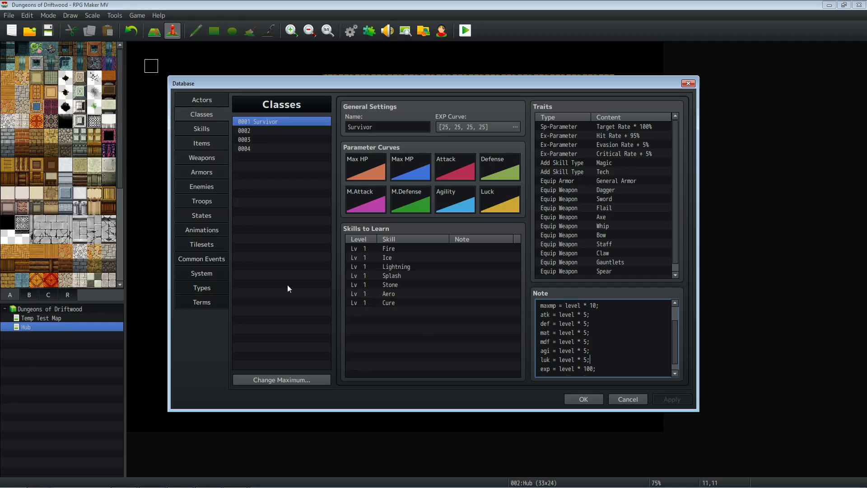
{"action": "left_click", "coordinate": [205, 183]}
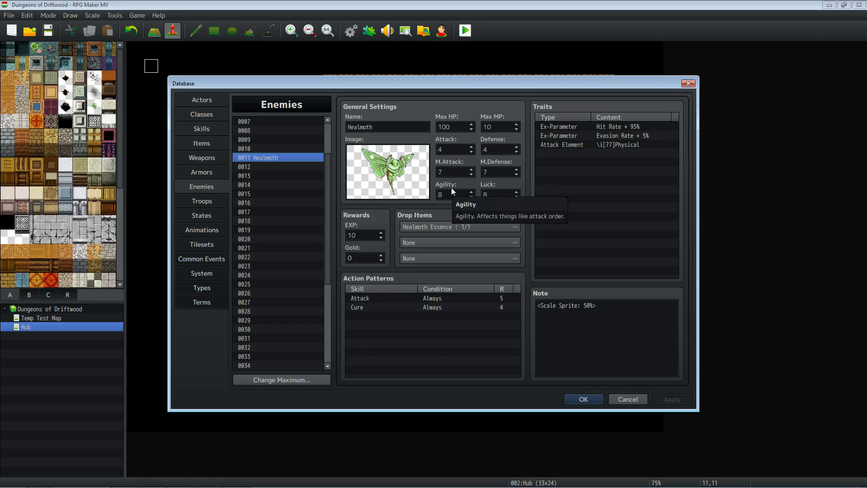
Examine Healmoth's base stats, going through Attack, M.Attack, M.Defense, Agility, Luck and Max HP.
{"action": "double_click", "coordinate": [449, 148]}
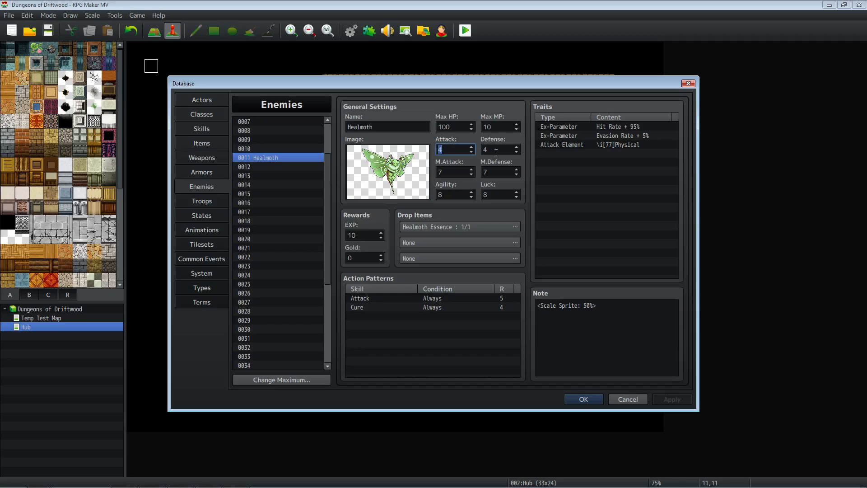
{"action": "left_click", "coordinate": [462, 168]}
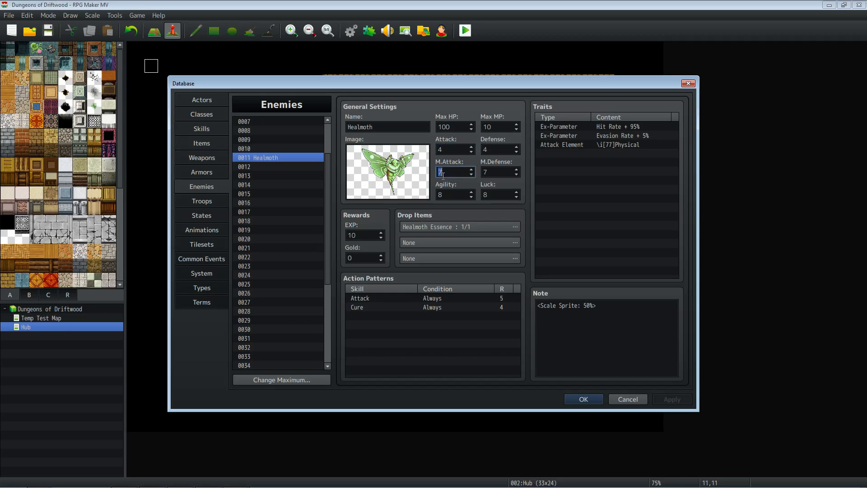
{"action": "double_click", "coordinate": [506, 176]}
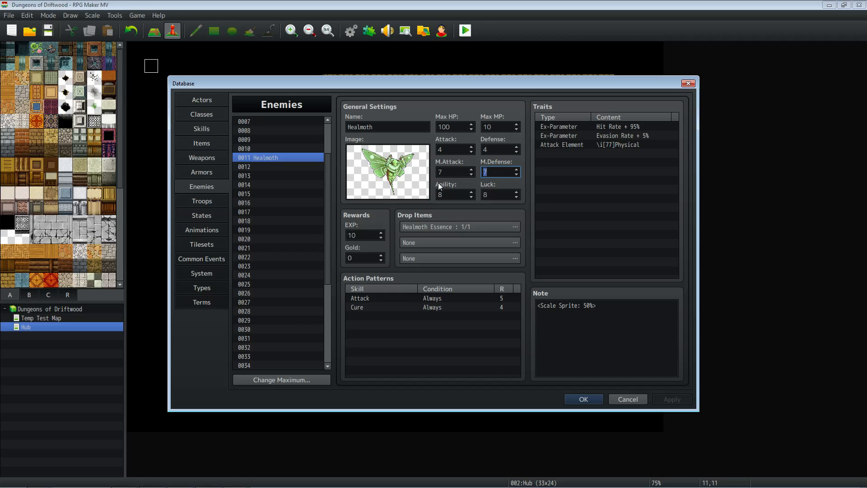
{"action": "double_click", "coordinate": [453, 193]}
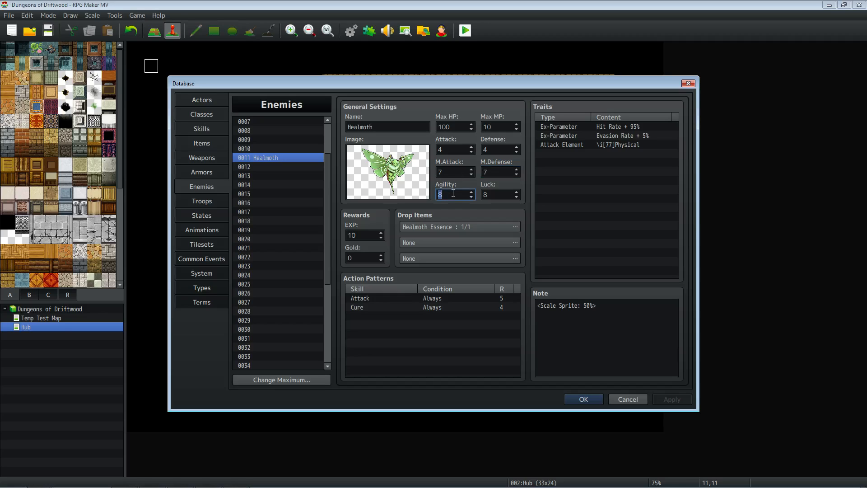
{"action": "double_click", "coordinate": [501, 194]}
{"action": "double_click", "coordinate": [457, 195]}
{"action": "double_click", "coordinate": [501, 194]}
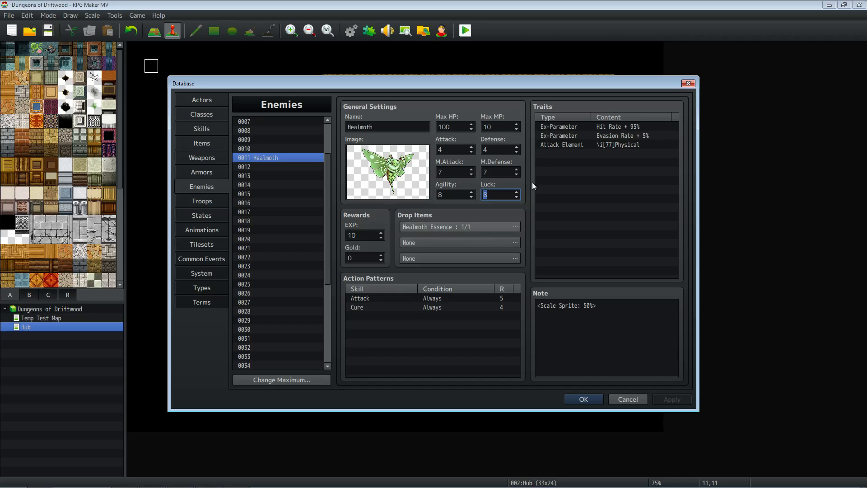
{"action": "double_click", "coordinate": [458, 129]}
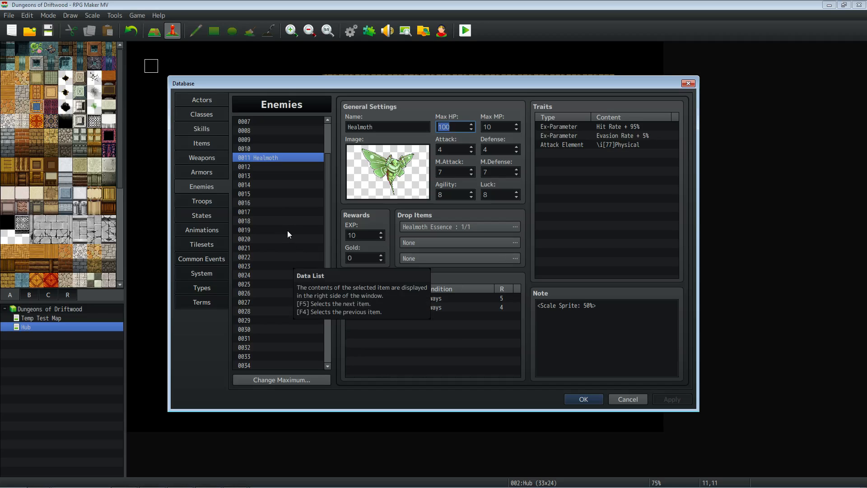
Compare the default stats of blank enemy 0012 with Healmoth's, and close the database.
{"action": "left_click", "coordinate": [261, 167]}
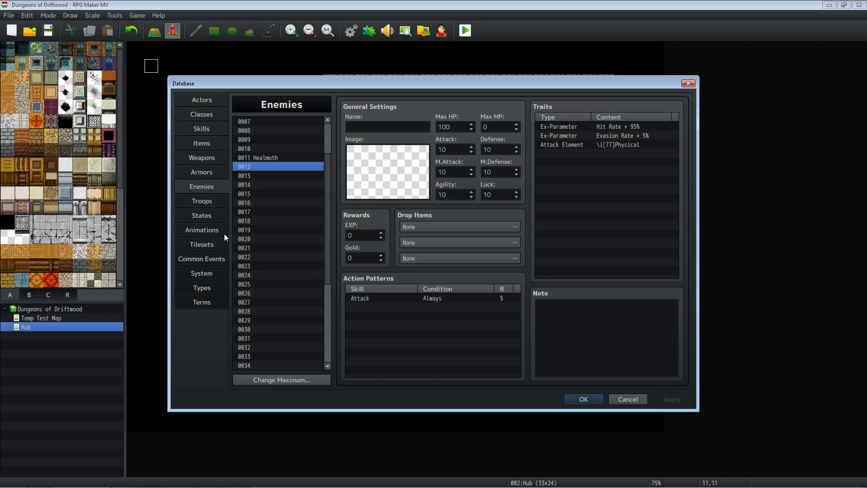
{"action": "left_click", "coordinate": [262, 158]}
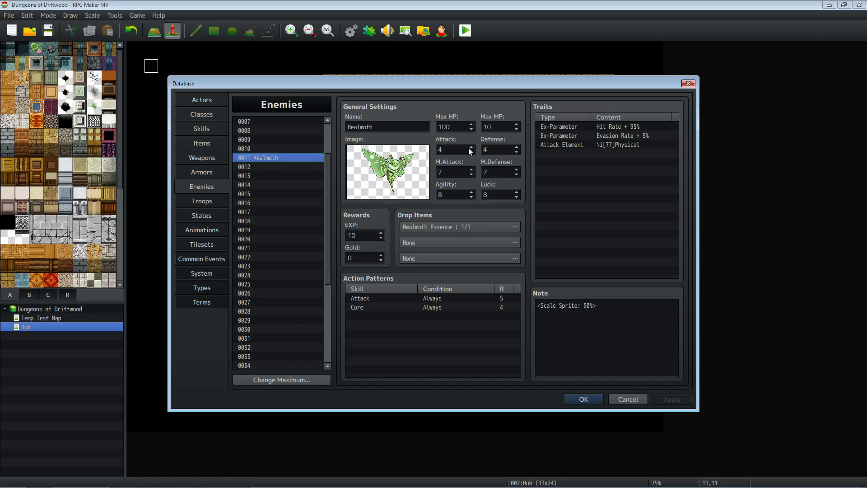
{"action": "left_click", "coordinate": [465, 172]}
{"action": "left_click", "coordinate": [583, 399]}
Open the YEP_EnemyLevels plugin's settings and locate its MaxHP growth parameters.
{"action": "left_click", "coordinate": [369, 30]}
{"action": "scroll", "coordinate": [337, 253], "scroll_direction": "down", "scroll_amount": 8}
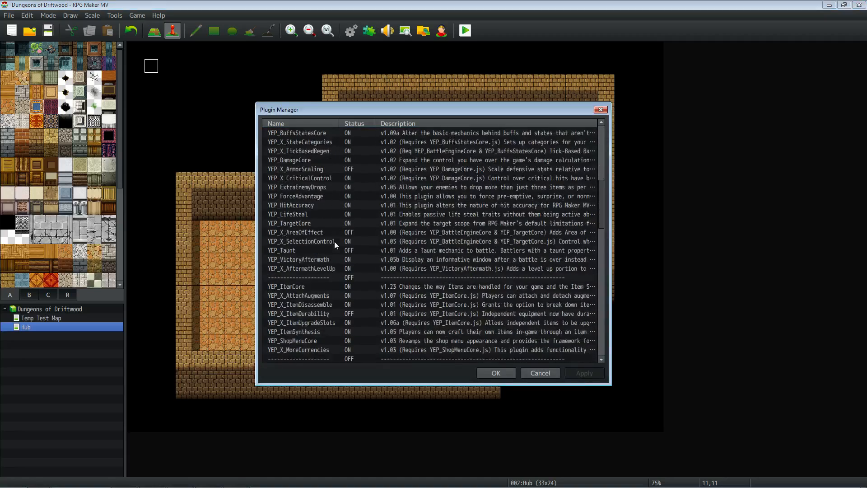
{"action": "scroll", "coordinate": [314, 304], "scroll_direction": "down", "scroll_amount": 4}
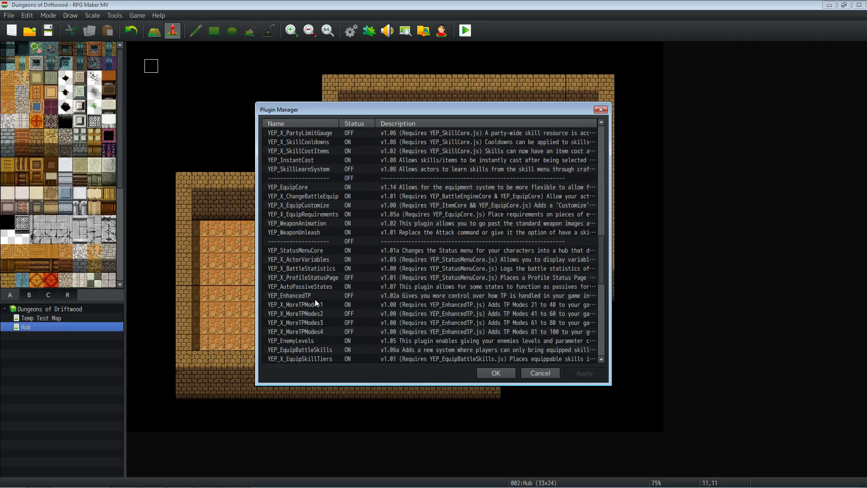
{"action": "double_click", "coordinate": [316, 339]}
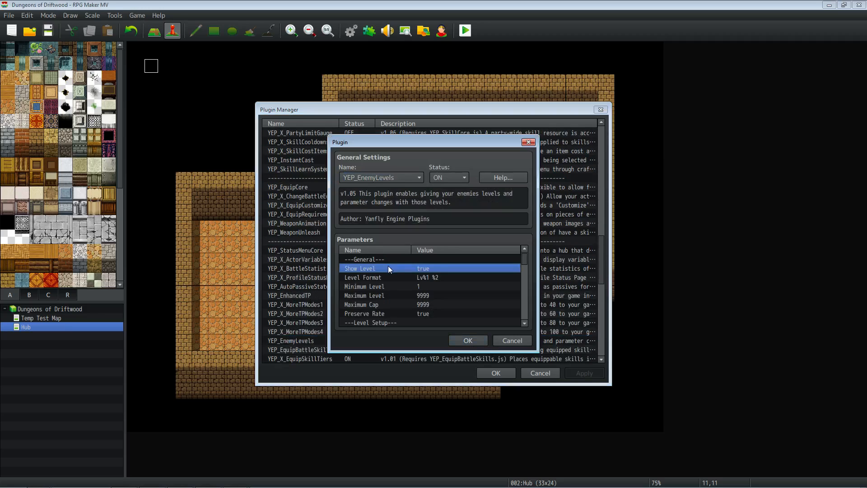
{"action": "scroll", "coordinate": [402, 283], "scroll_direction": "down", "scroll_amount": 2}
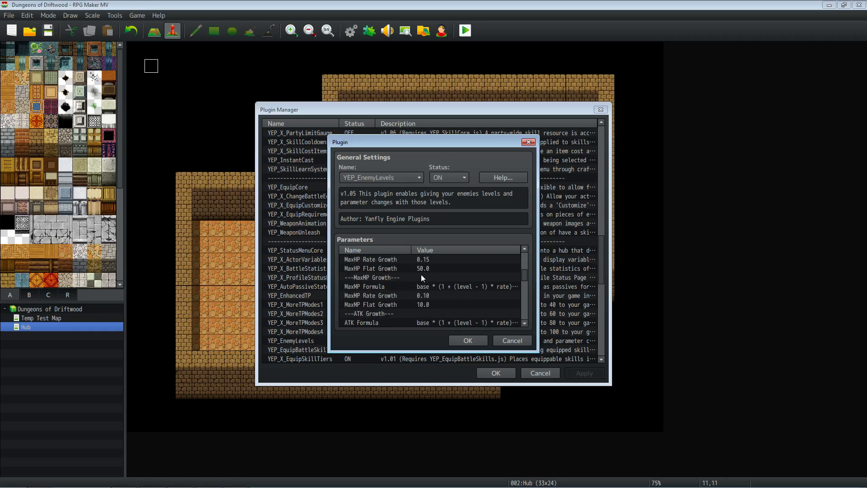
{"action": "left_click", "coordinate": [386, 268]}
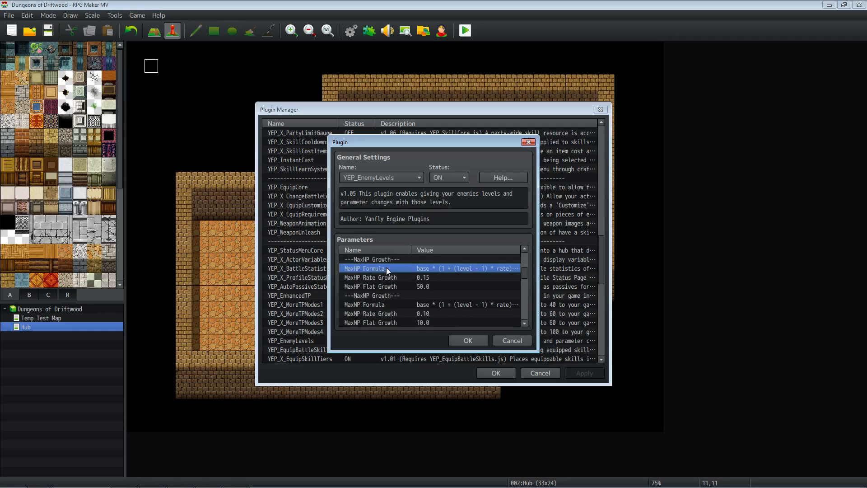
Set the MaxHP Flat Growth parameter of YEP_EnemyLevels to 25.0.
{"action": "left_click", "coordinate": [434, 286]}
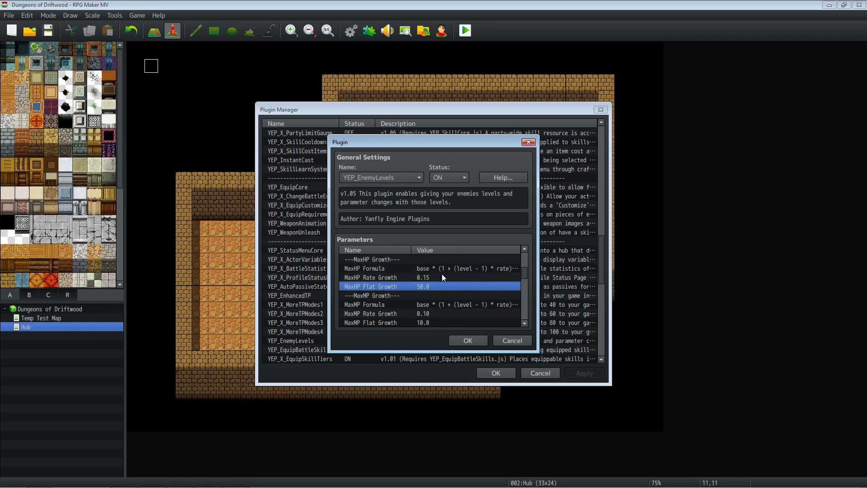
{"action": "scroll", "coordinate": [426, 280], "scroll_direction": "up", "scroll_amount": 2}
{"action": "scroll", "coordinate": [425, 284], "scroll_direction": "down", "scroll_amount": 1}
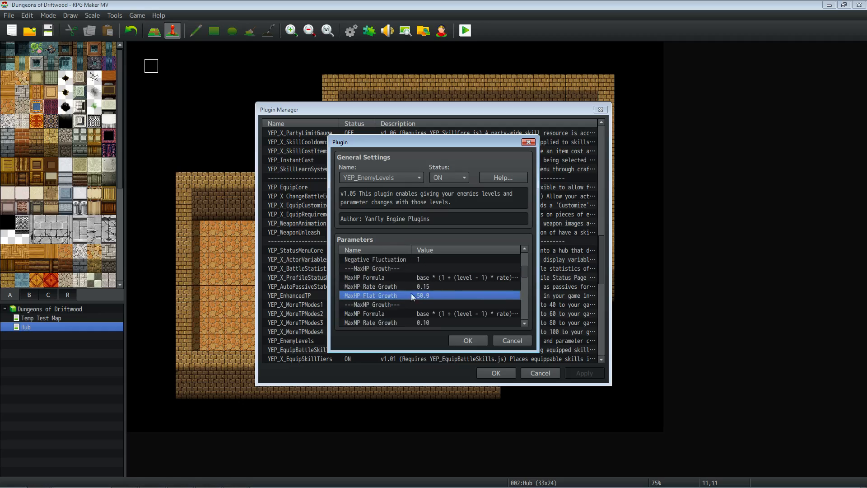
{"action": "scroll", "coordinate": [422, 281], "scroll_direction": "down", "scroll_amount": 1}
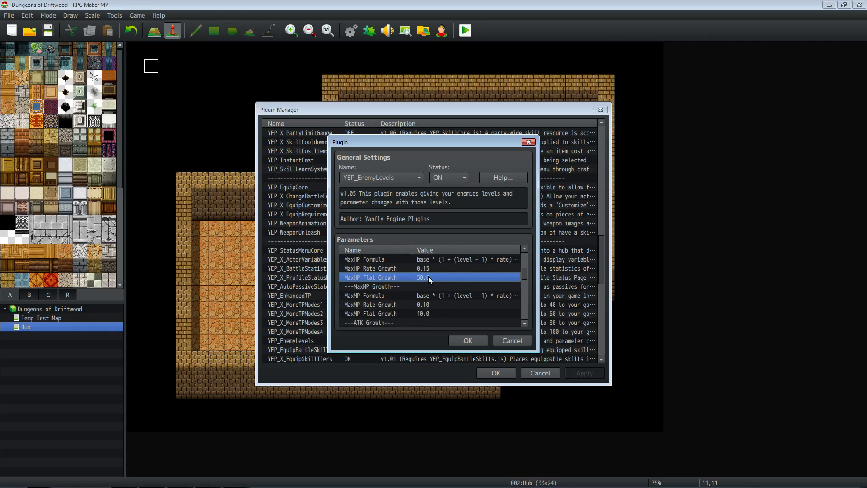
{"action": "double_click", "coordinate": [428, 277]}
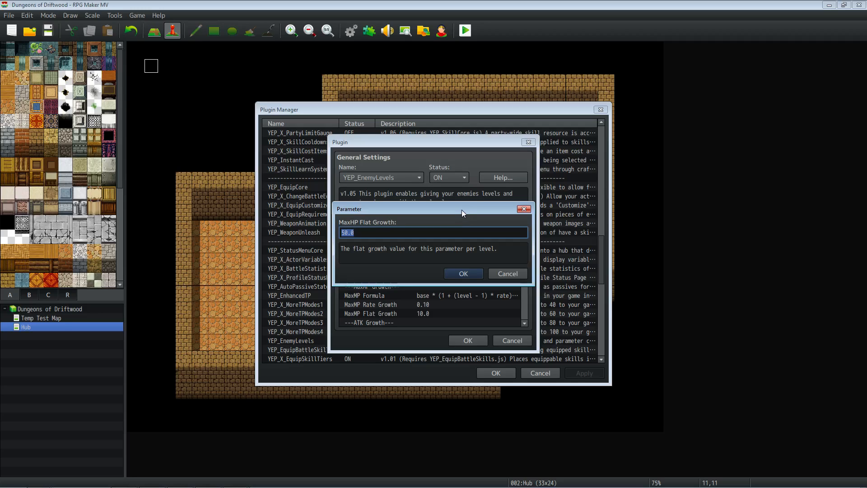
{"action": "type", "text": "25.0"}
{"action": "left_click", "coordinate": [463, 273]}
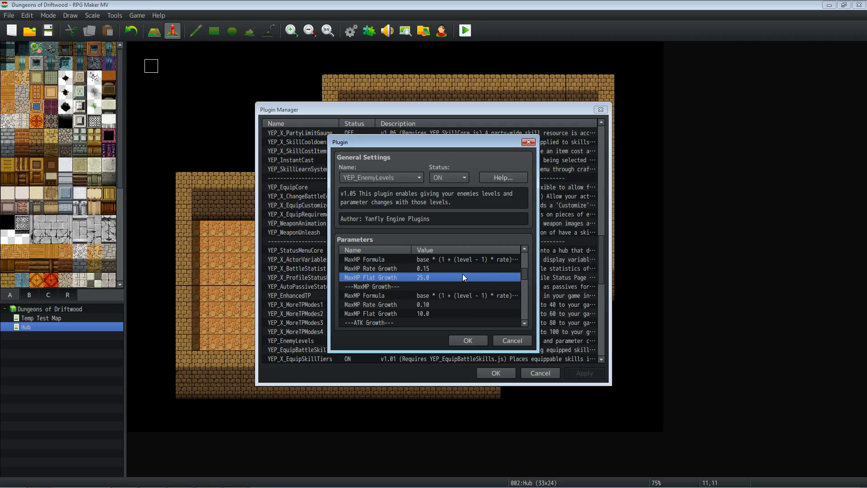
Review the rate and flat growth parameters from MaxHP through EXP and Gold in YEP_EnemyLevels.
{"action": "left_click", "coordinate": [431, 270]}
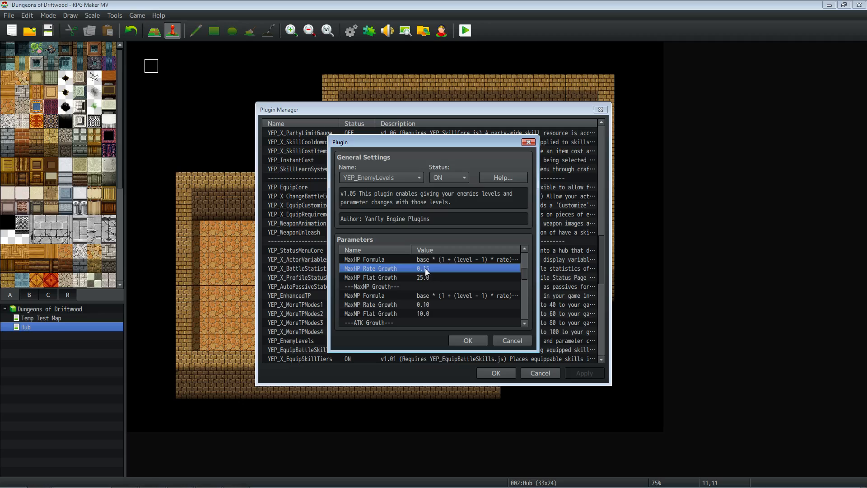
{"action": "scroll", "coordinate": [429, 271], "scroll_direction": "down", "scroll_amount": 4}
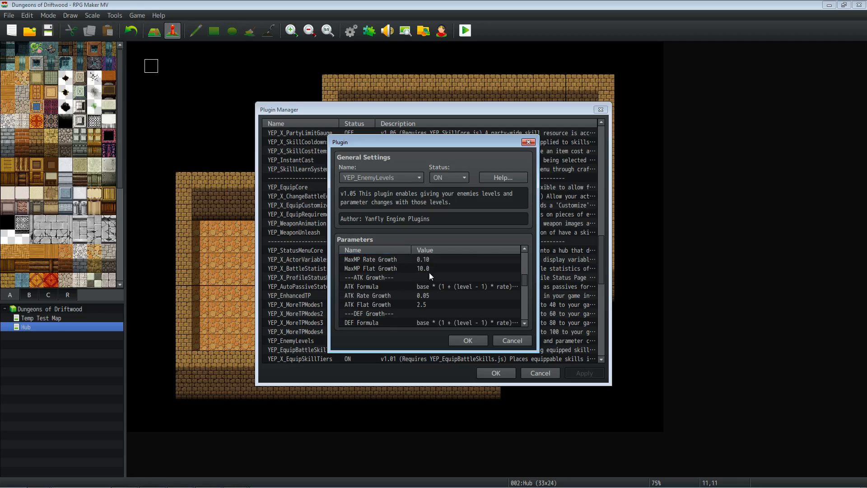
{"action": "scroll", "coordinate": [428, 277], "scroll_direction": "down", "scroll_amount": 7}
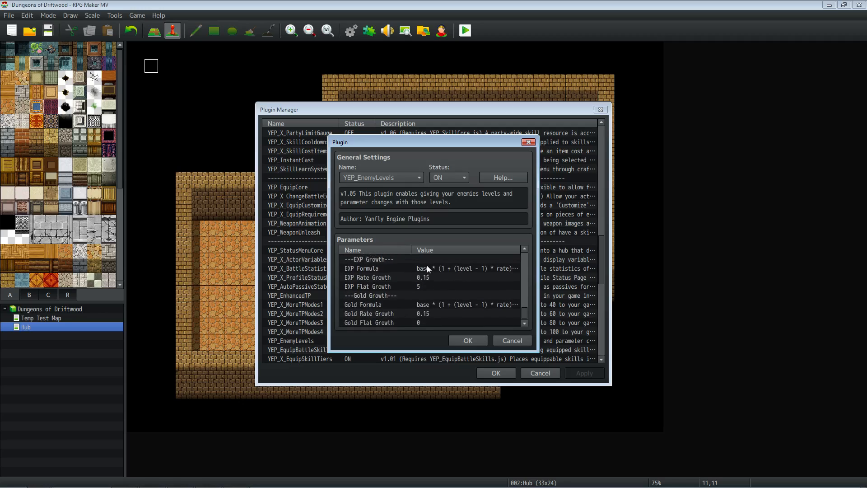
{"action": "left_click", "coordinate": [432, 278]}
{"action": "scroll", "coordinate": [432, 278], "scroll_direction": "up", "scroll_amount": 2}
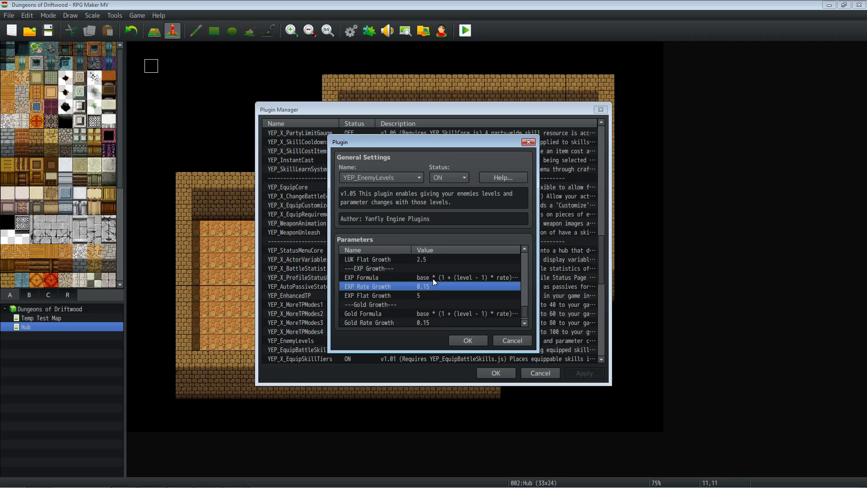
{"action": "scroll", "coordinate": [432, 278], "scroll_direction": "up", "scroll_amount": 8}
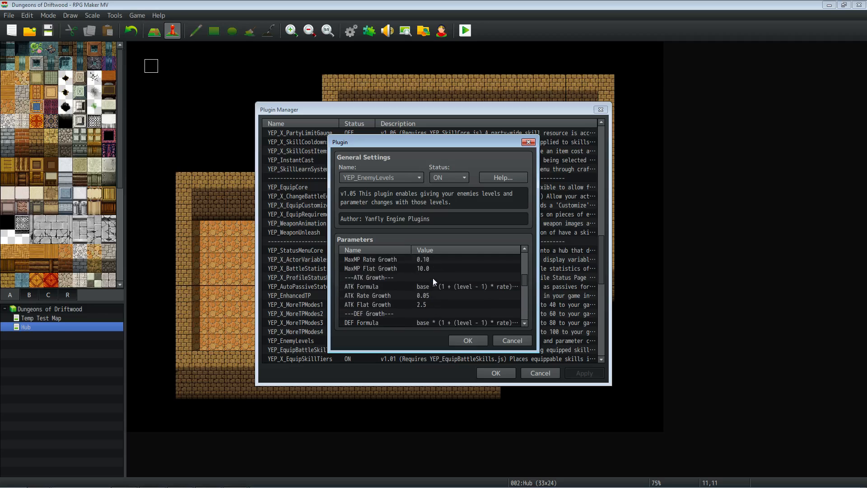
{"action": "scroll", "coordinate": [433, 277], "scroll_direction": "up", "scroll_amount": 4}
{"action": "scroll", "coordinate": [502, 292], "scroll_direction": "down", "scroll_amount": 2}
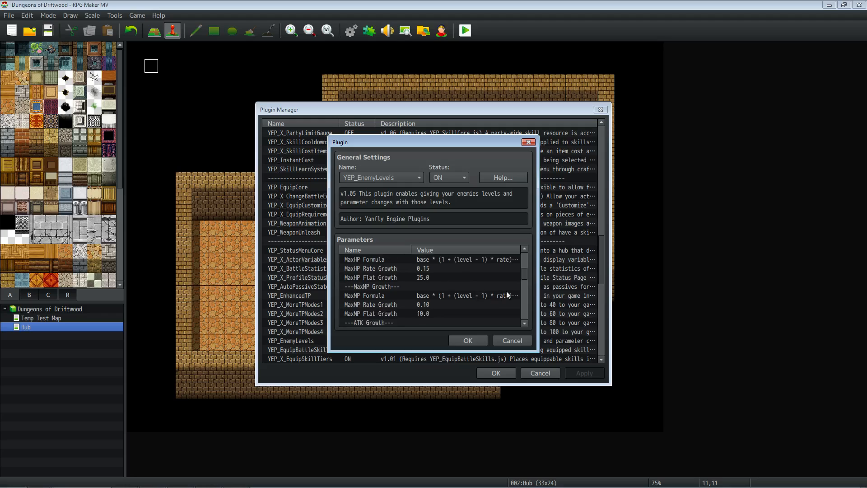
Check the EXP and Gold flat growth and the level setup parameters, and save the plugin changes.
{"action": "left_click_drag", "start_coordinate": [524, 277], "coordinate": [523, 318]}
{"action": "left_click", "coordinate": [439, 321]}
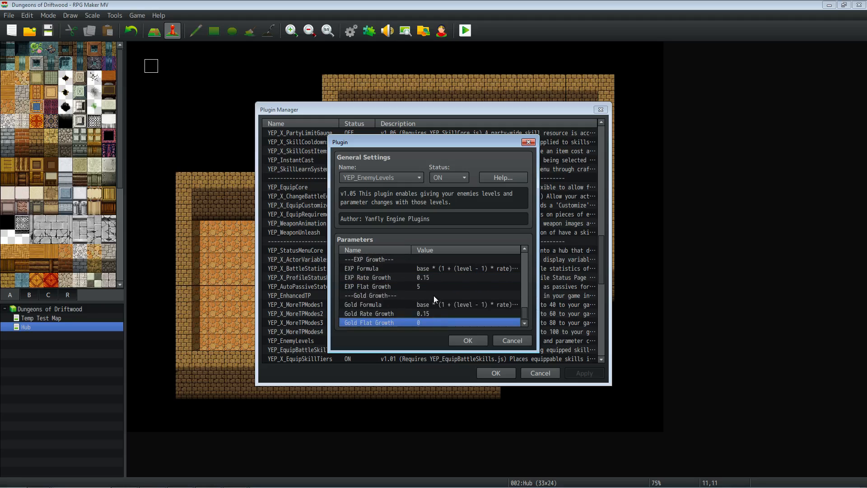
{"action": "left_click", "coordinate": [405, 286]}
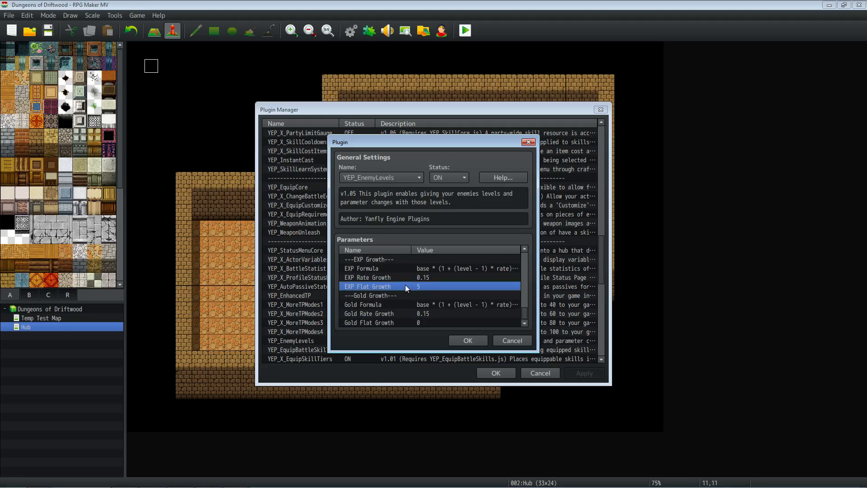
{"action": "left_click", "coordinate": [422, 322]}
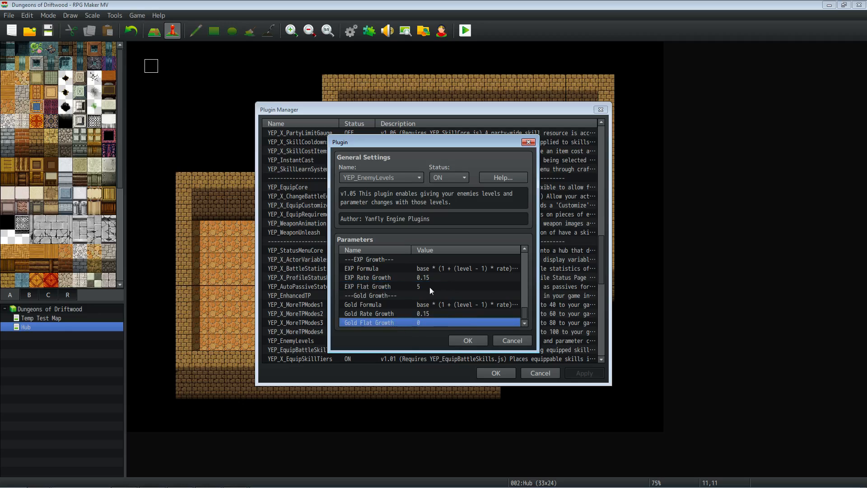
{"action": "left_click_drag", "start_coordinate": [524, 312], "coordinate": [524, 256]}
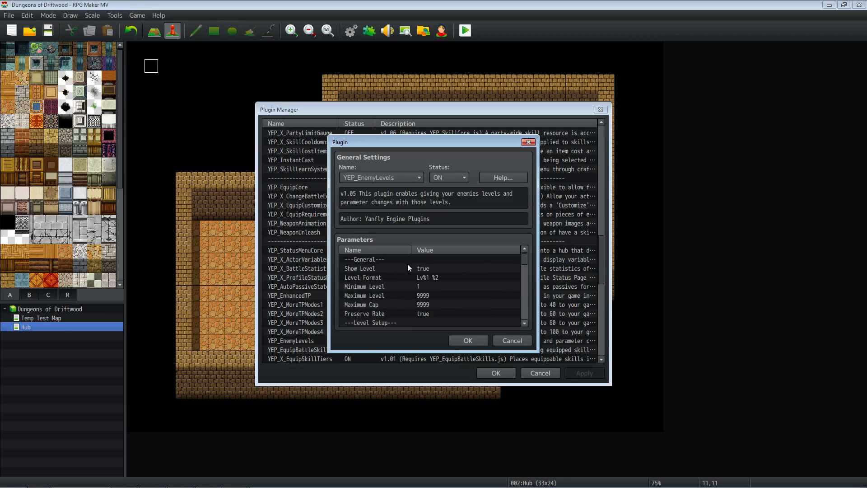
{"action": "scroll", "coordinate": [430, 301], "scroll_direction": "down", "scroll_amount": 4}
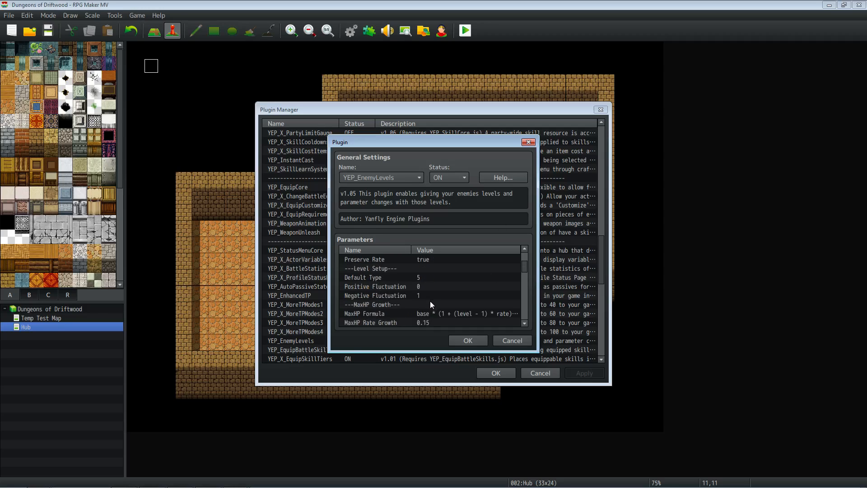
{"action": "left_click", "coordinate": [478, 341]}
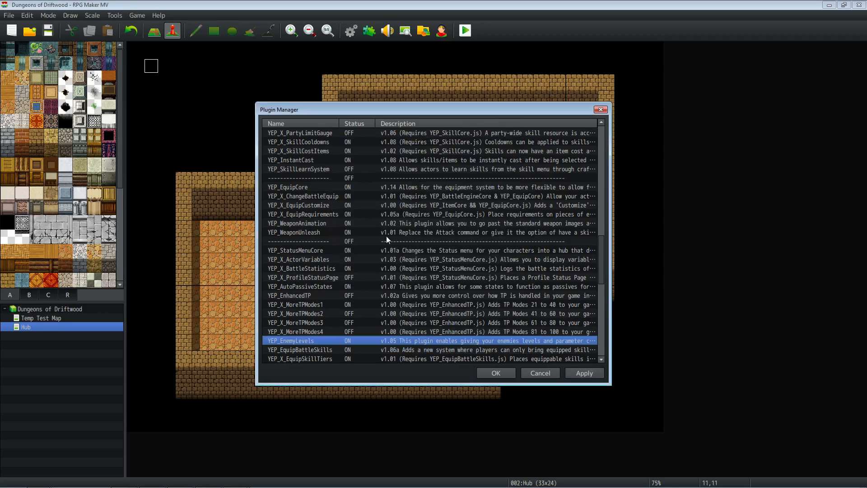
{"action": "left_click", "coordinate": [493, 375]}
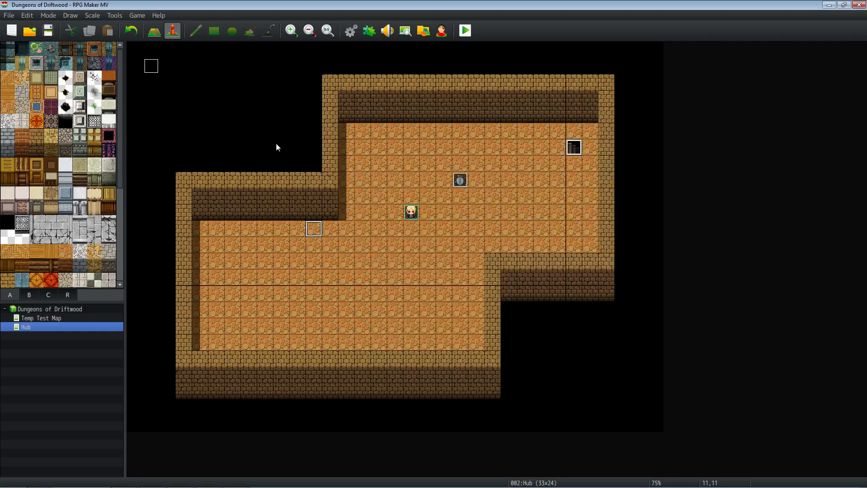
Open the battler image selection for the empty enemy entry 0012 in the database and preview s_zalaras.
{"action": "left_click", "coordinate": [350, 30]}
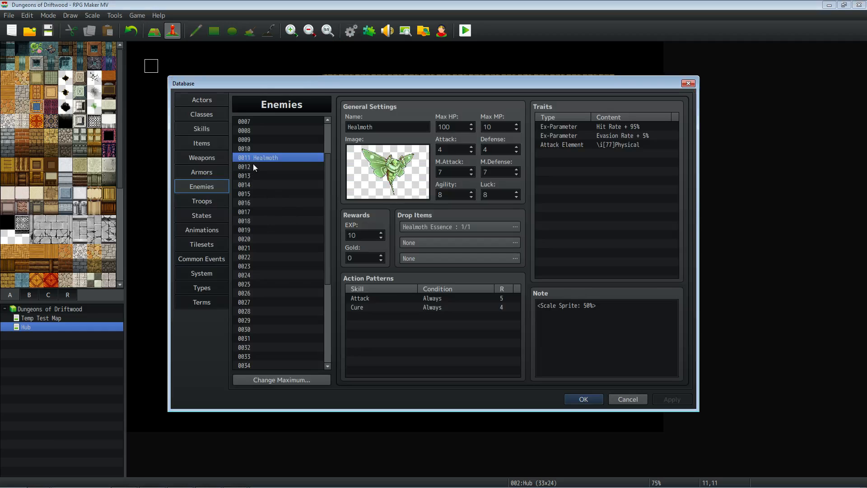
{"action": "left_click", "coordinate": [256, 168]}
{"action": "scroll", "coordinate": [293, 167], "scroll_direction": "up", "scroll_amount": 2}
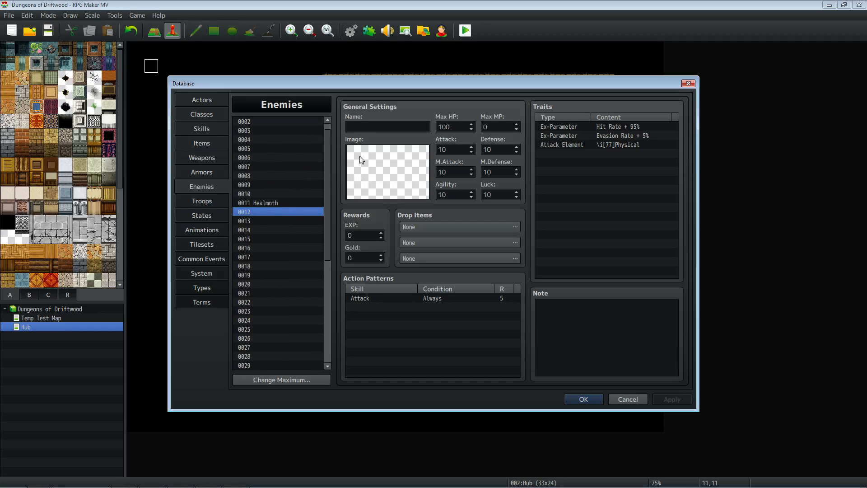
{"action": "double_click", "coordinate": [387, 172]}
{"action": "left_click_drag", "start_coordinate": [359, 165], "coordinate": [365, 316]}
{"action": "left_click", "coordinate": [315, 328]}
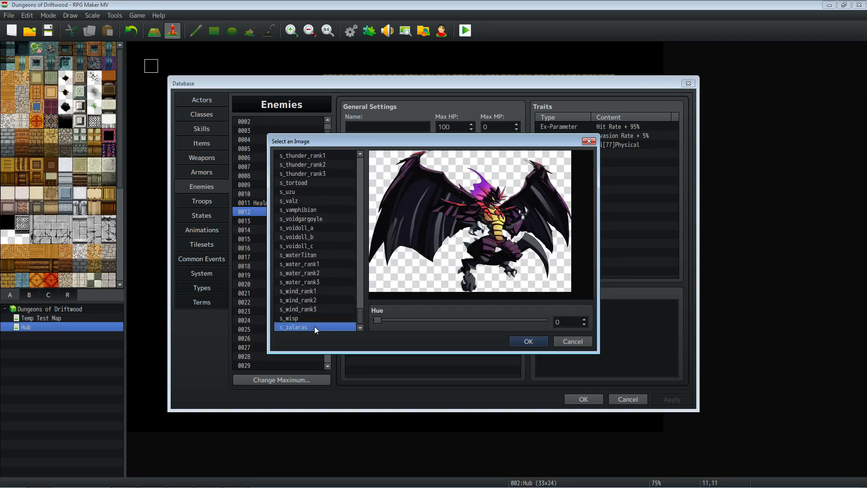
Preview the battler images from s_wisp back up to s_spora to find one for the new enemy.
{"action": "key", "text": "Up"}
{"action": "key", "text": "Up"}
{"action": "key", "text": "Up"}
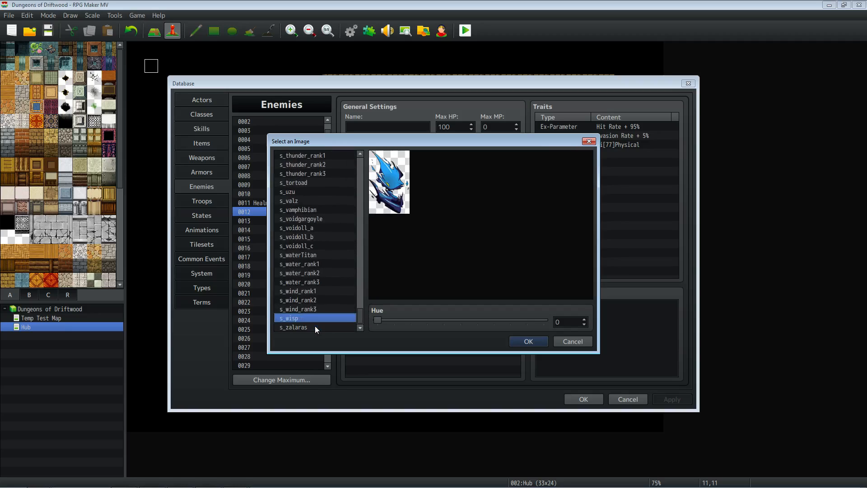
{"action": "key", "text": "Up"}
{"action": "key", "text": "Up"}
{"action": "key", "text": "Up"}
{"action": "key", "text": "Up"}
{"action": "key", "text": "Up"}
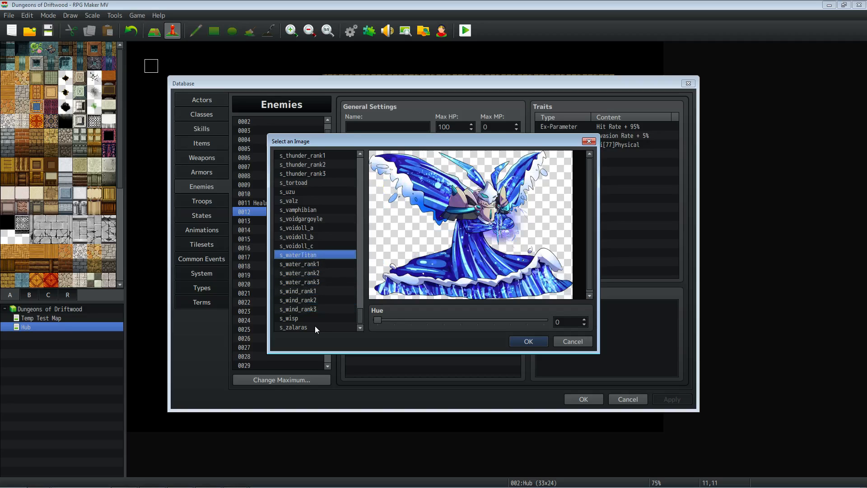
{"action": "key", "text": "Up"}
{"action": "key", "text": "Up"}
{"action": "key", "text": "Up"}
{"action": "key", "text": "Up"}
{"action": "key", "text": "Up"}
{"action": "key", "text": "Up"}
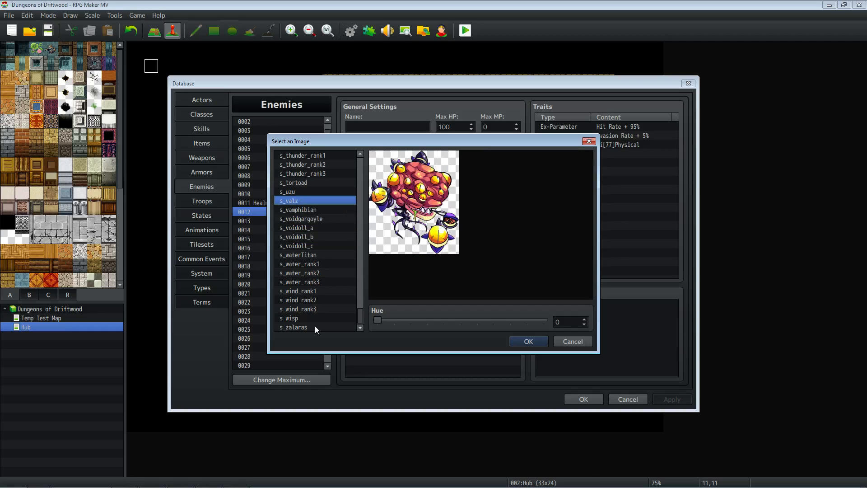
{"action": "key", "text": "Up"}
{"action": "key", "text": "Up"}
{"action": "key", "text": "Up"}
{"action": "key", "text": "Up"}
{"action": "key", "text": "Up"}
{"action": "key", "text": "Up"}
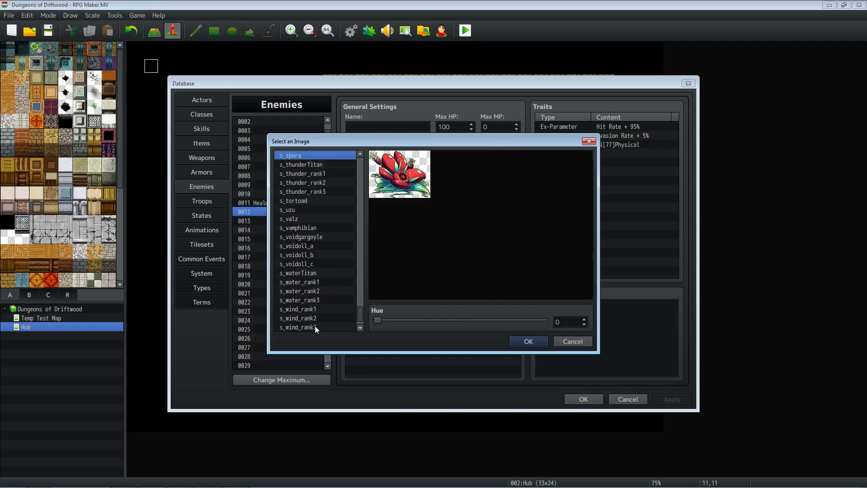
Give enemy 0012 the s_revelator battler image with its hue set to 76.
{"action": "key", "text": "Up"}
{"action": "key", "text": "Down"}
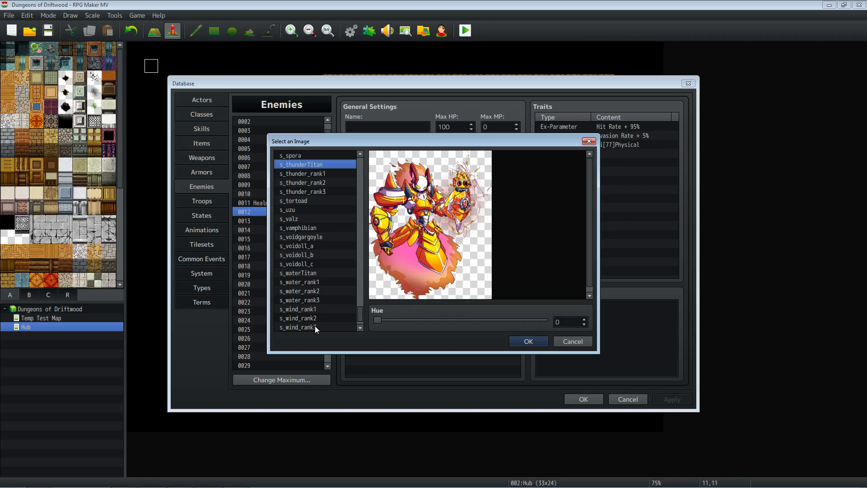
{"action": "key", "text": "Up"}
{"action": "key", "text": "Up"}
{"action": "key", "text": "Down"}
{"action": "key", "text": "Up"}
{"action": "key", "text": "Up"}
{"action": "key", "text": "Up"}
{"action": "key", "text": "Up"}
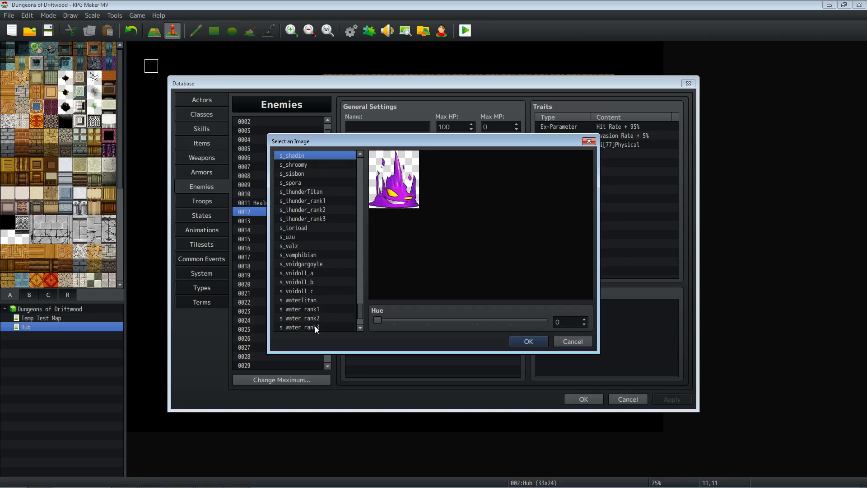
{"action": "key", "text": "Down"}
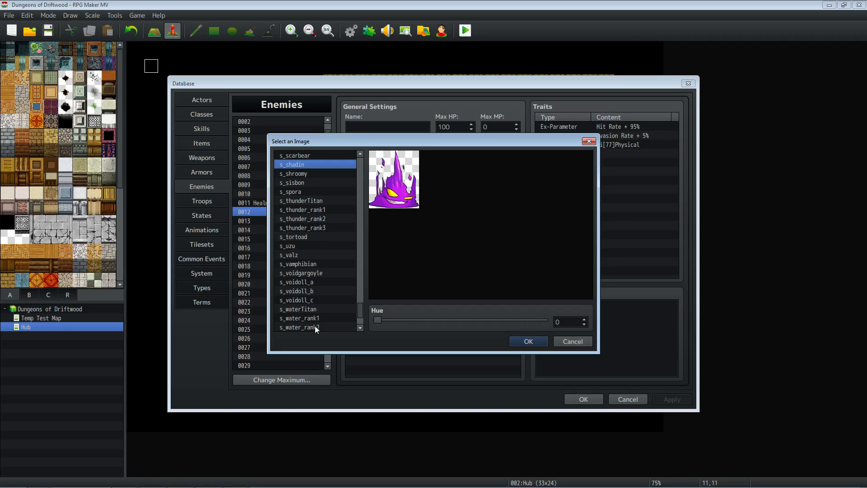
{"action": "key", "text": "Up"}
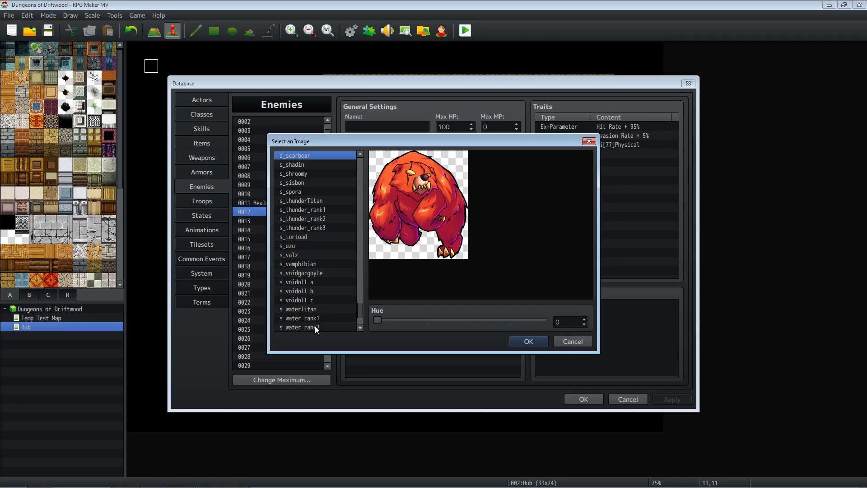
{"action": "key", "text": "Up"}
{"action": "key", "text": "Up"}
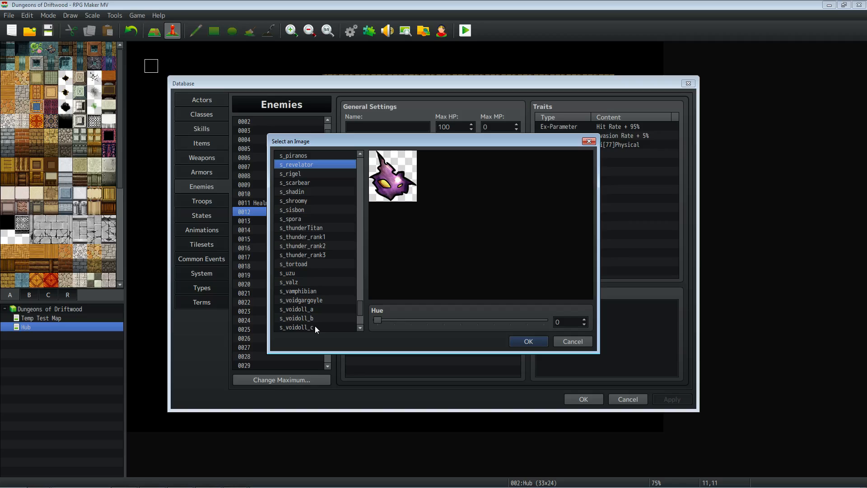
{"action": "left_click_drag", "start_coordinate": [381, 320], "coordinate": [413, 316]}
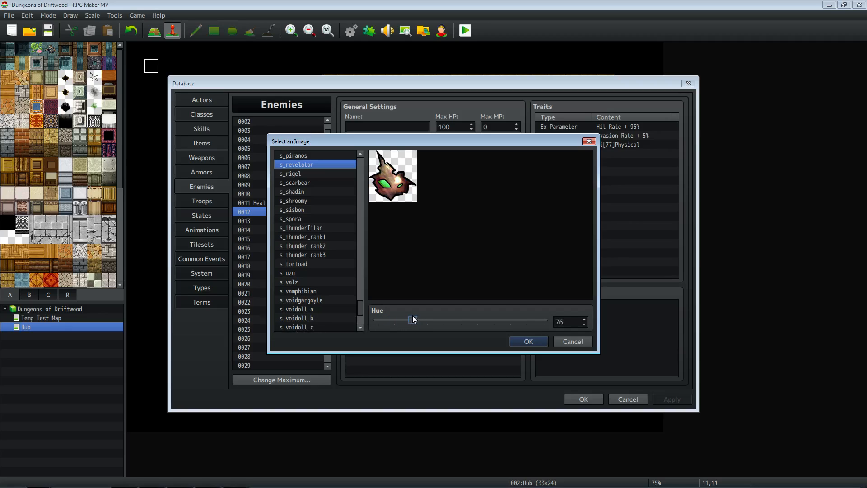
{"action": "left_click", "coordinate": [528, 342]}
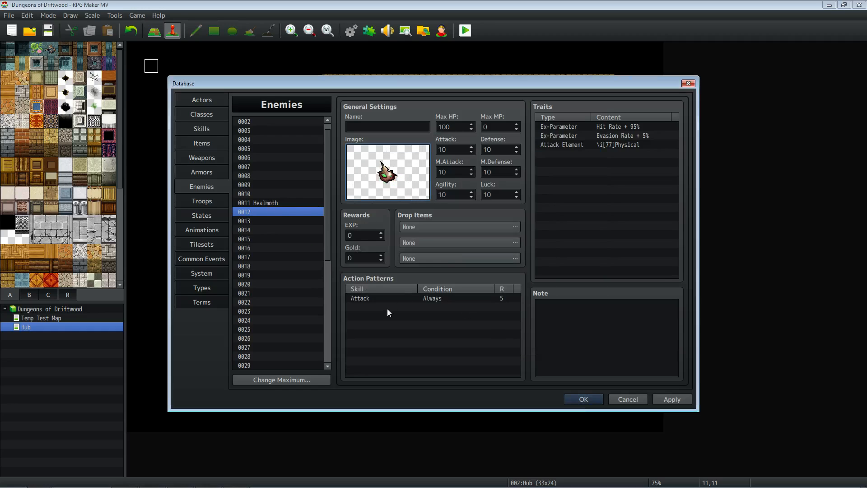
Add the enemy version of the Stone skill to enemy 0012's action patterns with a rating of 4.
{"action": "double_click", "coordinate": [414, 298]}
{"action": "left_click", "coordinate": [439, 260]}
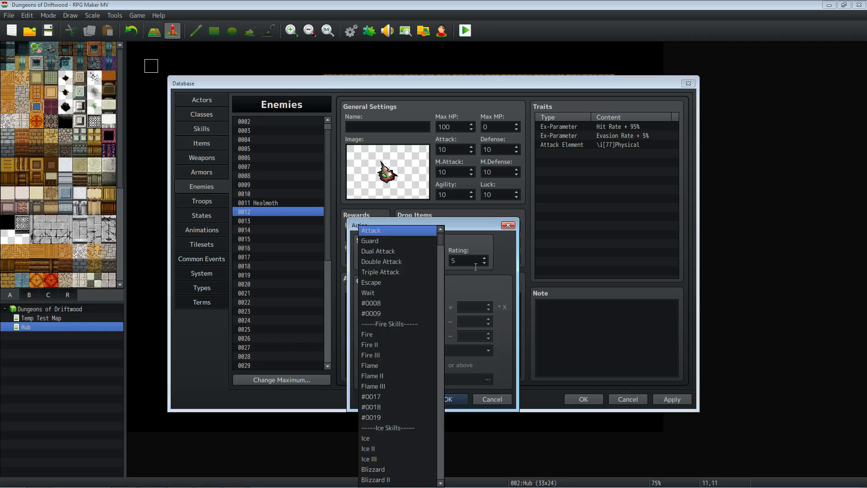
{"action": "left_click_drag", "start_coordinate": [442, 239], "coordinate": [440, 357]}
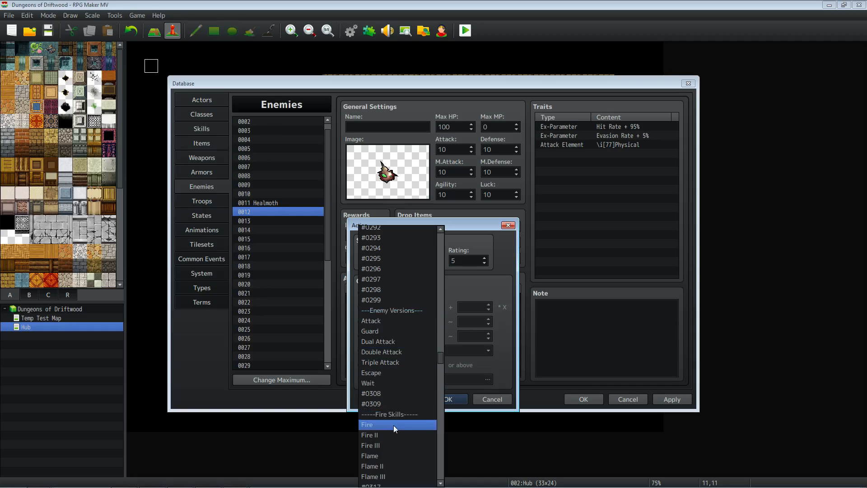
{"action": "scroll", "coordinate": [394, 424], "scroll_direction": "down", "scroll_amount": 2}
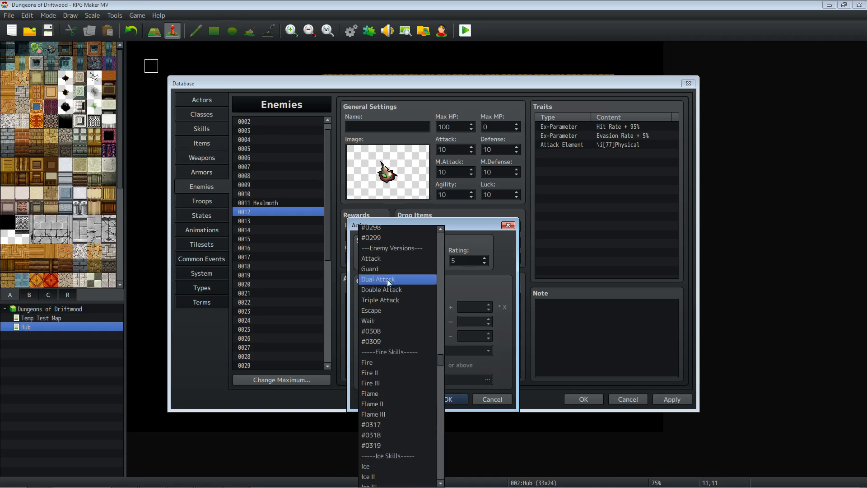
{"action": "scroll", "coordinate": [406, 319], "scroll_direction": "down", "scroll_amount": 2}
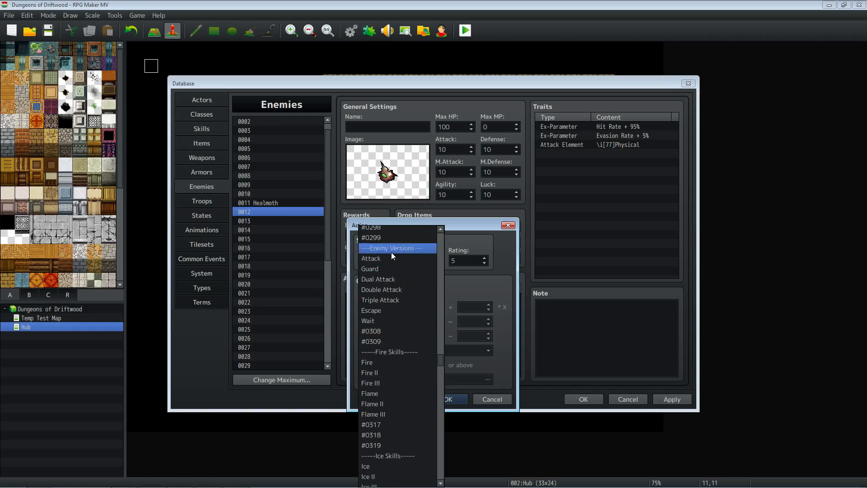
{"action": "scroll", "coordinate": [386, 327], "scroll_direction": "down", "scroll_amount": 3}
{"action": "scroll", "coordinate": [386, 323], "scroll_direction": "up", "scroll_amount": 1}
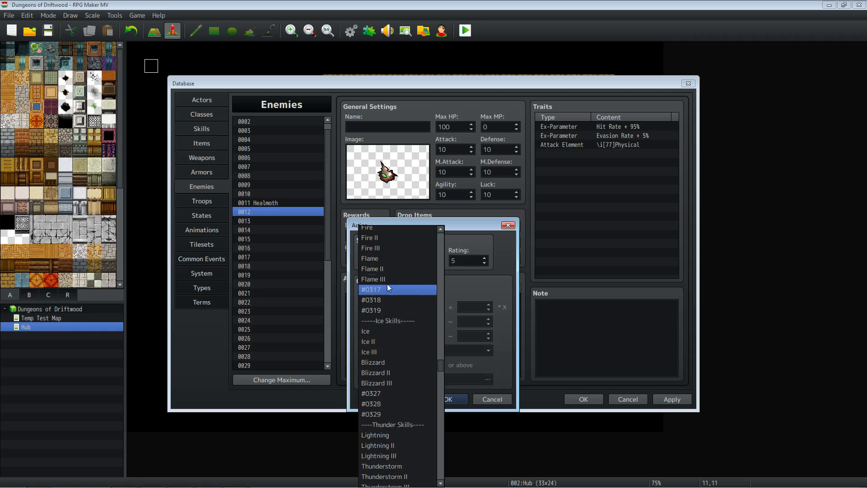
{"action": "scroll", "coordinate": [392, 276], "scroll_direction": "down", "scroll_amount": 6}
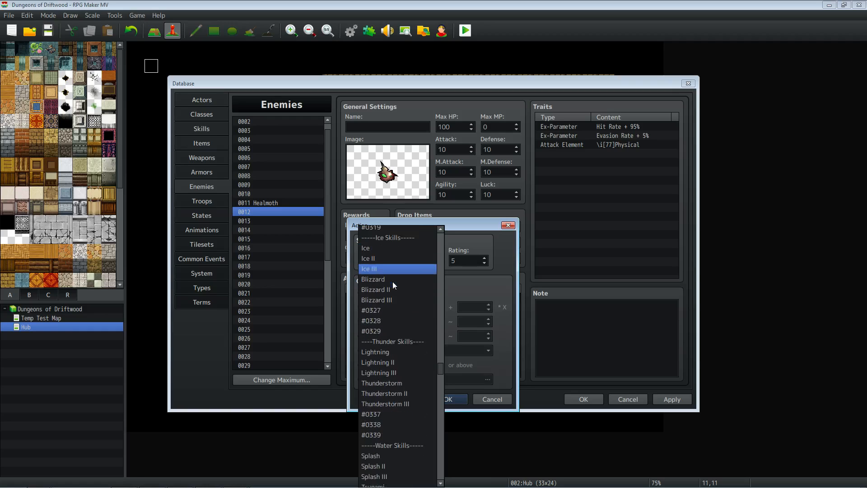
{"action": "scroll", "coordinate": [391, 281], "scroll_direction": "down", "scroll_amount": 4}
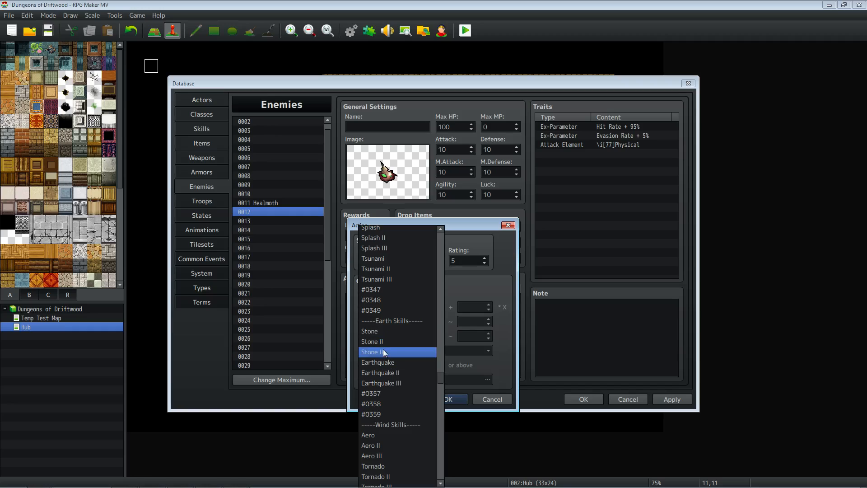
{"action": "scroll", "coordinate": [382, 361], "scroll_direction": "down", "scroll_amount": 2}
{"action": "scroll", "coordinate": [387, 362], "scroll_direction": "down", "scroll_amount": 4}
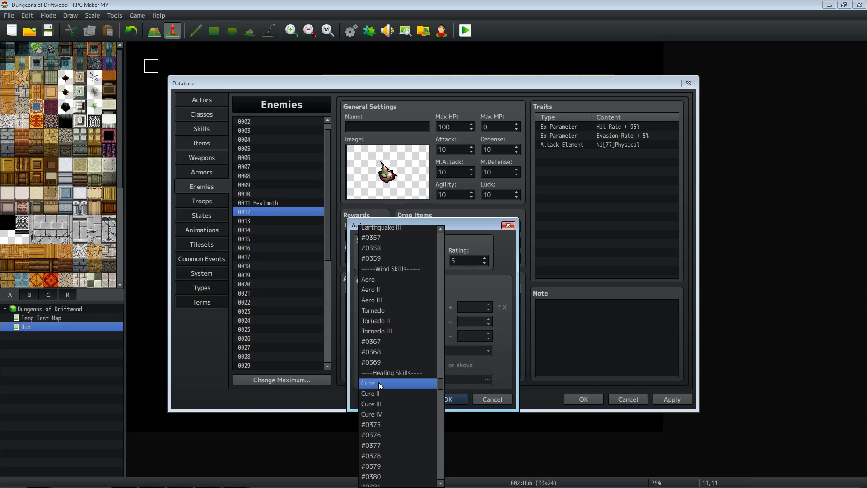
{"action": "scroll", "coordinate": [378, 372], "scroll_direction": "up", "scroll_amount": 1}
{"action": "scroll", "coordinate": [379, 379], "scroll_direction": "up", "scroll_amount": 2}
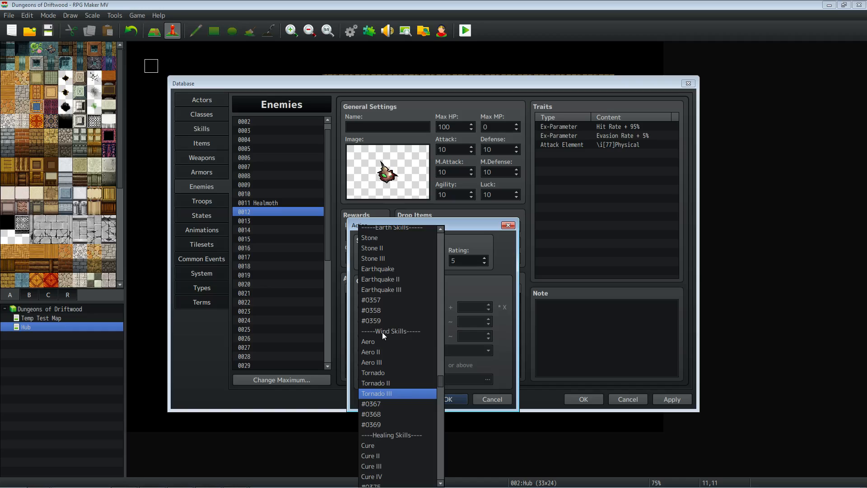
{"action": "left_click", "coordinate": [396, 239]}
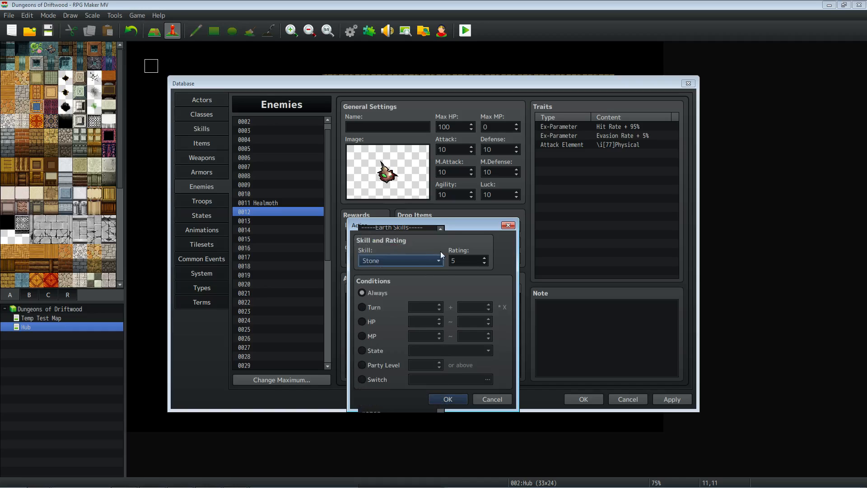
{"action": "left_click", "coordinate": [484, 263]}
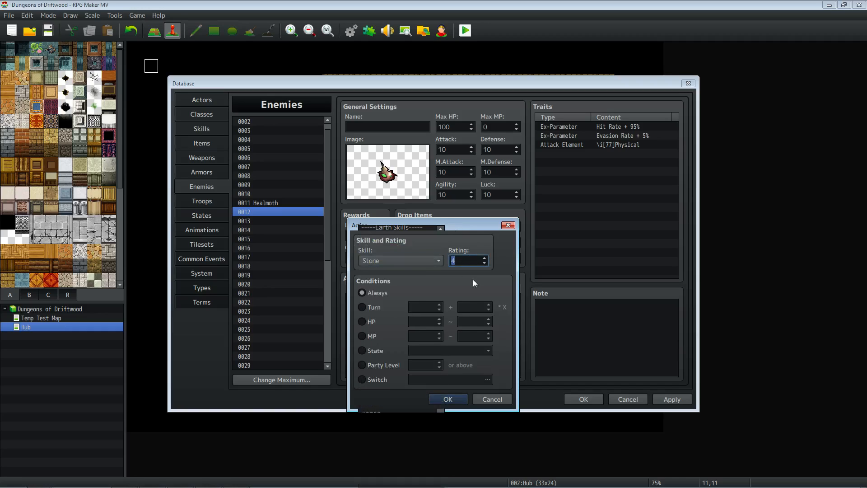
{"action": "left_click", "coordinate": [461, 399]}
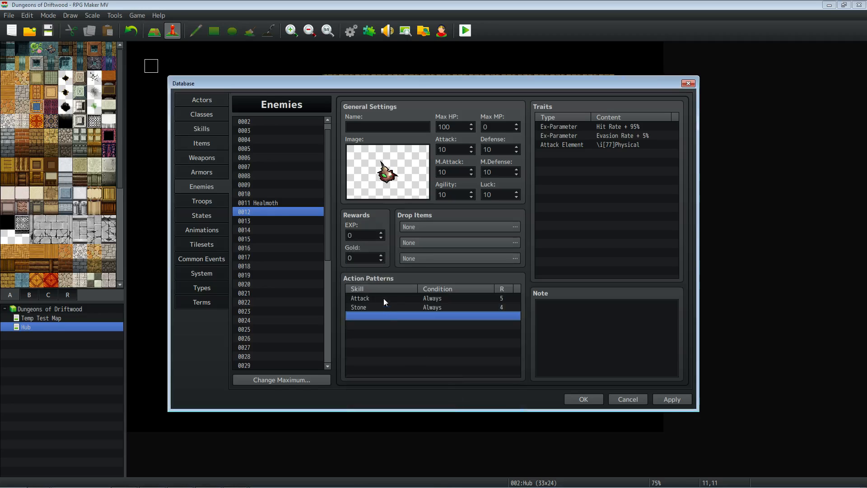
Compare enemy 0012 with Healmoth and set its EXP reward to 10.
{"action": "left_click", "coordinate": [273, 204]}
{"action": "left_click", "coordinate": [286, 212]}
{"action": "double_click", "coordinate": [361, 235]}
{"action": "left_click", "coordinate": [275, 204]}
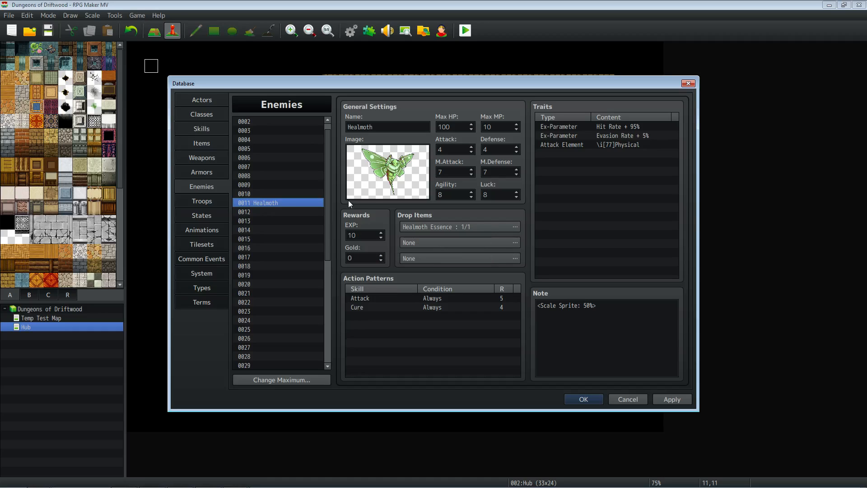
{"action": "double_click", "coordinate": [369, 234]}
{"action": "left_click", "coordinate": [284, 203]}
{"action": "left_click", "coordinate": [281, 212]}
{"action": "left_click", "coordinate": [368, 234]}
{"action": "type", "text": "10"}
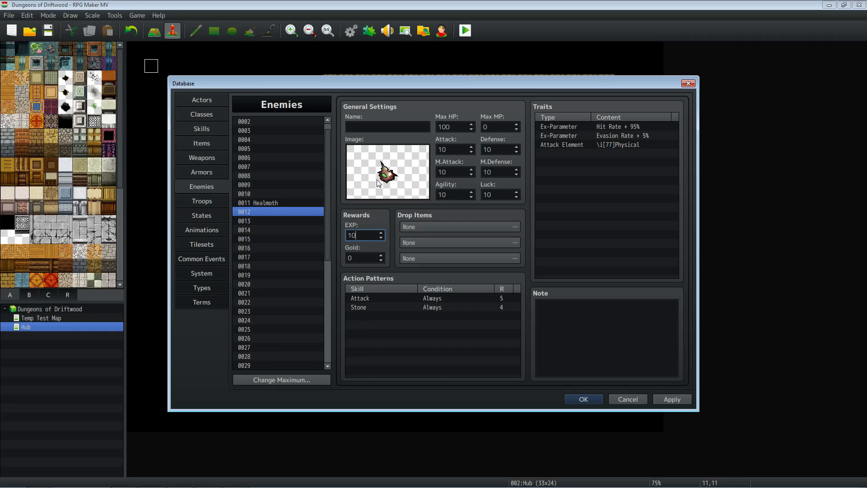
Compare the general settings with Healmoth's again and set enemy 0012's Max MP to 10.
{"action": "left_click", "coordinate": [383, 126]}
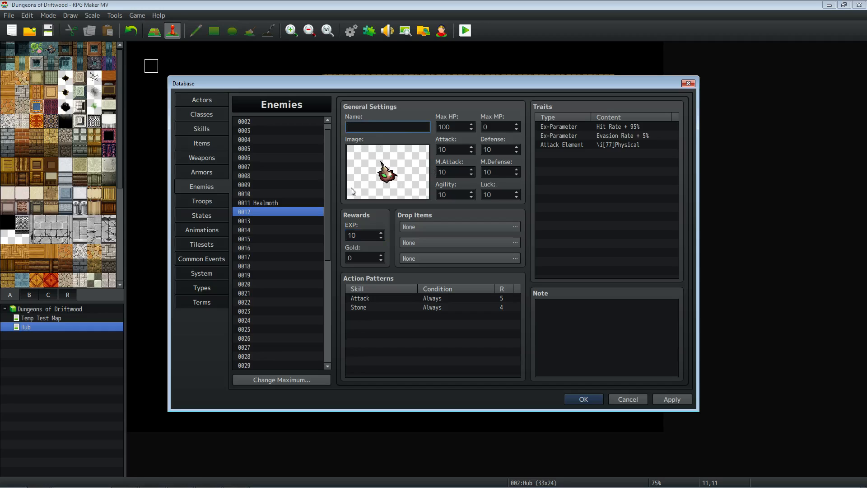
{"action": "left_click", "coordinate": [266, 203]}
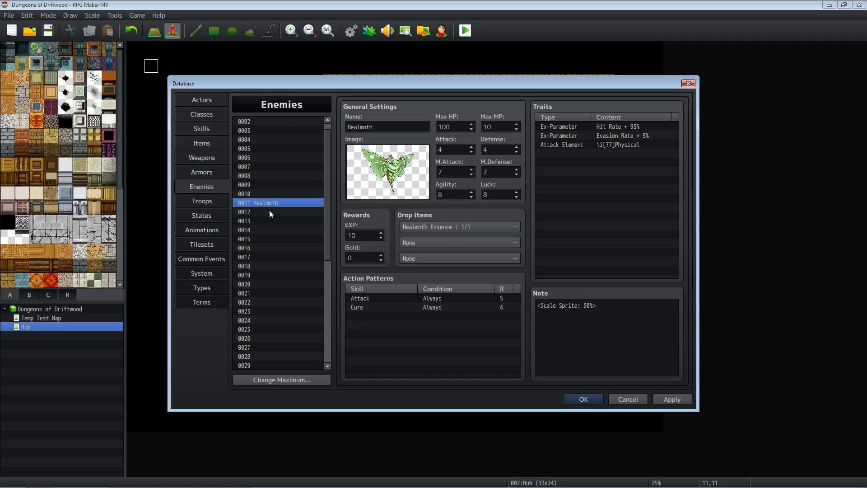
{"action": "left_click", "coordinate": [269, 212]}
{"action": "left_click", "coordinate": [296, 204]}
{"action": "left_click", "coordinate": [293, 212]}
{"action": "left_click", "coordinate": [496, 127]}
{"action": "type", "text": "10"}
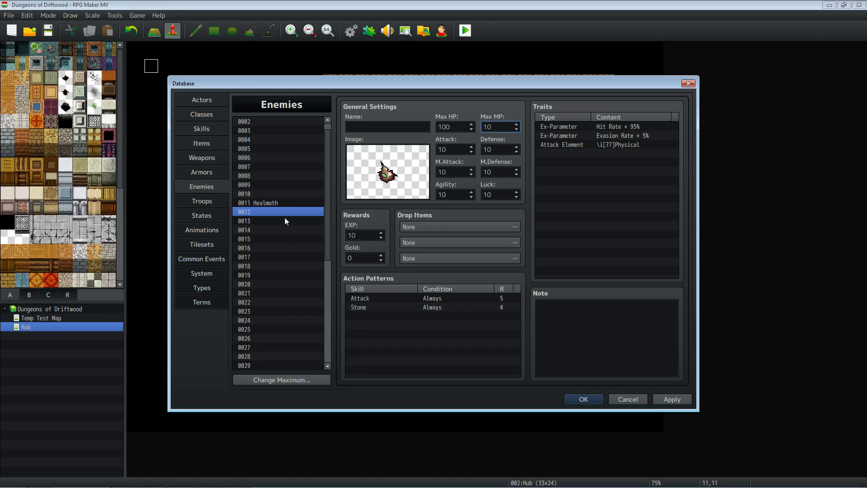
Check Healmoth's stats, and set enemy 0012's Attack, Defense, M.Attack and M.Defense to 6 each.
{"action": "left_click", "coordinate": [281, 201]}
{"action": "left_click", "coordinate": [281, 211]}
{"action": "left_click", "coordinate": [451, 152]}
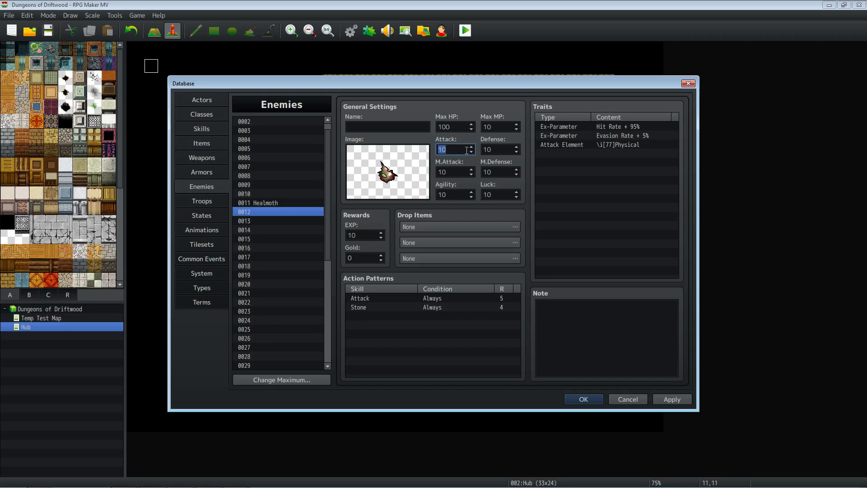
{"action": "type", "text": "6"}
{"action": "key", "text": "Tab"}
{"action": "type", "text": "6"}
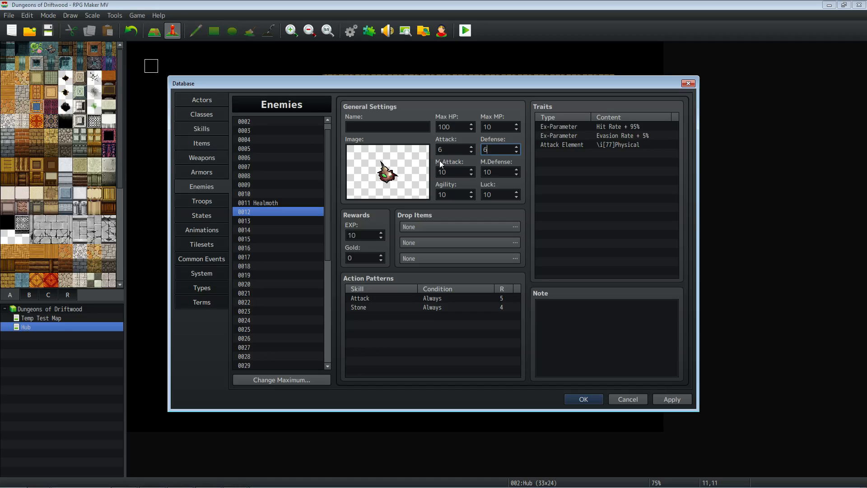
{"action": "key", "text": "Tab"}
{"action": "type", "text": "6"}
{"action": "key", "text": "Tab"}
{"action": "type", "text": "6"}
{"action": "key", "text": "Tab"}
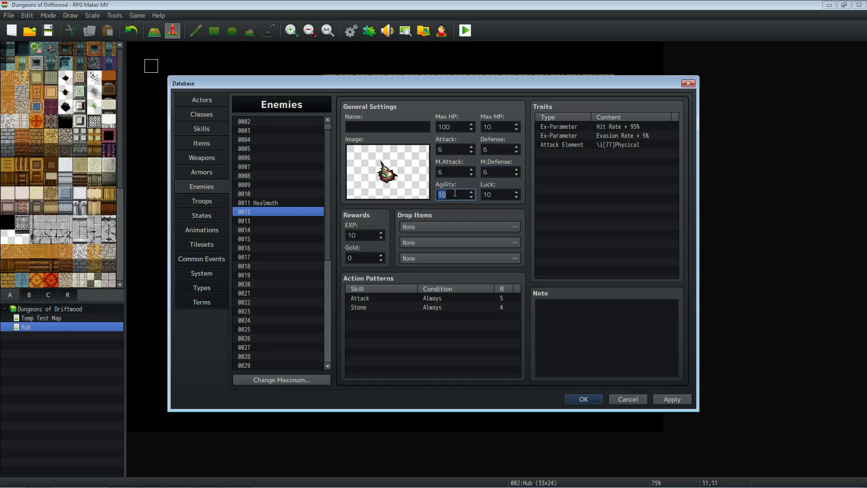
Set enemy 0012's Agility to 4 and Luck to 5, and apply the database changes.
{"action": "type", "text": "5"}
{"action": "key", "text": "Tab"}
{"action": "type", "text": "5"}
{"action": "double_click", "coordinate": [450, 194]}
{"action": "type", "text": "4"}
{"action": "left_click", "coordinate": [662, 398]}
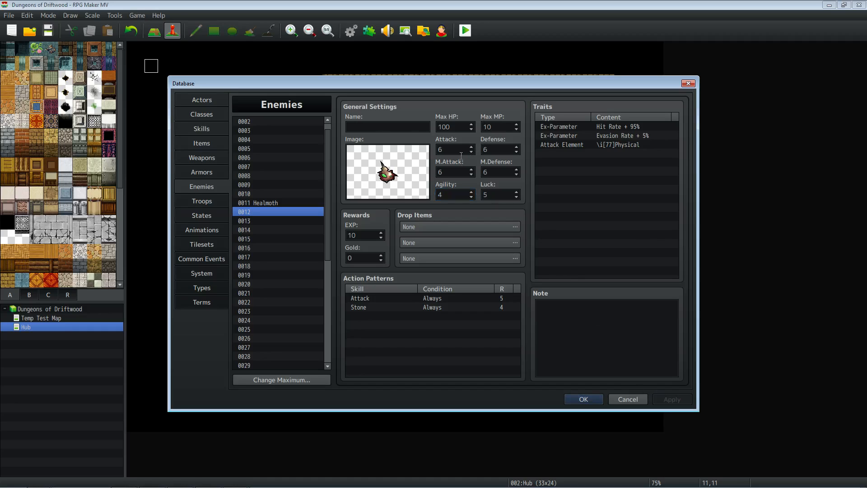
Switch to the Dungeons of Driftwood Notes in Sublime Text and add the heading "Exp ratio formula:" below the skill list.
{"action": "mouse_move", "coordinate": [224, 478]}
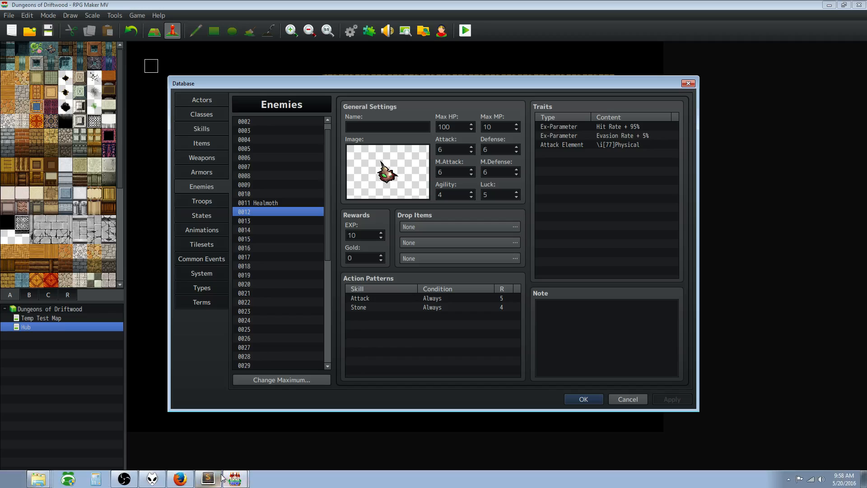
{"action": "left_click", "coordinate": [134, 479]}
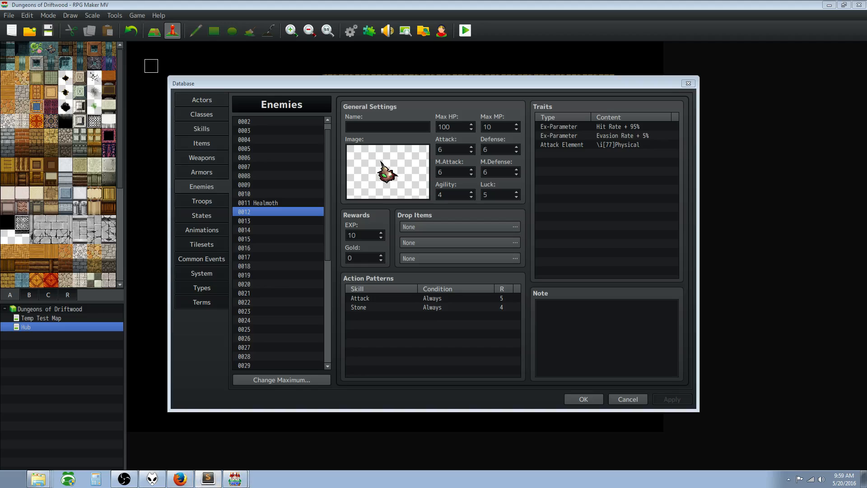
{"action": "left_click_drag", "start_coordinate": [0, 131], "coordinate": [568, 187]}
{"action": "scroll", "coordinate": [577, 296], "scroll_direction": "down", "scroll_amount": 7}
{"action": "scroll", "coordinate": [577, 296], "scroll_direction": "up", "scroll_amount": 10}
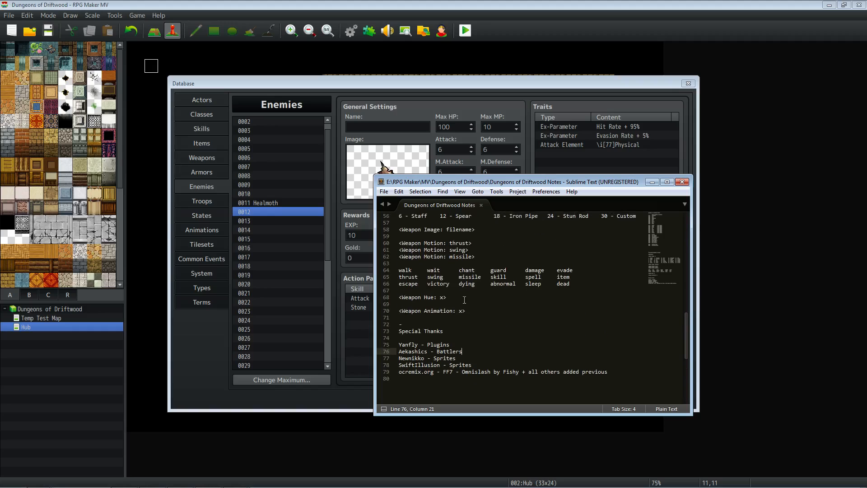
{"action": "scroll", "coordinate": [462, 299], "scroll_direction": "up", "scroll_amount": 15}
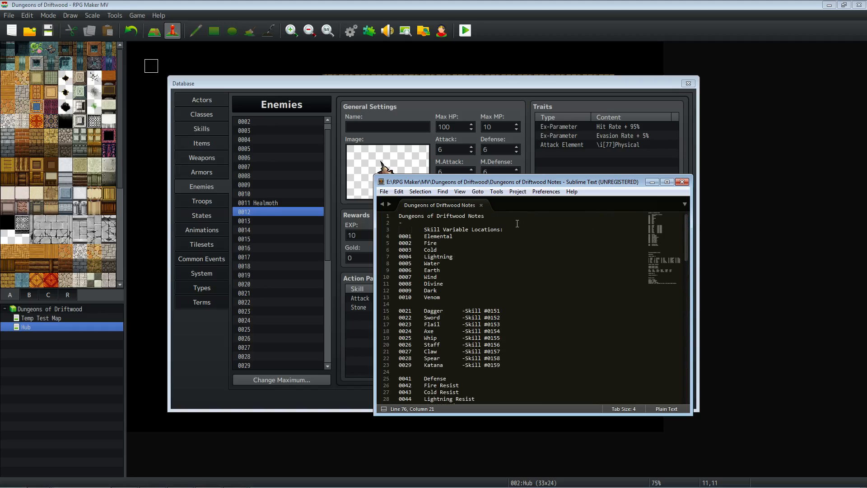
{"action": "scroll", "coordinate": [454, 304], "scroll_direction": "down", "scroll_amount": 9}
{"action": "left_click", "coordinate": [453, 303]}
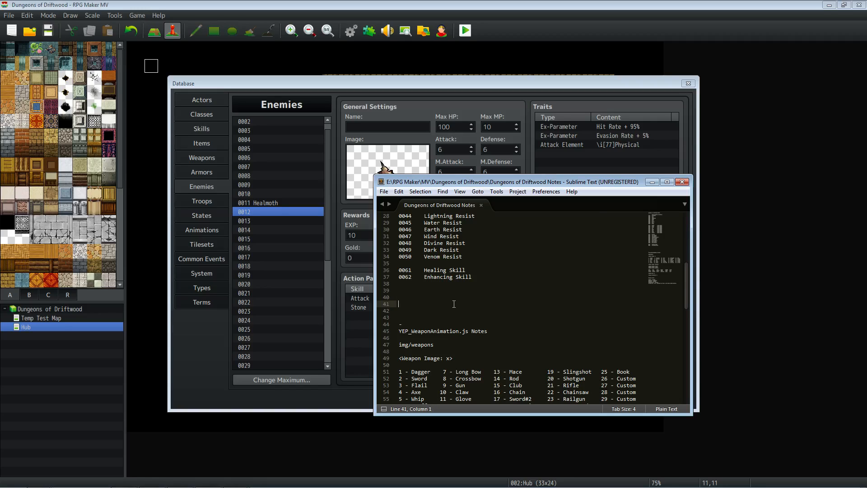
{"action": "type", "text": "Exp ratio"}
{"action": "type", "text": "formula"}
{"action": "key", "text": "Return"}
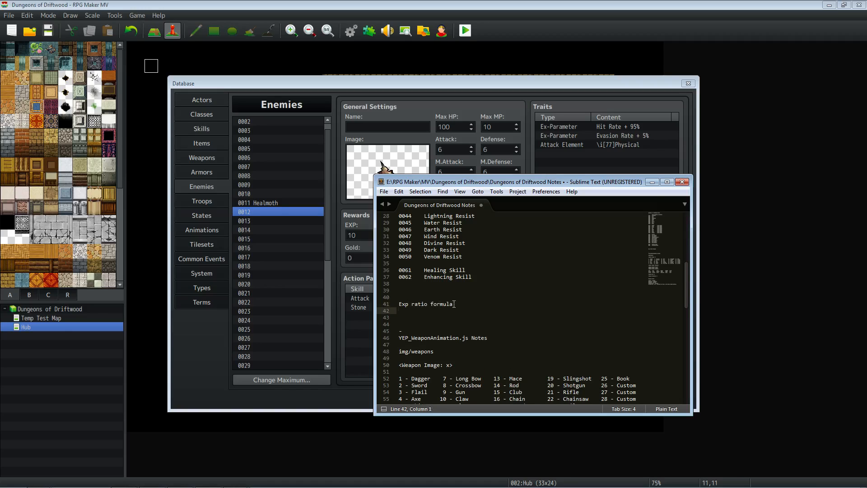
Display Healmoth's stats and add them up in Calculator as 4+4+7+7+8+8, plus 10.
{"action": "left_click", "coordinate": [401, 87]}
{"action": "left_click", "coordinate": [266, 203]}
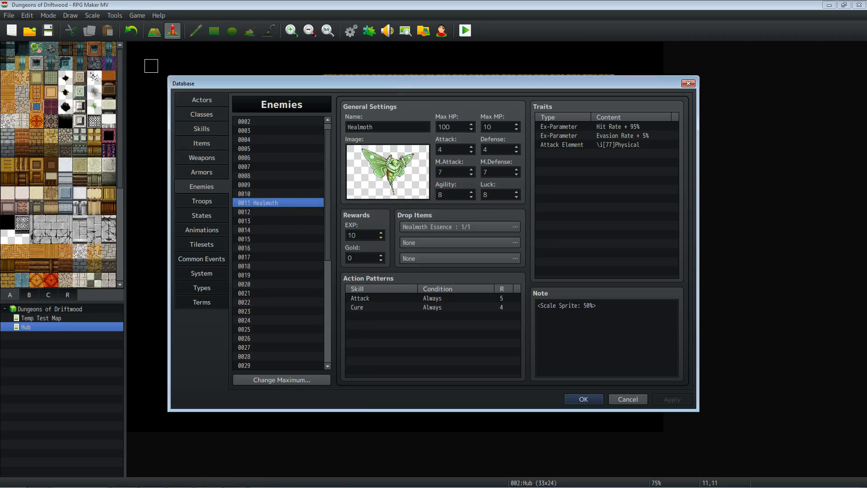
{"action": "left_click", "coordinate": [97, 482]}
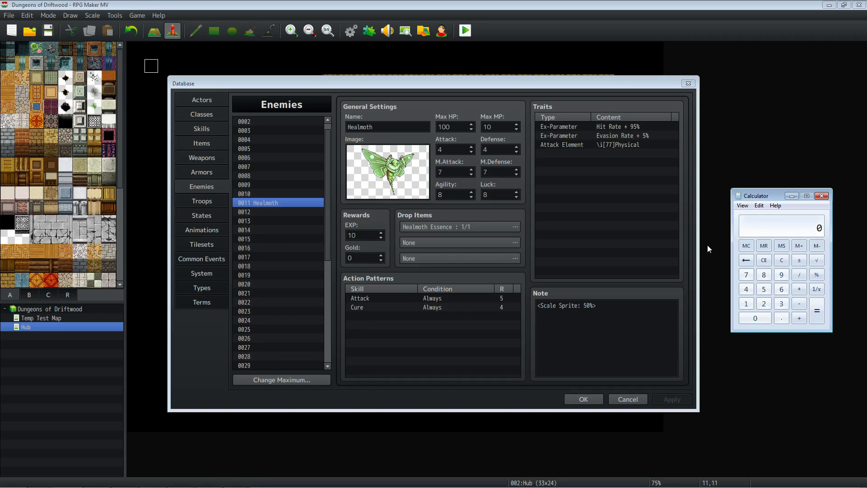
{"action": "type", "text": "4+4+7+7+8+8="}
{"action": "key", "text": "plus"}
{"action": "type", "text": "10"}
{"action": "key", "text": "Return"}
Back in the Sublime Text notes, write the line "Parameter score = atk + def + mat + mdf + agi + luk + (mhp/10);" under the formula heading.
{"action": "mouse_move", "coordinate": [308, 485]}
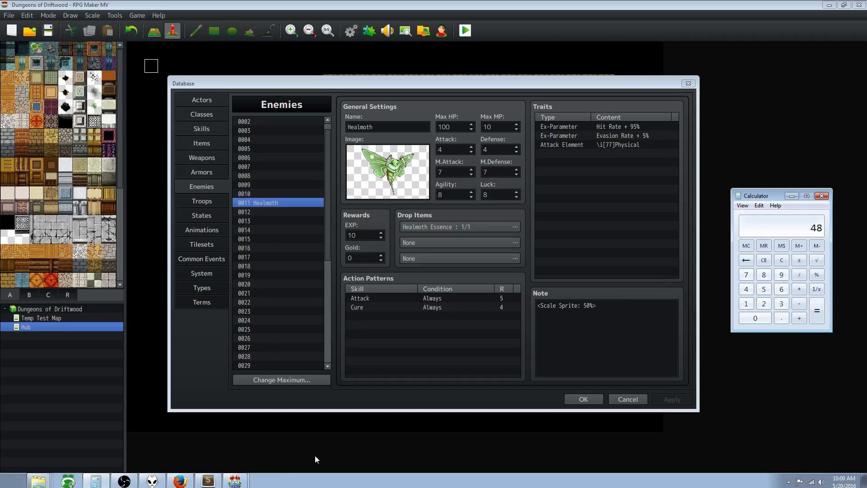
{"action": "left_click", "coordinate": [208, 479]}
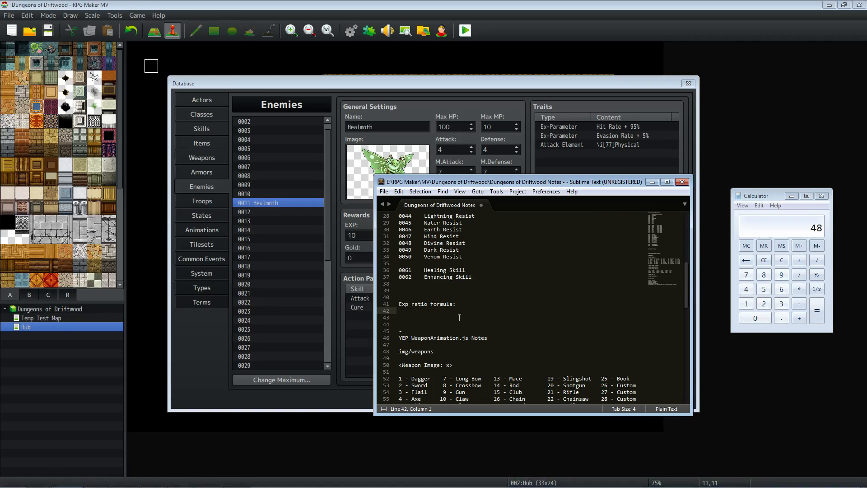
{"action": "type", "text": "Parameter score ="}
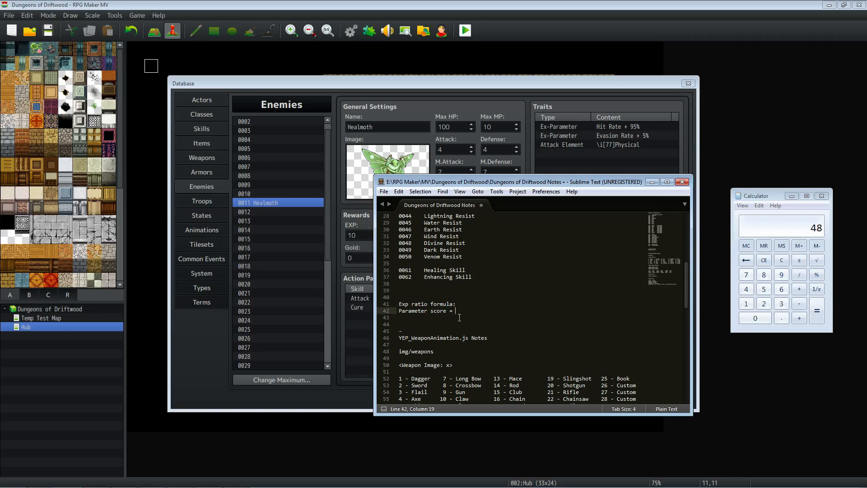
{"action": "type", "text": " atk + def + m"}
{"action": "type", "text": "at"}
{"action": "type", "text": " + mdf +"}
{"action": "type", "text": " agi + luk"}
{"action": "type", "text": "+ m"}
{"action": "type", "text": "hp"}
{"action": "type", "text": "/10"}
{"action": "type", "text": ")"}
{"action": "type", "text": "("}
{"action": "type", "text": ";"}
{"action": "key", "text": "Return"}
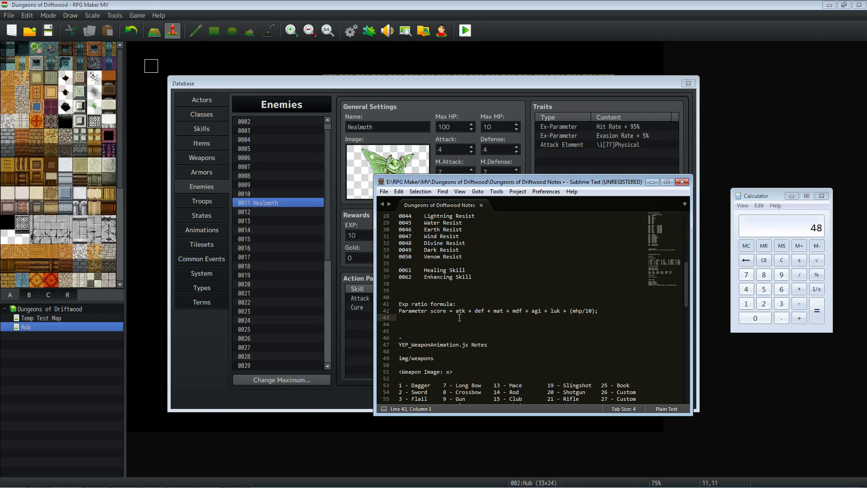
Add the line "Exp reward = parameter score / 5;" with the comment "//rounded", save the notes and put them away.
{"action": "type", "text": "Exp reward = parameter score / 5"}
{"action": "type", "text": ";"}
{"action": "key", "text": "Return"}
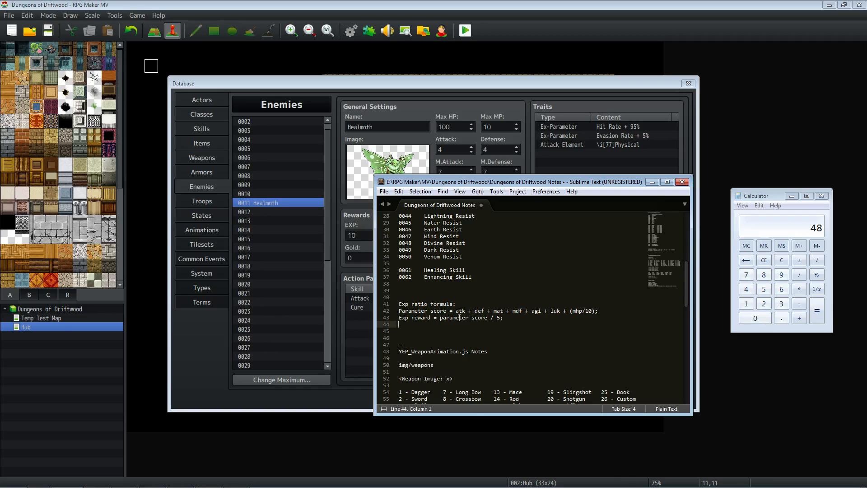
{"action": "key", "text": "Left"}
{"action": "type", "text": "//rounded"}
{"action": "left_click", "coordinate": [506, 318]}
{"action": "key", "text": "Tab"}
{"action": "left_click", "coordinate": [384, 191]}
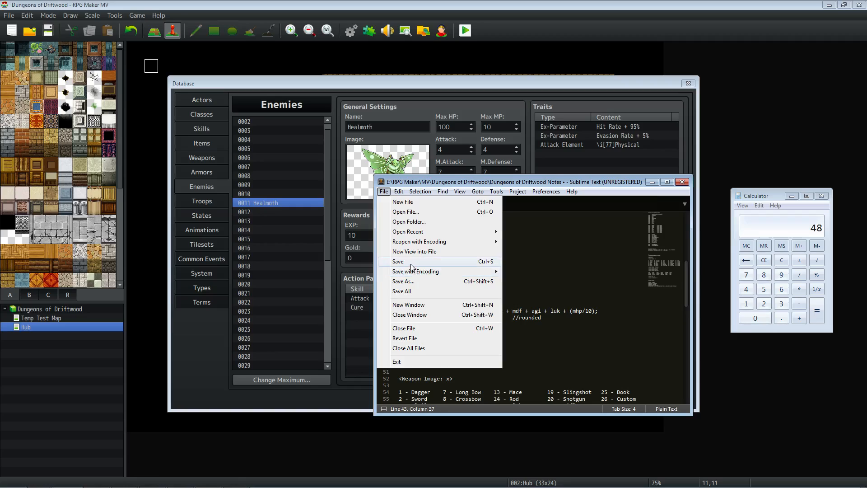
{"action": "left_click", "coordinate": [434, 267]}
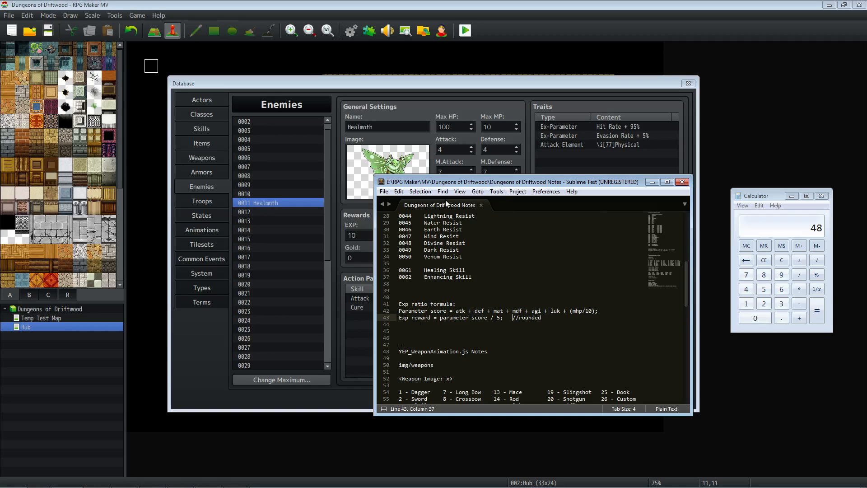
{"action": "left_click_drag", "start_coordinate": [506, 183], "coordinate": [0, 184]}
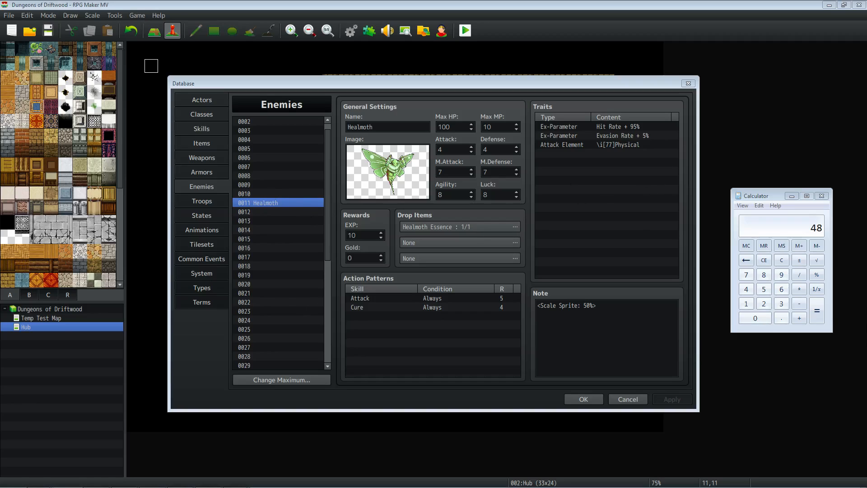
Clear the Calculator and name enemy 0012 "Rock Sprite" in the enemy database.
{"action": "left_click", "coordinate": [304, 212]}
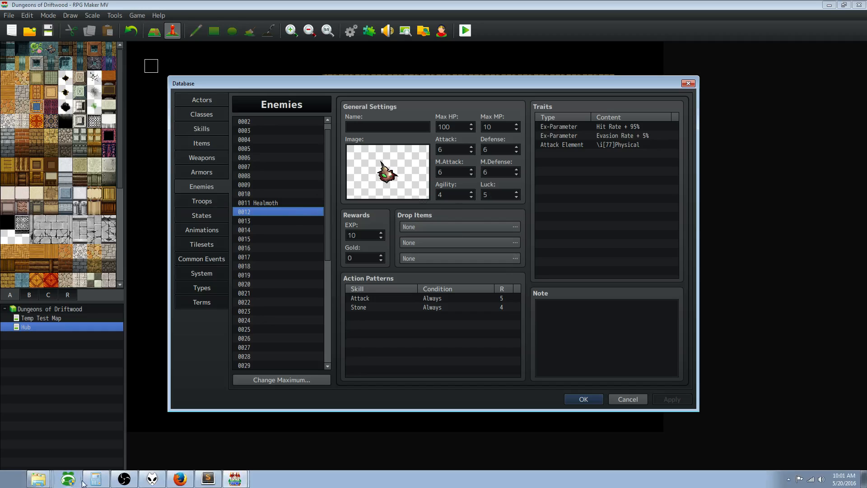
{"action": "left_click", "coordinate": [90, 482]}
{"action": "left_click", "coordinate": [781, 260]}
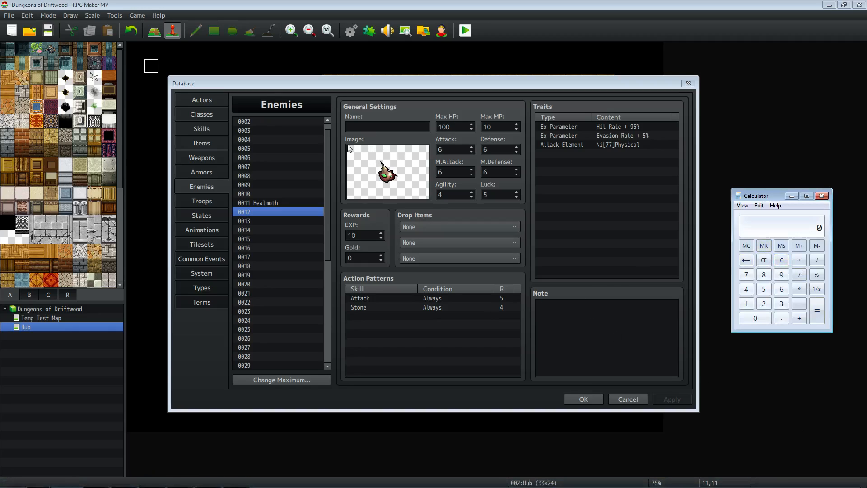
{"action": "left_click", "coordinate": [356, 126]}
{"action": "type", "text": "Roc"}
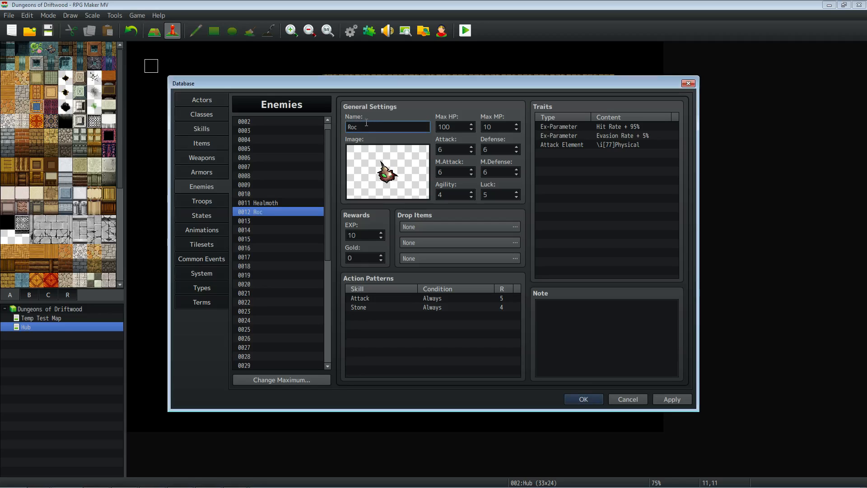
{"action": "type", "text": "k Sprite"}
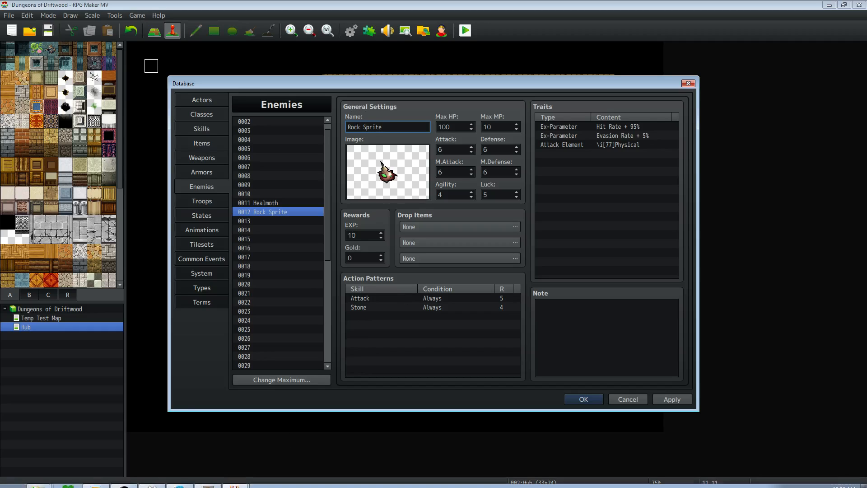
Add up Rock Sprite's six stats plus 10 in Calculator and divide the sum by 5.
{"action": "left_click", "coordinate": [150, 481]}
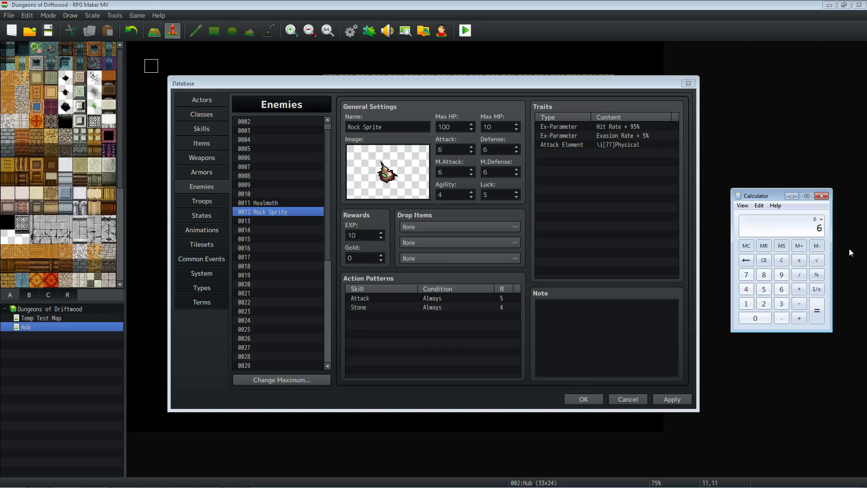
{"action": "key", "text": "6"}
{"action": "key", "text": "plus"}
{"action": "key", "text": "6"}
{"action": "key", "text": "plus"}
{"action": "key", "text": "6"}
{"action": "key", "text": "plus"}
{"action": "key", "text": "4"}
{"action": "key", "text": "plus"}
{"action": "key", "text": "5"}
{"action": "key", "text": "plus"}
{"action": "key", "text": "1"}
{"action": "key", "text": "0"}
{"action": "key", "text": "Return"}
{"action": "key", "text": "slash"}
{"action": "key", "text": "5"}
{"action": "key", "text": "Return"}
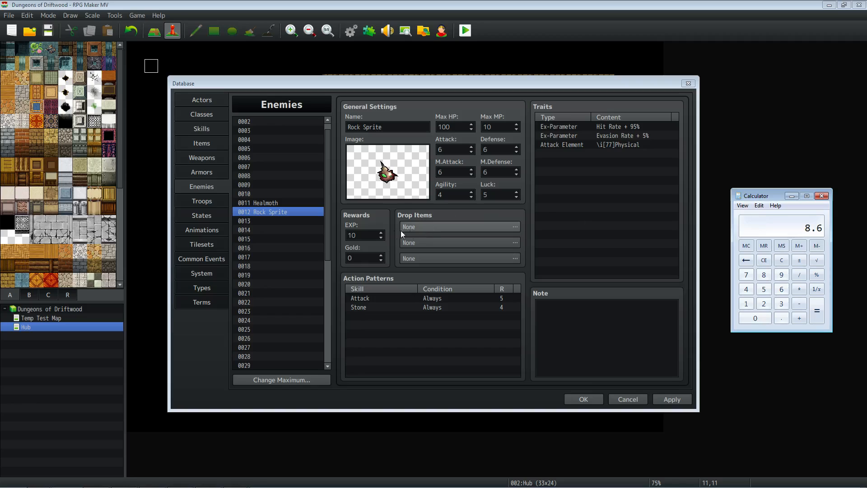
Set Rock Sprite's EXP reward to 9 and its Max HP to 150.
{"action": "double_click", "coordinate": [363, 235]}
{"action": "type", "text": "9"}
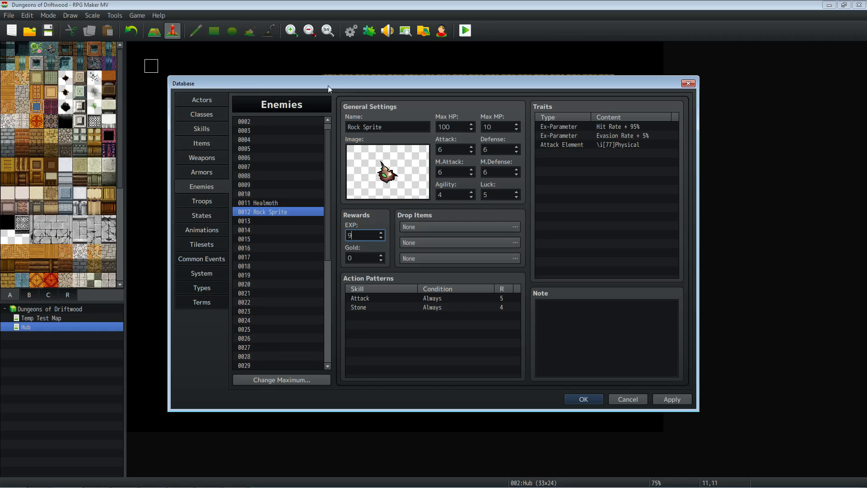
{"action": "left_click", "coordinate": [473, 125]}
{"action": "type", "text": "15"}
Recalculate the parameter score in Calculator with 15 for HP, then set Rock Sprite's EXP reward to 10 and apply the changes.
{"action": "left_click", "coordinate": [102, 480]}
{"action": "left_click", "coordinate": [781, 260]}
{"action": "type", "text": "15 + 6 +"}
{"action": "type", "text": "6+6+"}
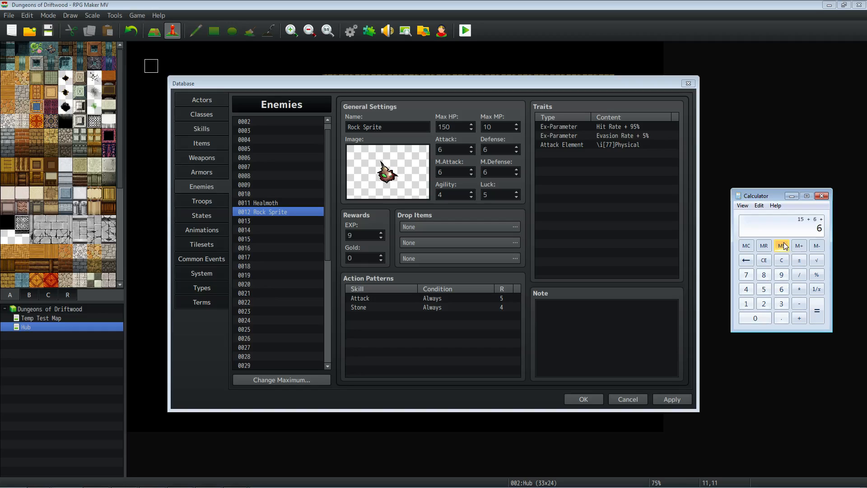
{"action": "type", "text": "6+9+0"}
{"action": "key", "text": "Return"}
{"action": "double_click", "coordinate": [356, 235]}
{"action": "type", "text": "10"}
{"action": "left_click", "coordinate": [669, 398]}
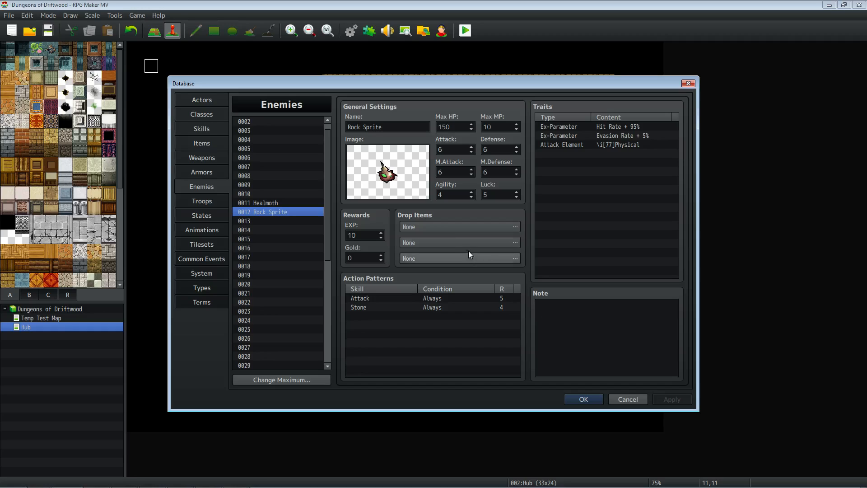
Inspect Rock Sprite's first drop item slot and its action patterns, and compare the enemy with Healmoth.
{"action": "double_click", "coordinate": [451, 227]}
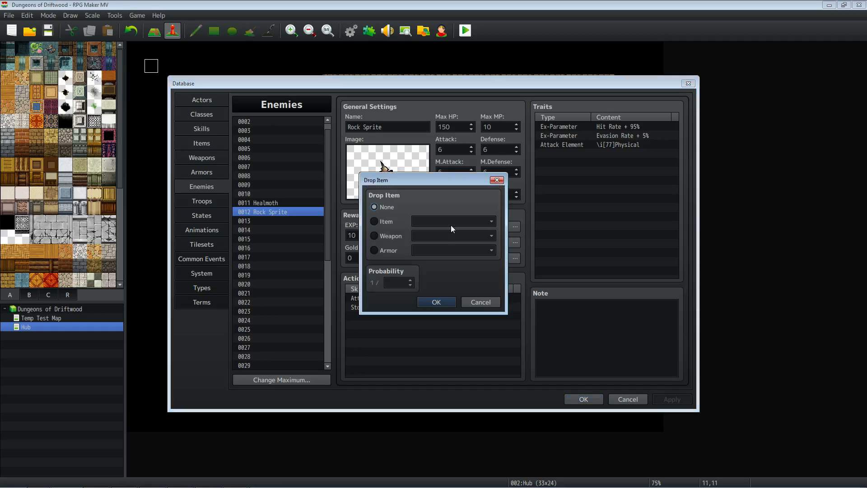
{"action": "left_click", "coordinate": [480, 302]}
{"action": "left_click", "coordinate": [417, 307]}
{"action": "left_click", "coordinate": [404, 298]}
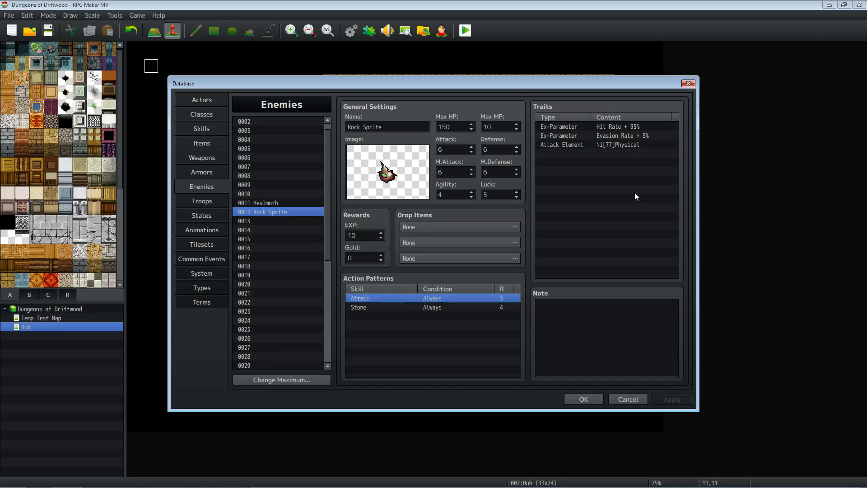
{"action": "left_click", "coordinate": [278, 203]}
{"action": "left_click", "coordinate": [273, 212]}
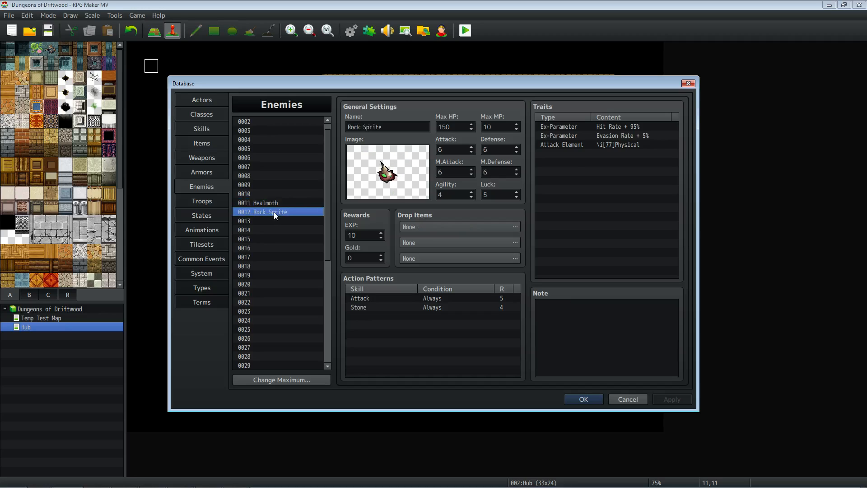
Add an Attack Element trait with the Earth element to Rock Sprite.
{"action": "double_click", "coordinate": [567, 153]}
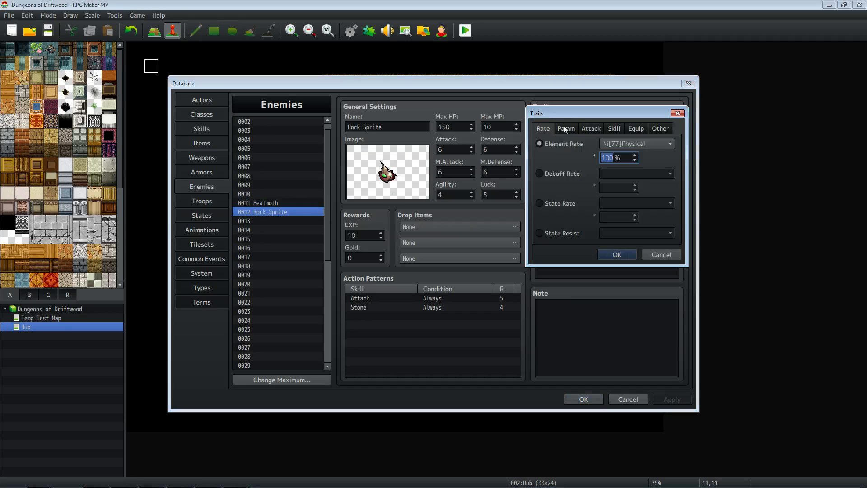
{"action": "left_click", "coordinate": [588, 127]}
{"action": "left_click", "coordinate": [565, 144]}
{"action": "left_click", "coordinate": [632, 143]}
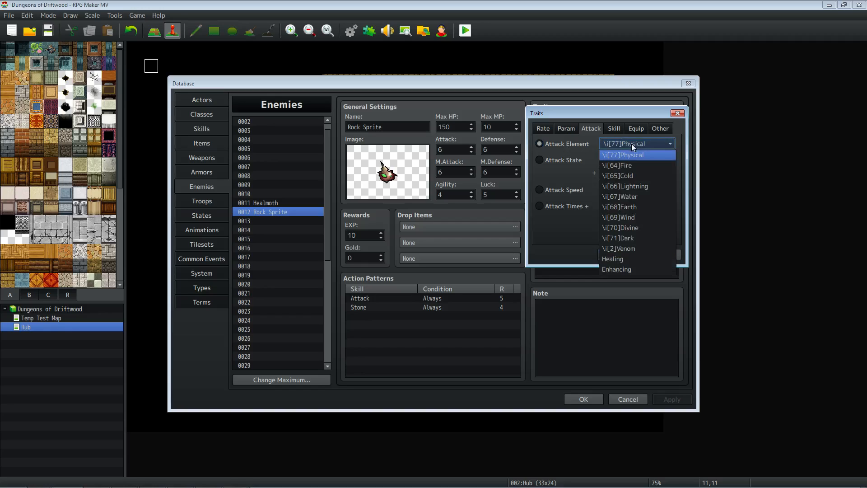
{"action": "left_click", "coordinate": [642, 211]}
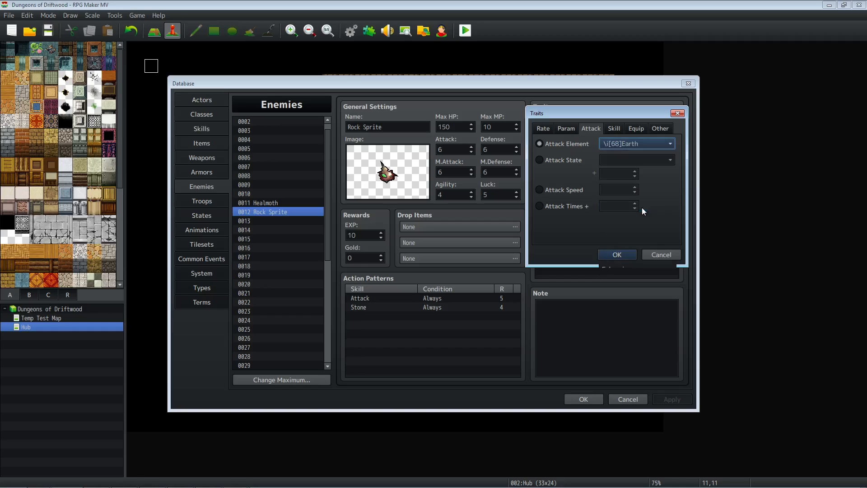
{"action": "left_click", "coordinate": [626, 253]}
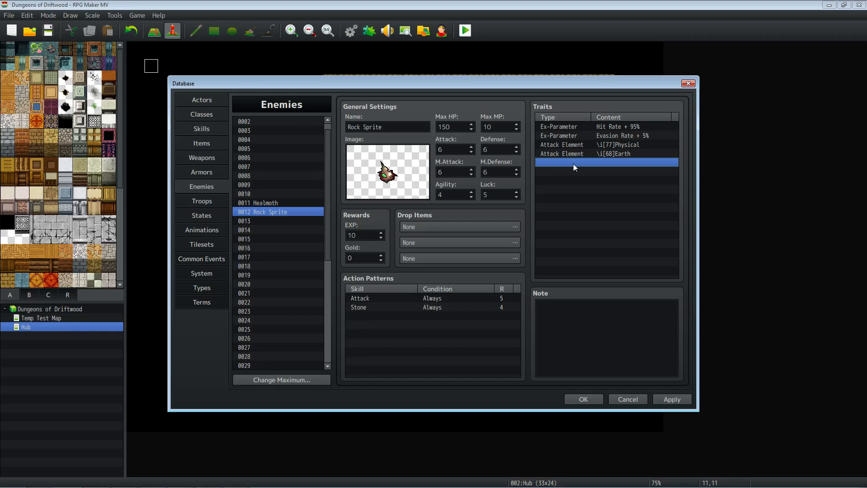
Add an Element Rate trait to Rock Sprite with the Earth element at 10%.
{"action": "double_click", "coordinate": [573, 163]}
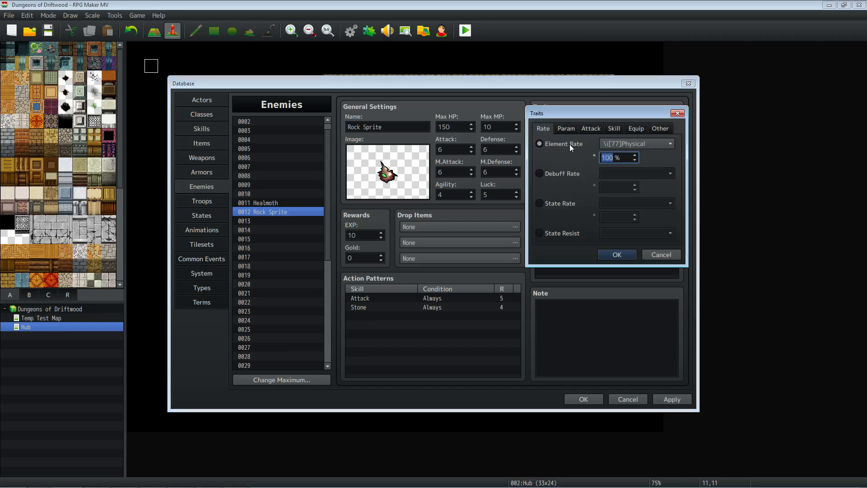
{"action": "left_click", "coordinate": [638, 144]}
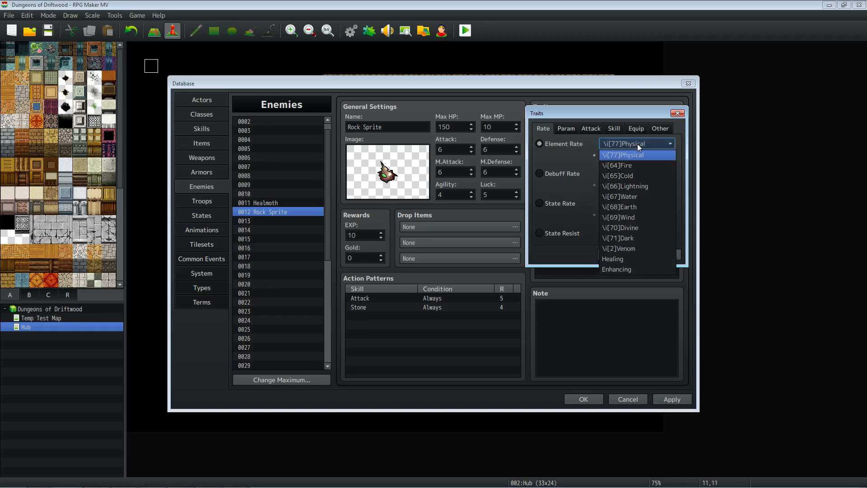
{"action": "left_click", "coordinate": [632, 206]}
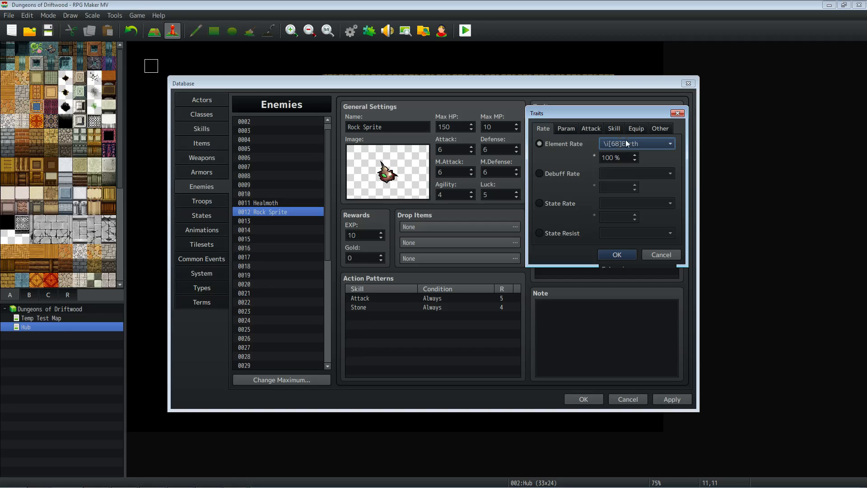
{"action": "double_click", "coordinate": [617, 157]}
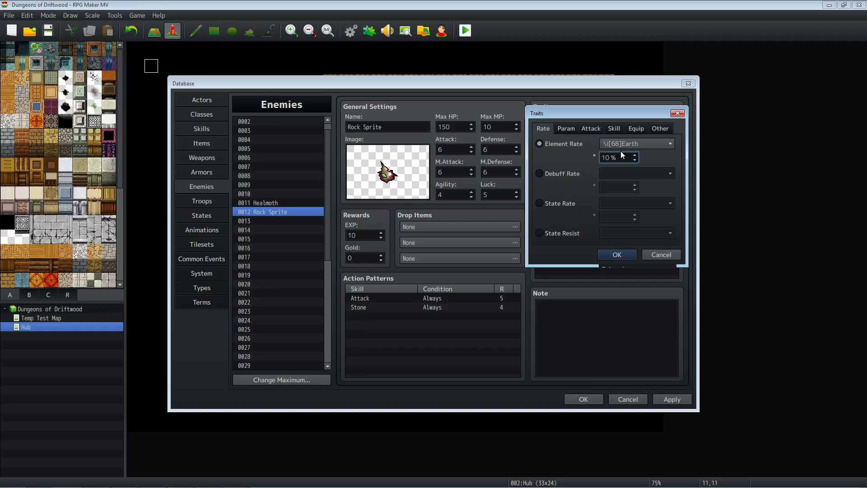
{"action": "left_click", "coordinate": [620, 256]}
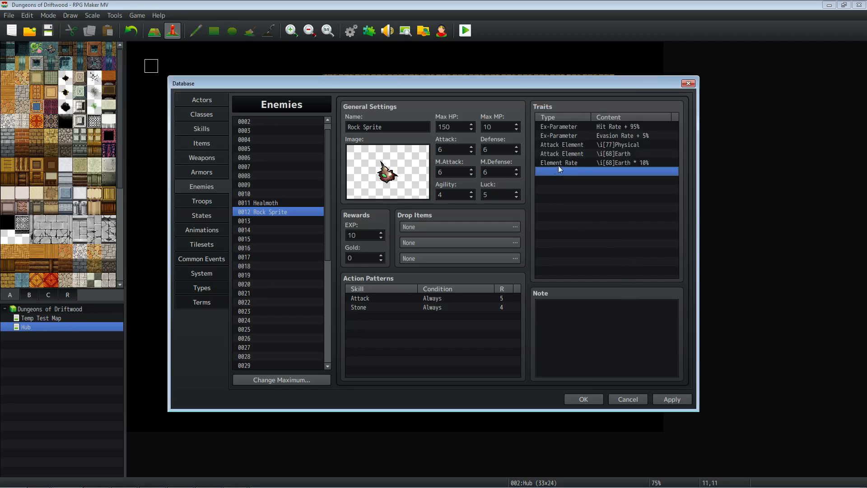
Review Rock Sprite's element traits against Healmoth's entry and apply the database changes.
{"action": "left_click", "coordinate": [585, 161]}
{"action": "left_click", "coordinate": [586, 154]}
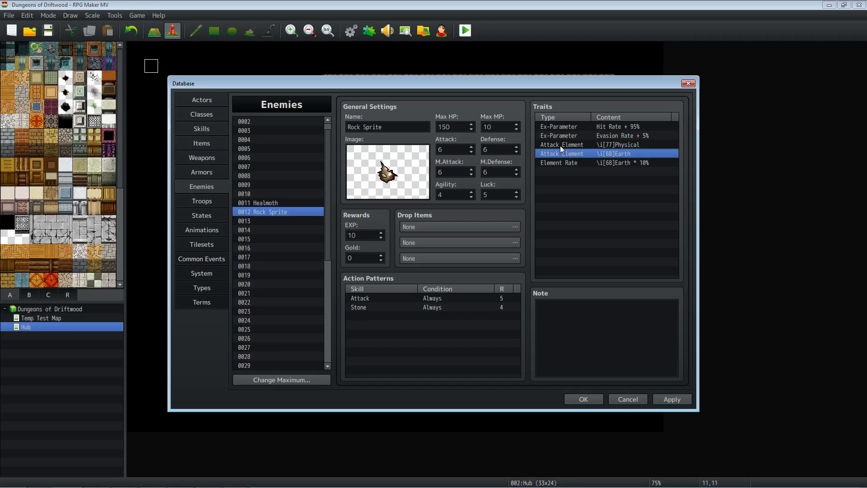
{"action": "left_click", "coordinate": [581, 144]}
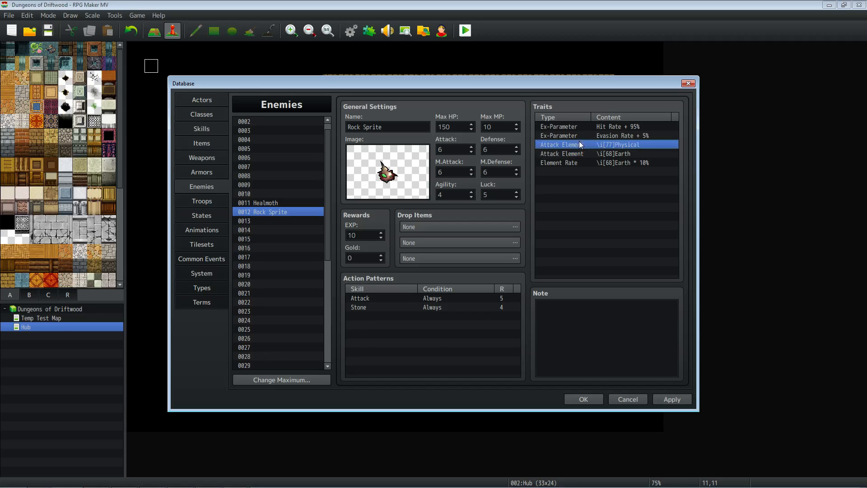
{"action": "left_click", "coordinate": [577, 163]}
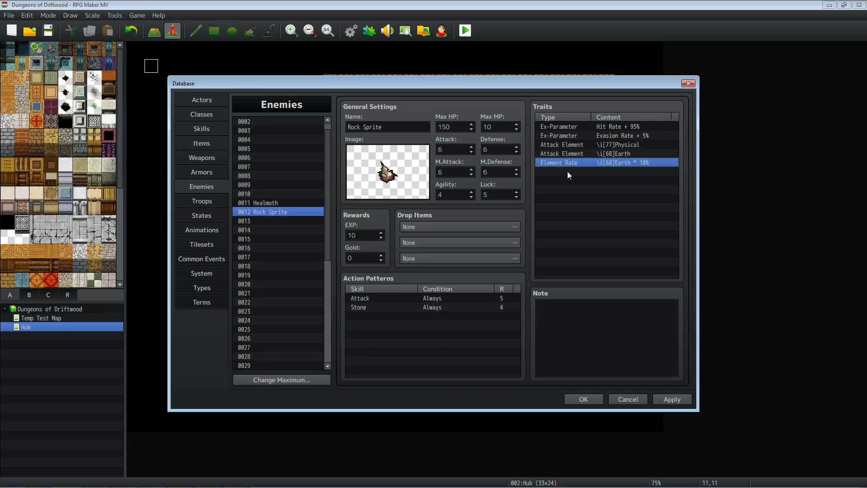
{"action": "left_click", "coordinate": [558, 171]}
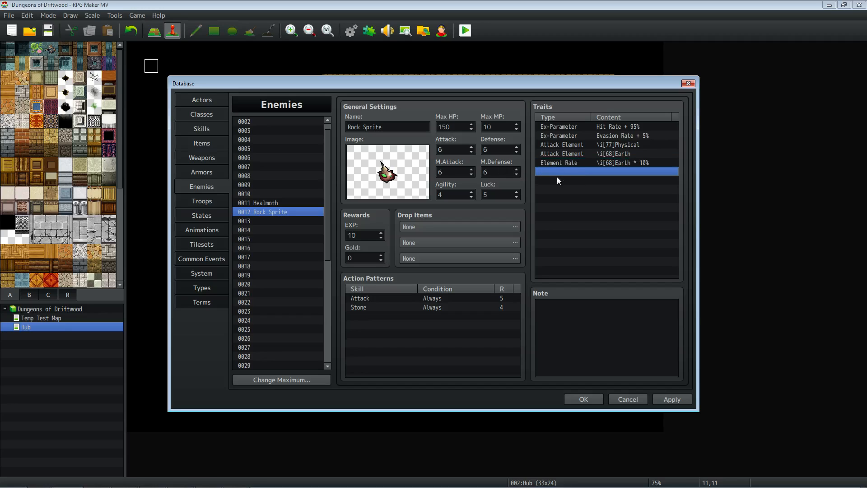
{"action": "left_click", "coordinate": [274, 202]}
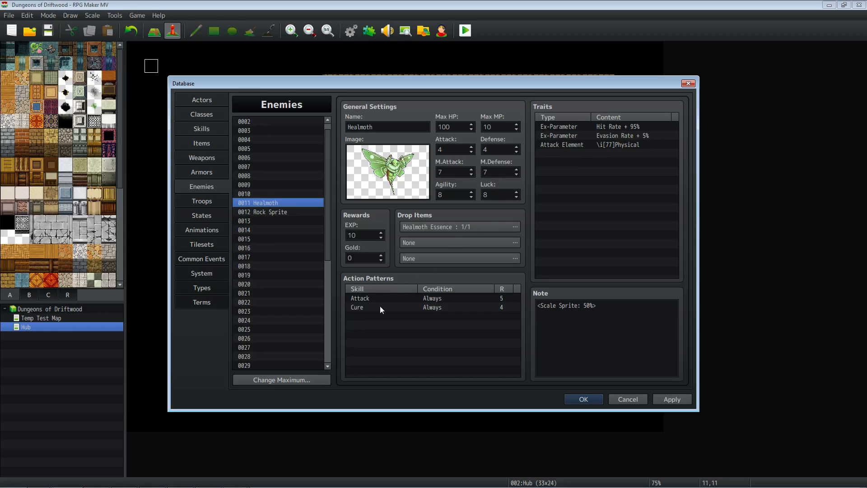
{"action": "left_click", "coordinate": [671, 399]}
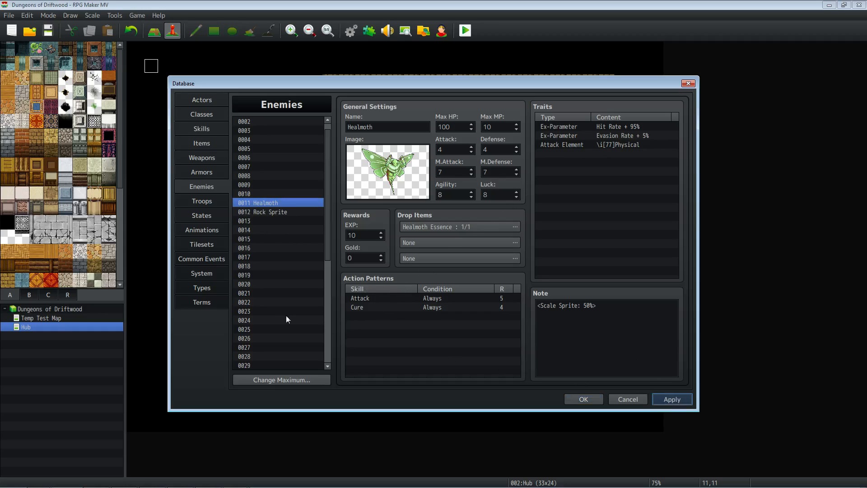
Examine the Healing and Enhancing entries in the database's list of element types.
{"action": "left_click", "coordinate": [205, 288]}
{"action": "left_click", "coordinate": [280, 204]}
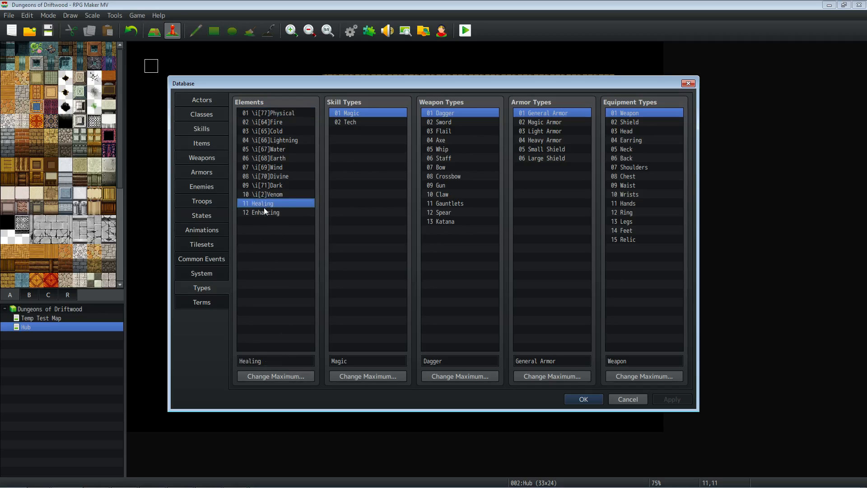
{"action": "left_click", "coordinate": [268, 213]}
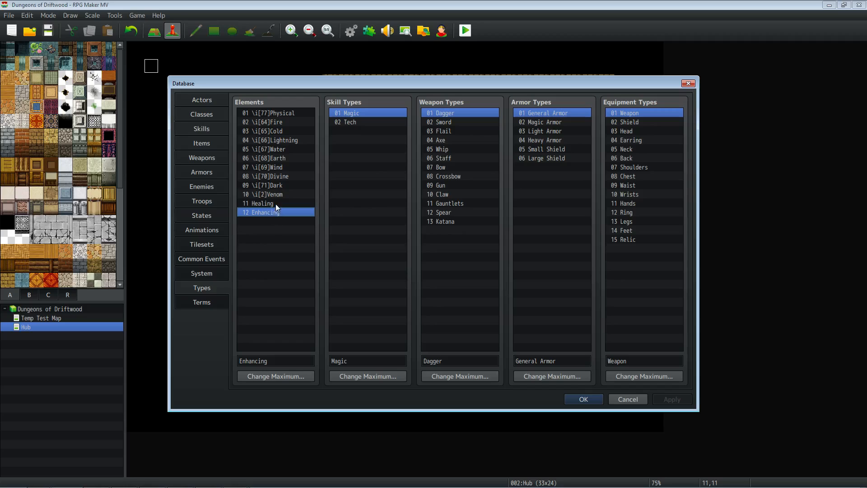
{"action": "left_click", "coordinate": [275, 204]}
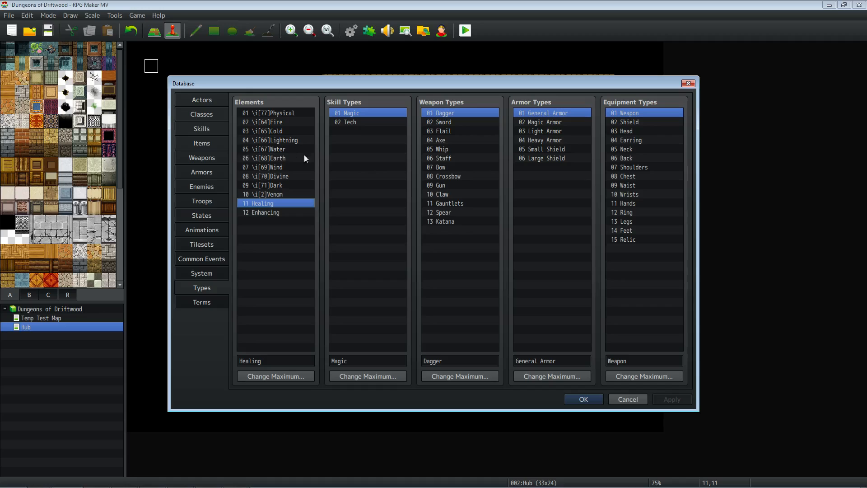
Find the Cure skill among the healing skills and inspect its damage element.
{"action": "left_click", "coordinate": [204, 129]}
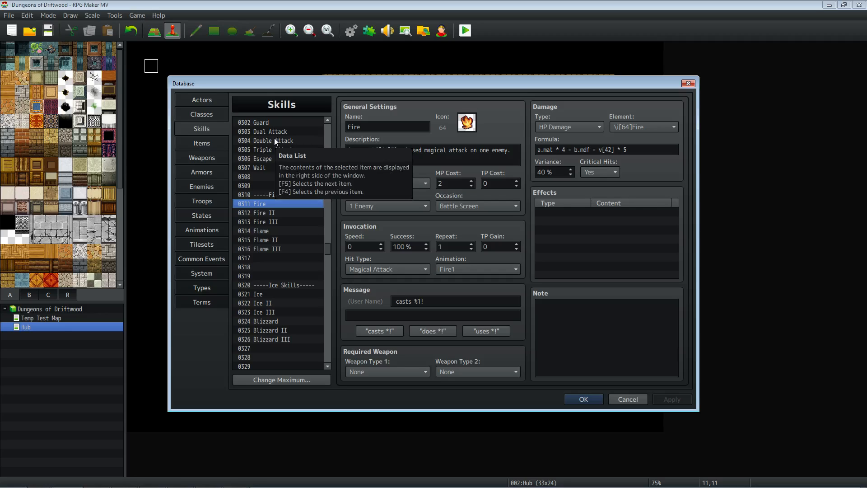
{"action": "left_click_drag", "start_coordinate": [328, 243], "coordinate": [328, 268]}
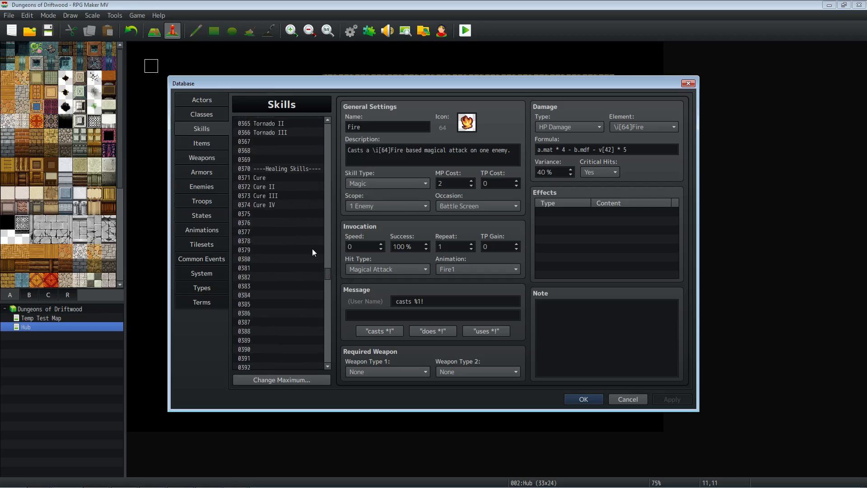
{"action": "left_click", "coordinate": [276, 178]}
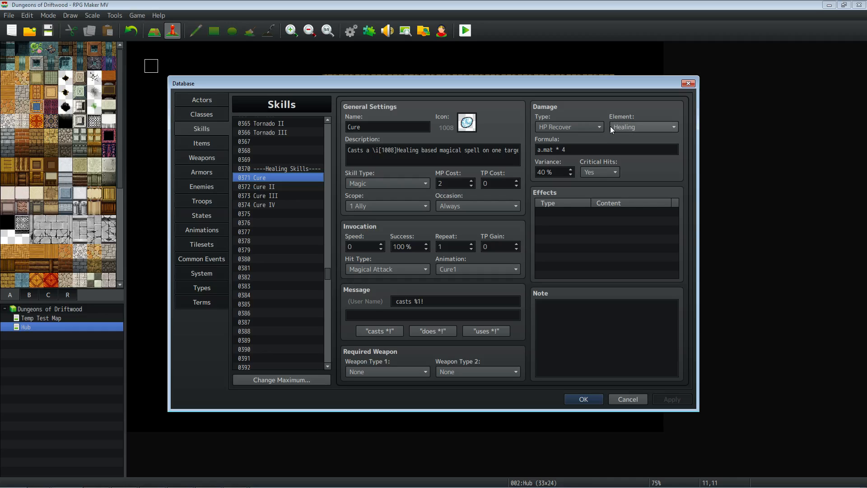
{"action": "mouse_move", "coordinate": [610, 126]}
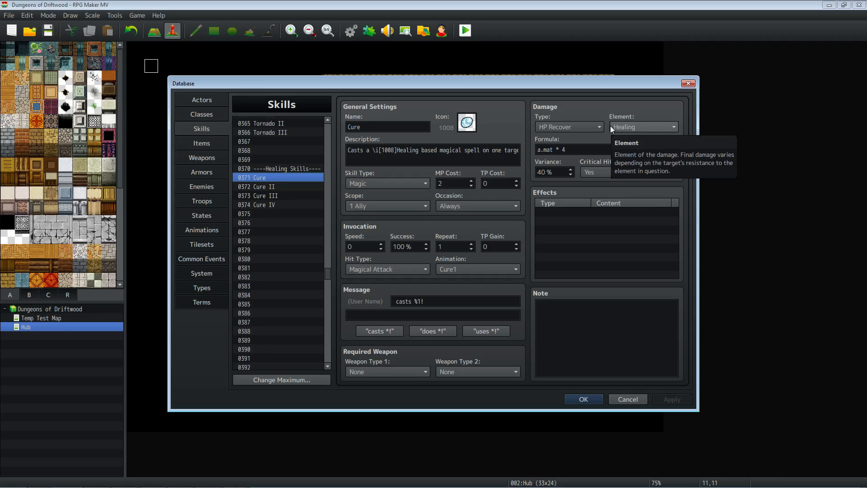
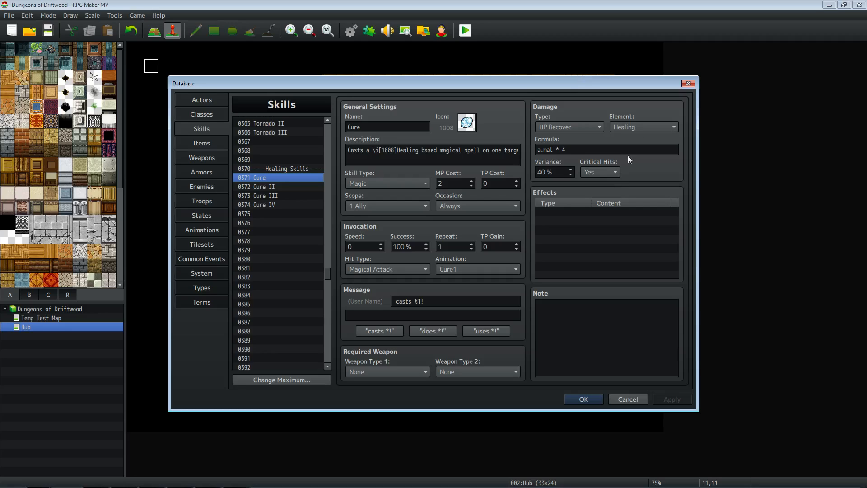
Compare the damage settings of Cure II, Cure III and Cure IV, including Cure IV's critical hits option.
{"action": "left_click", "coordinate": [265, 190]}
{"action": "left_click", "coordinate": [267, 196]}
{"action": "left_click", "coordinate": [268, 203]}
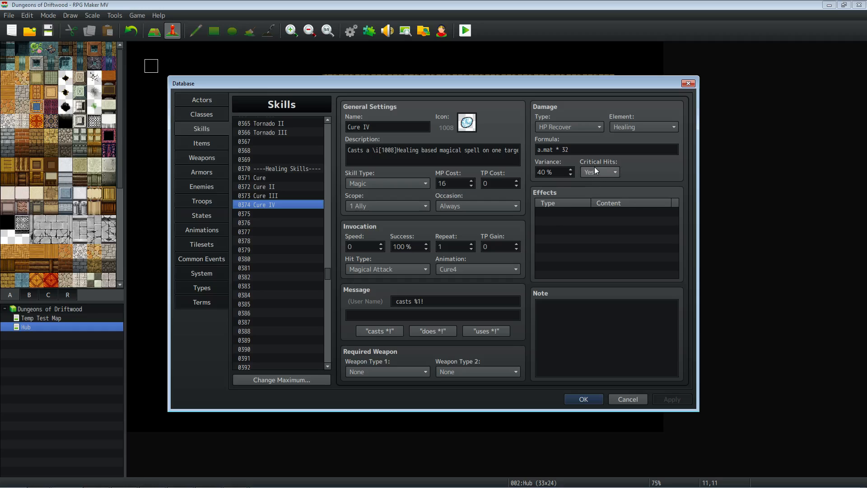
{"action": "mouse_move", "coordinate": [594, 167]}
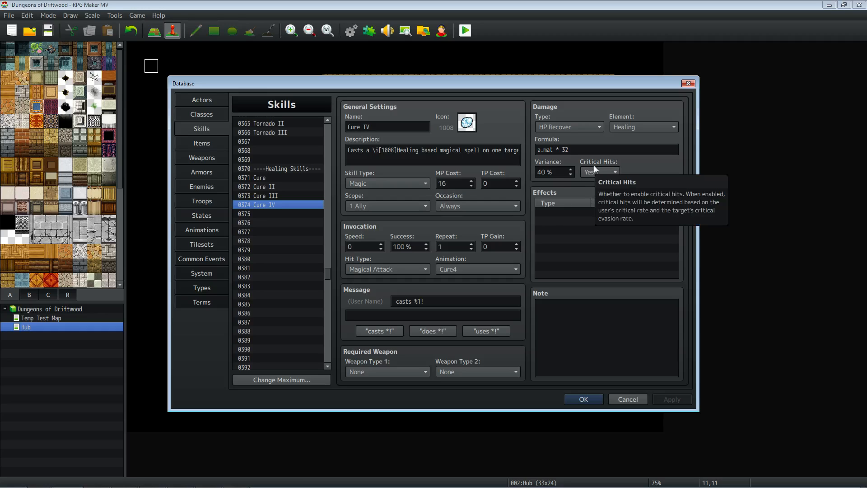
{"action": "left_click", "coordinate": [581, 325]}
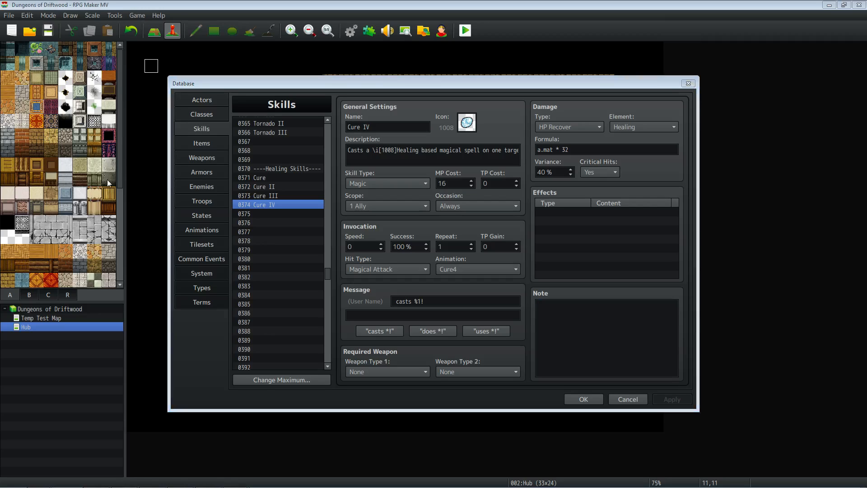
{"action": "left_click", "coordinate": [569, 236]}
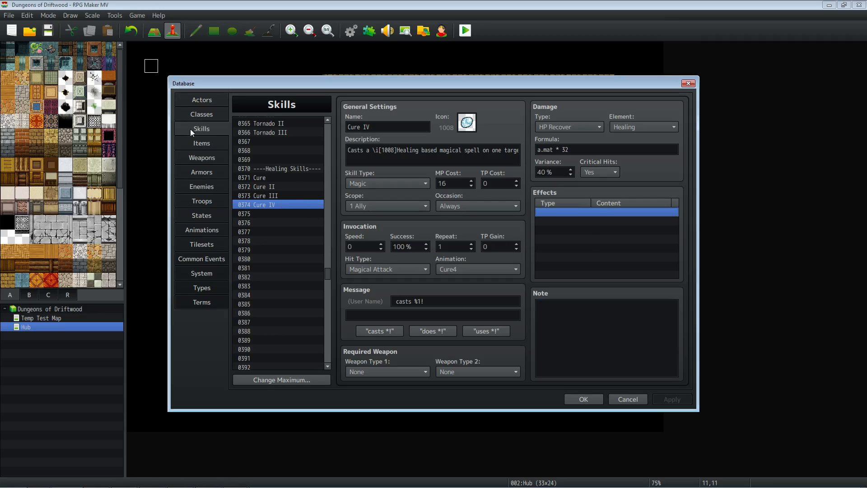
Look over the element, weapon and equipment types in the database and close it with OK.
{"action": "left_click", "coordinate": [202, 285]}
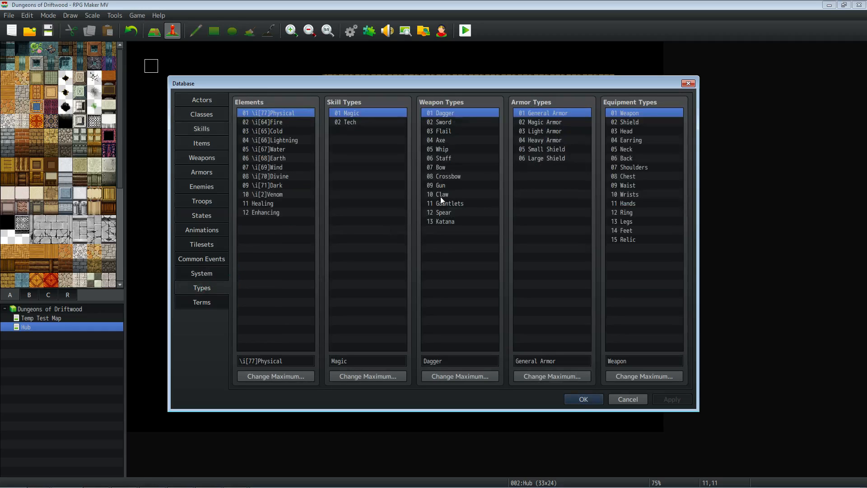
{"action": "left_click", "coordinate": [658, 240]}
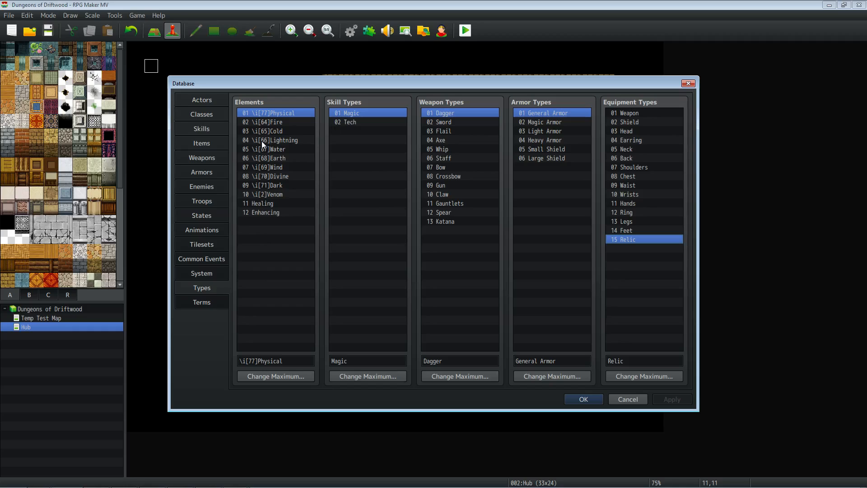
{"action": "left_click", "coordinate": [457, 212]}
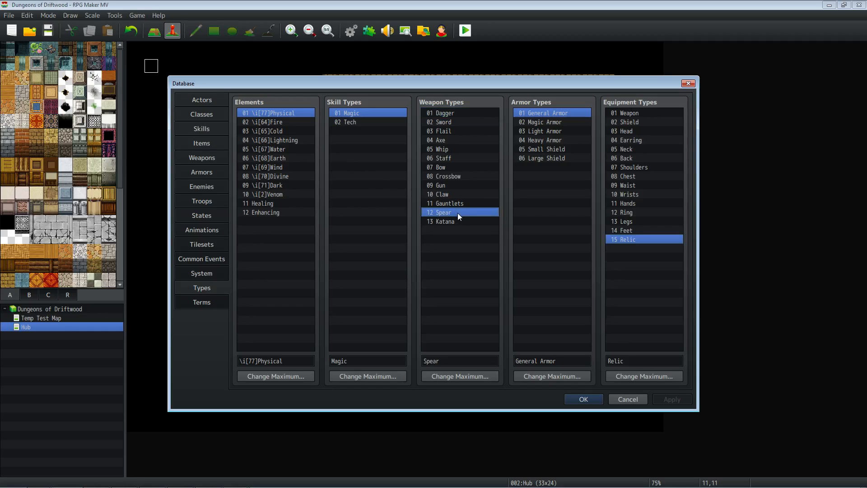
{"action": "left_click", "coordinate": [274, 204]}
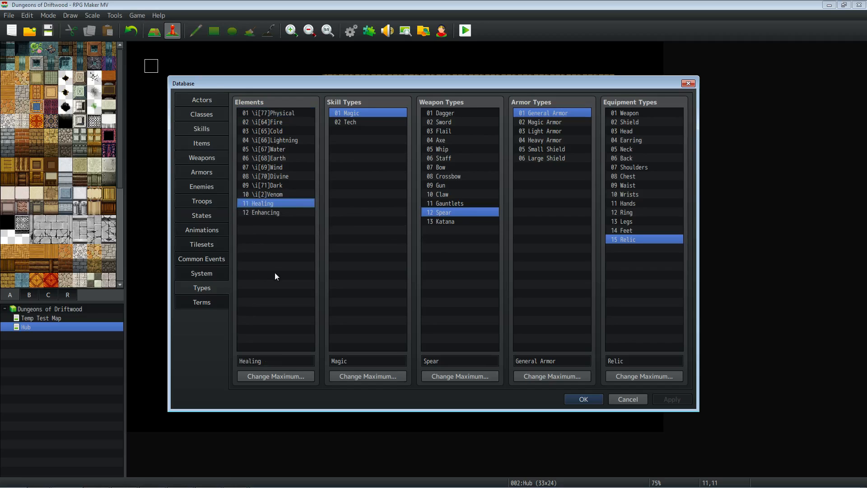
{"action": "left_click", "coordinate": [269, 114]}
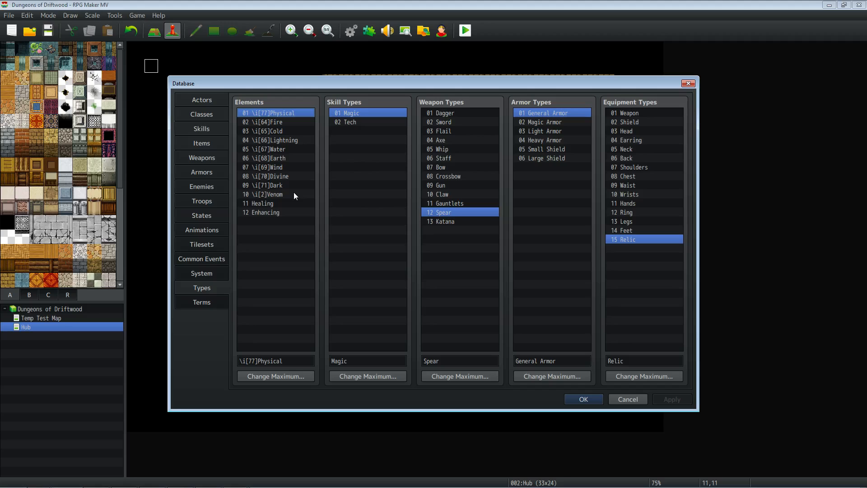
{"action": "left_click", "coordinate": [583, 398]}
Playtest the project in full screen and start a new game.
{"action": "left_click", "coordinate": [465, 30]}
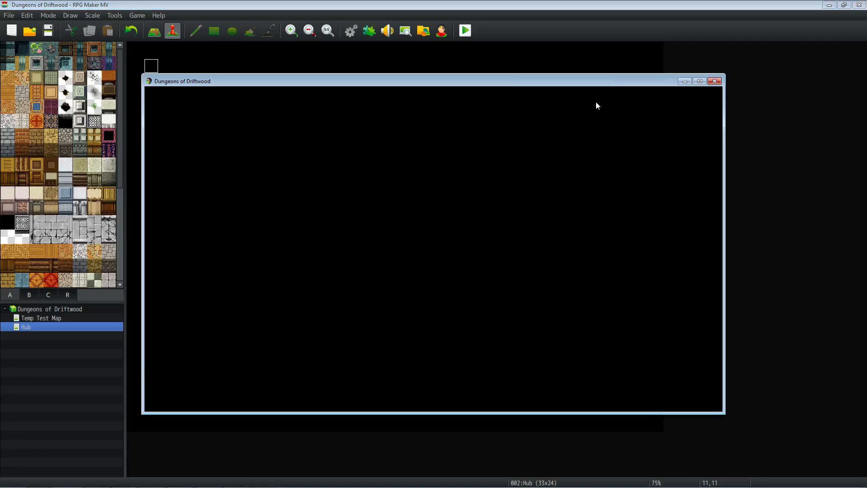
{"action": "key", "text": "F4"}
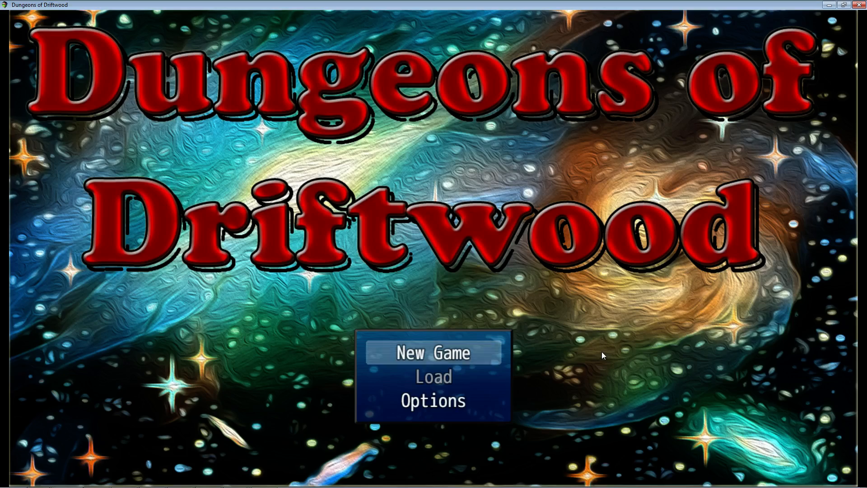
{"action": "key", "text": "Return"}
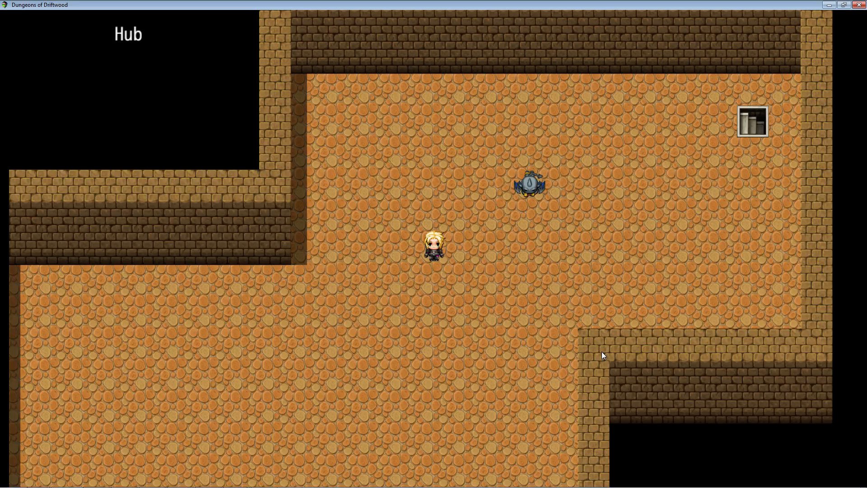
Examine the Elements and States pages of TempHero's in-game status.
{"action": "key", "text": "Escape"}
{"action": "key", "text": "Down"}
{"action": "key", "text": "Down"}
{"action": "key", "text": "Down"}
{"action": "key", "text": "Return"}
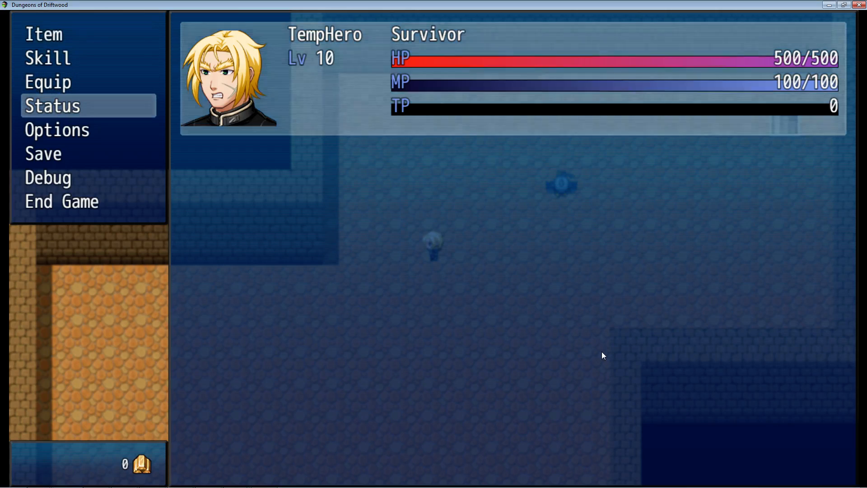
{"action": "key", "text": "Return"}
{"action": "key", "text": "Down"}
{"action": "key", "text": "Down"}
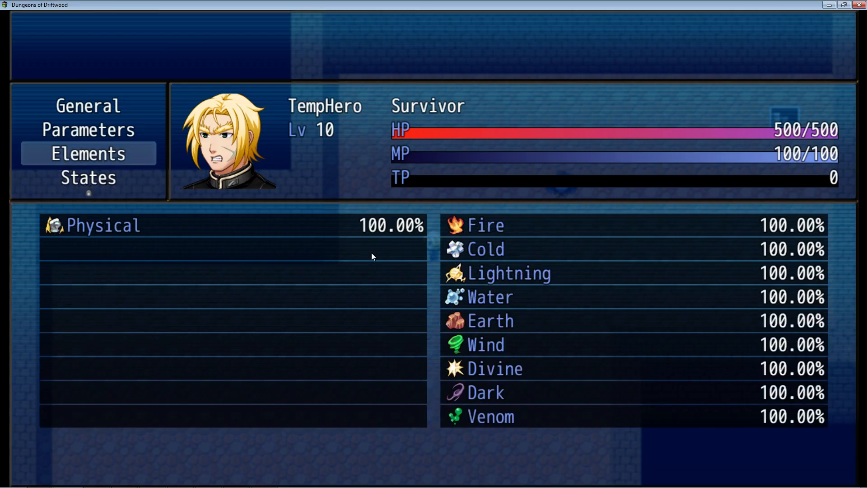
{"action": "key", "text": "Down"}
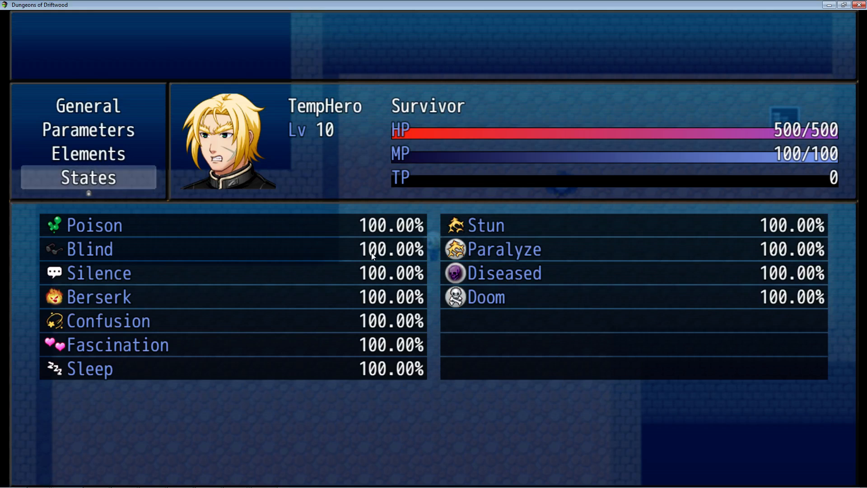
{"action": "key", "text": "Up"}
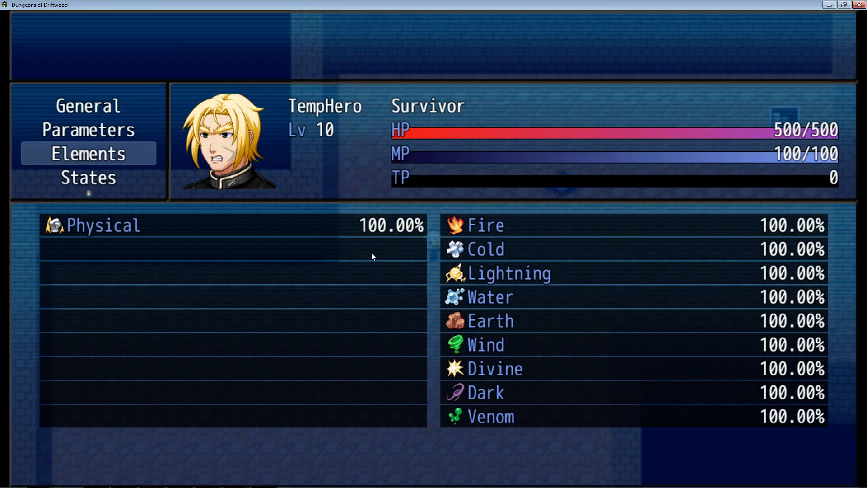
{"action": "key", "text": "Down"}
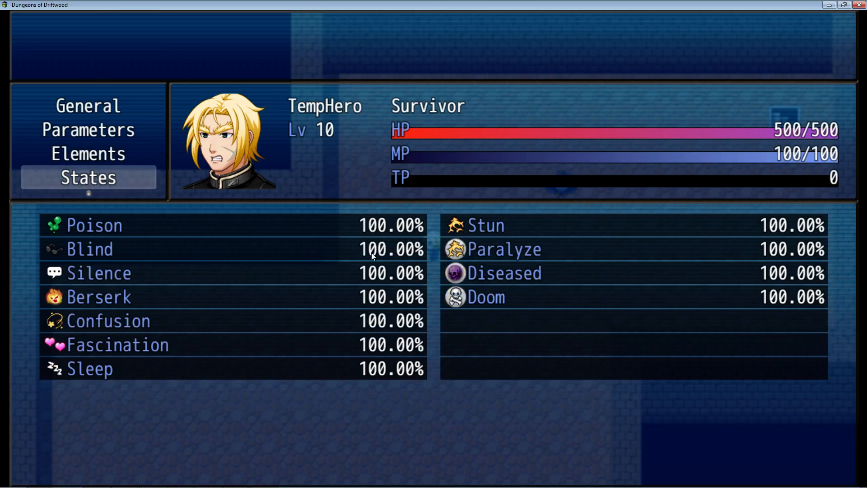
Check TempHero's Attributes and Skill Levels status pages and close the playtest.
{"action": "key", "text": "Down"}
{"action": "key", "text": "Down"}
{"action": "key", "text": "Up"}
{"action": "key", "text": "Down"}
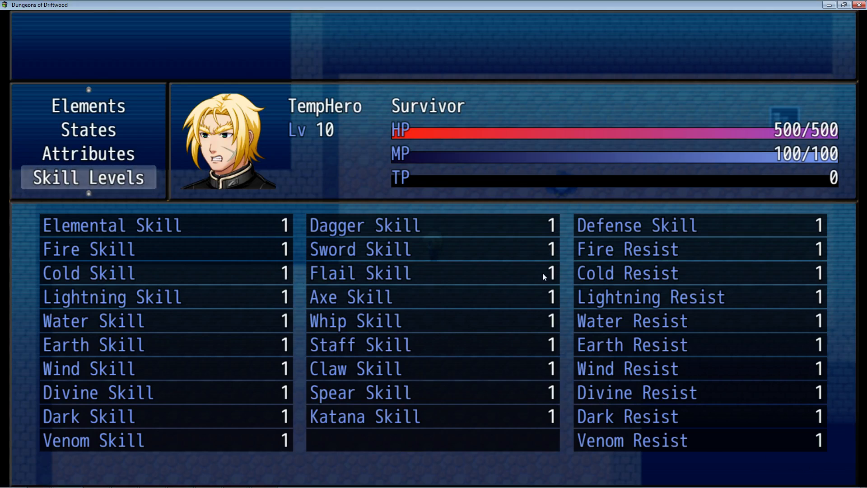
{"action": "left_click", "coordinate": [859, 5]}
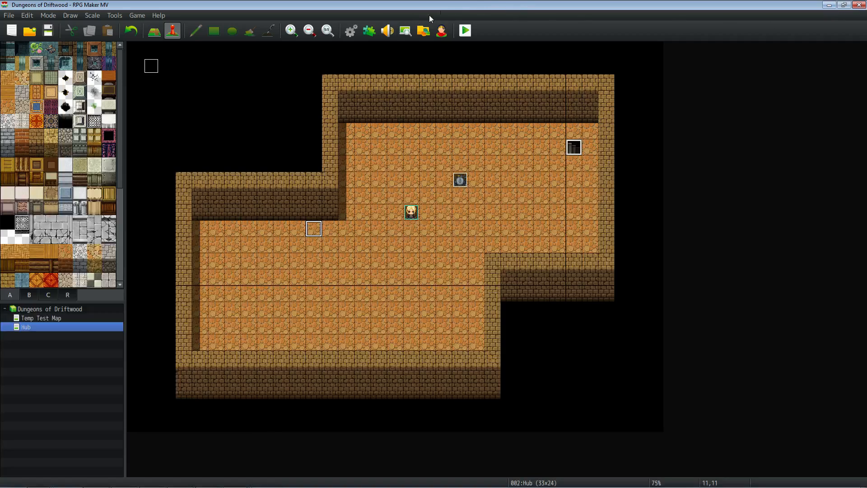
Open the YEP_X_ActorVariables plugin settings and check the variable IDs listed in Global Column 1.
{"action": "left_click", "coordinate": [368, 31]}
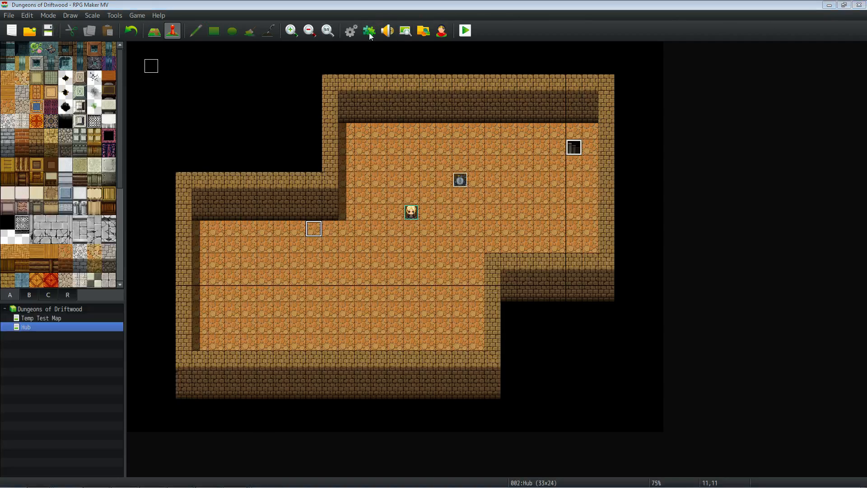
{"action": "scroll", "coordinate": [411, 241], "scroll_direction": "down", "scroll_amount": 8}
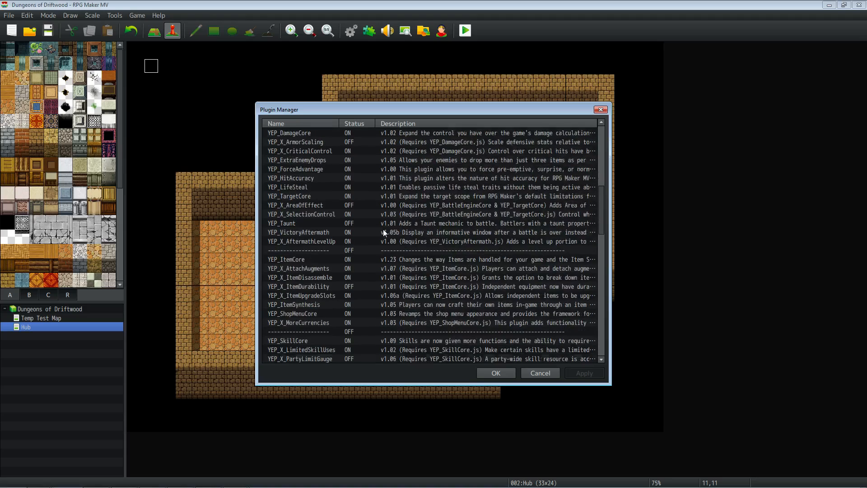
{"action": "scroll", "coordinate": [312, 300], "scroll_direction": "down", "scroll_amount": 2}
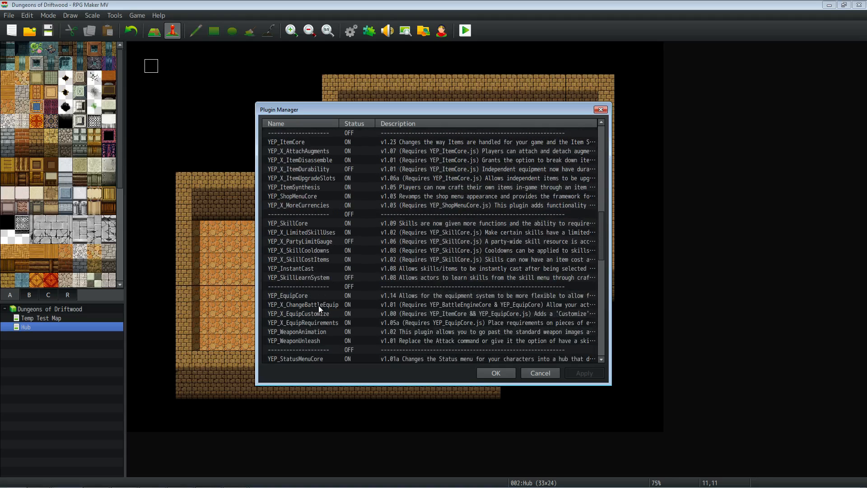
{"action": "scroll", "coordinate": [325, 286], "scroll_direction": "down", "scroll_amount": 2}
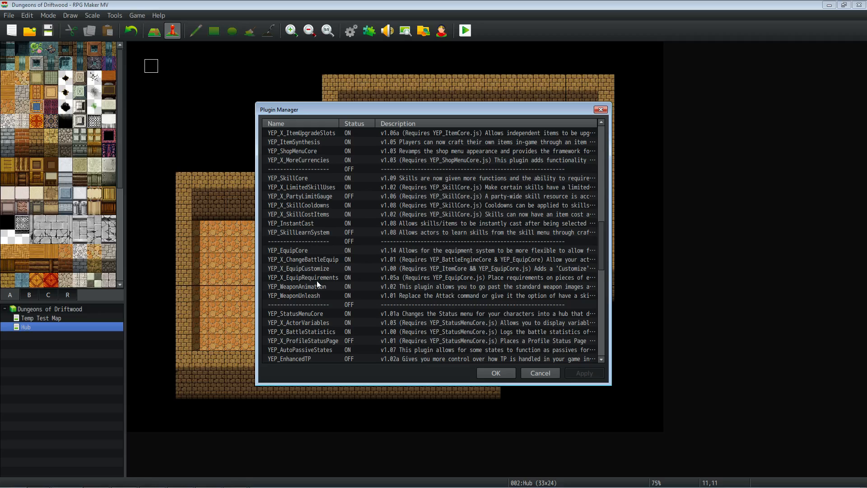
{"action": "double_click", "coordinate": [321, 295]}
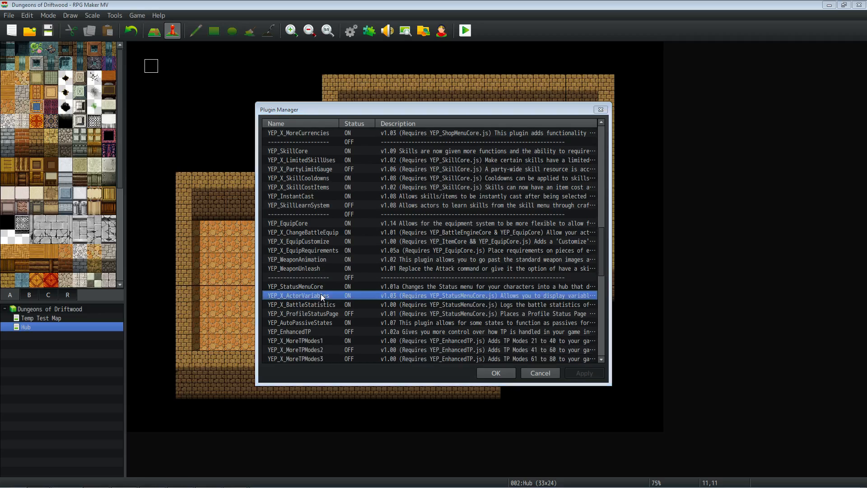
{"action": "double_click", "coordinate": [438, 267]}
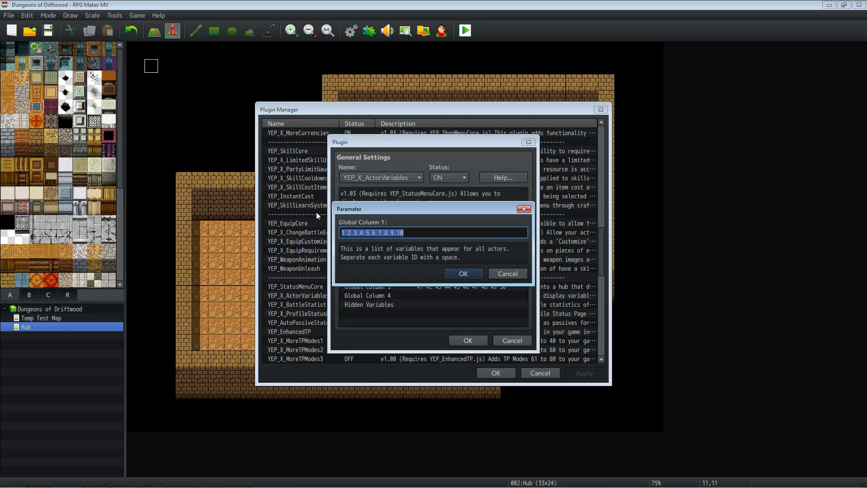
{"action": "left_click", "coordinate": [345, 233]}
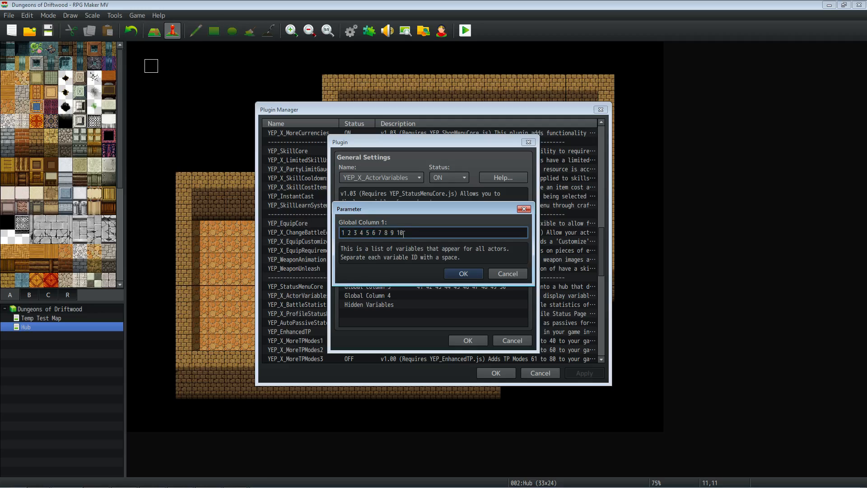
{"action": "left_click", "coordinate": [462, 274]}
{"action": "left_click", "coordinate": [421, 277]}
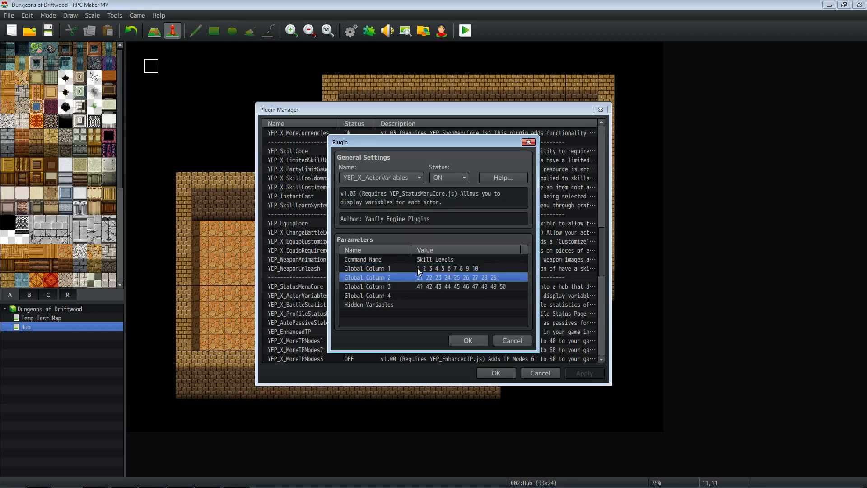
Try prefixing the Global Column 1 variable list with the icon code \i[14] and save the project.
{"action": "double_click", "coordinate": [418, 269]}
{"action": "left_click", "coordinate": [379, 231]}
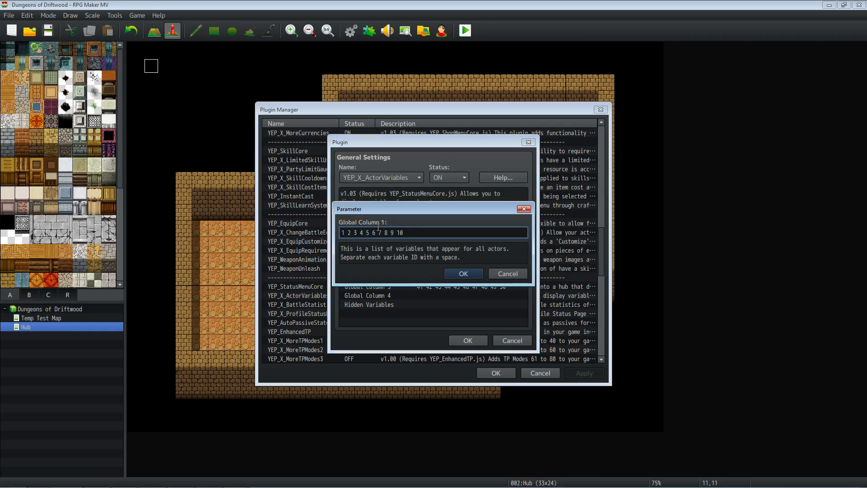
{"action": "type", "text": "\\i[14]"}
{"action": "left_click", "coordinate": [463, 274]}
{"action": "left_click", "coordinate": [467, 340]}
{"action": "left_click", "coordinate": [496, 372]}
{"action": "key", "text": "ctrl+s"}
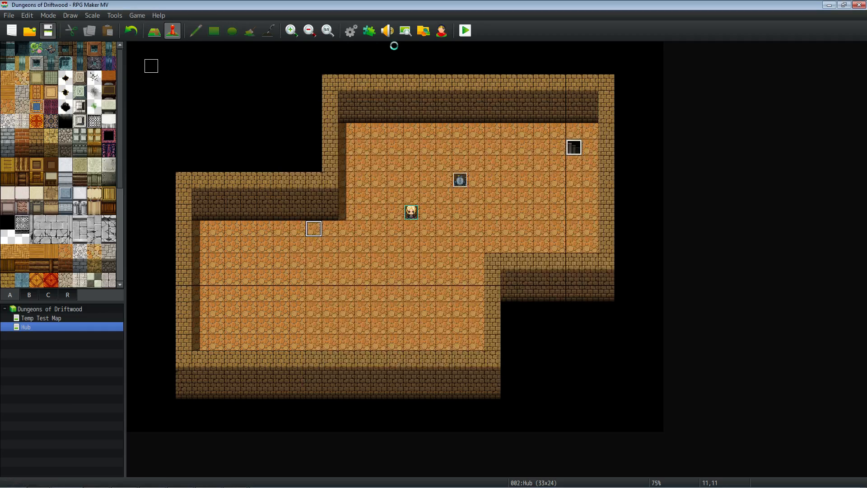
Playtest the project with a new game and open the hero's Status screen from the main menu.
{"action": "left_click", "coordinate": [463, 32]}
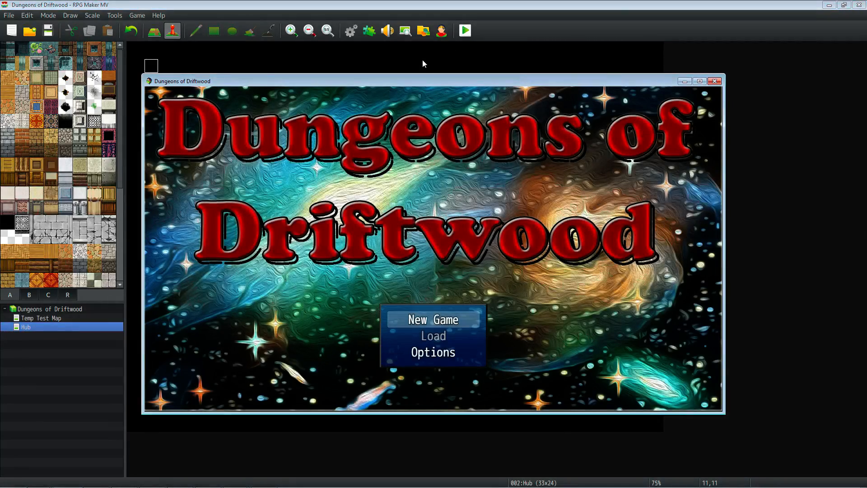
{"action": "key", "text": "Return"}
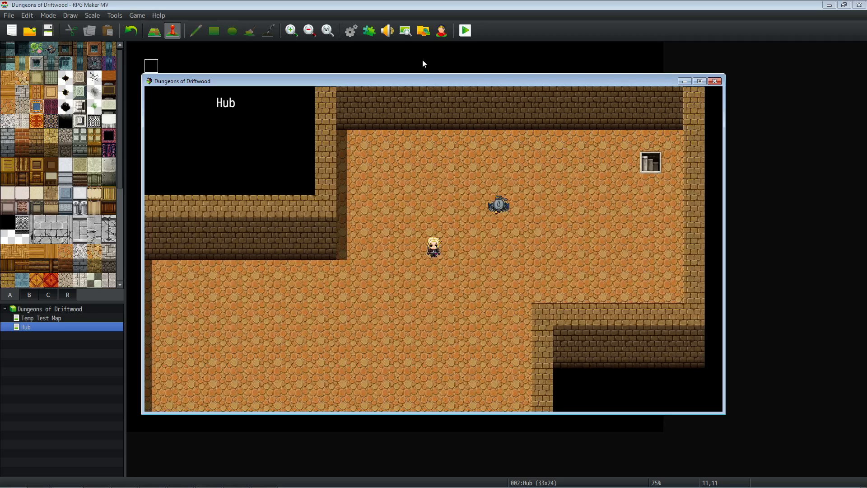
{"action": "key", "text": "Escape"}
{"action": "key", "text": "Down"}
{"action": "key", "text": "Down"}
{"action": "key", "text": "Up"}
{"action": "key", "text": "Down"}
{"action": "key", "text": "Down"}
{"action": "key", "text": "Return"}
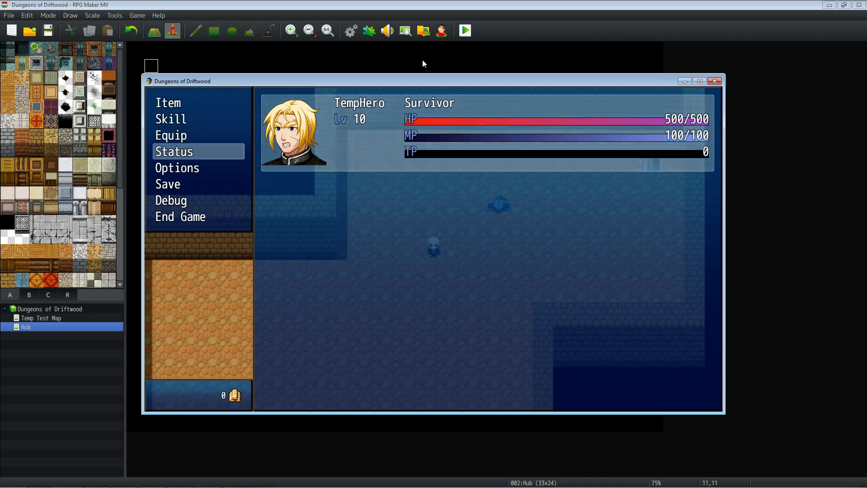
{"action": "key", "text": "Return"}
Go through the hero's status pages past States to check the Skill Levels page, and close the playtest.
{"action": "key", "text": "Down"}
{"action": "key", "text": "Down"}
{"action": "key", "text": "Down"}
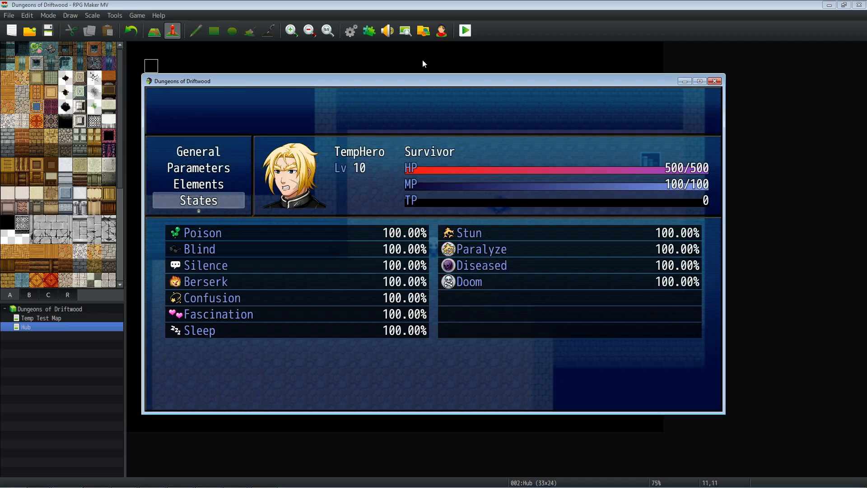
{"action": "key", "text": "Down"}
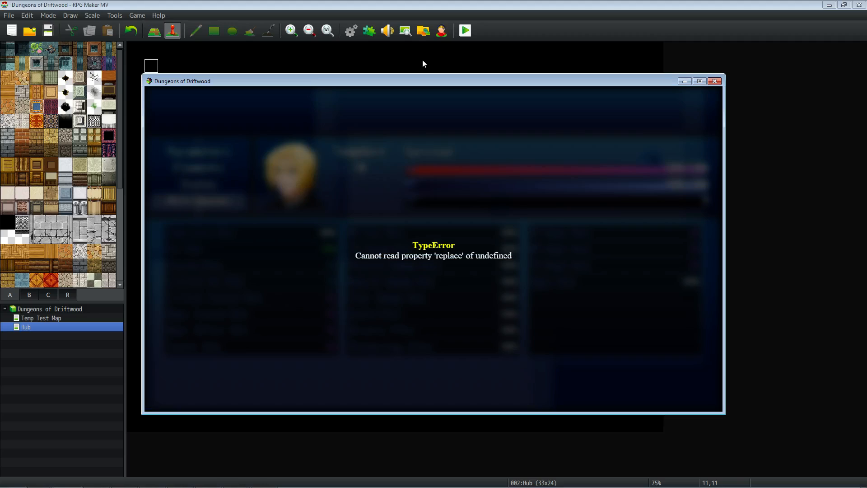
{"action": "left_click", "coordinate": [714, 81]}
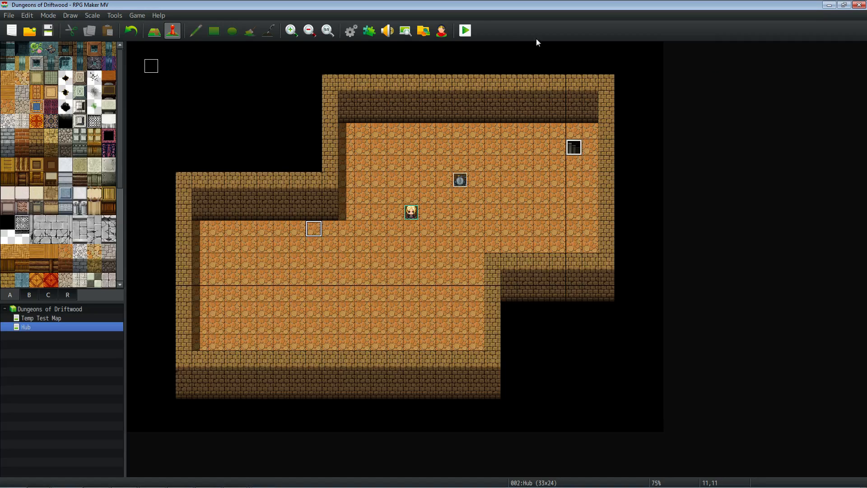
{"action": "left_click", "coordinate": [369, 30]}
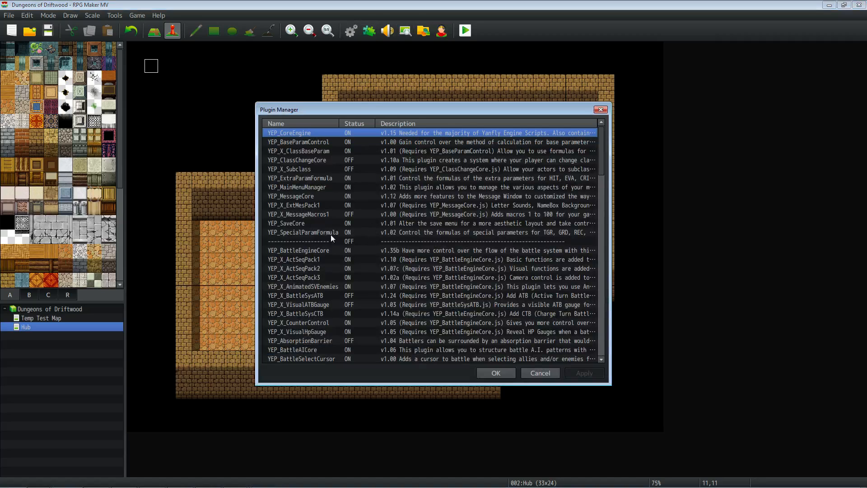
{"action": "scroll", "coordinate": [300, 274], "scroll_direction": "down", "scroll_amount": 4}
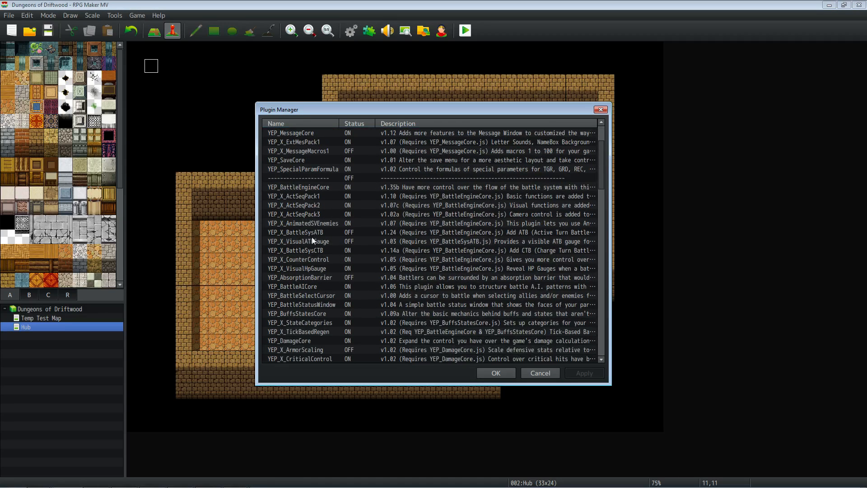
{"action": "scroll", "coordinate": [317, 244], "scroll_direction": "down", "scroll_amount": 8}
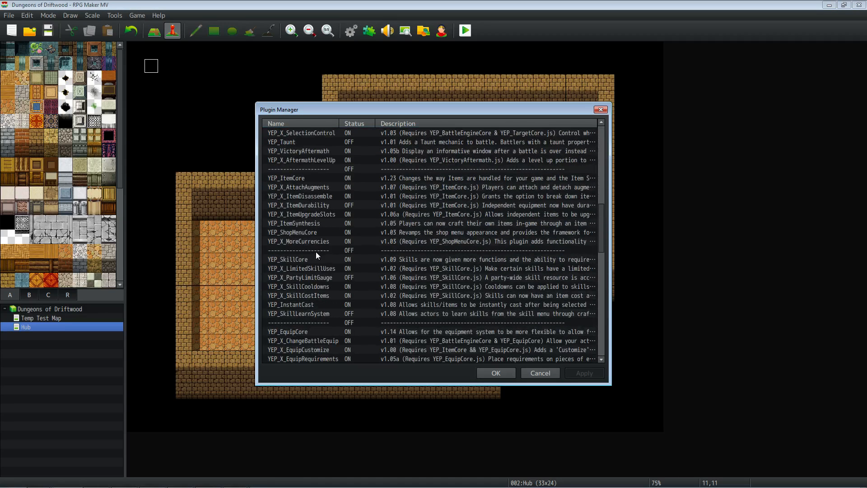
{"action": "scroll", "coordinate": [309, 286], "scroll_direction": "down", "scroll_amount": 4}
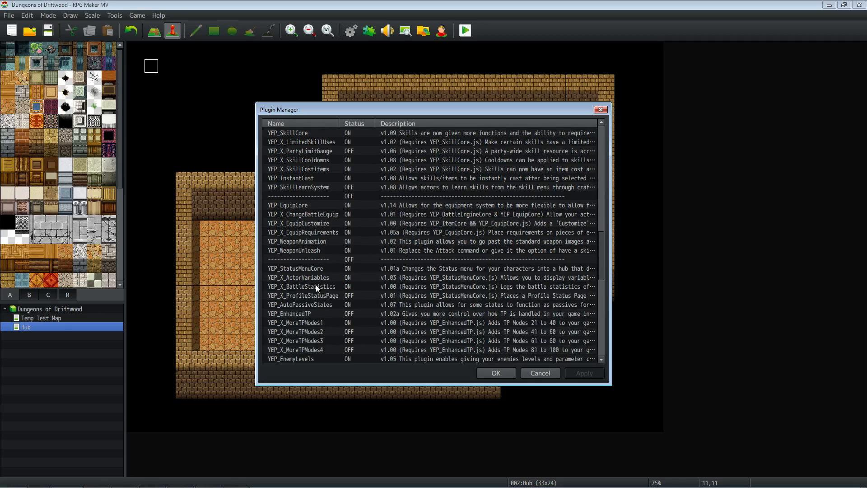
{"action": "double_click", "coordinate": [318, 259]}
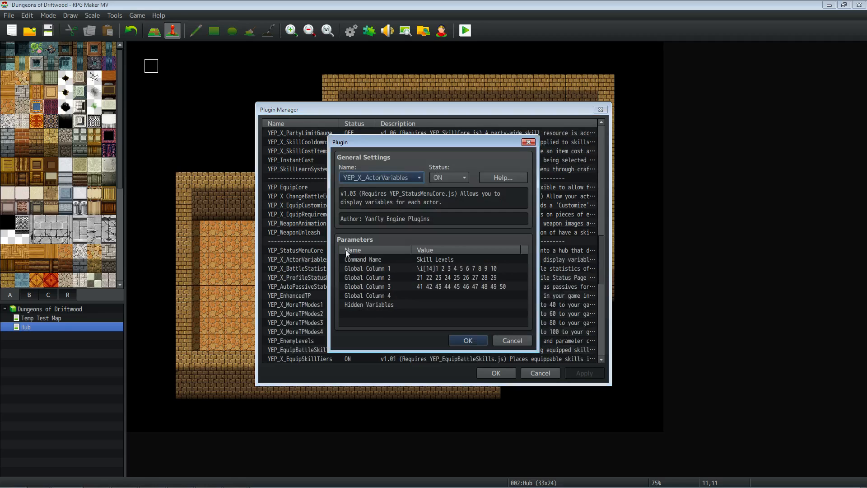
{"action": "double_click", "coordinate": [426, 269]}
{"action": "left_click_drag", "start_coordinate": [352, 232], "coordinate": [333, 237]}
{"action": "key", "text": "BackSpace"}
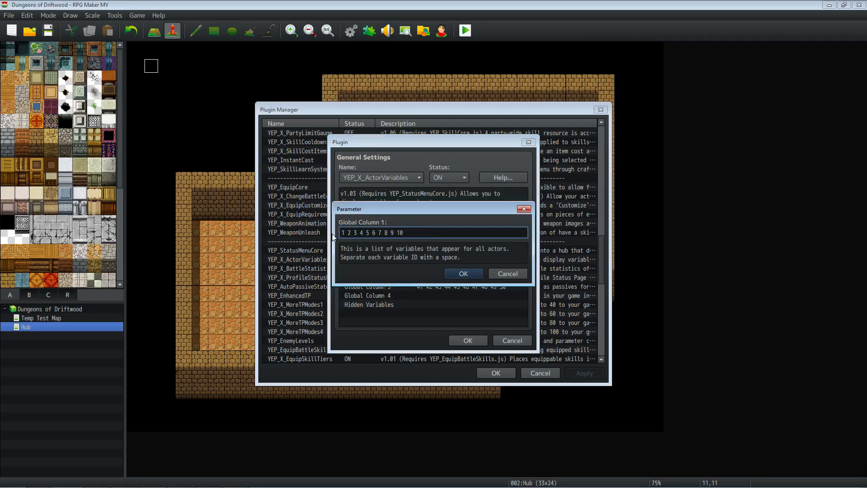
{"action": "left_click", "coordinate": [463, 273]}
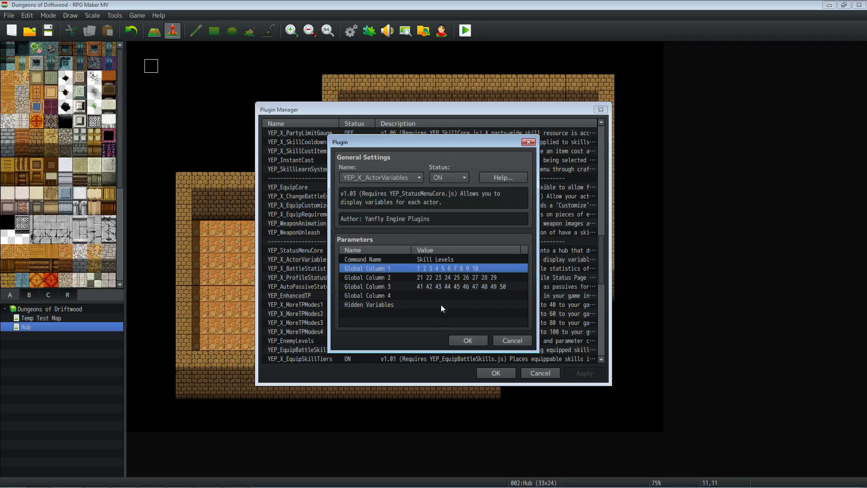
{"action": "left_click", "coordinate": [465, 343]}
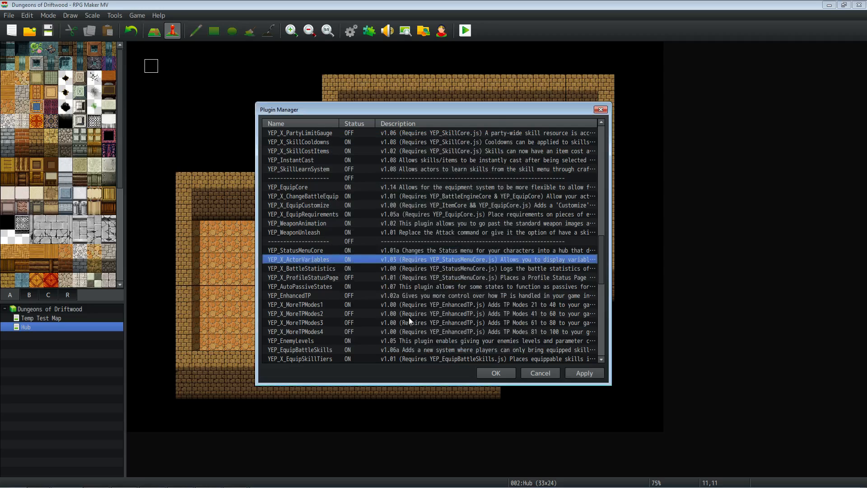
{"action": "left_click", "coordinate": [496, 373]}
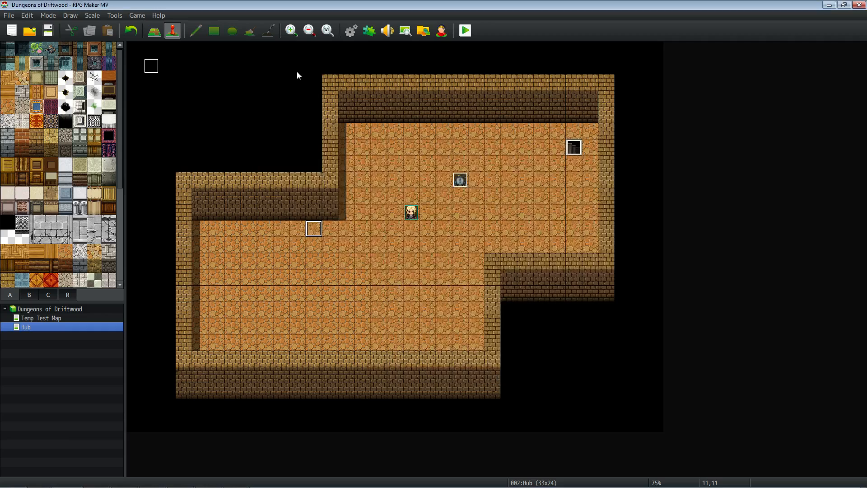
Look up the index of a suitable Healing element icon using the icon picker of empty item 0002 in the database.
{"action": "left_click", "coordinate": [351, 30]}
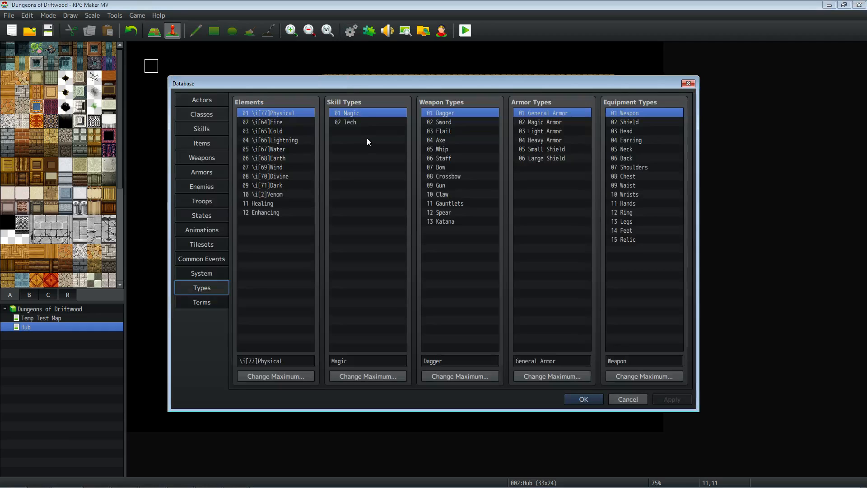
{"action": "left_click", "coordinate": [269, 205]}
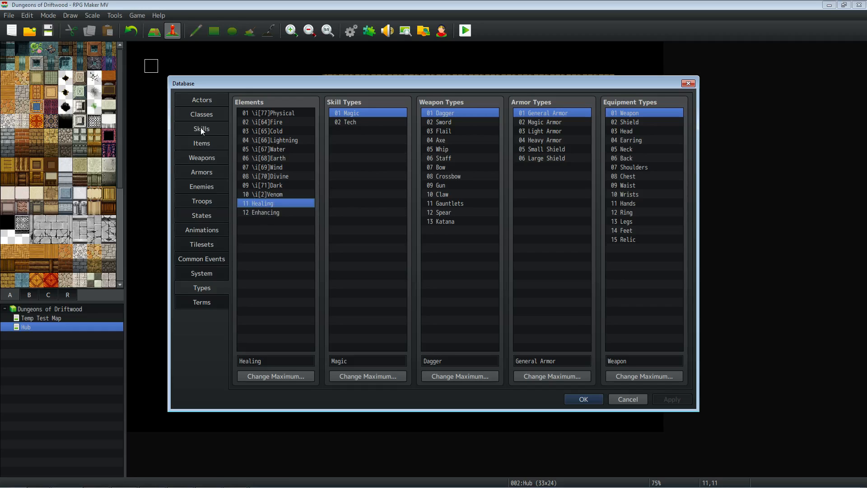
{"action": "left_click", "coordinate": [212, 146]}
{"action": "left_click", "coordinate": [281, 130]}
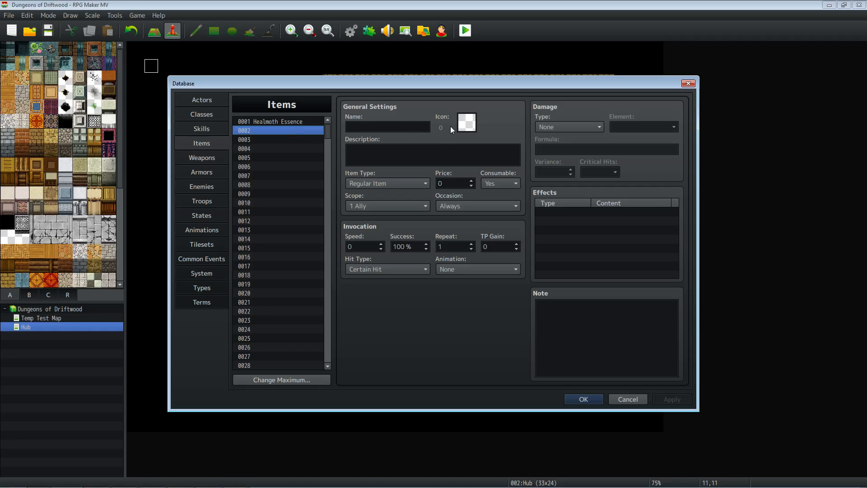
{"action": "double_click", "coordinate": [466, 121]}
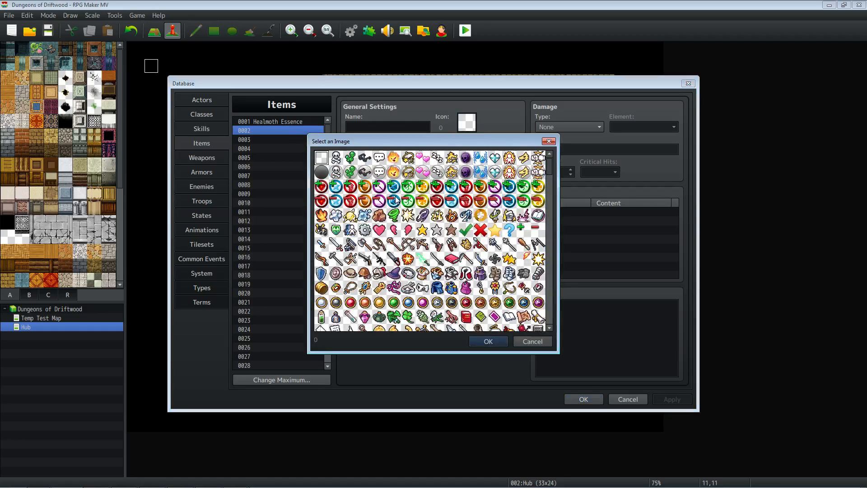
{"action": "left_click", "coordinate": [383, 230]}
{"action": "scroll", "coordinate": [434, 211], "scroll_direction": "down", "scroll_amount": 1}
{"action": "scroll", "coordinate": [430, 210], "scroll_direction": "up", "scroll_amount": 1}
{"action": "left_click", "coordinate": [527, 342]}
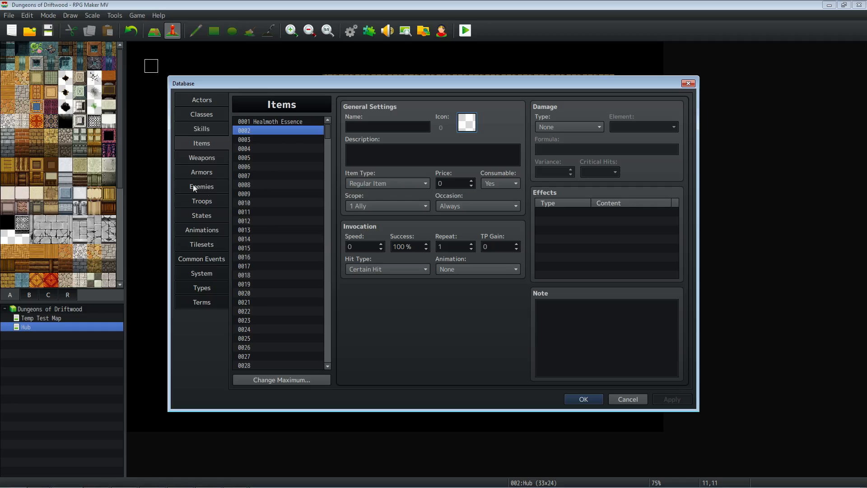
Rename element 11 to \i[84]Healing in the database types and apply the change.
{"action": "left_click", "coordinate": [201, 287]}
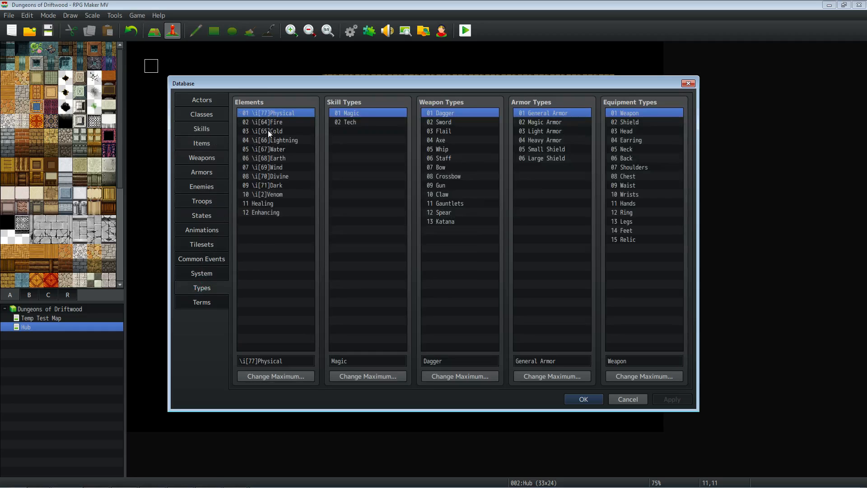
{"action": "left_click", "coordinate": [262, 203]}
{"action": "left_click", "coordinate": [257, 358]}
{"action": "type", "text": "\\"}
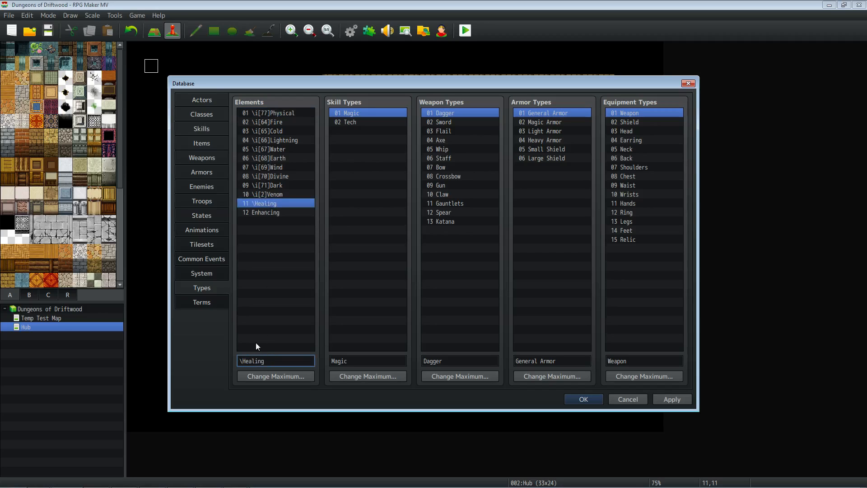
{"action": "type", "text": "i[84]"}
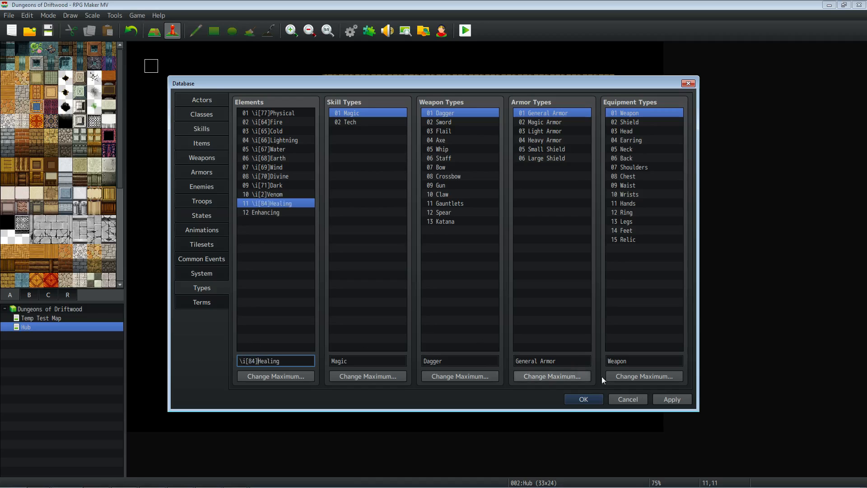
{"action": "left_click", "coordinate": [673, 400]}
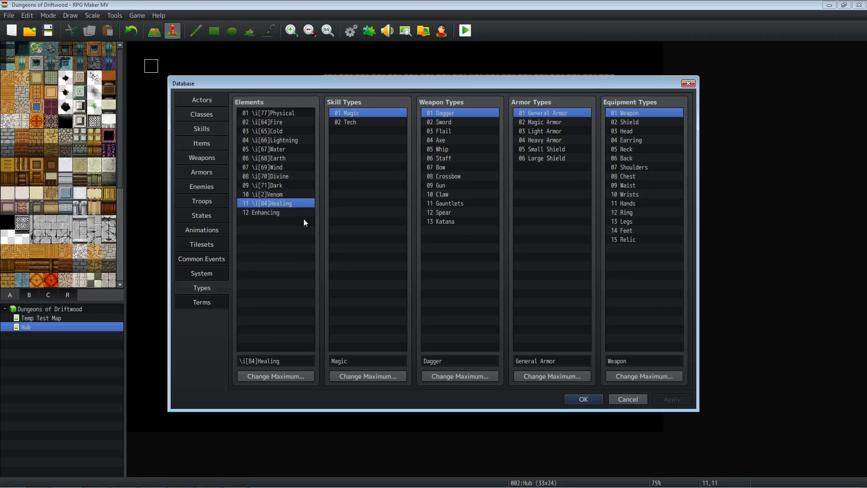
Look up a suitable icon index for the Enhancing element by assigning icon 73 to empty item 0002 and applying it.
{"action": "left_click", "coordinate": [268, 213]}
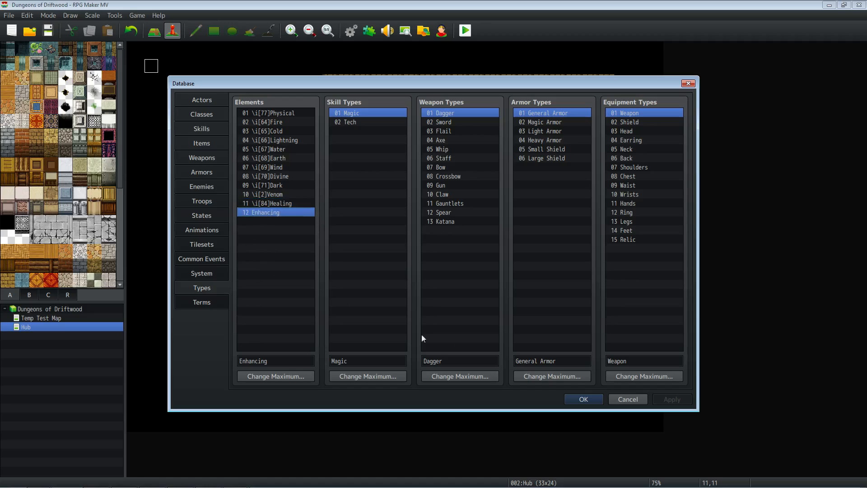
{"action": "left_click", "coordinate": [202, 143]}
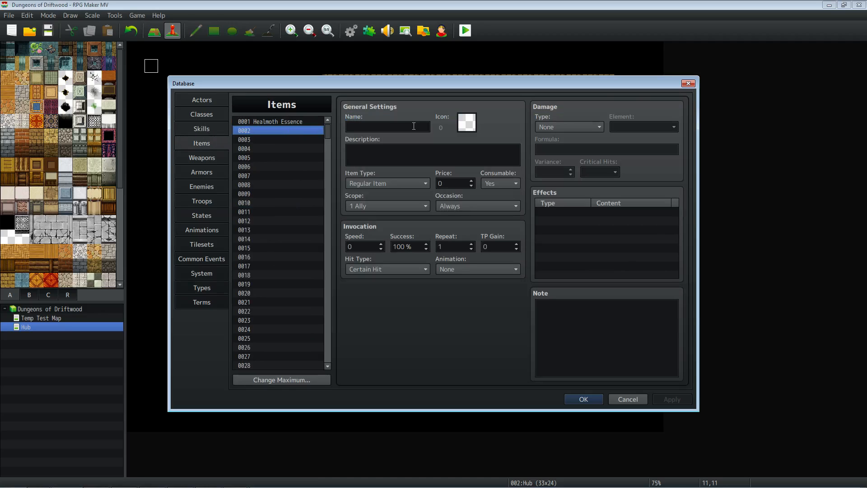
{"action": "double_click", "coordinate": [470, 125]}
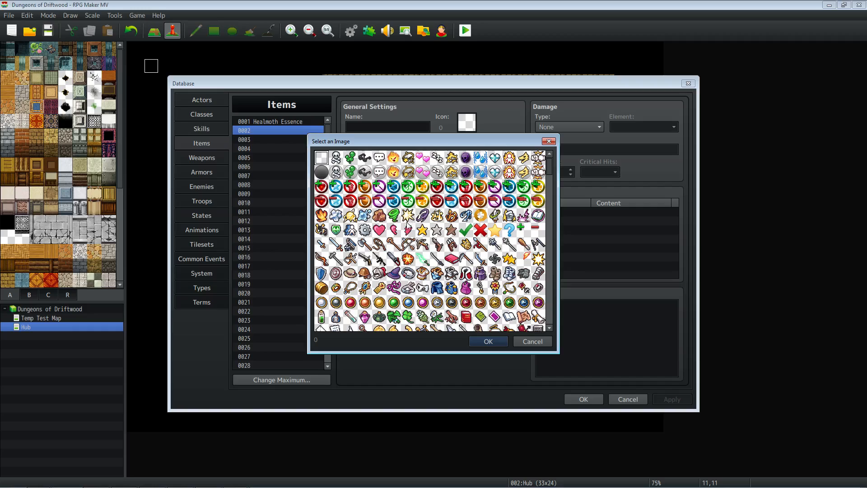
{"action": "left_click", "coordinate": [454, 221]}
{"action": "left_click", "coordinate": [438, 217]}
{"action": "left_click", "coordinate": [453, 218]}
{"action": "left_click", "coordinate": [466, 219]}
{"action": "left_click", "coordinate": [452, 220]}
{"action": "left_click", "coordinate": [467, 216]}
{"action": "left_click", "coordinate": [512, 175]}
{"action": "left_click", "coordinate": [453, 217]}
{"action": "left_click", "coordinate": [465, 216]}
{"action": "left_click", "coordinate": [449, 219]}
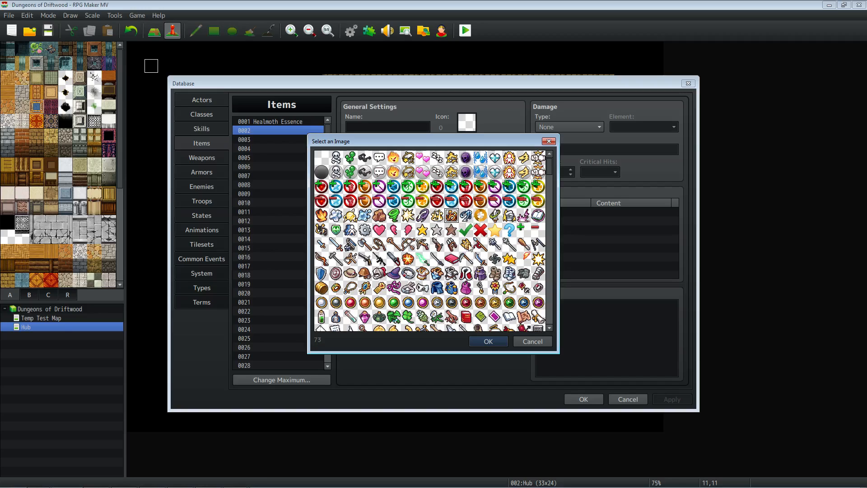
{"action": "left_click", "coordinate": [491, 340]}
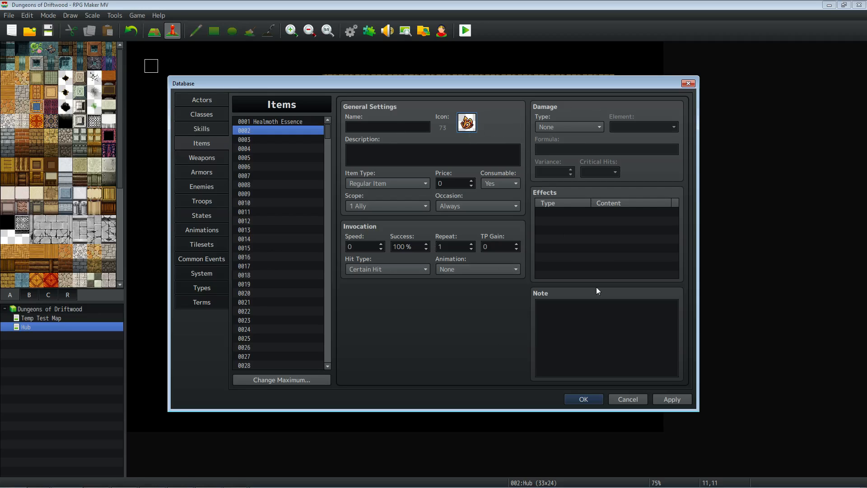
{"action": "left_click", "coordinate": [671, 395]}
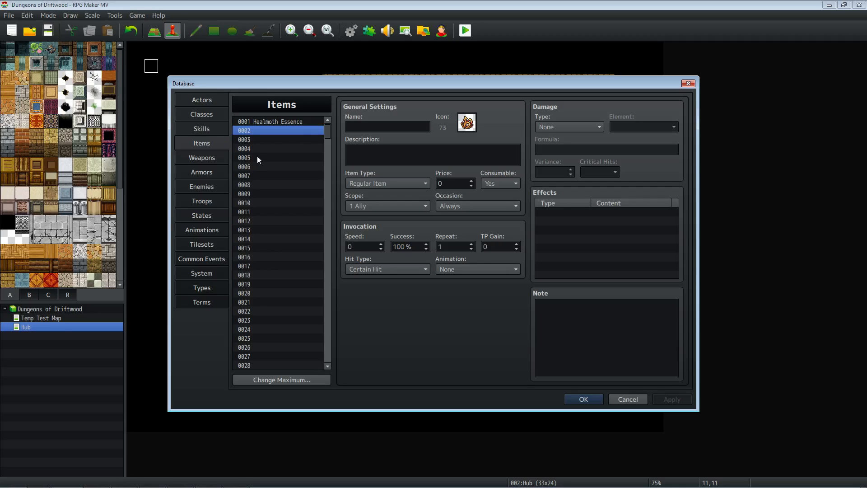
Reset item 0002's icon to the blank icon and apply the change.
{"action": "double_click", "coordinate": [468, 126]}
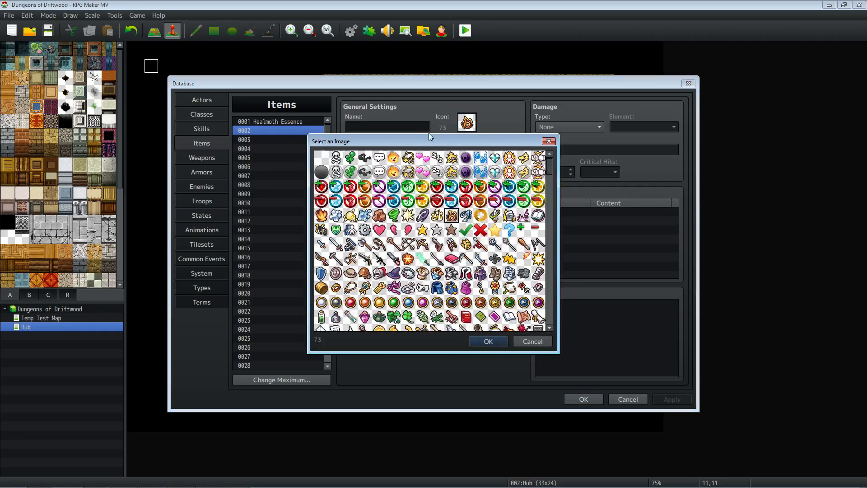
{"action": "left_click", "coordinate": [320, 157]}
{"action": "left_click", "coordinate": [485, 341]}
{"action": "left_click", "coordinate": [672, 399]}
Rename element 12 to \i[73]Enhancing in the database types, apply the change and close the database.
{"action": "left_click", "coordinate": [202, 286]}
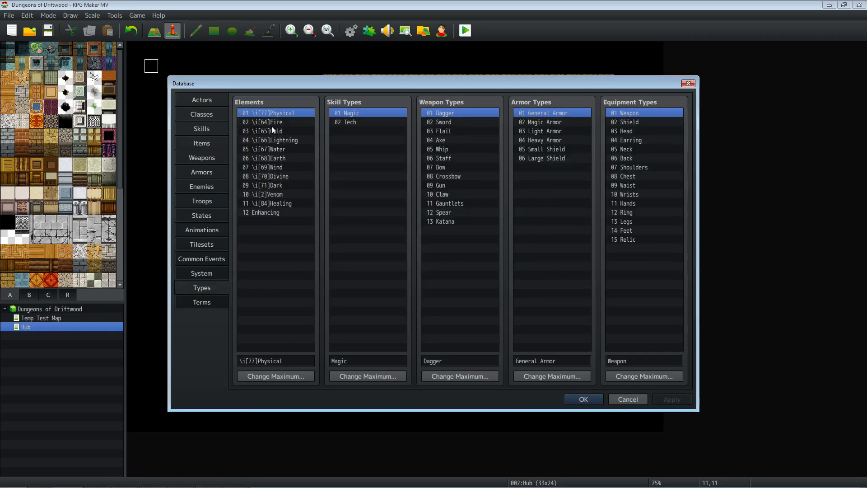
{"action": "left_click", "coordinate": [264, 213]}
{"action": "double_click", "coordinate": [248, 359]}
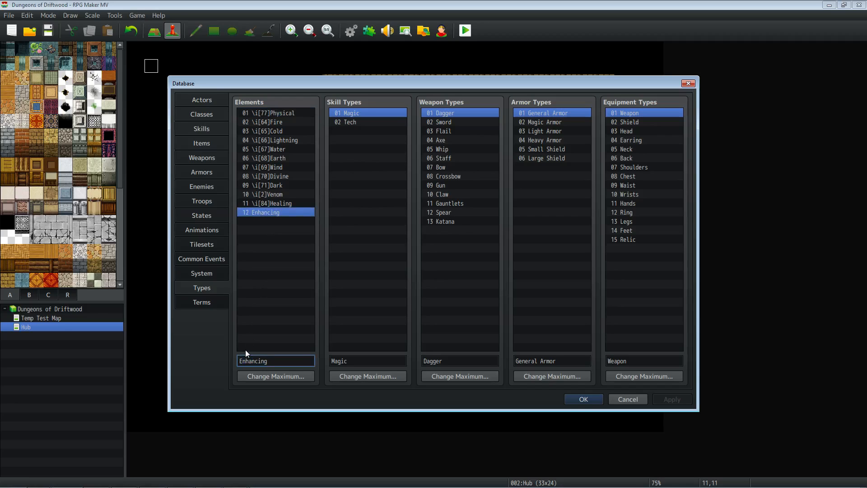
{"action": "type", "text": "\\i"}
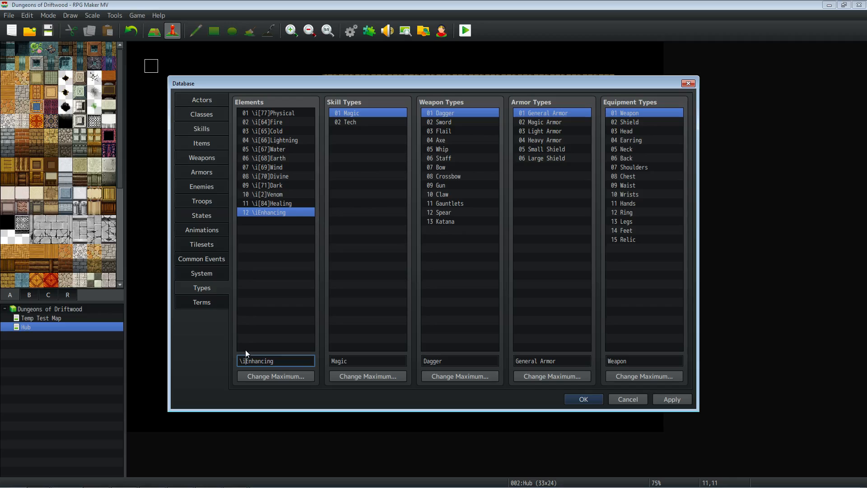
{"action": "type", "text": "["}
{"action": "type", "text": "73]"}
{"action": "type", "text": "["}
{"action": "left_click", "coordinate": [668, 400]}
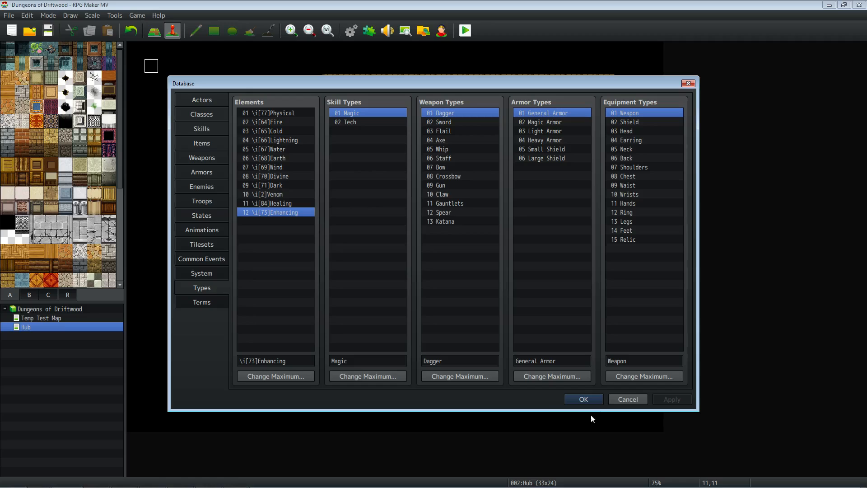
{"action": "left_click", "coordinate": [580, 399]}
Start a playtest, enter the Hub map and open the hero's status screen from the main menu.
{"action": "left_click", "coordinate": [462, 29]}
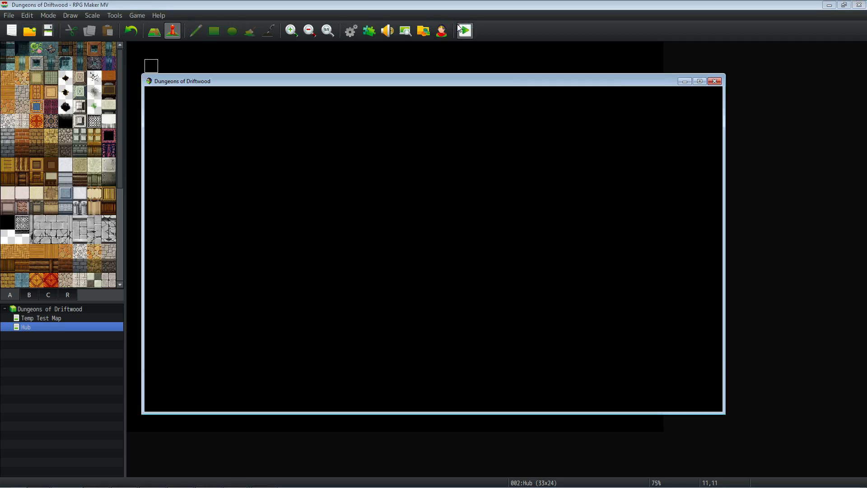
{"action": "key", "text": "Return"}
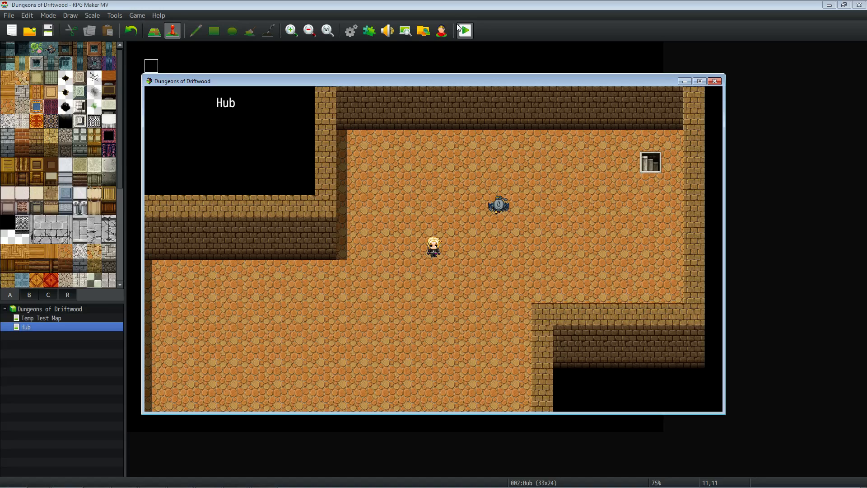
{"action": "key", "text": "Escape"}
{"action": "key", "text": "Down"}
{"action": "key", "text": "Down"}
{"action": "key", "text": "Down"}
{"action": "key", "text": "Return"}
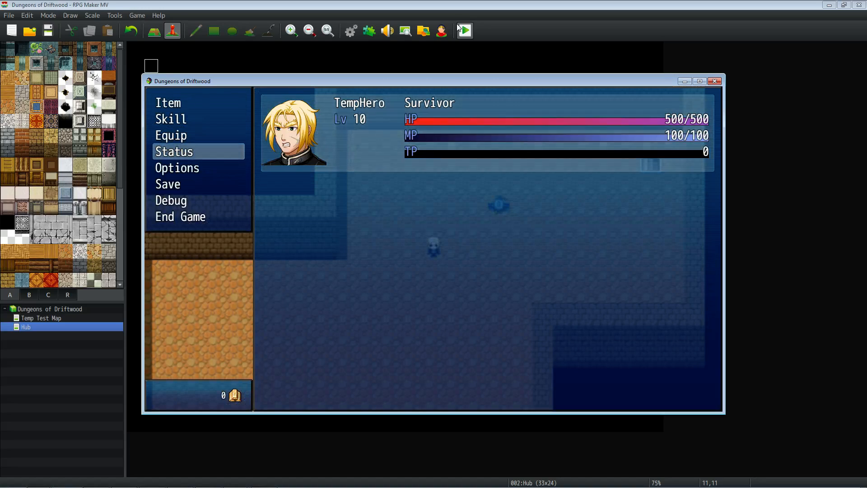
{"action": "key", "text": "Return"}
Go through the hero's status pages from General to Statistics to check how element and state names are displayed.
{"action": "key", "text": "Down"}
{"action": "key", "text": "Down"}
{"action": "key", "text": "Down"}
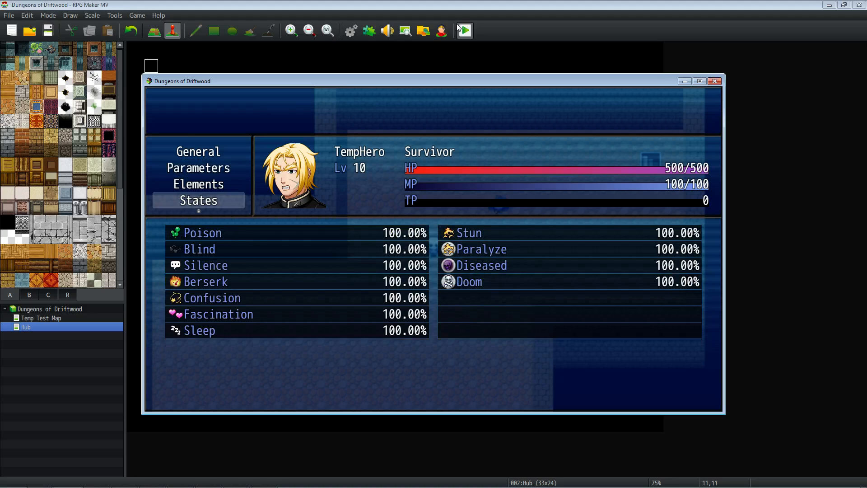
{"action": "key", "text": "Down"}
{"action": "key", "text": "Up"}
{"action": "key", "text": "Up"}
{"action": "key", "text": "Down"}
{"action": "key", "text": "Down"}
{"action": "key", "text": "Down"}
{"action": "key", "text": "Down"}
{"action": "key", "text": "Up"}
{"action": "key", "text": "Down"}
{"action": "key", "text": "Down"}
{"action": "key", "text": "Up"}
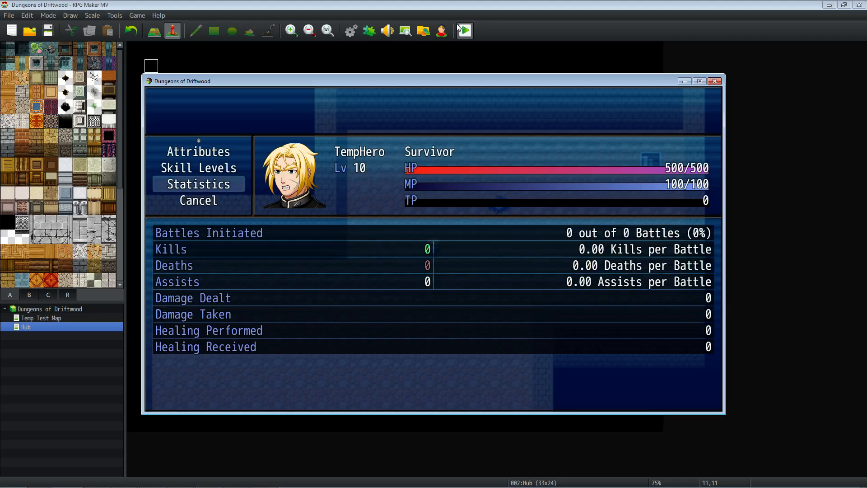
Review the Parameters, Skill Levels, States and Elements status pages for icons beside the names, and close the playtest.
{"action": "key", "text": "Up"}
{"action": "key", "text": "Up"}
{"action": "key", "text": "Up"}
{"action": "key", "text": "Up"}
{"action": "key", "text": "Up"}
{"action": "key", "text": "Up"}
{"action": "key", "text": "Up"}
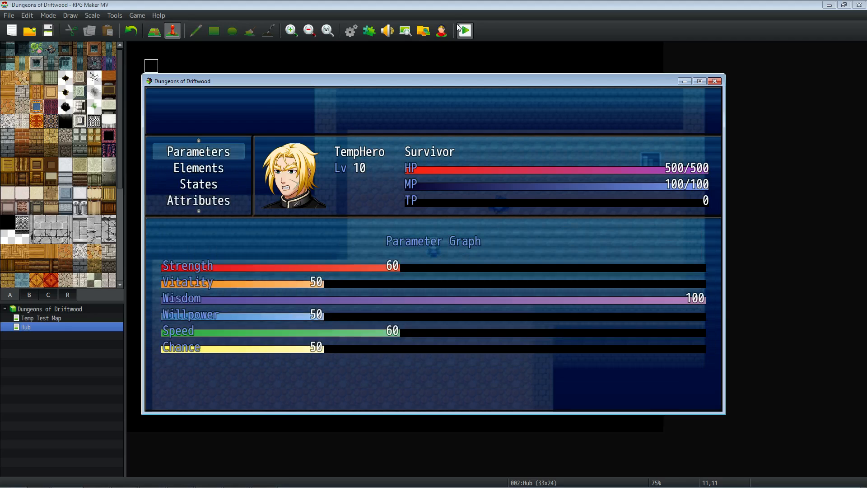
{"action": "key", "text": "Down"}
{"action": "key", "text": "Up"}
{"action": "key", "text": "Up"}
{"action": "key", "text": "Up"}
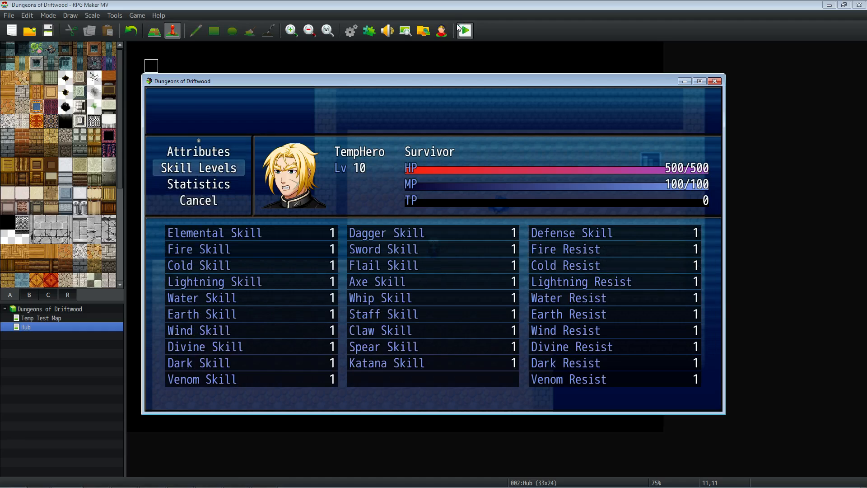
{"action": "key", "text": "Up"}
{"action": "key", "text": "Up"}
{"action": "key", "text": "Up"}
{"action": "key", "text": "Down"}
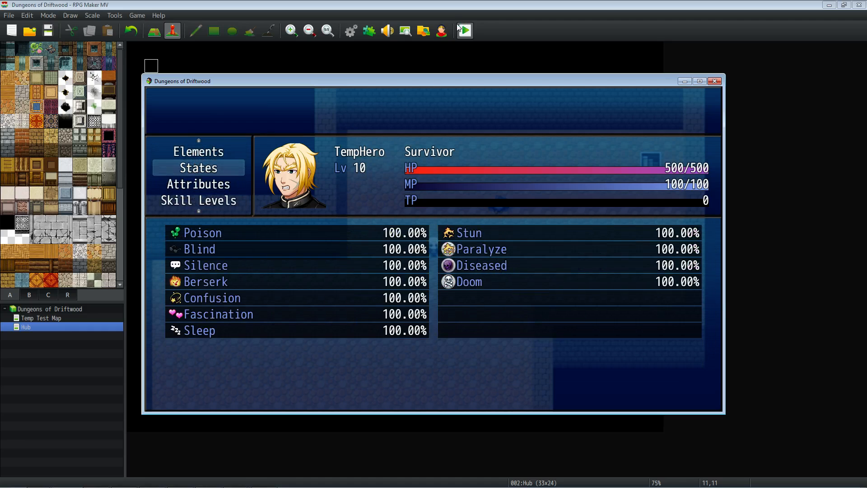
{"action": "key", "text": "Up"}
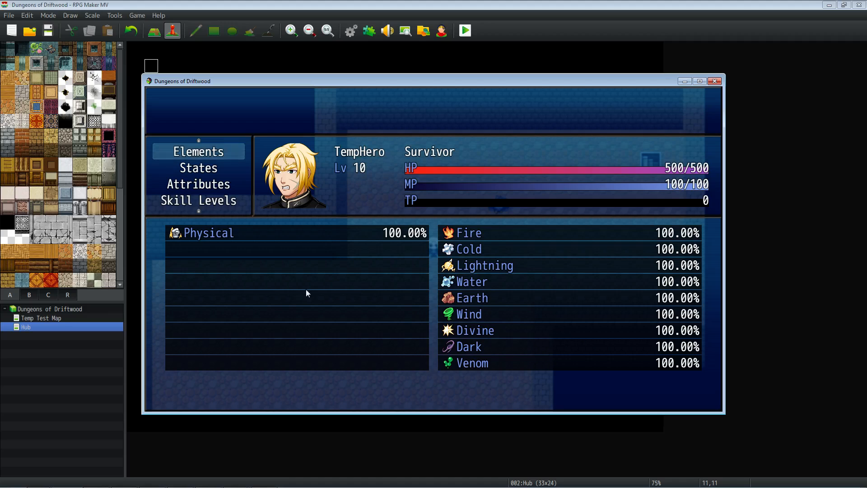
{"action": "left_click", "coordinate": [715, 82]}
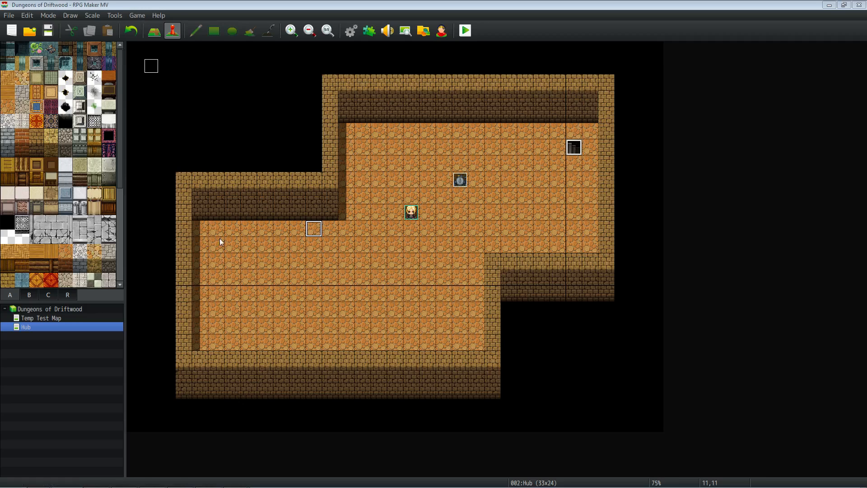
Examine the Elements section of the YEP_StatusMenuCore plugin parameters, including Element Column 1 and Element Column 2.
{"action": "left_click", "coordinate": [369, 31]}
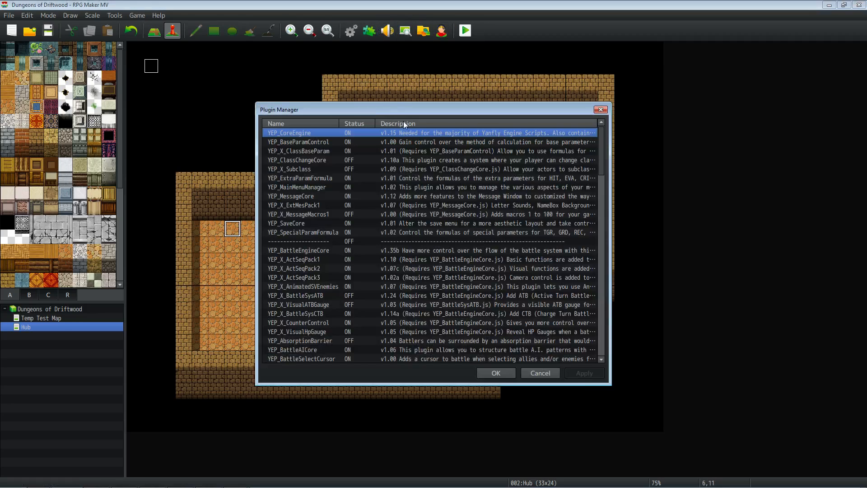
{"action": "left_click_drag", "start_coordinate": [599, 153], "coordinate": [604, 239]}
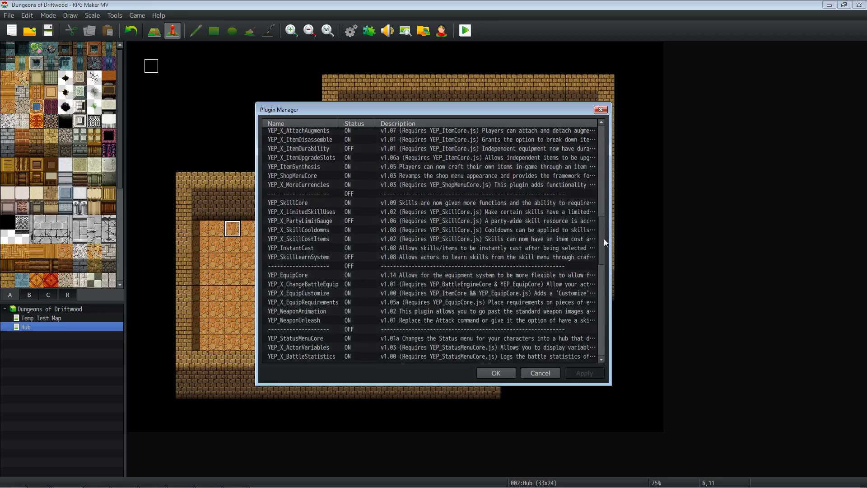
{"action": "double_click", "coordinate": [304, 338]}
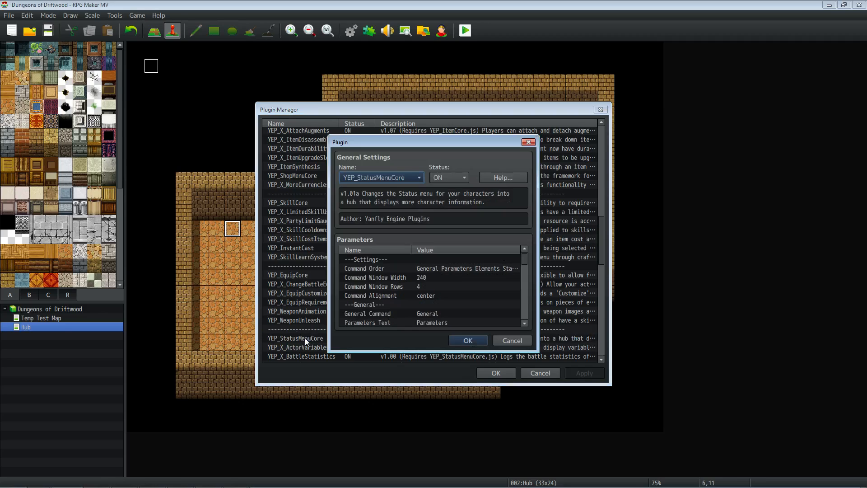
{"action": "scroll", "coordinate": [524, 262], "scroll_direction": "down", "scroll_amount": 6}
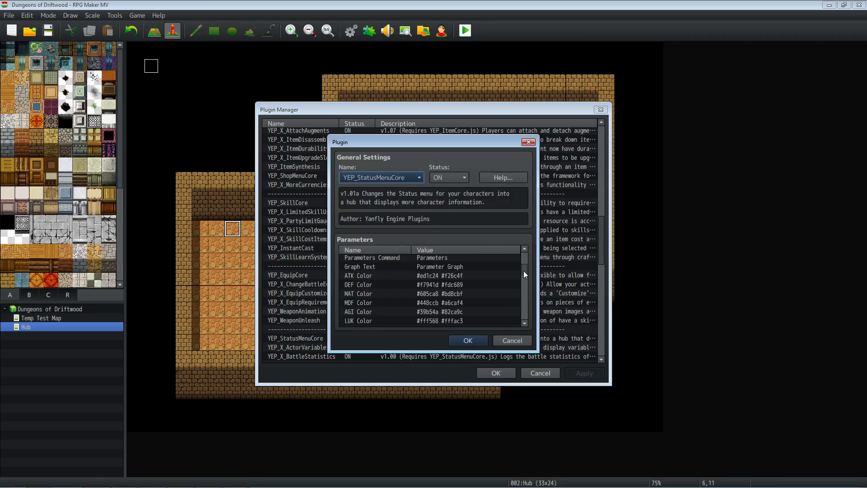
{"action": "scroll", "coordinate": [466, 288], "scroll_direction": "down", "scroll_amount": 3}
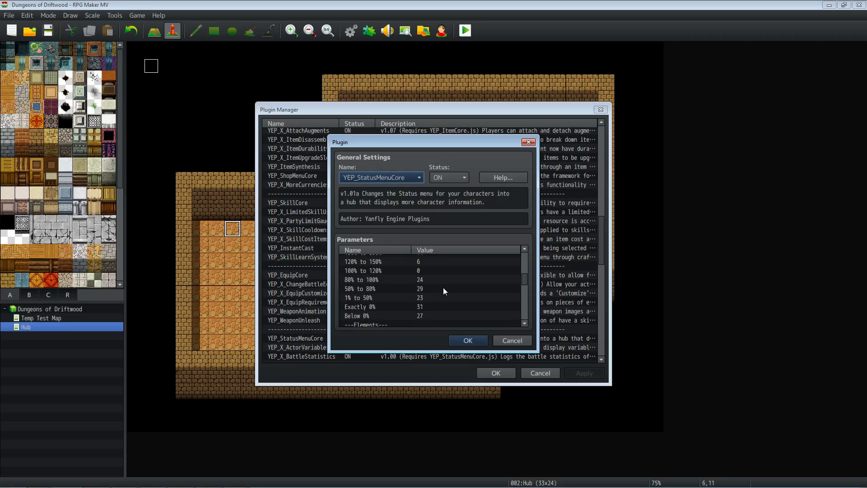
{"action": "scroll", "coordinate": [420, 299], "scroll_direction": "down", "scroll_amount": 1}
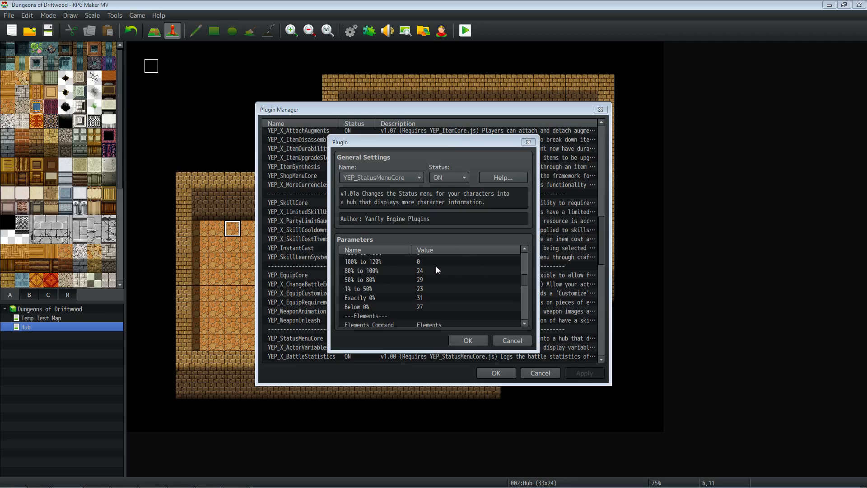
{"action": "scroll", "coordinate": [429, 279], "scroll_direction": "down", "scroll_amount": 1}
{"action": "scroll", "coordinate": [422, 281], "scroll_direction": "down", "scroll_amount": 1}
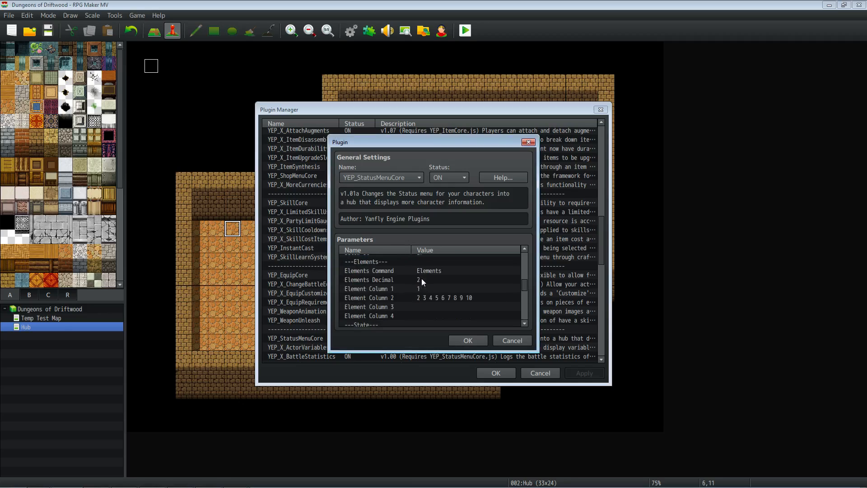
{"action": "left_click", "coordinate": [388, 262]}
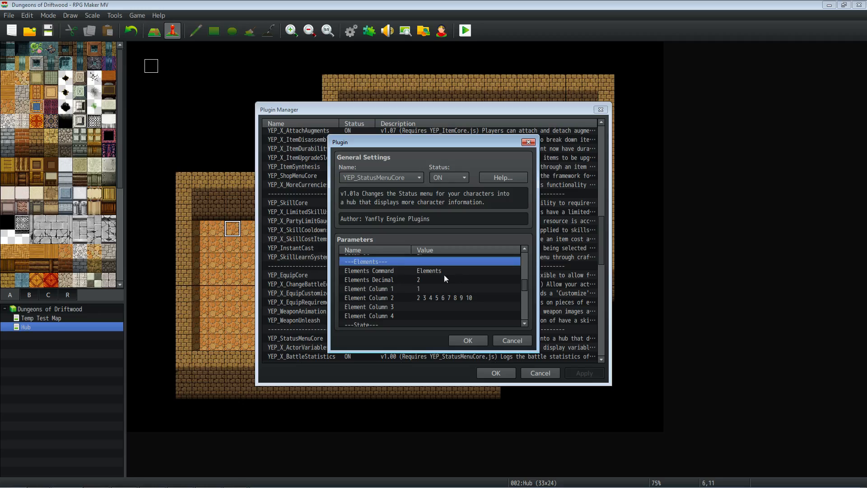
{"action": "left_click", "coordinate": [410, 289]}
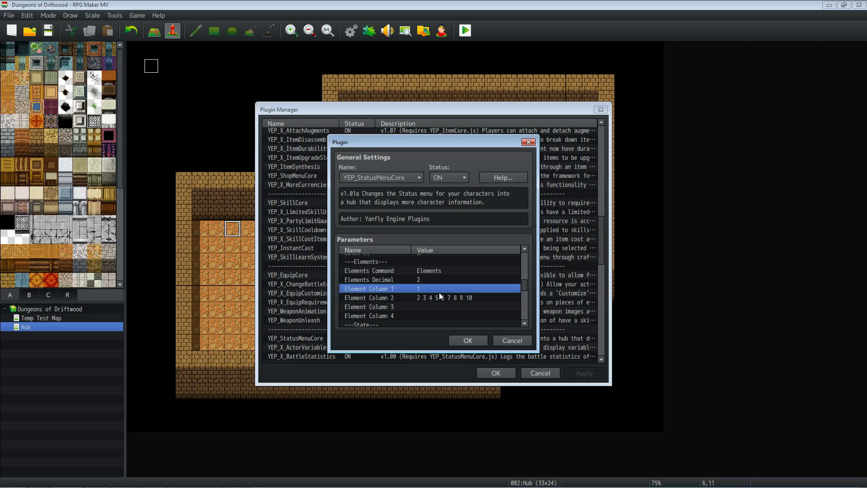
{"action": "left_click", "coordinate": [418, 299]}
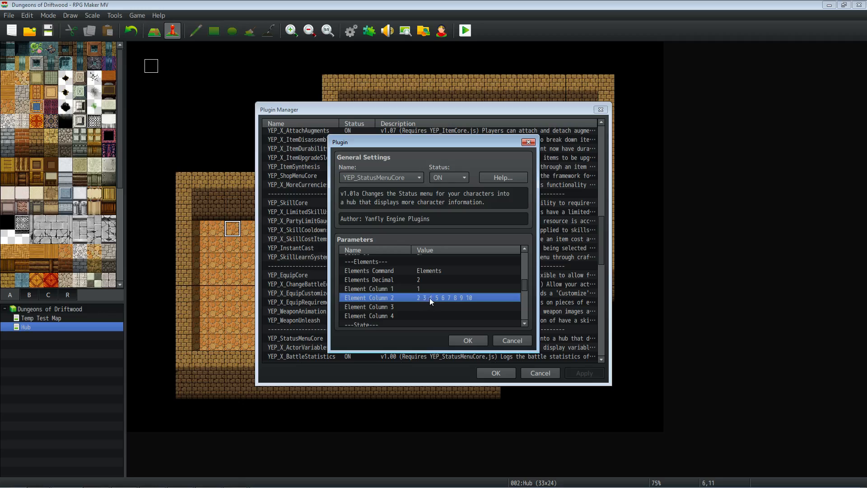
Inspect the list of element IDs in the Element Column 2 parameter and return to Element Column 1.
{"action": "double_click", "coordinate": [469, 299]}
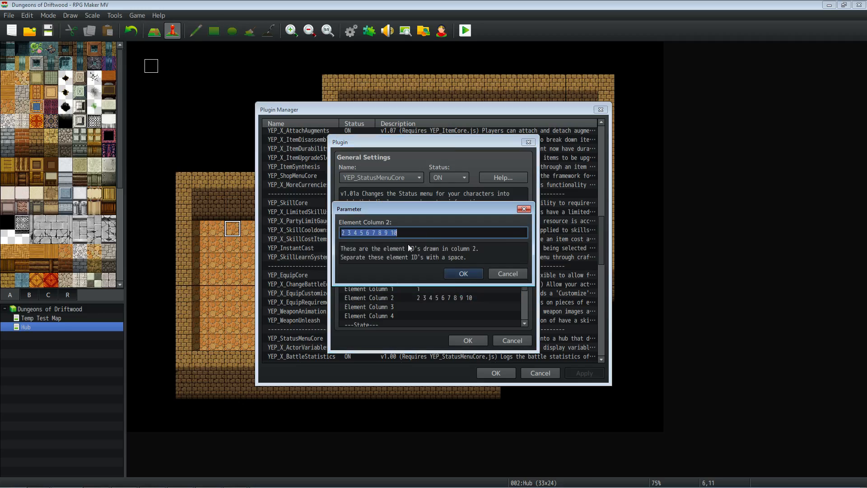
{"action": "left_click", "coordinate": [391, 234]}
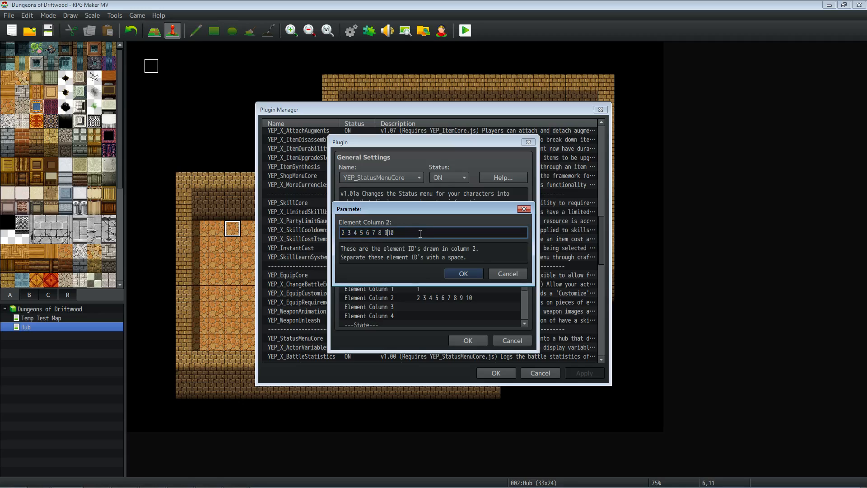
{"action": "left_click", "coordinate": [453, 269]}
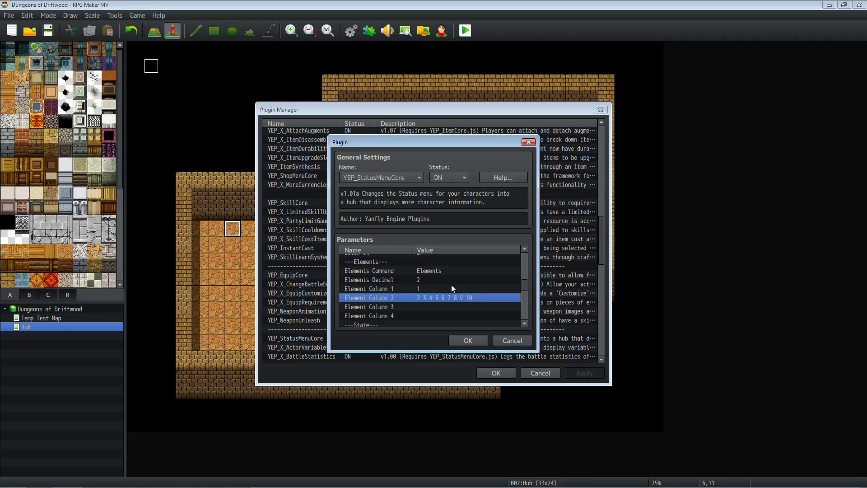
{"action": "left_click", "coordinate": [437, 289]}
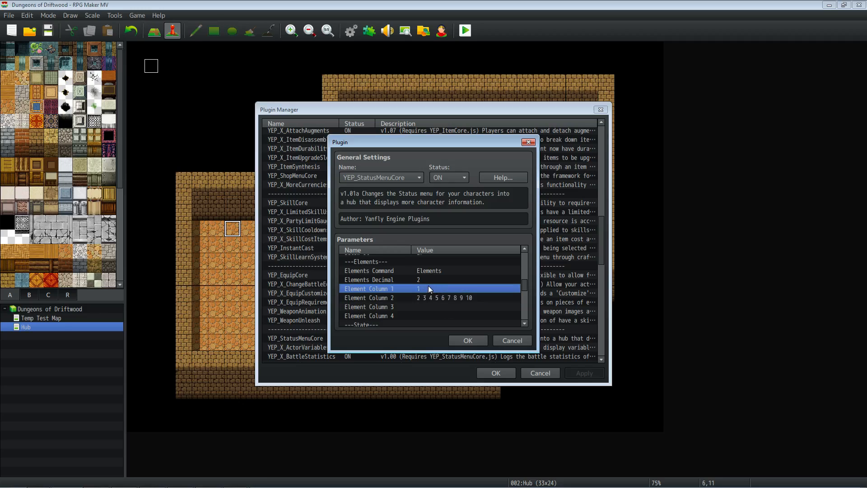
Set Element Column 1 of the YEP_StatusMenuCore plugin to element IDs 1 11 12 and save the plugin settings.
{"action": "double_click", "coordinate": [428, 287]}
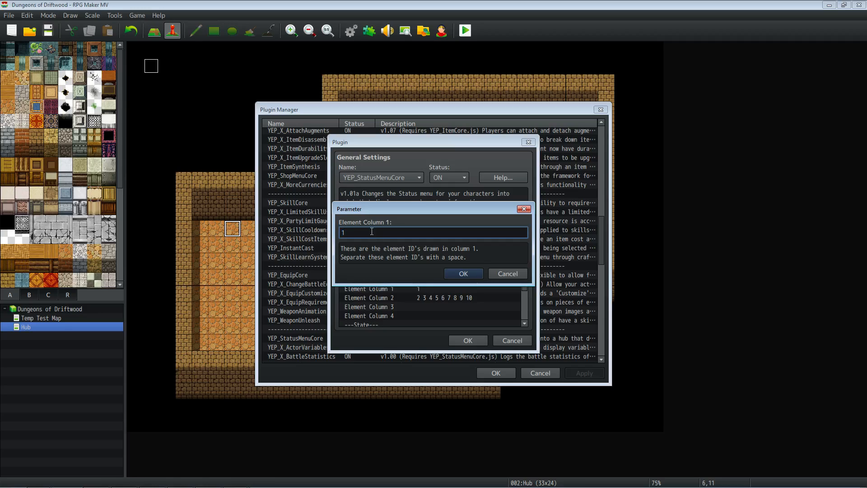
{"action": "type", "text": "11 12"}
{"action": "left_click", "coordinate": [464, 272]}
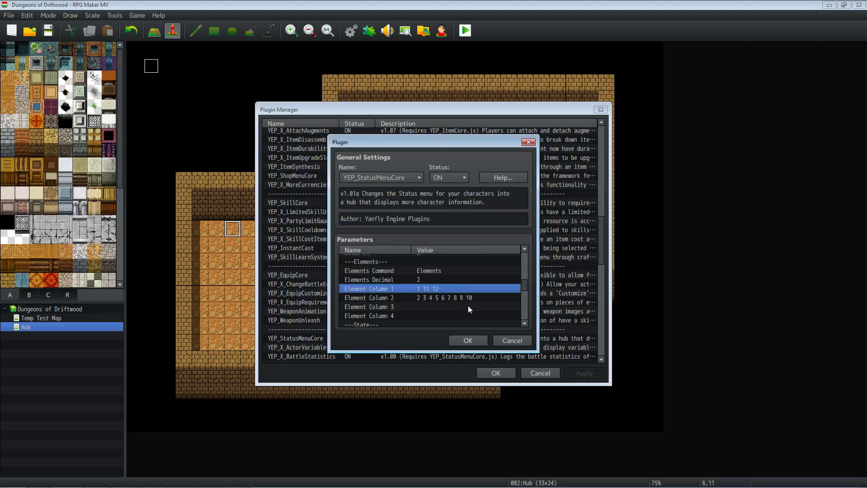
{"action": "left_click", "coordinate": [468, 340]}
{"action": "left_click", "coordinate": [494, 371]}
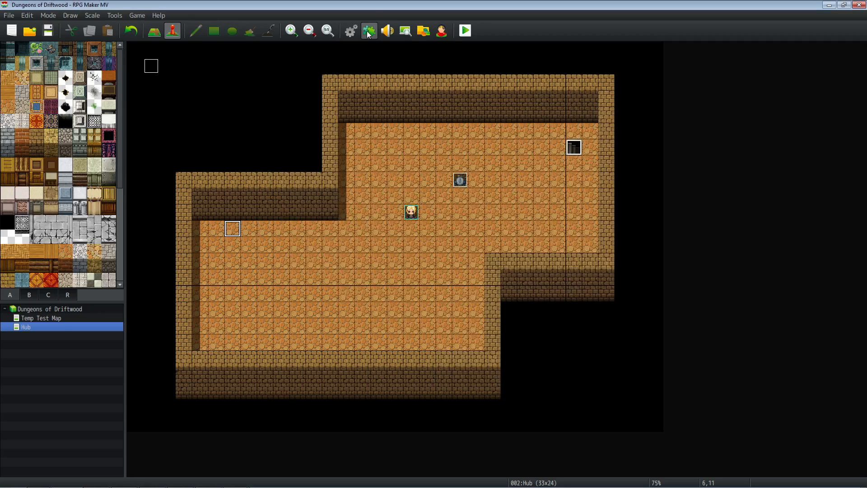
Check the IDs of the Healing and Enhancing elements in the database's element list and close the database.
{"action": "key", "text": "F9"}
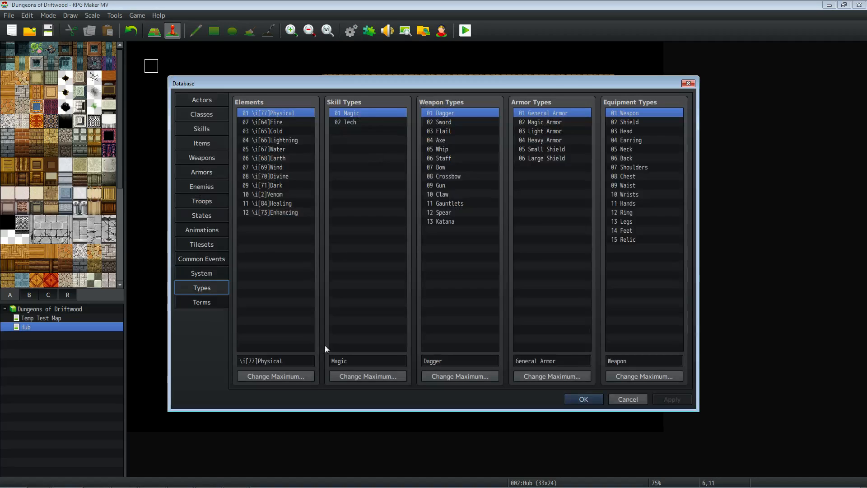
{"action": "left_click", "coordinate": [249, 195]}
{"action": "left_click", "coordinate": [275, 213]}
{"action": "left_click", "coordinate": [574, 398]}
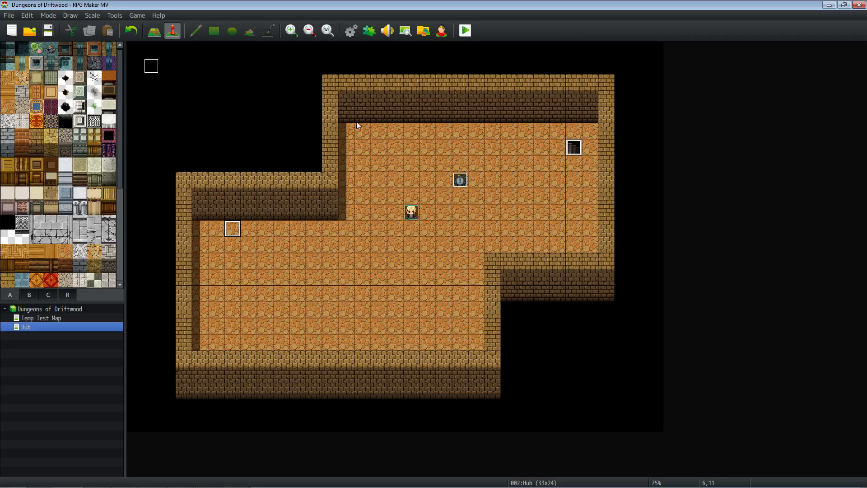
Playtest the game, inspect both element columns on the hero's Elements status page, and close the playtest.
{"action": "left_click", "coordinate": [464, 32]}
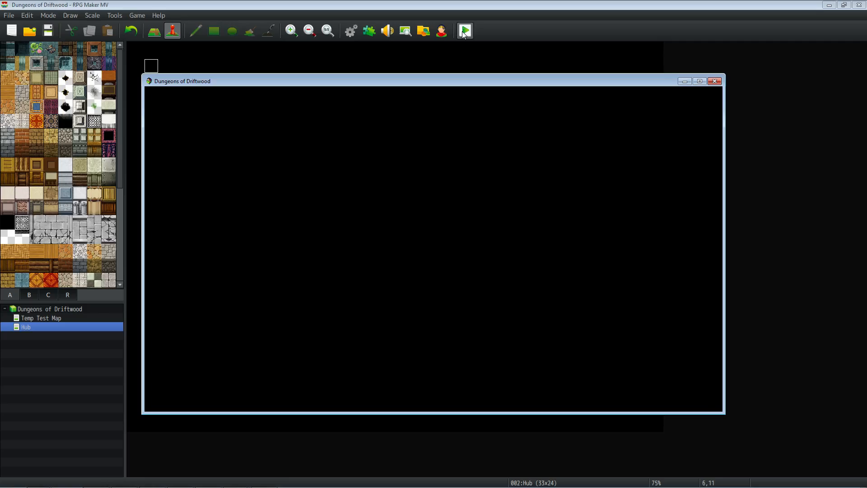
{"action": "key", "text": "Return"}
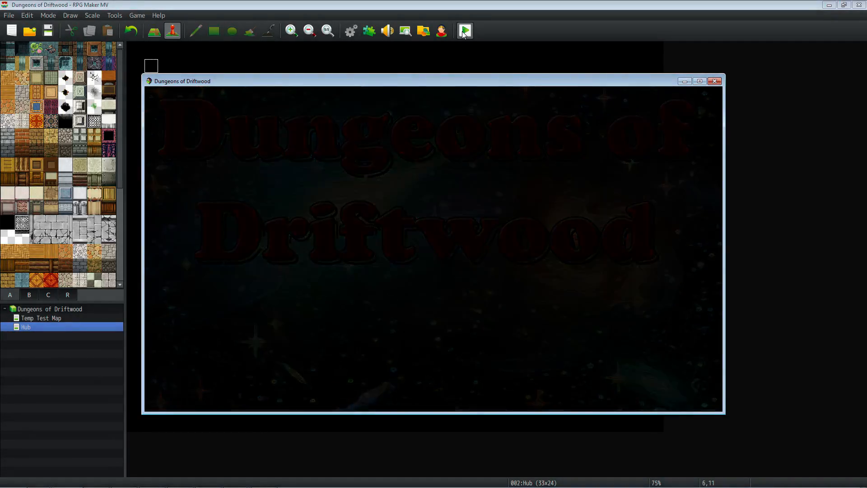
{"action": "key", "text": "Escape"}
{"action": "key", "text": "Down"}
{"action": "key", "text": "Down"}
{"action": "key", "text": "Down"}
{"action": "key", "text": "Return"}
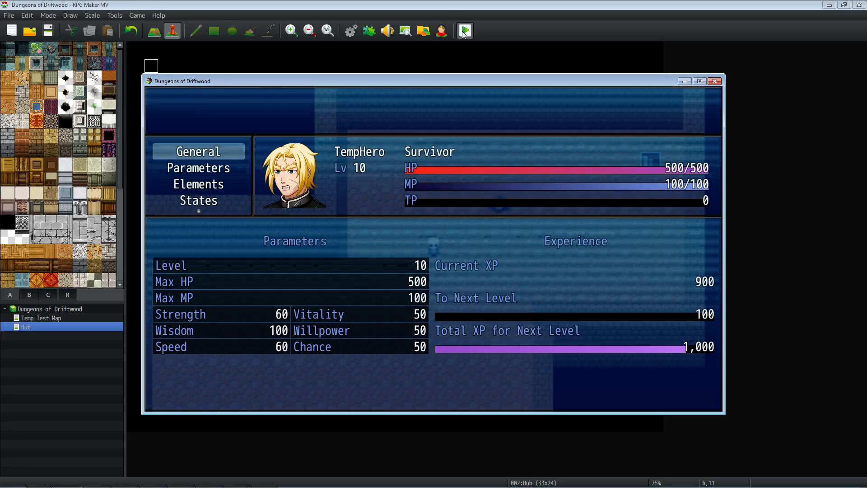
{"action": "key", "text": "Down"}
{"action": "key", "text": "Down"}
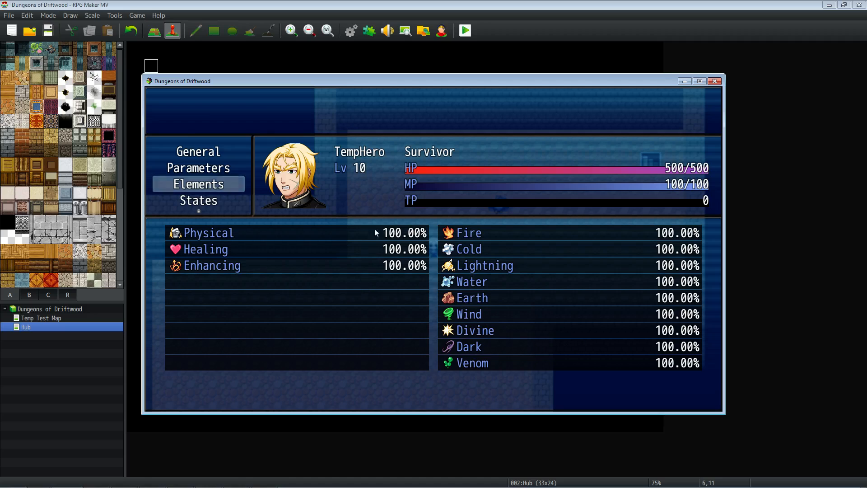
{"action": "left_click", "coordinate": [717, 83]}
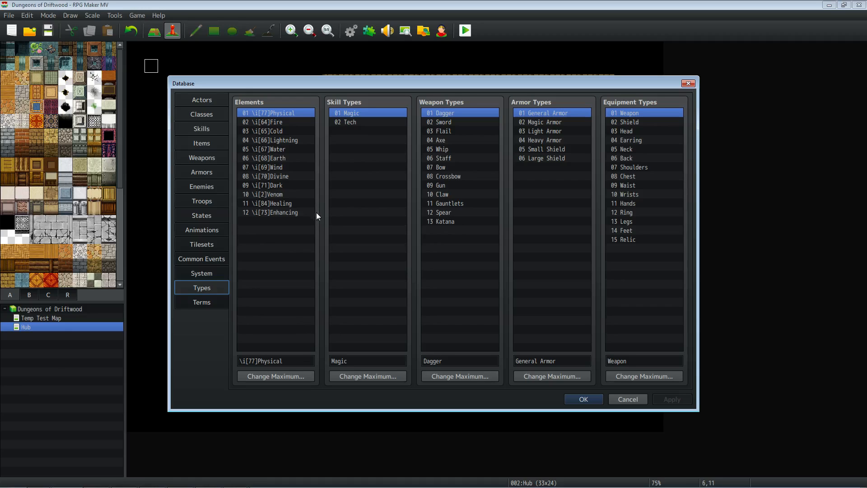
Compare the Healmoth and Rock Sprite enemies in the database, including their drop items and traits.
{"action": "left_click", "coordinate": [210, 172]}
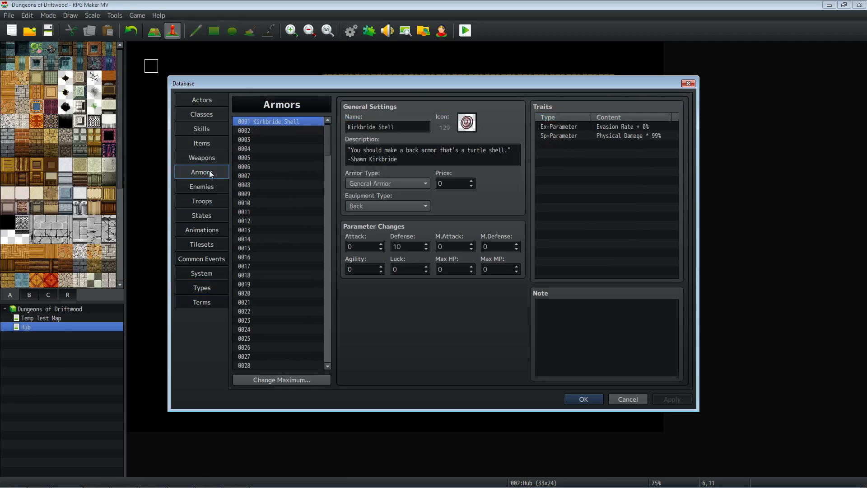
{"action": "left_click", "coordinate": [207, 191]}
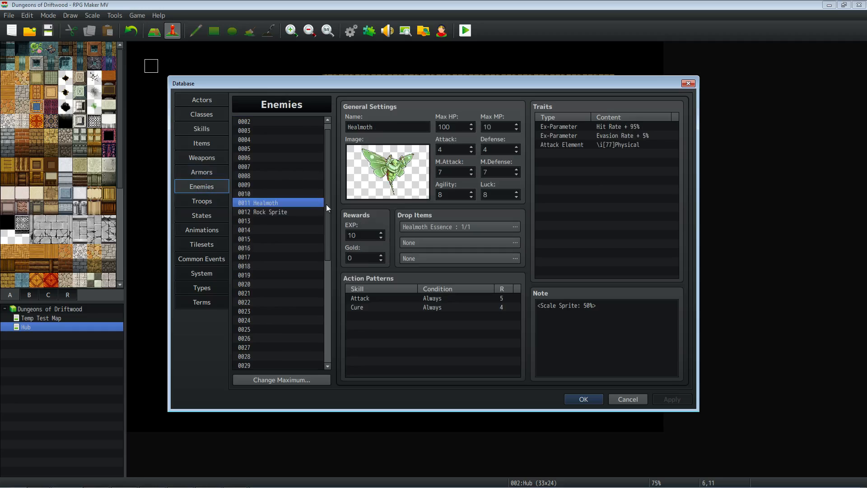
{"action": "left_click", "coordinate": [296, 213]}
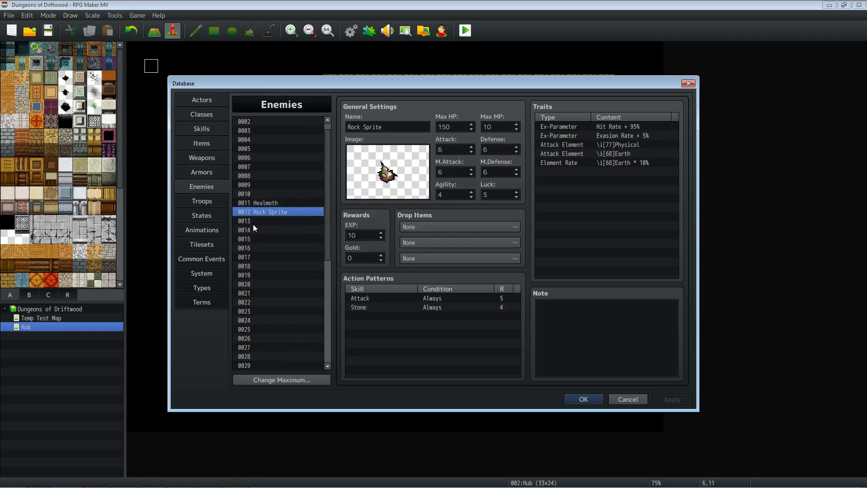
{"action": "left_click", "coordinate": [265, 202]}
{"action": "left_click", "coordinate": [267, 211]}
{"action": "left_click", "coordinate": [271, 202]}
{"action": "left_click", "coordinate": [272, 212]}
Duplicate the Healmoth Essence item into the empty item slot 0002.
{"action": "left_click", "coordinate": [221, 143]}
{"action": "left_click", "coordinate": [297, 123]}
{"action": "right_click", "coordinate": [297, 121]}
{"action": "left_click", "coordinate": [315, 127]}
{"action": "left_click", "coordinate": [278, 131]}
{"action": "right_click", "coordinate": [278, 131]}
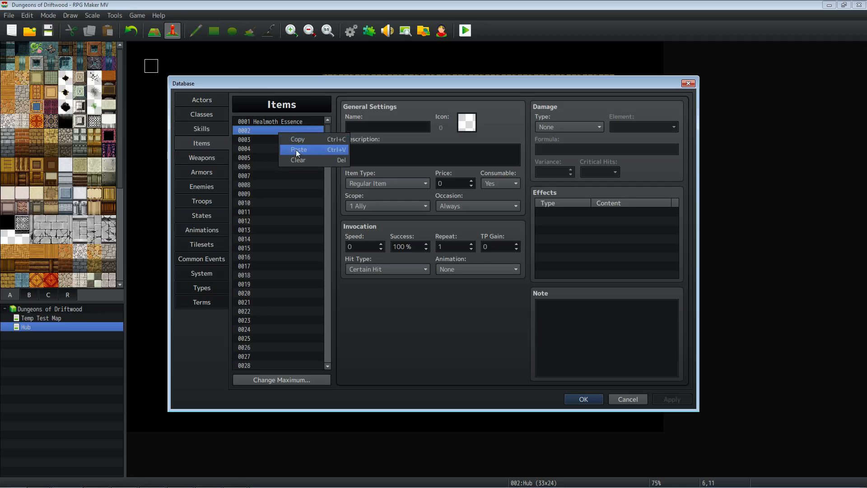
{"action": "left_click", "coordinate": [294, 142]}
{"action": "left_click", "coordinate": [267, 122]}
{"action": "left_click", "coordinate": [278, 131]}
Rename item 0002 to Earth Sprite Essence.
{"action": "triple_click", "coordinate": [358, 128]}
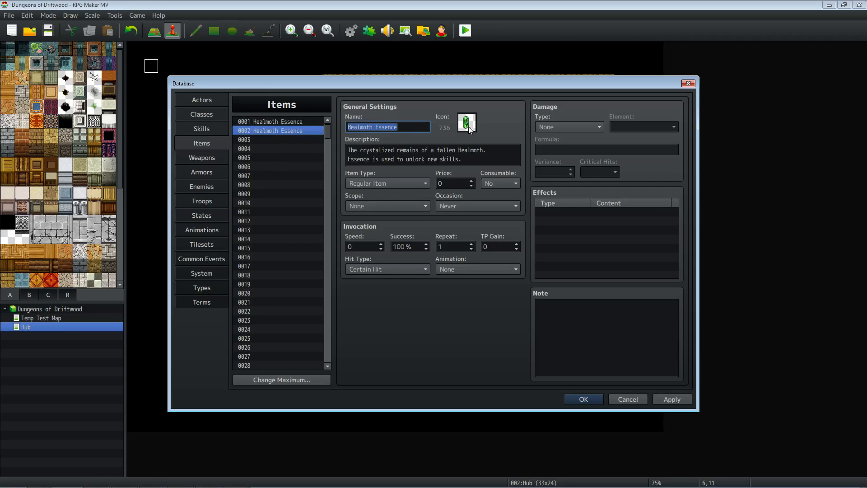
{"action": "left_click", "coordinate": [358, 128]}
{"action": "double_click", "coordinate": [358, 128]}
{"action": "type", "text": "Earth Sprite"}
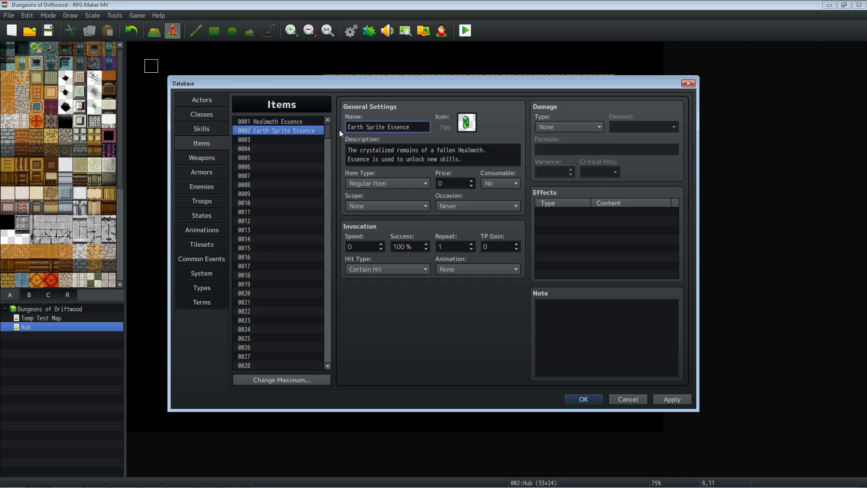
Replace Healmoth with Earth Sprite in the description of the Earth Sprite Essence item.
{"action": "left_click", "coordinate": [473, 154]}
{"action": "left_click_drag", "start_coordinate": [483, 151], "coordinate": [460, 152]}
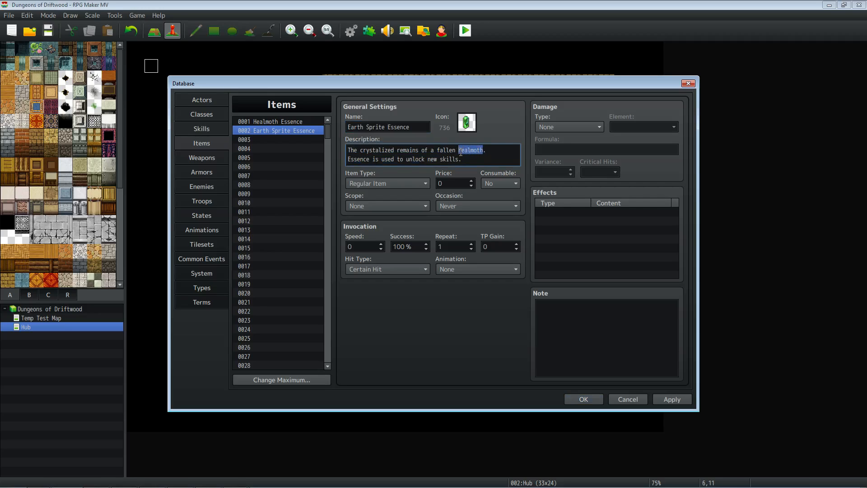
{"action": "type", "text": "Heal"}
{"action": "key", "text": "BackSpace"}
{"action": "key", "text": "BackSpace"}
{"action": "key", "text": "BackSpace"}
{"action": "type", "text": "Earth Sprite"}
{"action": "left_click", "coordinate": [483, 163]}
Compare the Healmoth Essence and Earth Sprite Essence items and apply the database changes.
{"action": "left_click", "coordinate": [280, 121]}
{"action": "left_click", "coordinate": [278, 132]}
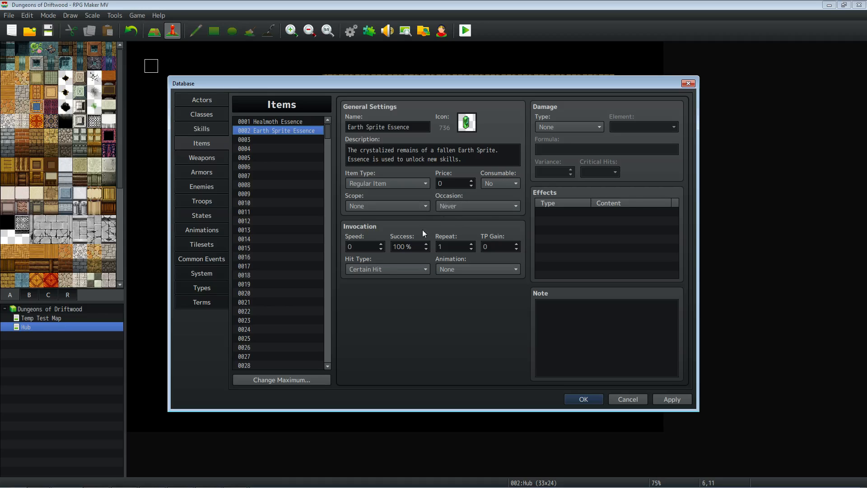
{"action": "left_click", "coordinate": [283, 121]}
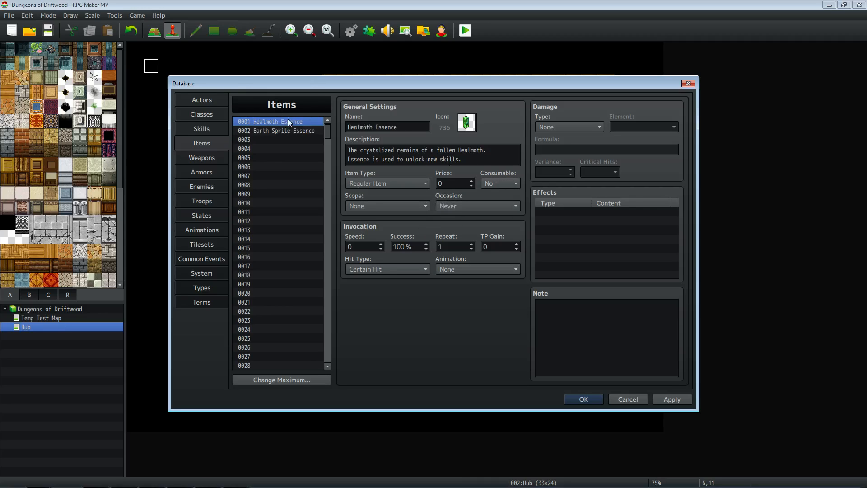
{"action": "left_click", "coordinate": [285, 130]}
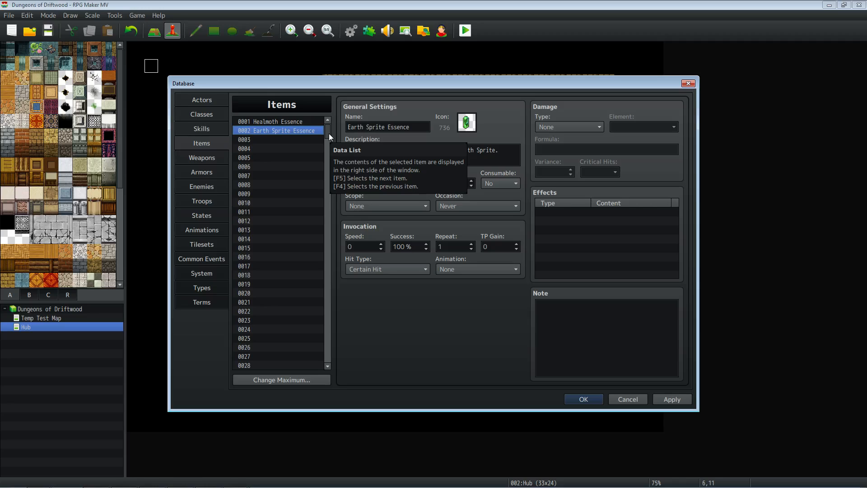
{"action": "left_click", "coordinate": [686, 400]}
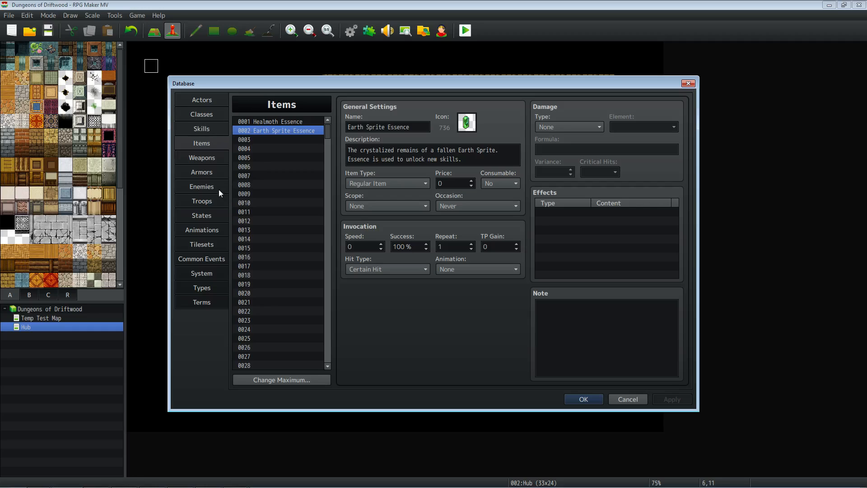
Set the Rock Sprite enemy's first drop item to Earth Sprite Essence with a 1/1 probability.
{"action": "left_click", "coordinate": [204, 186]}
{"action": "double_click", "coordinate": [420, 226]}
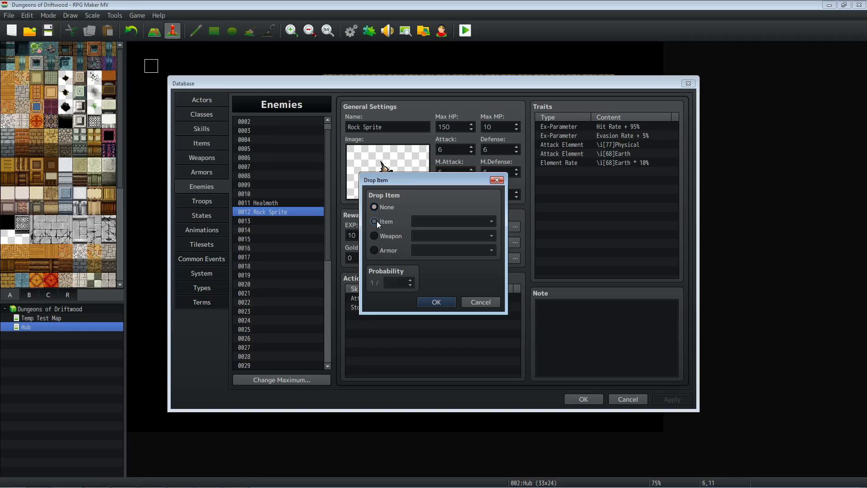
{"action": "left_click", "coordinate": [377, 221]}
{"action": "left_click", "coordinate": [442, 220]}
{"action": "left_click", "coordinate": [440, 241]}
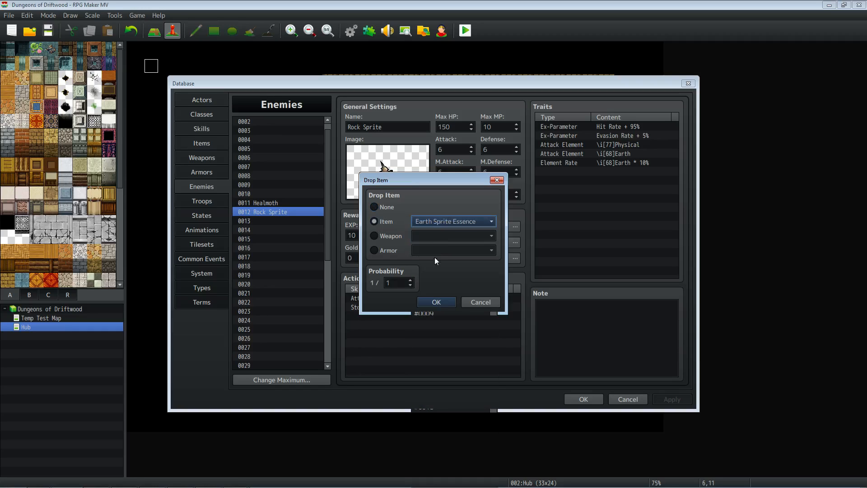
{"action": "left_click", "coordinate": [432, 299]}
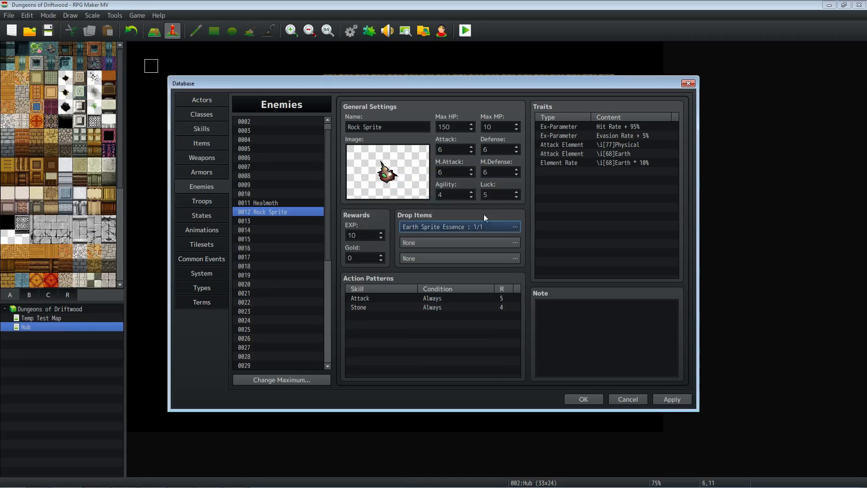
Compare the Rock Sprite enemy's settings with the Healmoth's and save the database.
{"action": "left_click", "coordinate": [538, 313]}
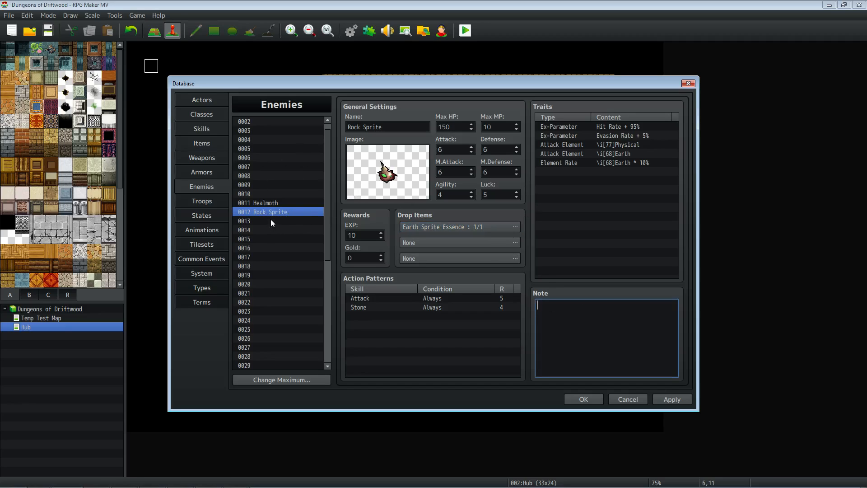
{"action": "left_click", "coordinate": [280, 205]}
{"action": "left_click", "coordinate": [280, 213]}
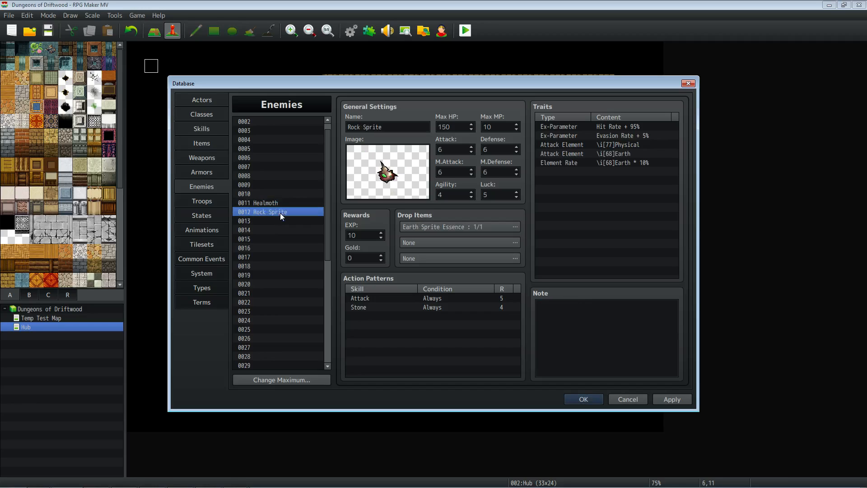
{"action": "left_click", "coordinate": [280, 203]}
{"action": "left_click", "coordinate": [280, 211]}
{"action": "left_click", "coordinate": [282, 202]}
{"action": "left_click", "coordinate": [280, 212]}
{"action": "left_click", "coordinate": [583, 399]}
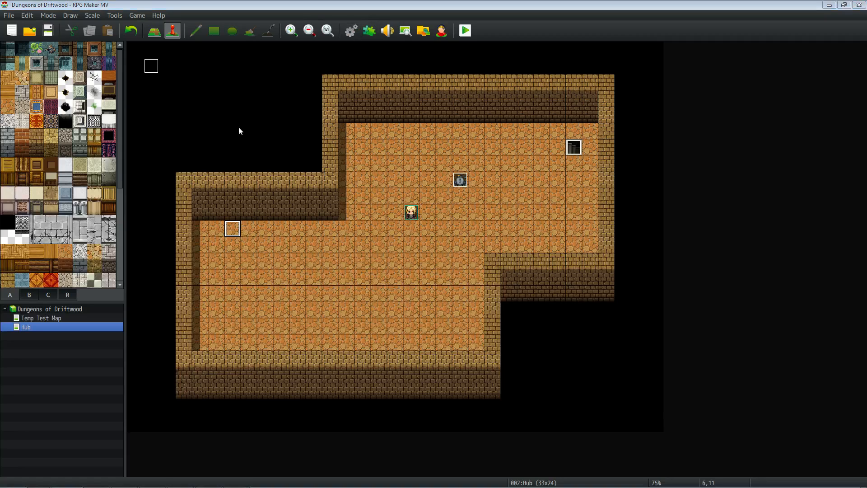
Open the audio selection for the battle music in the database's system settings.
{"action": "key", "text": "F9"}
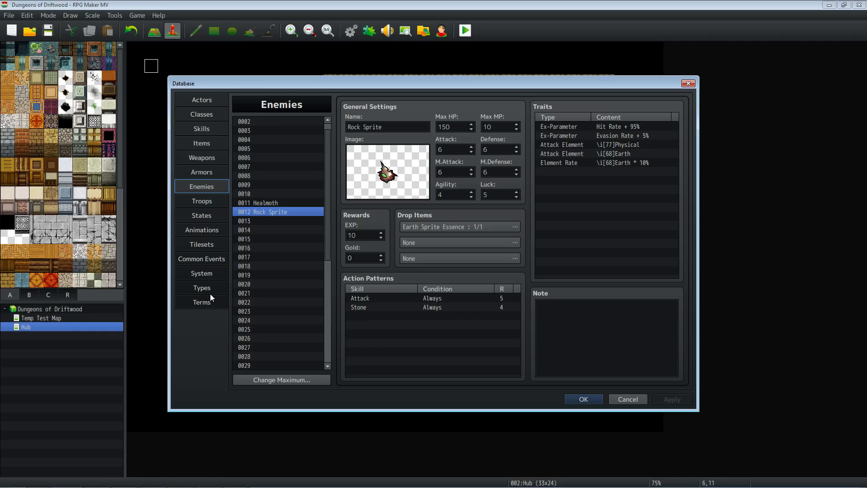
{"action": "left_click", "coordinate": [205, 272]}
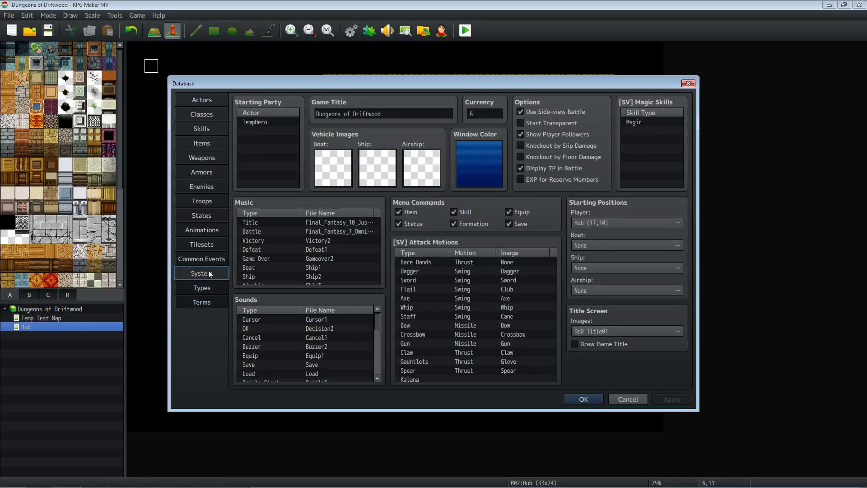
{"action": "double_click", "coordinate": [345, 229]}
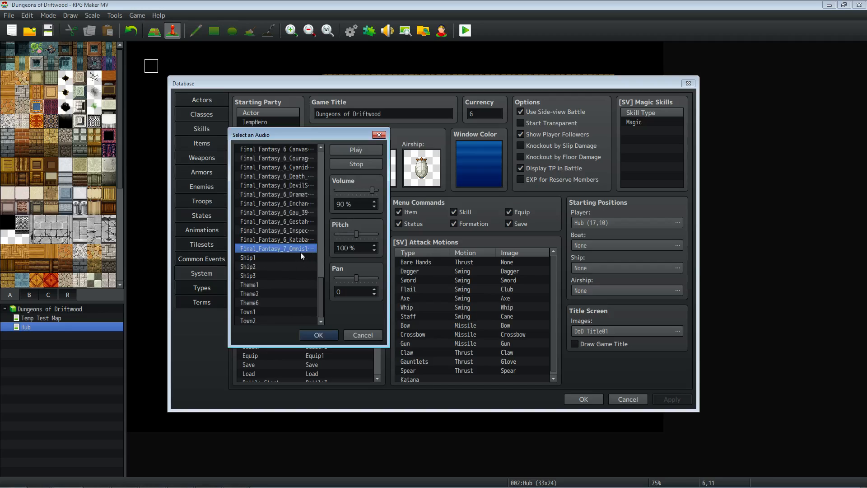
Switch to the Sublime Text notes, add "battle theme Final_Fantasy_7_Omnislash" below the Exp reward formula, and save the file.
{"action": "mouse_move", "coordinate": [211, 482]}
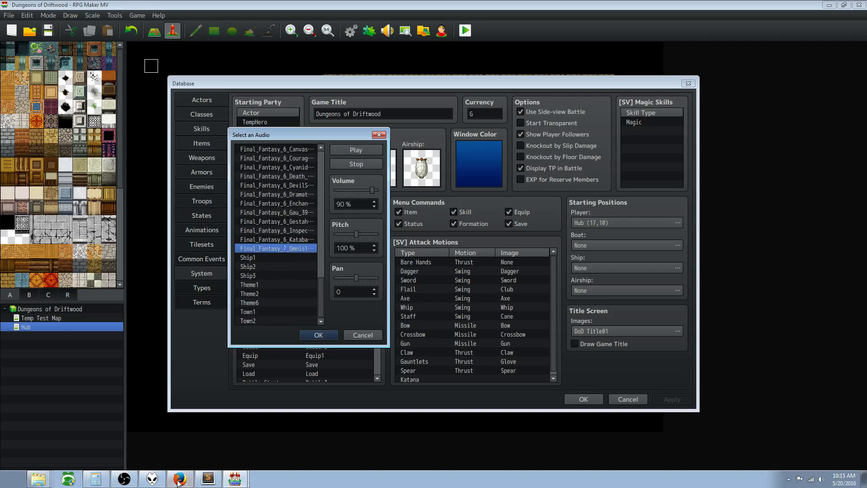
{"action": "left_click", "coordinate": [208, 479]}
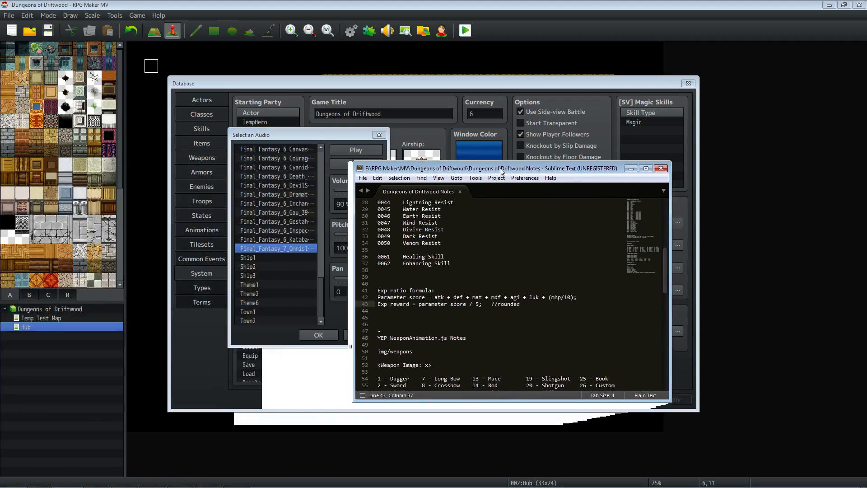
{"action": "left_click_drag", "start_coordinate": [500, 169], "coordinate": [560, 155]}
{"action": "scroll", "coordinate": [496, 247], "scroll_direction": "up", "scroll_amount": 9}
{"action": "scroll", "coordinate": [497, 248], "scroll_direction": "down", "scroll_amount": 13}
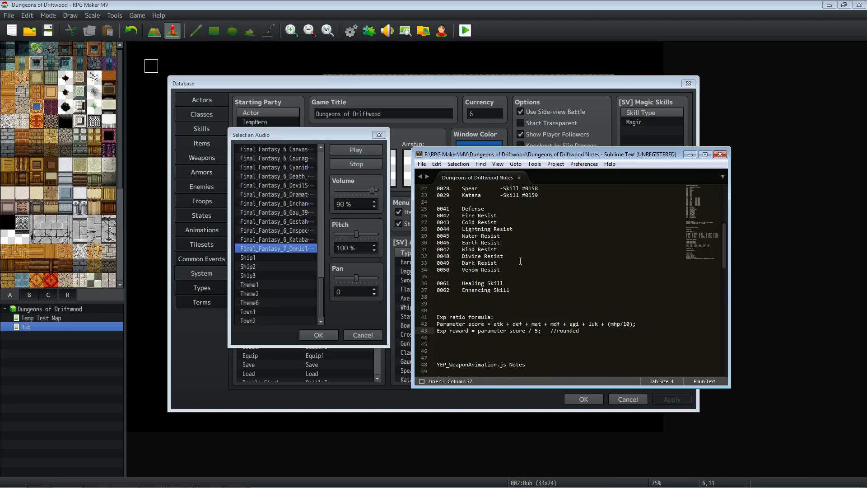
{"action": "scroll", "coordinate": [488, 271], "scroll_direction": "up", "scroll_amount": 3}
{"action": "left_click", "coordinate": [480, 283]}
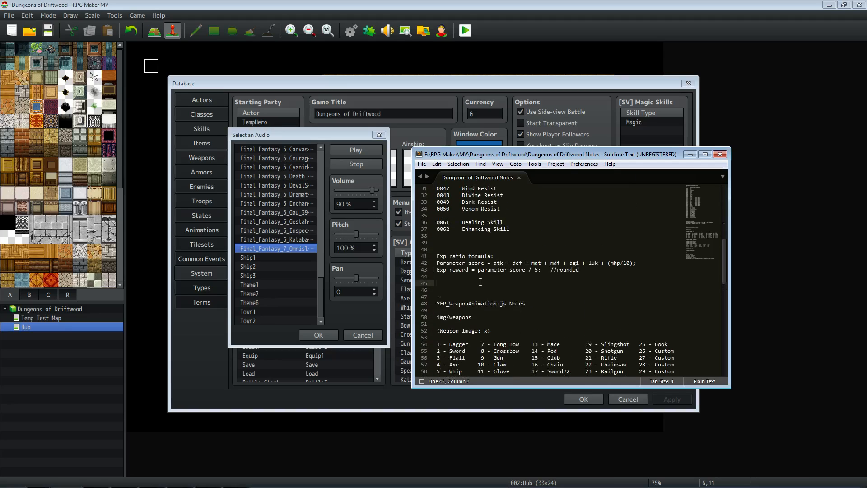
{"action": "type", "text": "battle theme"}
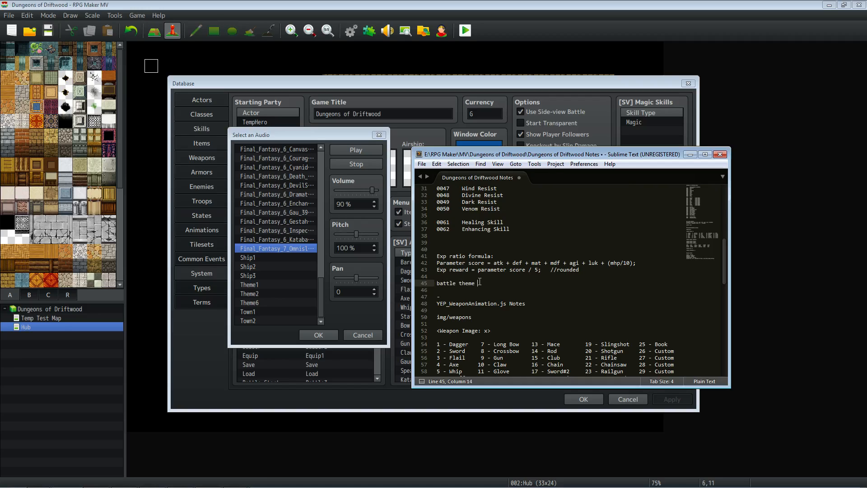
{"action": "type", "text": " Final_Fantasy_7_Omnislash..."}
{"action": "left_click", "coordinate": [421, 163]}
{"action": "left_click", "coordinate": [440, 248]}
{"action": "left_click_drag", "start_coordinate": [676, 154], "coordinate": [0, 131]}
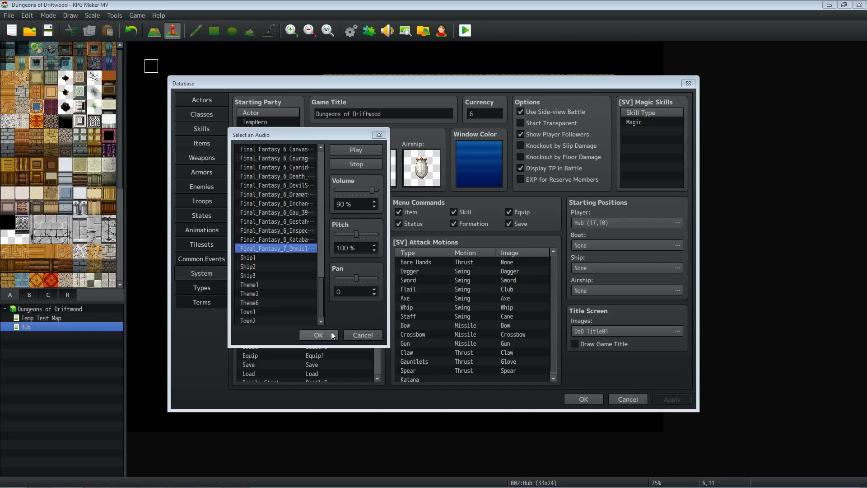
Set the system's battle music to None and confirm the database changes.
{"action": "left_click_drag", "start_coordinate": [321, 284], "coordinate": [319, 167]}
{"action": "left_click", "coordinate": [265, 150]}
{"action": "left_click", "coordinate": [326, 335]}
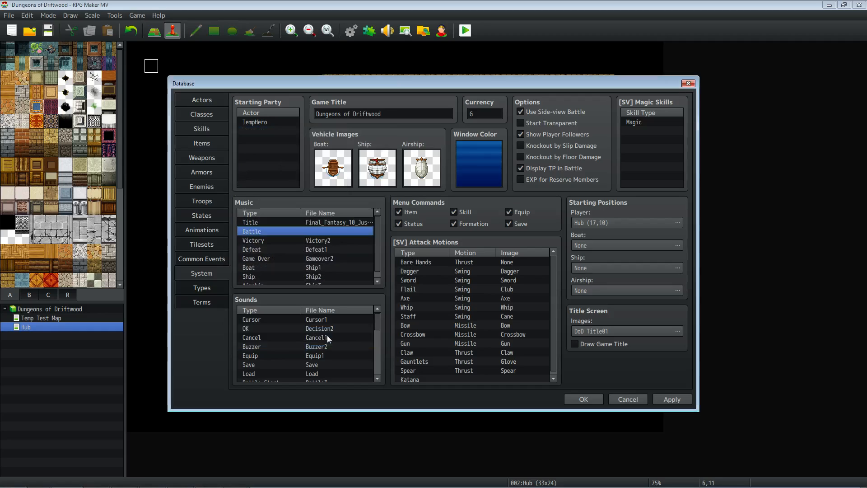
{"action": "left_click", "coordinate": [581, 399]}
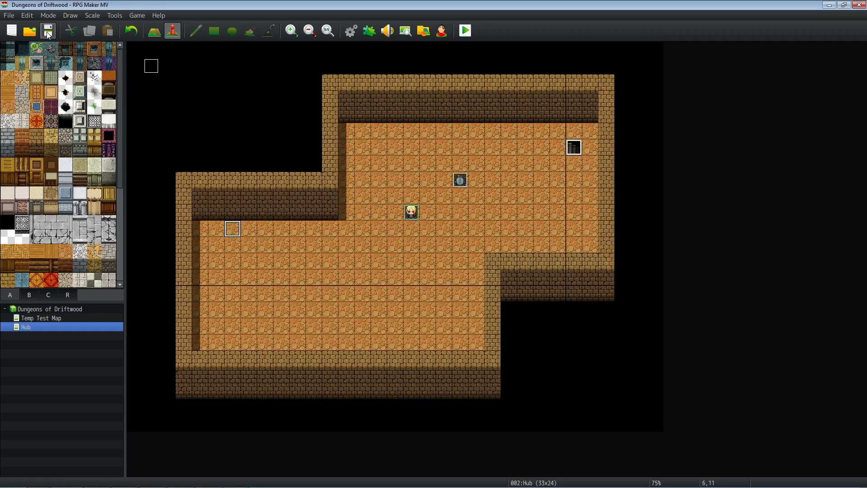
Change the Battle Processing command of Hub map event EV003 to troop #0012.
{"action": "right_click", "coordinate": [460, 180]}
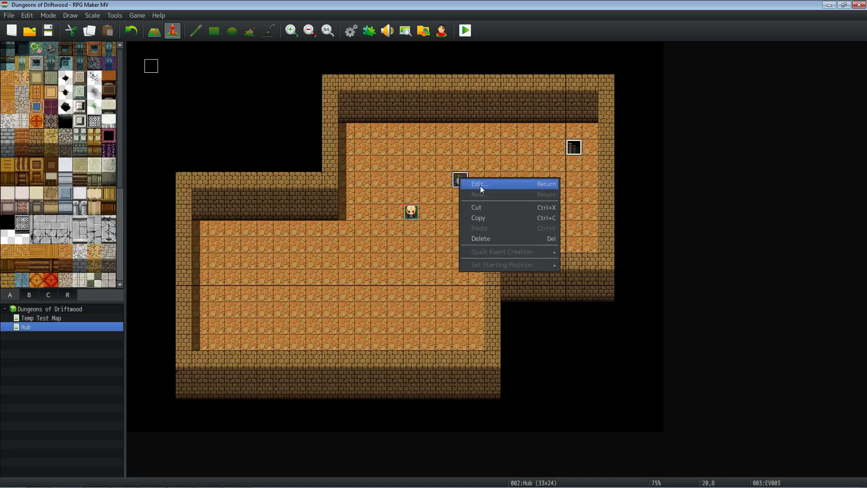
{"action": "left_click", "coordinate": [480, 185]}
{"action": "right_click", "coordinate": [420, 151]}
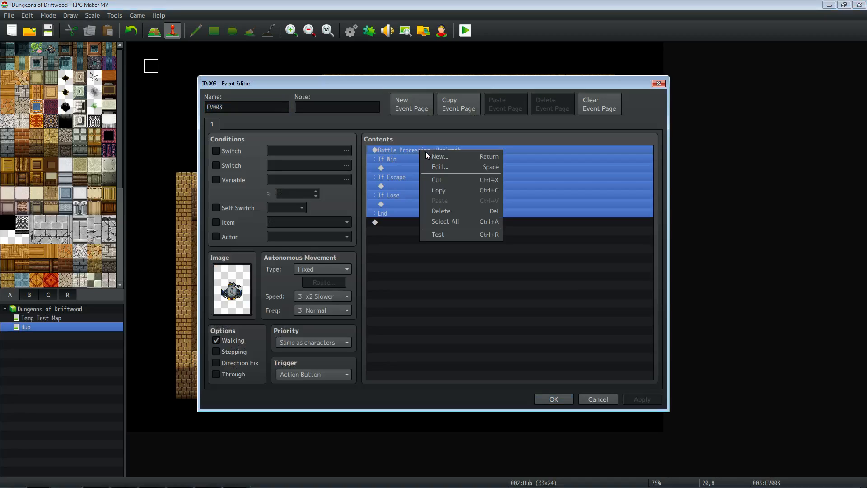
{"action": "left_click", "coordinate": [437, 167]}
{"action": "left_click", "coordinate": [516, 229]}
{"action": "scroll", "coordinate": [515, 230], "scroll_direction": "down", "scroll_amount": 3}
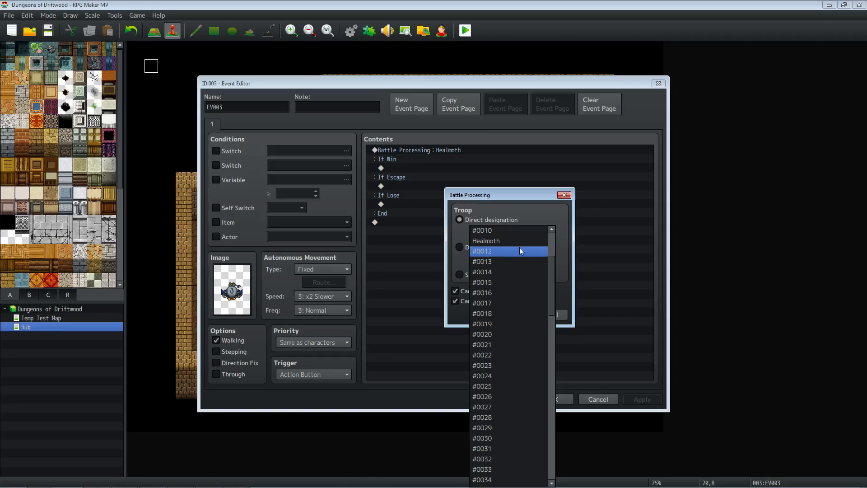
{"action": "left_click", "coordinate": [519, 242]}
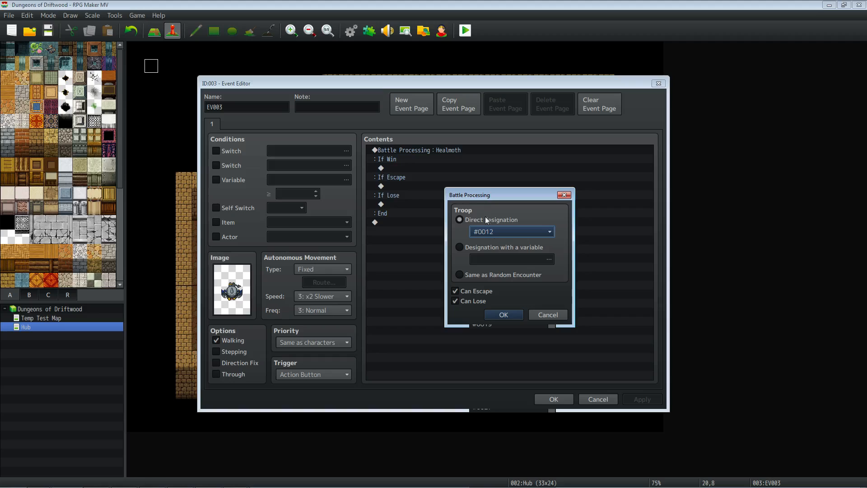
{"action": "left_click", "coordinate": [505, 315]}
{"action": "left_click", "coordinate": [547, 399]}
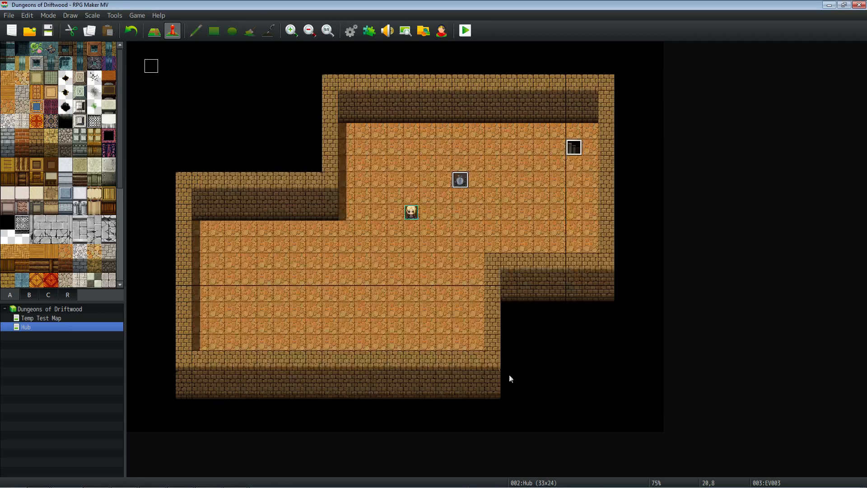
Add a Rock Sprite to troop 0012, place it in the upper part of the battlefield, auto-name the troop, and save the database.
{"action": "left_click", "coordinate": [351, 30]}
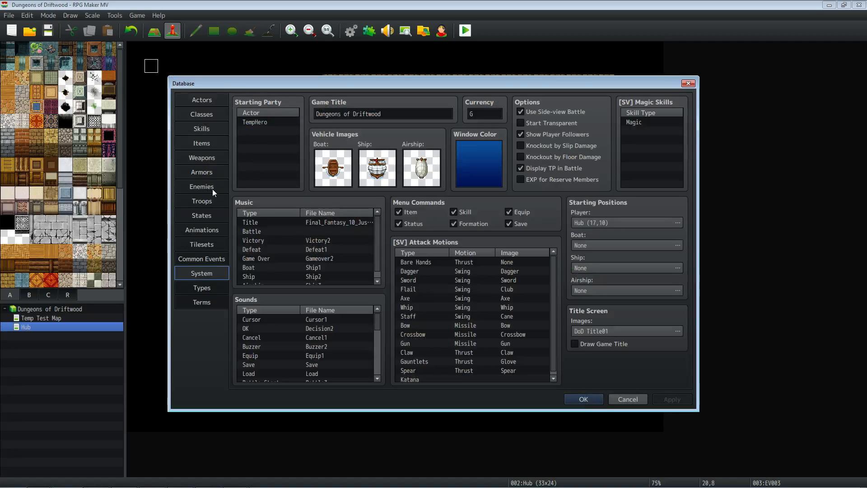
{"action": "left_click", "coordinate": [210, 200]}
{"action": "left_click", "coordinate": [278, 220]}
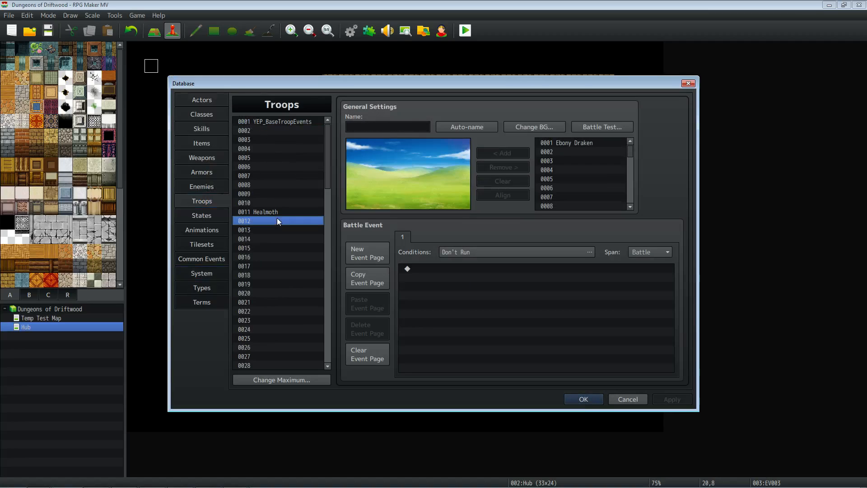
{"action": "left_click_drag", "start_coordinate": [631, 148], "coordinate": [631, 155]}
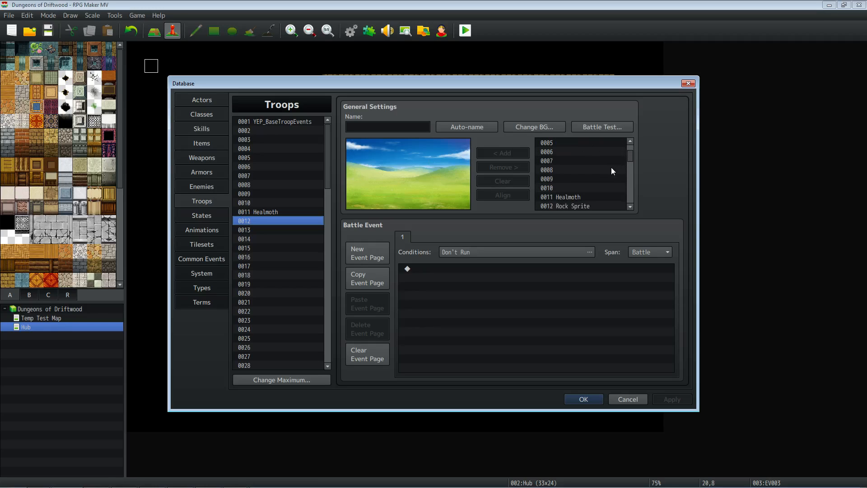
{"action": "double_click", "coordinate": [574, 206]}
{"action": "left_click_drag", "start_coordinate": [406, 195], "coordinate": [419, 165]}
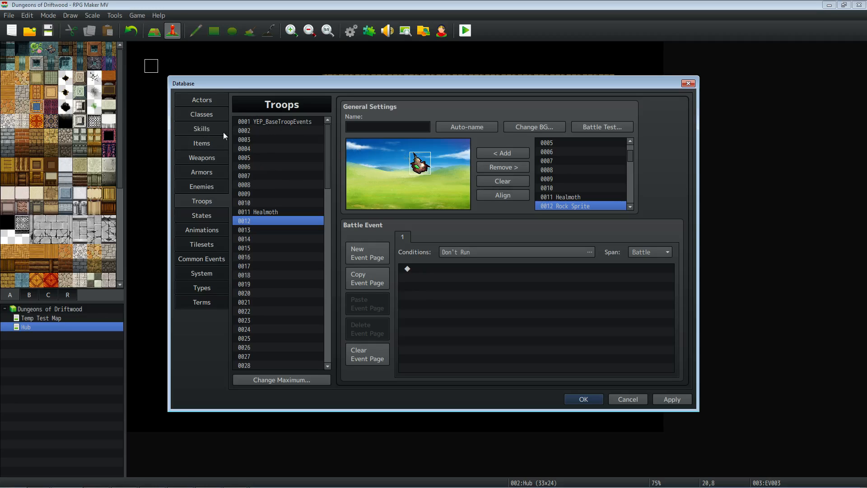
{"action": "left_click", "coordinate": [473, 129]}
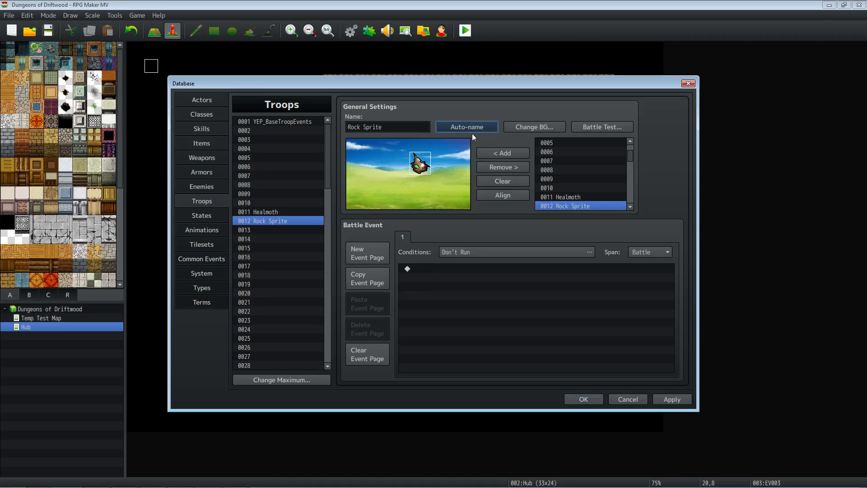
{"action": "left_click", "coordinate": [671, 399]}
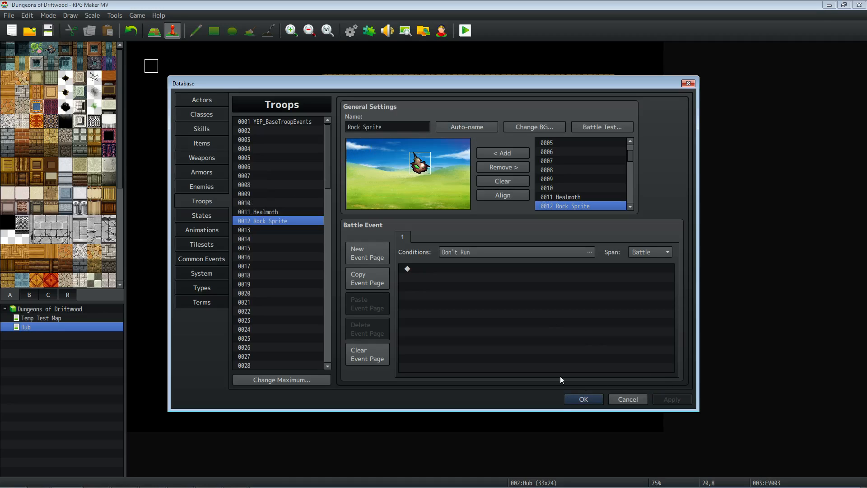
{"action": "left_click", "coordinate": [579, 399]}
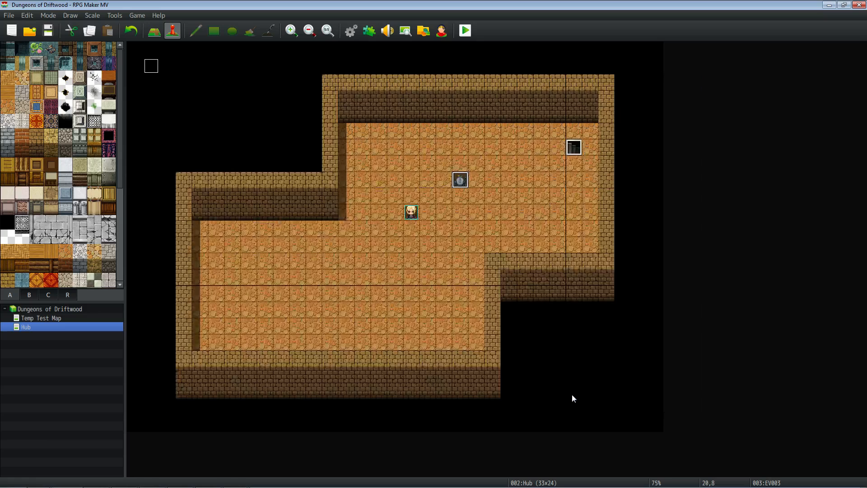
Move the player's starting position to the tile directly below the EV003 battle event and launch a playtest.
{"action": "left_click", "coordinate": [416, 212]}
{"action": "left_click_drag", "start_coordinate": [411, 212], "coordinate": [460, 196]}
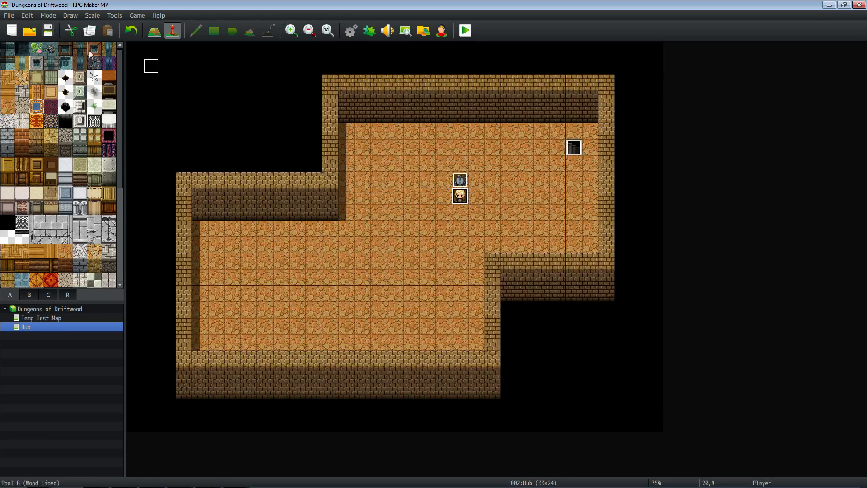
{"action": "left_click", "coordinate": [466, 31]}
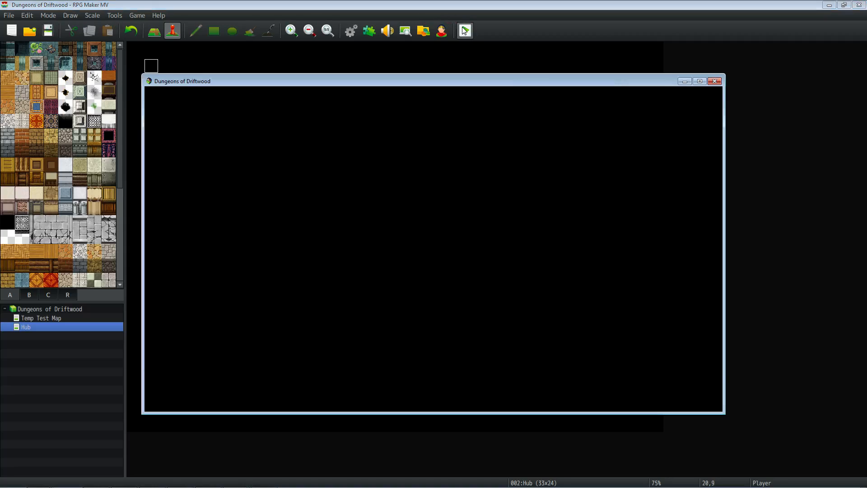
Start a new game, trigger the Rock Sprite battle, and attack the enemy with the Dagger command.
{"action": "key", "text": "Up"}
{"action": "key", "text": "Down"}
{"action": "key", "text": "Return"}
{"action": "key", "text": "Down"}
{"action": "key", "text": "Up"}
{"action": "key", "text": "Return"}
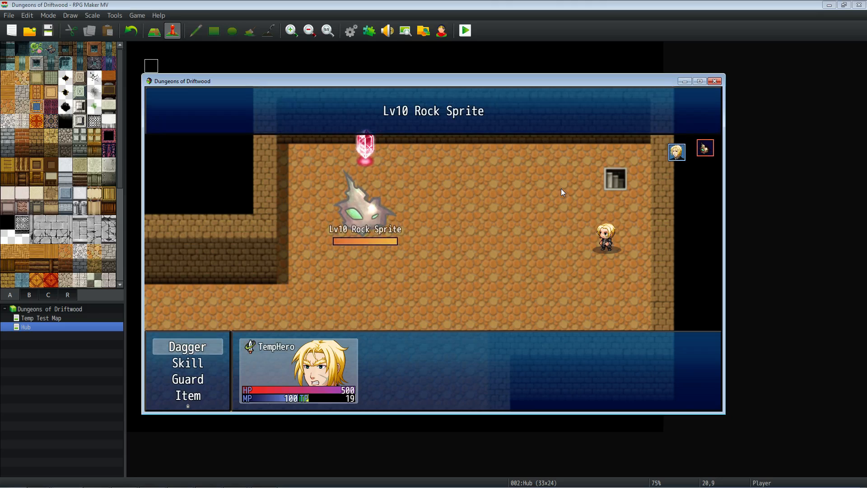
{"action": "key", "text": "Return"}
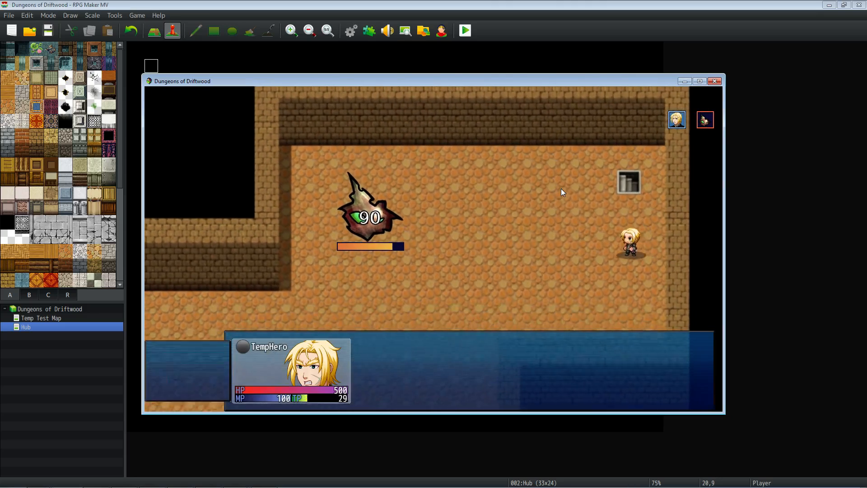
Attack the Rock Sprite a second time with the Dagger command.
{"action": "key", "text": "Down"}
{"action": "key", "text": "Up"}
{"action": "key", "text": "Down"}
{"action": "key", "text": "Up"}
{"action": "key", "text": "Return"}
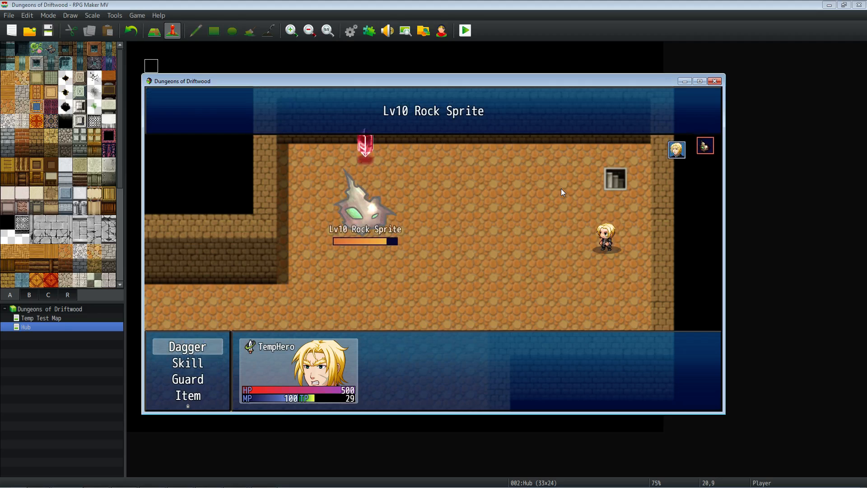
{"action": "key", "text": "Return"}
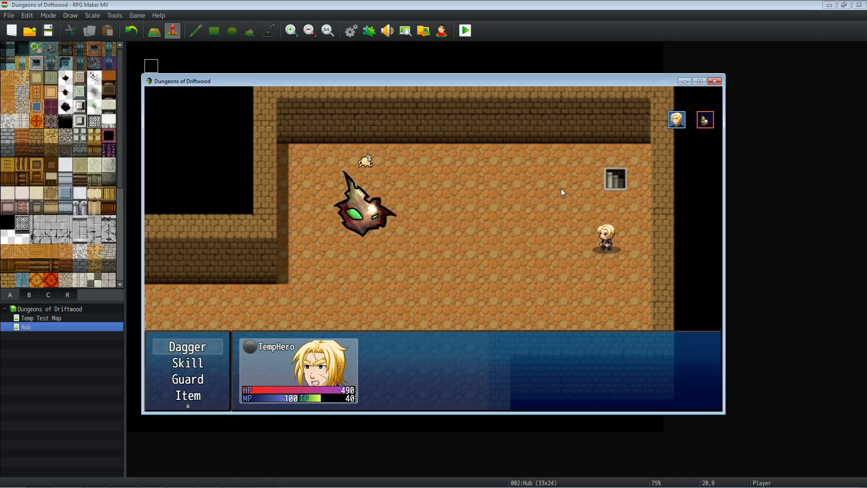
Open the hero's battle skill list and examine the descriptions of the Fire, Ice, Lightning and Splash spells.
{"action": "key", "text": "Down"}
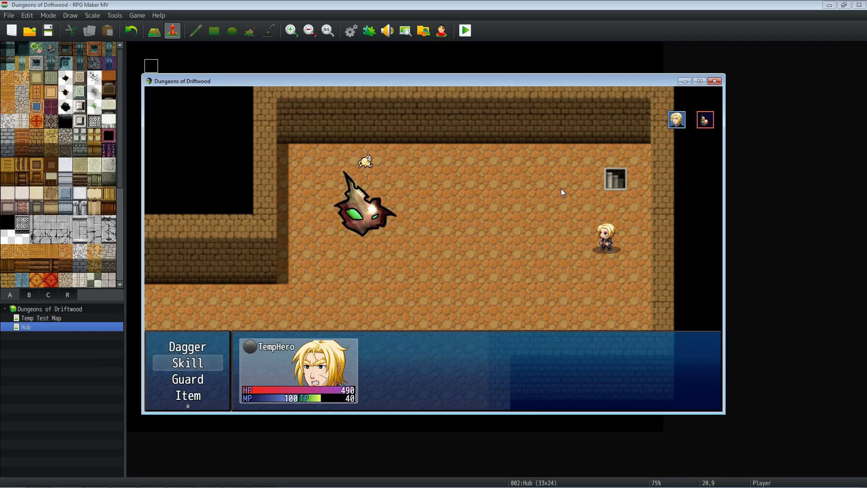
{"action": "key", "text": "Return"}
{"action": "key", "text": "Down"}
{"action": "key", "text": "Right"}
{"action": "key", "text": "Up"}
{"action": "key", "text": "Left"}
{"action": "key", "text": "Down"}
{"action": "key", "text": "Right"}
{"action": "key", "text": "Up"}
{"action": "key", "text": "Left"}
{"action": "key", "text": "Down"}
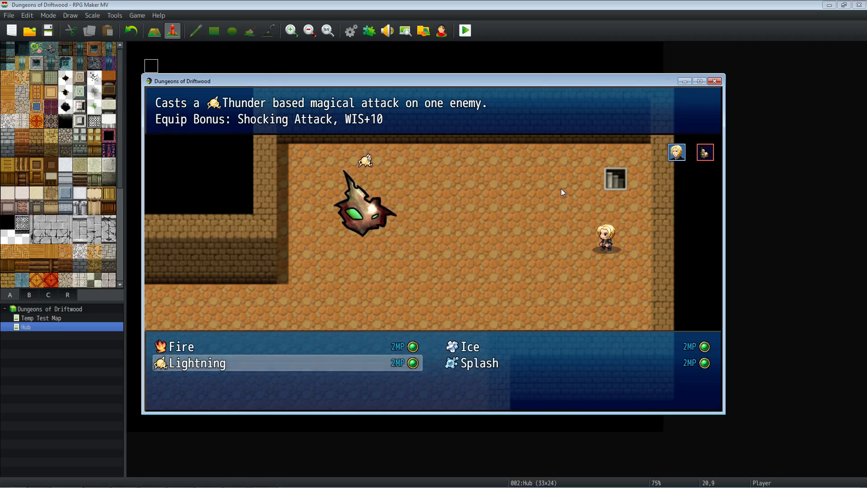
{"action": "key", "text": "Right"}
{"action": "key", "text": "Up"}
{"action": "key", "text": "Left"}
{"action": "key", "text": "Down"}
{"action": "key", "text": "Right"}
{"action": "key", "text": "Right"}
{"action": "key", "text": "Down"}
{"action": "key", "text": "Right"}
{"action": "key", "text": "Right"}
{"action": "key", "text": "Down"}
{"action": "key", "text": "Right"}
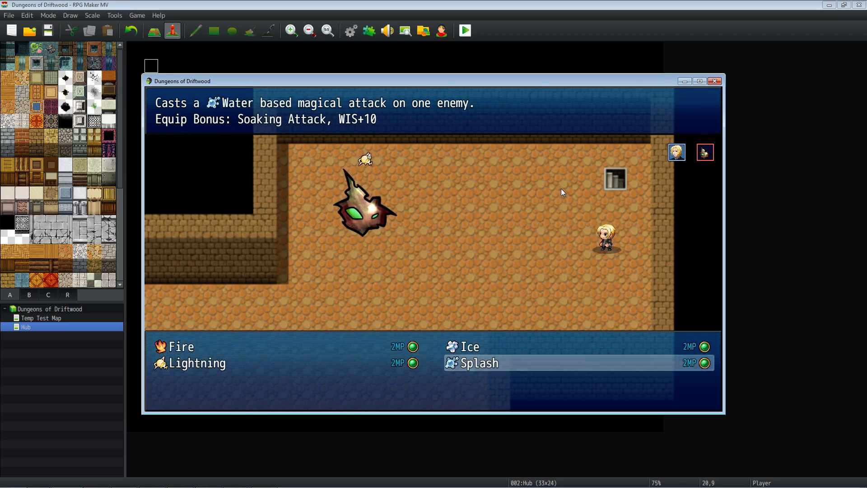
{"action": "key", "text": "Left"}
{"action": "key", "text": "Up"}
{"action": "key", "text": "Right"}
{"action": "key", "text": "Down"}
{"action": "key", "text": "Left"}
{"action": "key", "text": "Up"}
{"action": "key", "text": "Right"}
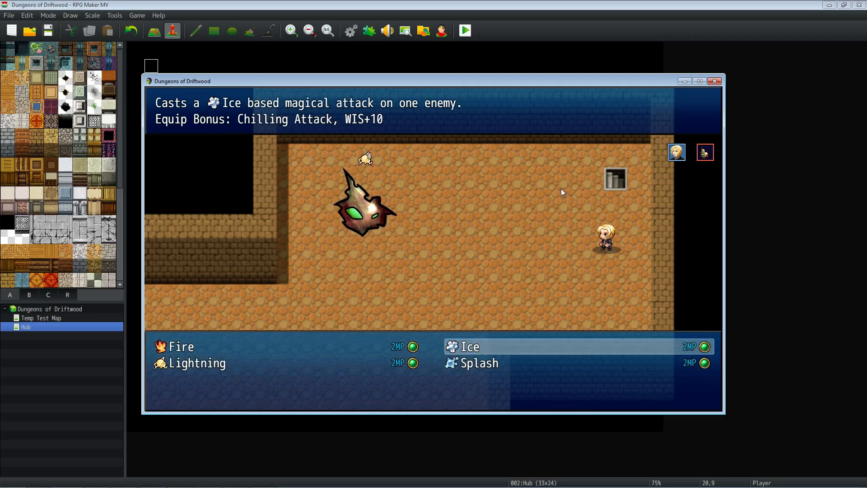
{"action": "key", "text": "Down"}
{"action": "key", "text": "Left"}
{"action": "key", "text": "Right"}
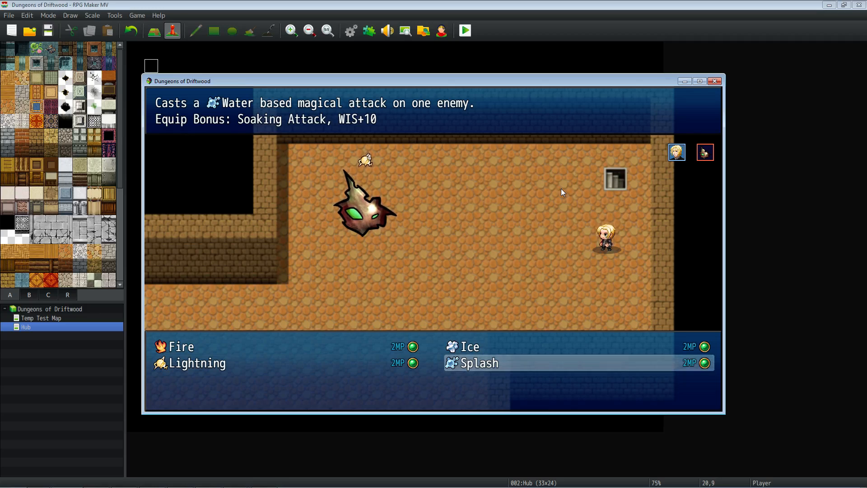
{"action": "key", "text": "Up"}
{"action": "key", "text": "Left"}
{"action": "key", "text": "Down"}
{"action": "key", "text": "Left"}
{"action": "key", "text": "Down"}
{"action": "key", "text": "Left"}
{"action": "key", "text": "Up"}
{"action": "key", "text": "Right"}
{"action": "key", "text": "Down"}
{"action": "key", "text": "Left"}
{"action": "key", "text": "Up"}
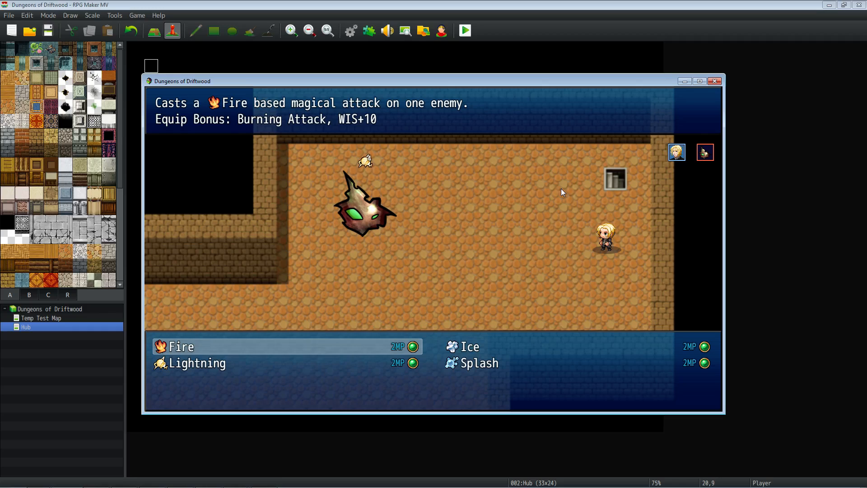
{"action": "key", "text": "Right"}
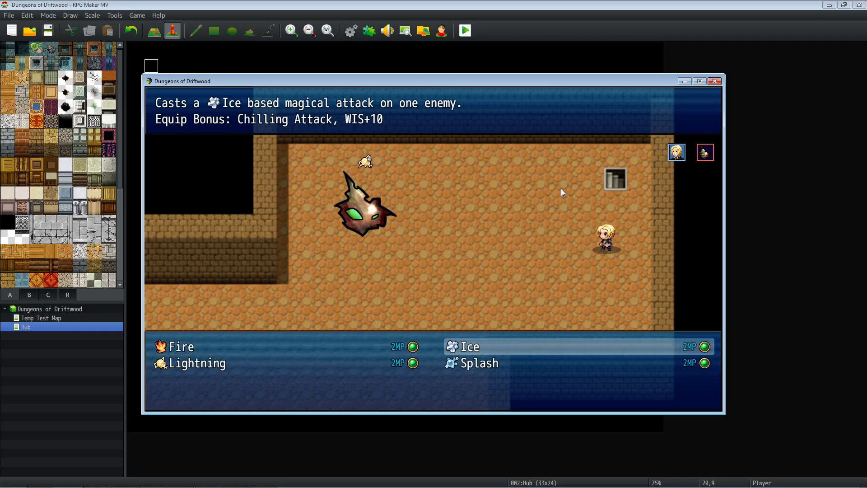
{"action": "key", "text": "Down"}
{"action": "key", "text": "Left"}
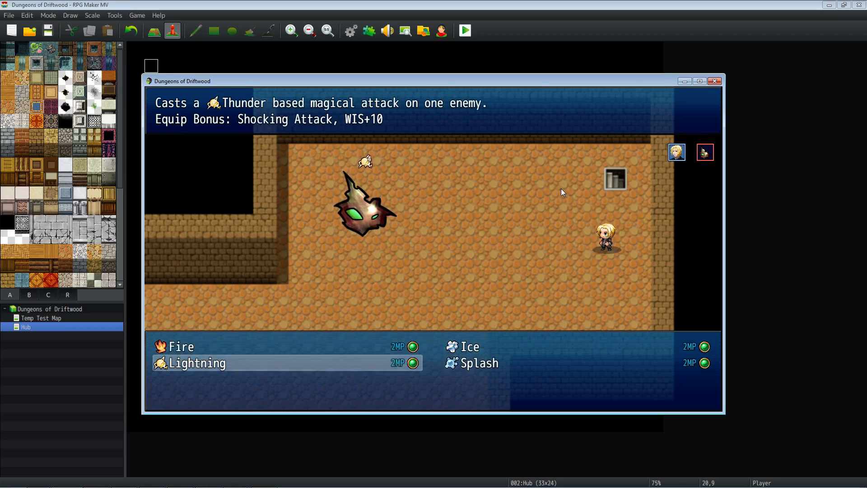
{"action": "key", "text": "Up"}
{"action": "key", "text": "Right"}
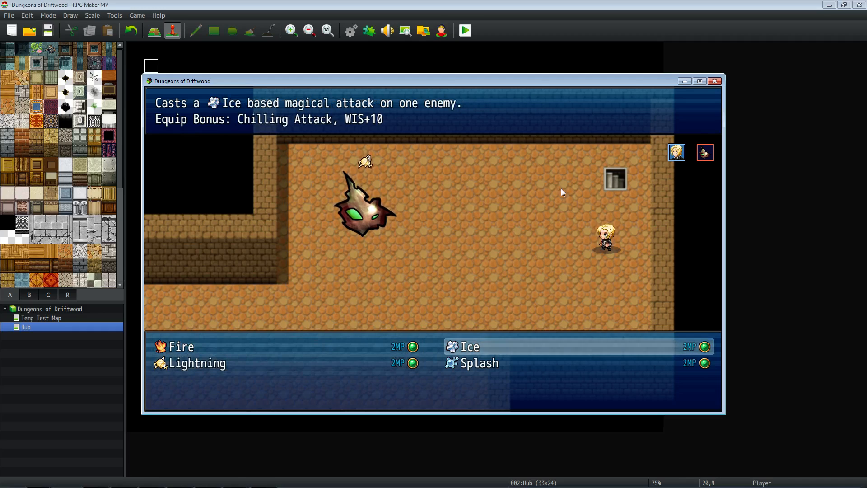
Compare the elements and equip bonuses described for the Fire, Ice, Lightning and Splash skills.
{"action": "key", "text": "Down"}
{"action": "key", "text": "Left"}
{"action": "key", "text": "Up"}
{"action": "key", "text": "Right"}
{"action": "key", "text": "Right"}
{"action": "key", "text": "Up"}
{"action": "key", "text": "Right"}
{"action": "key", "text": "Right"}
{"action": "key", "text": "Up"}
{"action": "key", "text": "Right"}
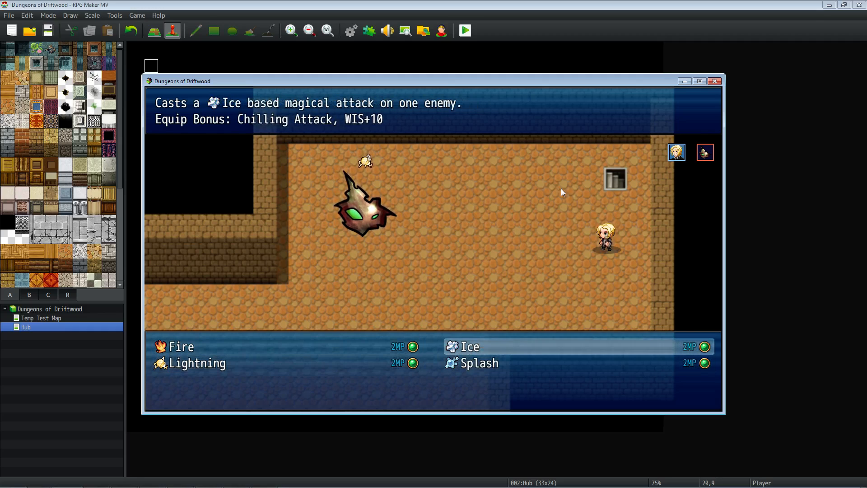
{"action": "key", "text": "Down"}
{"action": "key", "text": "Left"}
{"action": "key", "text": "Up"}
{"action": "key", "text": "Right"}
{"action": "key", "text": "Down"}
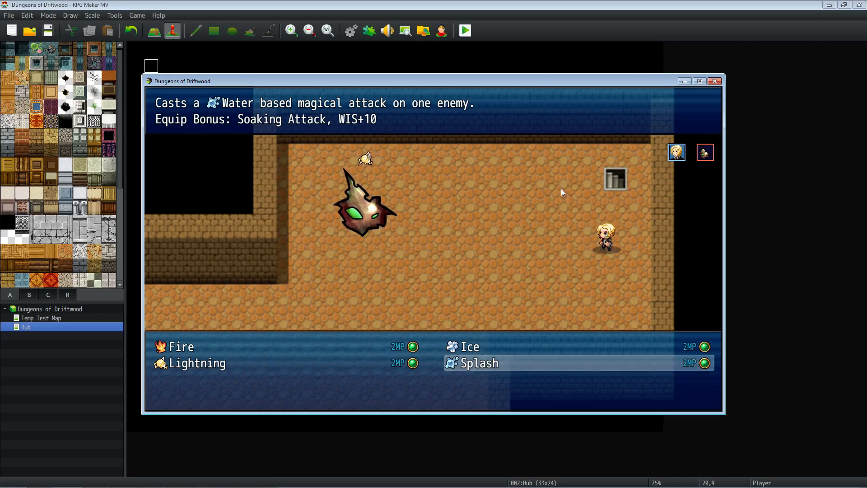
{"action": "key", "text": "Up"}
{"action": "key", "text": "Right"}
{"action": "key", "text": "Right"}
{"action": "key", "text": "Up"}
{"action": "key", "text": "Left"}
{"action": "key", "text": "Down"}
{"action": "key", "text": "Right"}
{"action": "key", "text": "Up"}
{"action": "key", "text": "Left"}
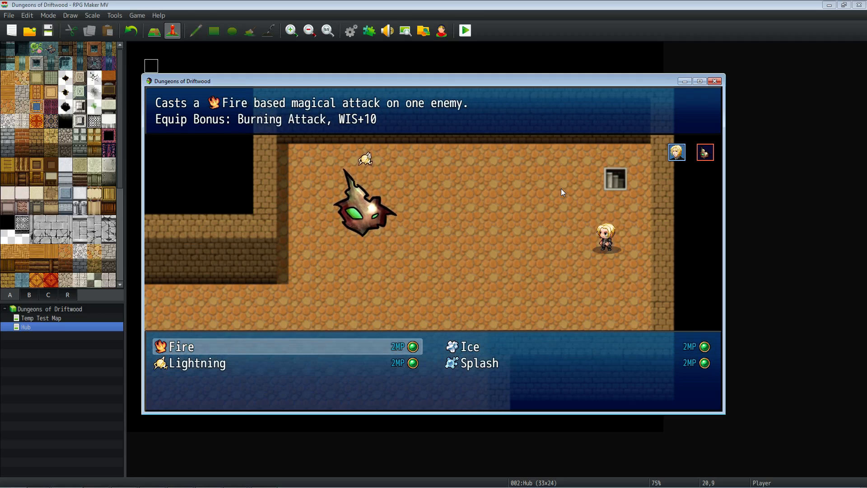
{"action": "key", "text": "Down"}
{"action": "key", "text": "Right"}
{"action": "key", "text": "Up"}
{"action": "key", "text": "Left"}
{"action": "key", "text": "Right"}
{"action": "key", "text": "Down"}
{"action": "key", "text": "Up"}
{"action": "key", "text": "Left"}
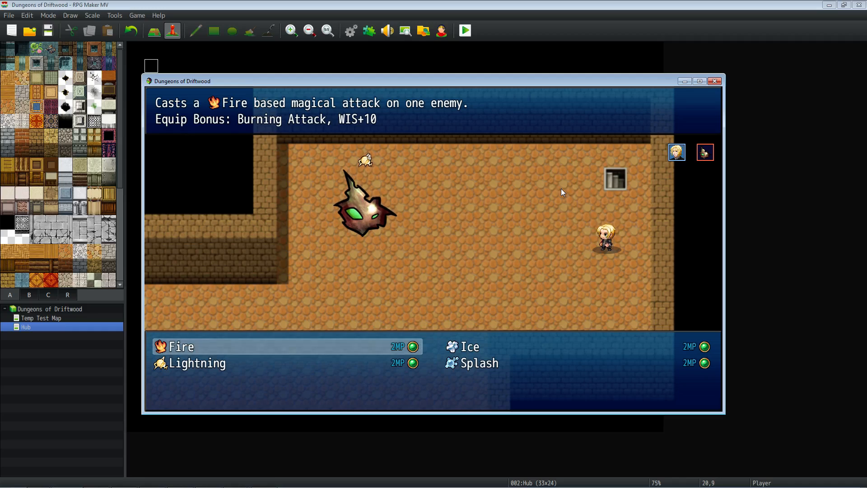
{"action": "key", "text": "Right"}
{"action": "key", "text": "Down"}
{"action": "key", "text": "Up"}
{"action": "key", "text": "Down"}
{"action": "key", "text": "Up"}
{"action": "key", "text": "Left"}
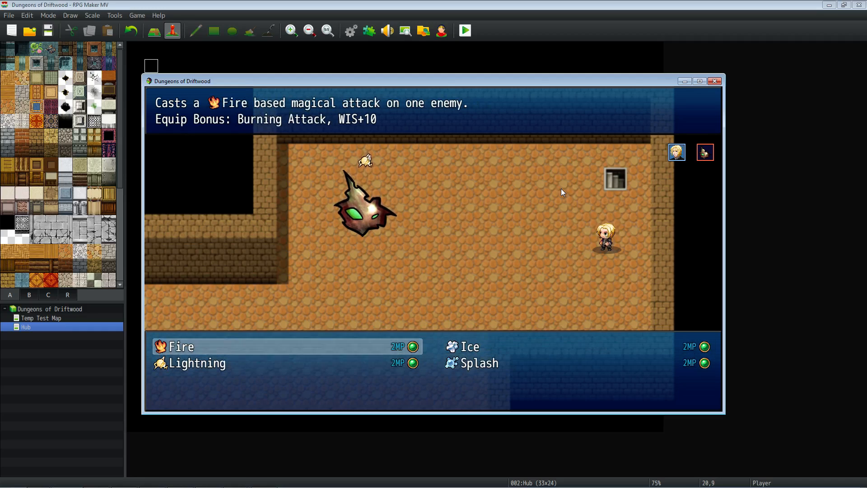
{"action": "key", "text": "Right"}
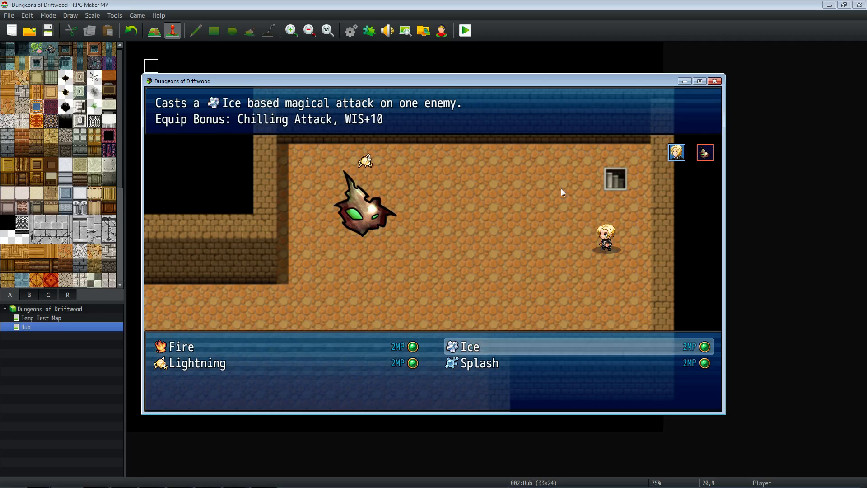
{"action": "key", "text": "Down"}
{"action": "key", "text": "Left"}
{"action": "key", "text": "Right"}
{"action": "key", "text": "Up"}
{"action": "key", "text": "Left"}
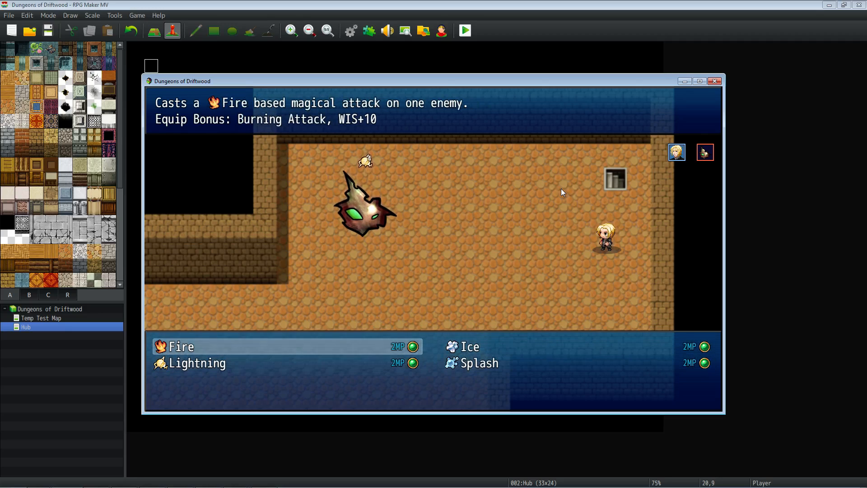
{"action": "key", "text": "Right"}
{"action": "key", "text": "Down"}
{"action": "key", "text": "Left"}
{"action": "key", "text": "Up"}
{"action": "key", "text": "Right"}
{"action": "key", "text": "Down"}
{"action": "key", "text": "Left"}
{"action": "key", "text": "Up"}
{"action": "key", "text": "Right"}
{"action": "key", "text": "Down"}
{"action": "key", "text": "Up"}
{"action": "key", "text": "Left"}
{"action": "key", "text": "Down"}
{"action": "key", "text": "Right"}
{"action": "key", "text": "Up"}
{"action": "key", "text": "Left"}
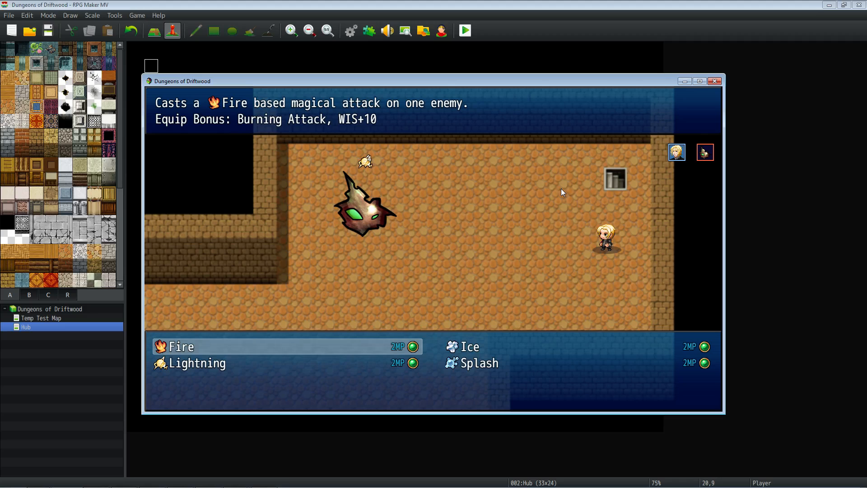
Cast the Lightning skill on the Rock Sprite.
{"action": "key", "text": "Down"}
{"action": "key", "text": "Return"}
{"action": "key", "text": "Return"}
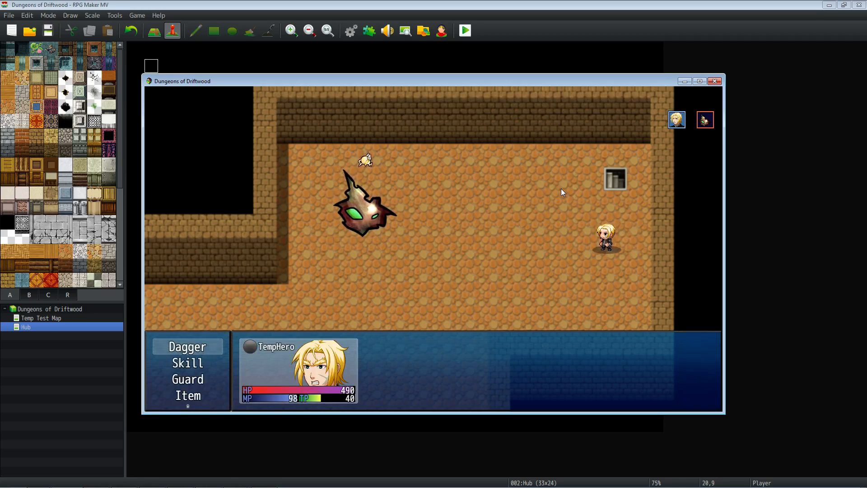
Finish off the Rock Sprite with the Dagger command and go through the battle results and spoils.
{"action": "key", "text": "Return"}
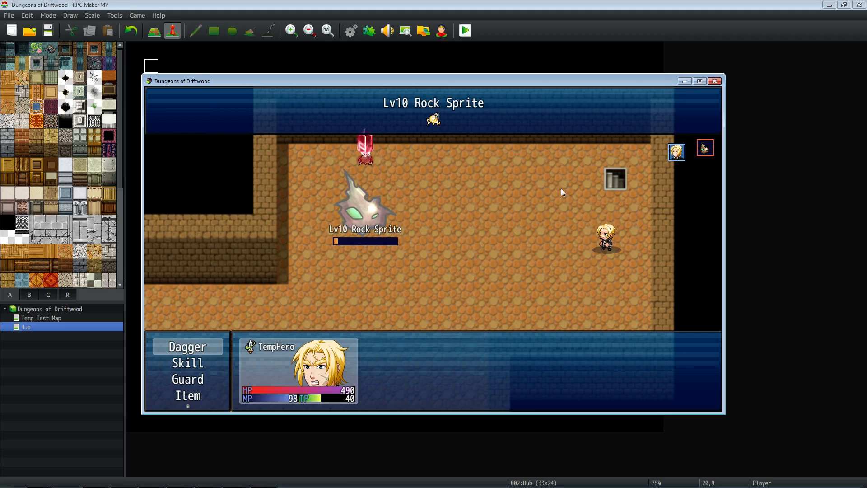
{"action": "key", "text": "Return"}
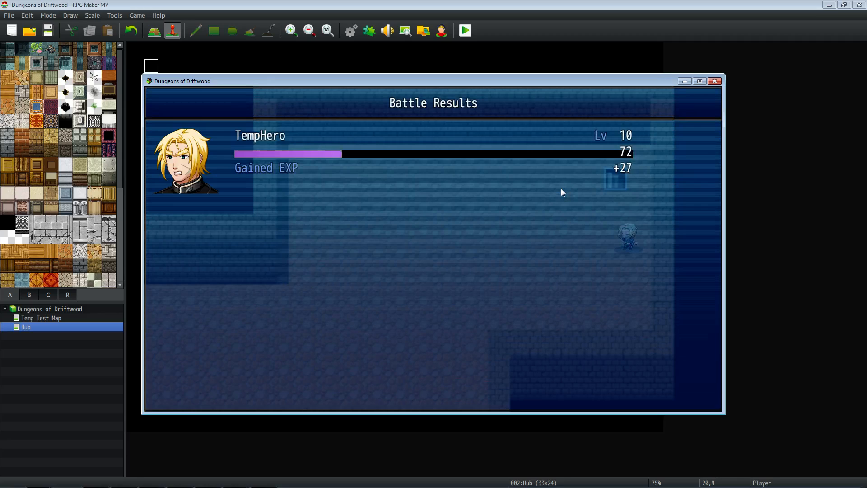
{"action": "key", "text": "Return"}
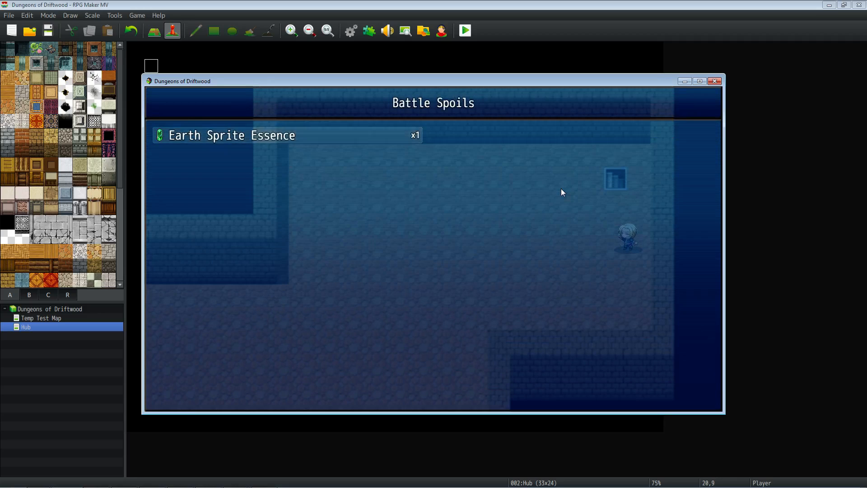
{"action": "key", "text": "Return"}
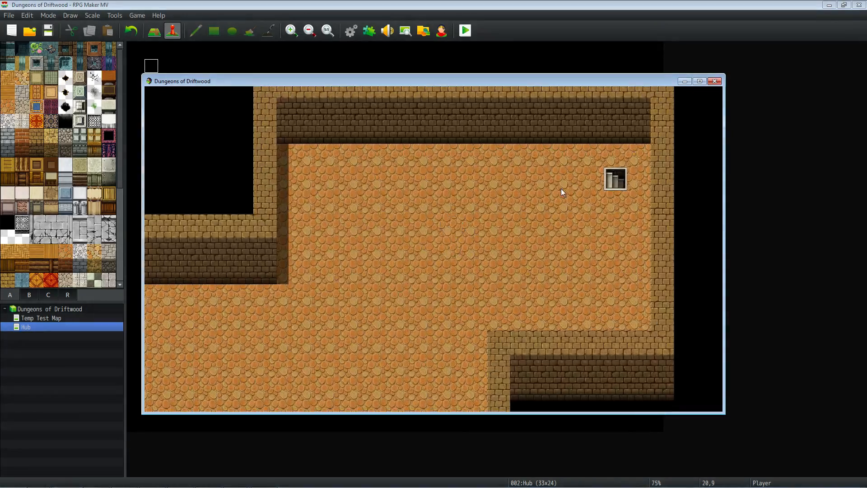
Start another Rock Sprite battle from the map event and attack the enemy repeatedly with the Dagger command.
{"action": "key", "text": "Return"}
{"action": "key", "text": "Return"}
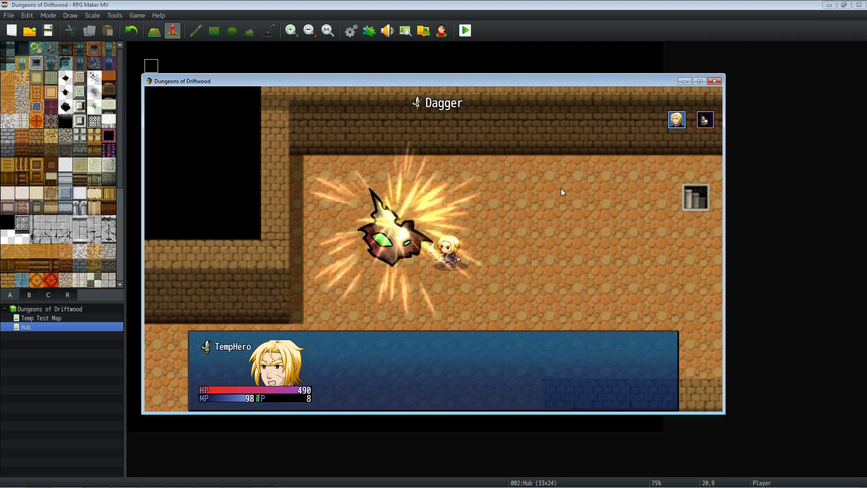
{"action": "key", "text": "Return"}
{"action": "key", "text": "Return"}
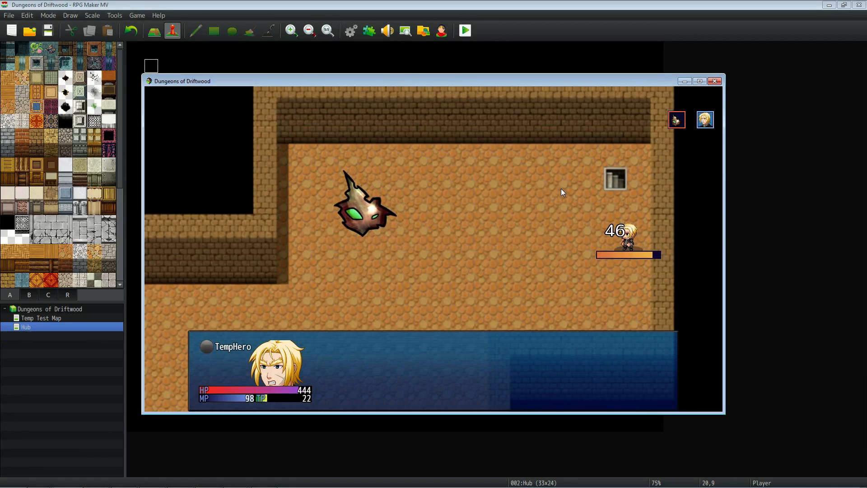
{"action": "key", "text": "Return"}
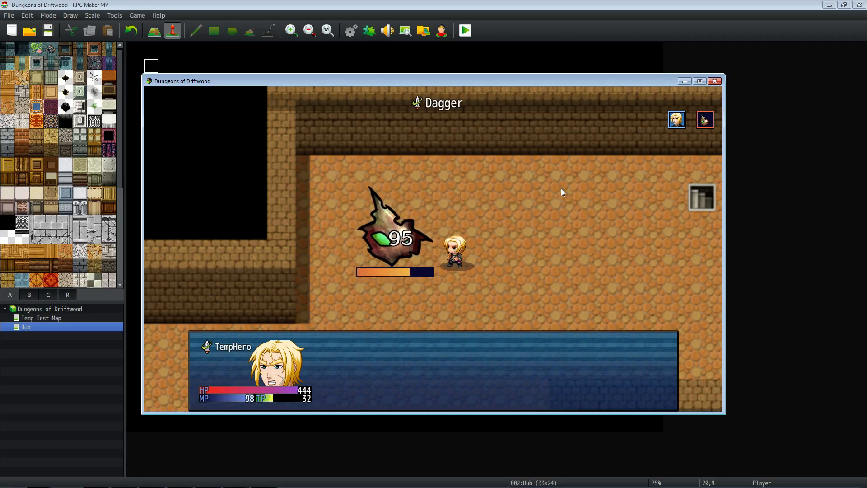
{"action": "key", "text": "Return"}
{"action": "key", "text": "Return"}
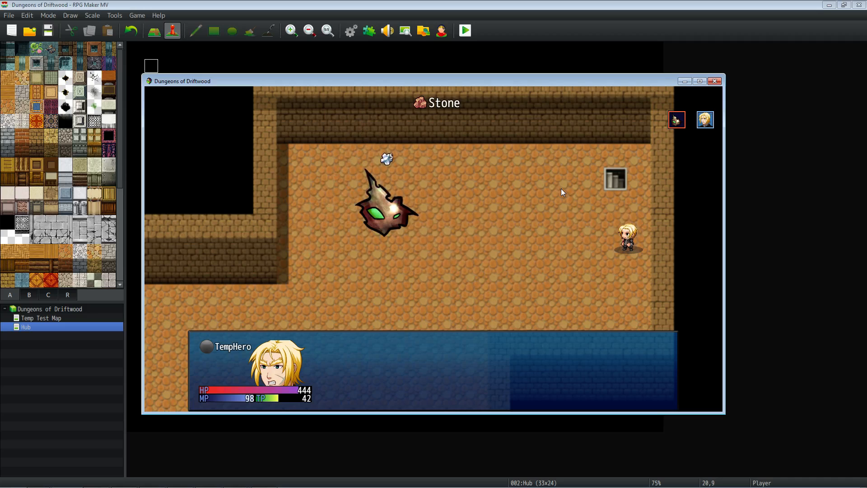
{"action": "key", "text": "Return"}
{"action": "key", "text": "Return"}
{"action": "key", "text": "Return"}
{"action": "key", "text": "Return"}
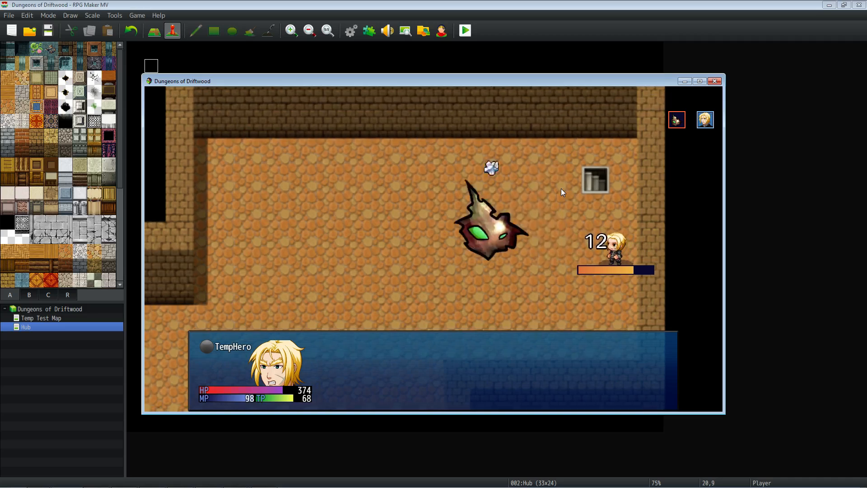
Cast the Ice skill on the Rock Sprite.
{"action": "key", "text": "Down"}
{"action": "key", "text": "Return"}
{"action": "key", "text": "Right"}
{"action": "key", "text": "Return"}
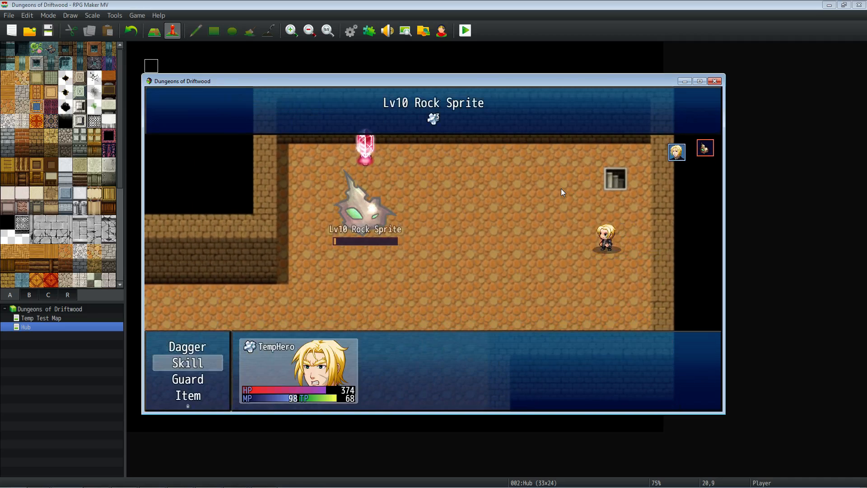
{"action": "key", "text": "Return"}
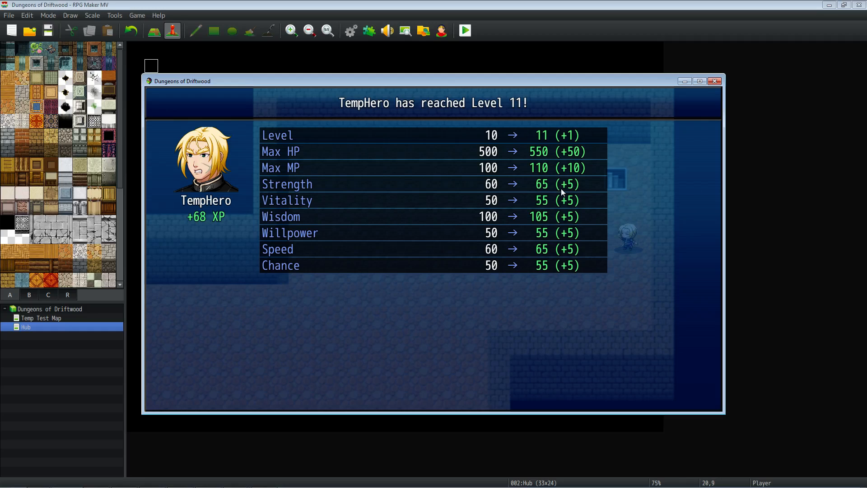
Dismiss the level-up and battle result screens and close the playtest.
{"action": "key", "text": "Return"}
{"action": "key", "text": "Return"}
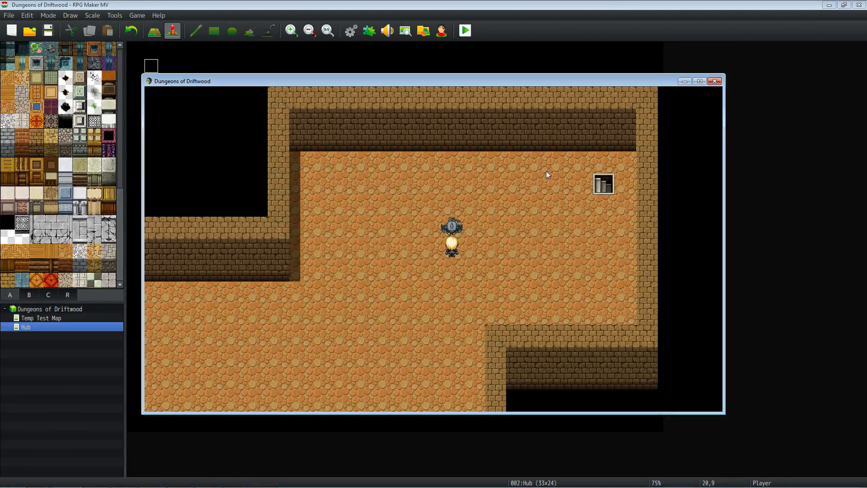
{"action": "left_click", "coordinate": [713, 82]}
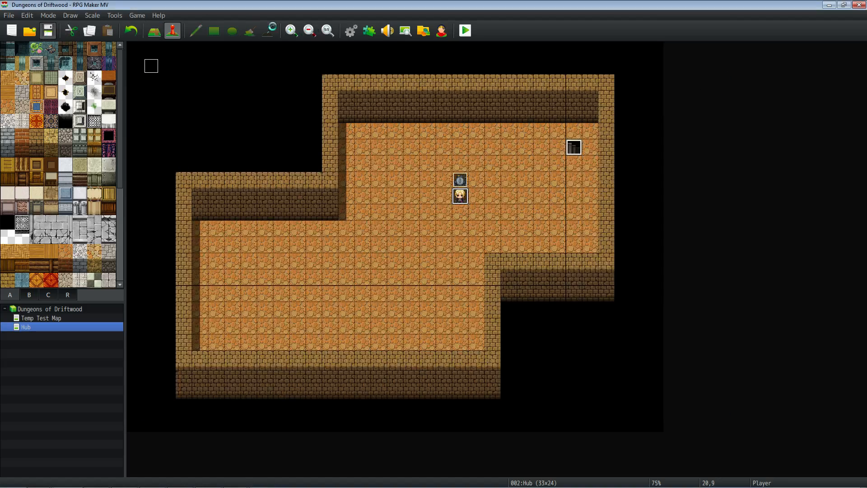
Open the TempHero actor in the database and examine its initial equipment and initial level.
{"action": "left_click", "coordinate": [353, 31]}
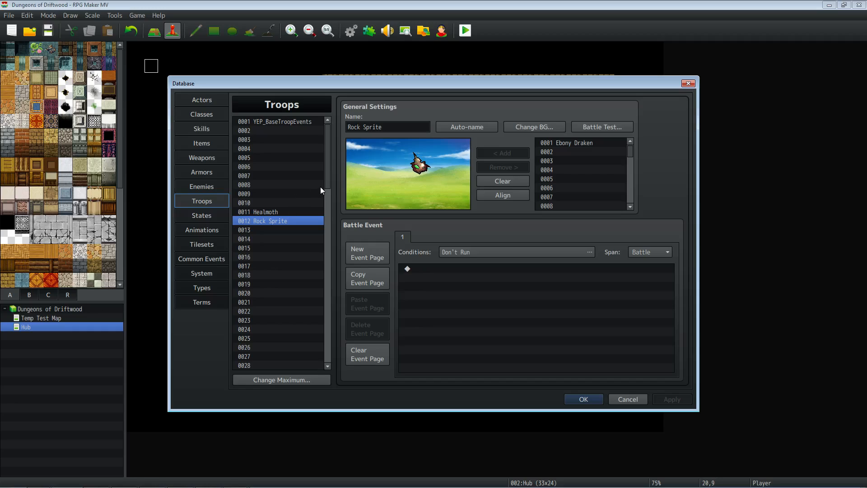
{"action": "left_click", "coordinate": [203, 101]}
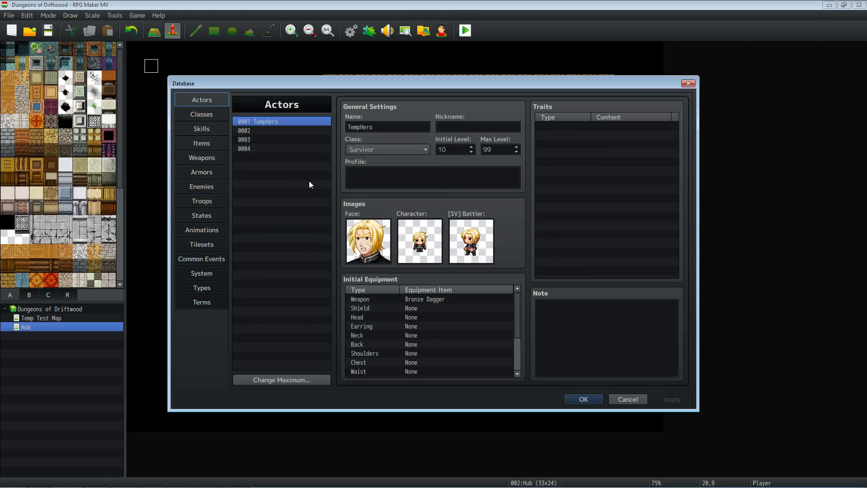
{"action": "left_click", "coordinate": [426, 302]}
{"action": "scroll", "coordinate": [427, 316], "scroll_direction": "down", "scroll_amount": 2}
{"action": "scroll", "coordinate": [426, 334], "scroll_direction": "up", "scroll_amount": 2}
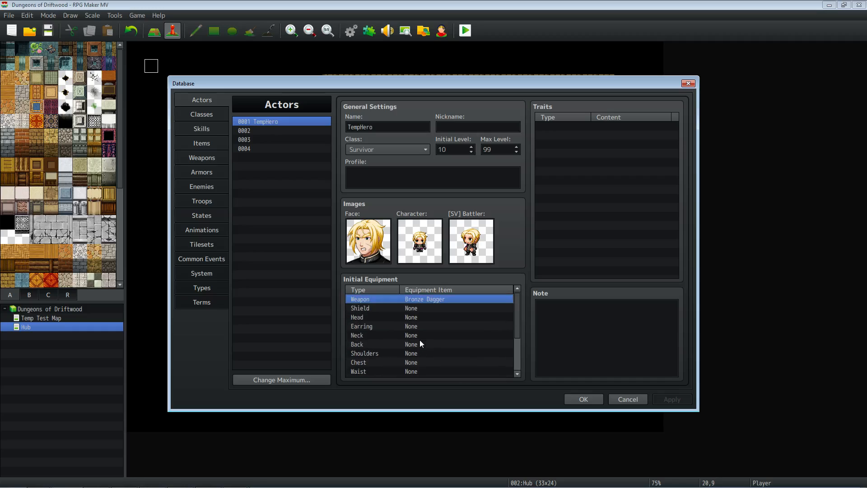
{"action": "double_click", "coordinate": [447, 149]}
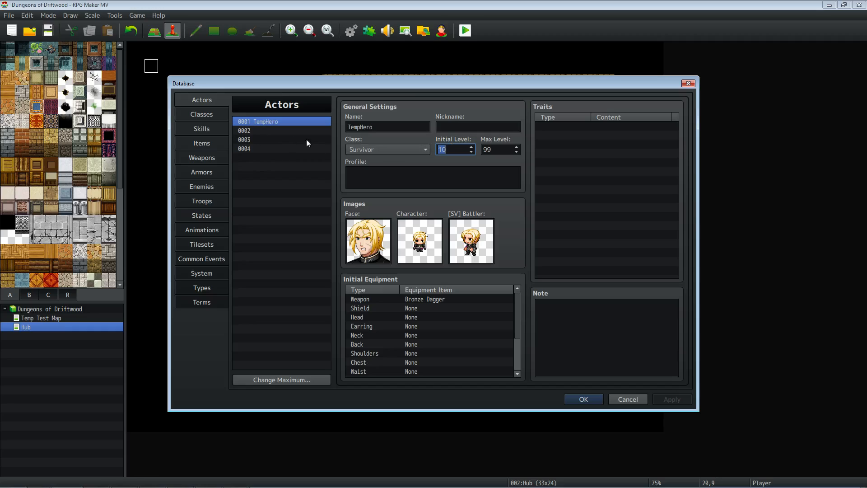
Review the custom parameter formulas in the Survivor class note and return to the TempHero actor.
{"action": "left_click", "coordinate": [206, 117]}
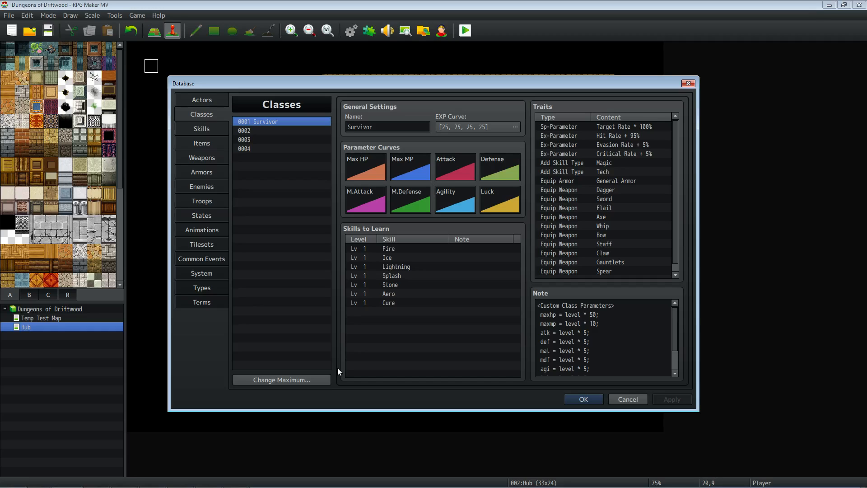
{"action": "left_click", "coordinate": [615, 331]}
{"action": "left_click", "coordinate": [614, 351]}
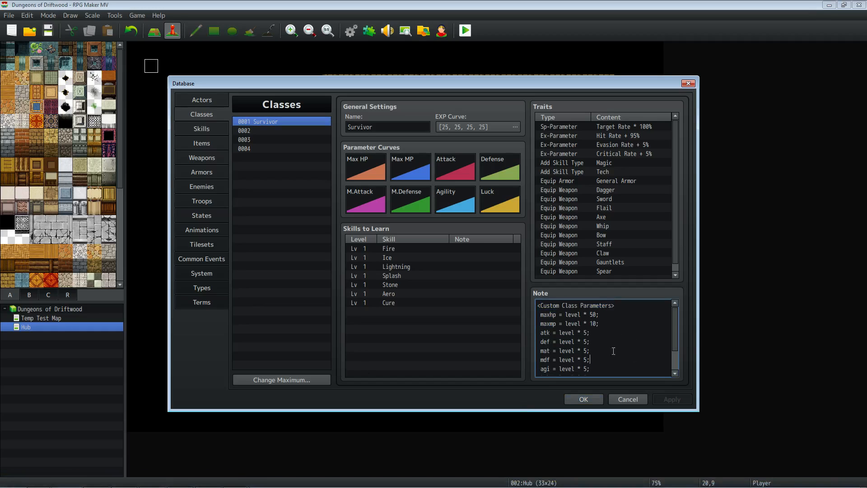
{"action": "left_click", "coordinate": [212, 102]}
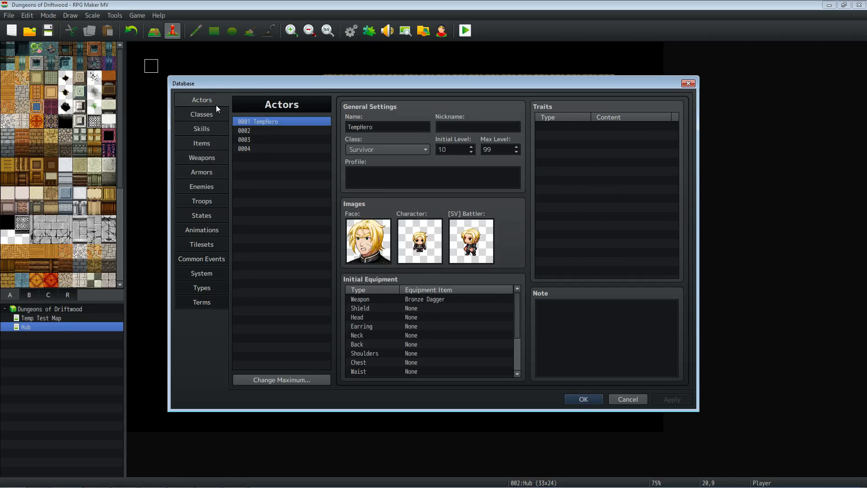
Open the Aero skill under the Wind Skills section of the skill database.
{"action": "left_click", "coordinate": [201, 129]}
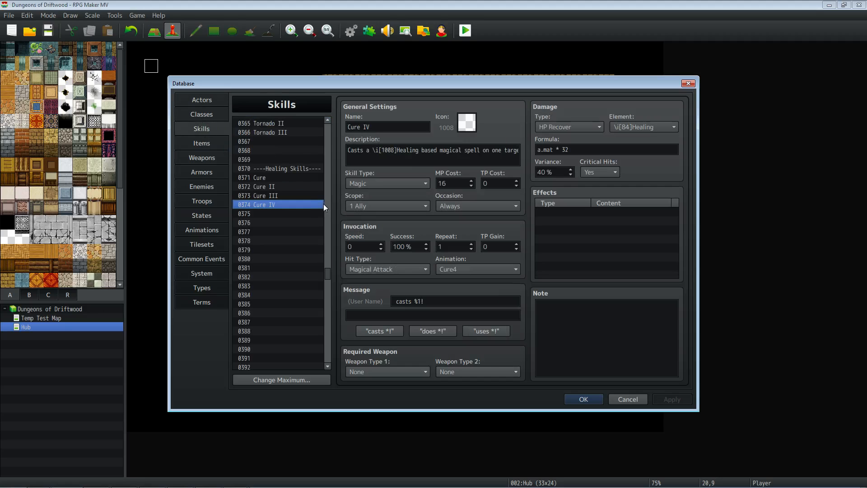
{"action": "left_click_drag", "start_coordinate": [329, 273], "coordinate": [331, 149]}
{"action": "scroll", "coordinate": [324, 164], "scroll_direction": "up", "scroll_amount": 4}
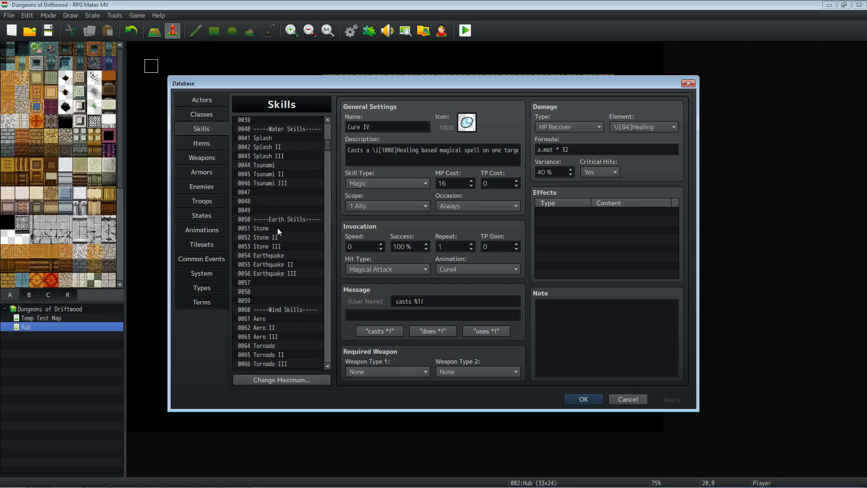
{"action": "left_click", "coordinate": [282, 317]}
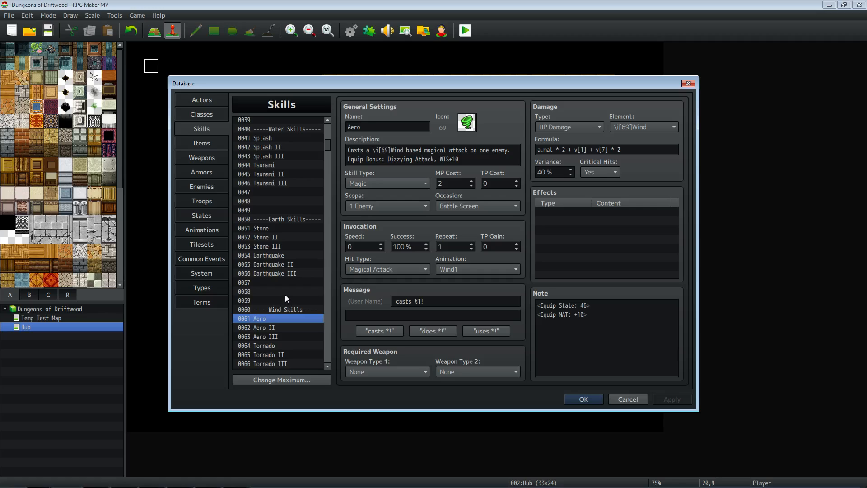
Examine the a.mat * 2, v[1] and v[7] terms of the Aero skill's damage formula.
{"action": "left_click", "coordinate": [575, 152]}
{"action": "left_click", "coordinate": [575, 149]}
{"action": "left_click_drag", "start_coordinate": [562, 150], "coordinate": [537, 149]}
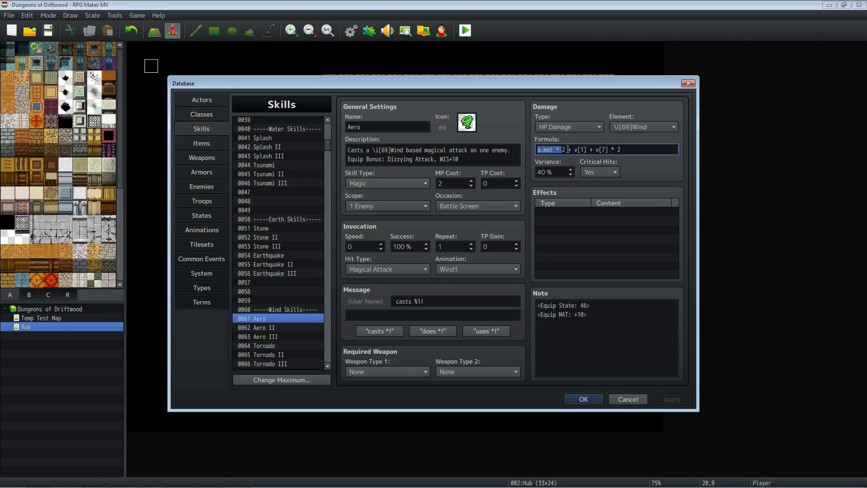
{"action": "left_click_drag", "start_coordinate": [537, 149], "coordinate": [608, 147]}
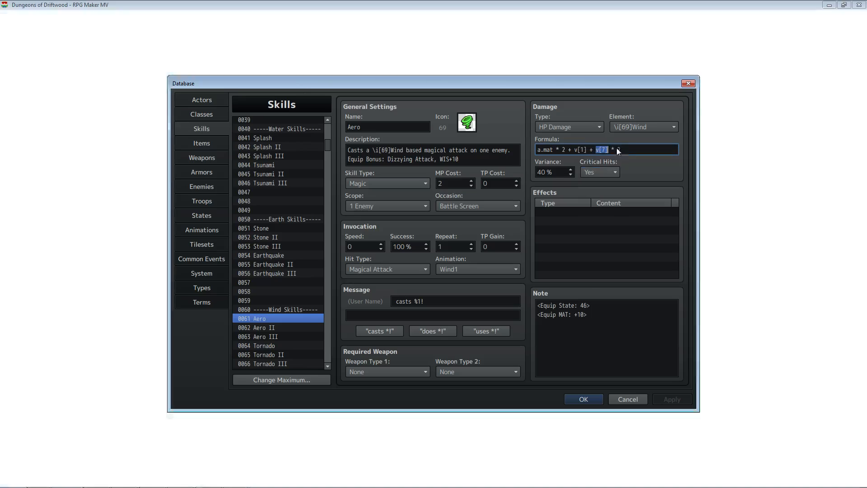
{"action": "left_click_drag", "start_coordinate": [622, 147], "coordinate": [575, 149]}
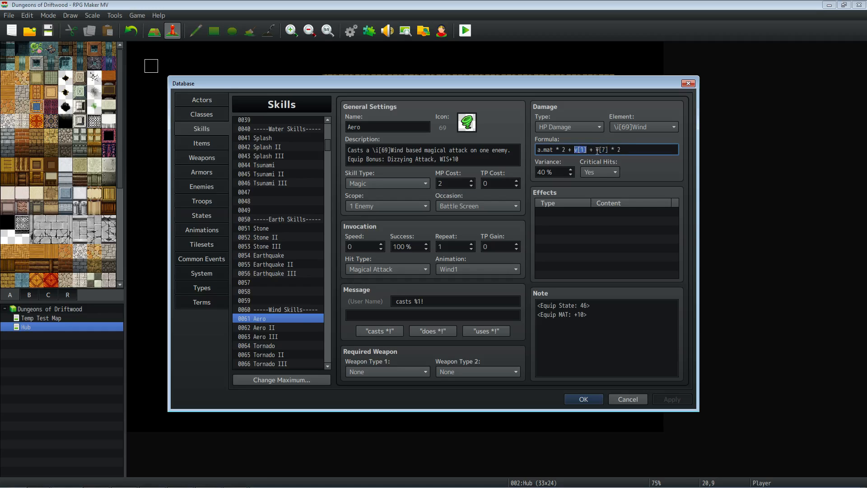
Compare the damage formulas of the higher Aero tiers and the three Tornado skills with the Aero formula.
{"action": "left_click_drag", "start_coordinate": [621, 150], "coordinate": [532, 152]}
{"action": "left_click", "coordinate": [287, 327]}
{"action": "left_click", "coordinate": [283, 337]}
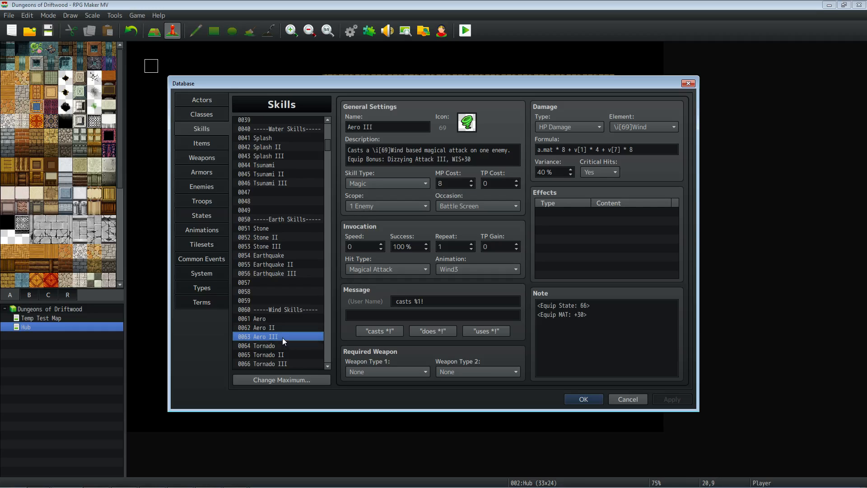
{"action": "left_click", "coordinate": [275, 345]}
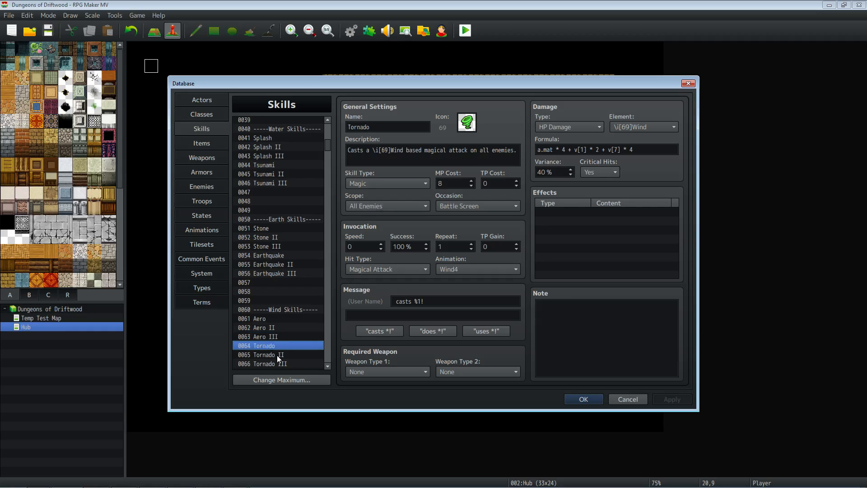
{"action": "left_click", "coordinate": [277, 355]}
{"action": "scroll", "coordinate": [277, 355], "scroll_direction": "down", "scroll_amount": 2}
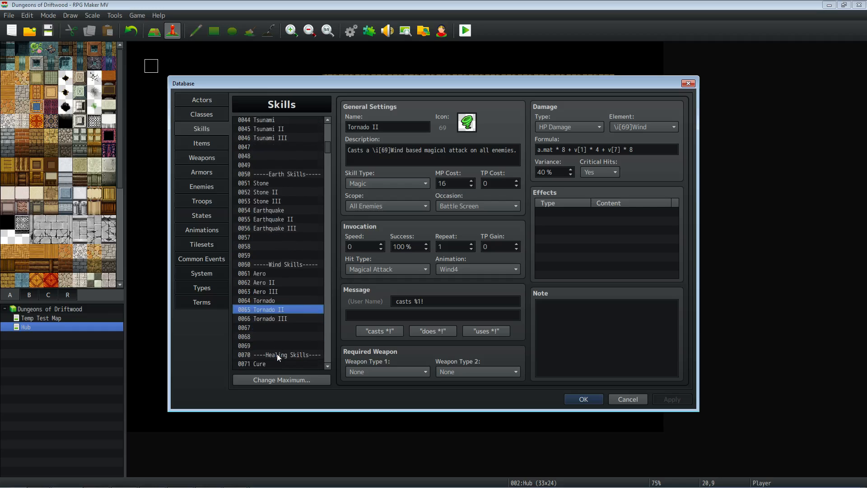
{"action": "left_click", "coordinate": [284, 317]}
{"action": "scroll", "coordinate": [281, 315], "scroll_direction": "down", "scroll_amount": 1}
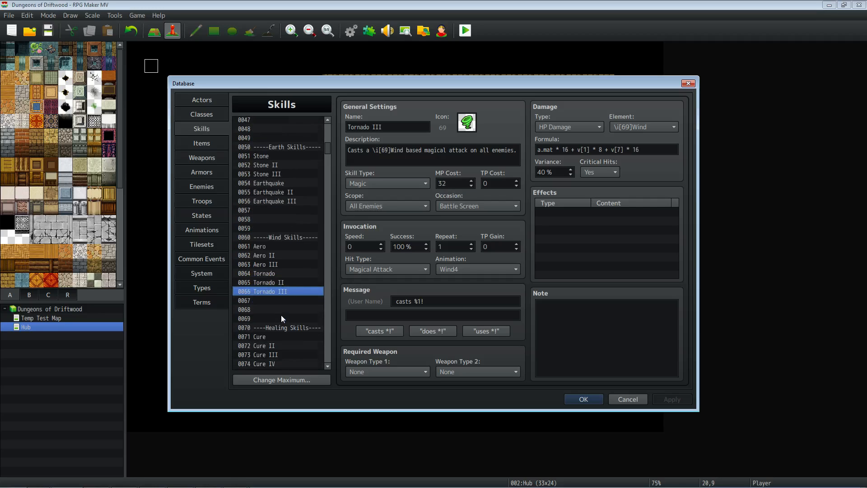
Review the recovery formulas of the Cure, Cure II, Cure III and Cure IV skills.
{"action": "left_click", "coordinate": [269, 338]}
{"action": "left_click", "coordinate": [274, 344]}
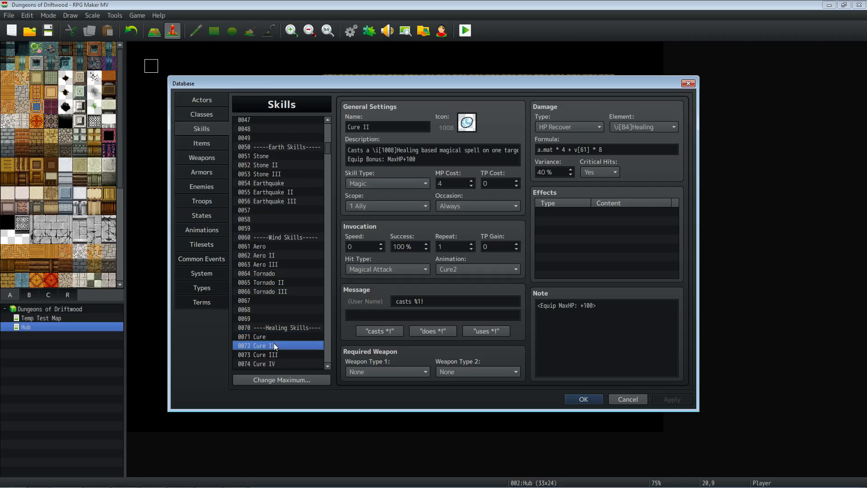
{"action": "left_click", "coordinate": [274, 355]}
{"action": "left_click", "coordinate": [275, 364]}
{"action": "scroll", "coordinate": [275, 343], "scroll_direction": "down", "scroll_amount": 2}
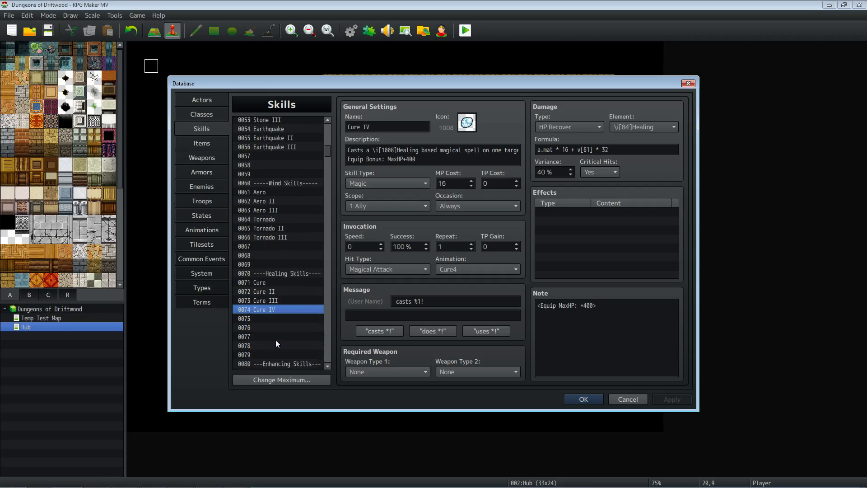
{"action": "left_click", "coordinate": [275, 283]}
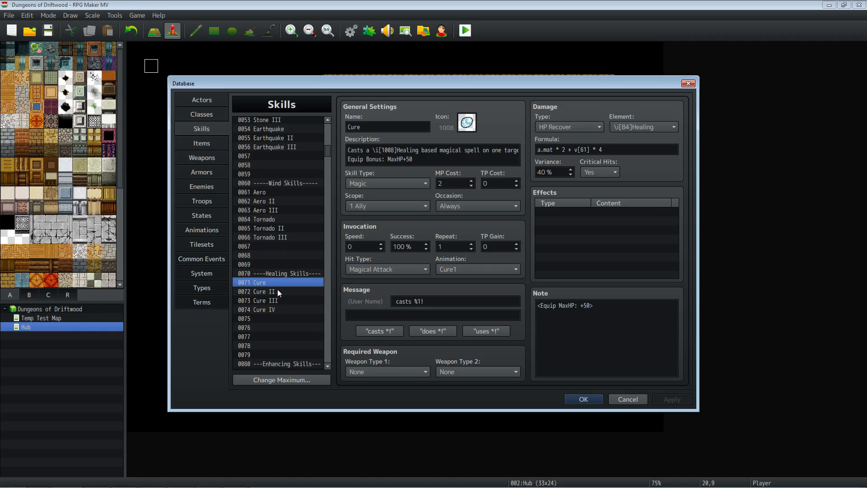
Examine the damage formulas of the second skill set from 0321 to 0341, covering Splash, Lightning and the Ice and Blizzard tiers.
{"action": "left_click_drag", "start_coordinate": [329, 156], "coordinate": [331, 262]}
{"action": "left_click", "coordinate": [271, 247]}
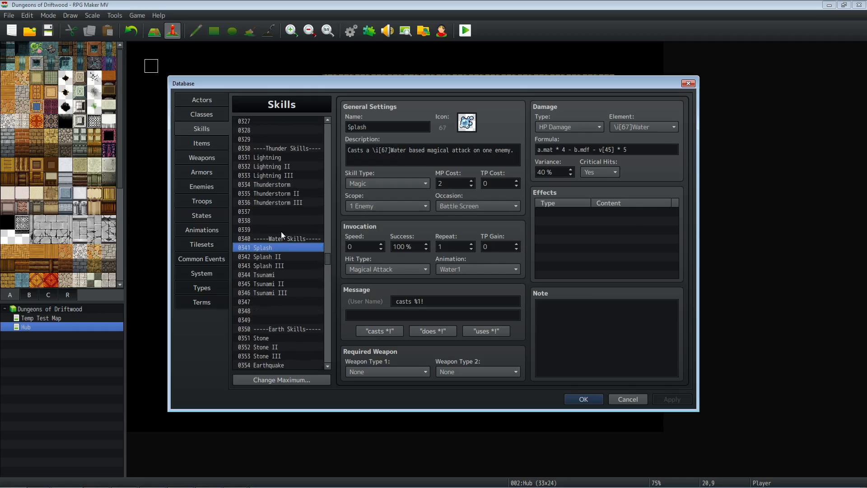
{"action": "left_click", "coordinate": [280, 157]}
{"action": "scroll", "coordinate": [285, 167], "scroll_direction": "up", "scroll_amount": 1}
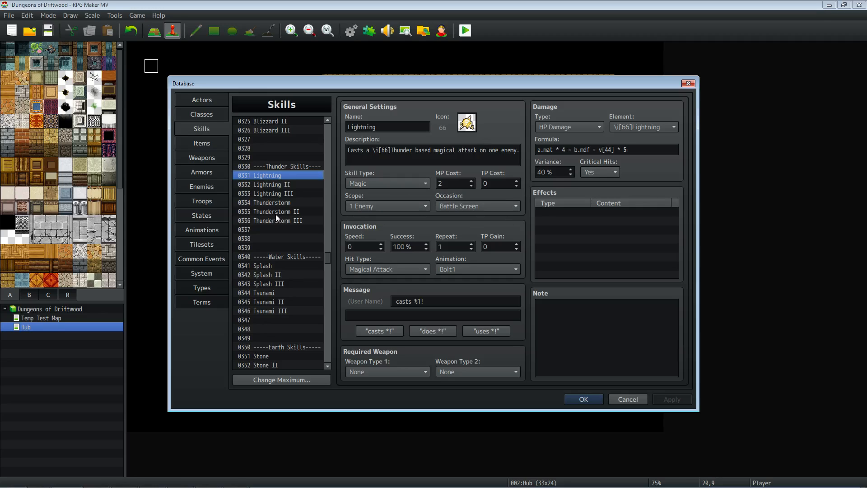
{"action": "scroll", "coordinate": [272, 193], "scroll_direction": "up", "scroll_amount": 2}
{"action": "left_click", "coordinate": [280, 139]}
{"action": "left_click", "coordinate": [281, 148]}
{"action": "left_click", "coordinate": [281, 157]}
{"action": "left_click", "coordinate": [281, 167]}
{"action": "left_click", "coordinate": [282, 175]}
{"action": "left_click", "coordinate": [283, 184]}
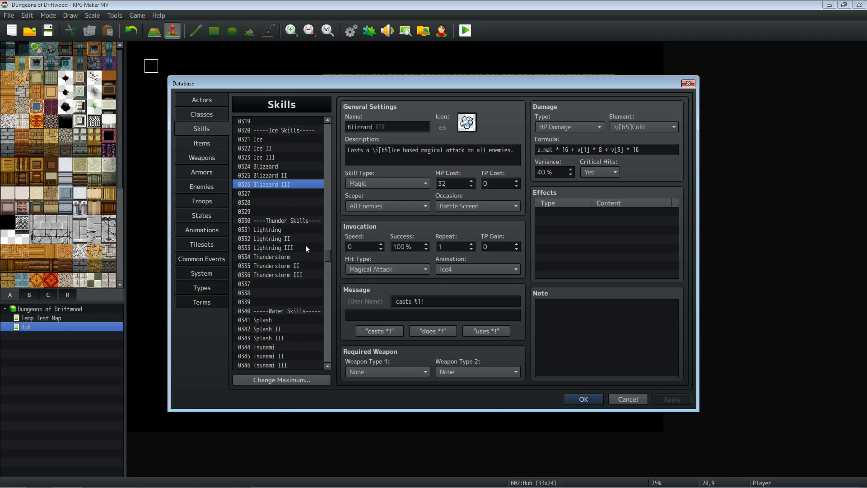
Remove the * 2 multiplier from a.mat in the damage formula of skill 0011 Fire.
{"action": "left_click_drag", "start_coordinate": [329, 257], "coordinate": [327, 146]}
{"action": "scroll", "coordinate": [292, 173], "scroll_direction": "up", "scroll_amount": 8}
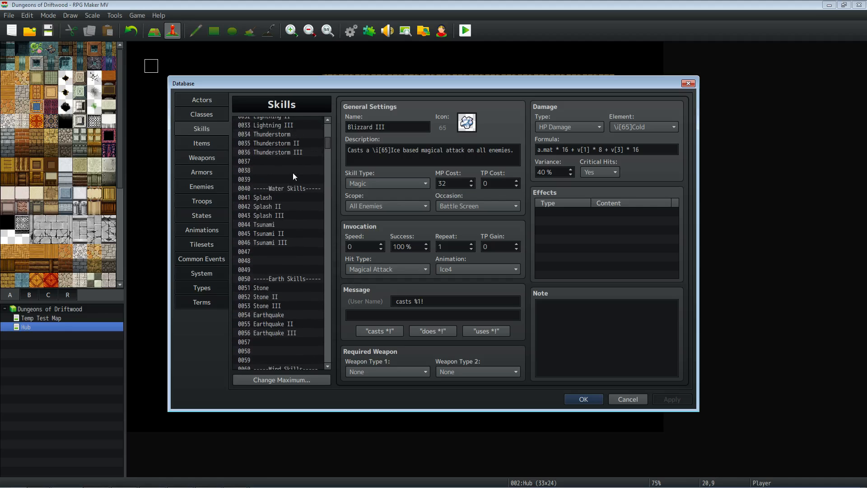
{"action": "scroll", "coordinate": [293, 176], "scroll_direction": "up", "scroll_amount": 9}
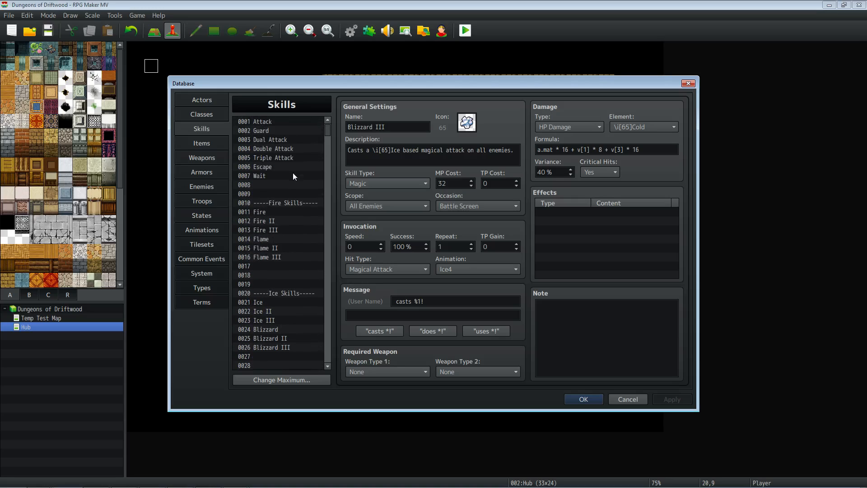
{"action": "left_click", "coordinate": [268, 212]}
{"action": "left_click", "coordinate": [565, 147]}
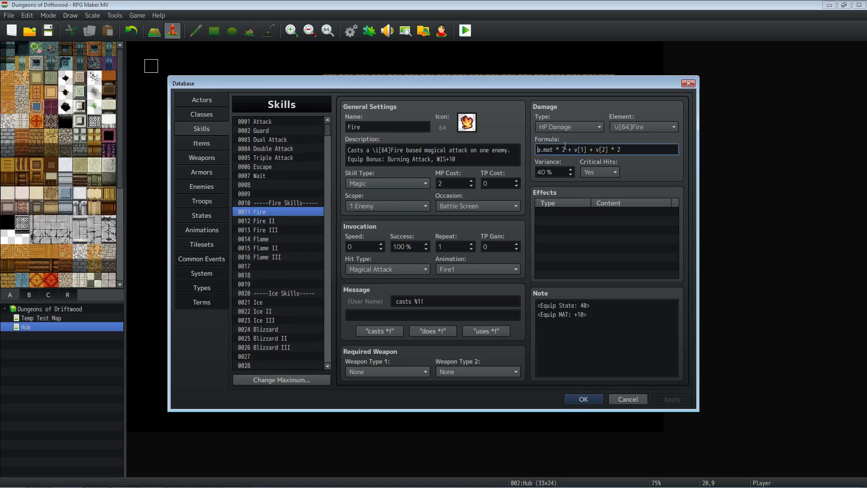
{"action": "key", "text": "shift+Left"}
{"action": "key", "text": "shift+Left"}
{"action": "key", "text": "shift+Left"}
{"action": "key", "text": "Delete"}
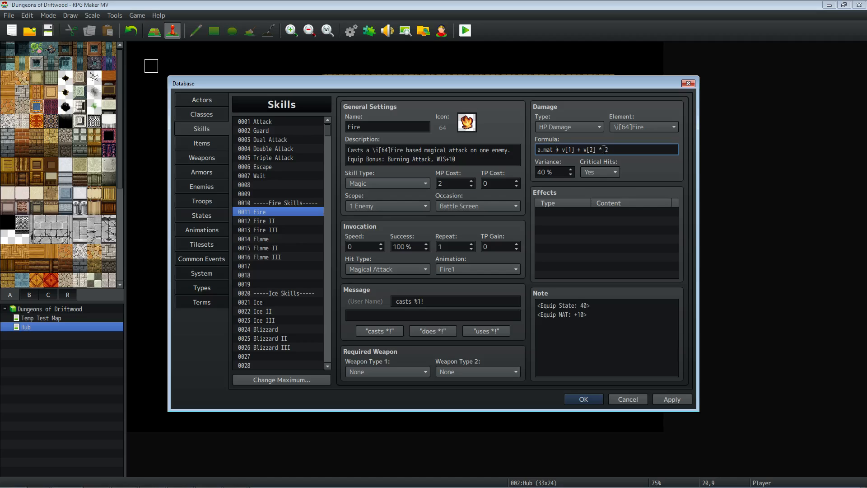
Set the a.mat multiplier in the Fire II damage formula to 2.
{"action": "left_click", "coordinate": [272, 223]}
{"action": "left_click", "coordinate": [577, 150]}
{"action": "left_click", "coordinate": [578, 151]}
{"action": "key", "text": "BackSpace"}
{"action": "type", "text": "2"}
Set the a.mat multiplier in the Fire III damage formula to 4.
{"action": "left_click", "coordinate": [265, 229]}
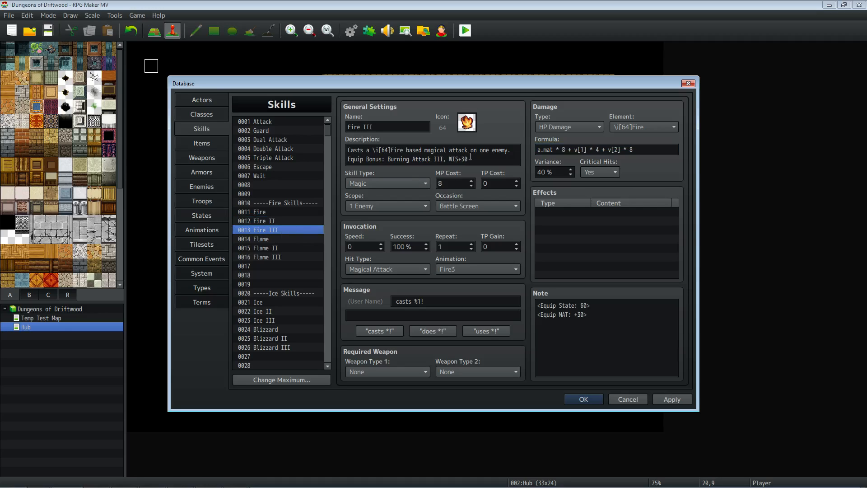
{"action": "left_click", "coordinate": [563, 152]}
{"action": "key", "text": "shift+Home"}
{"action": "left_click", "coordinate": [567, 148]}
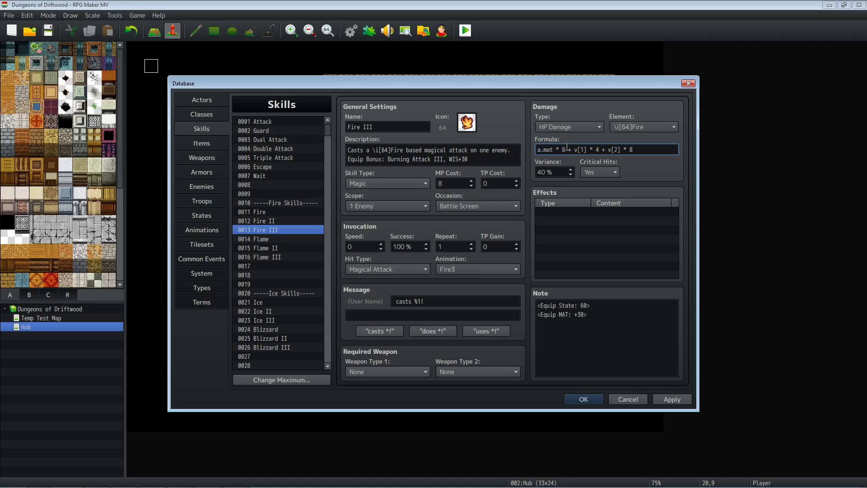
{"action": "key", "text": "Delete"}
{"action": "type", "text": "4"}
Set the a.mat multiplier to 2 in the Flame damage formula and to 4 in the Flame II formula.
{"action": "left_click", "coordinate": [286, 239]}
{"action": "left_click", "coordinate": [563, 150]}
{"action": "double_click", "coordinate": [563, 149]}
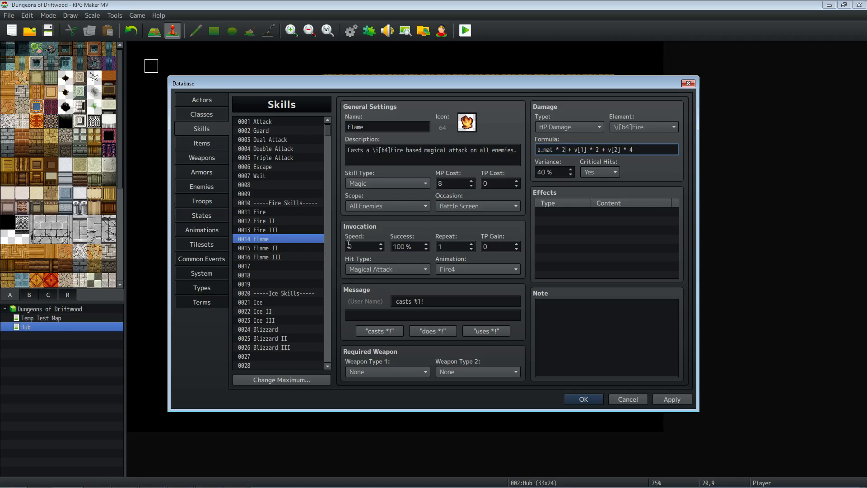
{"action": "left_click", "coordinate": [281, 248]}
{"action": "double_click", "coordinate": [564, 149]}
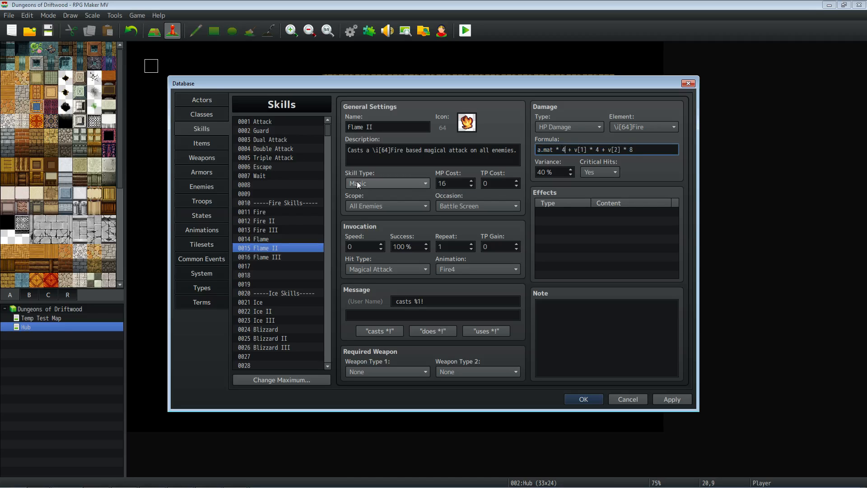
Set the a.mat multiplier in the Flame III damage formula to 8.
{"action": "left_click", "coordinate": [297, 257]}
{"action": "double_click", "coordinate": [564, 149]}
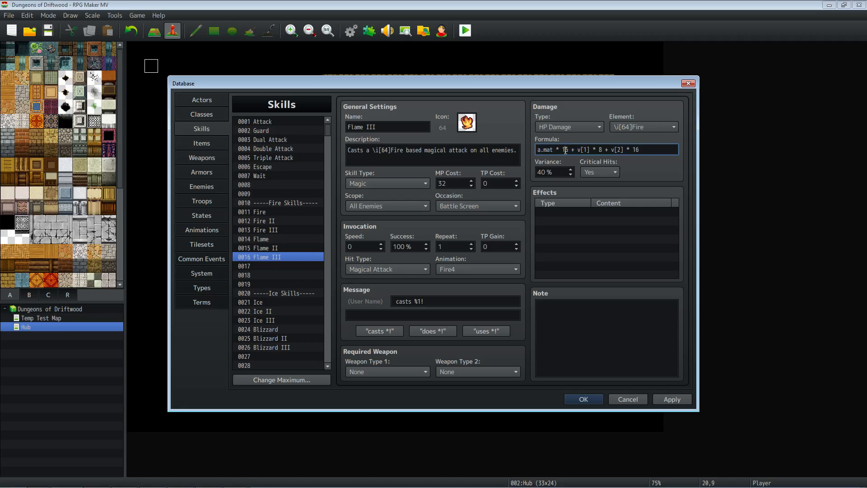
{"action": "type", "text": "8"}
Remove the * 2 multiplier from a.mat in the damage formula of skill 0021 Ice.
{"action": "scroll", "coordinate": [286, 260], "scroll_direction": "down", "scroll_amount": 1}
{"action": "scroll", "coordinate": [286, 261], "scroll_direction": "down", "scroll_amount": 1}
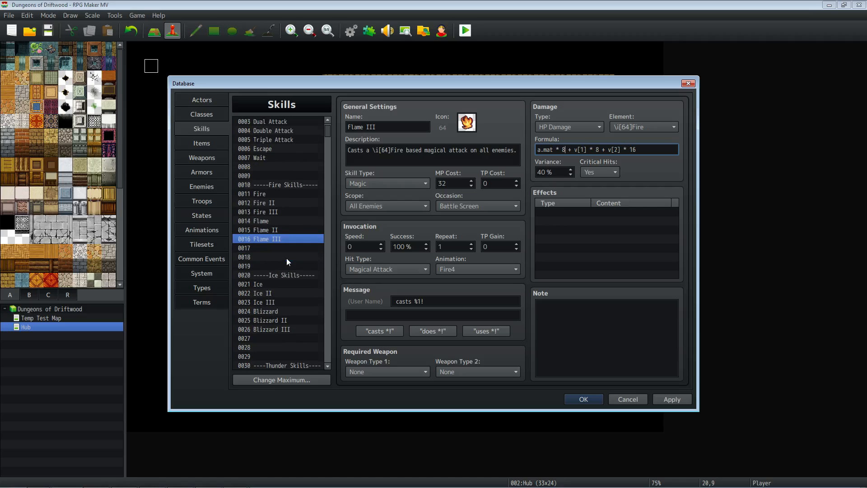
{"action": "left_click", "coordinate": [281, 287]}
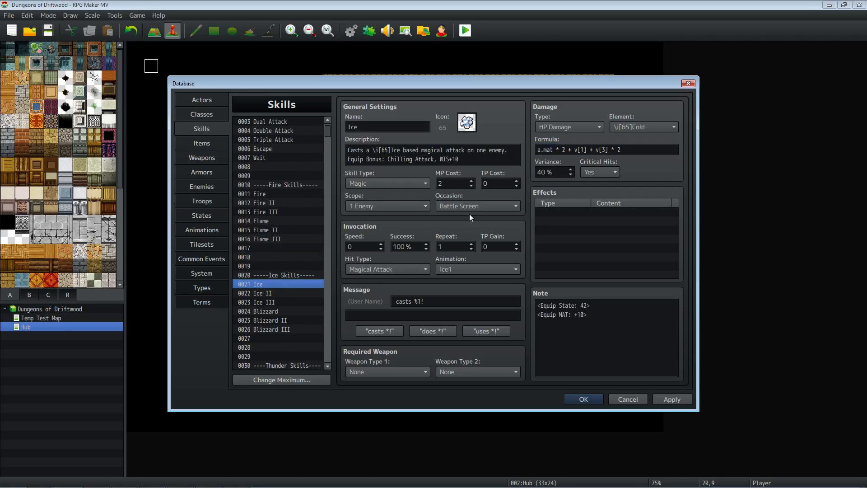
{"action": "double_click", "coordinate": [562, 149]}
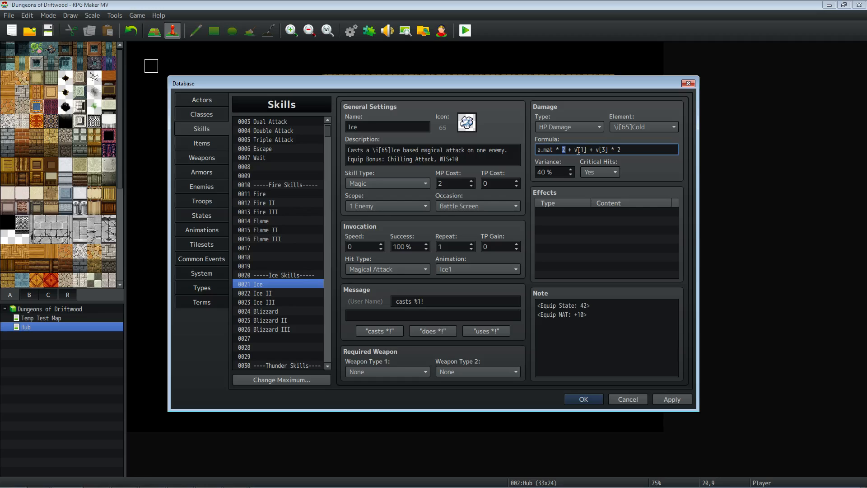
{"action": "key", "text": "BackSpace"}
{"action": "key", "text": "BackSpace"}
{"action": "key", "text": "BackSpace"}
{"action": "key", "text": "BackSpace"}
Set the a.mat multiplier to 2 in the Ice II damage formula and to 4 in the Ice III formula.
{"action": "left_click", "coordinate": [294, 294]}
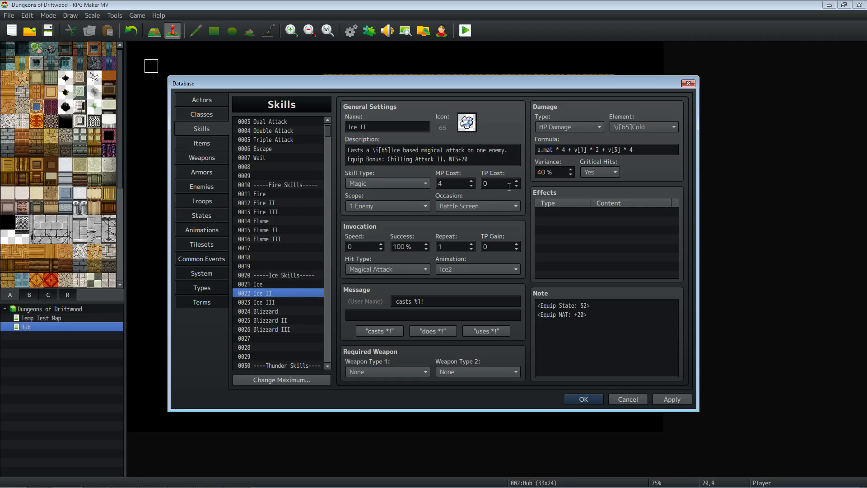
{"action": "triple_click", "coordinate": [564, 150]}
{"action": "left_click", "coordinate": [580, 149]}
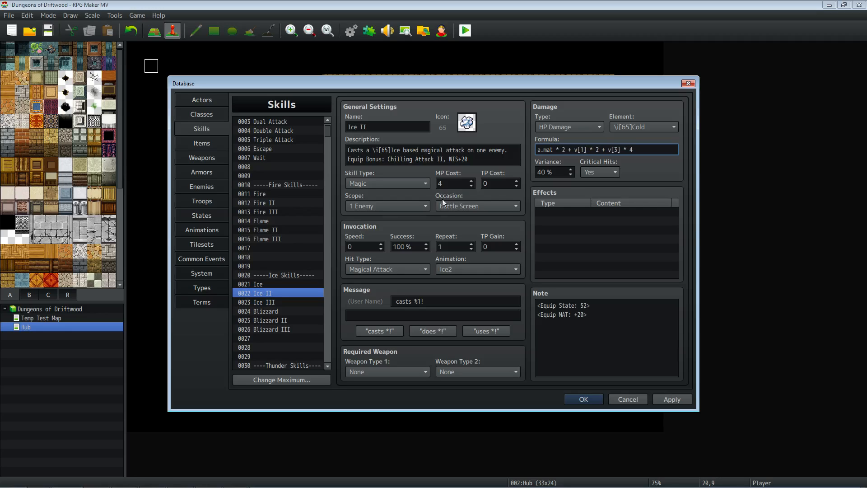
{"action": "left_click", "coordinate": [293, 303]}
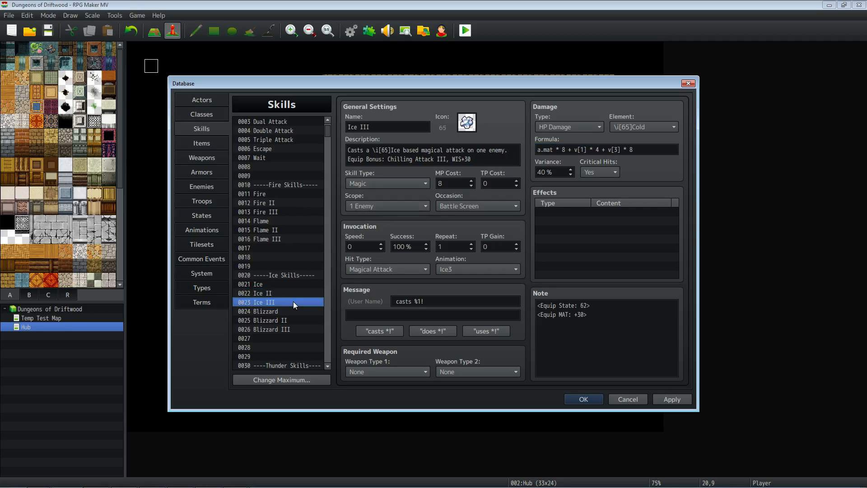
{"action": "double_click", "coordinate": [564, 149]}
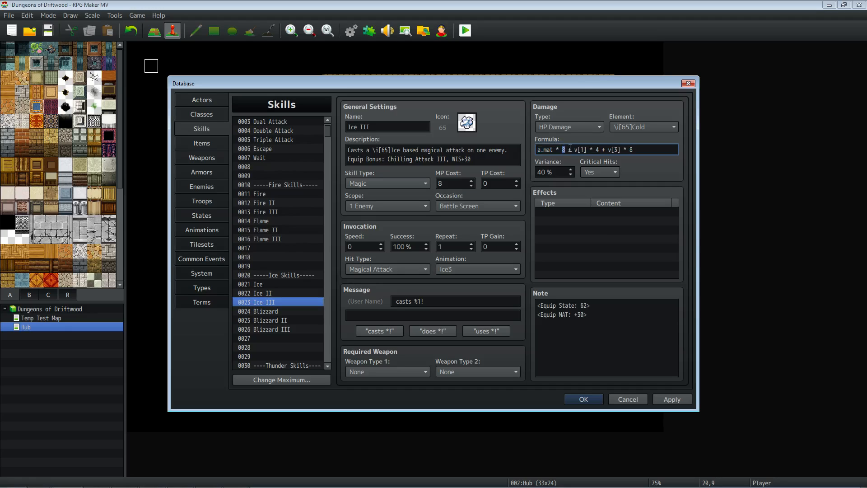
{"action": "type", "text": "4"}
Set the a.mat multiplier to 2 for Blizzard and 4 for Blizzard II, applying the database changes after each edit.
{"action": "left_click", "coordinate": [282, 311]}
{"action": "double_click", "coordinate": [563, 148]}
{"action": "type", "text": "2"}
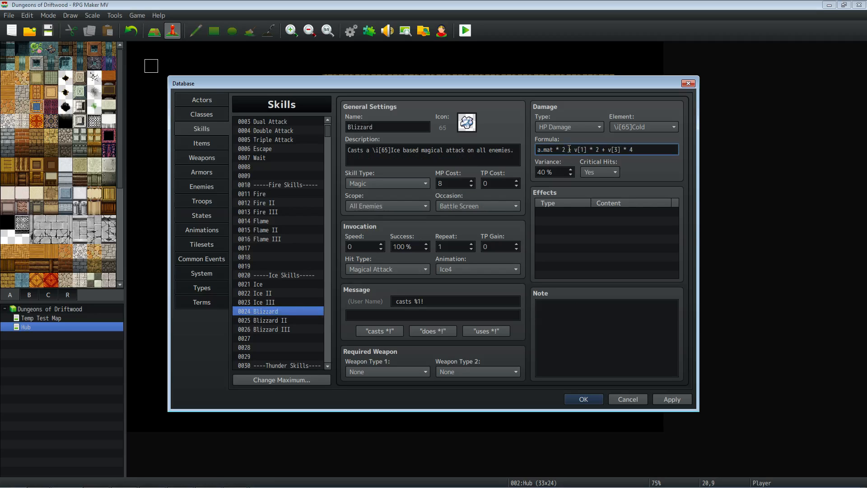
{"action": "left_click", "coordinate": [676, 399]}
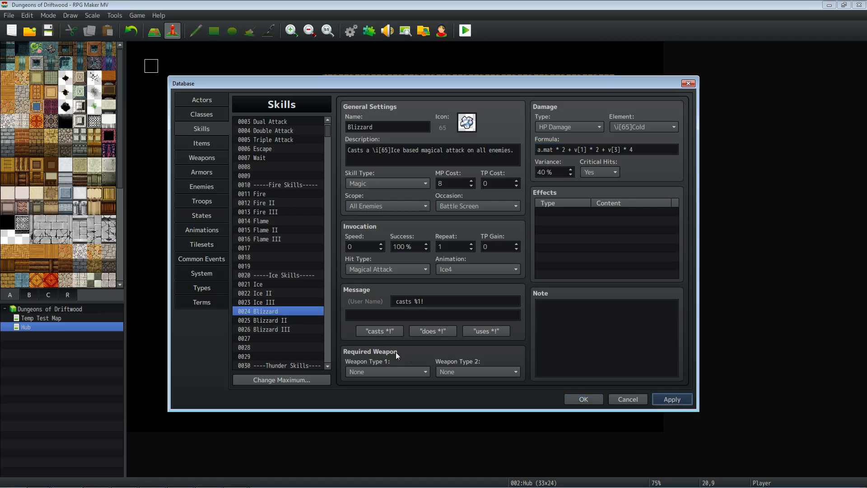
{"action": "left_click", "coordinate": [273, 319]}
{"action": "double_click", "coordinate": [563, 149]}
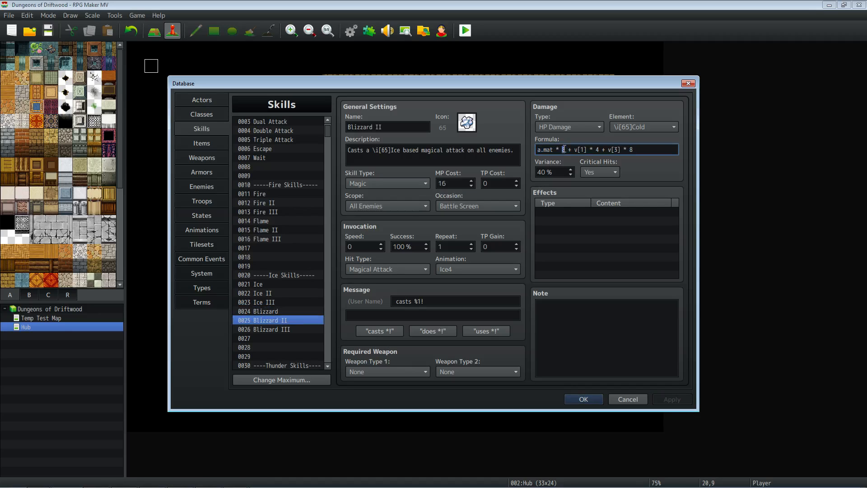
{"action": "type", "text": "4"}
{"action": "left_click", "coordinate": [677, 400]}
Set the a.mat multiplier in the Blizzard III damage formula to 8.
{"action": "left_click", "coordinate": [279, 330]}
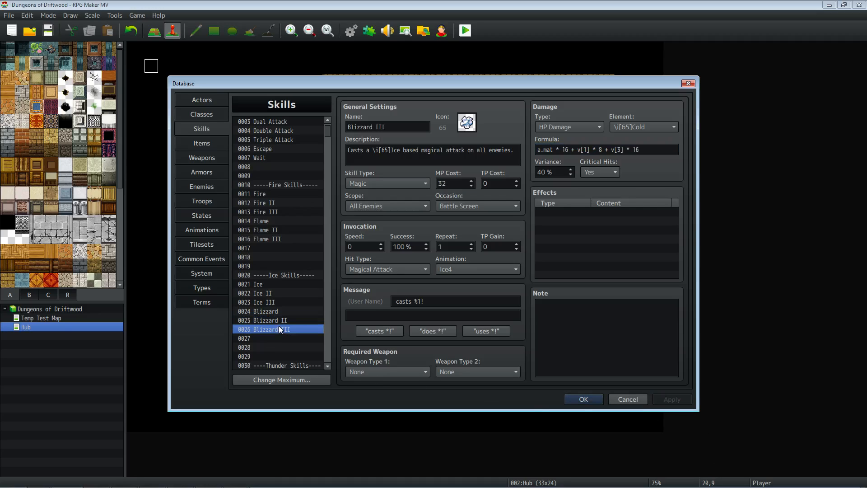
{"action": "double_click", "coordinate": [564, 149]}
{"action": "type", "text": "8"}
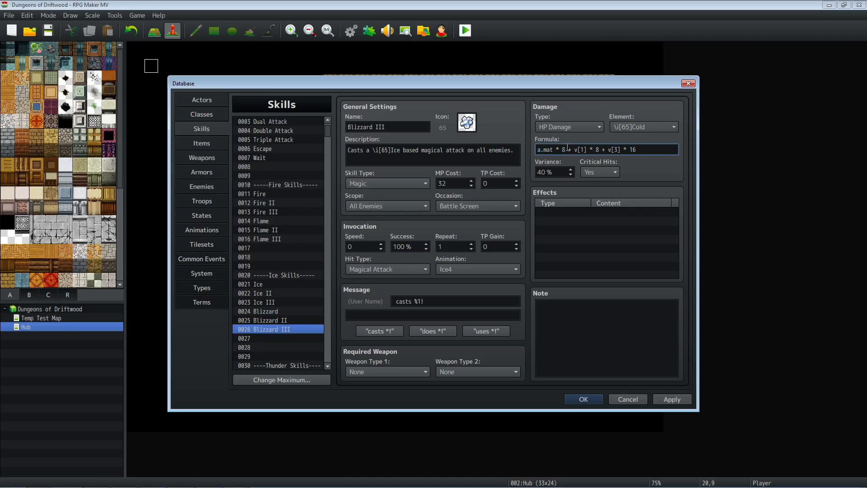
Remove the * 2 multiplier from a.mat in the damage formula of skill 0031 Lightning.
{"action": "scroll", "coordinate": [271, 330], "scroll_direction": "down", "scroll_amount": 3}
{"action": "left_click", "coordinate": [277, 302]}
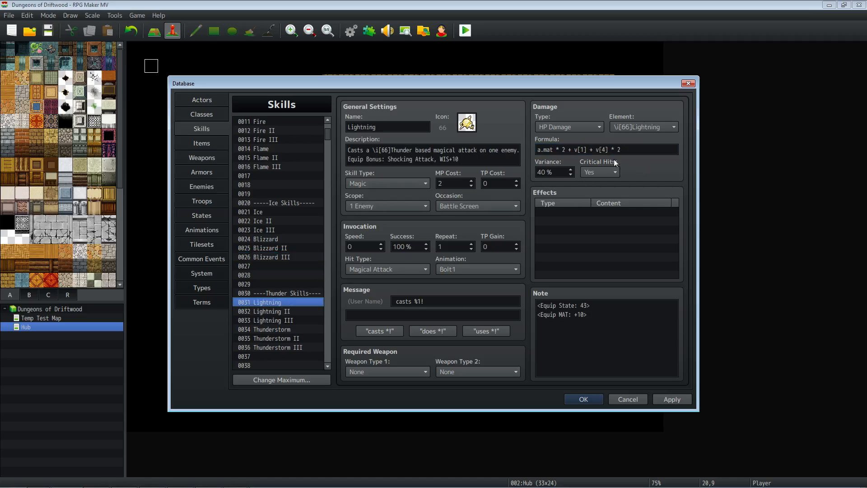
{"action": "double_click", "coordinate": [563, 149]}
{"action": "key", "text": "BackSpace"}
{"action": "key", "text": "BackSpace"}
{"action": "key", "text": "BackSpace"}
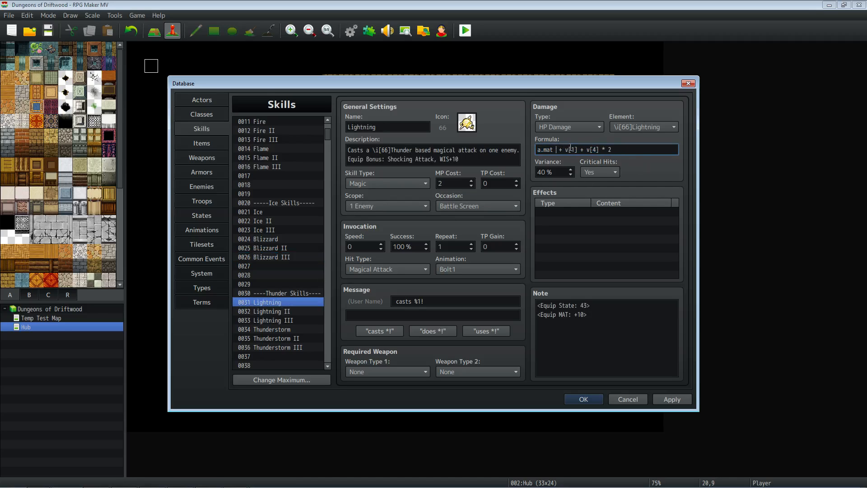
{"action": "key", "text": "BackSpace"}
Set the a.mat multiplier in the Lightning II damage formula to 2.
{"action": "left_click", "coordinate": [281, 311]}
{"action": "left_click", "coordinate": [561, 151]}
{"action": "key", "text": "Delete"}
{"action": "type", "text": "2"}
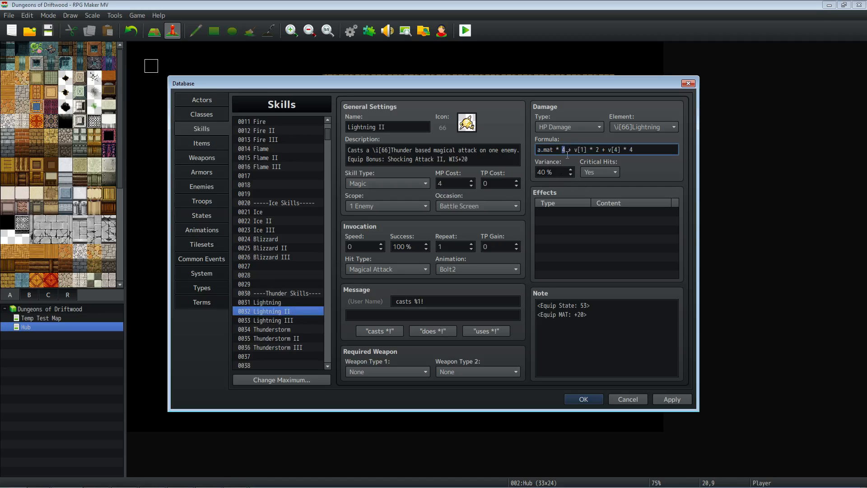
Set the a.mat multiplier in the Lightning III damage formula to 4.
{"action": "scroll", "coordinate": [286, 279], "scroll_direction": "down", "scroll_amount": 2}
{"action": "left_click", "coordinate": [285, 276]}
{"action": "left_click", "coordinate": [562, 150]}
{"action": "key", "text": "Delete"}
{"action": "type", "text": "4"}
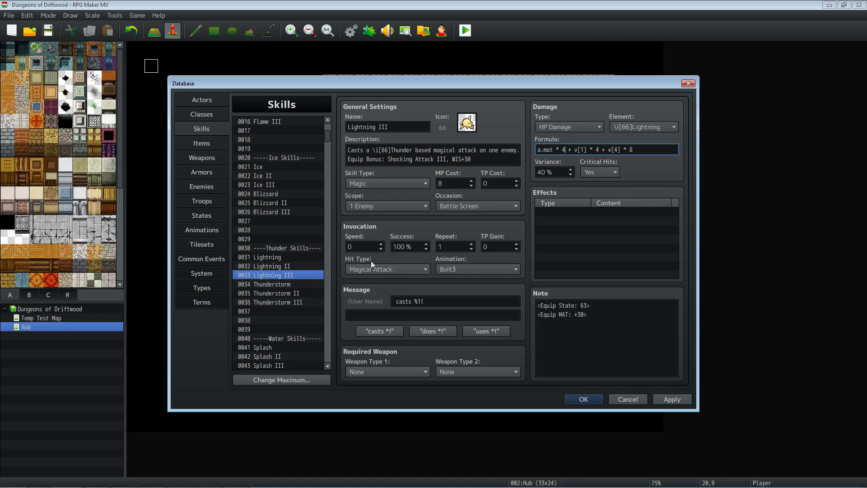
Set the a.mat multiplier in the damage formulas to 2 for Thunderstorm and 4 for Thunderstorm II.
{"action": "left_click", "coordinate": [305, 284]}
{"action": "left_click", "coordinate": [565, 149]}
{"action": "key", "text": "BackSpace"}
{"action": "type", "text": "2"}
{"action": "left_click", "coordinate": [281, 293]}
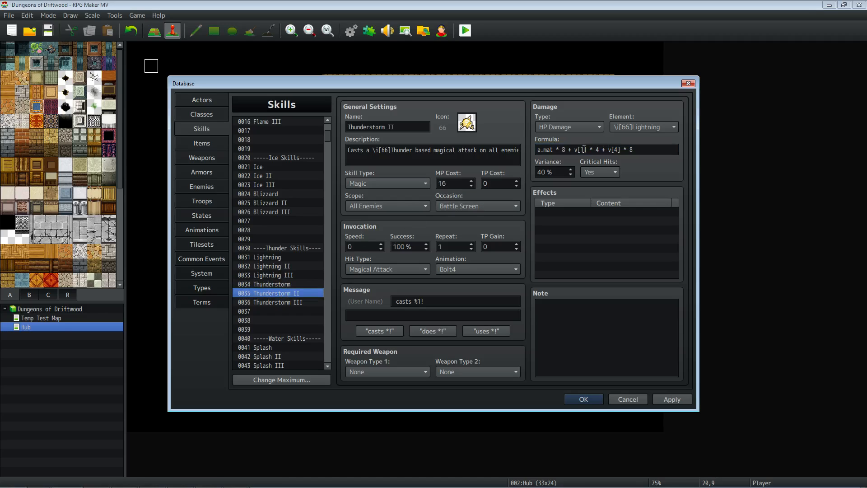
{"action": "double_click", "coordinate": [563, 149]}
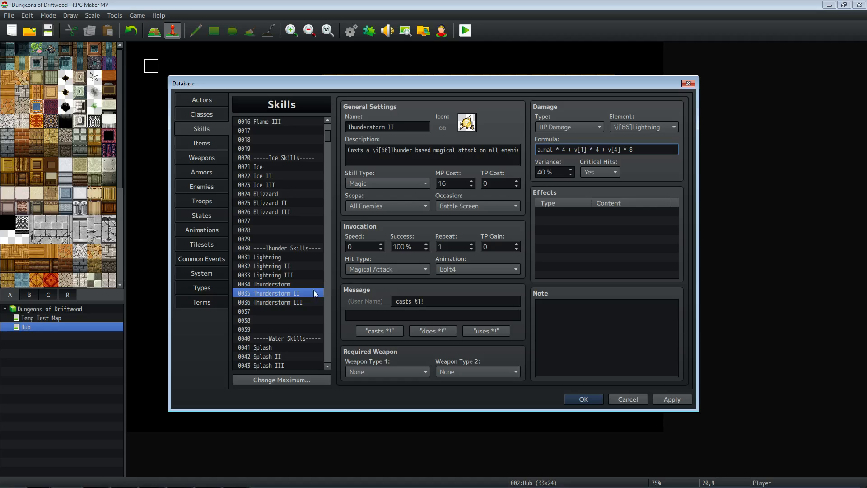
Set the a.mat multiplier in the Thunderstorm III damage formula to 8 and apply the database changes.
{"action": "left_click", "coordinate": [296, 302]}
{"action": "double_click", "coordinate": [565, 149]}
{"action": "type", "text": "8"}
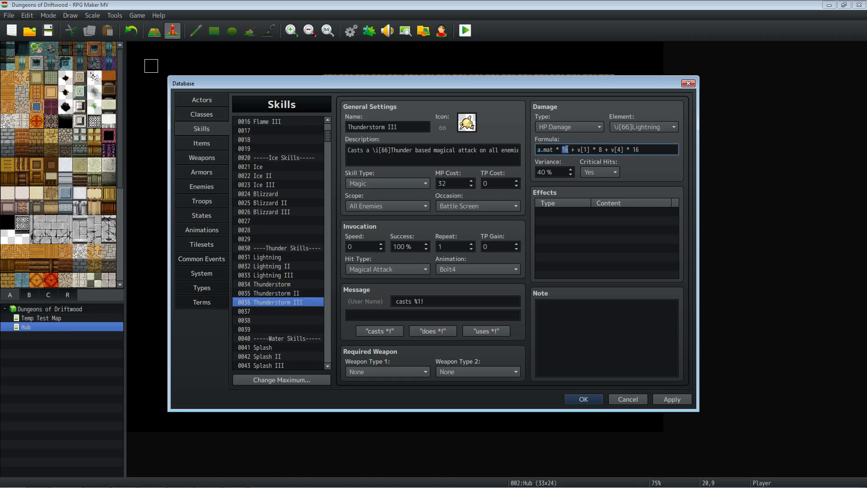
{"action": "left_click", "coordinate": [673, 398]}
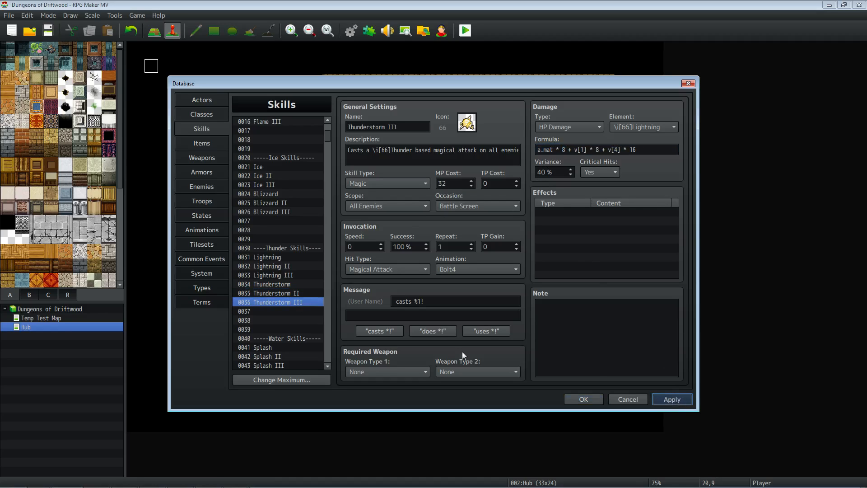
Remove the * 2 multiplier from a.mat in the damage formula of skill 0041 Splash and apply the change.
{"action": "scroll", "coordinate": [281, 263], "scroll_direction": "down", "scroll_amount": 5}
{"action": "left_click", "coordinate": [285, 220]}
{"action": "double_click", "coordinate": [563, 150]}
{"action": "key", "text": "BackSpace"}
{"action": "key", "text": "BackSpace"}
{"action": "key", "text": "BackSpace"}
{"action": "left_click", "coordinate": [672, 398]}
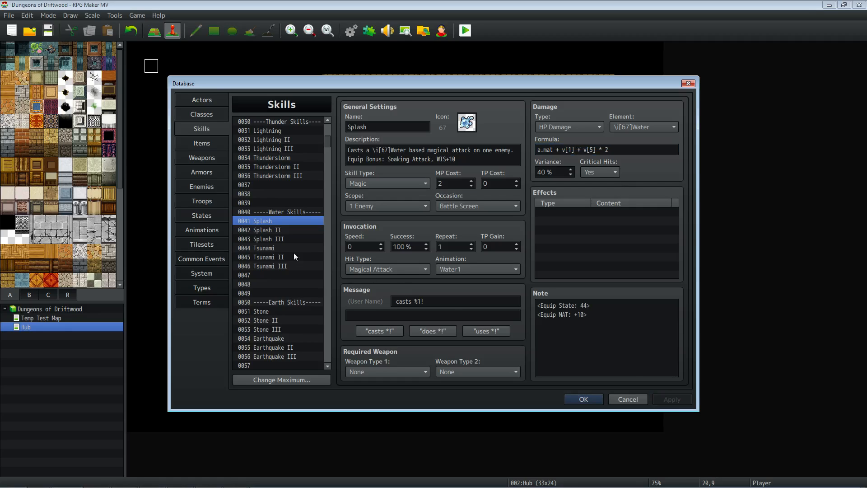
Set the a.mat multiplier in the damage formulas to 2 for Splash II and 4 for Splash III.
{"action": "left_click", "coordinate": [277, 228]}
{"action": "double_click", "coordinate": [564, 149]}
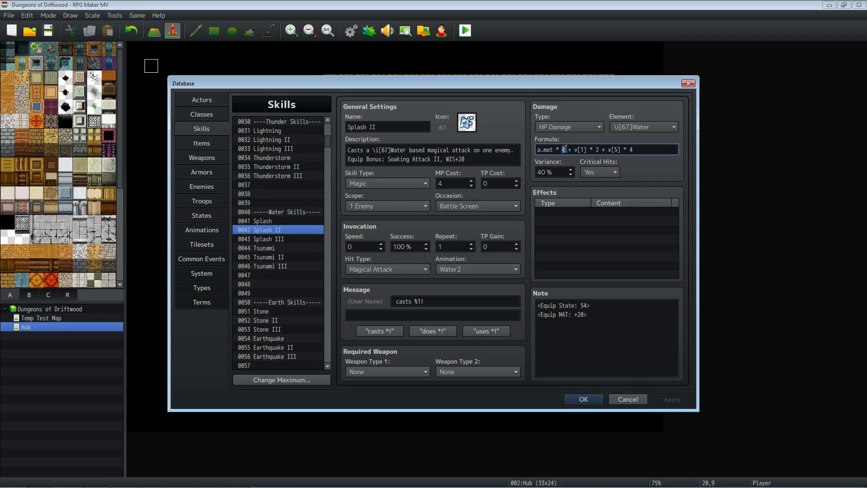
{"action": "type", "text": "2"}
{"action": "left_click", "coordinate": [294, 238]}
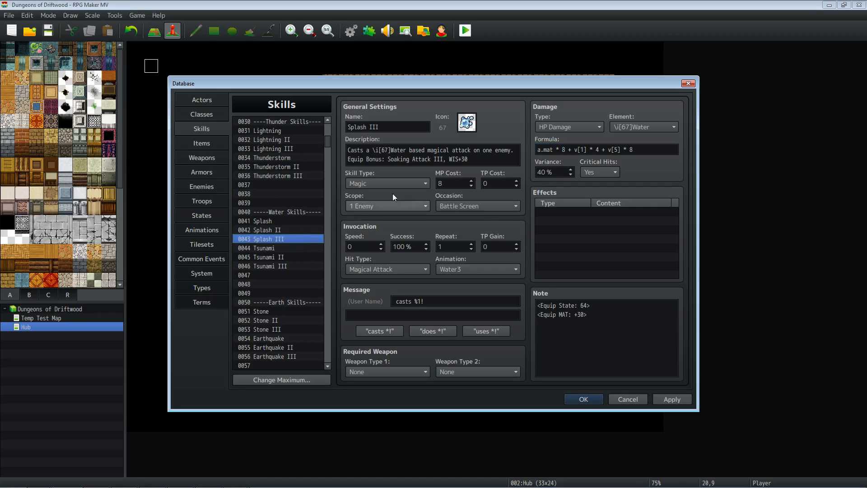
{"action": "double_click", "coordinate": [564, 150]}
{"action": "type", "text": "4"}
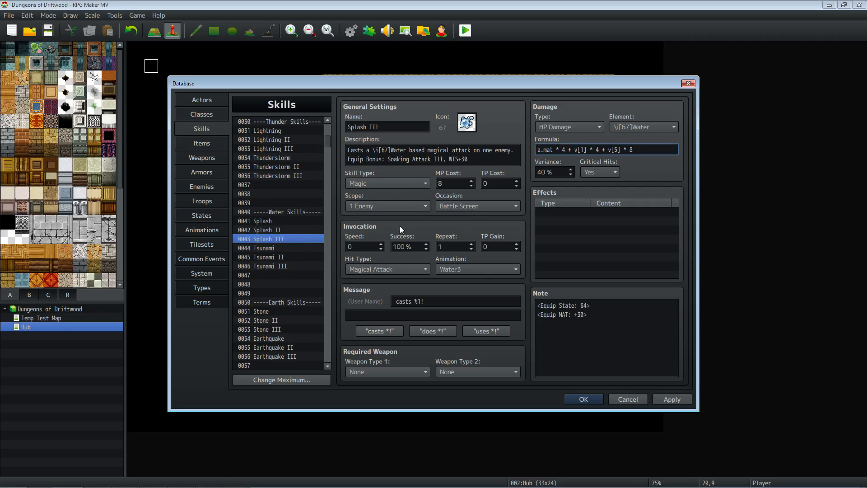
Halve the a.mat multiplier in the Tsunami damage formula and set the one in Tsunami II to 4.
{"action": "left_click", "coordinate": [297, 246]}
{"action": "double_click", "coordinate": [564, 149]}
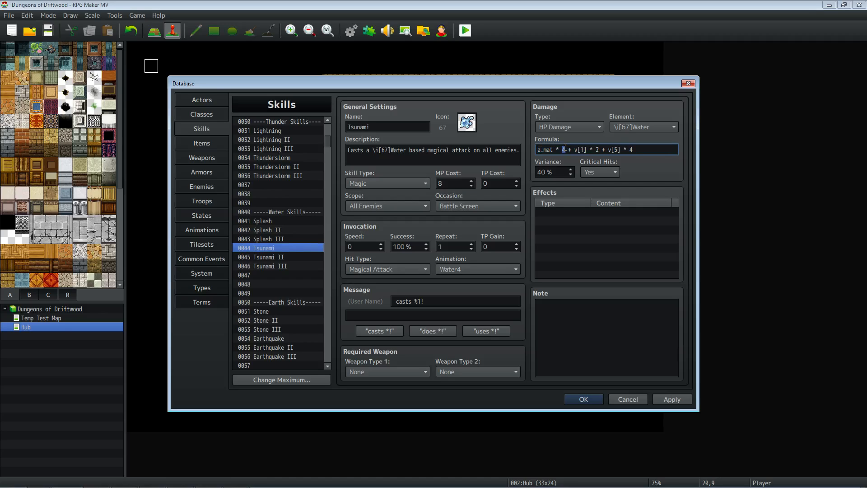
{"action": "left_click", "coordinate": [302, 255]}
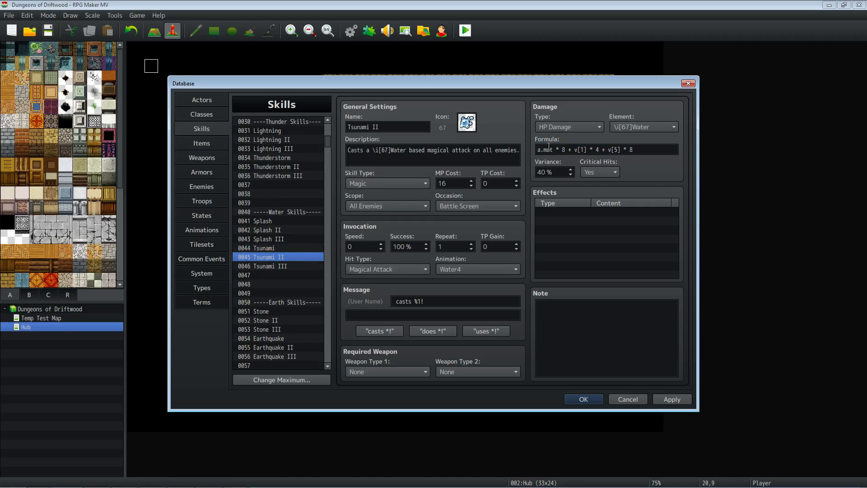
{"action": "double_click", "coordinate": [563, 150]}
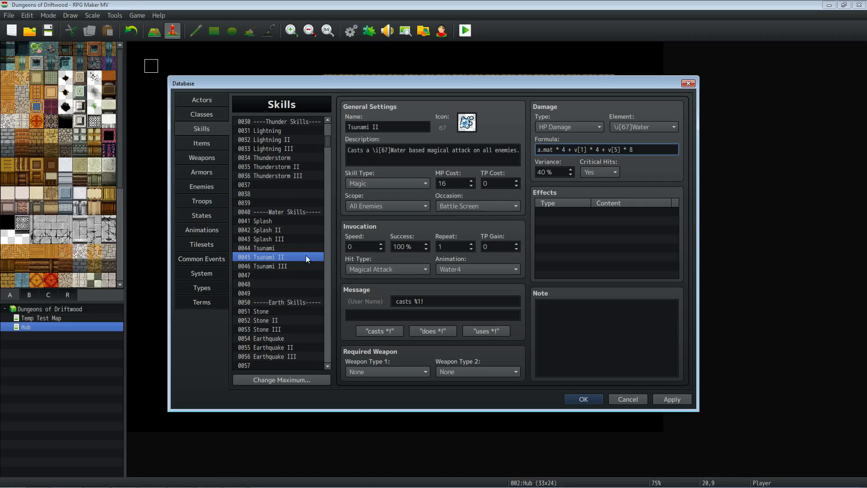
Set the a.mat multiplier in the Tsunami III damage formula to 8 and apply the database changes.
{"action": "left_click", "coordinate": [299, 267]}
{"action": "left_click", "coordinate": [565, 149]}
{"action": "double_click", "coordinate": [565, 150]}
{"action": "type", "text": "8"}
{"action": "left_click", "coordinate": [677, 400]}
Remove the * 2 multiplier from a.mat in the damage formula of skill 0051 Stone.
{"action": "scroll", "coordinate": [300, 258], "scroll_direction": "down", "scroll_amount": 4}
{"action": "left_click", "coordinate": [269, 203]}
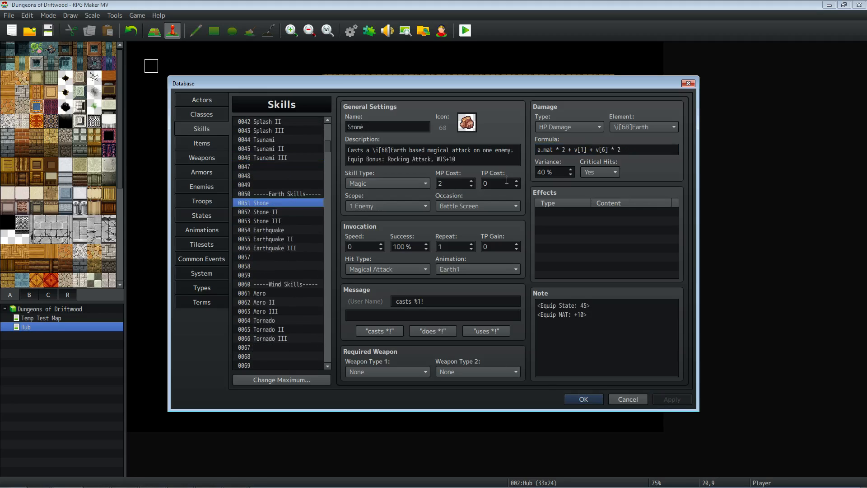
{"action": "double_click", "coordinate": [563, 150]}
{"action": "key", "text": "BackSpace"}
{"action": "key", "text": "BackSpace"}
{"action": "key", "text": "BackSpace"}
{"action": "key", "text": "BackSpace"}
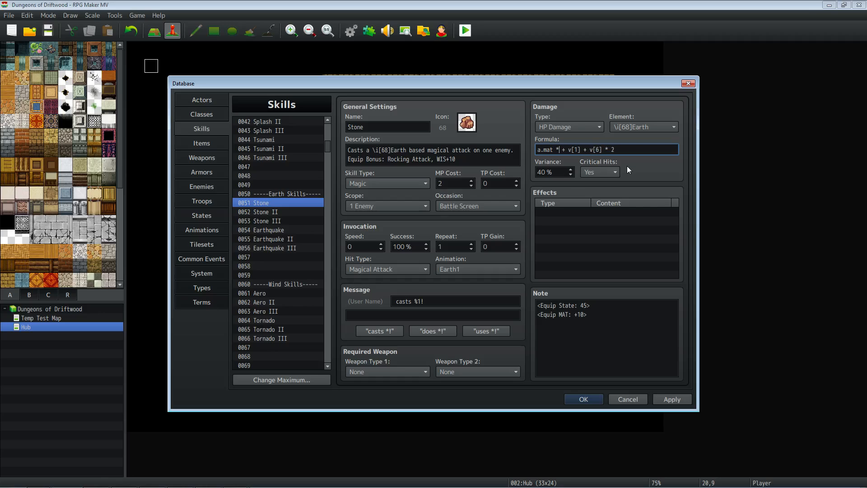
Set the a.mat multiplier in the Stone II damage formula to 2 and halve the one in Stone III.
{"action": "left_click", "coordinate": [278, 212]}
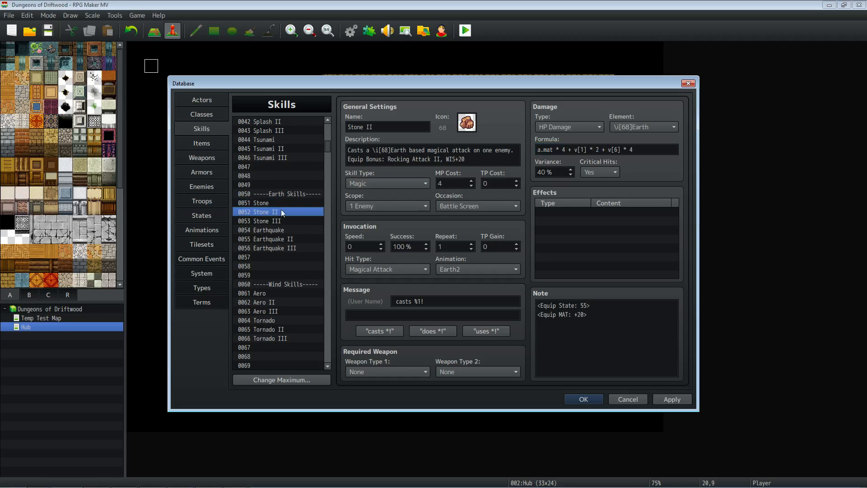
{"action": "double_click", "coordinate": [563, 150]}
{"action": "type", "text": "2"}
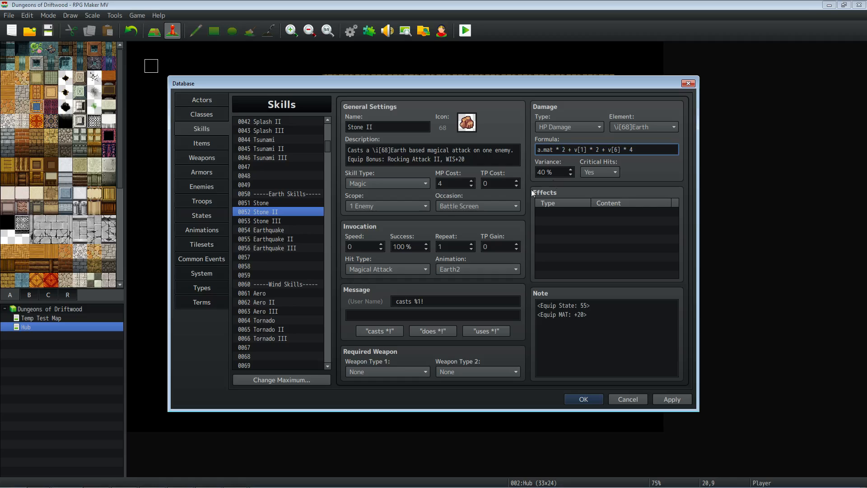
{"action": "left_click", "coordinate": [288, 220]}
{"action": "double_click", "coordinate": [563, 149]}
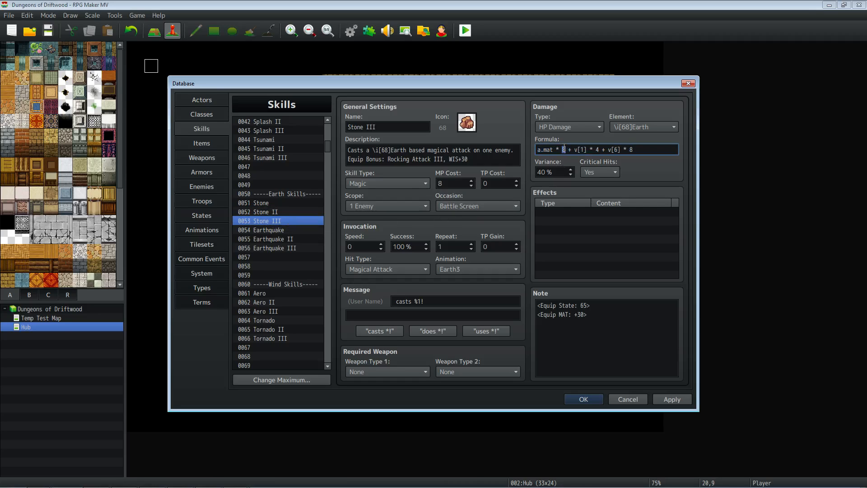
Set the a.mat multiplier in the Earthquake damage formula to 2 and halve the one in Earthquake II.
{"action": "left_click", "coordinate": [290, 229]}
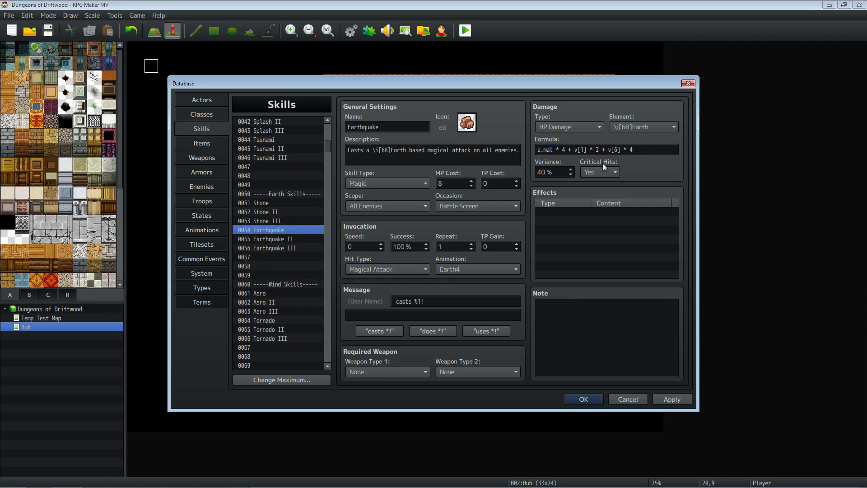
{"action": "double_click", "coordinate": [564, 150]}
{"action": "type", "text": "2"}
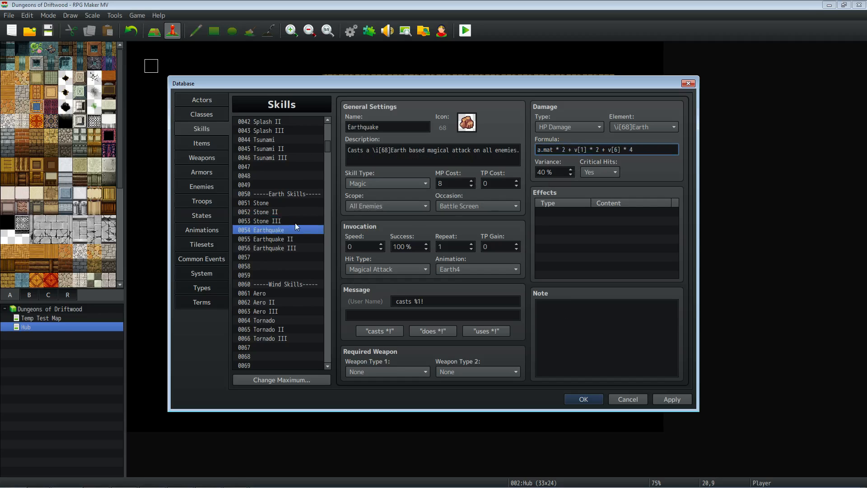
{"action": "left_click", "coordinate": [289, 241]}
{"action": "left_click", "coordinate": [560, 149]}
{"action": "double_click", "coordinate": [562, 149]}
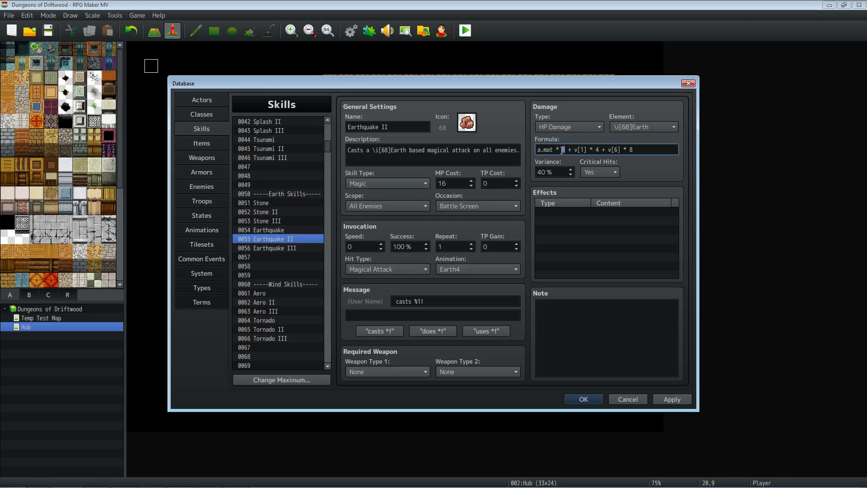
Set the a.mat multiplier in the Earthquake III damage formula to 8 and apply the database changes.
{"action": "left_click", "coordinate": [289, 248]}
{"action": "double_click", "coordinate": [565, 149]}
{"action": "type", "text": "8"}
{"action": "left_click", "coordinate": [683, 399]}
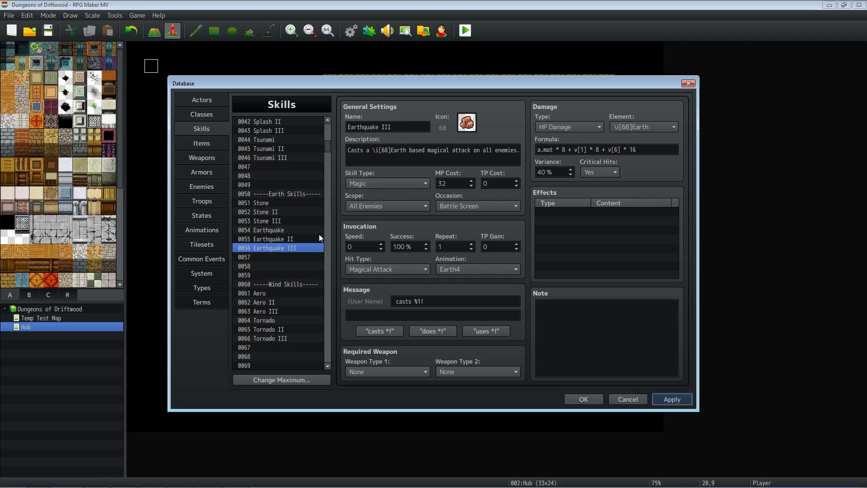
Remove the * 2 multiplier from a.mat in the damage formula of skill 0061 Aero and apply the change.
{"action": "scroll", "coordinate": [284, 242], "scroll_direction": "down", "scroll_amount": 2}
{"action": "left_click", "coordinate": [276, 240]}
{"action": "double_click", "coordinate": [563, 149]}
{"action": "key", "text": "BackSpace"}
{"action": "key", "text": "BackSpace"}
{"action": "key", "text": "BackSpace"}
{"action": "key", "text": "BackSpace"}
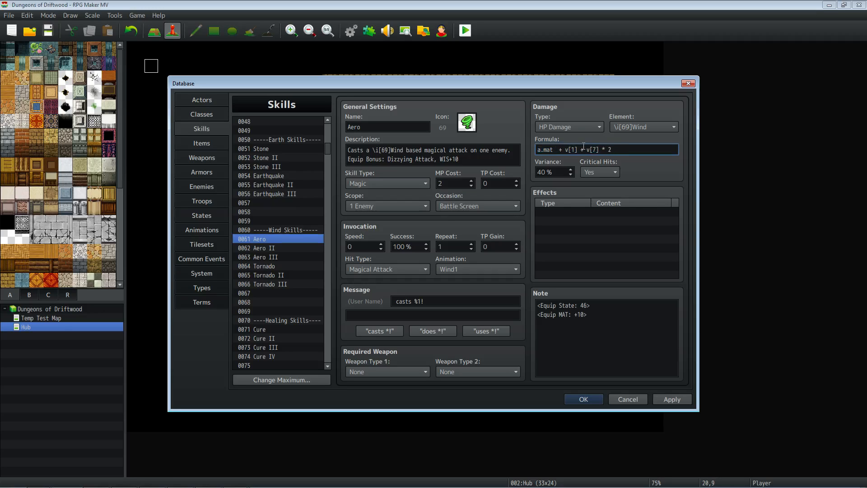
{"action": "left_click", "coordinate": [684, 398]}
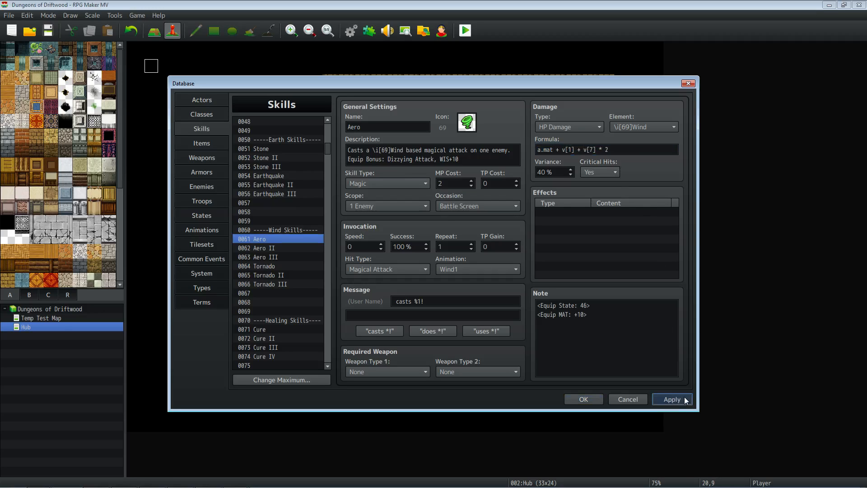
Set the a.mat multiplier in the damage formulas to 2 for Aero II and 4 for Aero III.
{"action": "left_click", "coordinate": [270, 250]}
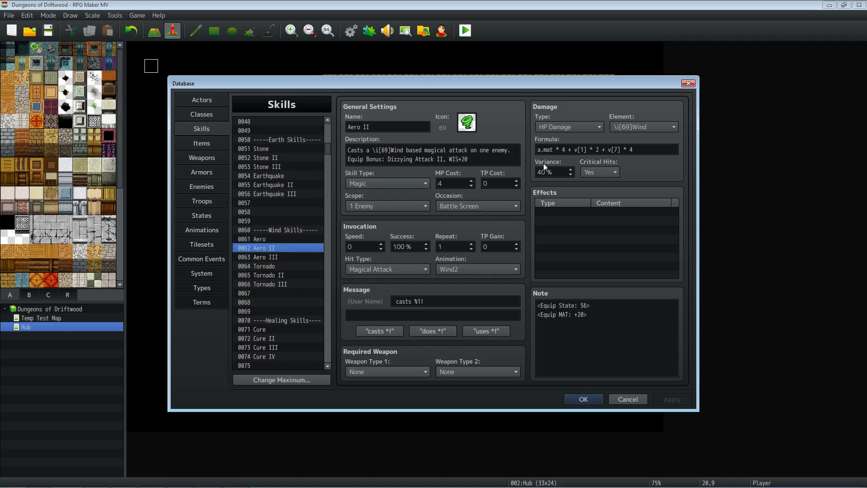
{"action": "double_click", "coordinate": [564, 149]}
{"action": "type", "text": "2"}
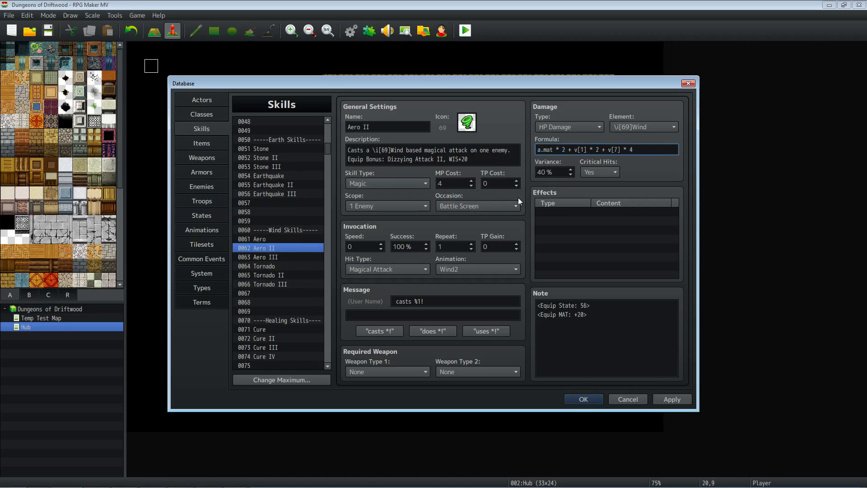
{"action": "left_click", "coordinate": [658, 397]}
{"action": "left_click", "coordinate": [268, 258]}
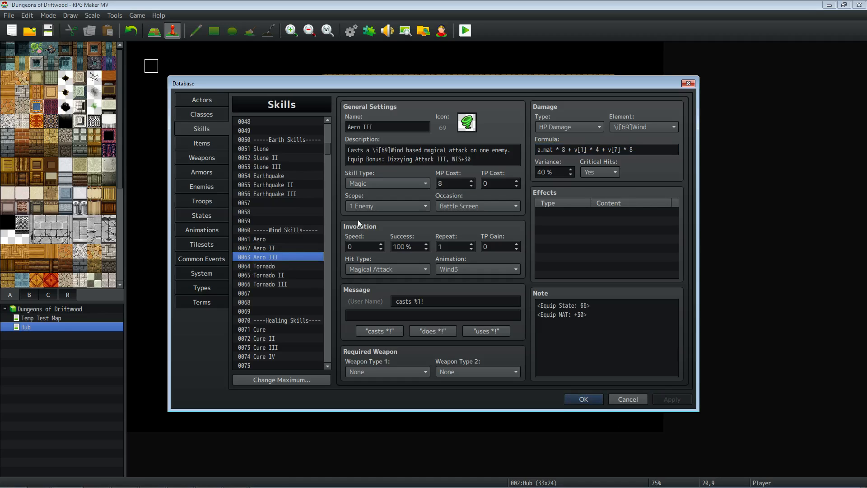
{"action": "double_click", "coordinate": [564, 149]}
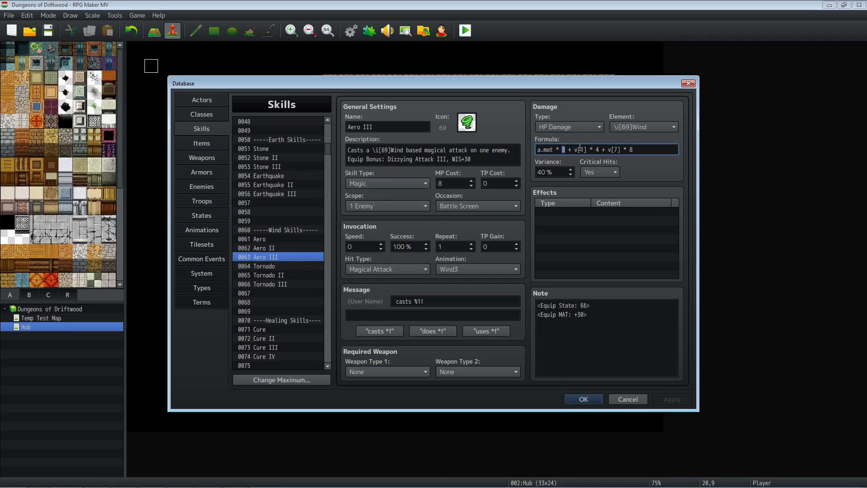
{"action": "type", "text": "4"}
Set the a.mat multiplier to 2 for Tornado and 4 for Tornado II, and apply the changes.
{"action": "left_click", "coordinate": [279, 266]}
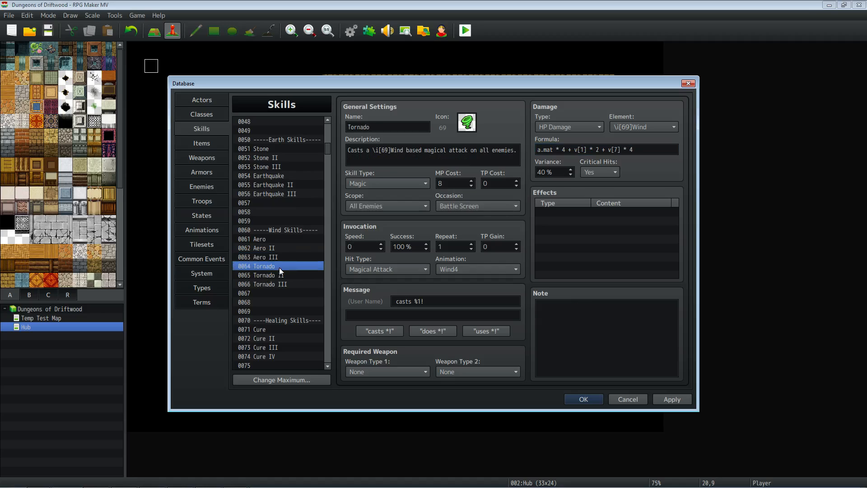
{"action": "double_click", "coordinate": [563, 150]}
{"action": "type", "text": "2"}
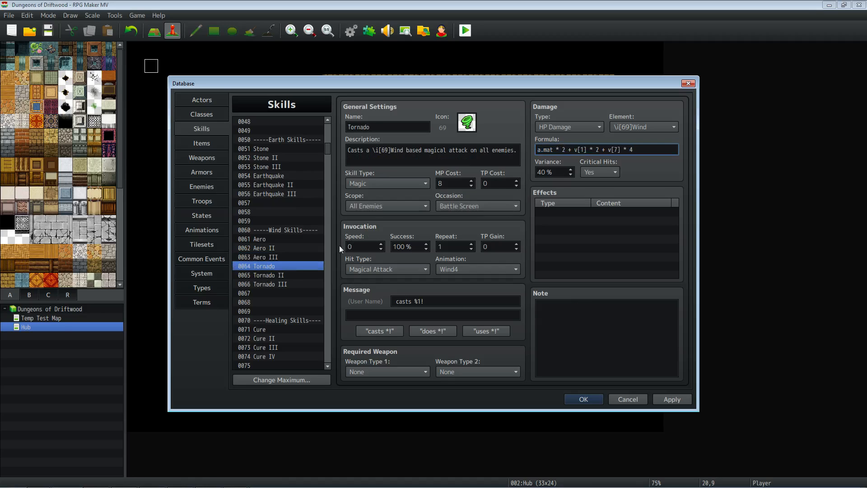
{"action": "left_click", "coordinate": [291, 277]}
{"action": "double_click", "coordinate": [564, 148]}
{"action": "type", "text": "4"}
{"action": "left_click", "coordinate": [675, 400]}
Set the a.mat multiplier in the Tornado III damage formula to 8 and apply the database changes.
{"action": "left_click", "coordinate": [270, 284]}
{"action": "double_click", "coordinate": [564, 150]}
{"action": "type", "text": "8"}
{"action": "left_click", "coordinate": [671, 399]}
Review the recovery formulas of the Cure skills and the settings of the enhancing skill Mighty Guard.
{"action": "scroll", "coordinate": [306, 316], "scroll_direction": "down", "scroll_amount": 2}
{"action": "left_click", "coordinate": [288, 285]}
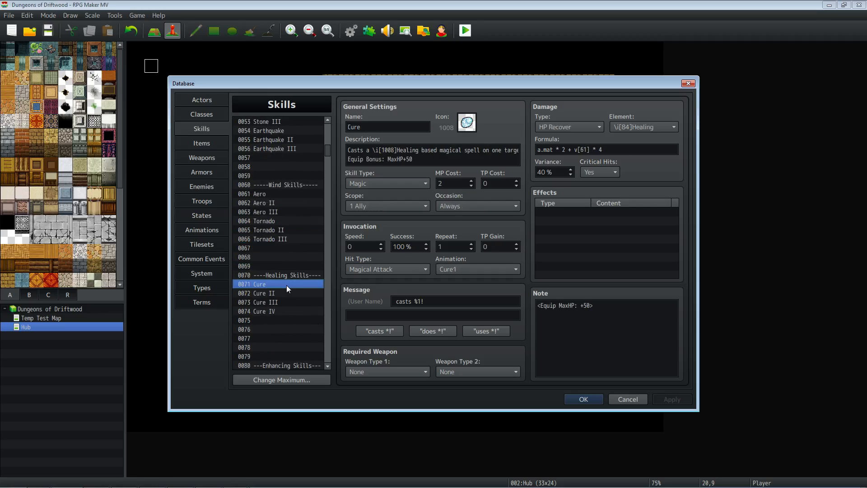
{"action": "scroll", "coordinate": [293, 241], "scroll_direction": "down", "scroll_amount": 3}
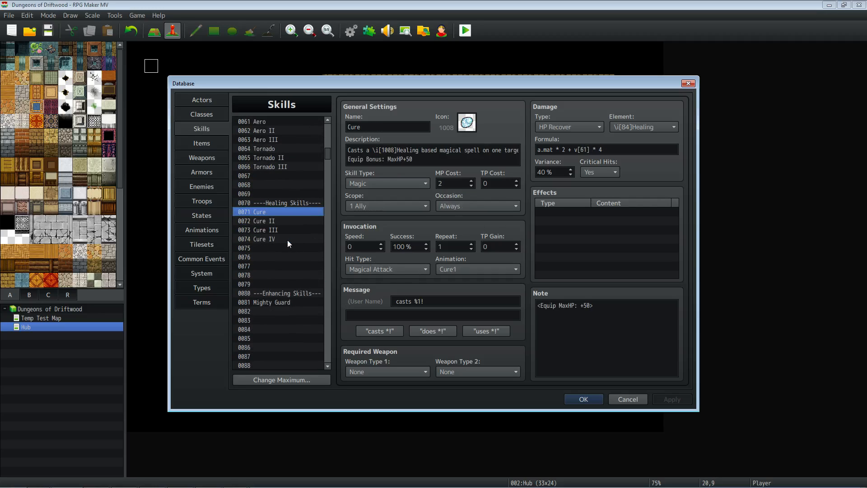
{"action": "left_click", "coordinate": [284, 220]}
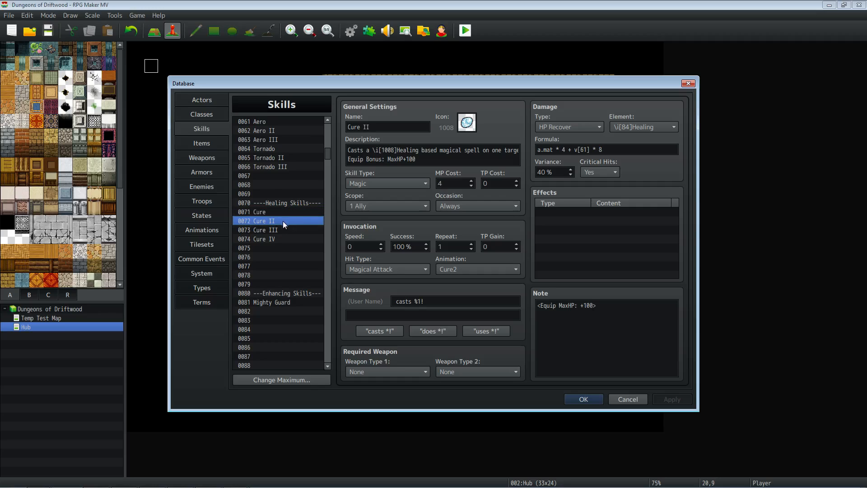
{"action": "left_click", "coordinate": [276, 230]}
{"action": "left_click", "coordinate": [275, 238]}
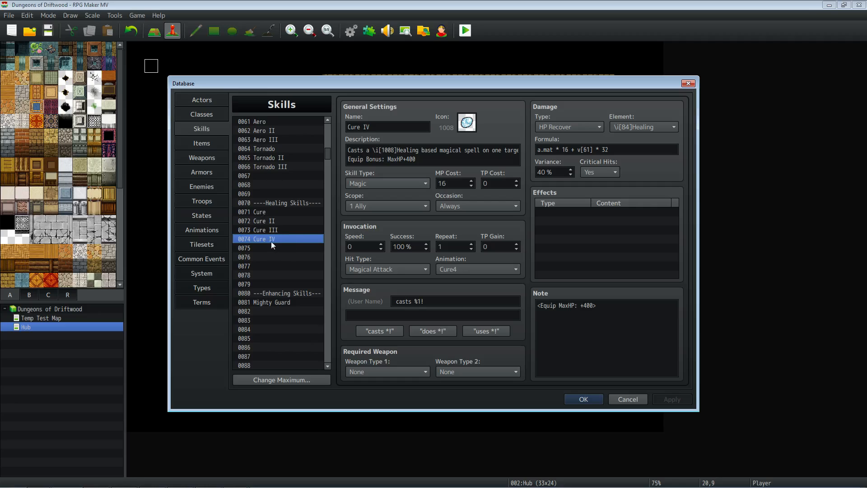
{"action": "scroll", "coordinate": [283, 248], "scroll_direction": "down", "scroll_amount": 1}
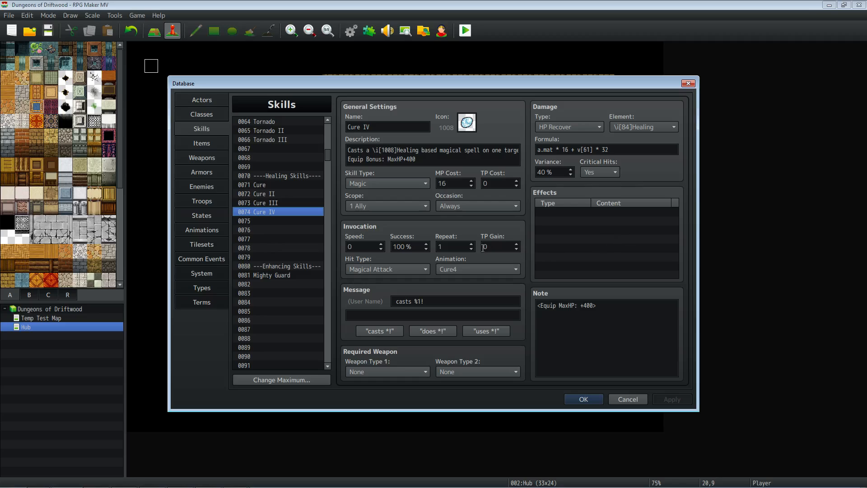
{"action": "left_click", "coordinate": [301, 275]}
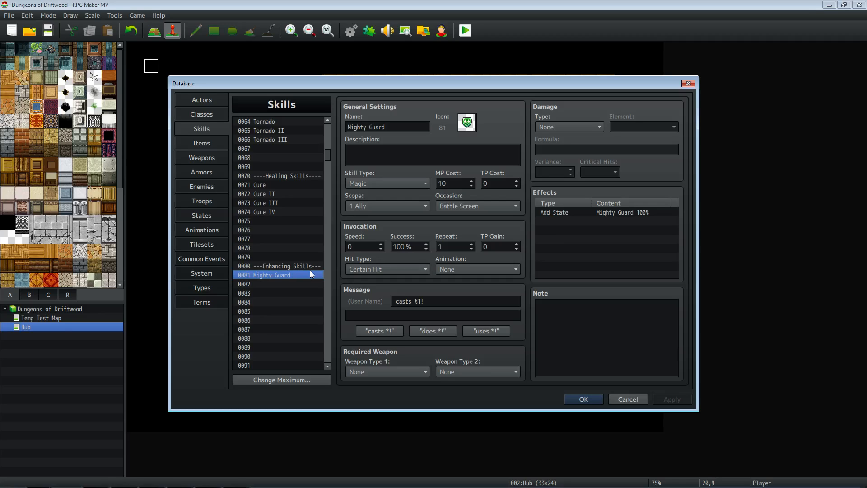
{"action": "scroll", "coordinate": [303, 274], "scroll_direction": "down", "scroll_amount": 1}
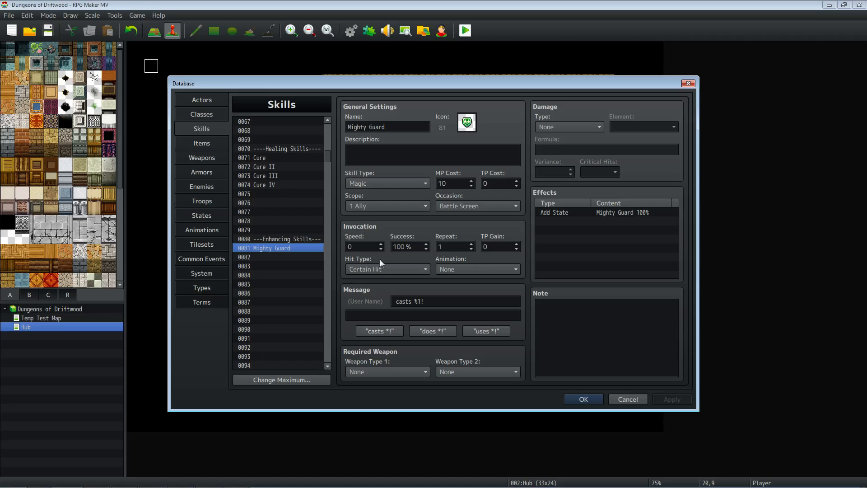
Set the Mighty Guard skill's animation to Powerup 1 and apply the preset "casts" message.
{"action": "scroll", "coordinate": [255, 255], "scroll_direction": "down", "scroll_amount": 2}
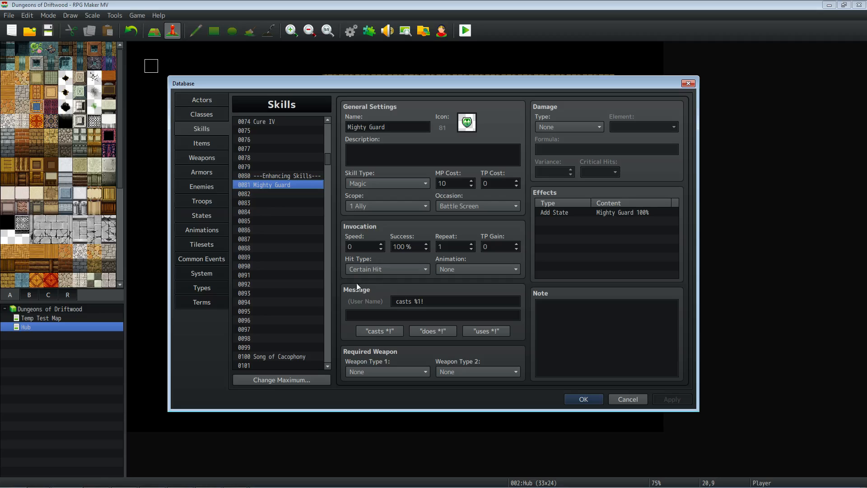
{"action": "left_click", "coordinate": [465, 269]}
{"action": "left_click_drag", "start_coordinate": [517, 245], "coordinate": [513, 266]}
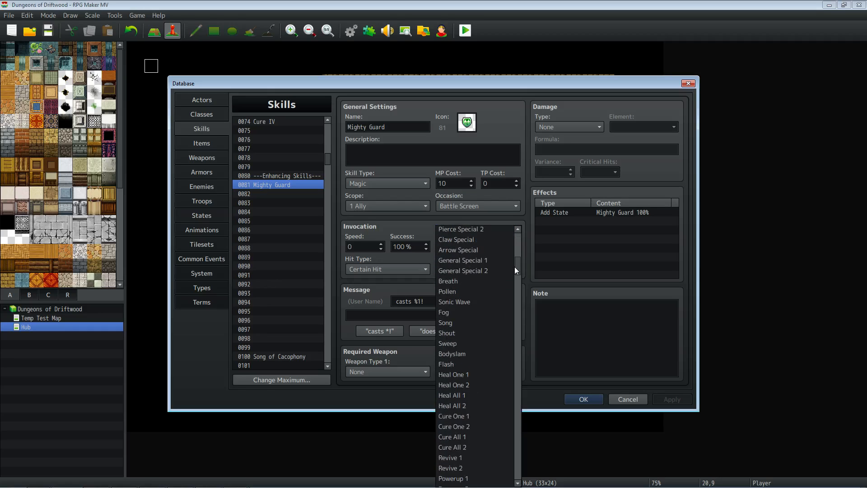
{"action": "scroll", "coordinate": [491, 301], "scroll_direction": "down", "scroll_amount": 4}
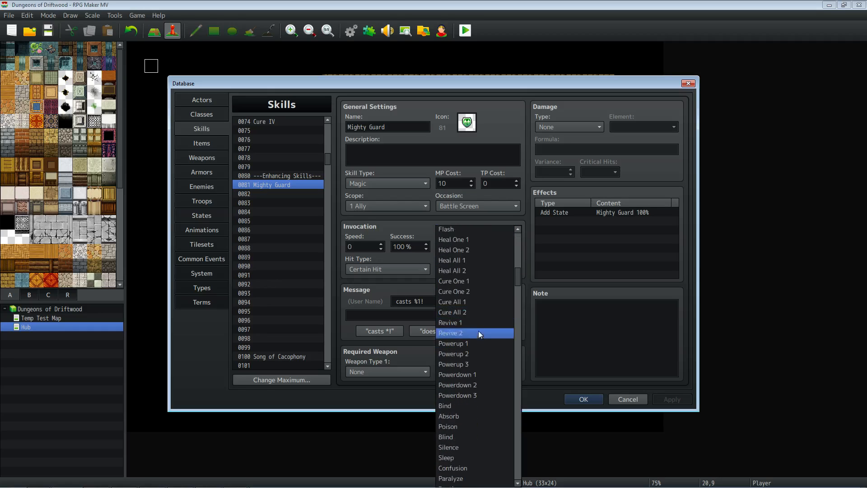
{"action": "left_click", "coordinate": [479, 343]}
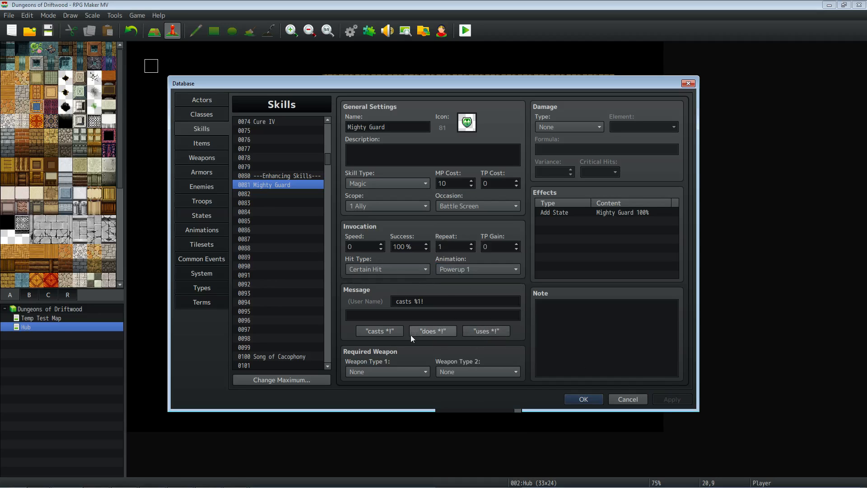
{"action": "left_click", "coordinate": [386, 331]}
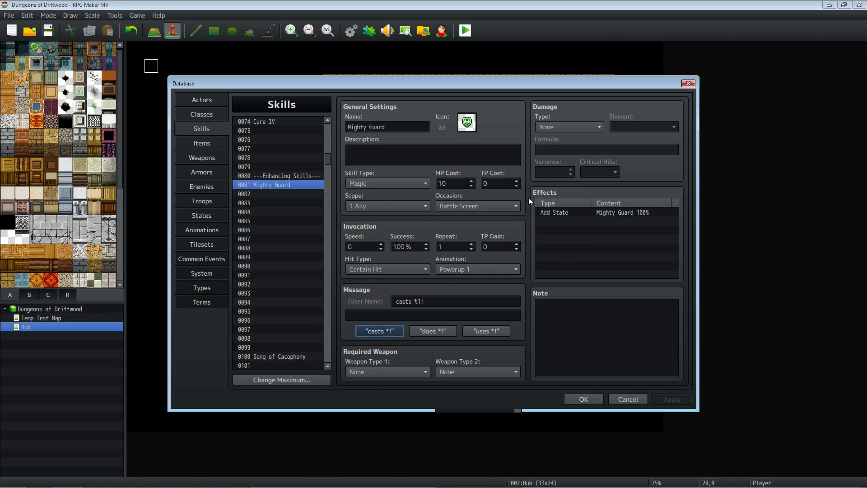
Examine the Mighty Guard state's traits for agility, attack speed, HP regeneration, defense and magic defense.
{"action": "left_click", "coordinate": [600, 213]}
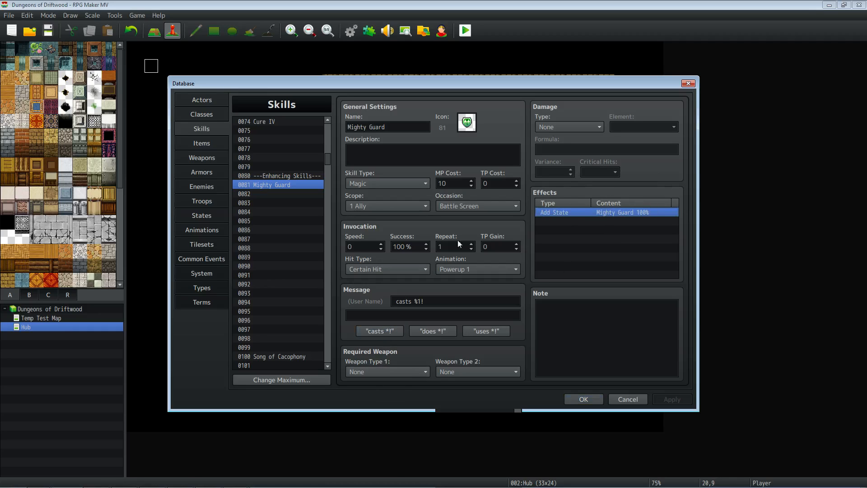
{"action": "left_click", "coordinate": [206, 216]}
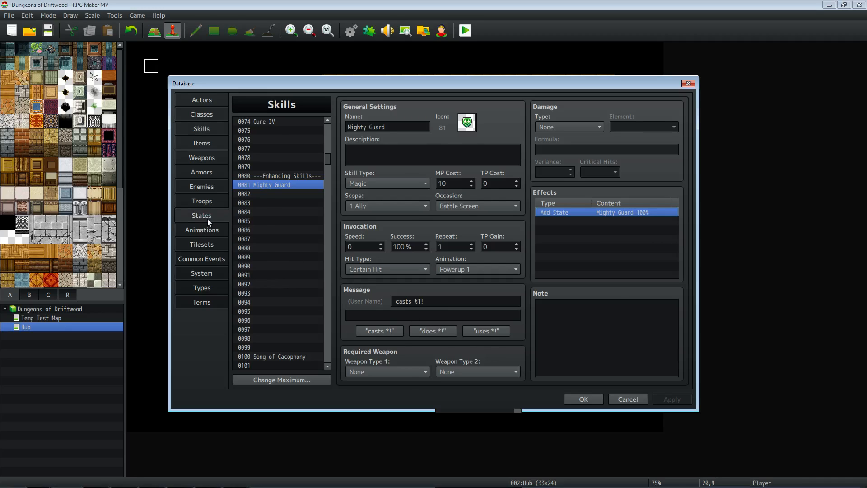
{"action": "left_click", "coordinate": [270, 294]}
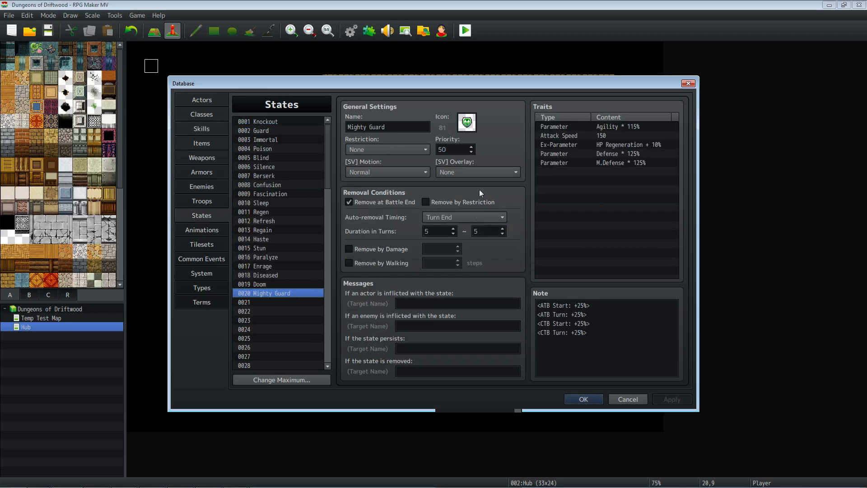
{"action": "left_click", "coordinate": [623, 129]}
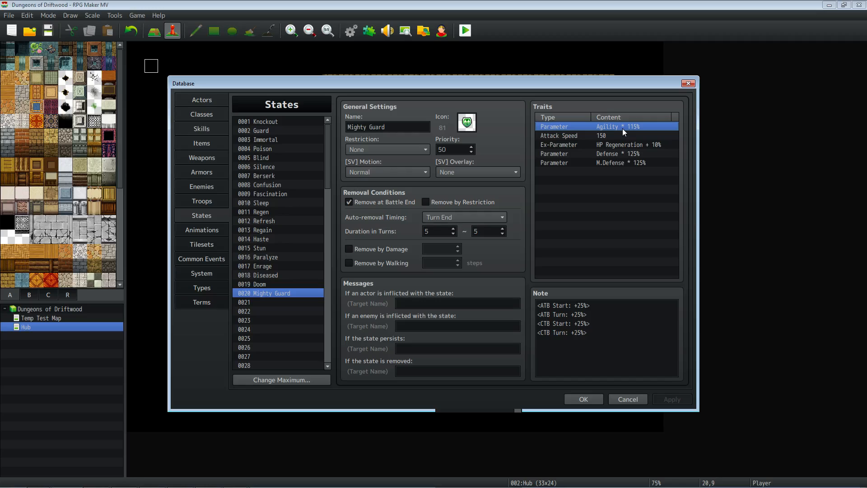
{"action": "left_click", "coordinate": [602, 136]}
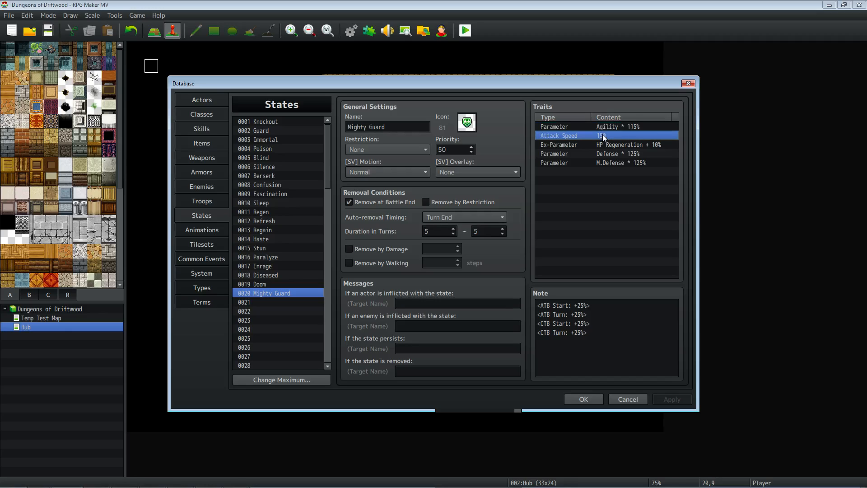
{"action": "left_click", "coordinate": [644, 127]}
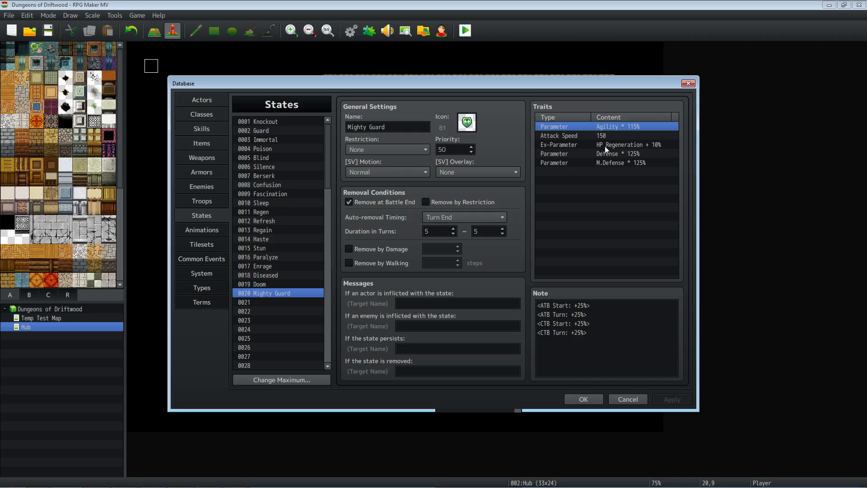
{"action": "key", "text": "Down"}
{"action": "key", "text": "Down"}
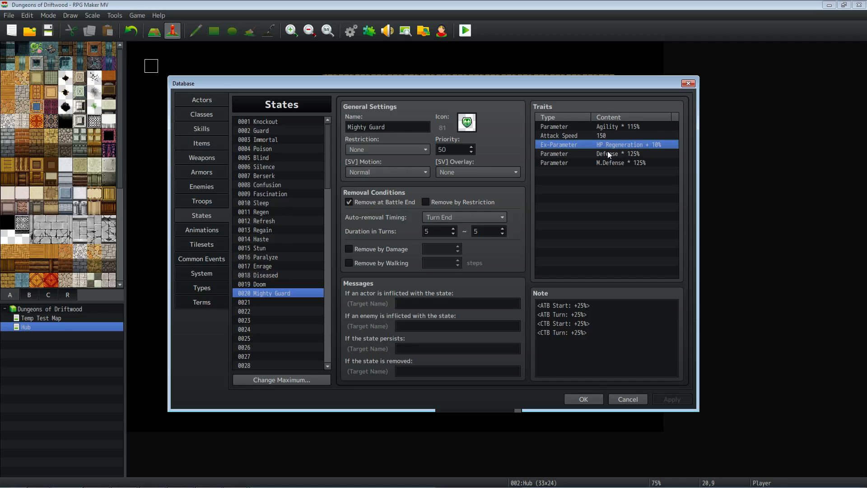
{"action": "left_click", "coordinate": [608, 151]}
{"action": "left_click", "coordinate": [613, 164]}
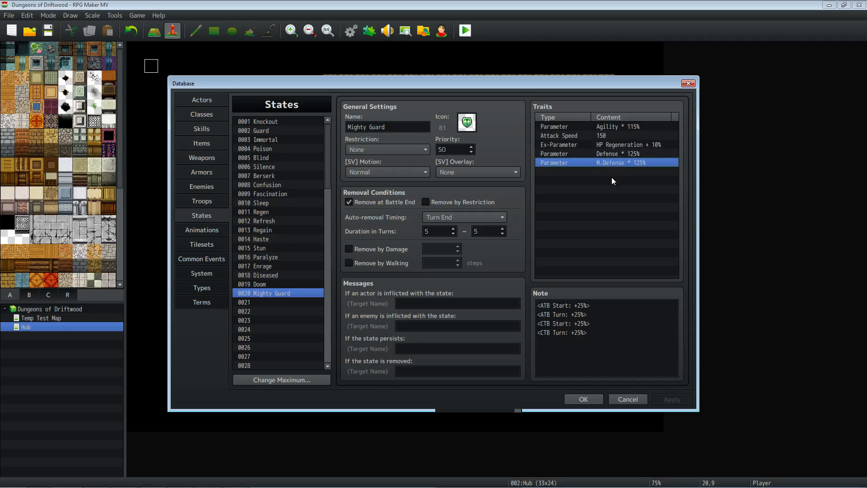
{"action": "left_click", "coordinate": [621, 153]}
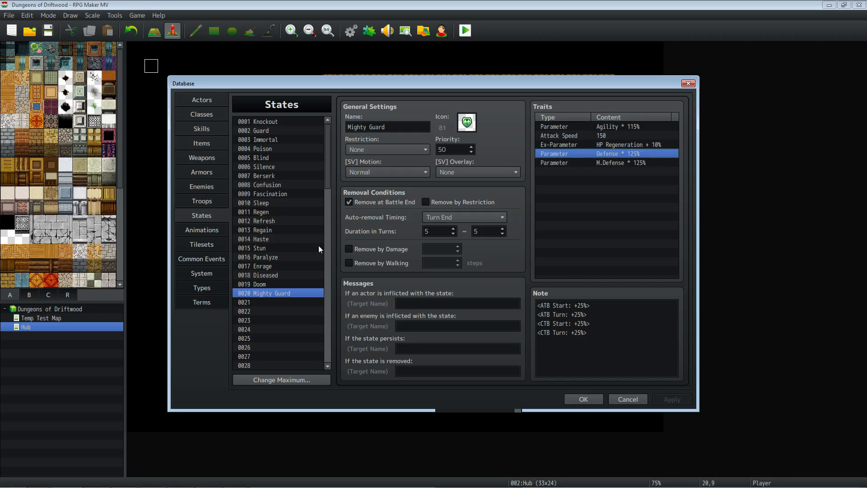
{"action": "left_click", "coordinate": [567, 163]}
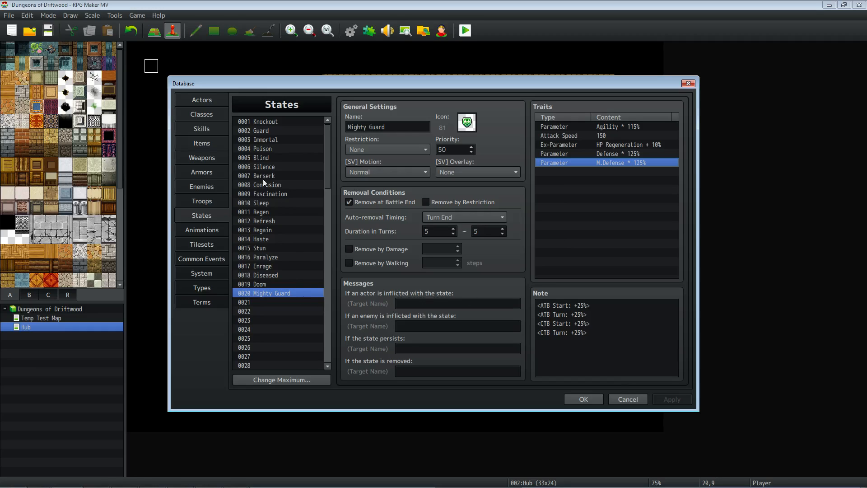
Look through the elemental attack states, checking the traits of the tier III states and of Shocking Attack.
{"action": "left_click_drag", "start_coordinate": [331, 168], "coordinate": [301, 227]}
{"action": "scroll", "coordinate": [300, 227], "scroll_direction": "down", "scroll_amount": 3}
{"action": "scroll", "coordinate": [299, 226], "scroll_direction": "up", "scroll_amount": 3}
{"action": "scroll", "coordinate": [287, 198], "scroll_direction": "down", "scroll_amount": 10}
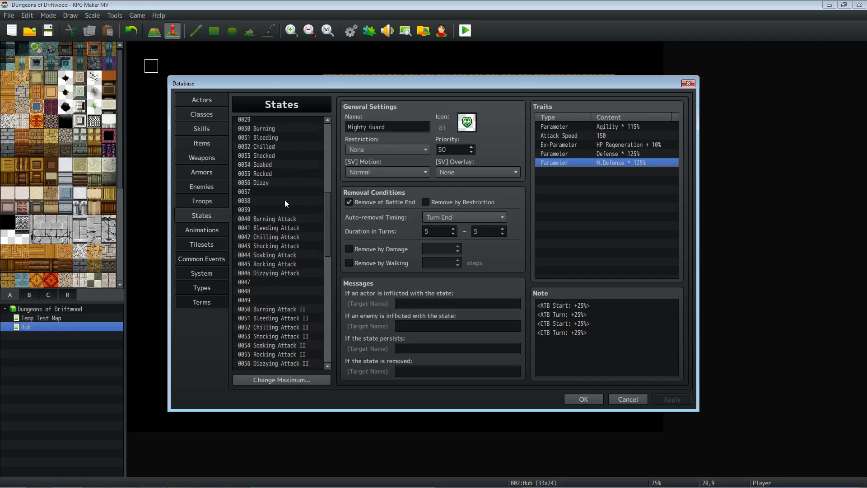
{"action": "left_click", "coordinate": [289, 195]}
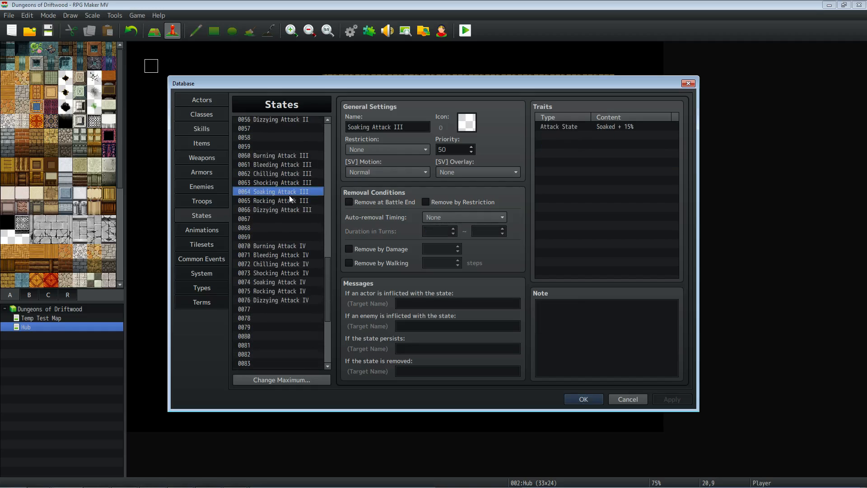
{"action": "scroll", "coordinate": [289, 199], "scroll_direction": "down", "scroll_amount": 2}
{"action": "left_click", "coordinate": [291, 218]}
{"action": "scroll", "coordinate": [291, 215], "scroll_direction": "up", "scroll_amount": 1}
{"action": "scroll", "coordinate": [293, 215], "scroll_direction": "up", "scroll_amount": 2}
{"action": "left_click", "coordinate": [293, 209]}
{"action": "left_click", "coordinate": [293, 218]}
{"action": "left_click", "coordinate": [294, 236]}
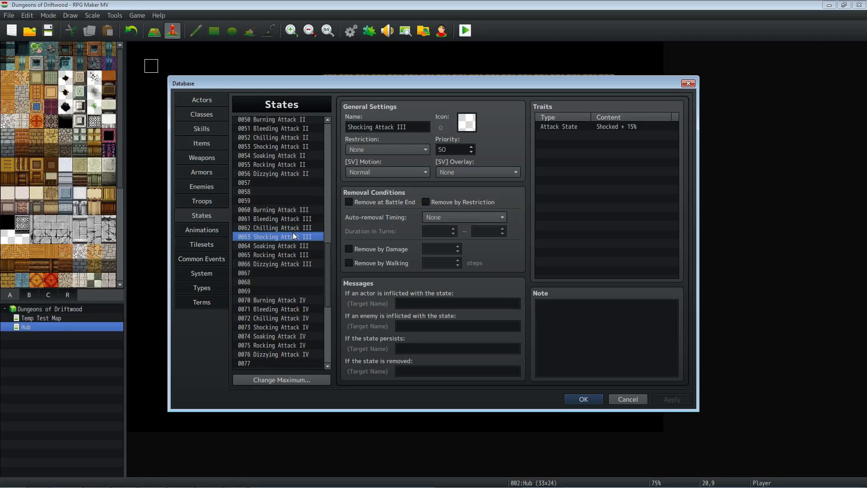
{"action": "left_click", "coordinate": [294, 244]}
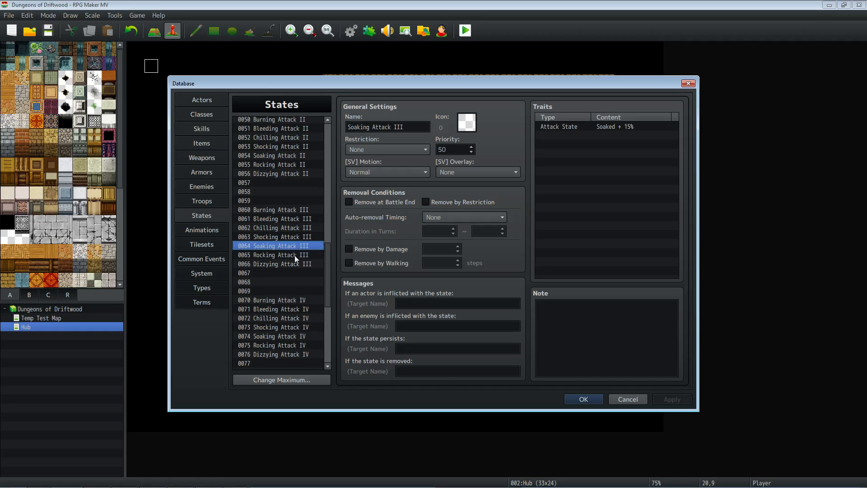
{"action": "left_click_drag", "start_coordinate": [326, 252], "coordinate": [327, 210]}
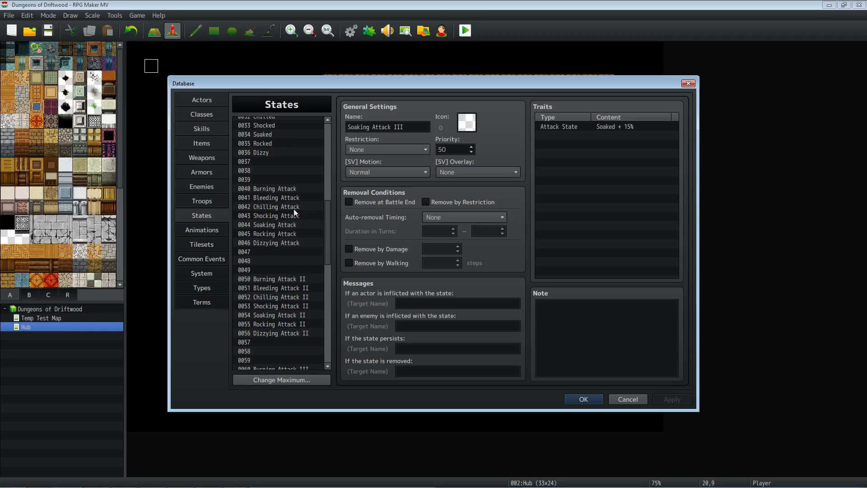
{"action": "left_click", "coordinate": [280, 215]}
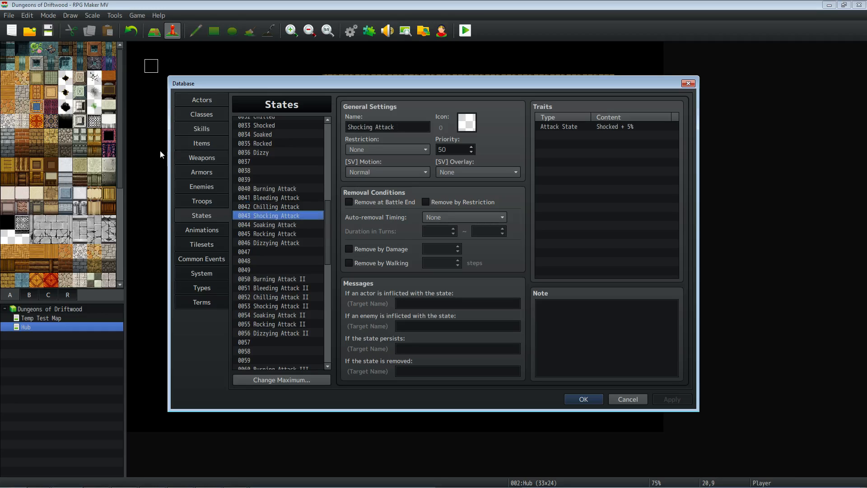
Check the Equip State tag in the Lightning skill's note.
{"action": "left_click", "coordinate": [211, 127]}
{"action": "left_click_drag", "start_coordinate": [326, 161], "coordinate": [327, 136]}
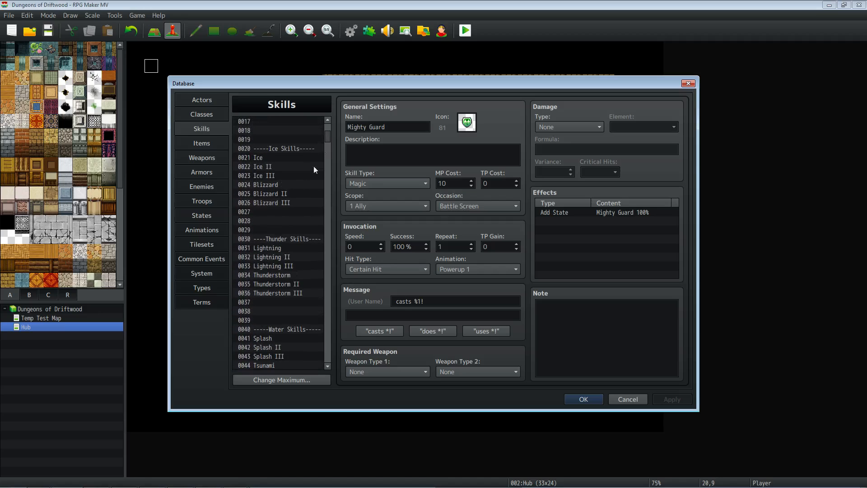
{"action": "left_click", "coordinate": [282, 250]}
{"action": "left_click", "coordinate": [584, 316]}
{"action": "left_click_drag", "start_coordinate": [590, 305], "coordinate": [518, 302]}
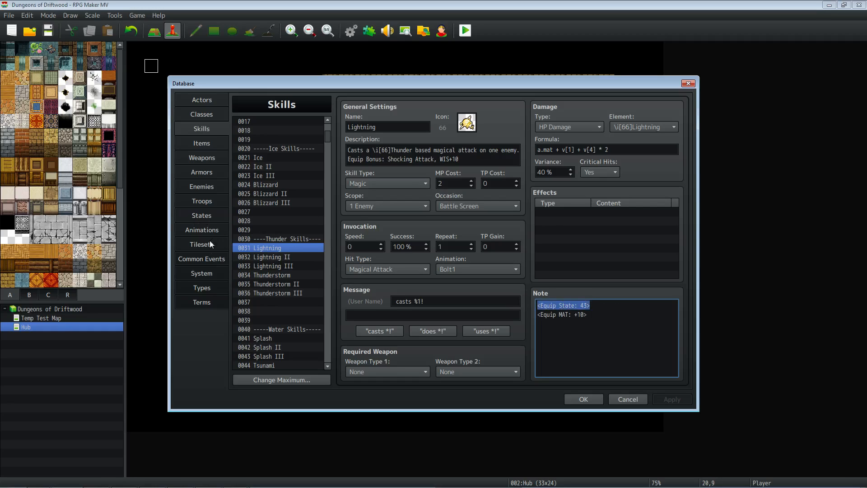
Examine the traits of the Shocking Attack state and of the Shocked state it inflicts.
{"action": "left_click", "coordinate": [202, 215]}
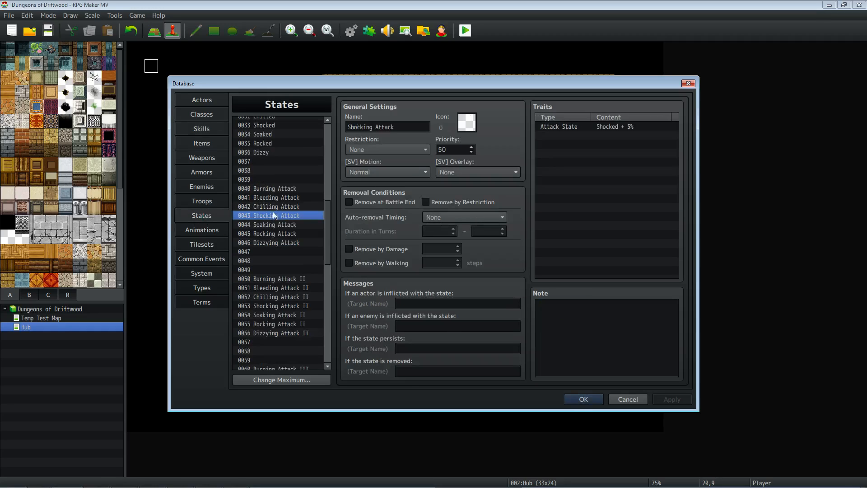
{"action": "left_click", "coordinate": [608, 122]}
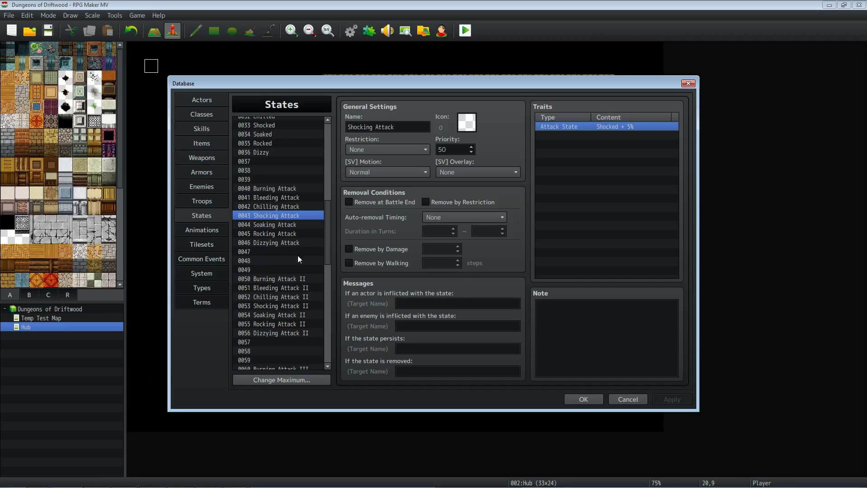
{"action": "scroll", "coordinate": [274, 158], "scroll_direction": "up", "scroll_amount": 2}
{"action": "left_click", "coordinate": [271, 163]}
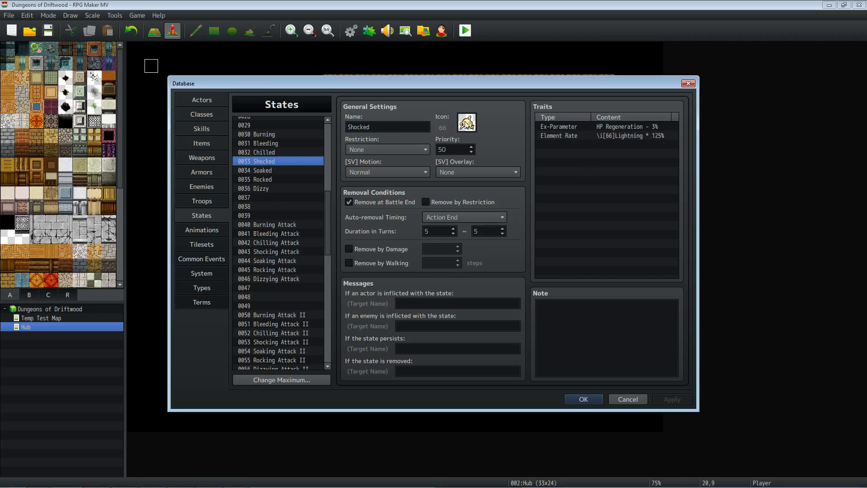
{"action": "left_click", "coordinate": [624, 126]}
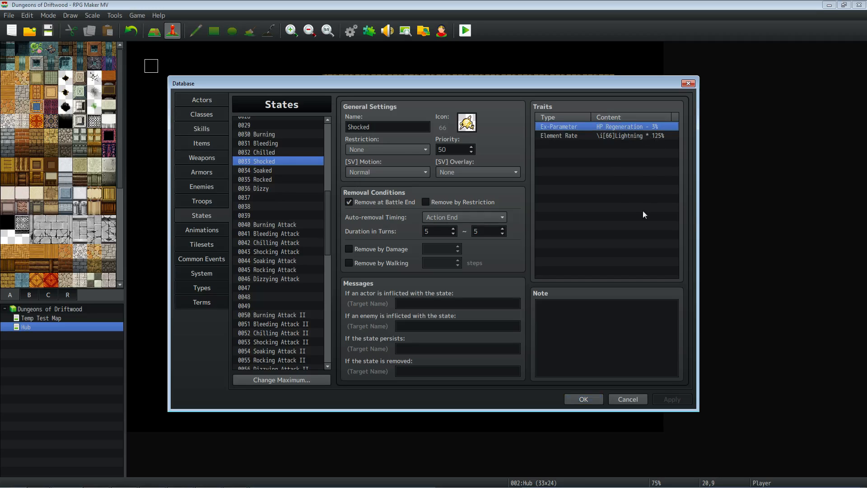
{"action": "left_click", "coordinate": [647, 136]}
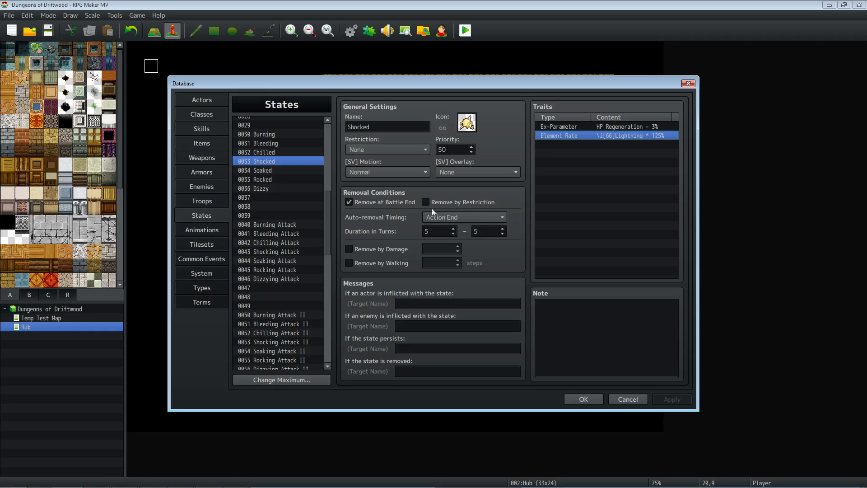
Review the variable terms and the multiplier in the Lightning skill's damage formula.
{"action": "left_click", "coordinate": [202, 129]}
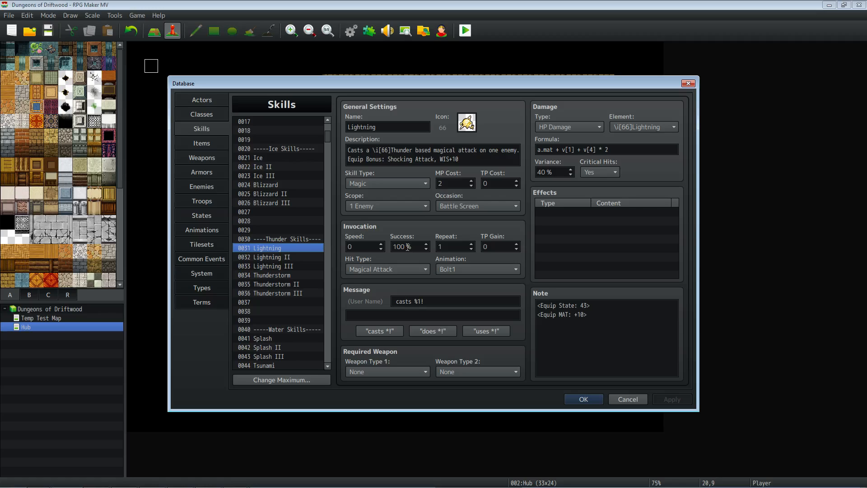
{"action": "left_click_drag", "start_coordinate": [610, 149], "coordinate": [583, 149]}
{"action": "left_click", "coordinate": [596, 149]}
{"action": "left_click", "coordinate": [566, 149]}
{"action": "left_click_drag", "start_coordinate": [587, 149], "coordinate": [599, 149]}
{"action": "left_click", "coordinate": [616, 149]}
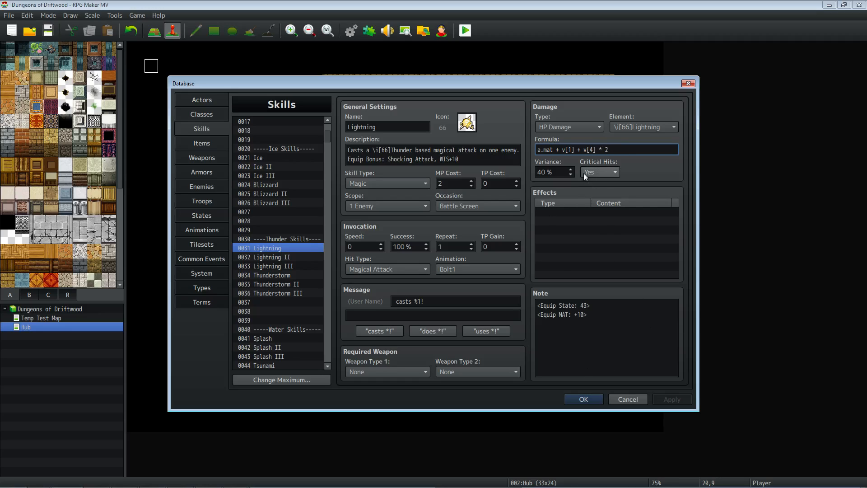
{"action": "left_click_drag", "start_coordinate": [590, 149], "coordinate": [605, 148]}
{"action": "left_click", "coordinate": [607, 150]}
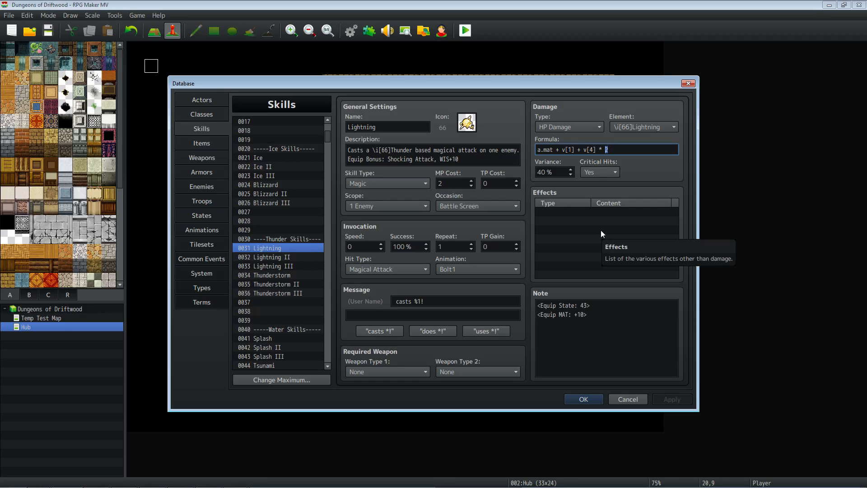
{"action": "left_click_drag", "start_coordinate": [616, 149], "coordinate": [583, 147]}
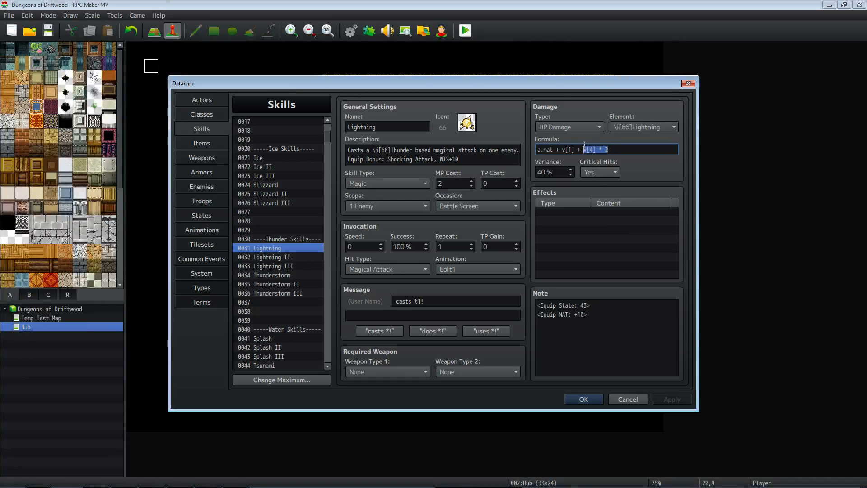
{"action": "left_click", "coordinate": [618, 150]}
Accept the database changes, start a playtest and attack the enemy with the Dagger.
{"action": "left_click", "coordinate": [583, 399]}
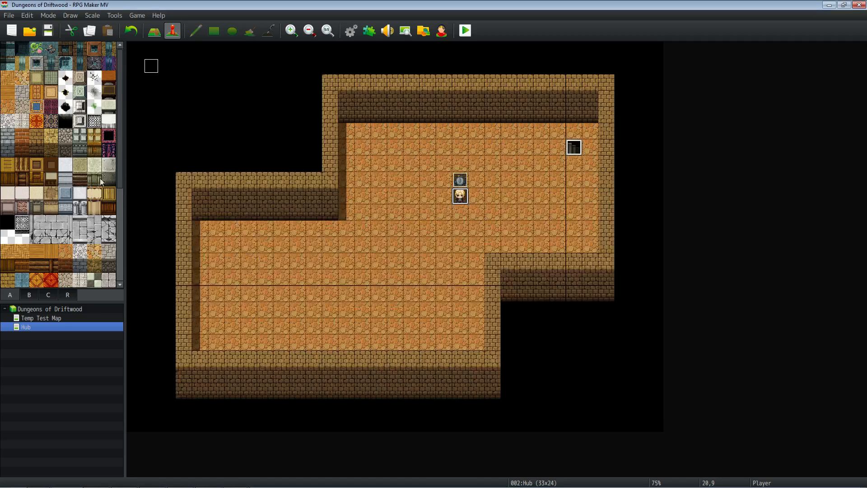
{"action": "left_click", "coordinate": [465, 30]}
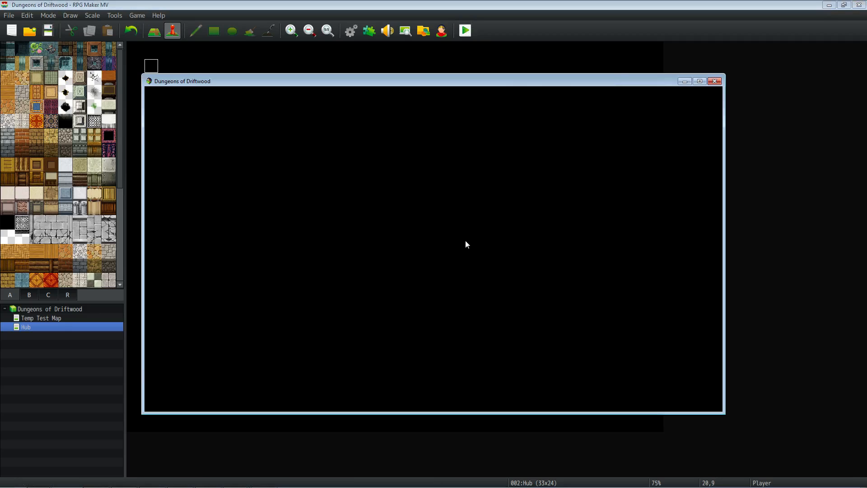
{"action": "key", "text": "Return"}
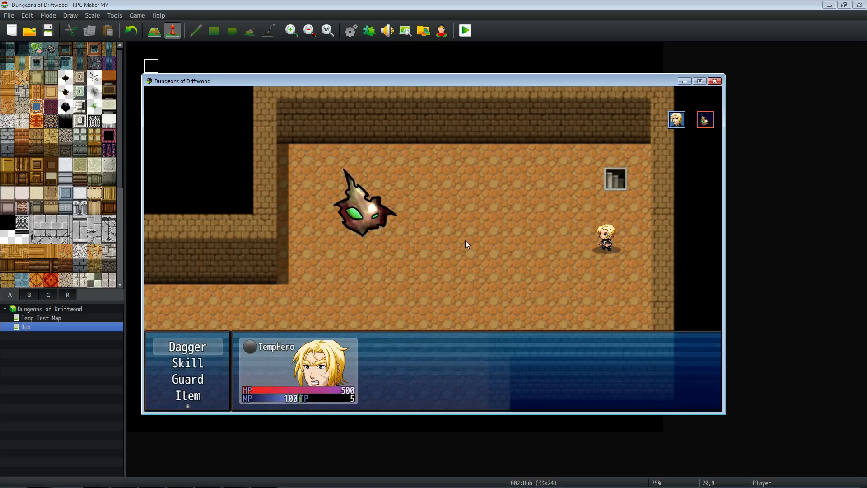
{"action": "key", "text": "Return"}
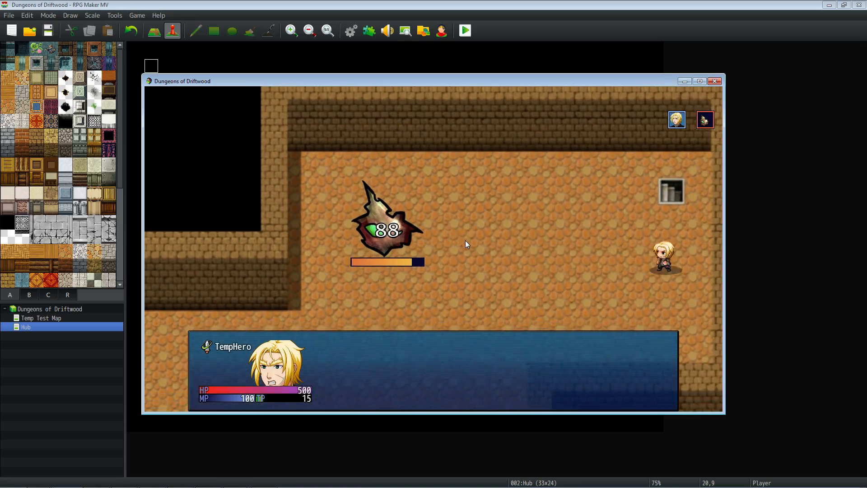
{"action": "key", "text": "Return"}
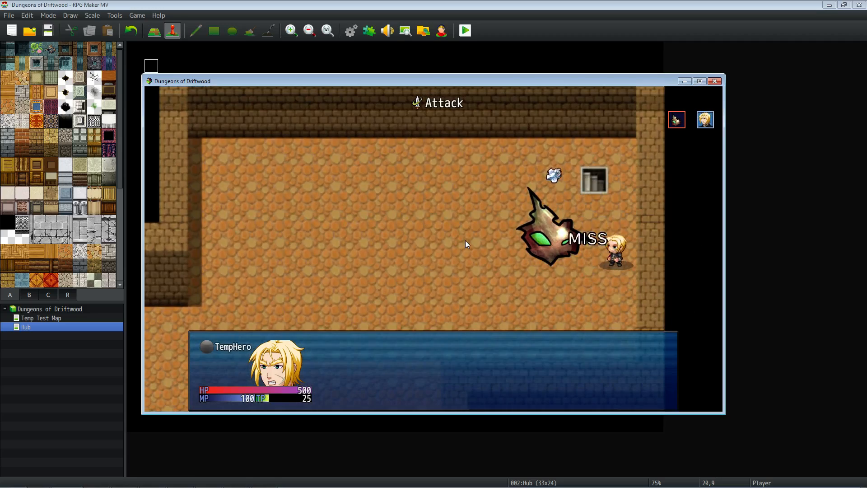
Cast Fire on the Rock Sprite in the playtest battle.
{"action": "key", "text": "Down"}
{"action": "key", "text": "Return"}
{"action": "key", "text": "Return"}
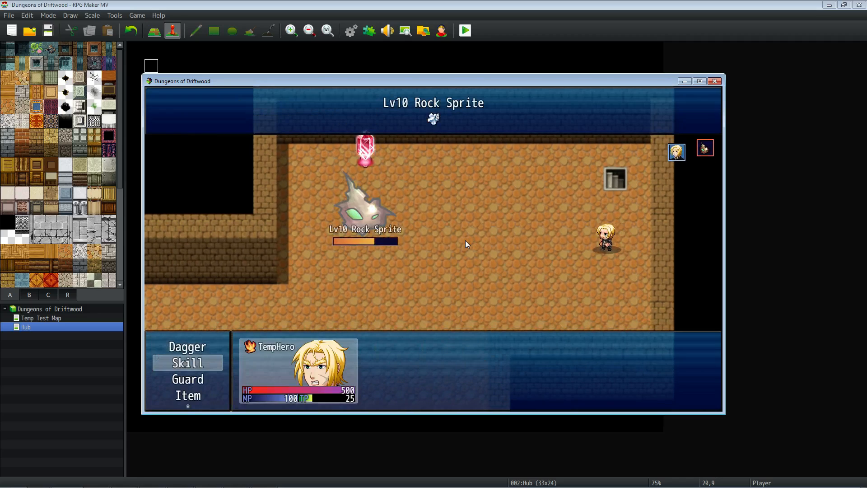
{"action": "key", "text": "Return"}
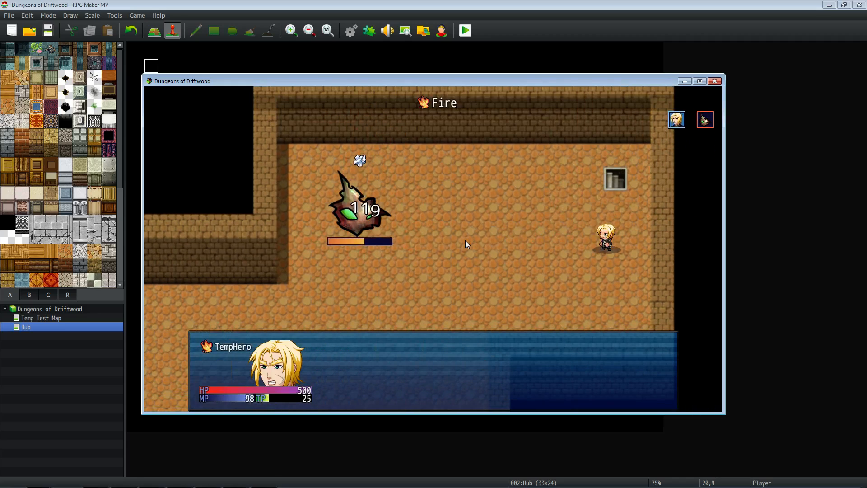
{"action": "key", "text": "Return"}
{"action": "key", "text": "Return"}
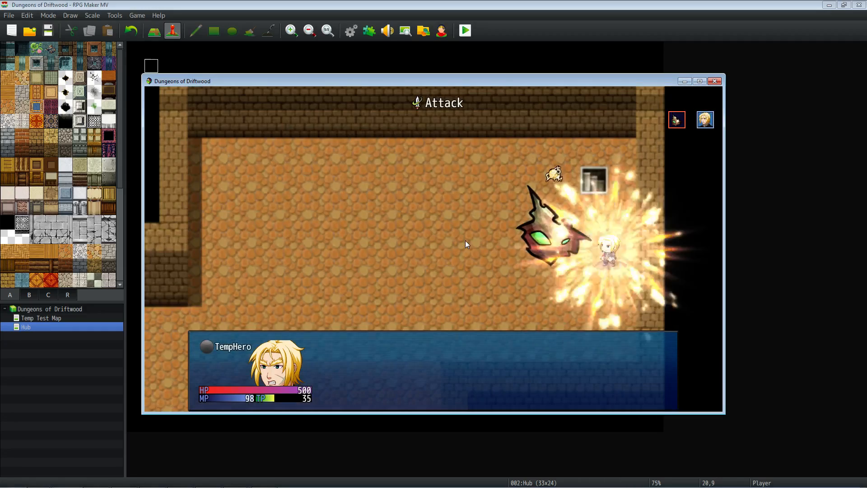
Keep using Fire on the Rock Sprite until the first test battle is won.
{"action": "key", "text": "Down"}
{"action": "key", "text": "Return"}
{"action": "key", "text": "Return"}
{"action": "key", "text": "Return"}
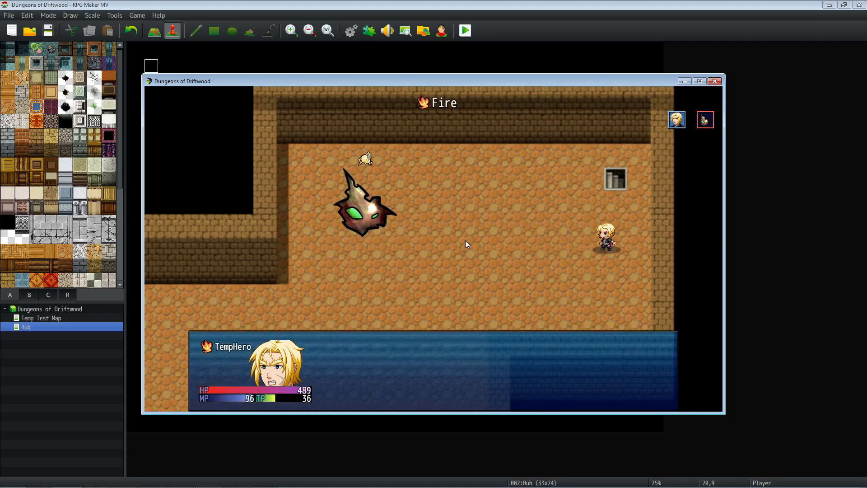
{"action": "key", "text": "Down"}
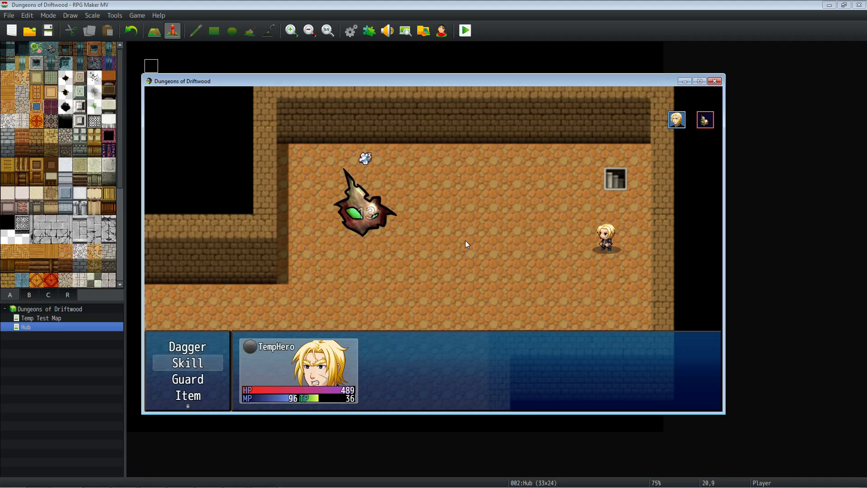
{"action": "key", "text": "Return"}
{"action": "key", "text": "Return"}
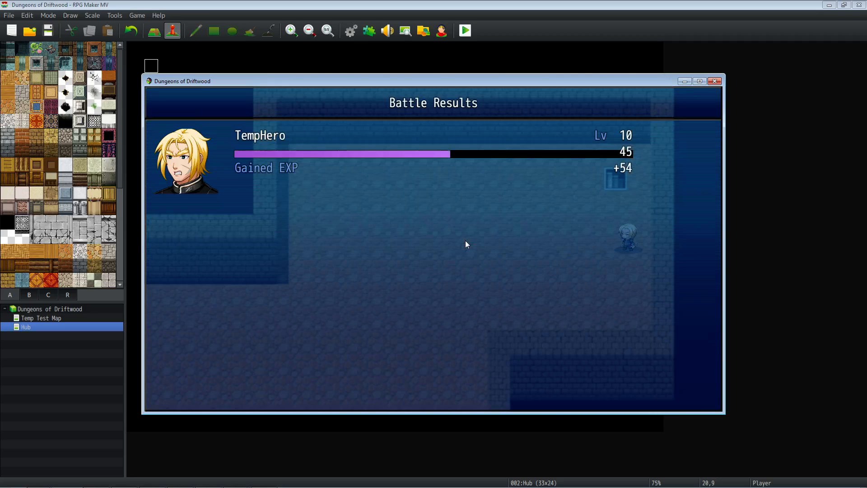
Dismiss the battle results and start another test battle against the Rock Sprite.
{"action": "key", "text": "Return"}
{"action": "key", "text": "Return"}
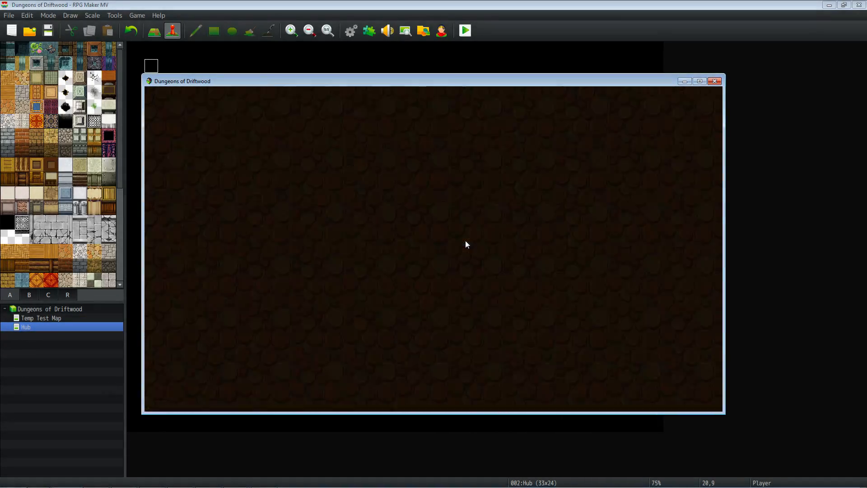
{"action": "key", "text": "Return"}
{"action": "key", "text": "Return"}
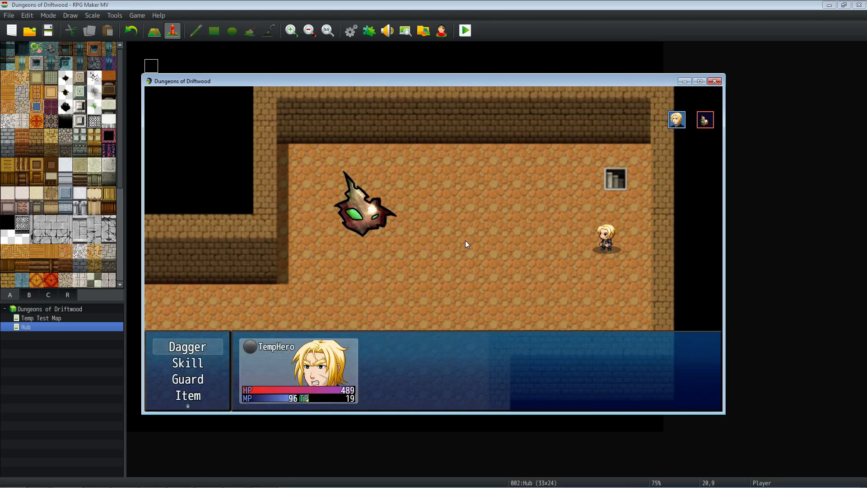
Choose a magic skill further down the list and cast it on the Rock Sprite.
{"action": "key", "text": "Down"}
{"action": "key", "text": "Return"}
{"action": "key", "text": "Right"}
{"action": "key", "text": "Down"}
{"action": "key", "text": "Return"}
{"action": "key", "text": "Return"}
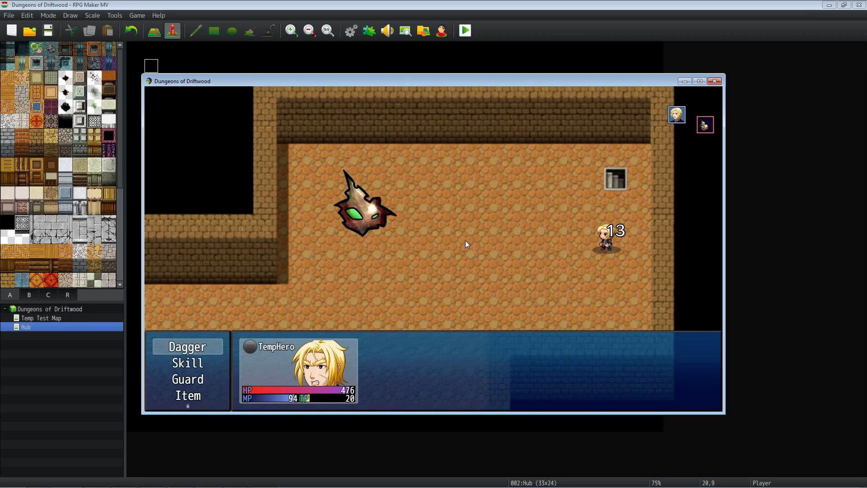
Cast magic skills on the Rock Sprite for two more turns of the second test battle.
{"action": "key", "text": "Down"}
{"action": "key", "text": "Return"}
{"action": "key", "text": "Left"}
{"action": "key", "text": "Return"}
{"action": "key", "text": "Return"}
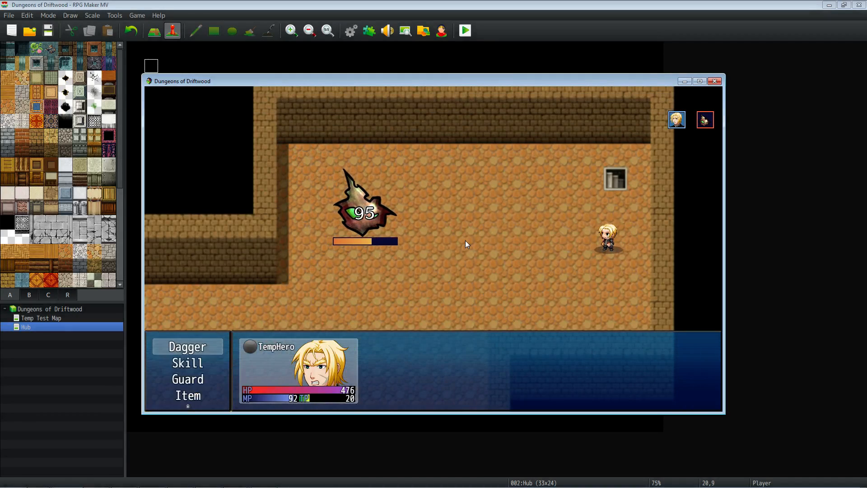
{"action": "key", "text": "Down"}
{"action": "key", "text": "Return"}
{"action": "key", "text": "Left"}
{"action": "key", "text": "Return"}
{"action": "key", "text": "Return"}
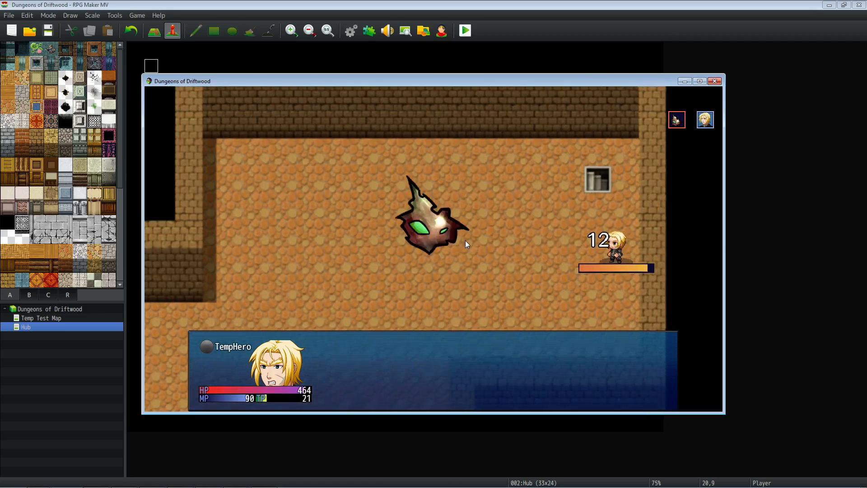
Continue wearing down the Rock Sprite with magic skills in the second test battle.
{"action": "key", "text": "Down"}
{"action": "key", "text": "Return"}
{"action": "key", "text": "Left"}
{"action": "key", "text": "Return"}
{"action": "key", "text": "Return"}
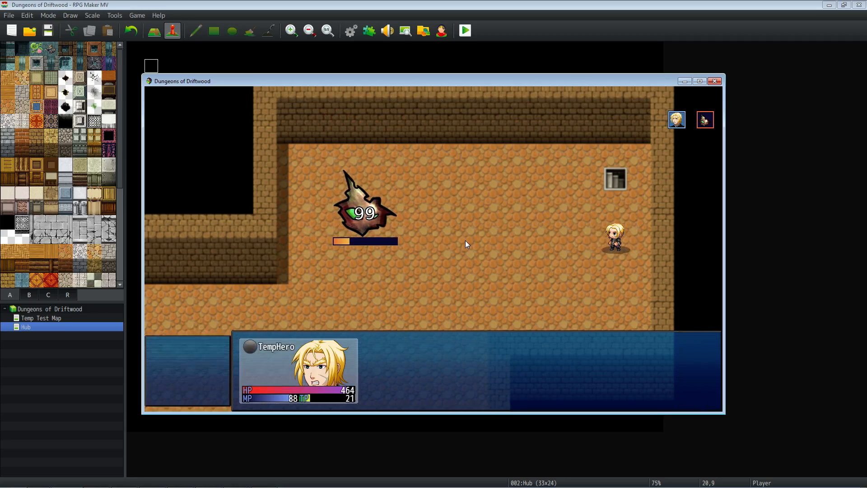
{"action": "key", "text": "Down"}
{"action": "key", "text": "Return"}
{"action": "key", "text": "Return"}
{"action": "key", "text": "Return"}
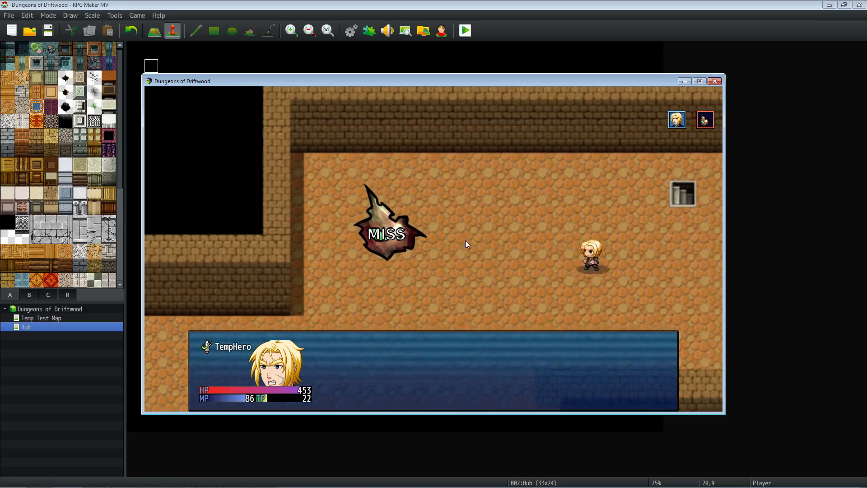
Finish the Rock Sprite battle and dismiss its results and level-up summary to return to the map.
{"action": "key", "text": "Return"}
{"action": "key", "text": "Return"}
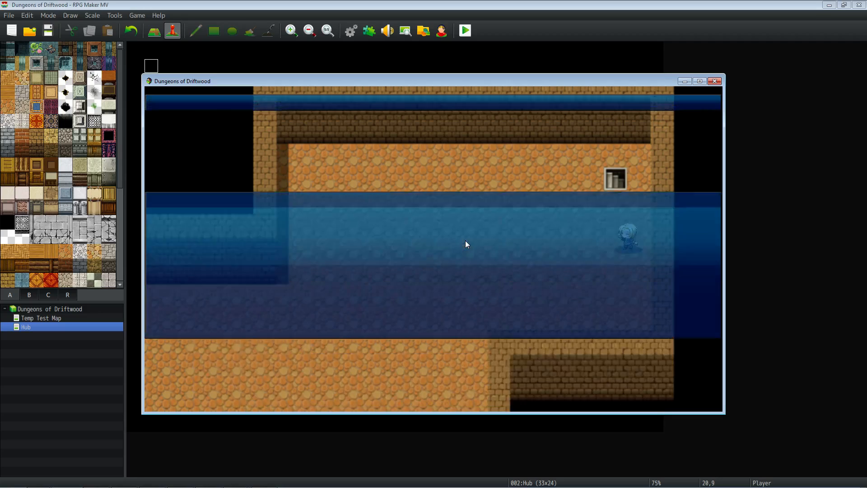
{"action": "key", "text": "Return"}
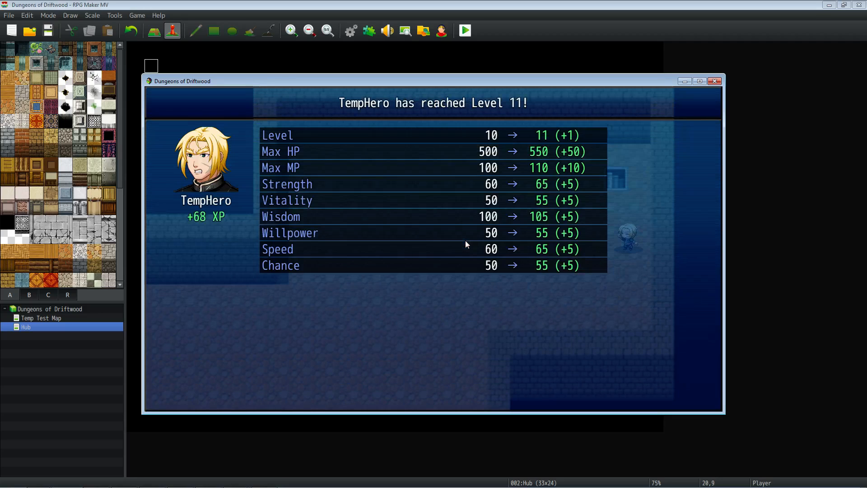
{"action": "key", "text": "Return"}
{"action": "key", "text": "Return"}
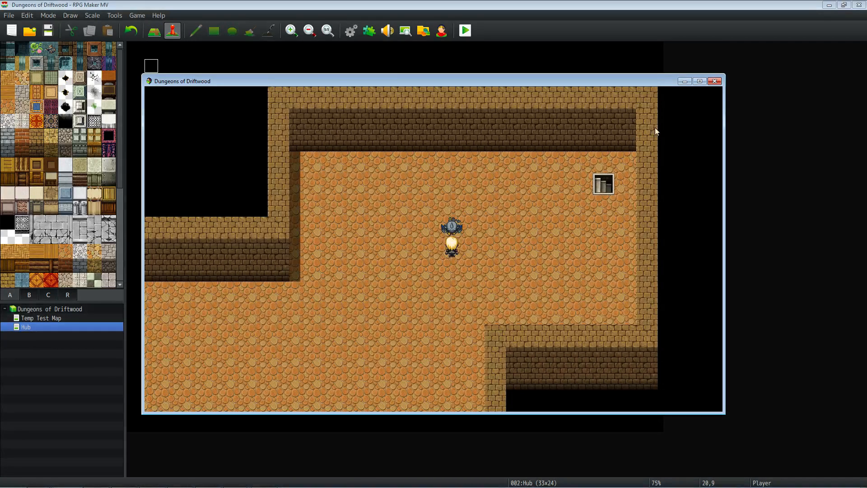
End the playtest and open the Enemies section of the project database.
{"action": "left_click", "coordinate": [715, 81]}
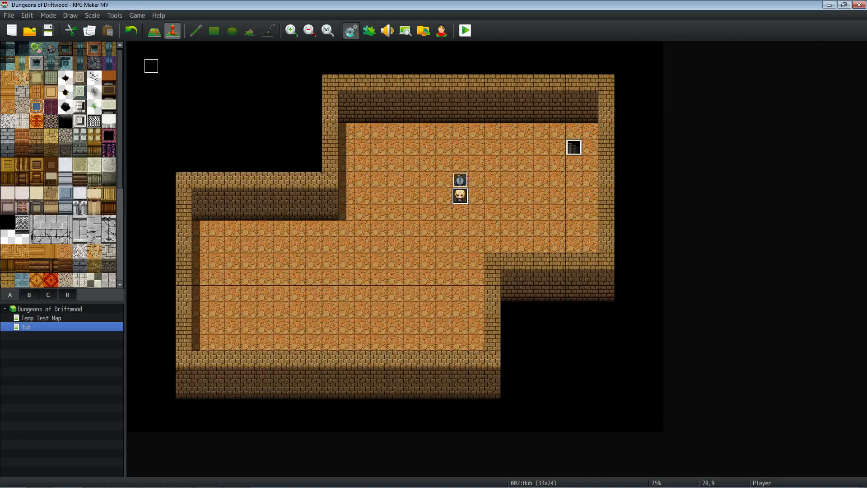
{"action": "left_click", "coordinate": [350, 30]}
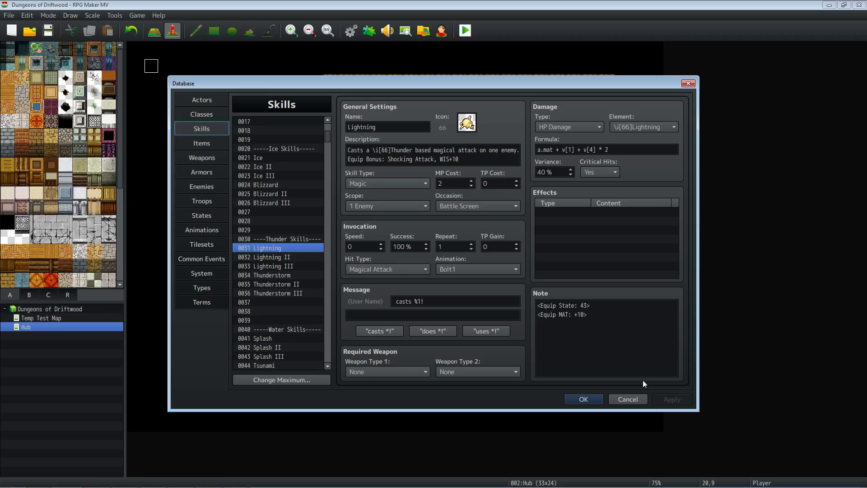
{"action": "left_click", "coordinate": [209, 185]}
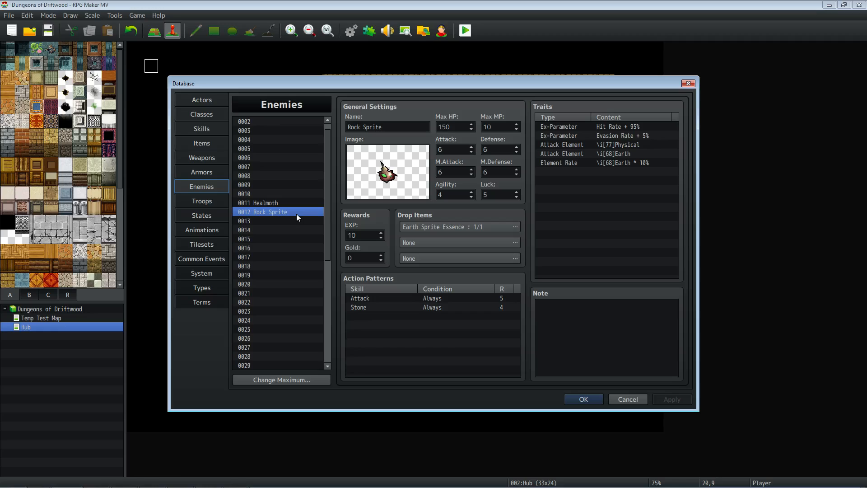
Assign the s_wisp image to the empty enemy entry 0013 below Rock Sprite.
{"action": "right_click", "coordinate": [278, 211]}
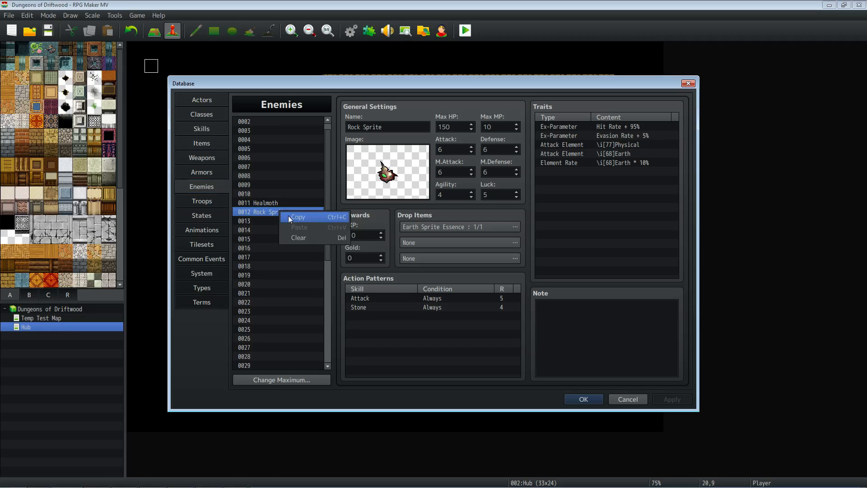
{"action": "left_click", "coordinate": [257, 220]}
{"action": "double_click", "coordinate": [375, 170]}
{"action": "left_click_drag", "start_coordinate": [360, 165], "coordinate": [339, 318]}
{"action": "left_click", "coordinate": [315, 325]}
{"action": "key", "text": "Up"}
{"action": "key", "text": "Up"}
{"action": "key", "text": "Down"}
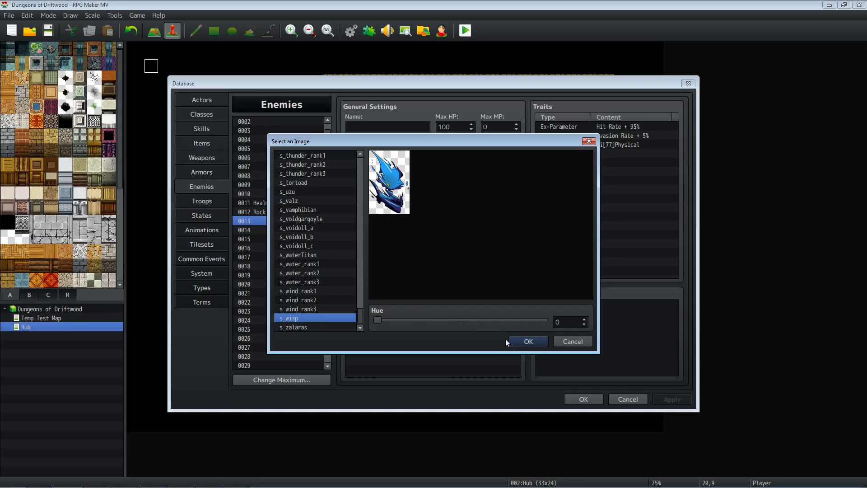
{"action": "left_click", "coordinate": [518, 342]}
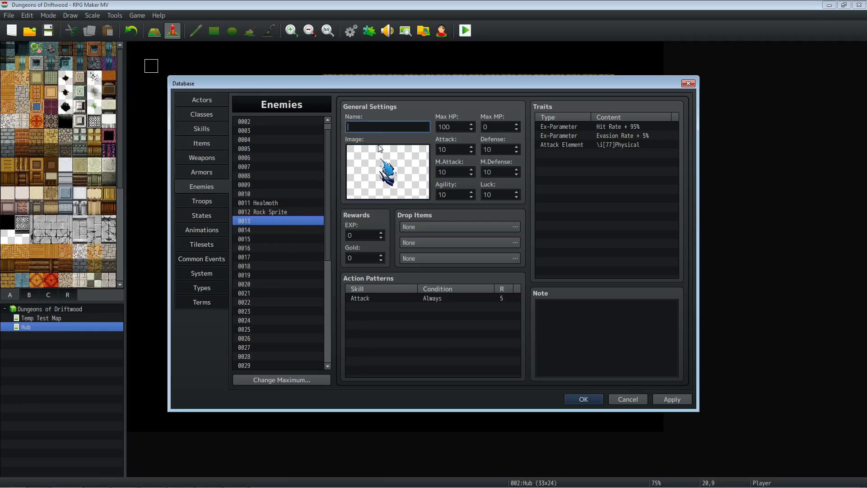
Set the wisp image's hue to 246 and name the enemy Wind Sprite.
{"action": "double_click", "coordinate": [396, 160]}
{"action": "left_click_drag", "start_coordinate": [388, 319], "coordinate": [491, 320]}
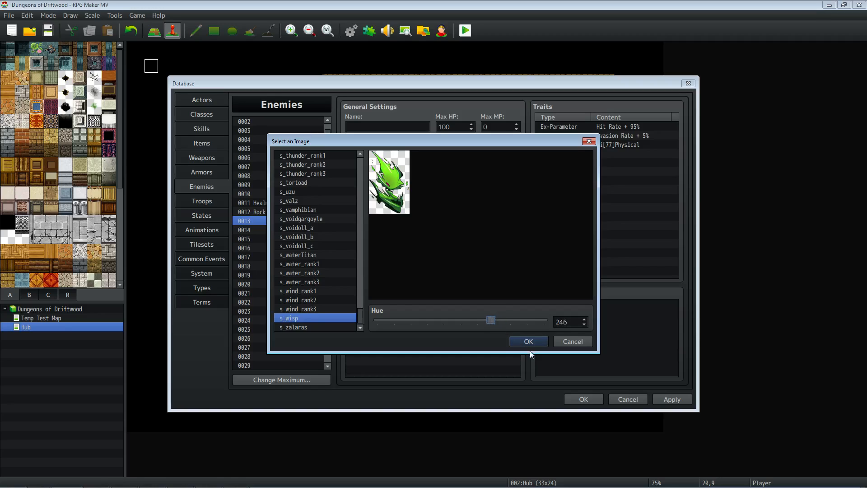
{"action": "left_click", "coordinate": [527, 342]}
{"action": "left_click", "coordinate": [389, 129]}
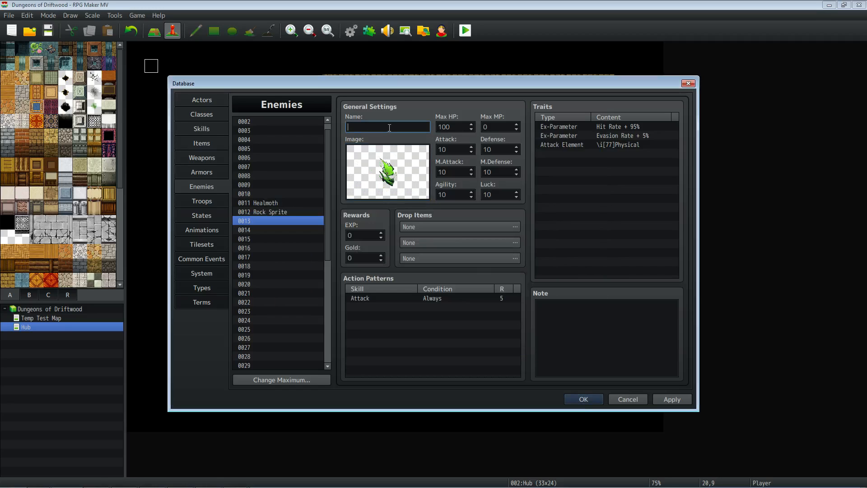
{"action": "type", "text": "Wind Sprite"}
Give enemy entry 0014 Attack 5, Defense 4, M.Attack 6, M.Defense 7, Agility 9 and Luck 5, and apply the changes.
{"action": "left_click", "coordinate": [280, 226]}
{"action": "double_click", "coordinate": [455, 196]}
{"action": "type", "text": "9"}
{"action": "key", "text": "Tab"}
{"action": "type", "text": "5"}
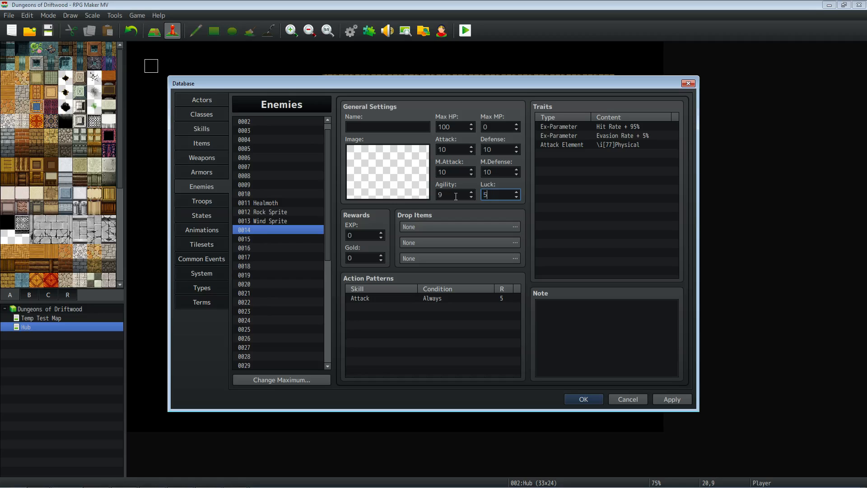
{"action": "double_click", "coordinate": [444, 172]}
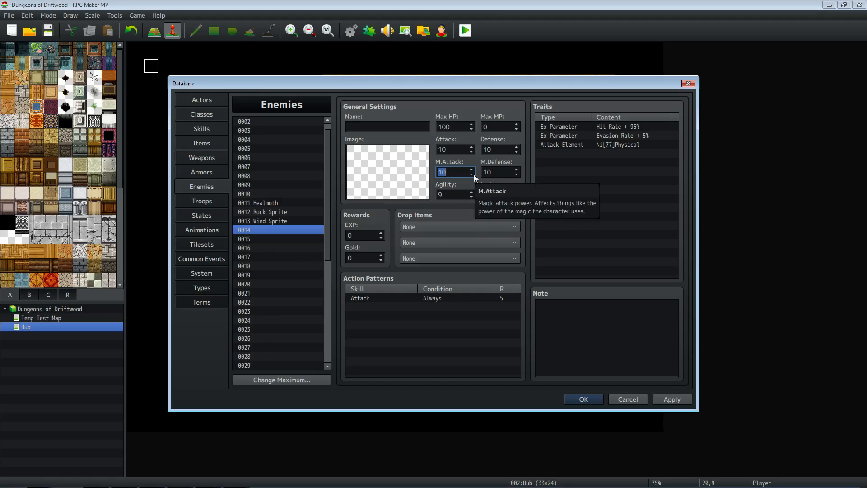
{"action": "type", "text": "6"}
{"action": "key", "text": "Tab"}
{"action": "key", "text": "shift+Tab"}
{"action": "key", "text": "shift+Tab"}
{"action": "key", "text": "shift+Tab"}
{"action": "type", "text": "5"}
{"action": "key", "text": "Tab"}
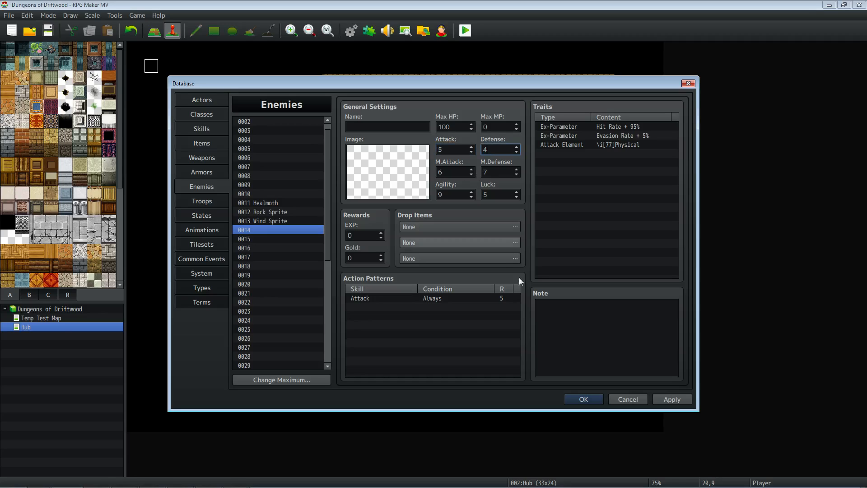
{"action": "left_click", "coordinate": [684, 402]}
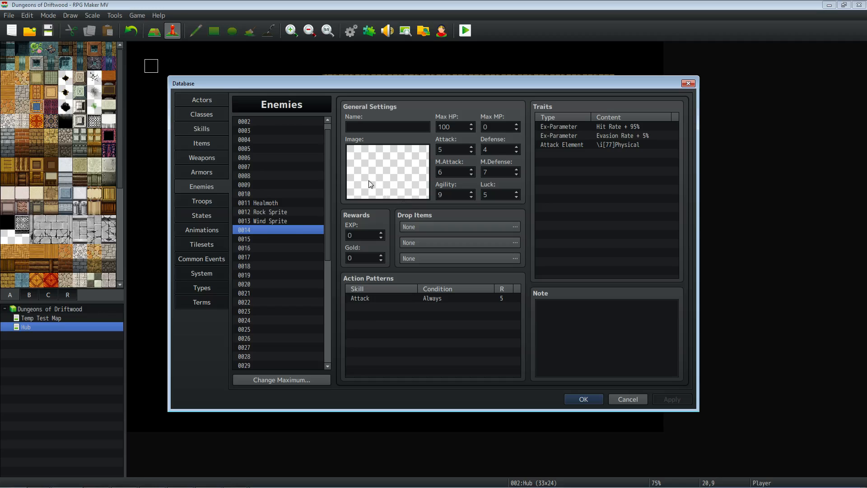
Set the Wind Sprite's Max HP to 150 and Max MP to 10.
{"action": "left_click", "coordinate": [281, 221]}
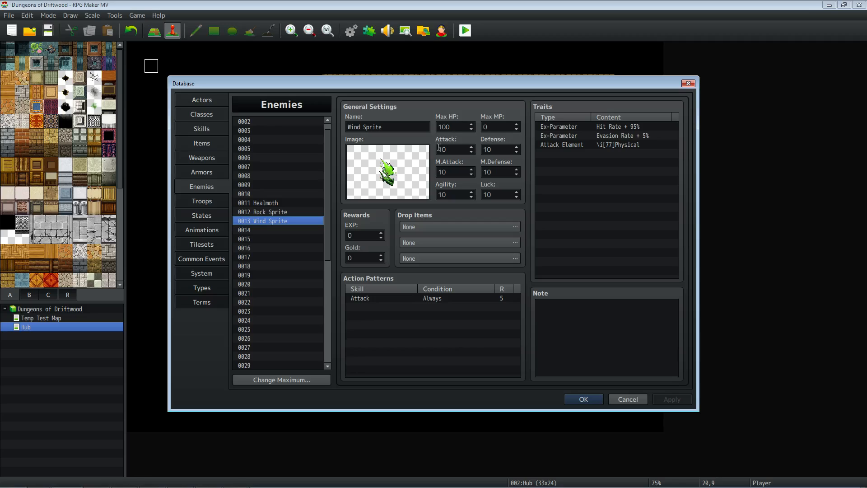
{"action": "double_click", "coordinate": [460, 129]}
{"action": "type", "text": "150"}
{"action": "key", "text": "Tab"}
{"action": "type", "text": "10"}
Set the Wind Sprite's Attack to 5, Defense to 4, M.Attack to 6 and M.Defense to 7.
{"action": "left_click", "coordinate": [307, 212]}
{"action": "left_click", "coordinate": [306, 221]}
{"action": "double_click", "coordinate": [451, 149]}
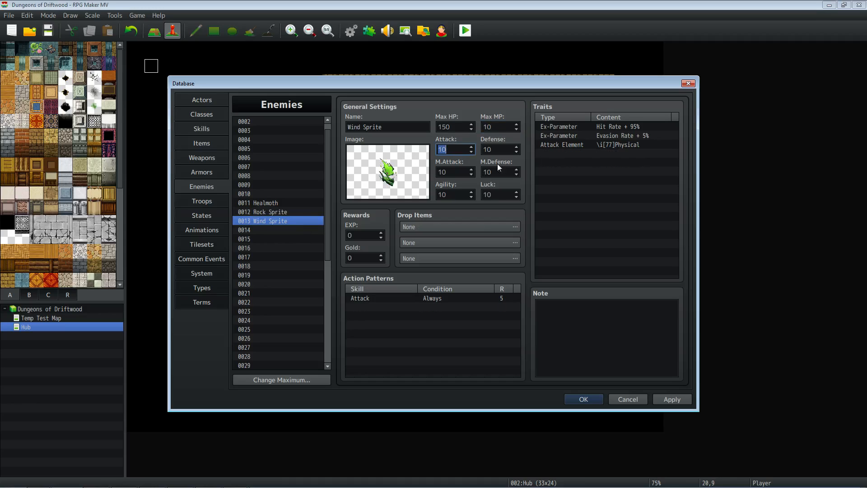
{"action": "left_click", "coordinate": [291, 230]}
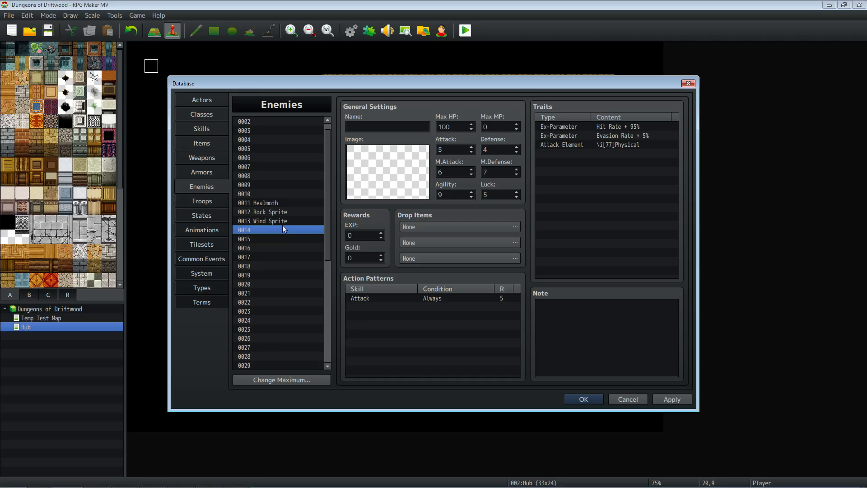
{"action": "left_click", "coordinate": [284, 221]}
{"action": "double_click", "coordinate": [455, 150]}
{"action": "key", "text": "Tab"}
{"action": "type", "text": "4"}
{"action": "key", "text": "Tab"}
{"action": "type", "text": "6"}
{"action": "key", "text": "Tab"}
{"action": "type", "text": "7"}
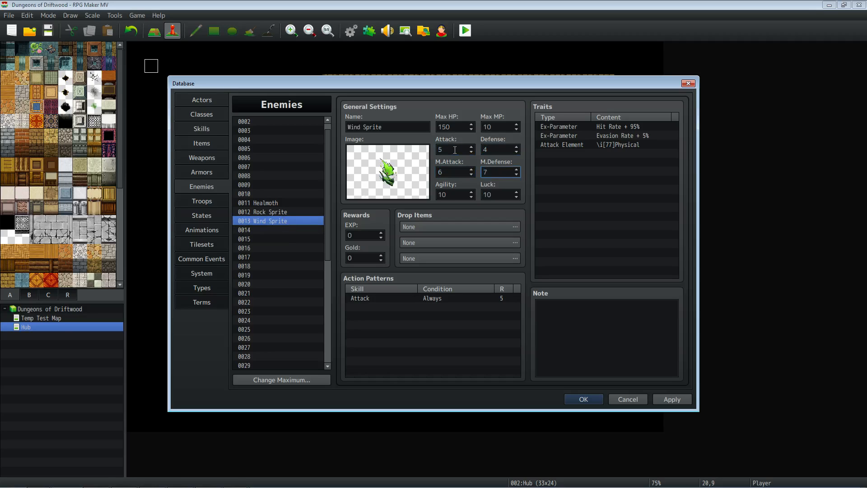
Set the Wind Sprite's Agility to 9 and Luck to 6, and apply the changes.
{"action": "key", "text": "Tab"}
{"action": "type", "text": "9"}
{"action": "key", "text": "Tab"}
{"action": "type", "text": "5"}
{"action": "key", "text": "BackSpace"}
{"action": "type", "text": "6"}
{"action": "left_click", "coordinate": [672, 394]}
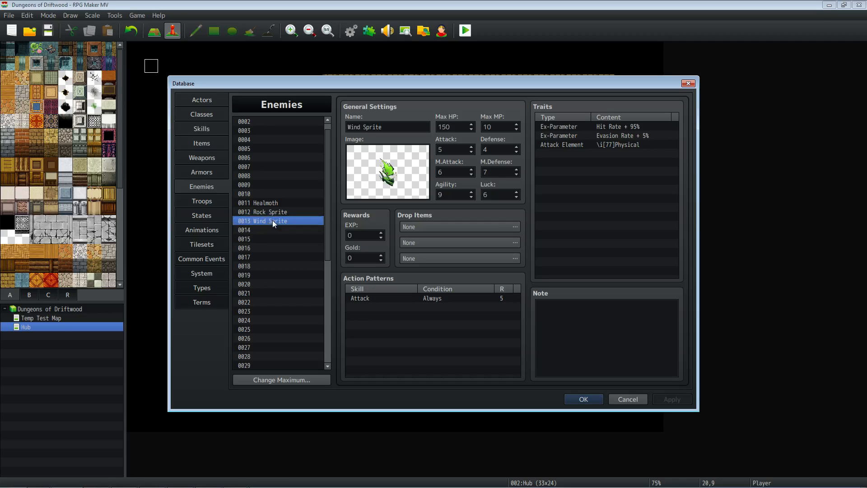
Switch to Calculator and clear the previous calculation.
{"action": "left_click", "coordinate": [363, 233]}
{"action": "left_click", "coordinate": [96, 478]}
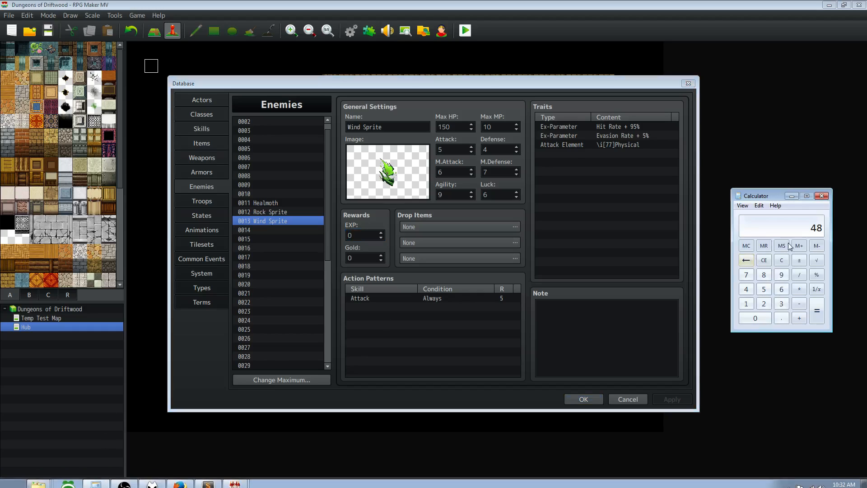
{"action": "left_click", "coordinate": [781, 261]}
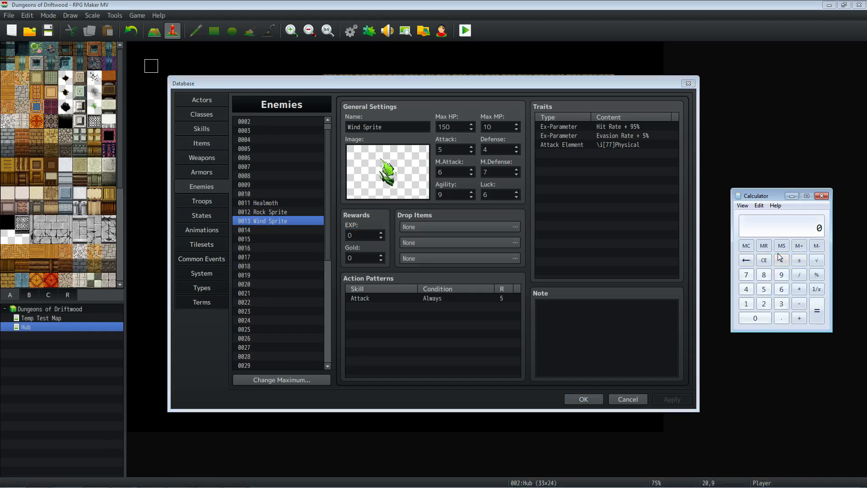
Set the Wind Sprite's Defense to 5 and Luck to 5.
{"action": "left_click", "coordinate": [487, 151]}
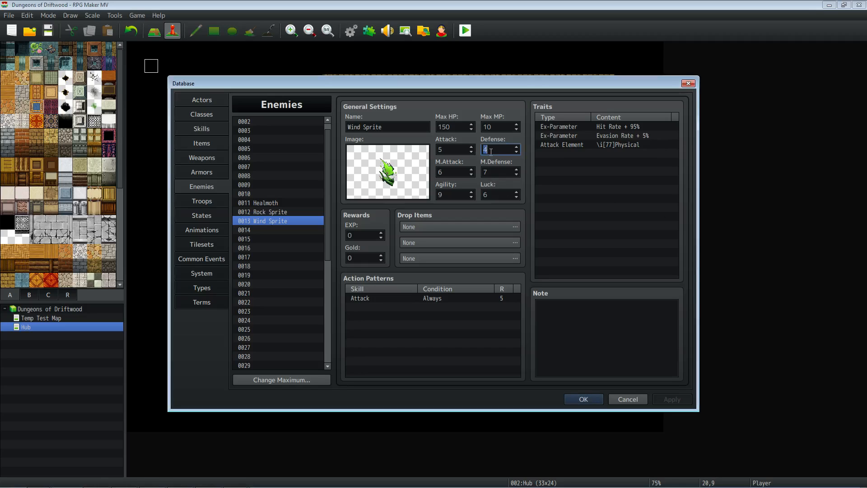
{"action": "type", "text": "5"}
{"action": "left_click", "coordinate": [504, 198]}
{"action": "type", "text": "5"}
In Calculator, add up 15 + 5 + 5 + 6 + 7 + 9, add another 5, and divide the sum by 5.
{"action": "mouse_move", "coordinate": [177, 482]}
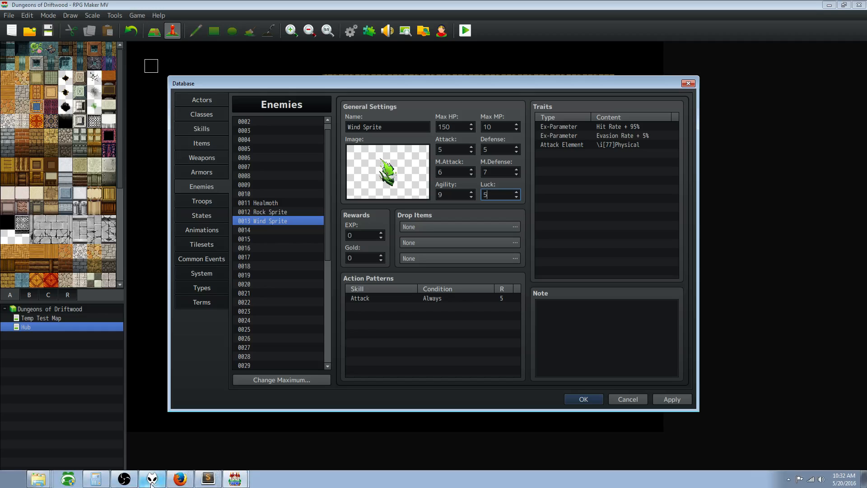
{"action": "left_click", "coordinate": [96, 478]}
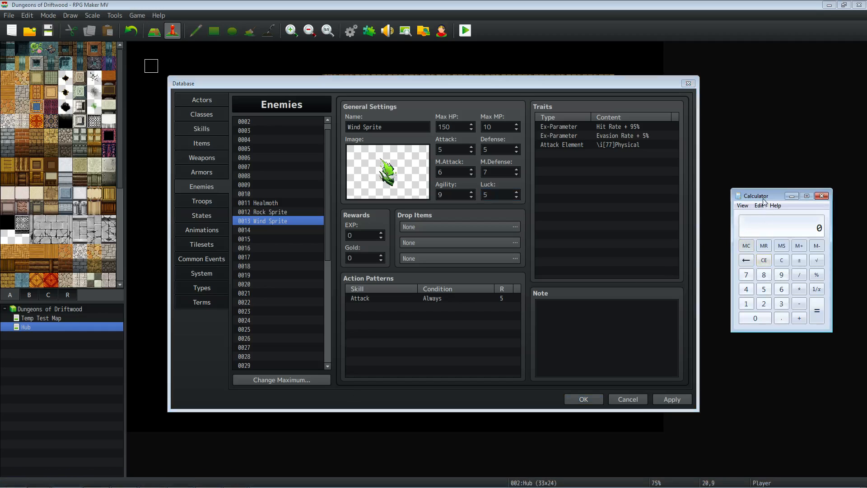
{"action": "type", "text": "15 + 5 + 5 + 6 + 7 + 9"}
{"action": "key", "text": "Return"}
{"action": "type", "text": "+5"}
{"action": "key", "text": "Return"}
{"action": "type", "text": "/5"}
{"action": "key", "text": "Return"}
Set the Wind Sprite's EXP reward to 10 and apply the changes.
{"action": "double_click", "coordinate": [356, 235]}
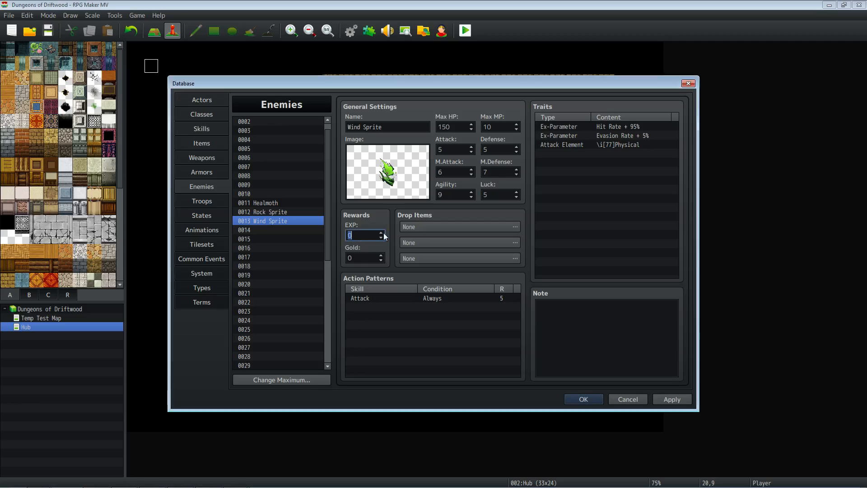
{"action": "type", "text": "10"}
{"action": "left_click", "coordinate": [673, 399]}
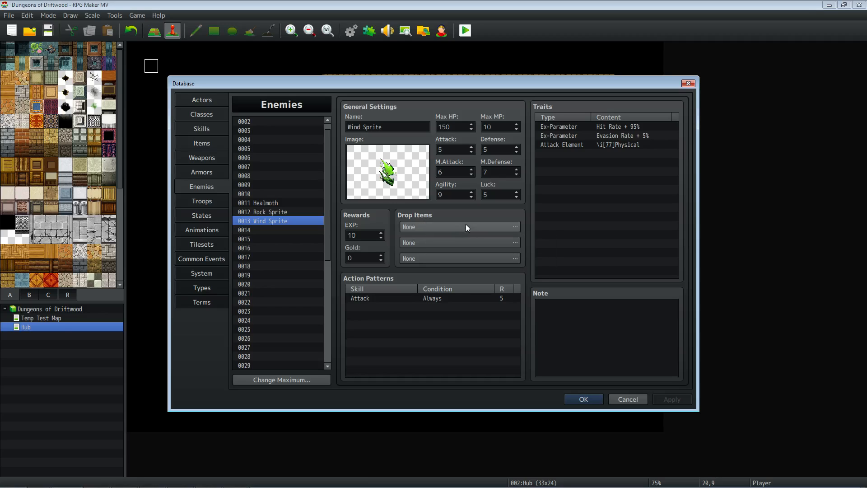
Copy the Earth Sprite Essence item into the empty item entry 0003.
{"action": "left_click", "coordinate": [210, 141]}
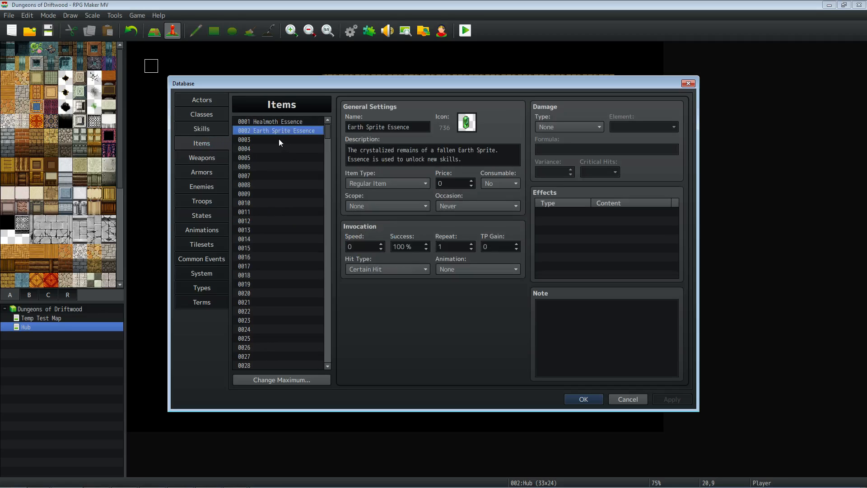
{"action": "left_click", "coordinate": [279, 139]}
{"action": "double_click", "coordinate": [472, 126]}
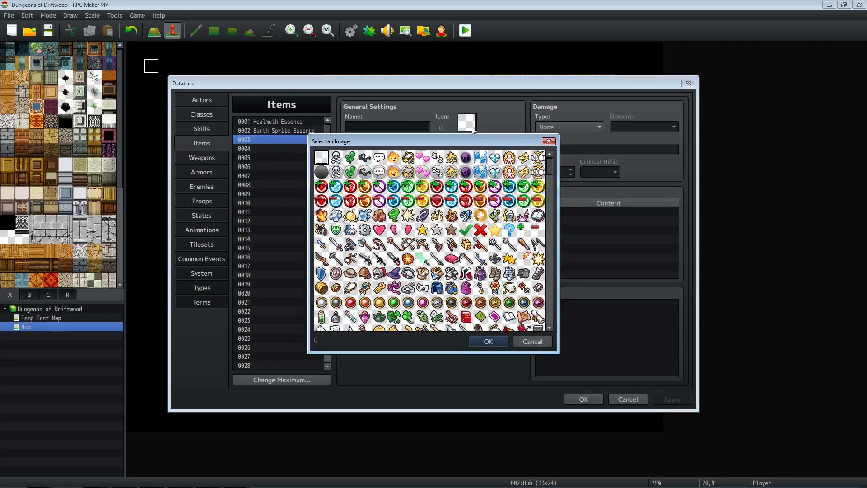
{"action": "left_click", "coordinate": [541, 342]}
{"action": "left_click", "coordinate": [280, 131]}
{"action": "right_click", "coordinate": [280, 132]}
{"action": "left_click", "coordinate": [292, 134]}
{"action": "left_click", "coordinate": [280, 140]}
{"action": "right_click", "coordinate": [281, 139]}
{"action": "left_click", "coordinate": [296, 158]}
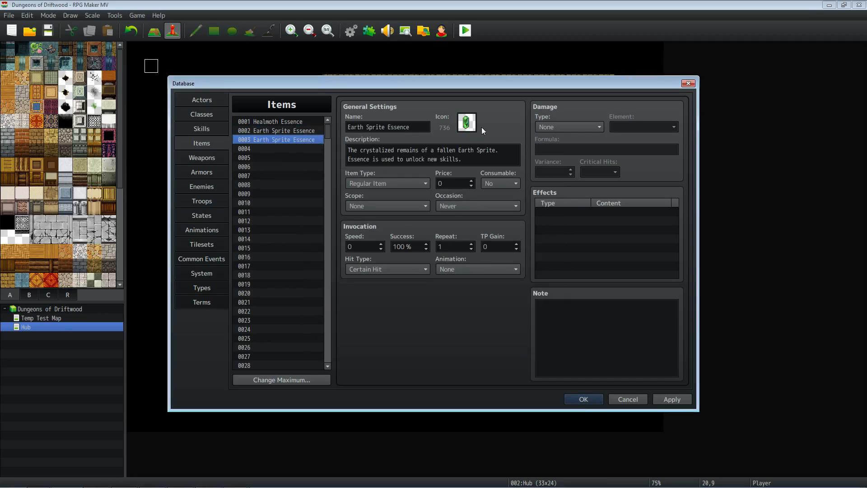
Rename item 0003 to Wind Sprite Essence, replace Earth with Wind in its description, and apply the changes.
{"action": "left_click_drag", "start_coordinate": [346, 127], "coordinate": [362, 127]}
{"action": "type", "text": "Wind"}
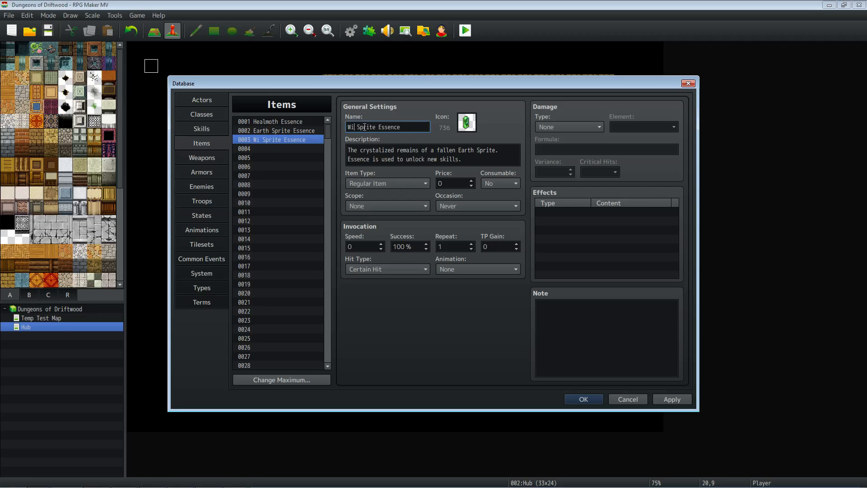
{"action": "left_click", "coordinate": [467, 152]}
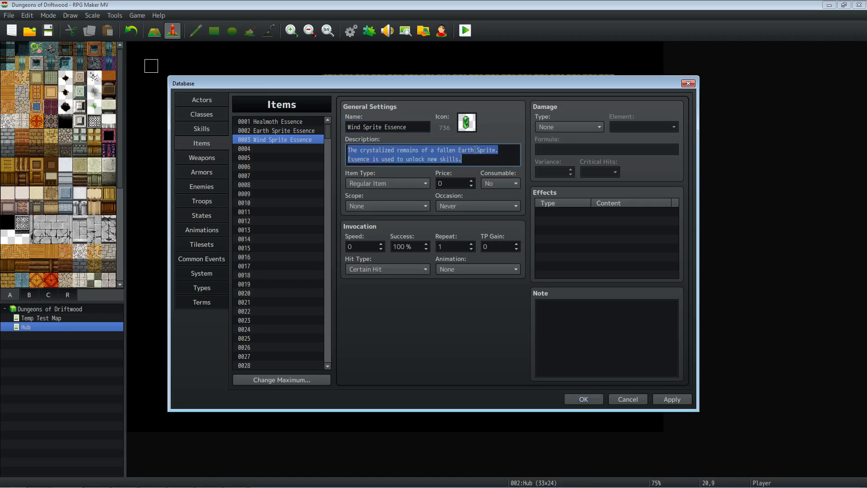
{"action": "double_click", "coordinate": [466, 150]}
{"action": "type", "text": "Wind"}
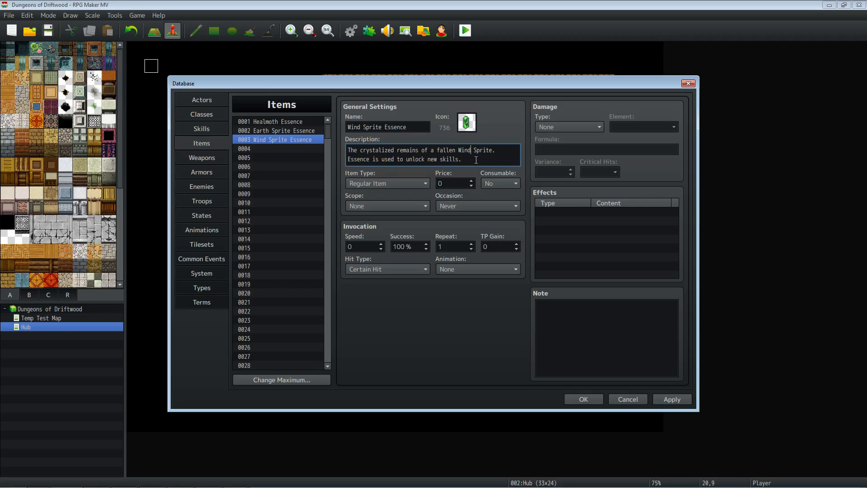
{"action": "left_click", "coordinate": [665, 399]}
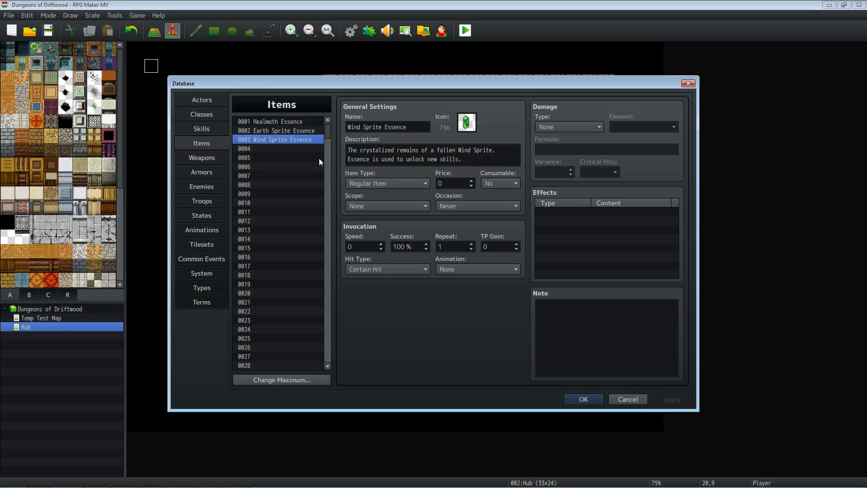
Give the Wind Sprite enemy a first drop item of Wind Sprite Essence with probability 1/1, and apply the changes.
{"action": "left_click", "coordinate": [216, 130]}
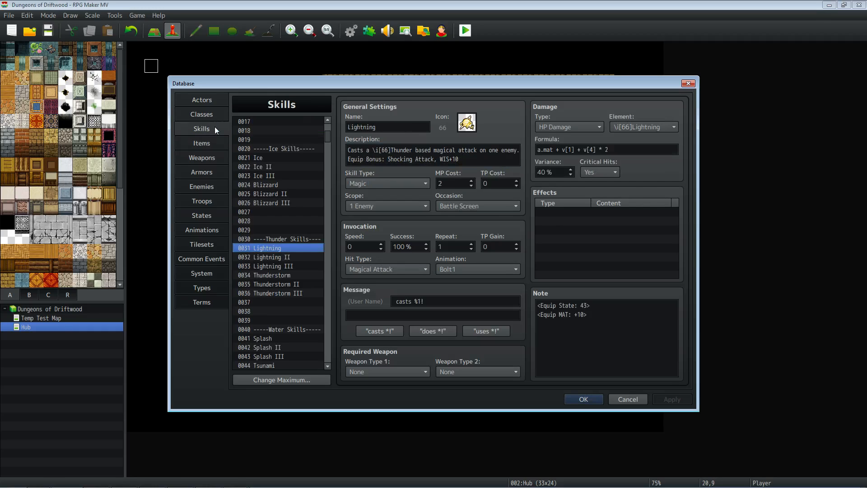
{"action": "left_click", "coordinate": [212, 172]}
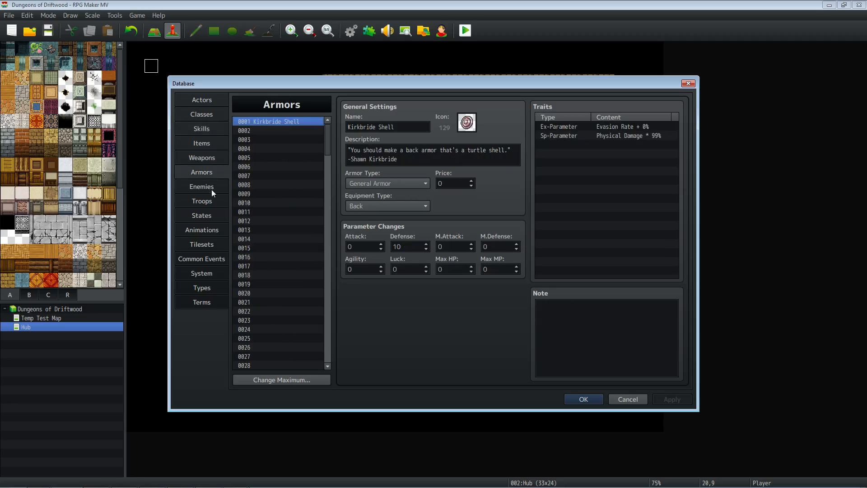
{"action": "left_click", "coordinate": [211, 187]}
{"action": "double_click", "coordinate": [432, 226]}
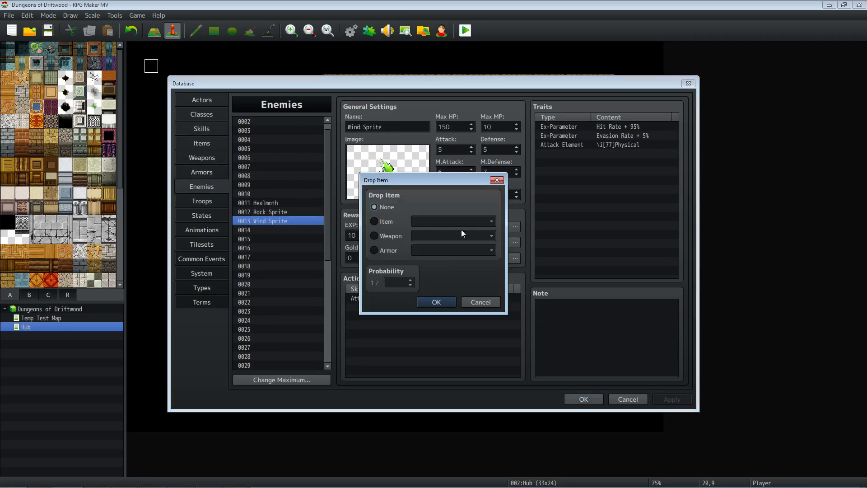
{"action": "left_click", "coordinate": [445, 223]}
{"action": "left_click", "coordinate": [457, 252]}
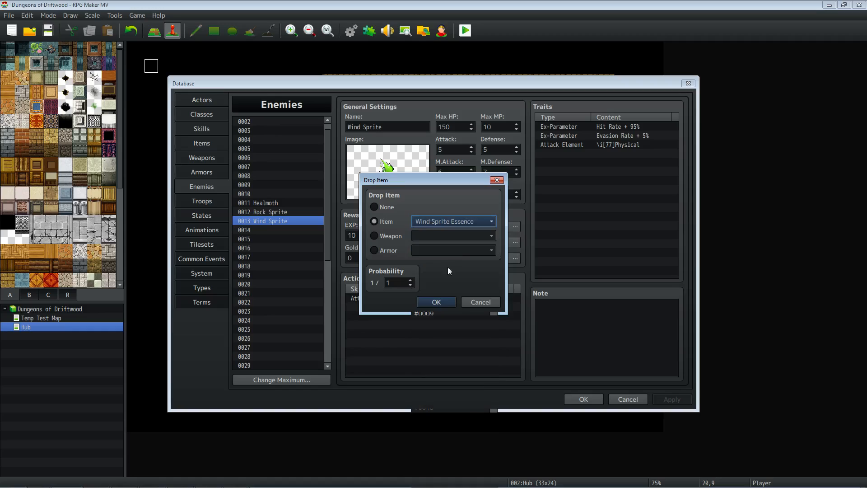
{"action": "left_click", "coordinate": [436, 301]}
{"action": "left_click", "coordinate": [680, 401]}
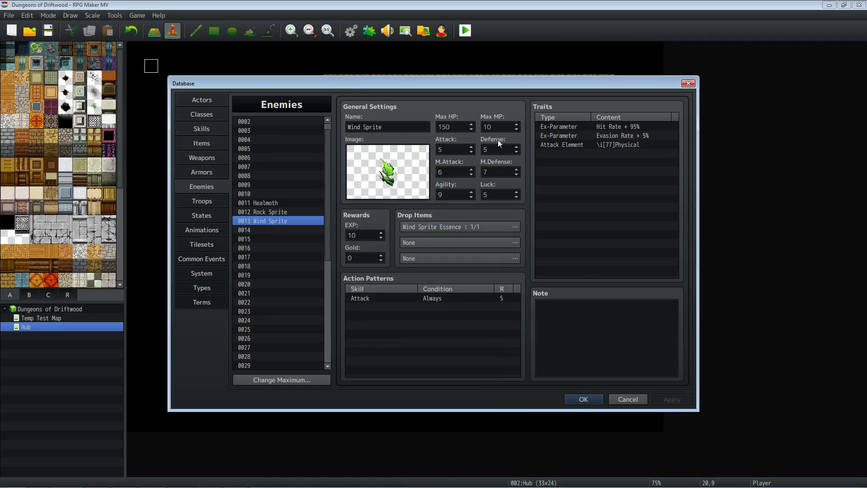
Add an Element Rate trait for Wind at 10% to the Wind Sprite.
{"action": "double_click", "coordinate": [583, 153]}
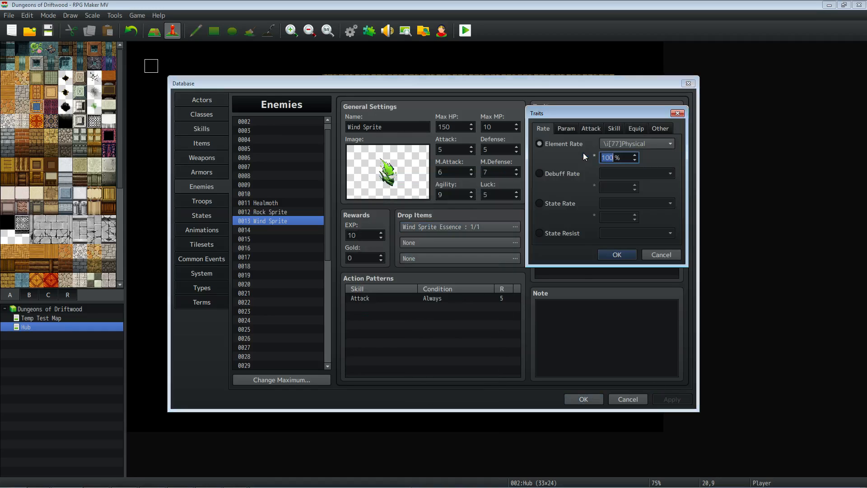
{"action": "left_click", "coordinate": [623, 147]}
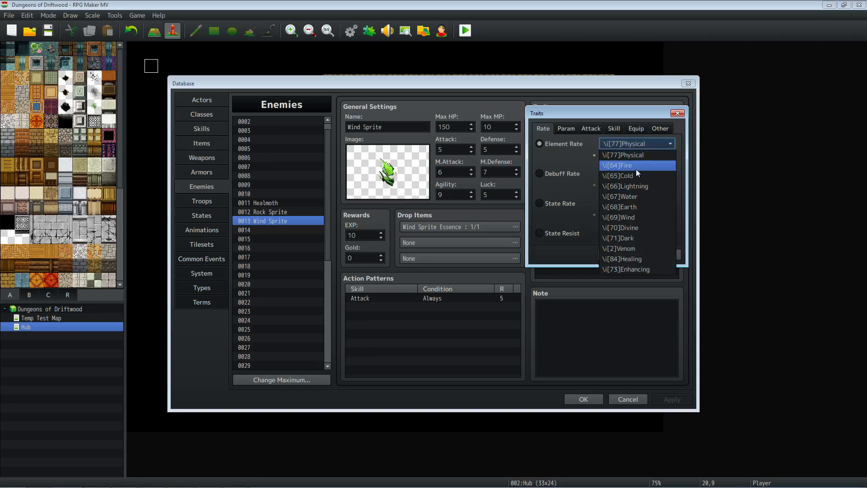
{"action": "left_click", "coordinate": [636, 217]}
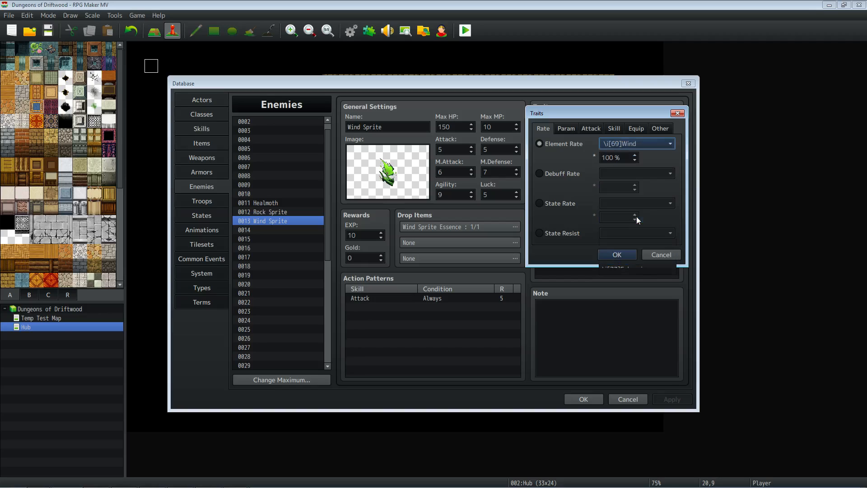
{"action": "left_click", "coordinate": [616, 254]}
{"action": "double_click", "coordinate": [581, 154]}
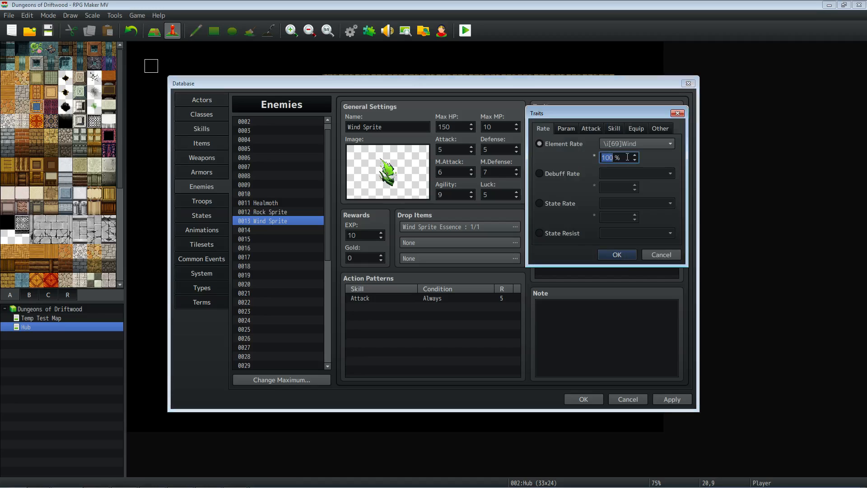
{"action": "type", "text": "1"}
{"action": "left_click", "coordinate": [617, 254]}
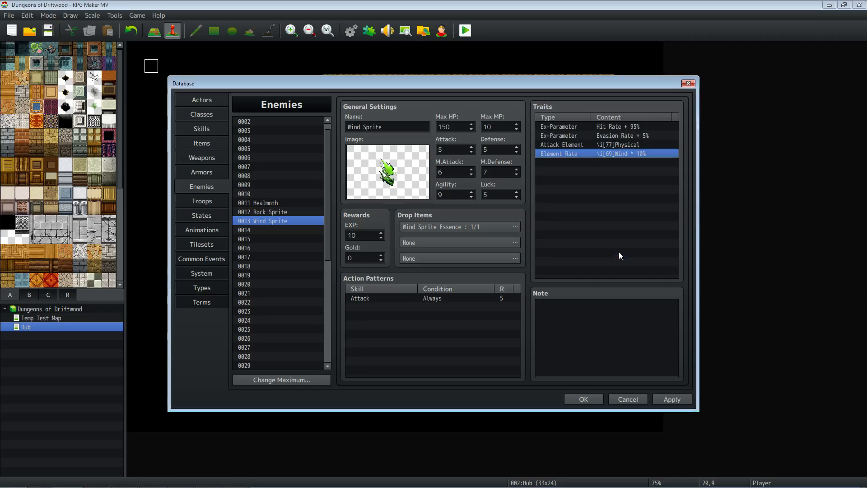
Add an Attack Element trait for Wind to the Wind Sprite.
{"action": "double_click", "coordinate": [569, 164]}
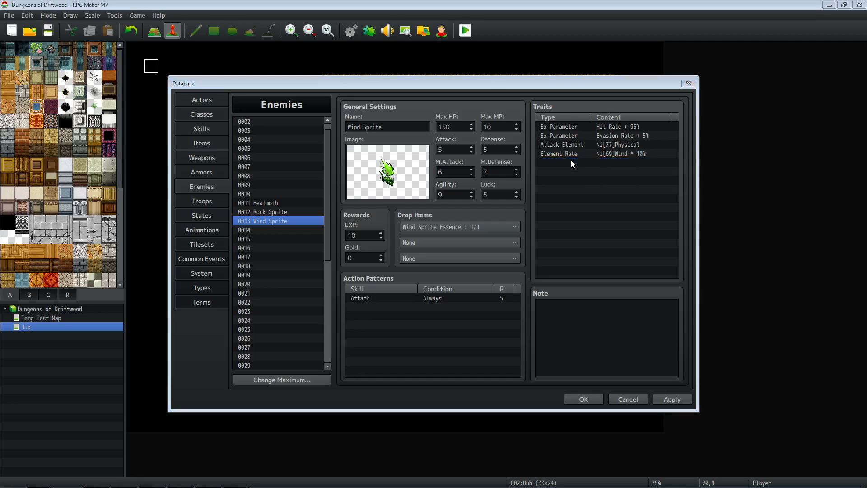
{"action": "left_click", "coordinate": [601, 129]}
{"action": "left_click", "coordinate": [539, 144]}
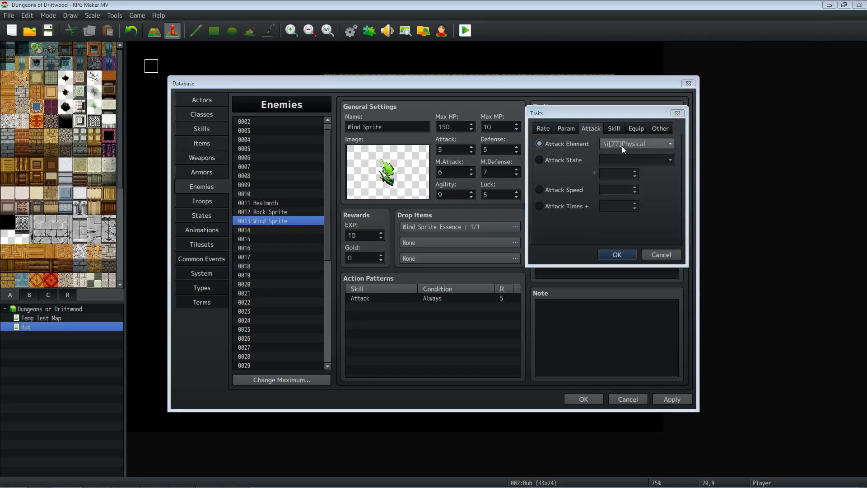
{"action": "left_click", "coordinate": [647, 145]}
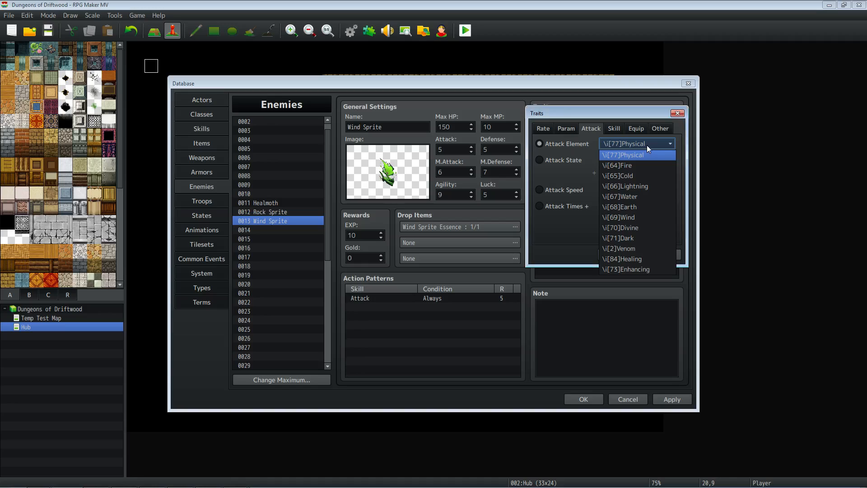
{"action": "left_click", "coordinate": [637, 218]}
{"action": "left_click", "coordinate": [615, 254]}
{"action": "left_click_drag", "start_coordinate": [603, 155], "coordinate": [595, 176]}
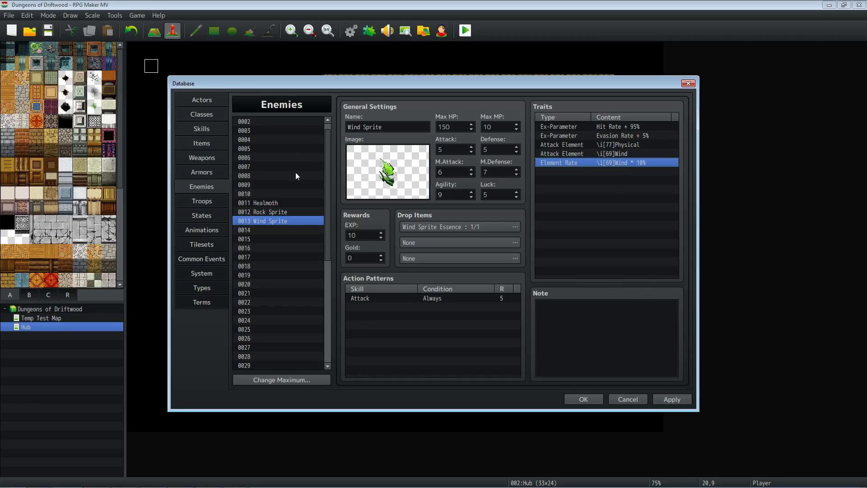
Compare the Wind Sprite with the Rock Sprite, and add an Aero action pattern to the Wind Sprite with rating 4 and condition Always.
{"action": "left_click", "coordinate": [288, 212]}
{"action": "left_click", "coordinate": [287, 220]}
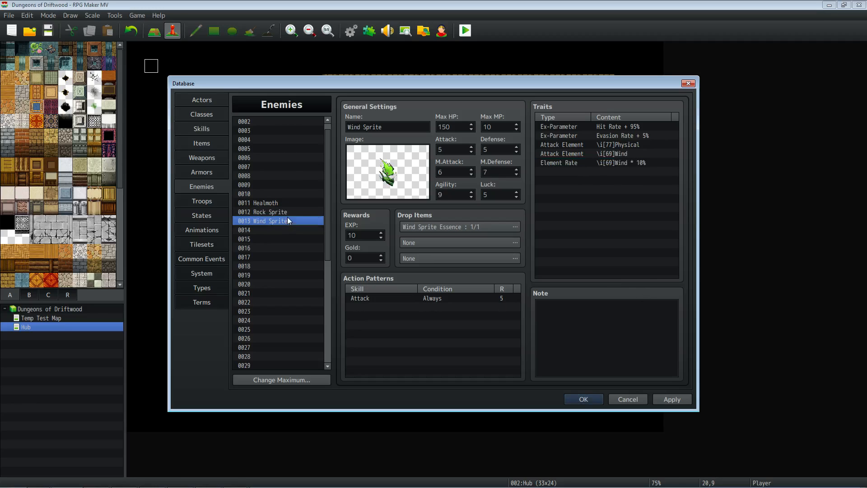
{"action": "left_click", "coordinate": [288, 212]}
{"action": "left_click", "coordinate": [289, 219]}
{"action": "double_click", "coordinate": [388, 310]}
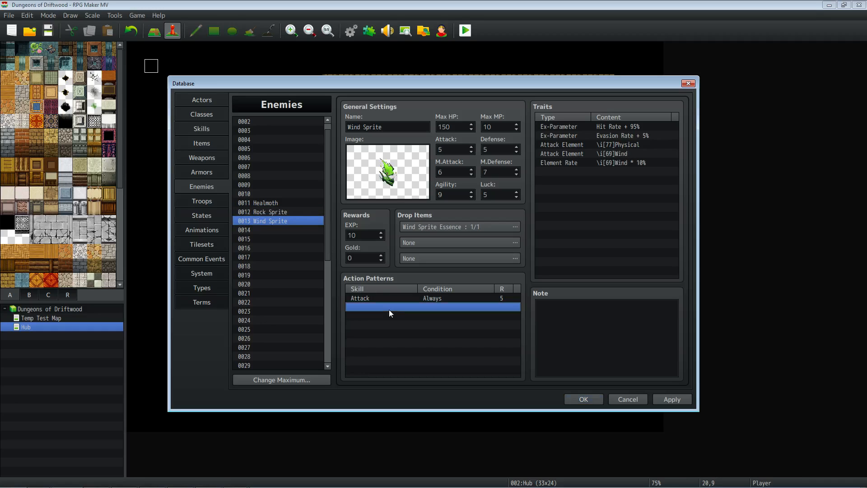
{"action": "left_click", "coordinate": [407, 263]}
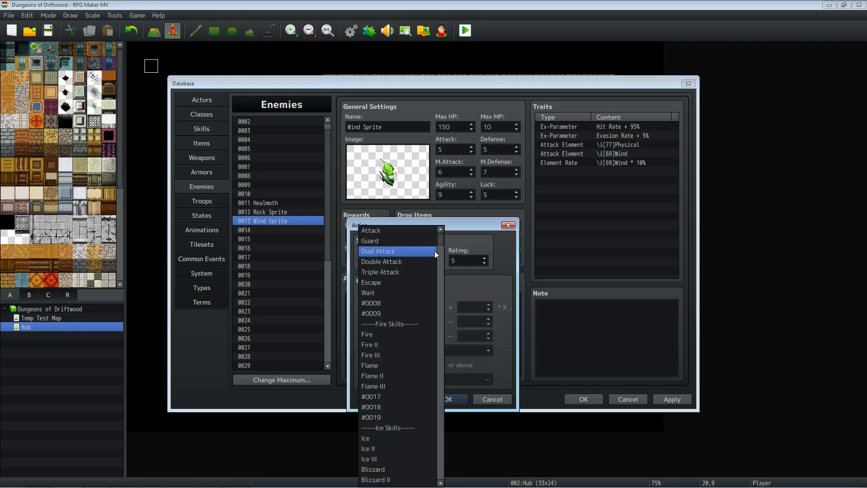
{"action": "left_click_drag", "start_coordinate": [439, 237], "coordinate": [441, 359]}
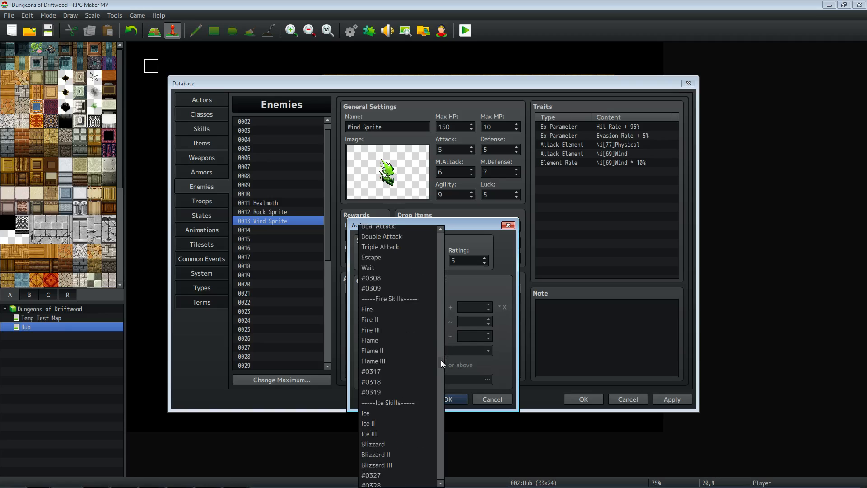
{"action": "scroll", "coordinate": [401, 361], "scroll_direction": "down", "scroll_amount": 4}
{"action": "scroll", "coordinate": [398, 363], "scroll_direction": "up", "scroll_amount": 5}
{"action": "scroll", "coordinate": [397, 359], "scroll_direction": "down", "scroll_amount": 6}
{"action": "scroll", "coordinate": [399, 356], "scroll_direction": "down", "scroll_amount": 10}
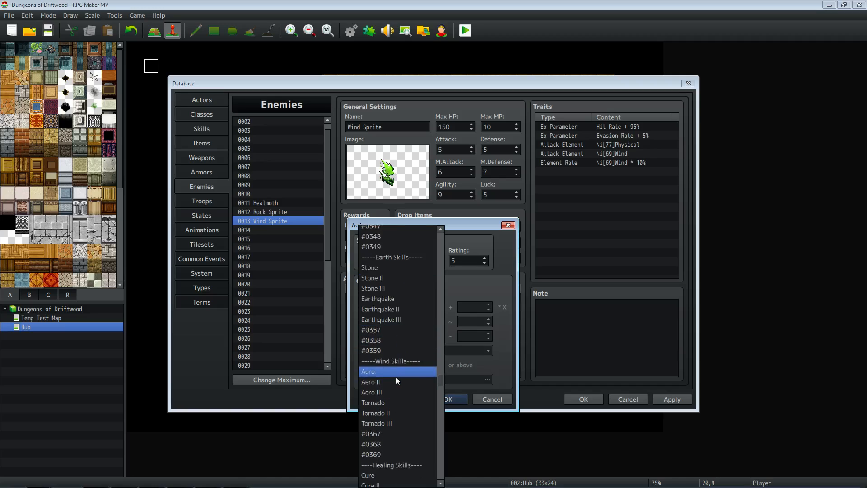
{"action": "left_click", "coordinate": [396, 374]}
{"action": "left_click", "coordinate": [484, 262]}
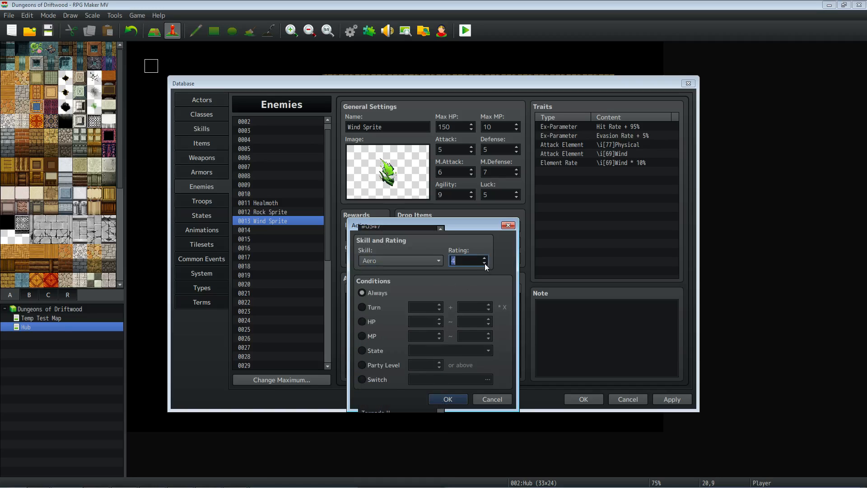
{"action": "left_click", "coordinate": [448, 399]}
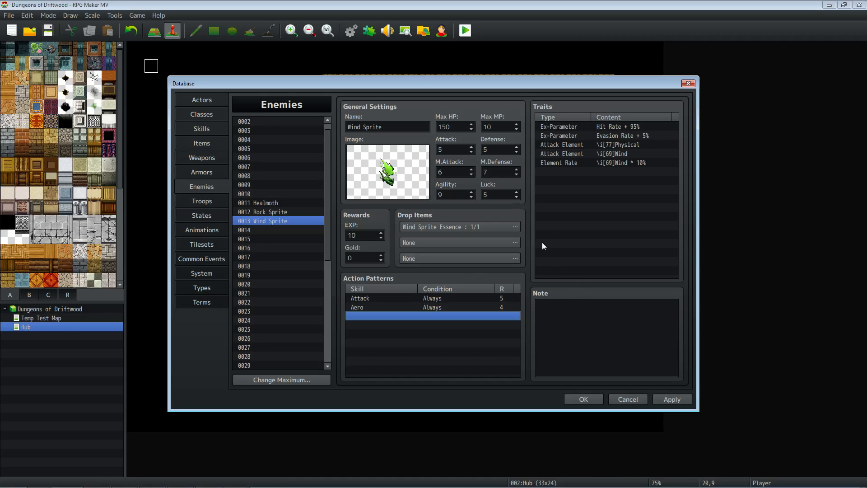
Apply the Wind Sprite enemy's changes and compare its settings with the Rock Sprite's before closing the database.
{"action": "left_click", "coordinate": [673, 400]}
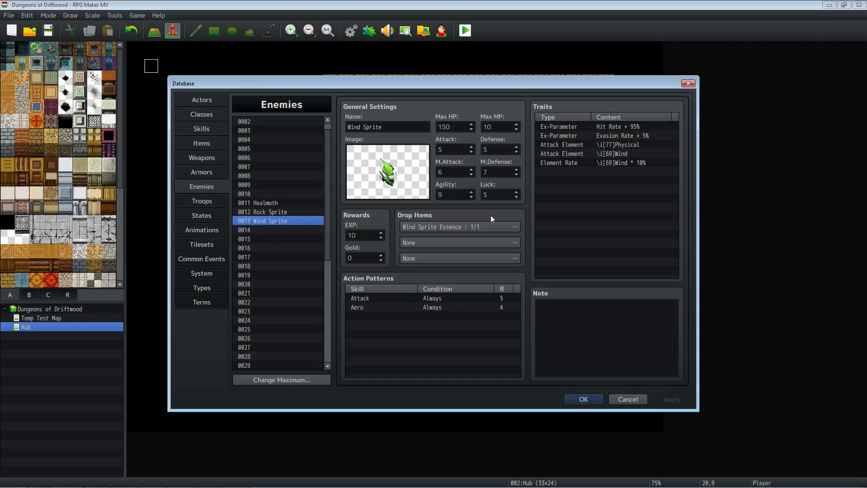
{"action": "left_click", "coordinate": [283, 214]}
{"action": "left_click", "coordinate": [283, 223]}
{"action": "left_click", "coordinate": [283, 213]}
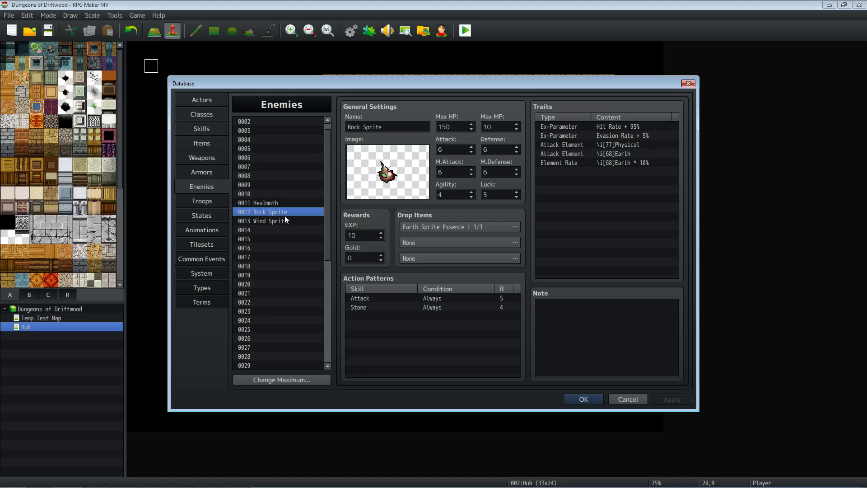
{"action": "left_click", "coordinate": [291, 221]}
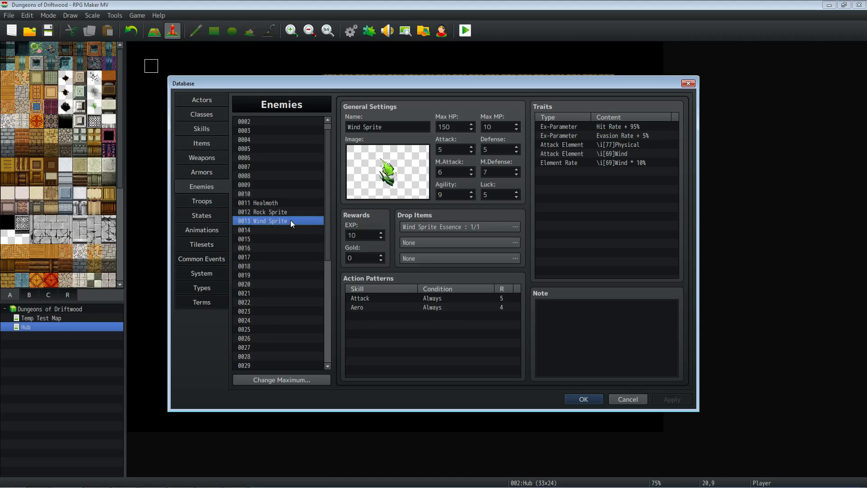
{"action": "left_click", "coordinate": [584, 398]}
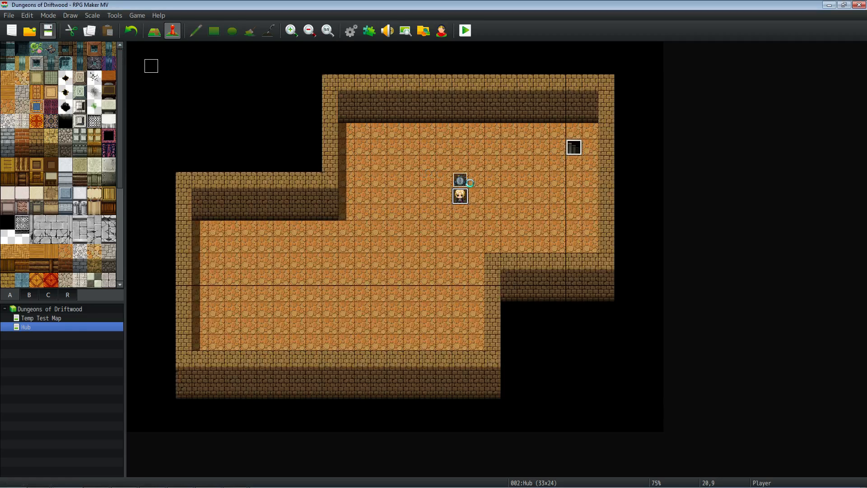
{"action": "right_click", "coordinate": [463, 182]}
{"action": "left_click", "coordinate": [473, 188]}
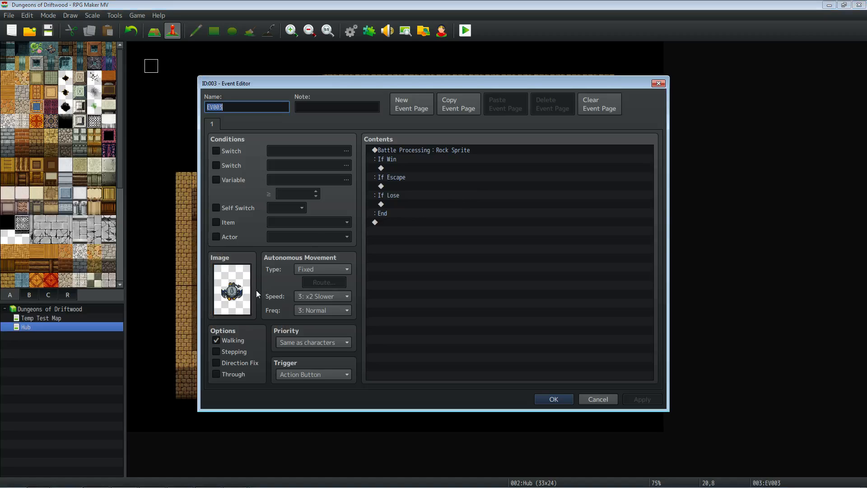
{"action": "right_click", "coordinate": [411, 148]}
{"action": "left_click", "coordinate": [472, 284]}
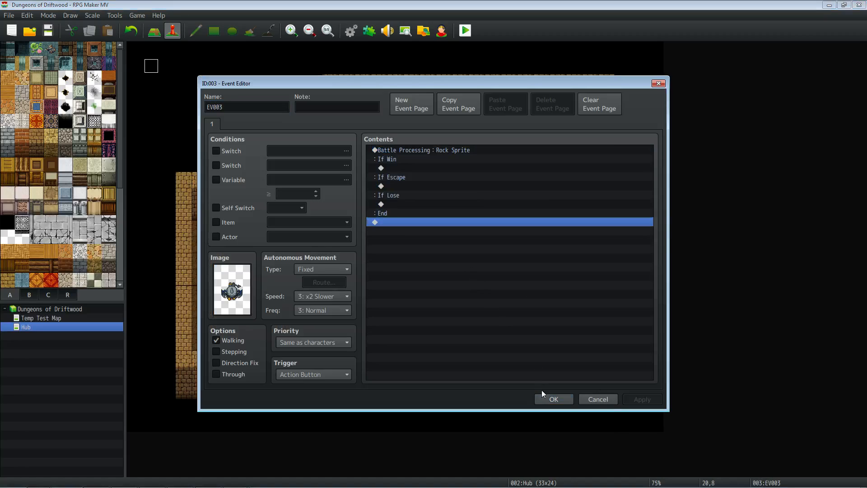
{"action": "left_click", "coordinate": [553, 399]}
Create a troop in slot 0013 with one Wind Sprite placed in the upper right of the battlefield, auto-name it, and save.
{"action": "left_click", "coordinate": [344, 33]}
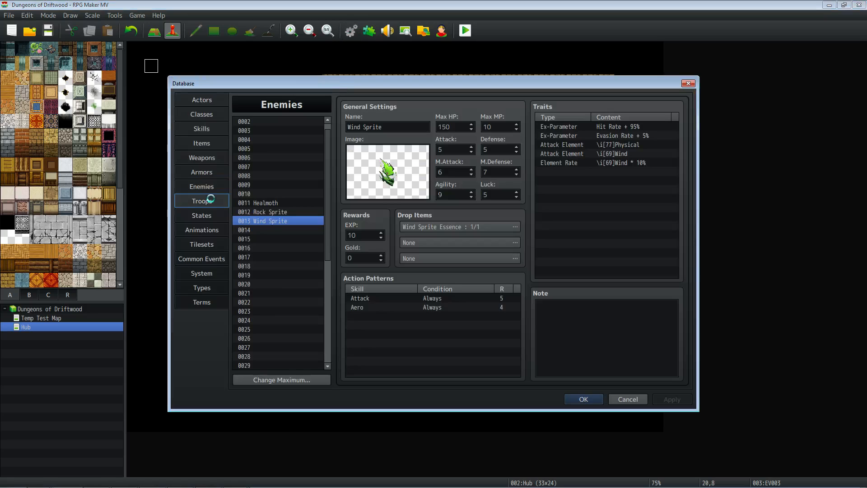
{"action": "left_click", "coordinate": [210, 199]}
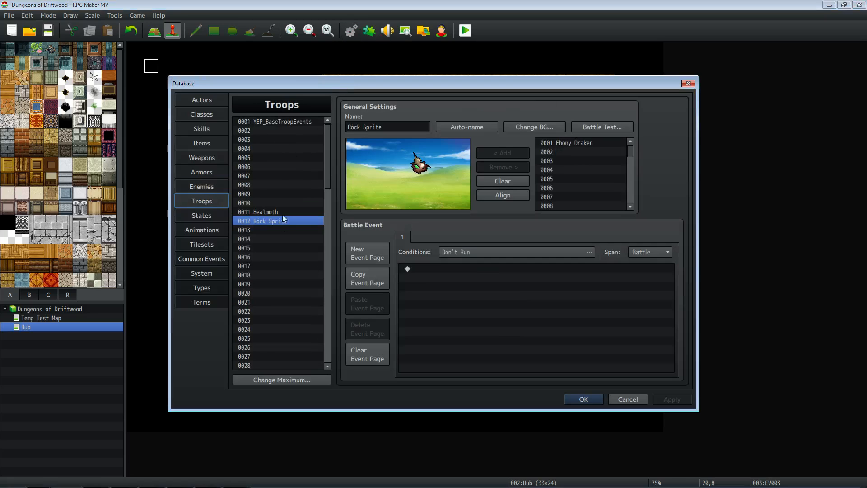
{"action": "left_click", "coordinate": [278, 230]}
{"action": "left_click_drag", "start_coordinate": [630, 152], "coordinate": [622, 164]}
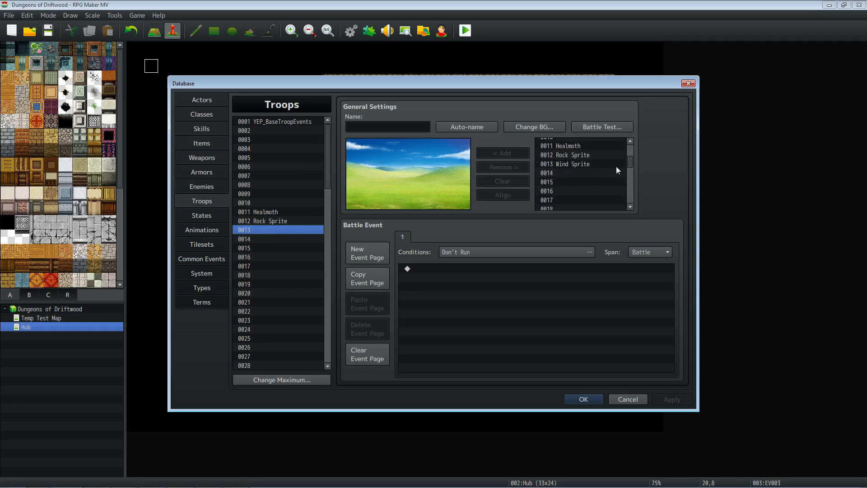
{"action": "left_click", "coordinate": [581, 165]}
{"action": "left_click", "coordinate": [496, 152]}
{"action": "left_click_drag", "start_coordinate": [412, 186], "coordinate": [422, 171]}
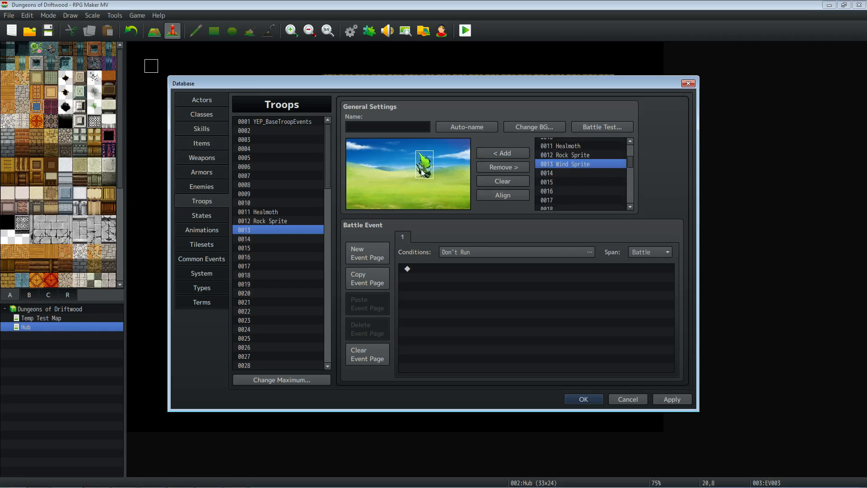
{"action": "left_click", "coordinate": [456, 127]}
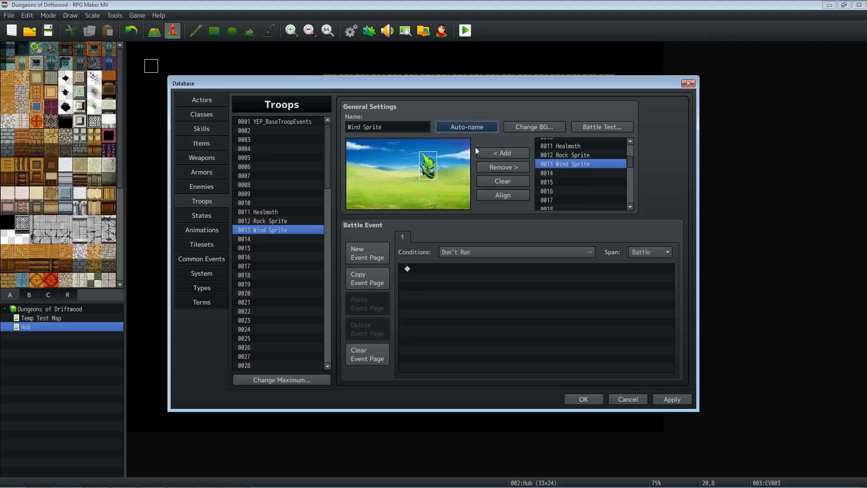
{"action": "left_click", "coordinate": [580, 400]}
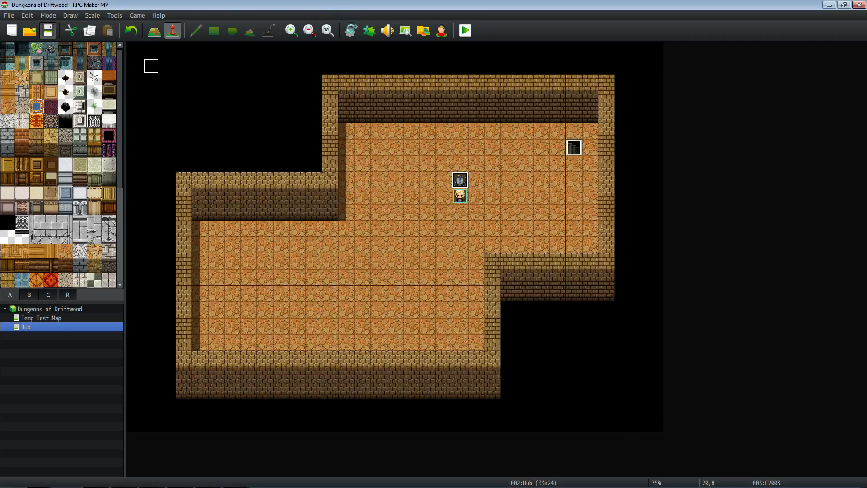
Set TempHero's initial weapon to Bronze Sword in the actor database and save the change.
{"action": "key", "text": "F9"}
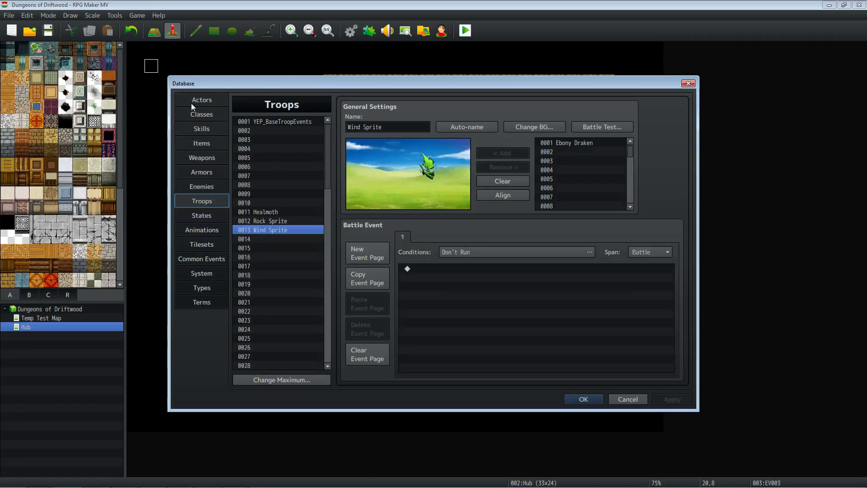
{"action": "left_click", "coordinate": [203, 100]}
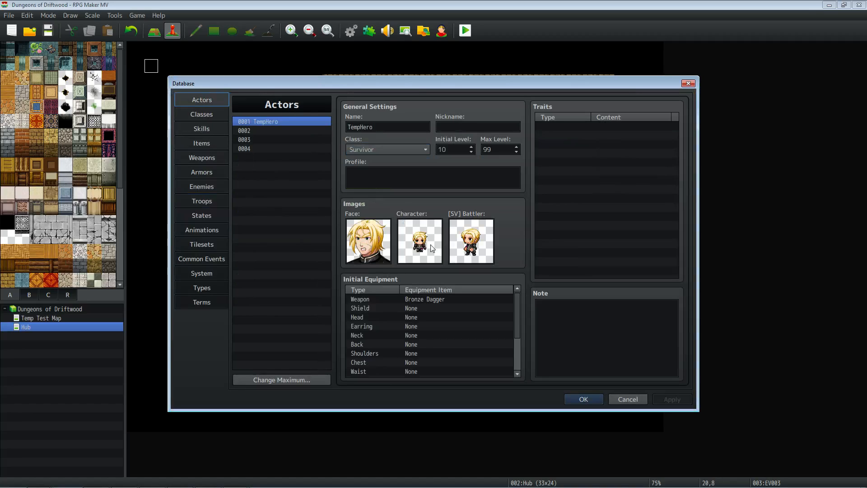
{"action": "double_click", "coordinate": [431, 300]}
{"action": "left_click", "coordinate": [433, 321]}
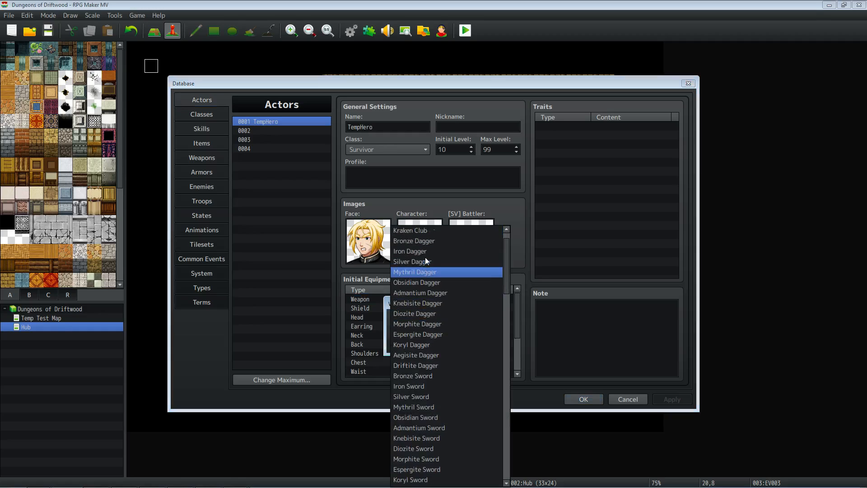
{"action": "scroll", "coordinate": [425, 255], "scroll_direction": "up", "scroll_amount": 1}
{"action": "scroll", "coordinate": [430, 262], "scroll_direction": "down", "scroll_amount": 1}
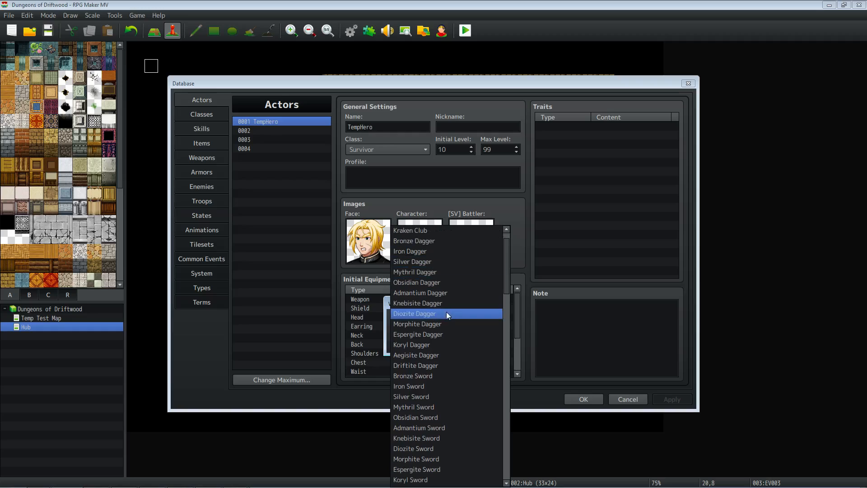
{"action": "scroll", "coordinate": [449, 335], "scroll_direction": "down", "scroll_amount": 3}
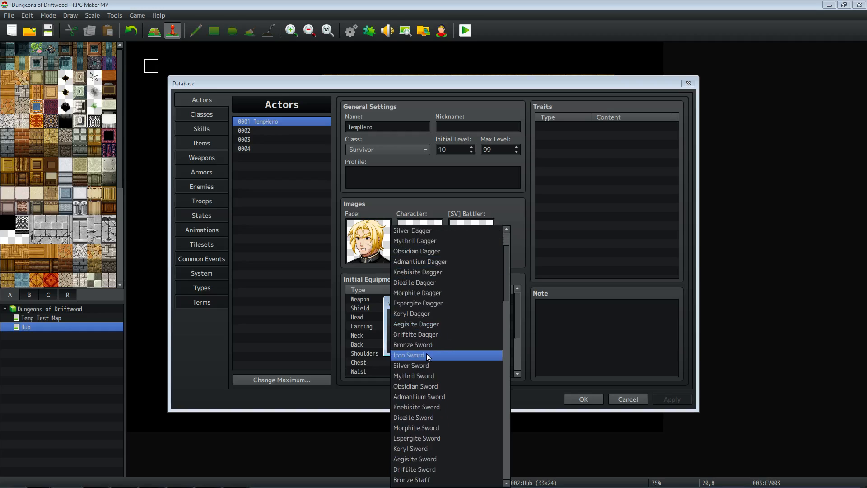
{"action": "left_click", "coordinate": [427, 345]}
{"action": "key", "text": "Return"}
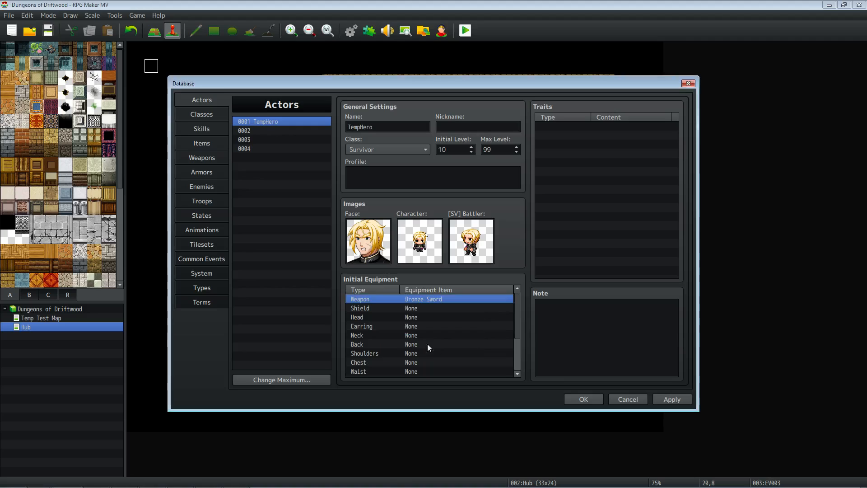
{"action": "left_click", "coordinate": [581, 399]}
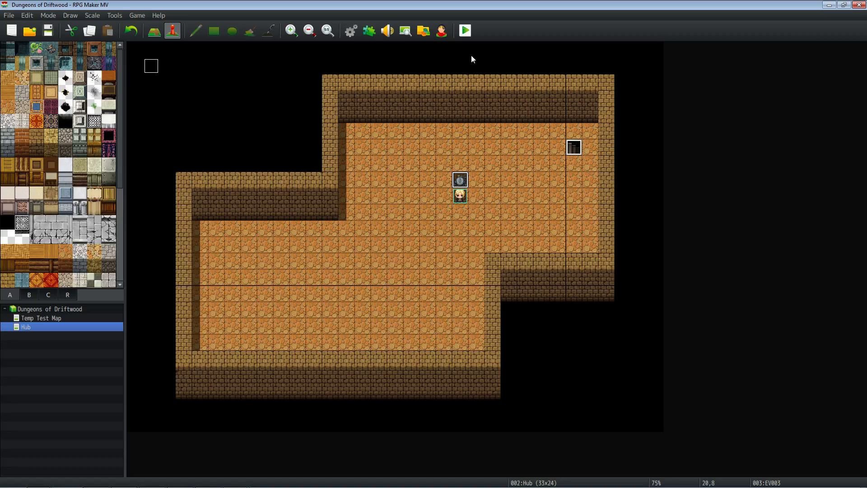
Change the Battle Processing troop in map event EV003 to Wind Sprite and save the event.
{"action": "double_click", "coordinate": [458, 180]}
{"action": "right_click", "coordinate": [454, 149]}
{"action": "left_click", "coordinate": [471, 166]}
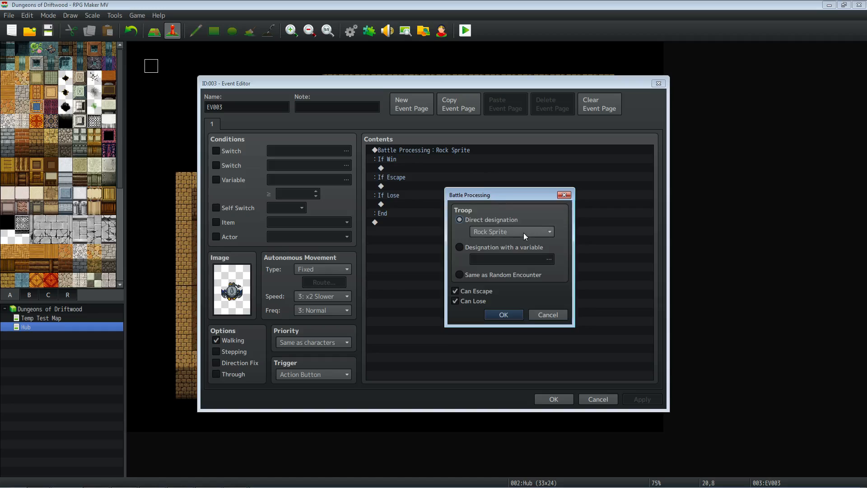
{"action": "left_click", "coordinate": [521, 232]}
{"action": "left_click", "coordinate": [503, 240]}
{"action": "left_click", "coordinate": [500, 313]}
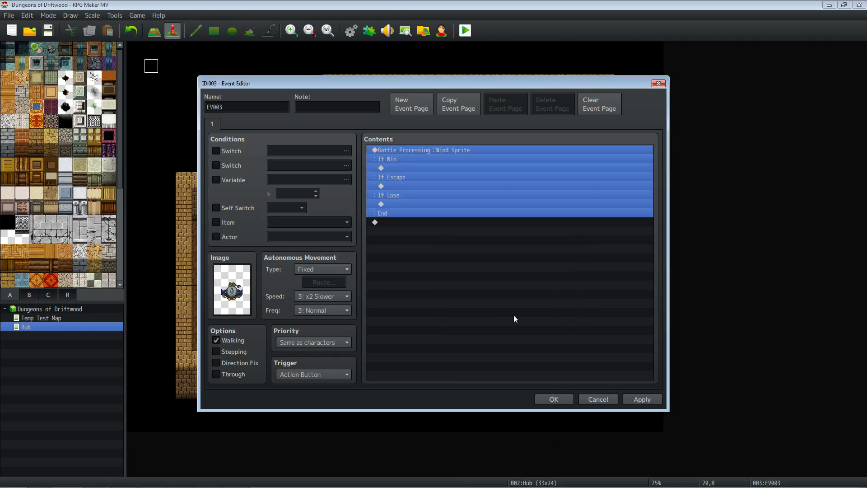
{"action": "left_click", "coordinate": [552, 399]}
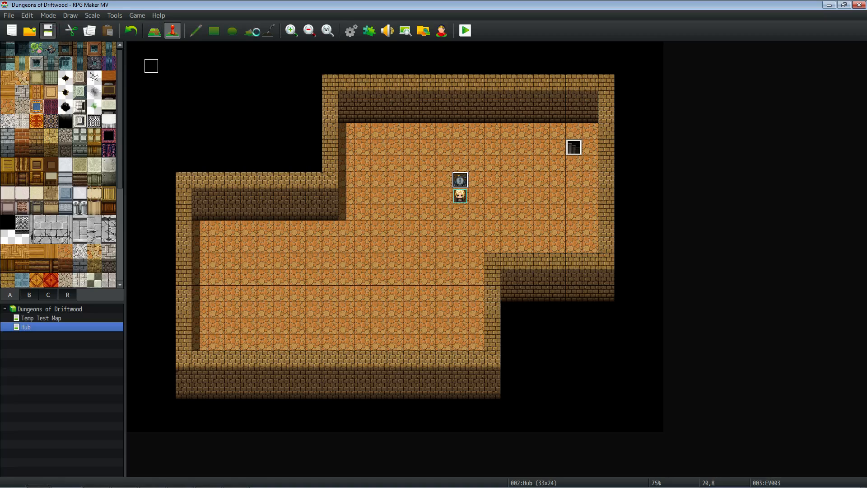
Playtest a new game, enter the Wind Sprite battle, and look through the hero's skill list.
{"action": "left_click", "coordinate": [465, 31]}
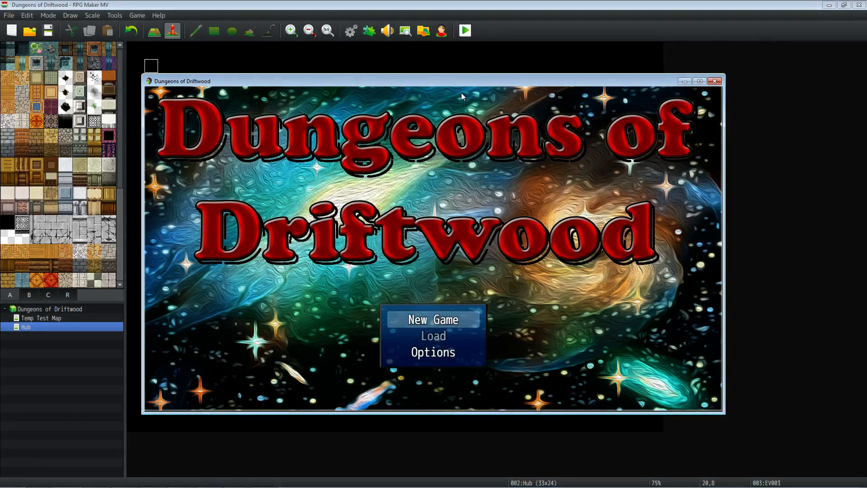
{"action": "key", "text": "Return"}
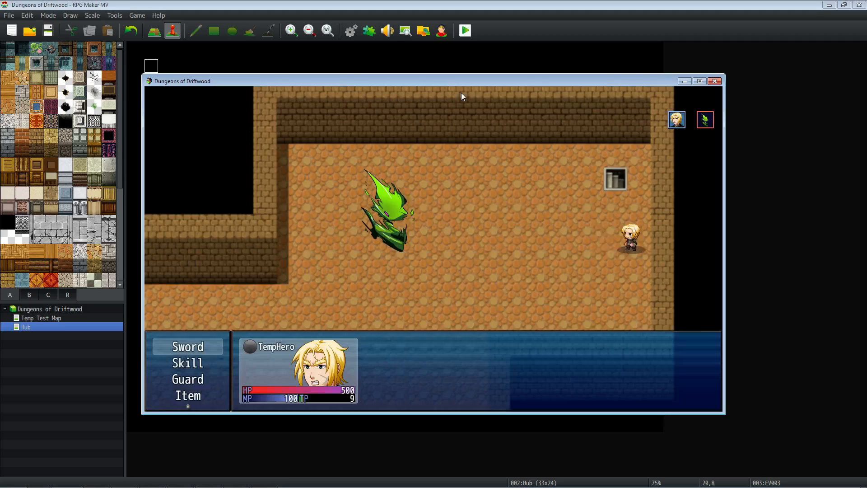
{"action": "key", "text": "Down"}
{"action": "key", "text": "Return"}
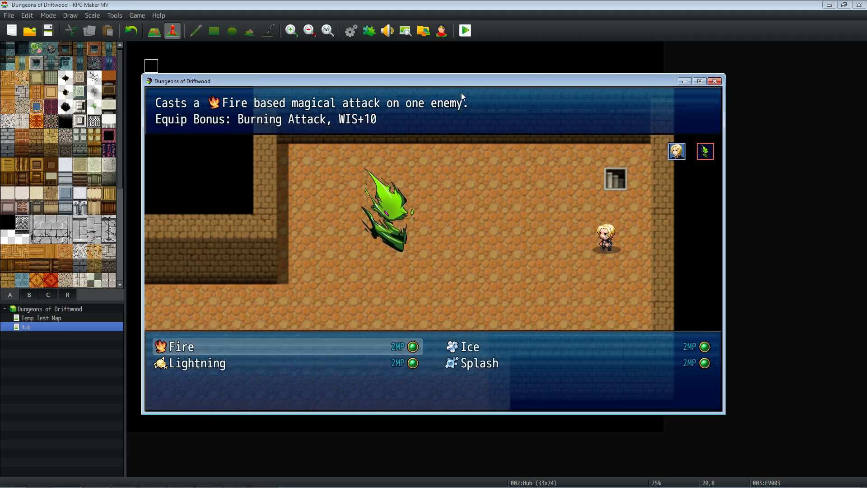
{"action": "key", "text": "Right"}
{"action": "key", "text": "Down"}
{"action": "key", "text": "Left"}
{"action": "key", "text": "Escape"}
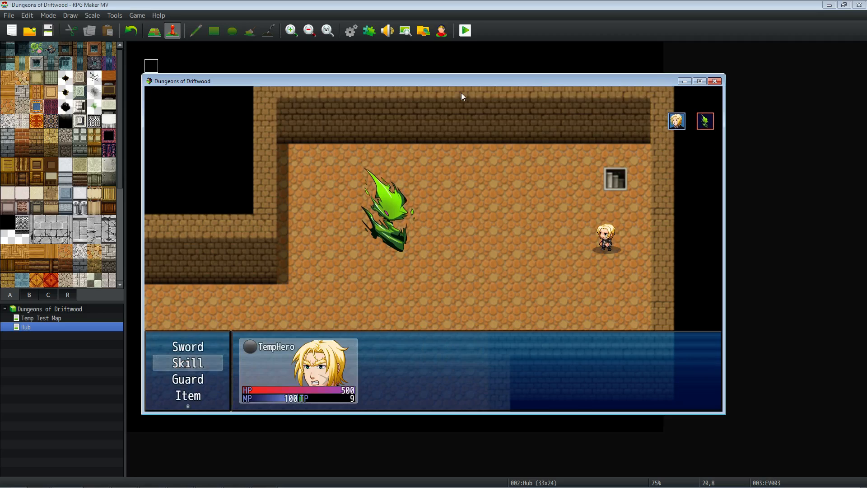
Attack the Wind Sprite repeatedly with the hero's Sword command in the test battle.
{"action": "key", "text": "Up"}
{"action": "key", "text": "Return"}
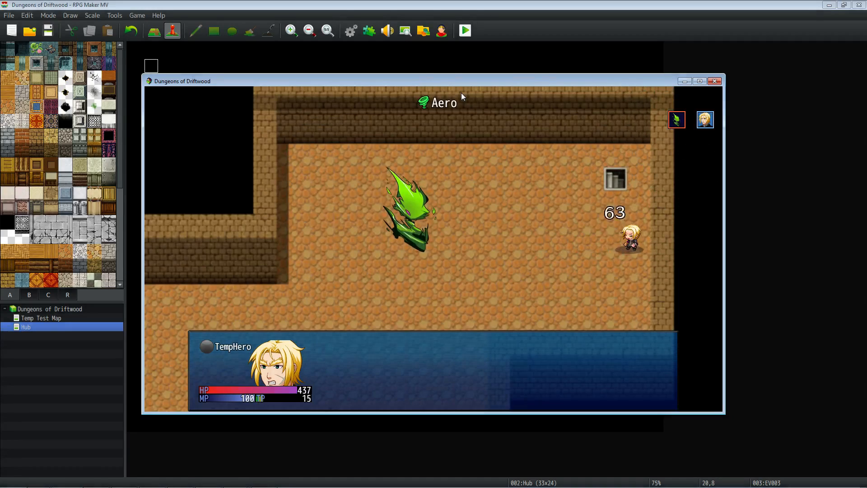
{"action": "key", "text": "Return"}
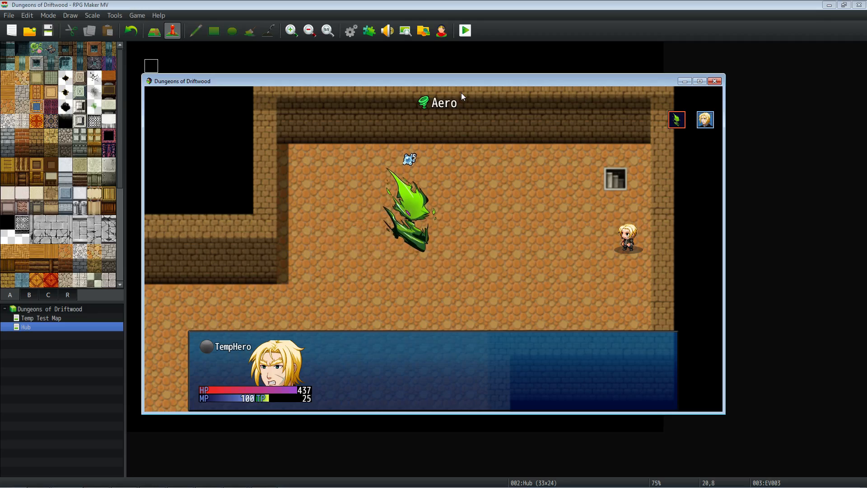
{"action": "key", "text": "Return"}
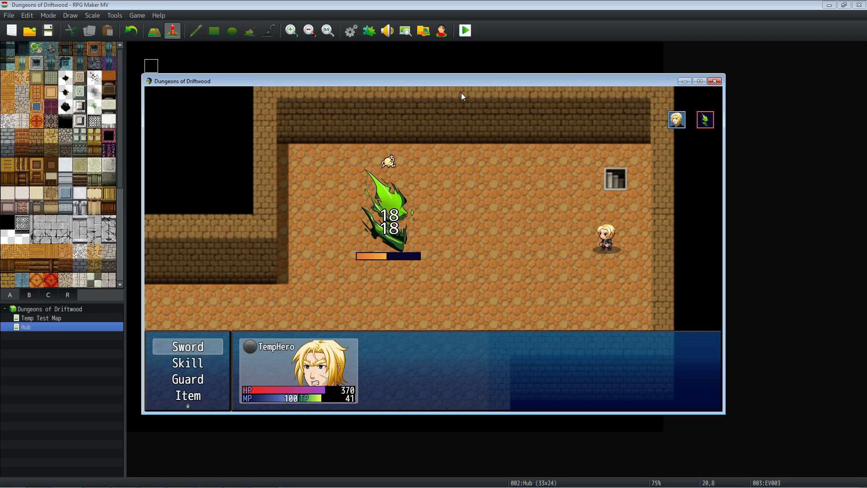
Cast two 2 MP elemental spells from the hero's skill list on the Wind Sprite.
{"action": "key", "text": "Down"}
{"action": "key", "text": "Return"}
{"action": "key", "text": "Right"}
{"action": "key", "text": "Down"}
{"action": "key", "text": "Left"}
{"action": "key", "text": "Return"}
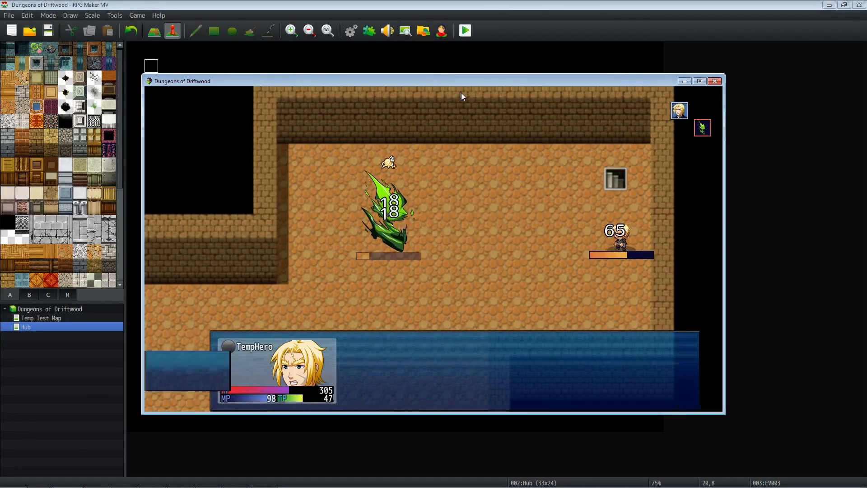
{"action": "key", "text": "Down"}
{"action": "key", "text": "Return"}
{"action": "key", "text": "Up"}
{"action": "key", "text": "Right"}
{"action": "key", "text": "Return"}
{"action": "key", "text": "Return"}
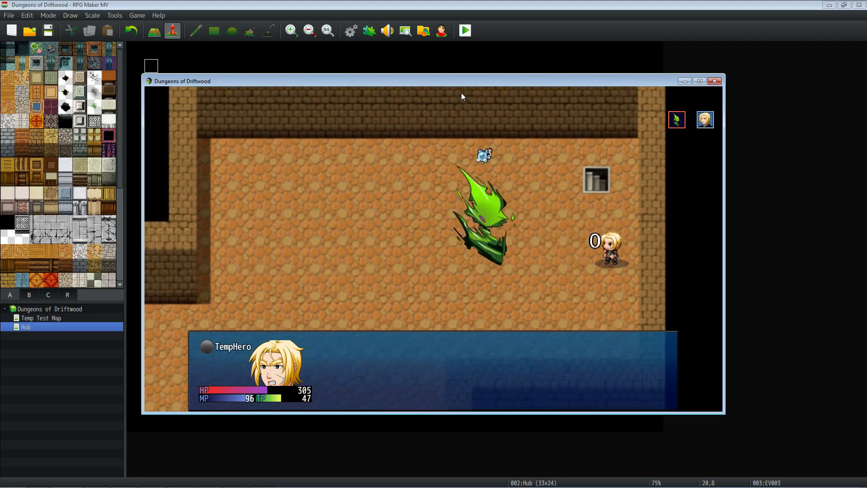
Finish the Wind Sprite test battle, go through the battle results, and close the playtest.
{"action": "key", "text": "Return"}
{"action": "key", "text": "Return"}
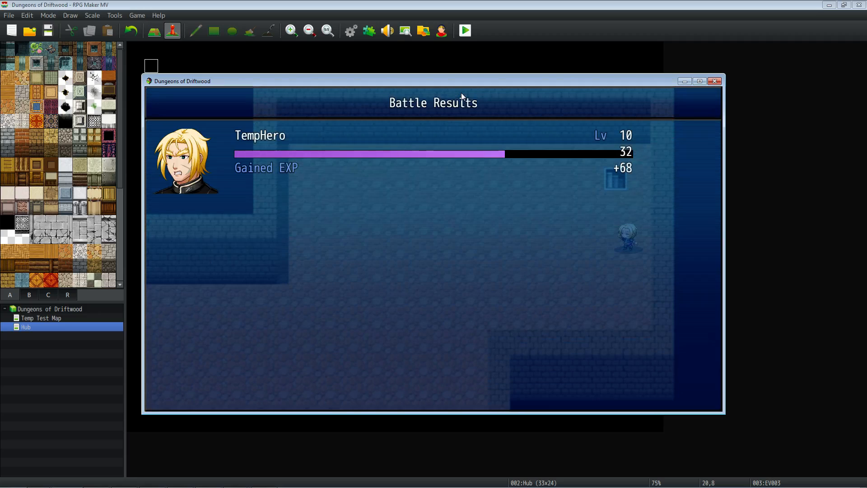
{"action": "key", "text": "Return"}
{"action": "key", "text": "Return"}
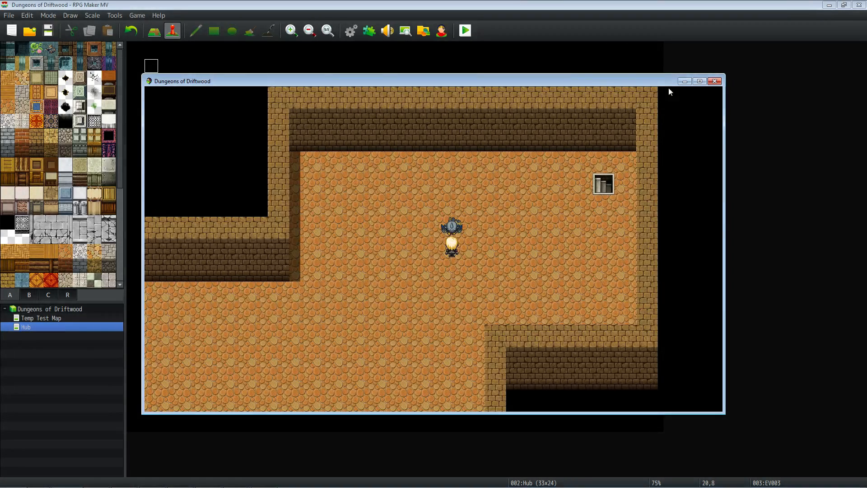
{"action": "left_click", "coordinate": [714, 81]}
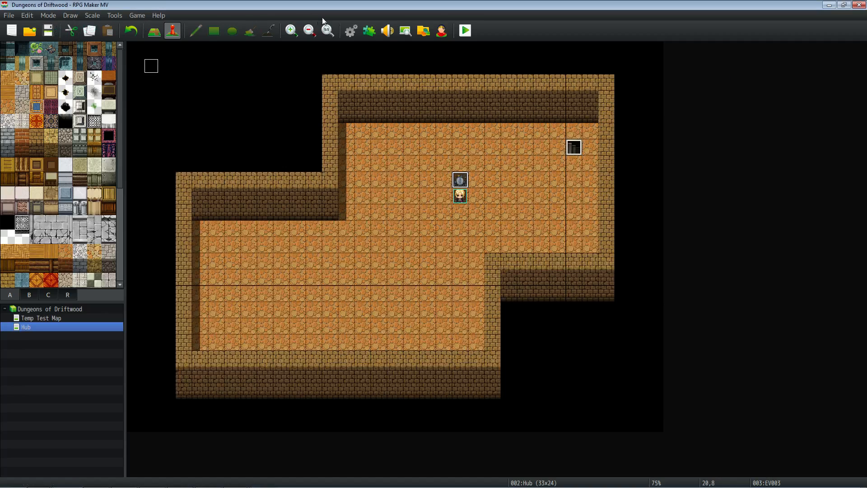
Open the enemy list in the database and compare the Rock Sprite and Wind Sprite entries with the blank entry 0014.
{"action": "left_click", "coordinate": [351, 30]}
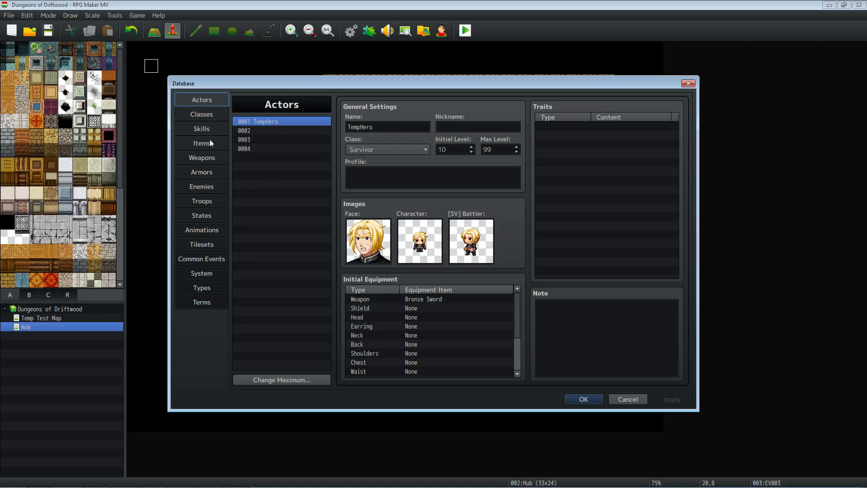
{"action": "left_click", "coordinate": [213, 186]}
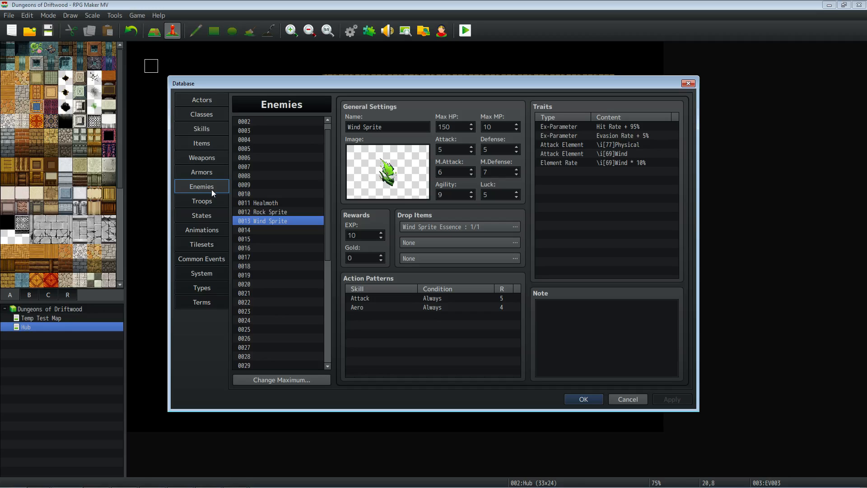
{"action": "left_click", "coordinate": [277, 231]}
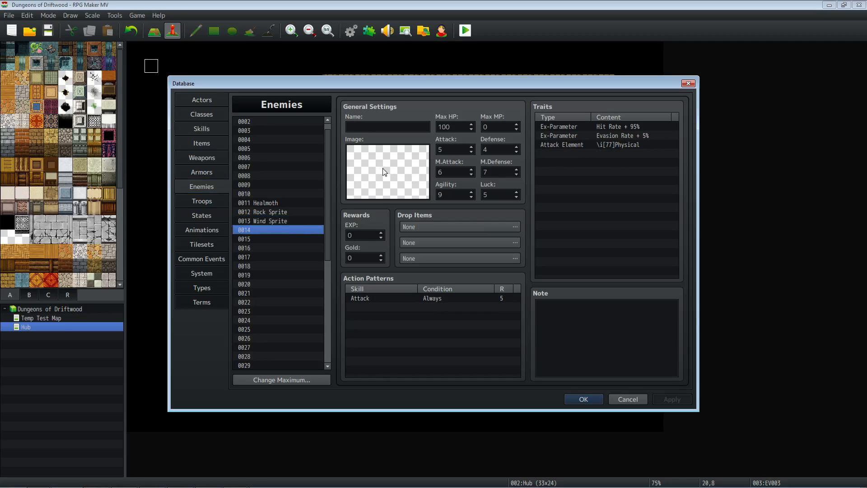
{"action": "left_click", "coordinate": [283, 221]}
{"action": "left_click", "coordinate": [288, 212]}
{"action": "left_click", "coordinate": [288, 219]}
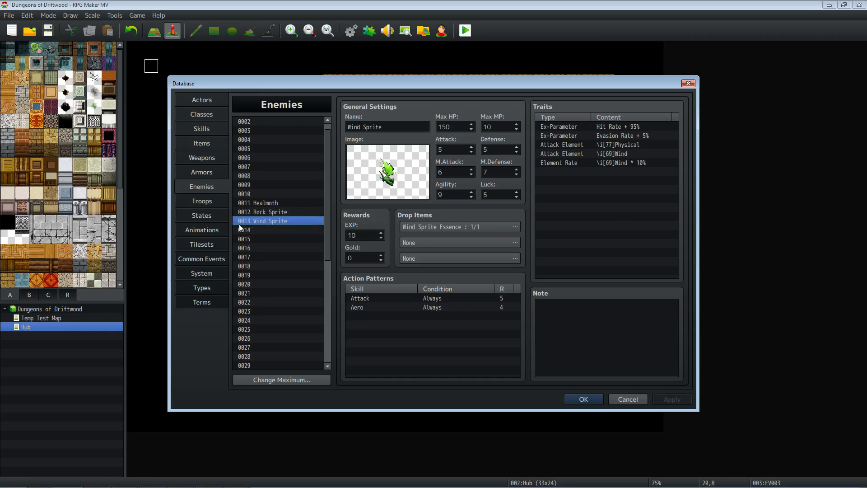
{"action": "left_click", "coordinate": [274, 228]}
{"action": "left_click", "coordinate": [274, 222]}
{"action": "left_click", "coordinate": [276, 211]}
{"action": "left_click", "coordinate": [279, 221]}
Set the blank enemy 0014's maximum HP to 150 and maximum MP to 10.
{"action": "left_click", "coordinate": [280, 229]}
{"action": "double_click", "coordinate": [463, 129]}
{"action": "type", "text": "150"}
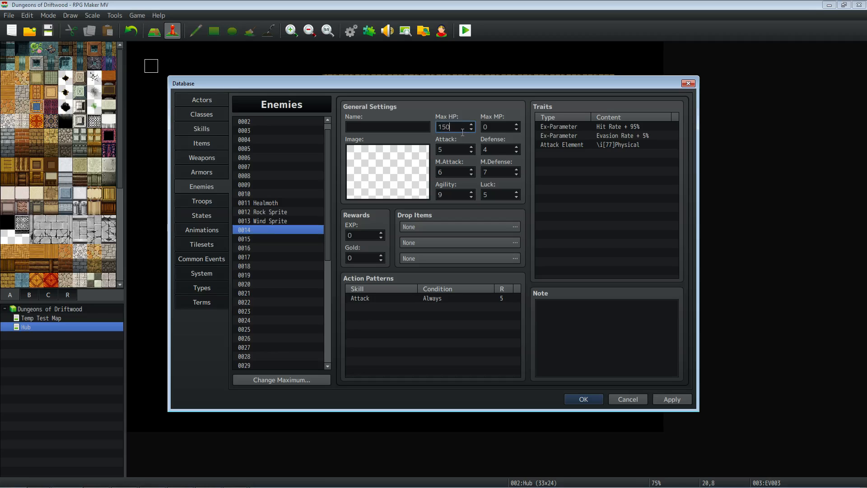
{"action": "double_click", "coordinate": [491, 127]}
{"action": "type", "text": "10"}
{"action": "double_click", "coordinate": [448, 150]}
Browse the battler images for enemy 0014 and assign s_shadin with its hue shifted to 89.
{"action": "double_click", "coordinate": [390, 172]}
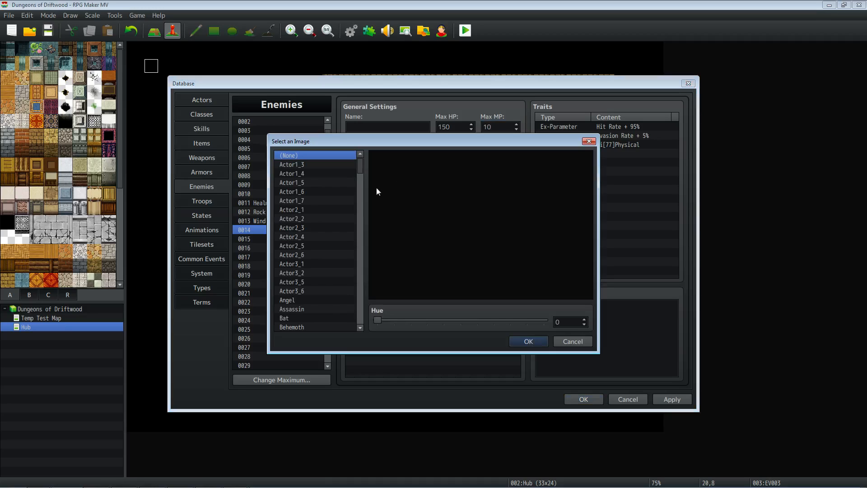
{"action": "left_click_drag", "start_coordinate": [363, 171], "coordinate": [371, 326]}
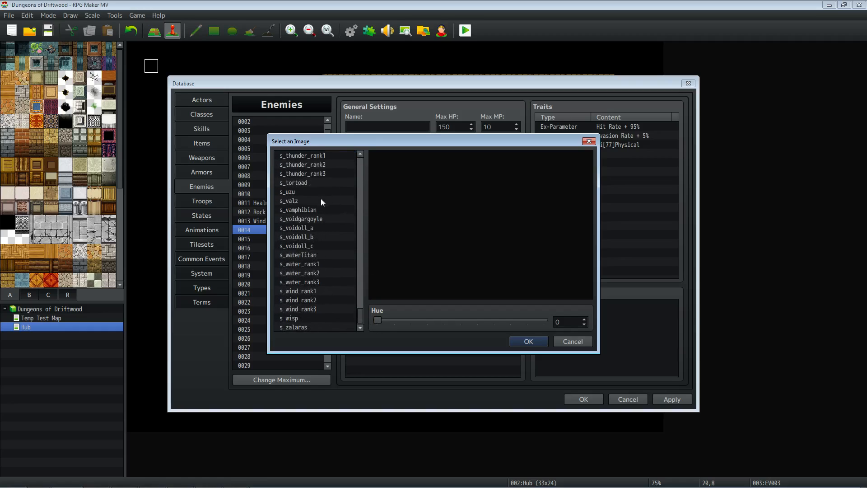
{"action": "left_click", "coordinate": [314, 325]}
{"action": "key", "text": "Up"}
{"action": "key", "text": "Up"}
{"action": "key", "text": "Down"}
{"action": "key", "text": "Up"}
{"action": "key", "text": "Up"}
{"action": "key", "text": "Up"}
{"action": "key", "text": "Up"}
{"action": "key", "text": "Up"}
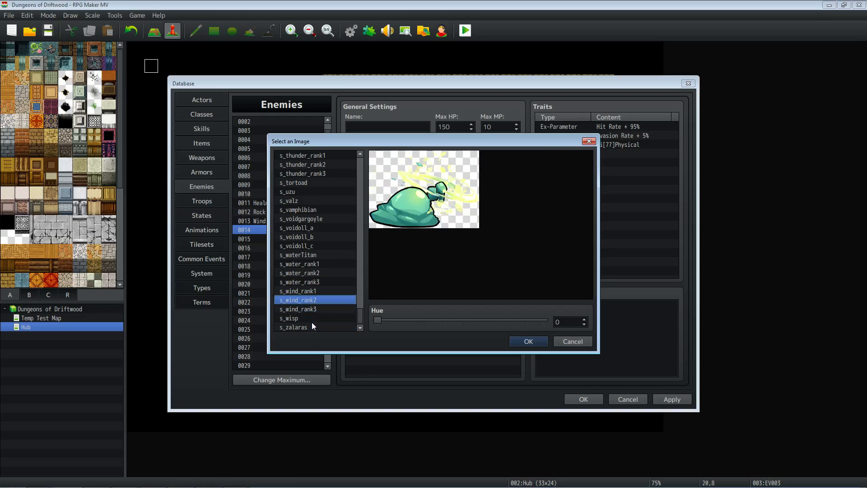
{"action": "key", "text": "Up"}
{"action": "key", "text": "Up"}
{"action": "key", "text": "Up"}
{"action": "key", "text": "Up"}
{"action": "key", "text": "Up"}
{"action": "key", "text": "Up"}
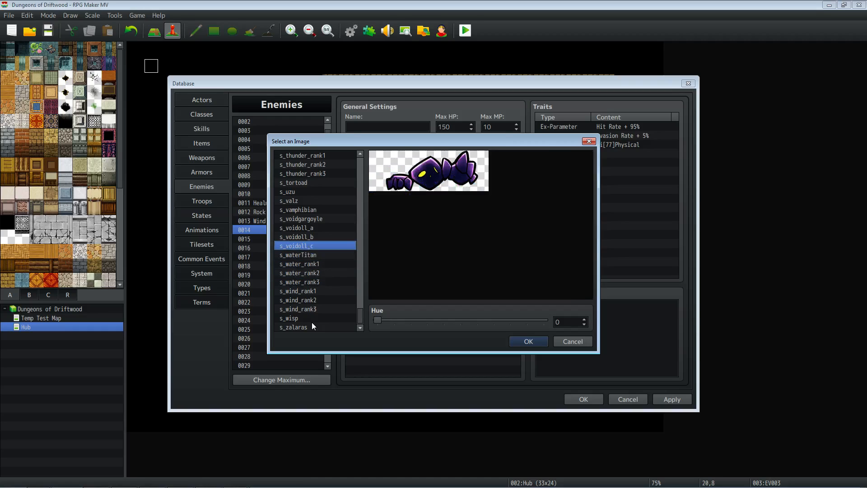
{"action": "key", "text": "Up"}
{"action": "key", "text": "Up"}
{"action": "key", "text": "Up"}
{"action": "key", "text": "Up"}
{"action": "key", "text": "Up"}
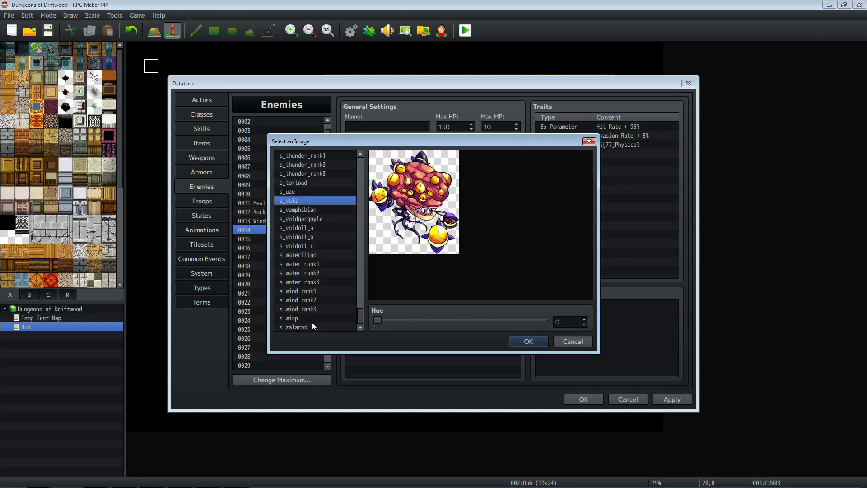
{"action": "key", "text": "Up"}
{"action": "key", "text": "Up"}
{"action": "key", "text": "Up"}
{"action": "key", "text": "Up"}
{"action": "key", "text": "Up"}
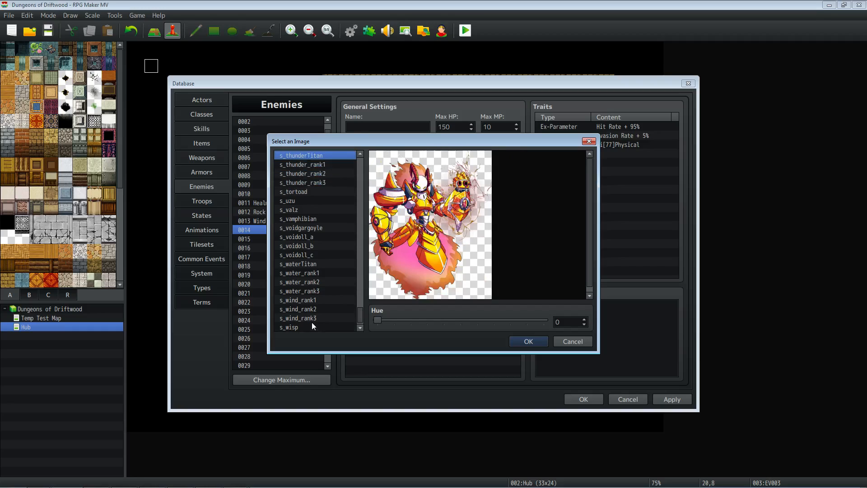
{"action": "key", "text": "Up"}
{"action": "key", "text": "Up"}
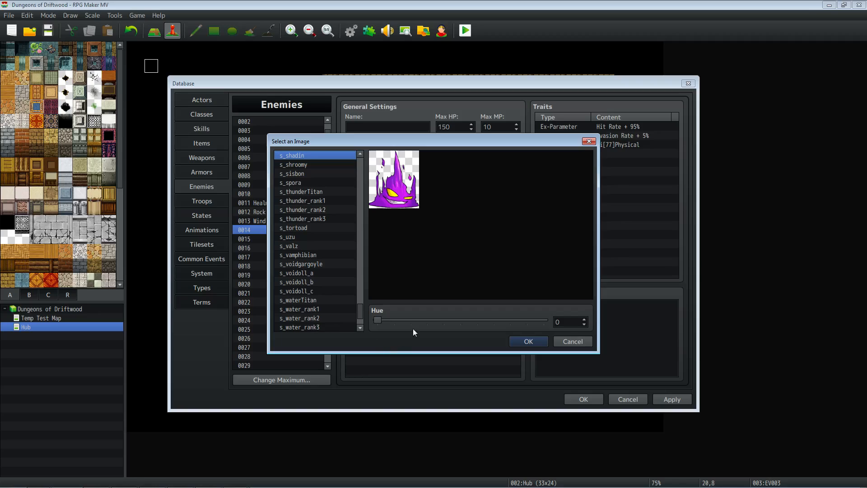
{"action": "left_click_drag", "start_coordinate": [378, 320], "coordinate": [416, 319]}
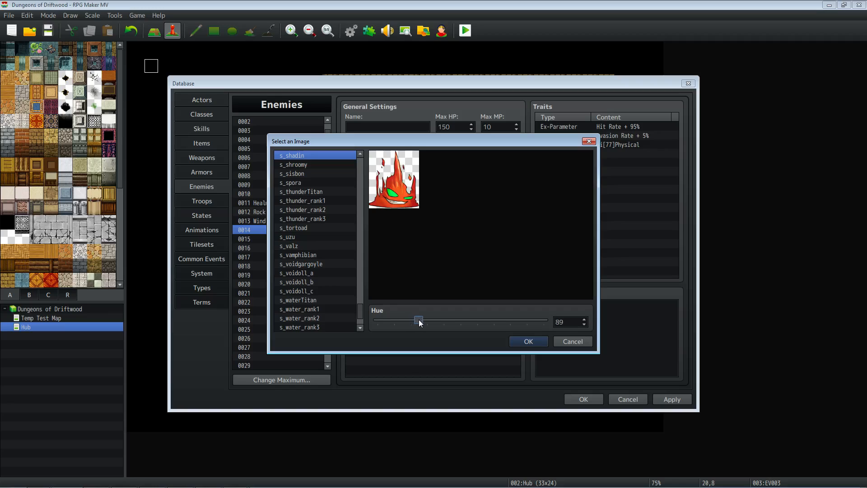
{"action": "left_click", "coordinate": [524, 339]}
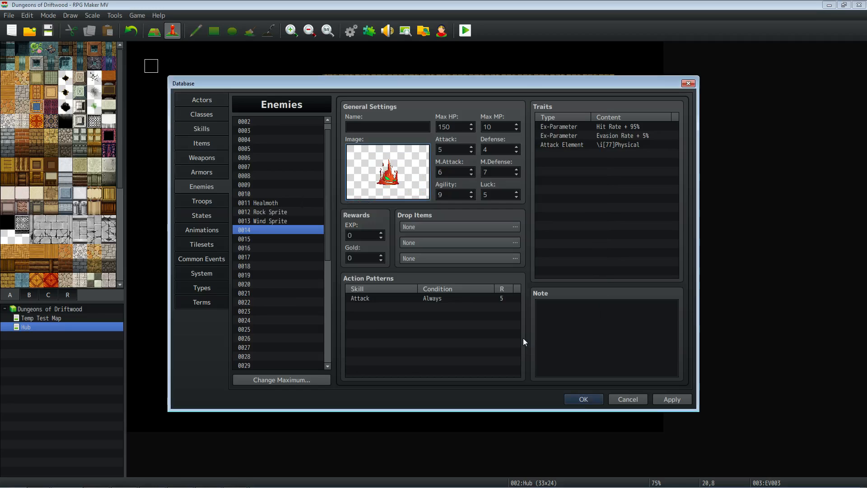
Shift the hue of enemy 0014's image to 100 and name the enemy Fire Sprite.
{"action": "double_click", "coordinate": [400, 186]}
{"action": "left_click_drag", "start_coordinate": [426, 319], "coordinate": [424, 319]}
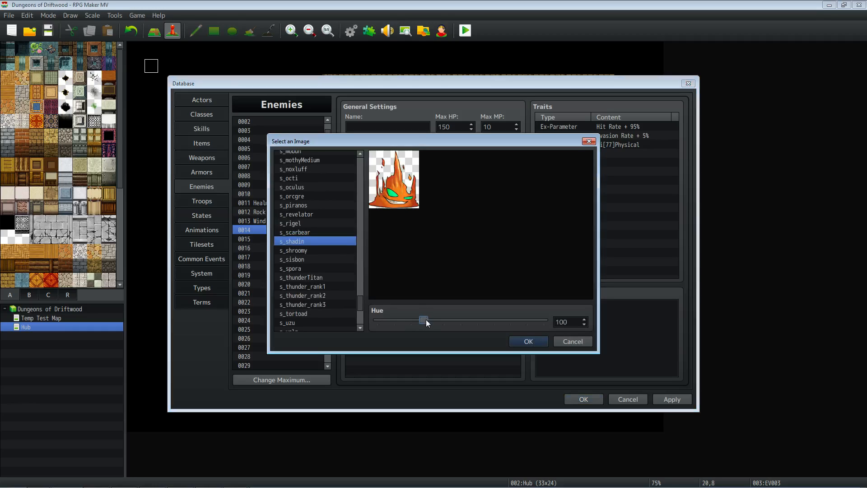
{"action": "left_click", "coordinate": [529, 341]}
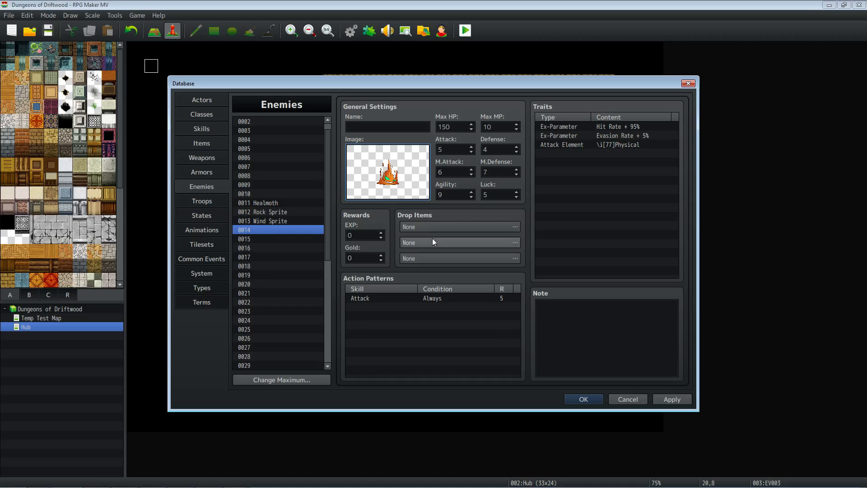
{"action": "left_click", "coordinate": [386, 126]}
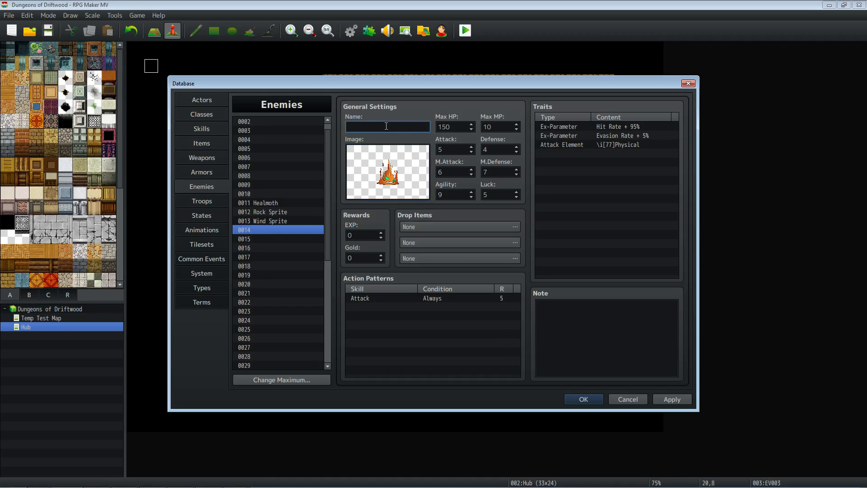
{"action": "type", "text": "Fire Sprite"}
Set the Fire Sprite's attack, defense and magic attack to 7, magic defense to 4, agility to 5 and luck to 4.
{"action": "left_click", "coordinate": [453, 150]}
{"action": "type", "text": "8"}
{"action": "key", "text": "Tab"}
{"action": "type", "text": "7"}
{"action": "key", "text": "Tab"}
{"action": "type", "text": "7"}
{"action": "key", "text": "Tab"}
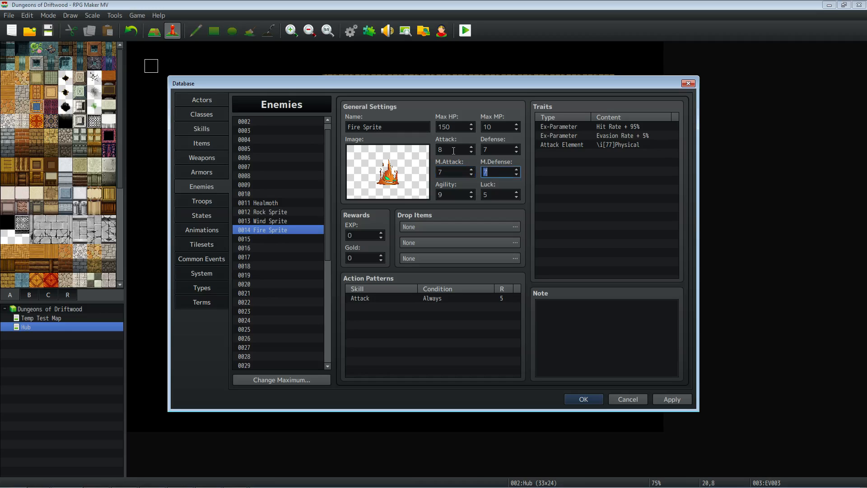
{"action": "type", "text": "4"}
{"action": "key", "text": "Tab"}
{"action": "type", "text": "5"}
{"action": "key", "text": "Tab"}
{"action": "type", "text": "4"}
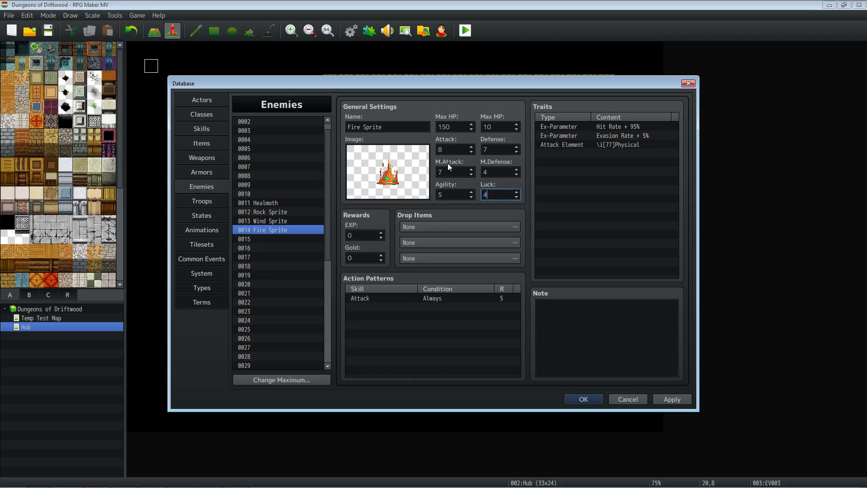
{"action": "double_click", "coordinate": [453, 148]}
{"action": "type", "text": "7"}
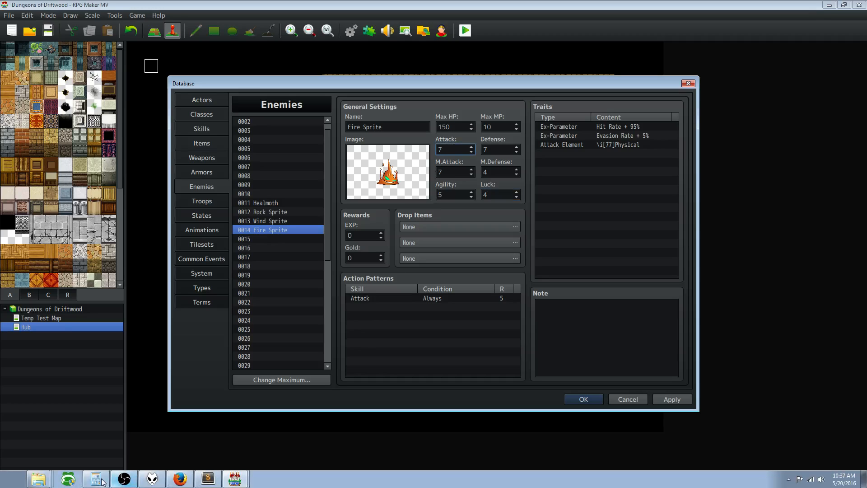
Switch to Calculator to add 7+7+7+4+5+4+15, and set the Fire Sprite's EXP reward to 10.
{"action": "left_click", "coordinate": [100, 481]}
{"action": "left_click", "coordinate": [781, 261]}
{"action": "type", "text": "7+"}
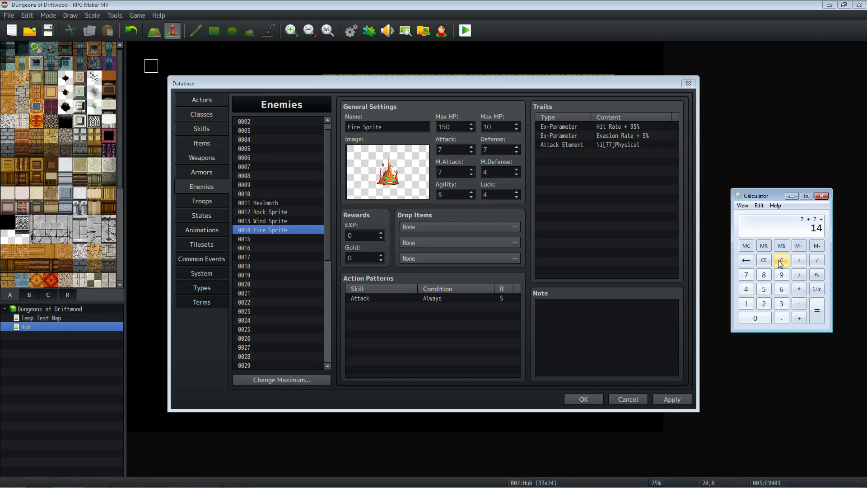
{"action": "type", "text": "7+7+4+5+4+15"}
{"action": "key", "text": "Return"}
{"action": "left_click", "coordinate": [372, 236]}
{"action": "type", "text": "10"}
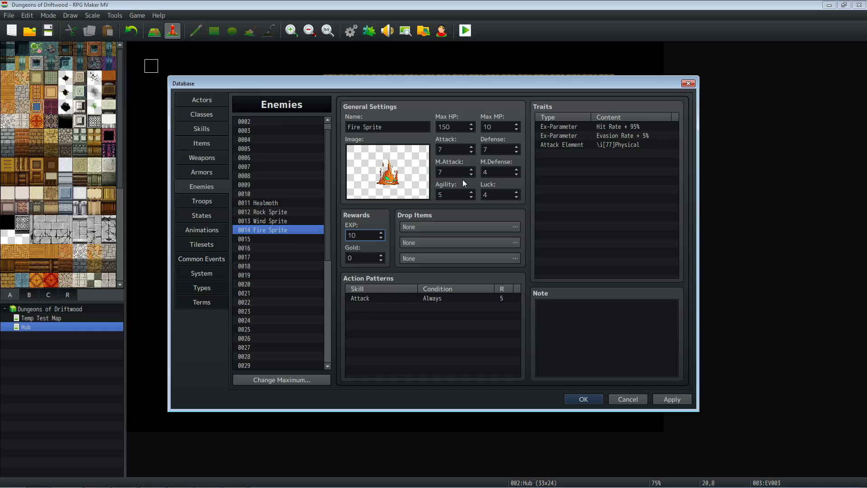
Add an Attack Element trait of Fire to the Fire Sprite.
{"action": "double_click", "coordinate": [583, 151]}
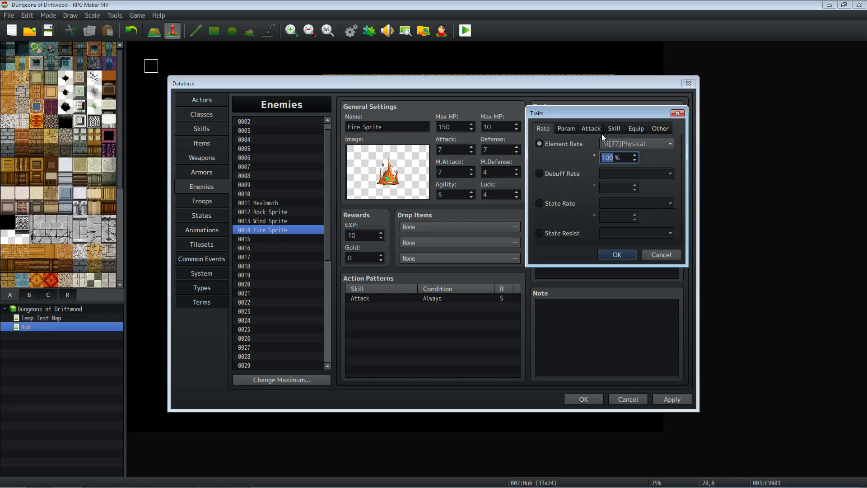
{"action": "left_click", "coordinate": [591, 130]}
{"action": "left_click", "coordinate": [634, 143]}
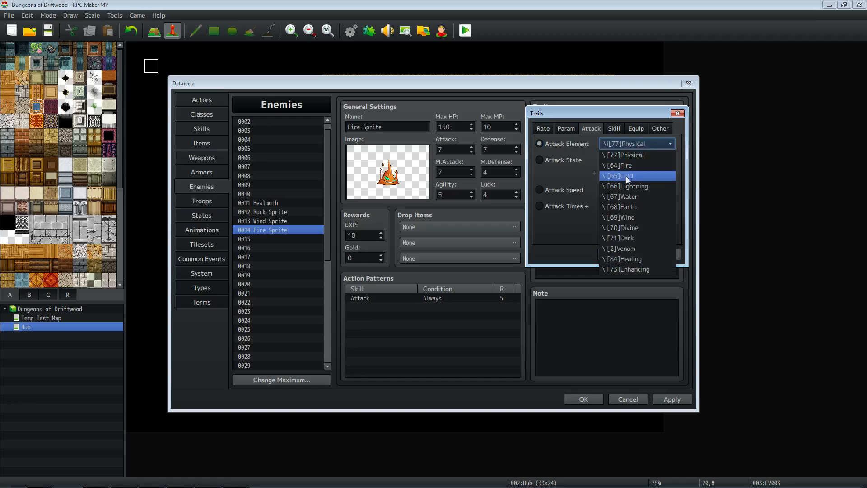
{"action": "left_click", "coordinate": [632, 166]}
{"action": "left_click", "coordinate": [616, 254]}
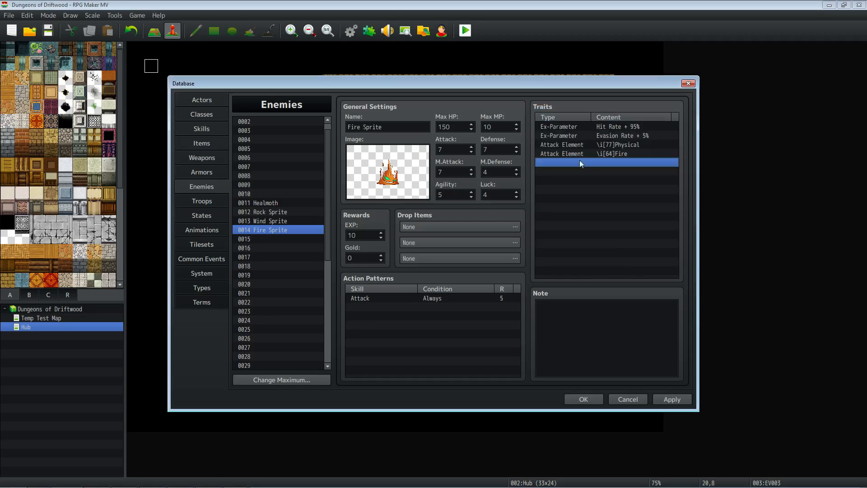
Add an Element Rate trait of Fire at 10% to the Fire Sprite and apply the database changes.
{"action": "double_click", "coordinate": [573, 163]}
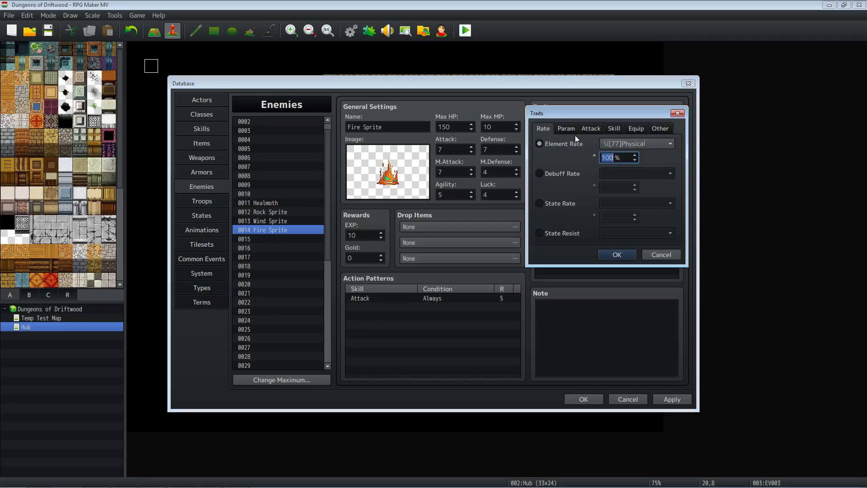
{"action": "left_click", "coordinate": [592, 129]}
{"action": "left_click", "coordinate": [544, 129]}
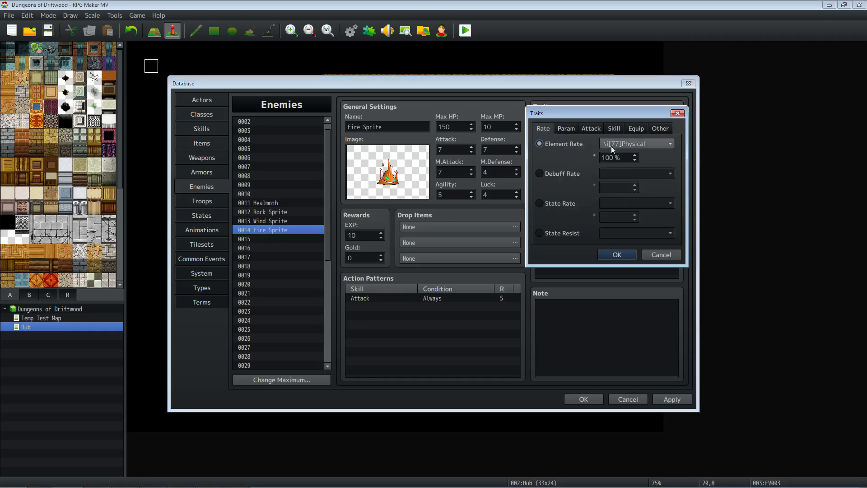
{"action": "left_click", "coordinate": [629, 144]}
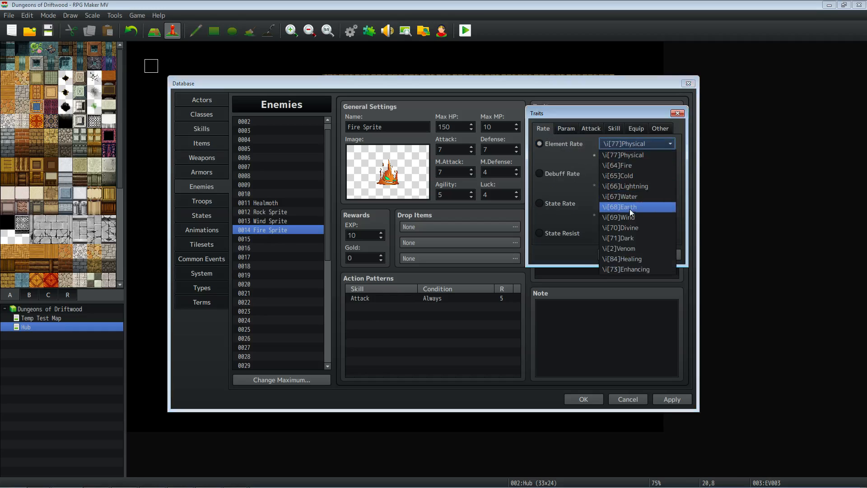
{"action": "left_click", "coordinate": [632, 165]}
{"action": "double_click", "coordinate": [624, 157]}
{"action": "type", "text": "10"}
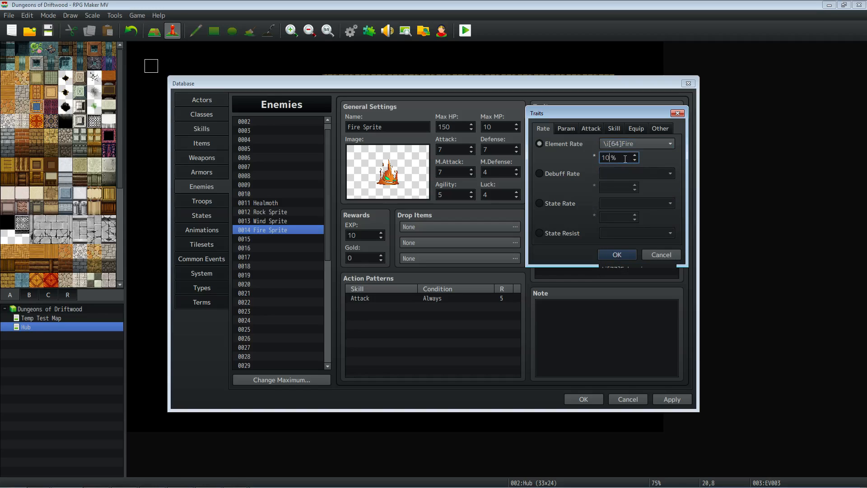
{"action": "left_click", "coordinate": [617, 255]}
{"action": "left_click", "coordinate": [682, 399]}
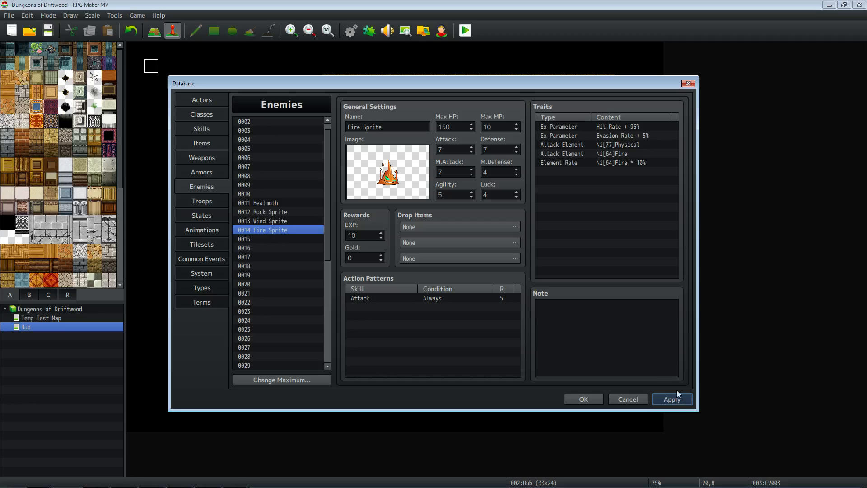
Add the Fire skill to the Fire Sprite's action patterns with the Always condition and a rating of 4.
{"action": "double_click", "coordinate": [390, 307]}
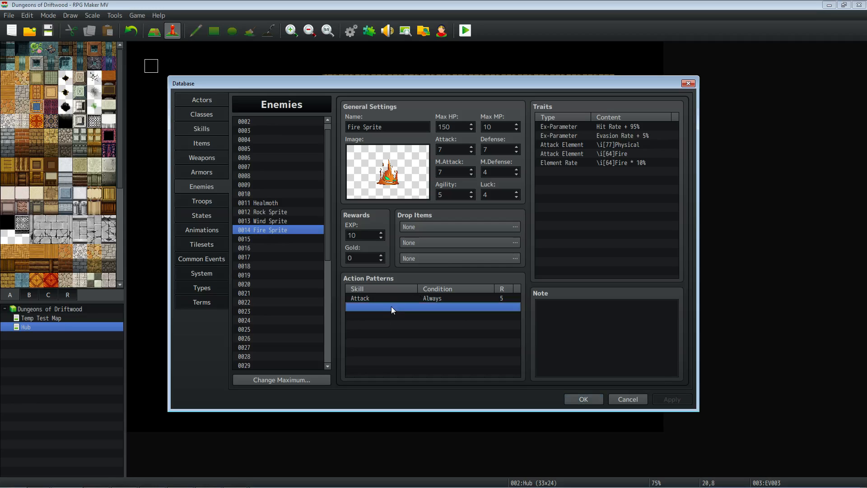
{"action": "left_click", "coordinate": [429, 261]}
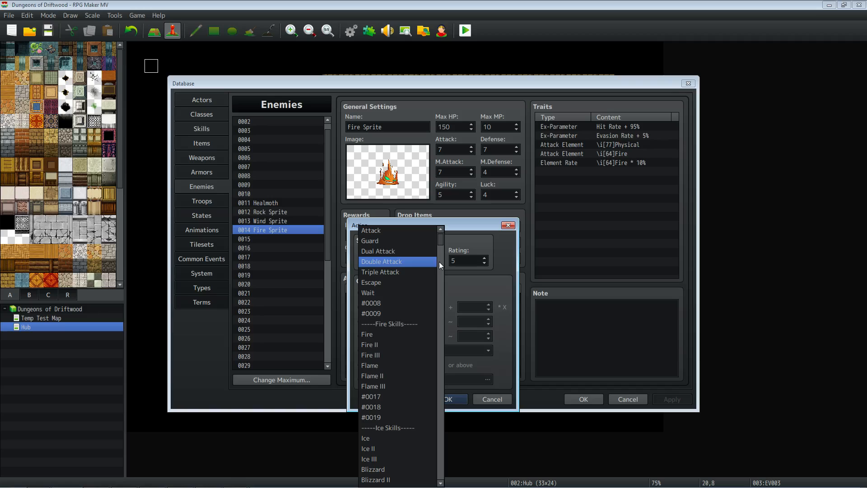
{"action": "left_click", "coordinate": [440, 242]}
{"action": "left_click", "coordinate": [444, 257]}
{"action": "left_click_drag", "start_coordinate": [443, 240], "coordinate": [440, 384]}
{"action": "scroll", "coordinate": [404, 350], "scroll_direction": "up", "scroll_amount": 9}
{"action": "scroll", "coordinate": [389, 322], "scroll_direction": "up", "scroll_amount": 7}
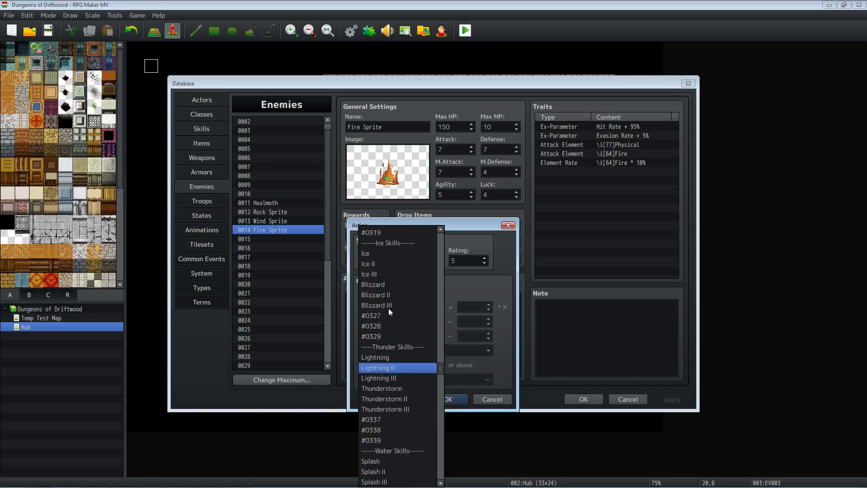
{"action": "left_click", "coordinate": [383, 257]}
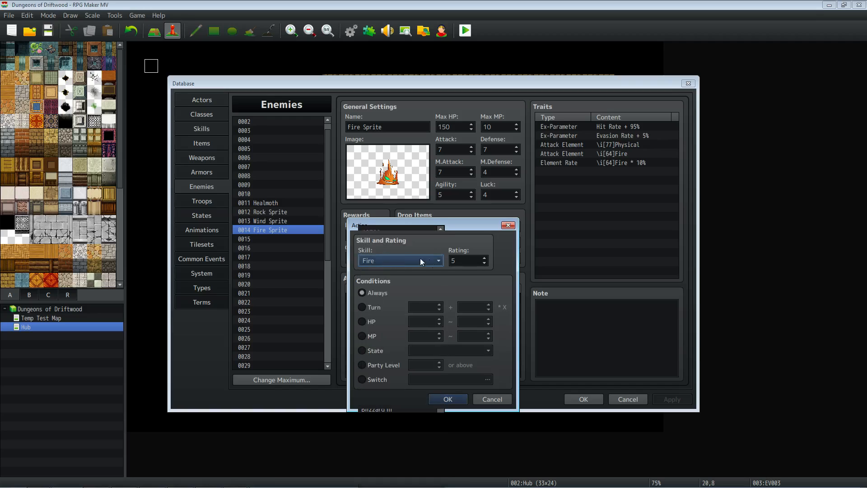
{"action": "left_click", "coordinate": [485, 263]}
{"action": "left_click", "coordinate": [456, 398]}
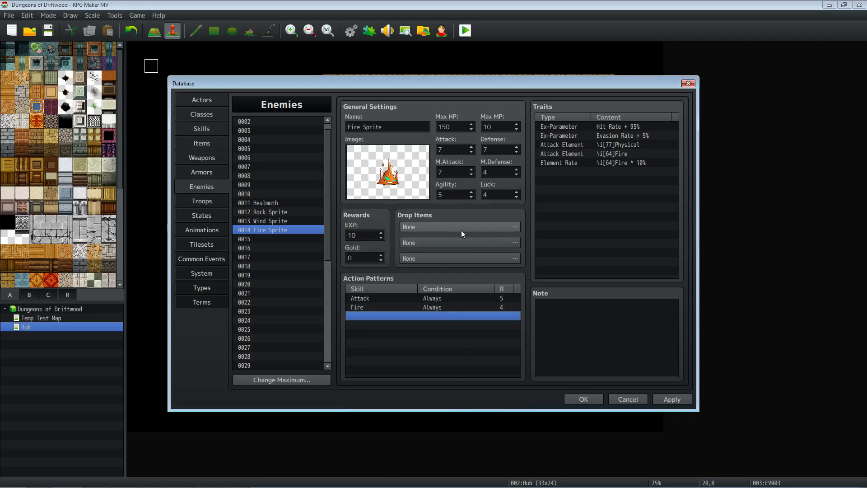
Set the Fire Sprite's Defense to 6, Agility to 6 and Luck to 5, and apply the changes.
{"action": "left_click", "coordinate": [516, 151]}
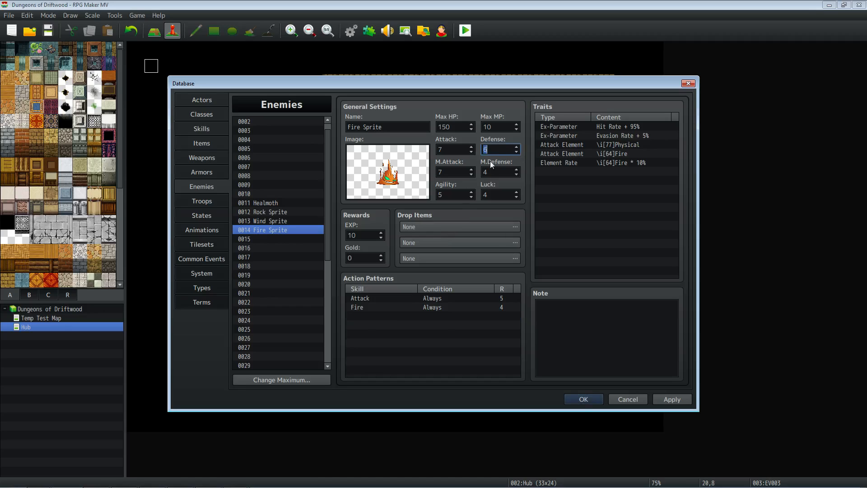
{"action": "left_click", "coordinate": [472, 192]}
{"action": "left_click", "coordinate": [517, 192]}
{"action": "left_click", "coordinate": [667, 400]}
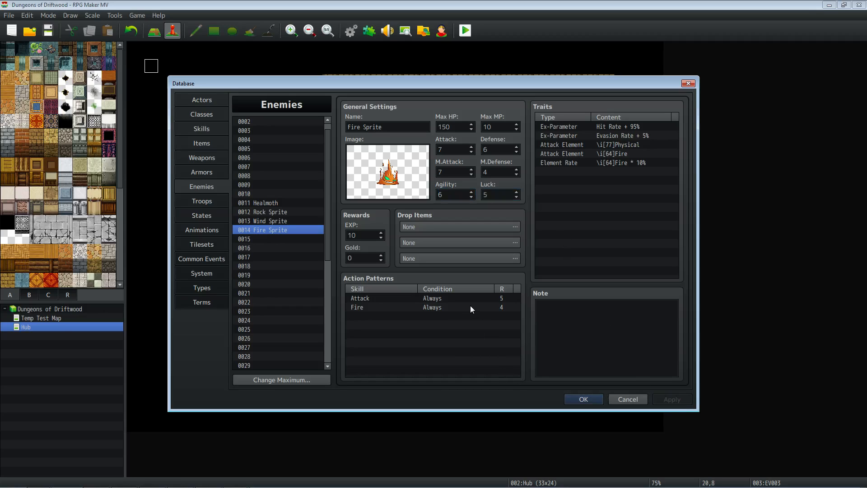
Duplicate the Wind Sprite Essence item into the empty item slot 0004.
{"action": "left_click", "coordinate": [203, 144]}
{"action": "right_click", "coordinate": [267, 141]}
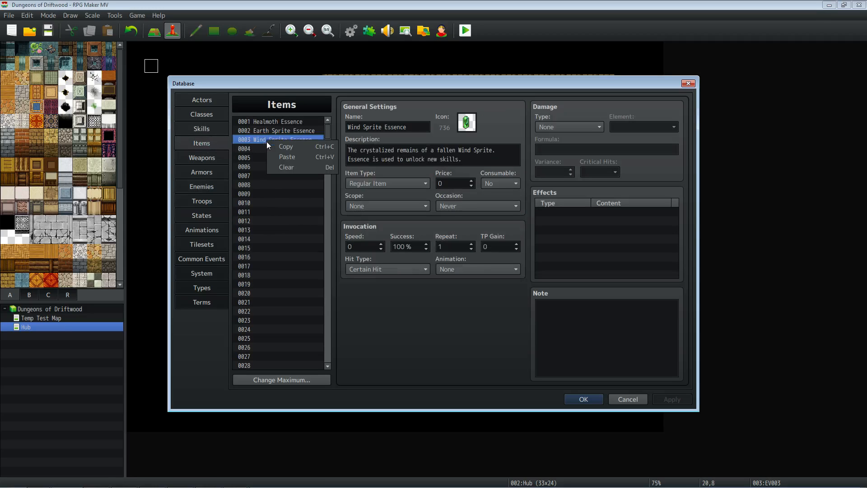
{"action": "left_click", "coordinate": [282, 147]}
{"action": "right_click", "coordinate": [267, 151]}
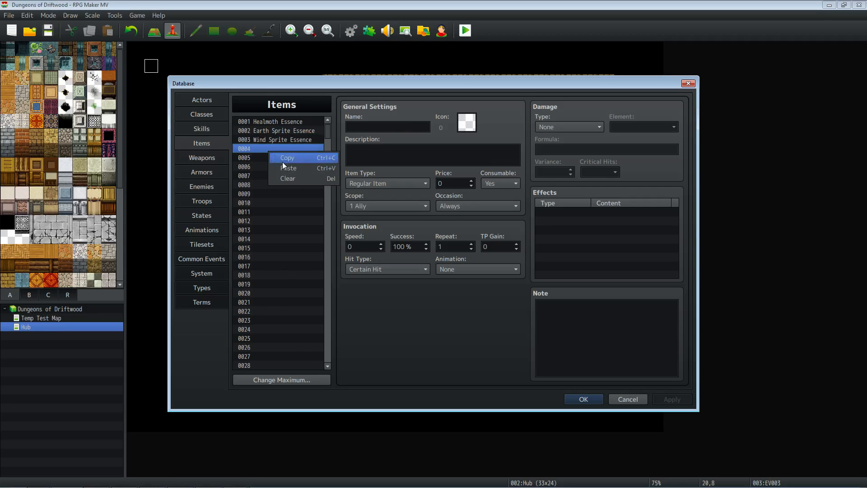
{"action": "left_click", "coordinate": [286, 167]}
Rename the copied item Fire Sprite Essence, replace Wind with Fire in its description, and apply the changes.
{"action": "left_click_drag", "start_coordinate": [347, 127], "coordinate": [364, 127]}
{"action": "double_click", "coordinate": [364, 127]}
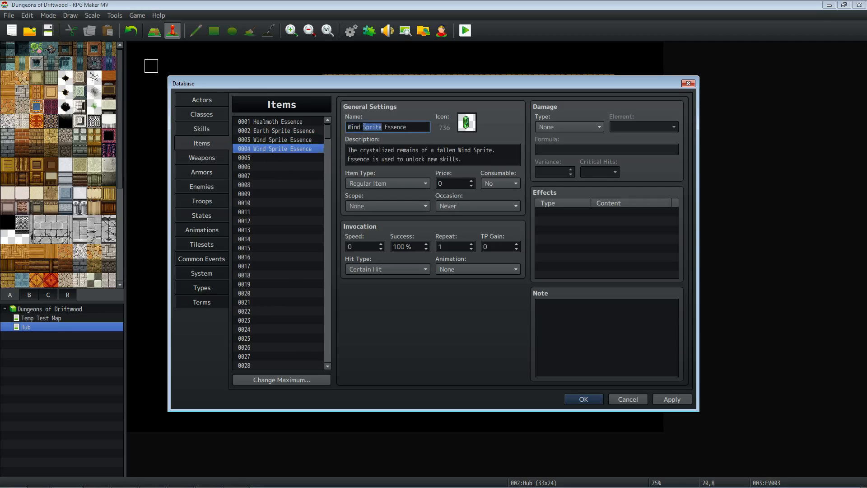
{"action": "double_click", "coordinate": [353, 127]}
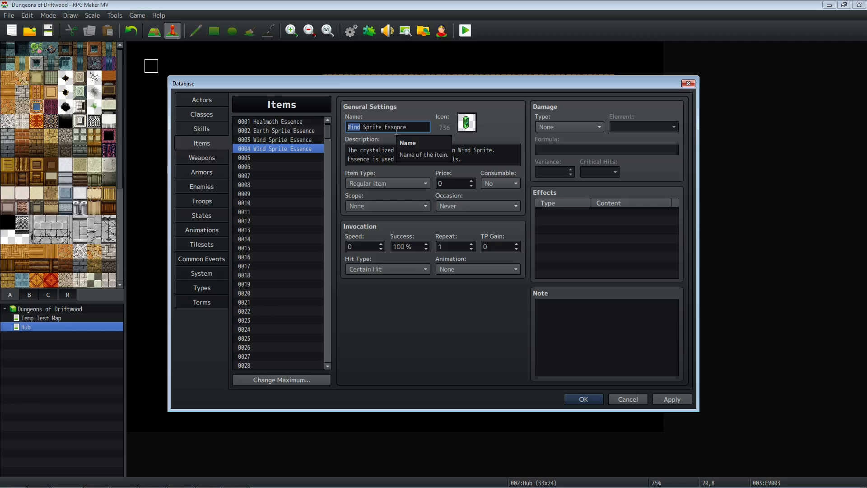
{"action": "type", "text": "Fire"}
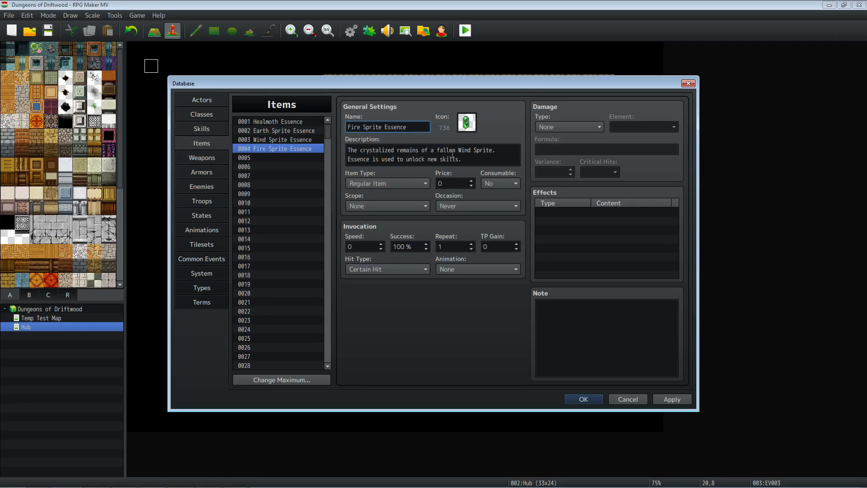
{"action": "left_click", "coordinate": [452, 155]}
{"action": "double_click", "coordinate": [465, 149]}
{"action": "type", "text": "Fire"}
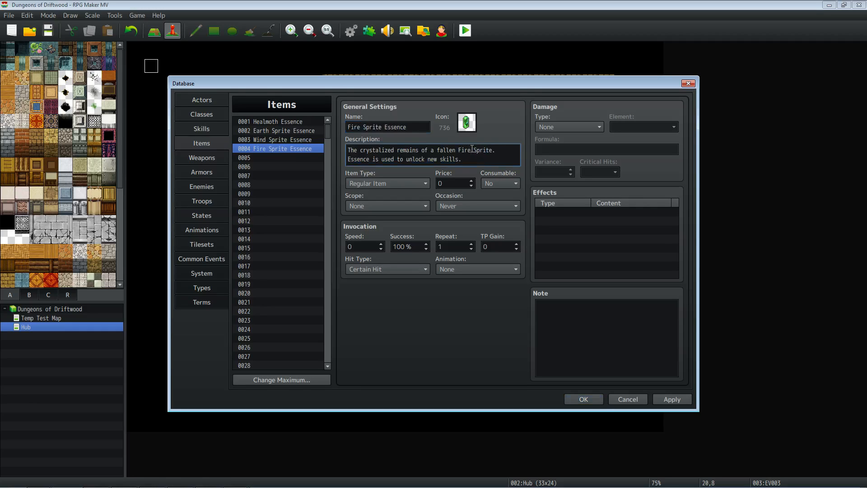
{"action": "left_click", "coordinate": [671, 400]}
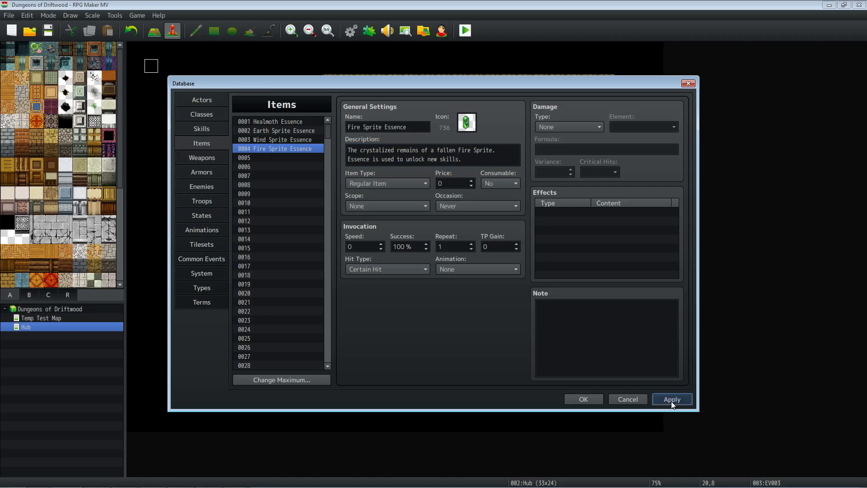
Add Fire Sprite Essence as the Fire Sprite enemy's first drop item with a probability of 1/1.
{"action": "left_click", "coordinate": [204, 131]}
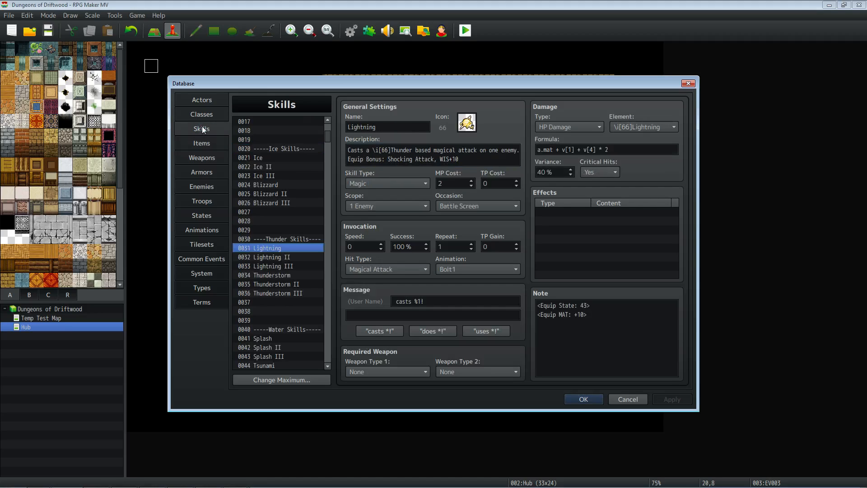
{"action": "left_click", "coordinate": [205, 114]}
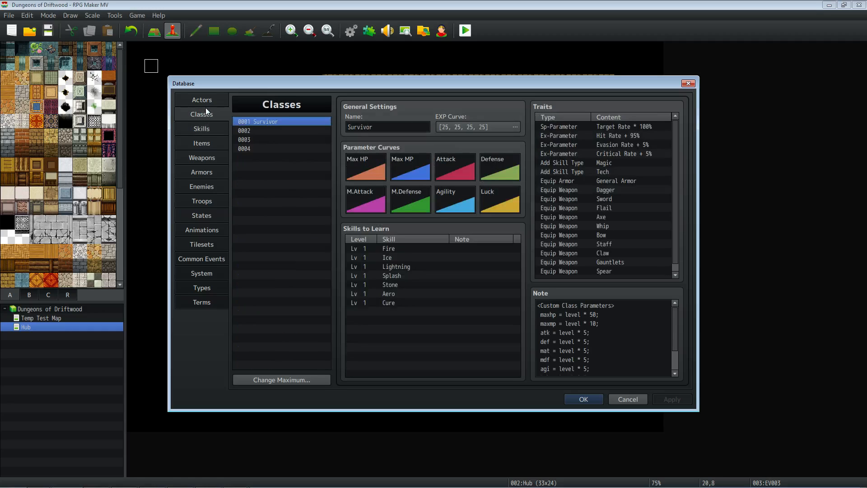
{"action": "left_click", "coordinate": [207, 185]}
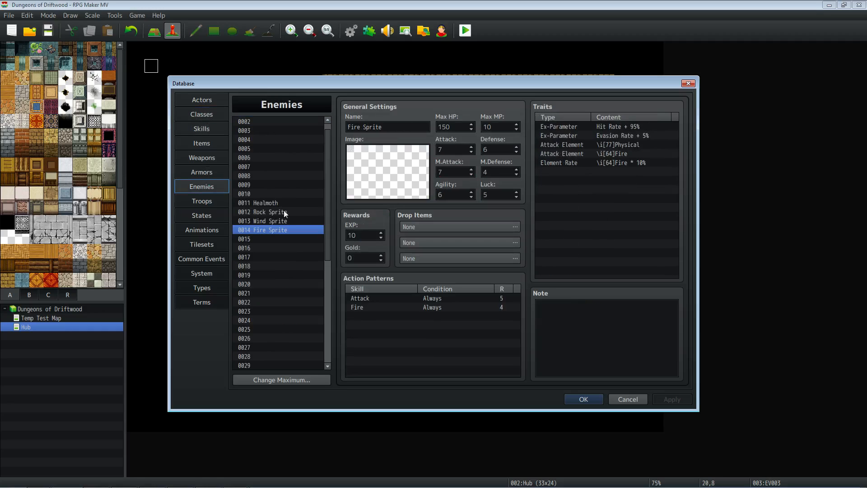
{"action": "double_click", "coordinate": [426, 227]}
{"action": "left_click", "coordinate": [430, 220]}
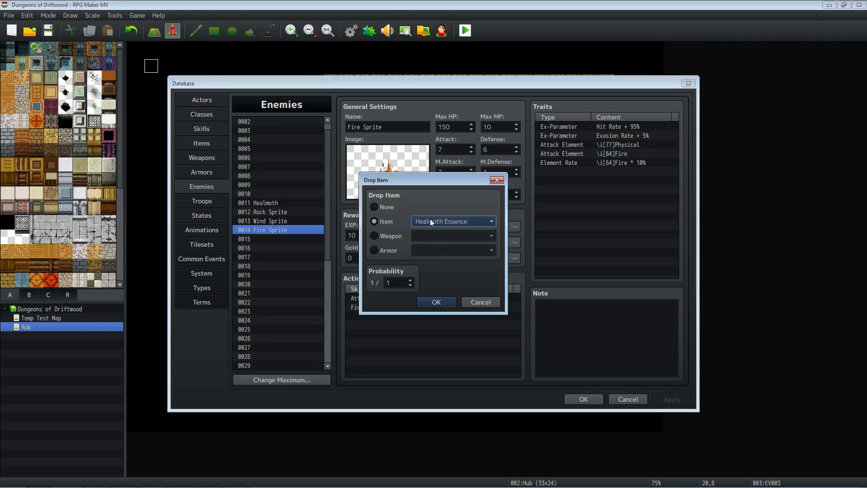
{"action": "left_click", "coordinate": [483, 221]}
{"action": "left_click", "coordinate": [462, 252]}
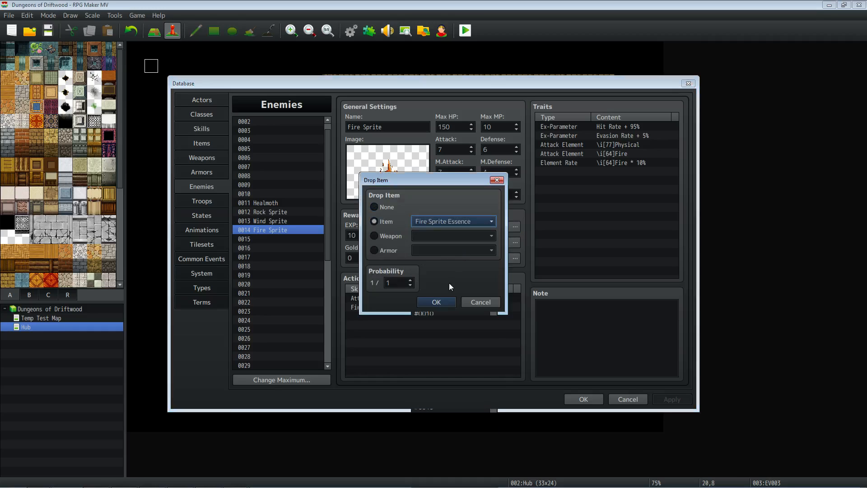
{"action": "left_click", "coordinate": [436, 301]}
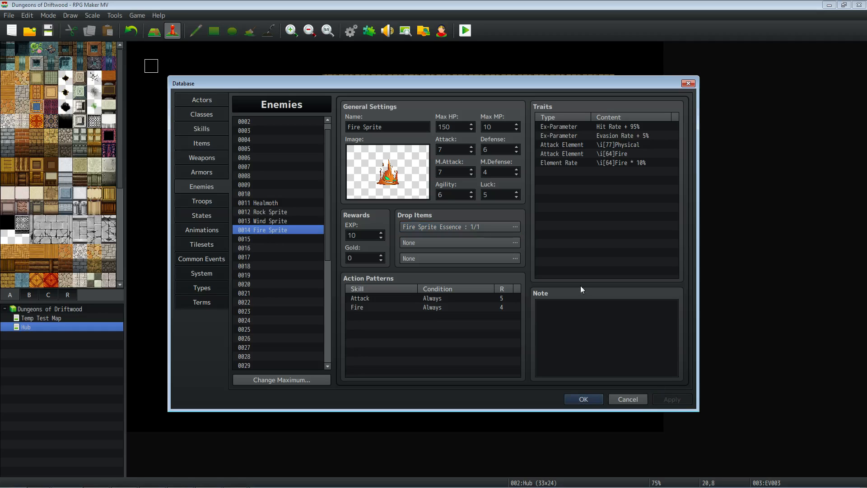
Set TempHero's initial weapon to Bronze Staff and close the database with the changes saved.
{"action": "left_click", "coordinate": [292, 223]}
{"action": "left_click", "coordinate": [291, 229]}
{"action": "left_click", "coordinate": [202, 100]}
{"action": "double_click", "coordinate": [433, 300]}
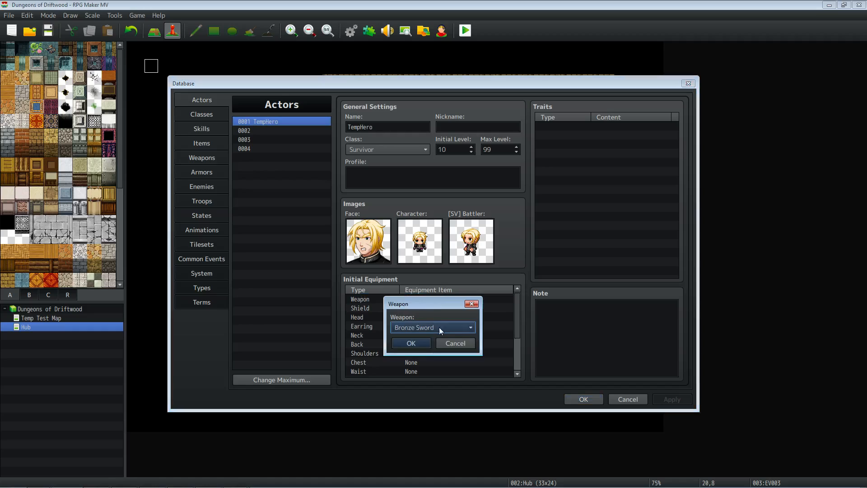
{"action": "left_click", "coordinate": [439, 326]}
{"action": "scroll", "coordinate": [434, 270], "scroll_direction": "down", "scroll_amount": 2}
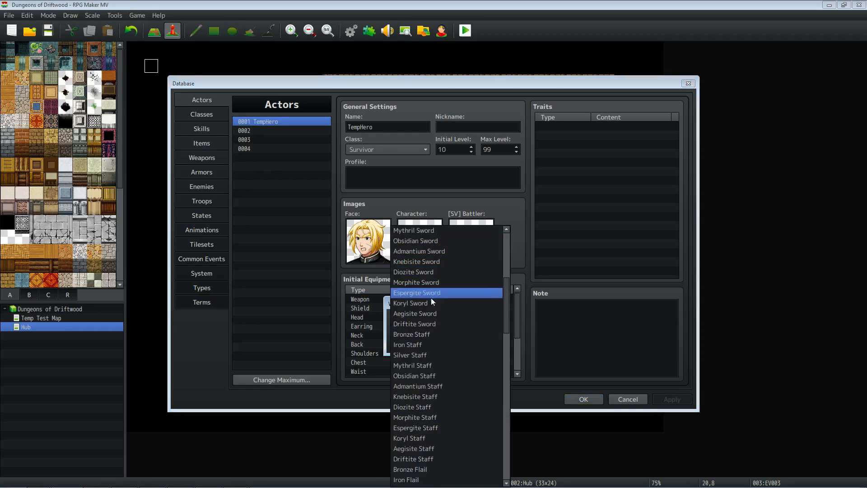
{"action": "left_click", "coordinate": [439, 333]}
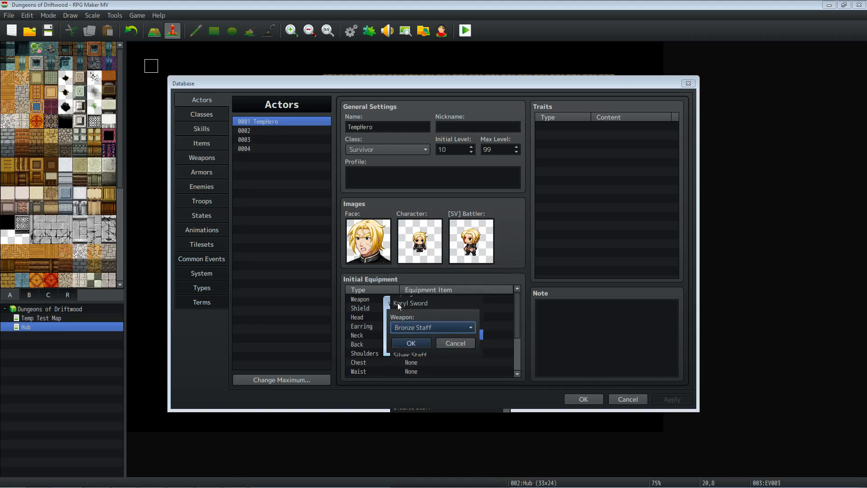
{"action": "left_click", "coordinate": [414, 344]}
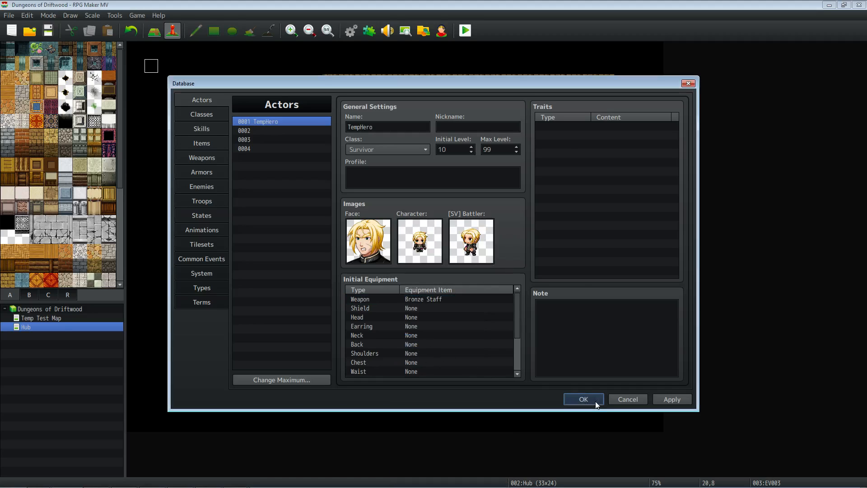
{"action": "left_click", "coordinate": [583, 399]}
Change the Battle Processing troop in the Hub map's event EV003 to #0014.
{"action": "double_click", "coordinate": [461, 179]}
{"action": "right_click", "coordinate": [426, 152]}
{"action": "left_click", "coordinate": [447, 168]}
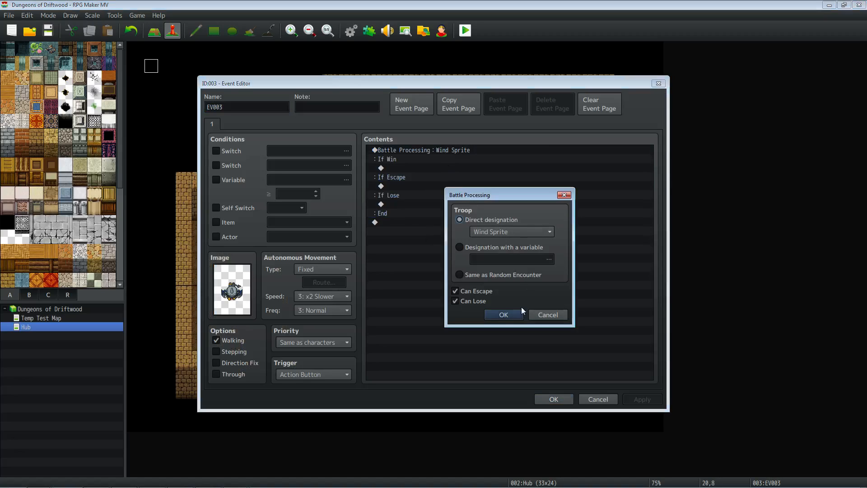
{"action": "left_click", "coordinate": [513, 232]}
{"action": "left_click", "coordinate": [493, 357]}
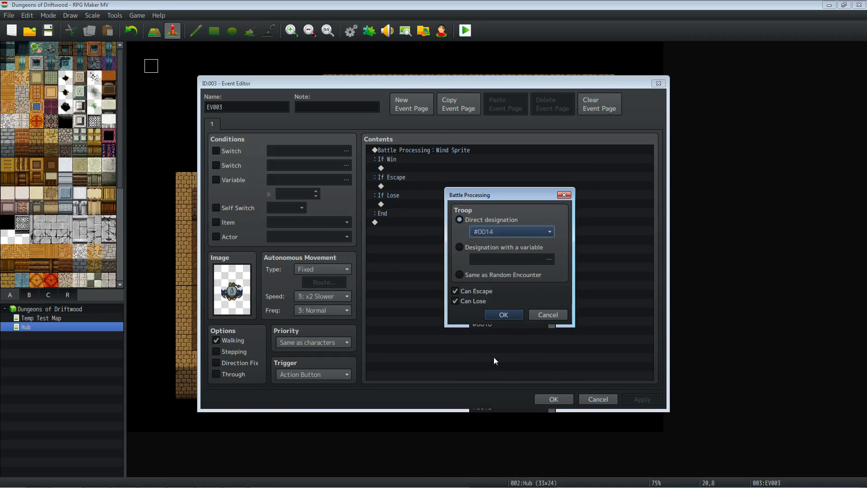
{"action": "left_click", "coordinate": [503, 314]}
{"action": "left_click", "coordinate": [552, 398]}
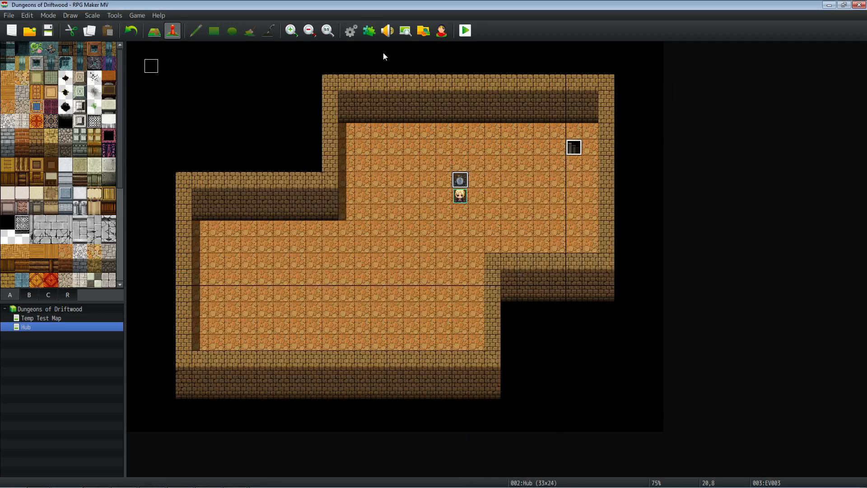
Build troop 0014 with one Fire Sprite near the middle of the battlefield, auto-name it, and confirm the database changes.
{"action": "left_click", "coordinate": [349, 30]}
{"action": "left_click", "coordinate": [202, 200]}
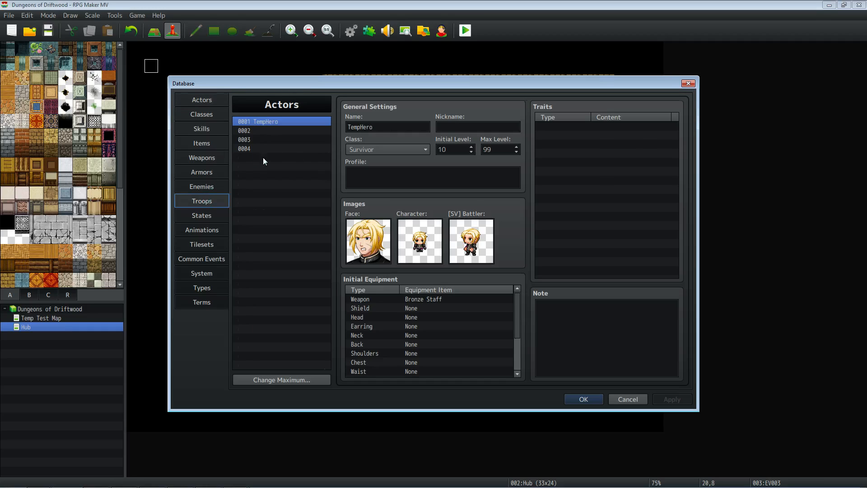
{"action": "left_click", "coordinate": [273, 238]}
{"action": "left_click", "coordinate": [630, 169]}
{"action": "double_click", "coordinate": [586, 188]}
{"action": "mouse_move", "coordinate": [413, 195]}
{"action": "left_mouse_down"}
{"action": "mouse_move", "coordinate": [422, 175]}
{"action": "mouse_move", "coordinate": [424, 183]}
{"action": "left_mouse_up"}
{"action": "left_click", "coordinate": [459, 126]}
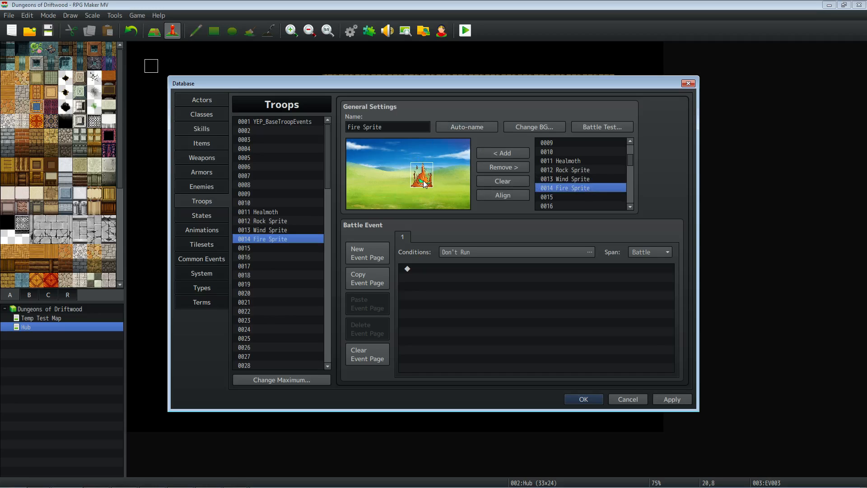
{"action": "left_click", "coordinate": [584, 399]}
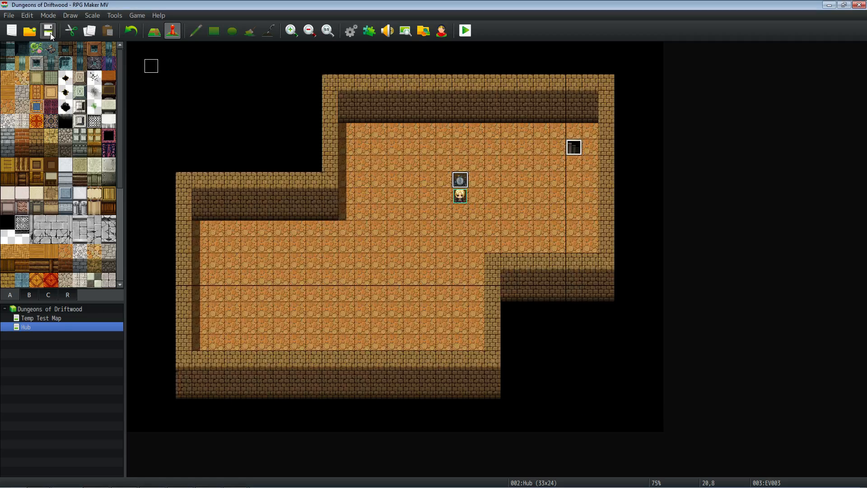
Save the project and launch a playtest to start the Fire Sprite battle.
{"action": "left_click", "coordinate": [465, 31]}
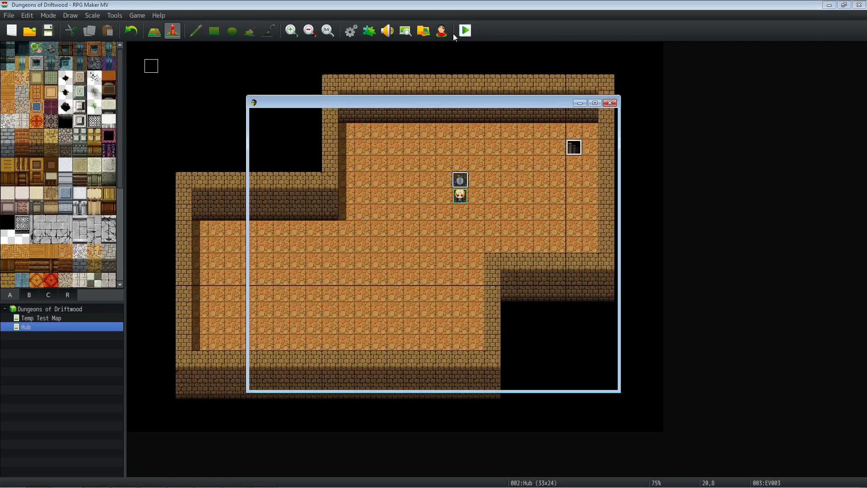
{"action": "key", "text": "Up"}
{"action": "key", "text": "Down"}
{"action": "key", "text": "Return"}
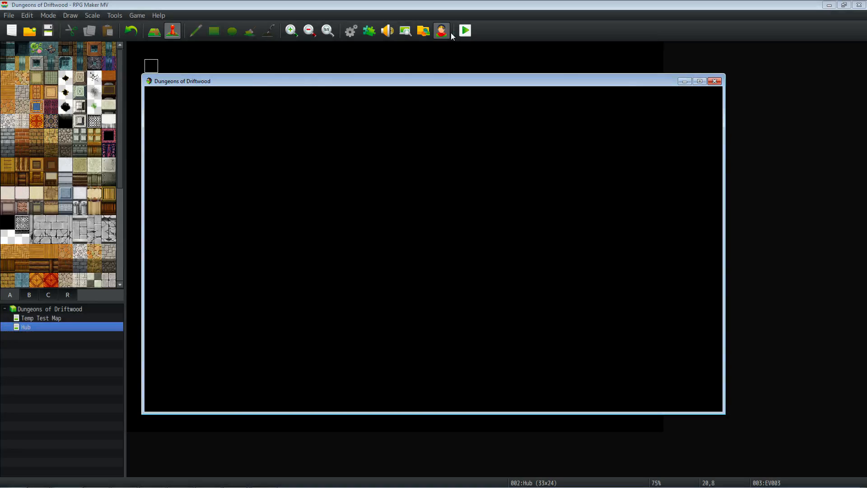
Test the hero's Staff attack against the Fire Sprite over two turns.
{"action": "key", "text": "Down"}
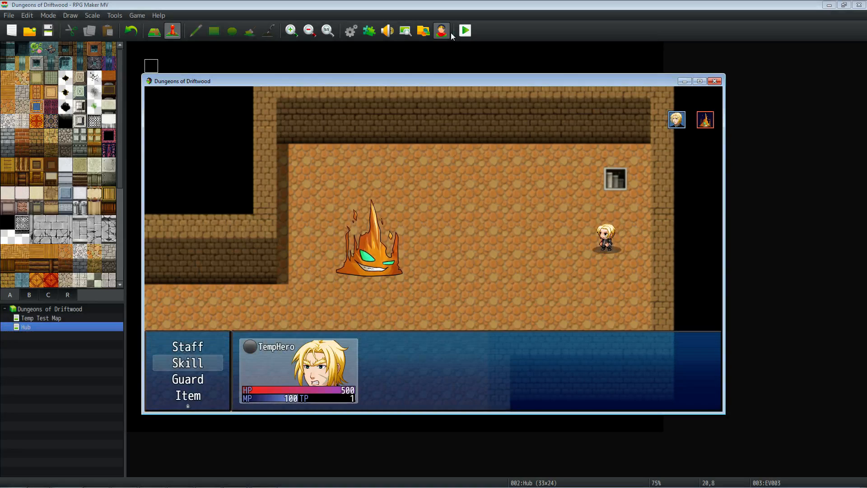
{"action": "key", "text": "Up"}
{"action": "key", "text": "Return"}
{"action": "key", "text": "Return"}
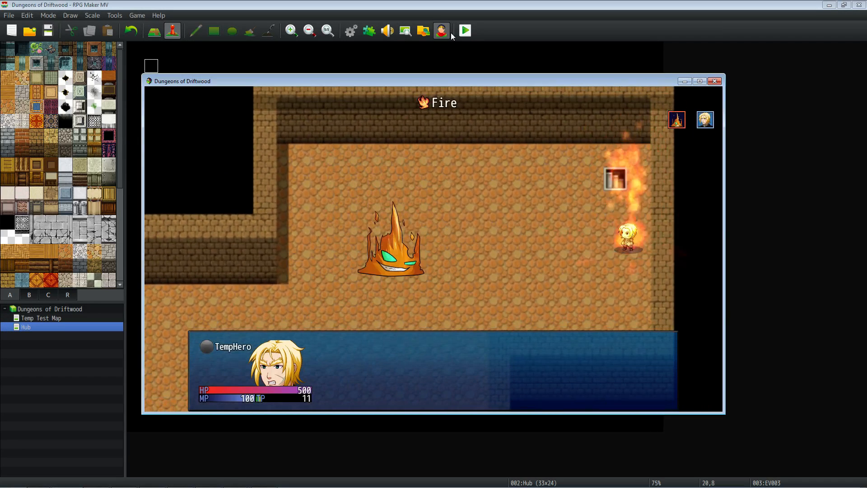
{"action": "key", "text": "Return"}
{"action": "key", "text": "Return"}
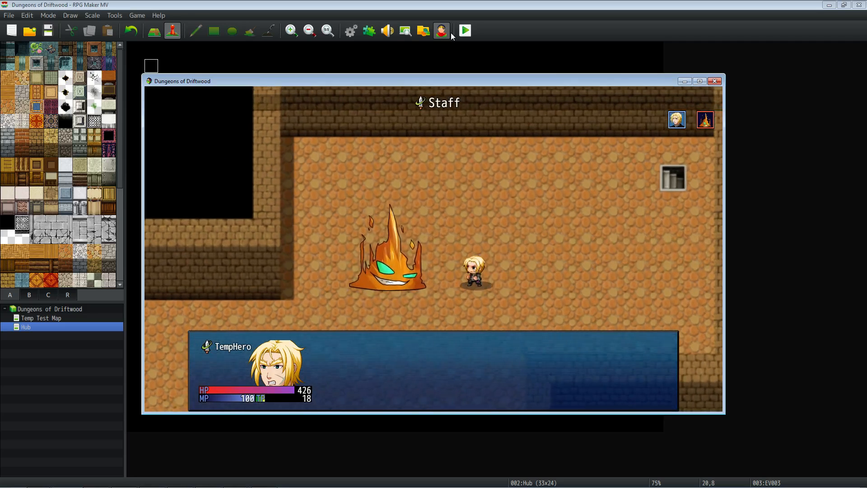
Test the hero's magic skills on the Fire Sprite until the battle ends.
{"action": "key", "text": "Down"}
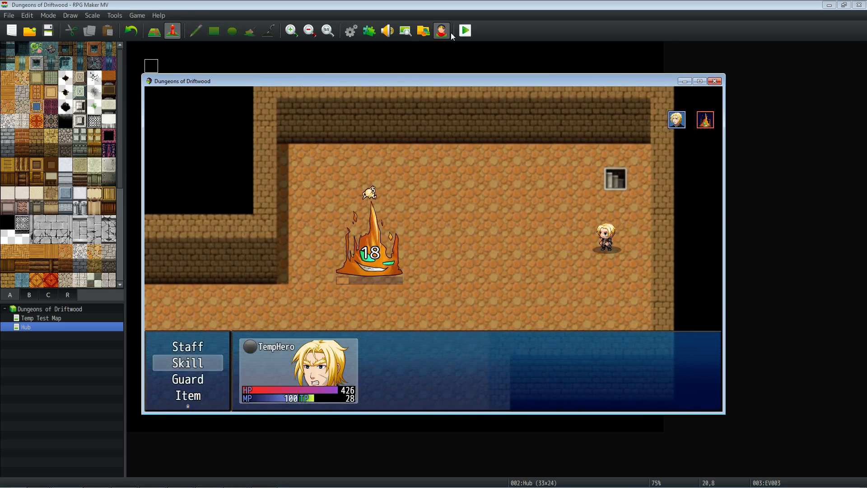
{"action": "key", "text": "Return"}
{"action": "key", "text": "Return"}
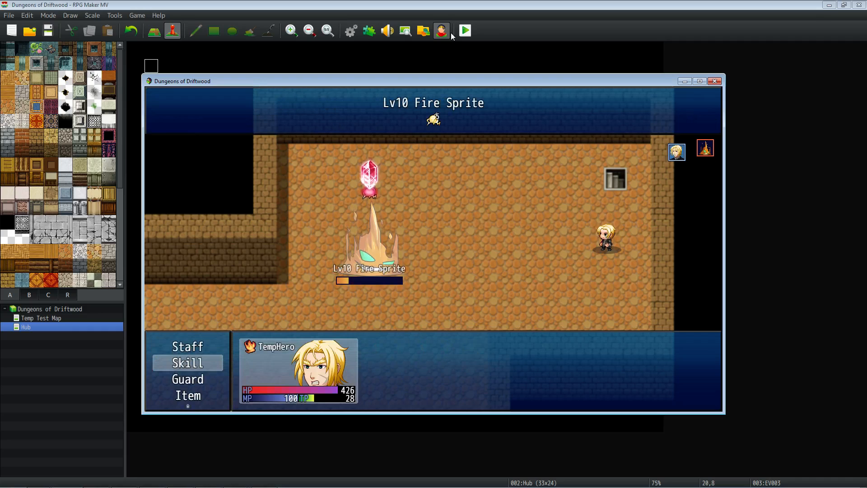
{"action": "key", "text": "Return"}
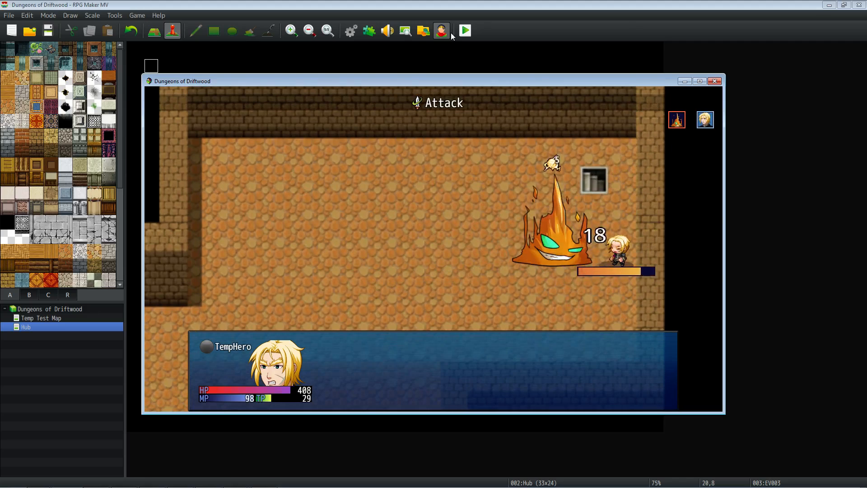
{"action": "key", "text": "Return"}
{"action": "key", "text": "Right"}
{"action": "key", "text": "Return"}
{"action": "key", "text": "Return"}
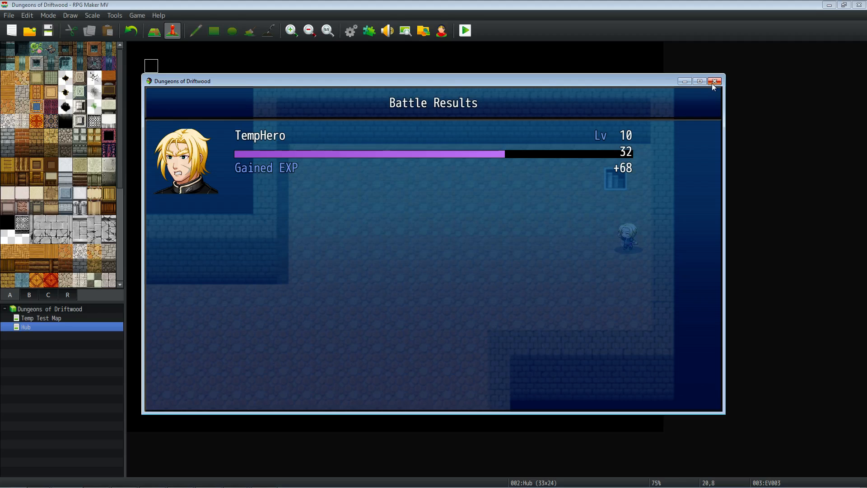
Close the playtest and reopen the database.
{"action": "left_click", "coordinate": [714, 81]}
{"action": "left_click", "coordinate": [441, 27]}
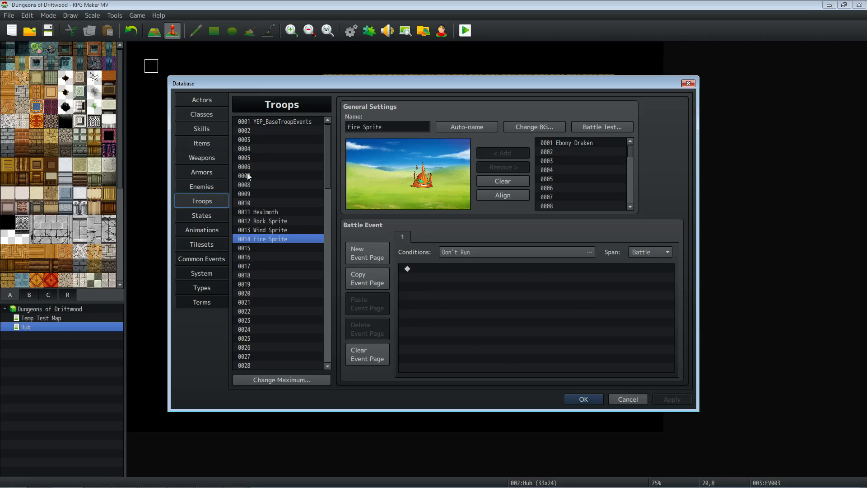
Find the Staff skill among the basic weapon attacks and examine the a.mat * 2 part of its damage formula.
{"action": "left_click", "coordinate": [206, 128]}
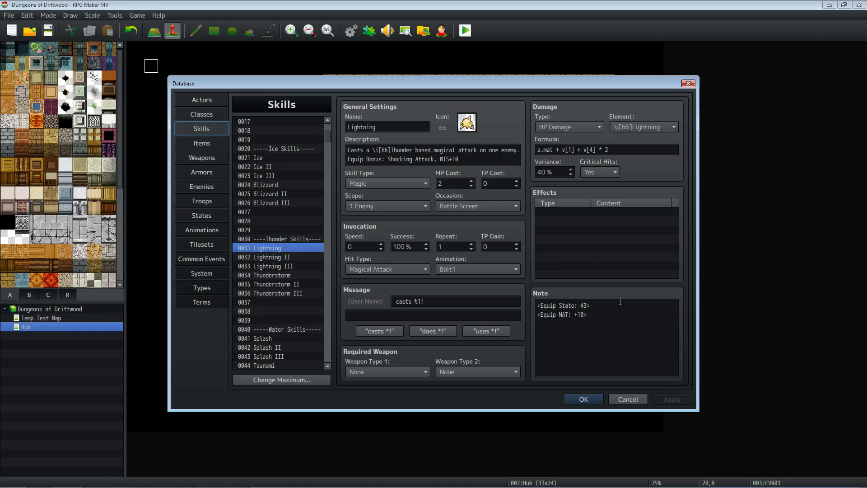
{"action": "left_click", "coordinate": [208, 157]}
{"action": "left_click", "coordinate": [209, 127]}
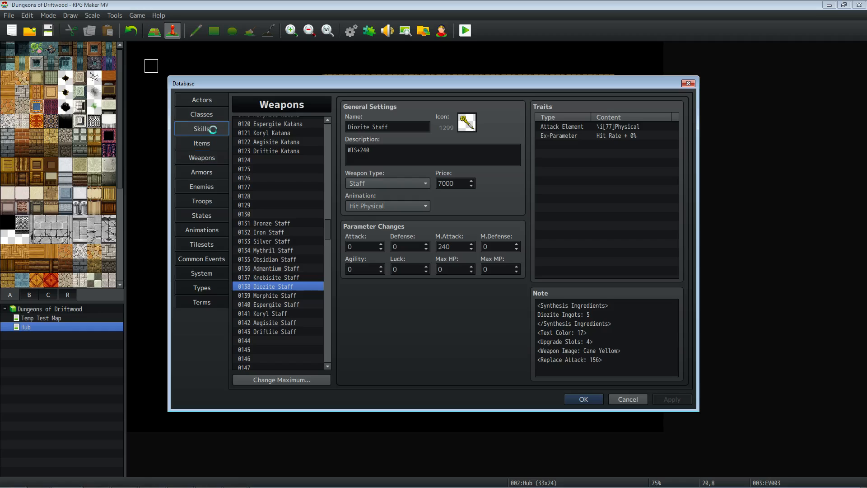
{"action": "scroll", "coordinate": [305, 262], "scroll_direction": "down", "scroll_amount": 13}
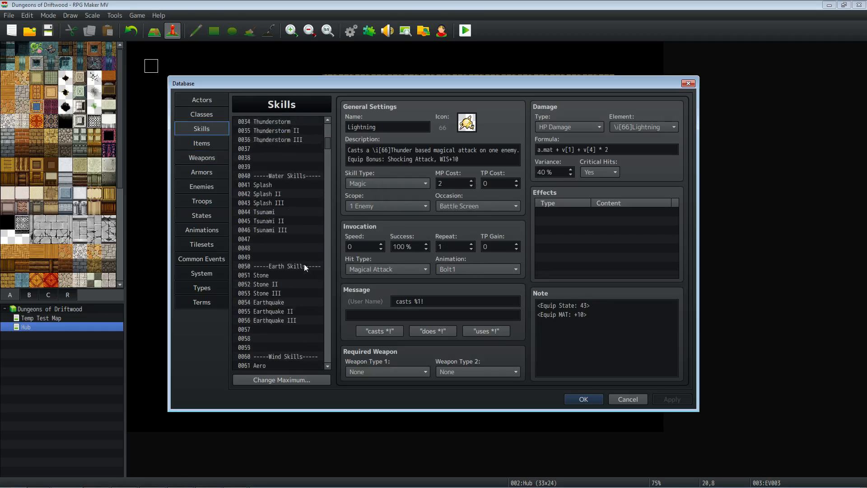
{"action": "scroll", "coordinate": [293, 268], "scroll_direction": "down", "scroll_amount": 3}
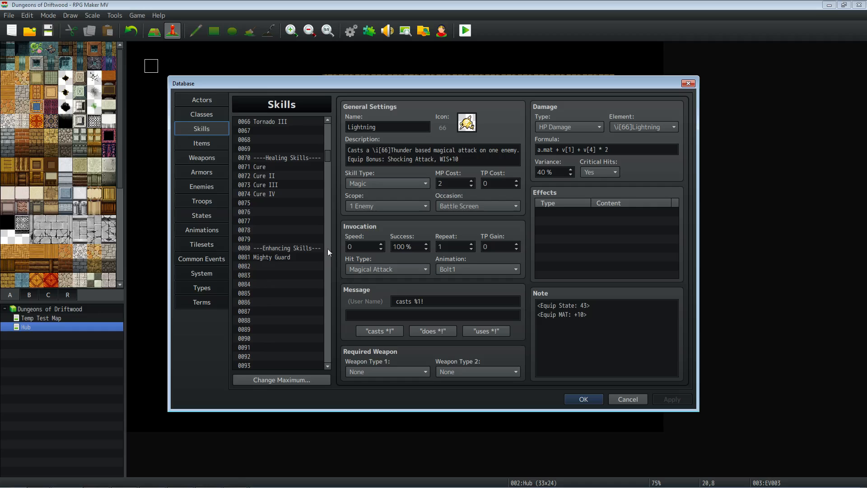
{"action": "left_click_drag", "start_coordinate": [329, 155], "coordinate": [325, 186]}
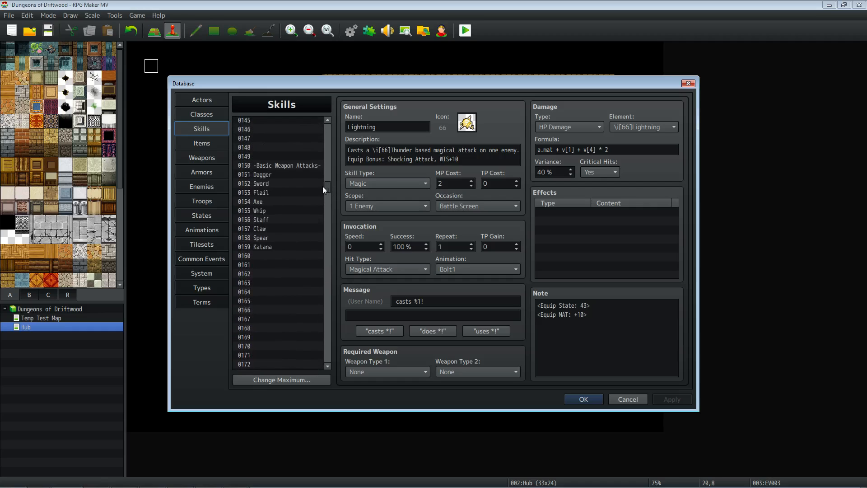
{"action": "left_click", "coordinate": [269, 220]}
{"action": "triple_click", "coordinate": [558, 149]}
{"action": "left_click", "coordinate": [558, 149]}
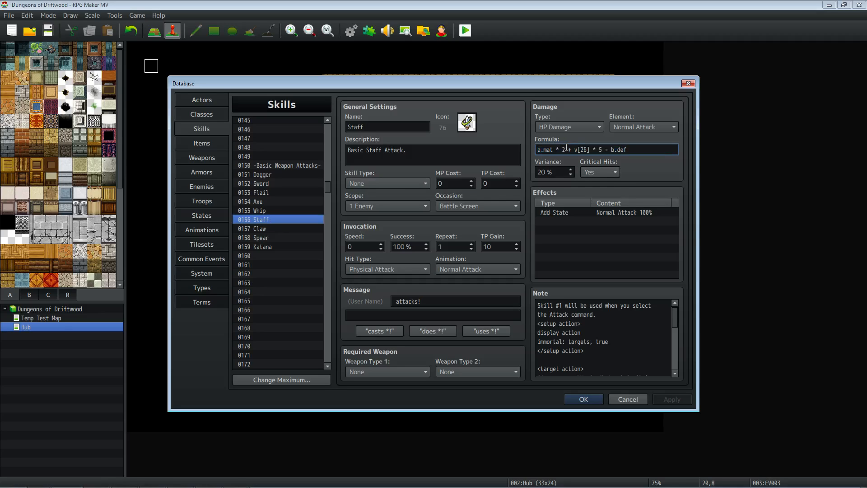
{"action": "left_click_drag", "start_coordinate": [565, 149], "coordinate": [413, 158]}
Examine the Aero skill's damage formula and the equip bonus tags in its note for comparison.
{"action": "left_click_drag", "start_coordinate": [330, 187], "coordinate": [329, 152]}
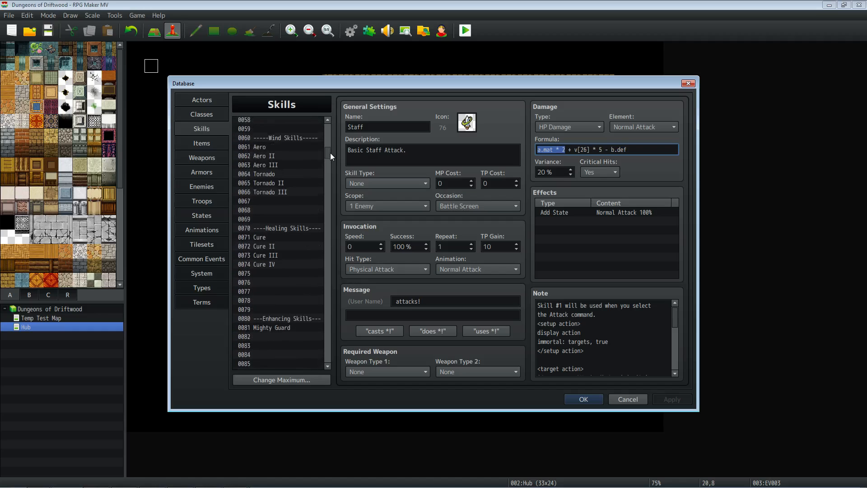
{"action": "left_click", "coordinate": [276, 149]}
{"action": "left_click", "coordinate": [575, 317]}
{"action": "key", "text": "ctrl+a"}
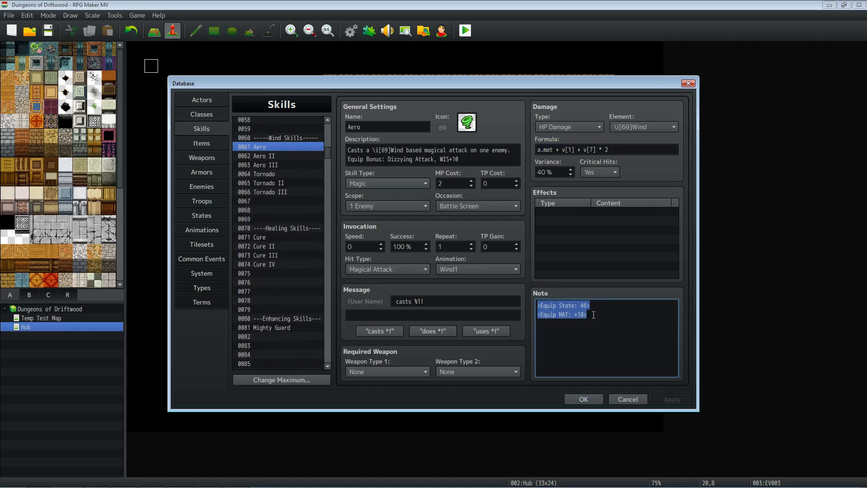
{"action": "left_click_drag", "start_coordinate": [594, 314], "coordinate": [517, 311]}
{"action": "scroll", "coordinate": [281, 121], "scroll_direction": "up", "scroll_amount": 2}
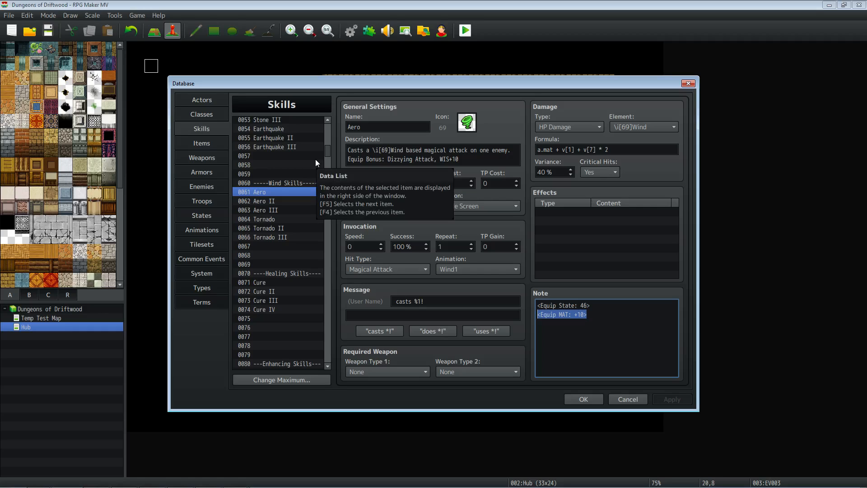
{"action": "scroll", "coordinate": [313, 180], "scroll_direction": "down", "scroll_amount": 5}
{"action": "scroll", "coordinate": [313, 180], "scroll_direction": "down", "scroll_amount": 2}
Change the Staff skill's damage formula to a.mat + v[26] * 5 - b.mdf and apply it.
{"action": "left_click_drag", "start_coordinate": [324, 152], "coordinate": [331, 181]}
{"action": "scroll", "coordinate": [323, 207], "scroll_direction": "down", "scroll_amount": 2}
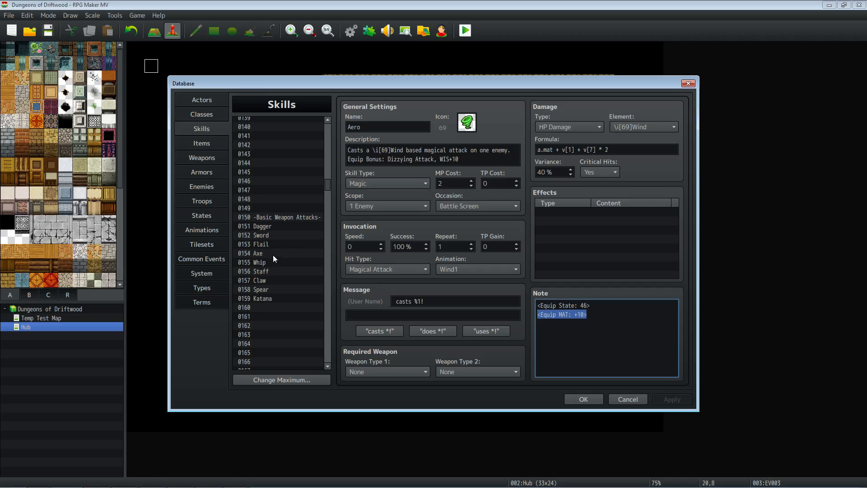
{"action": "left_click", "coordinate": [273, 272]}
{"action": "left_click_drag", "start_coordinate": [565, 150], "coordinate": [556, 150]}
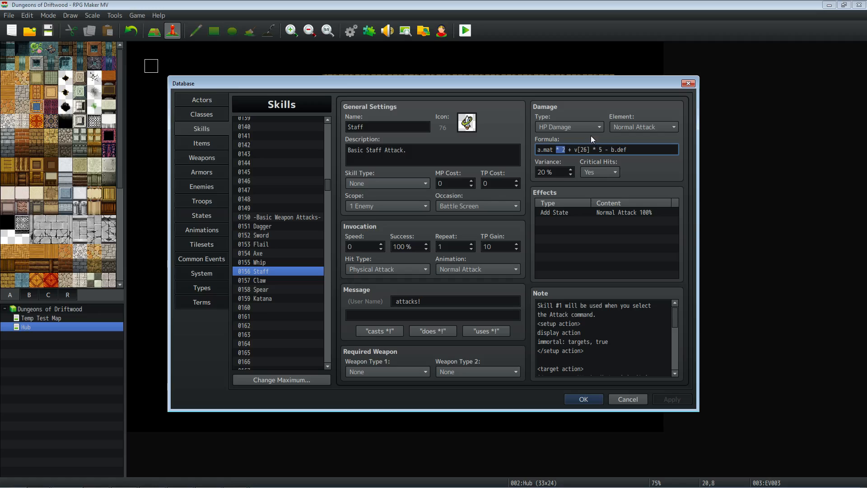
{"action": "key", "text": "BackSpace"}
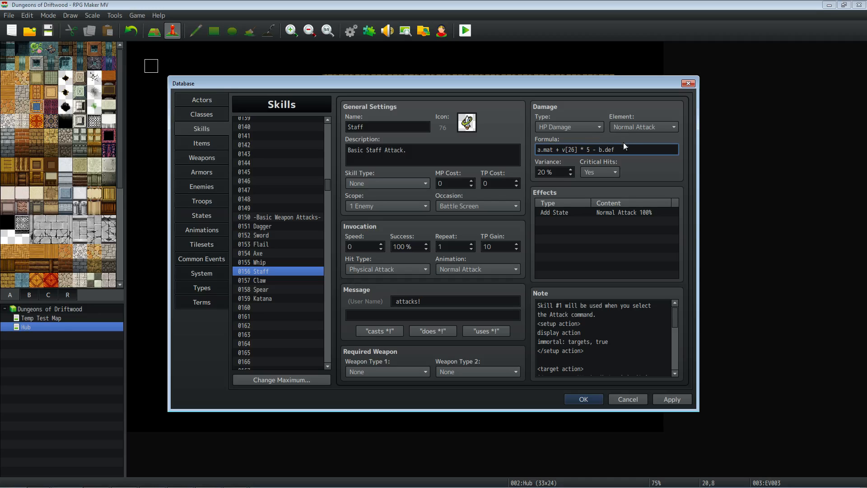
{"action": "double_click", "coordinate": [623, 154]}
{"action": "left_click", "coordinate": [629, 149]}
{"action": "key", "text": "BackSpace"}
{"action": "type", "text": "mdf"}
{"action": "left_click", "coordinate": [672, 399]}
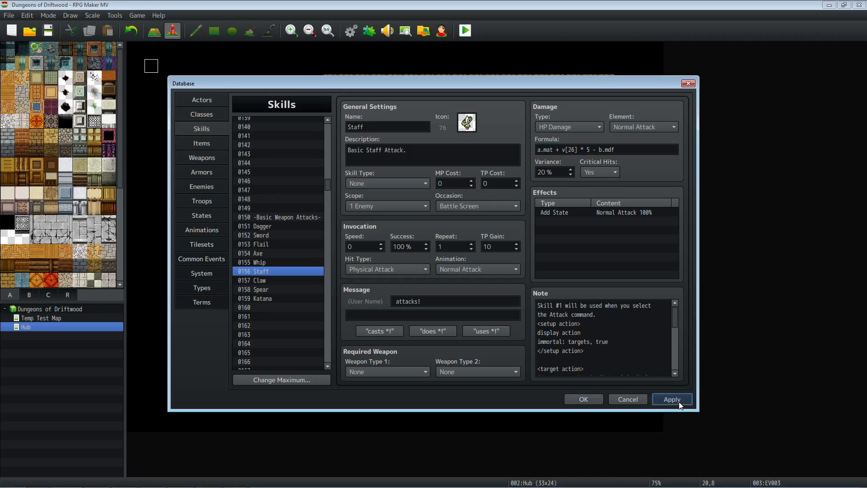
Try a damage variance of 40% for the Staff skill, and settle on 30% and apply it.
{"action": "triple_click", "coordinate": [639, 152]}
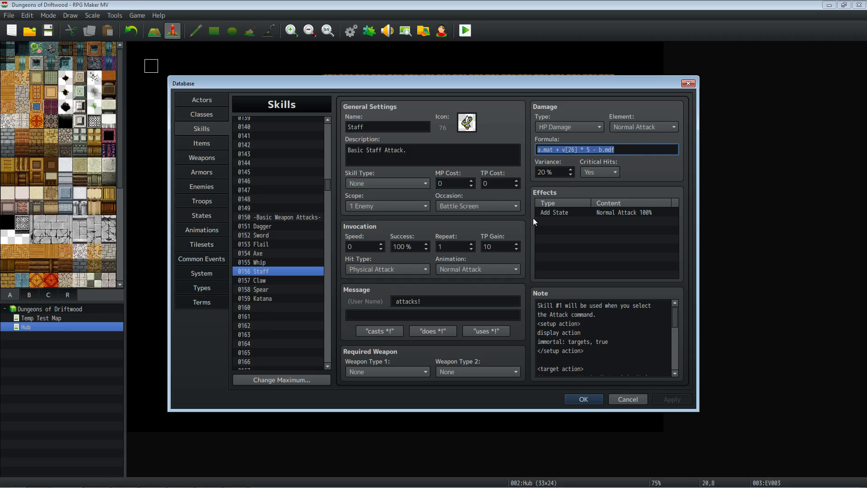
{"action": "double_click", "coordinate": [556, 171]}
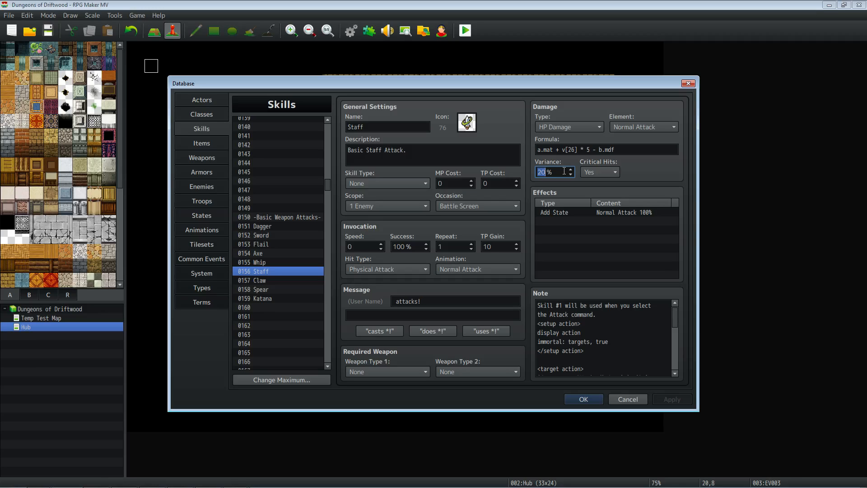
{"action": "type", "text": "40"}
{"action": "left_click", "coordinate": [666, 399]}
{"action": "double_click", "coordinate": [552, 171]}
{"action": "type", "text": "30"}
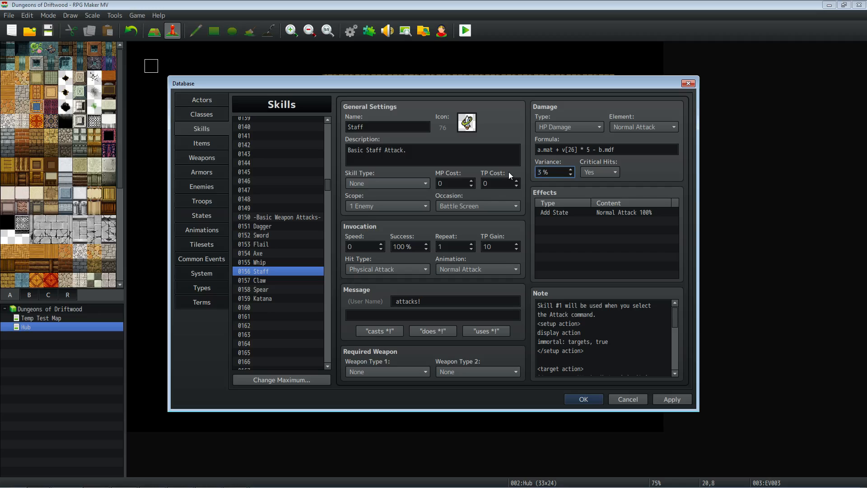
{"action": "left_click", "coordinate": [670, 399]}
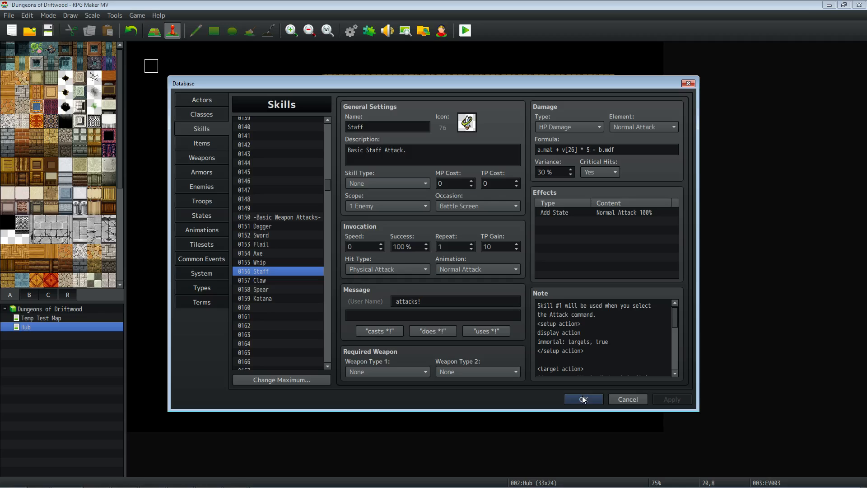
Set the Staff skill's hit type to Magical Attack and its animation to Neutral One 1.
{"action": "left_click", "coordinate": [419, 273]}
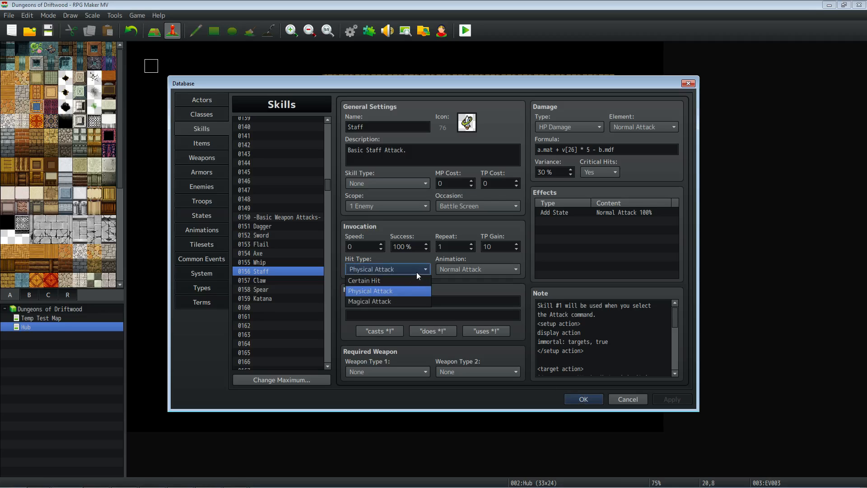
{"action": "left_click", "coordinate": [384, 302]}
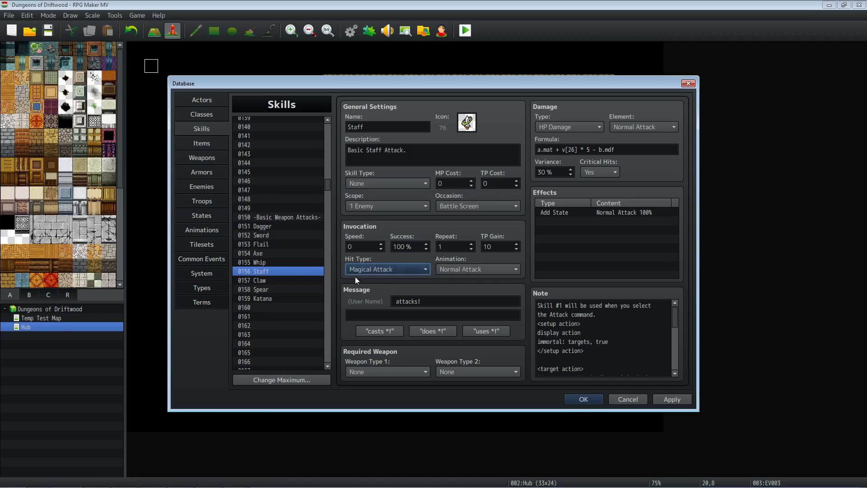
{"action": "left_click", "coordinate": [469, 269]}
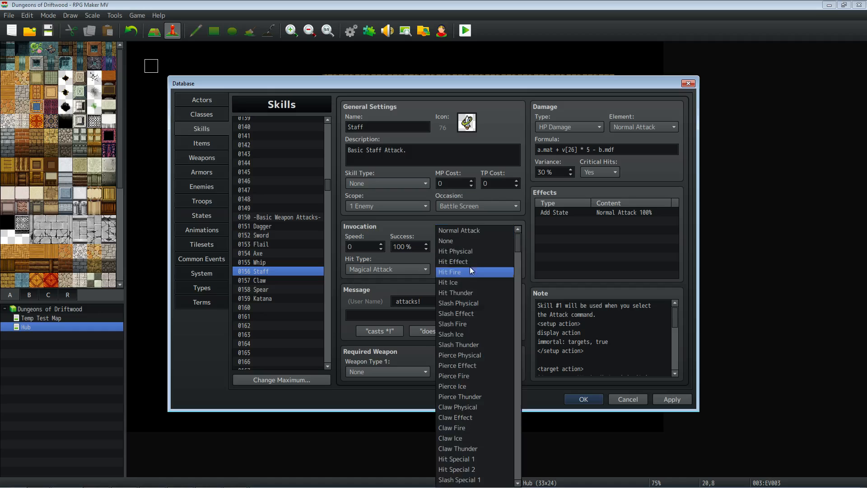
{"action": "left_click_drag", "start_coordinate": [518, 246], "coordinate": [516, 273]}
{"action": "scroll", "coordinate": [464, 312], "scroll_direction": "down", "scroll_amount": 1}
{"action": "scroll", "coordinate": [464, 308], "scroll_direction": "down", "scroll_amount": 10}
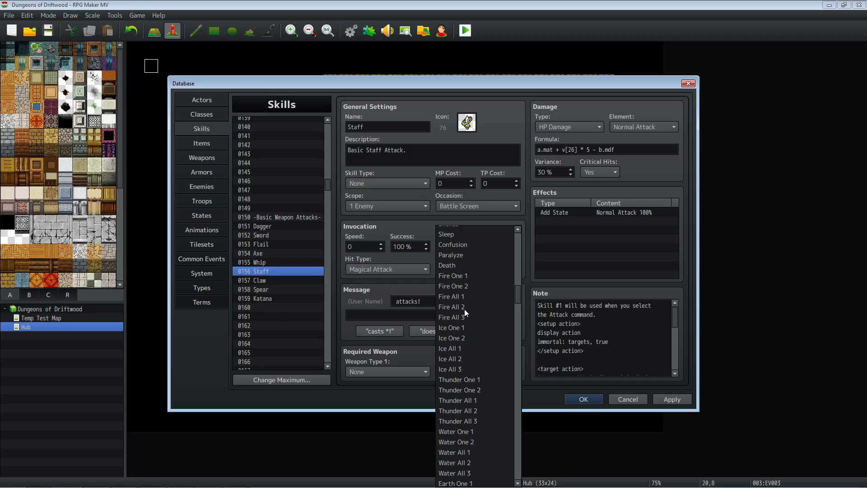
{"action": "scroll", "coordinate": [465, 308], "scroll_direction": "down", "scroll_amount": 8}
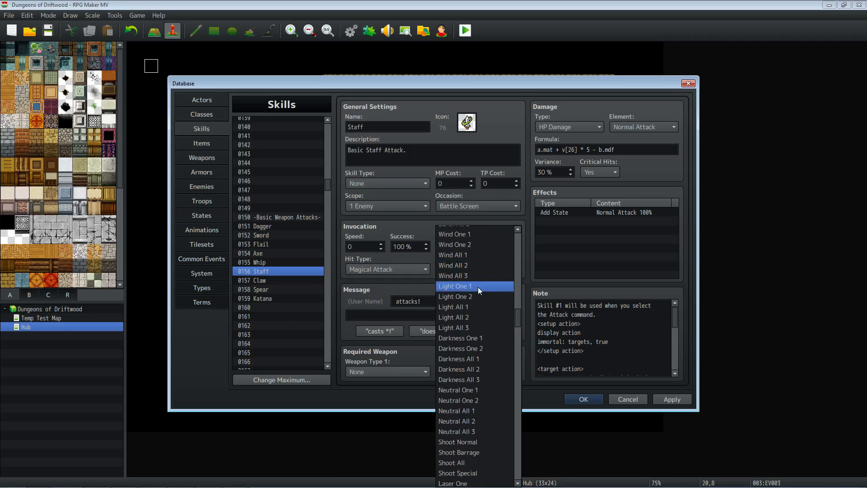
{"action": "scroll", "coordinate": [477, 375], "scroll_direction": "down", "scroll_amount": 2}
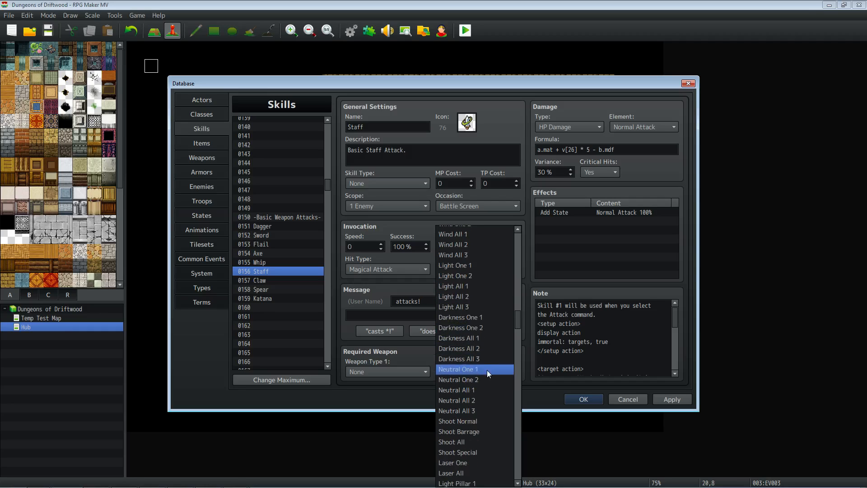
{"action": "left_click", "coordinate": [487, 370]}
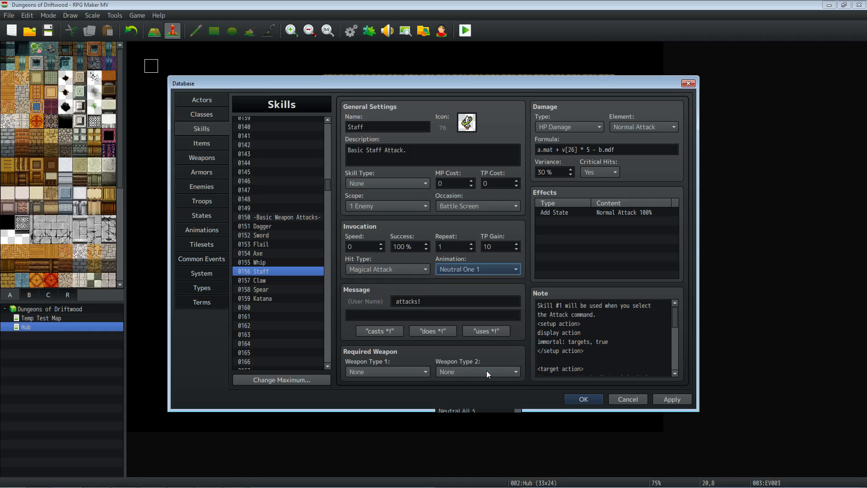
Preview the Neutral One 1 animation in the database's animation list.
{"action": "left_click", "coordinate": [201, 229]}
{"action": "scroll", "coordinate": [316, 219], "scroll_direction": "up", "scroll_amount": 5}
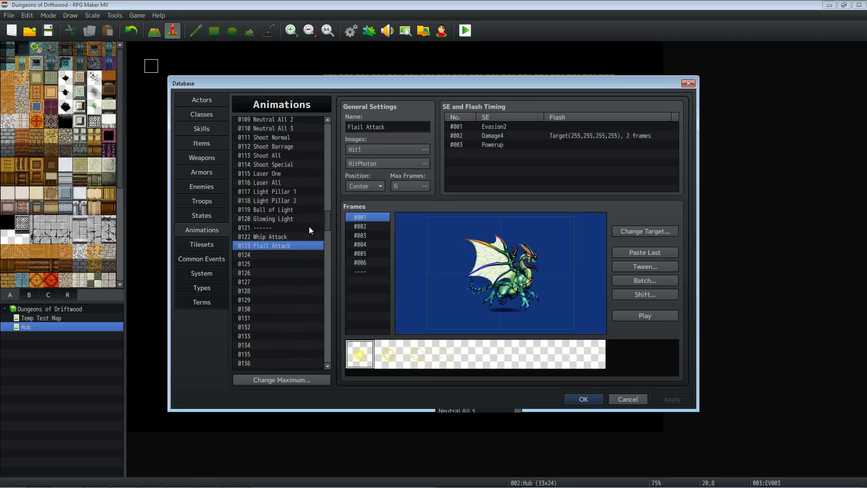
{"action": "left_click", "coordinate": [293, 156]}
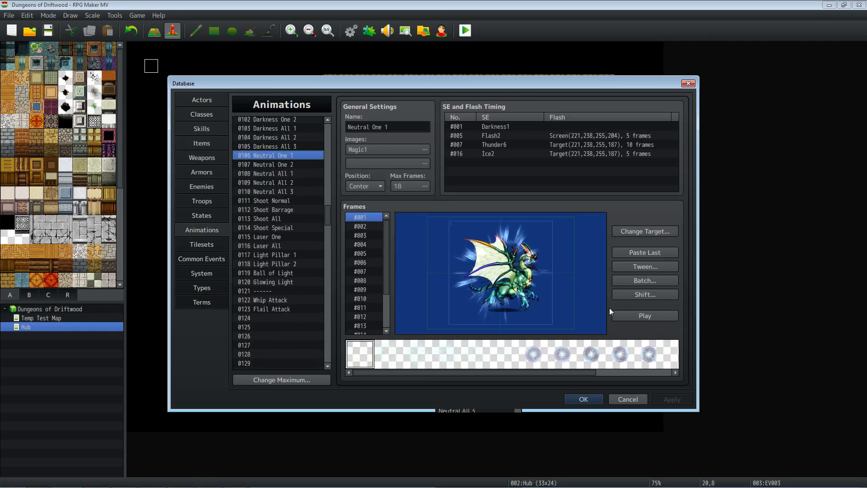
{"action": "left_click", "coordinate": [626, 315]}
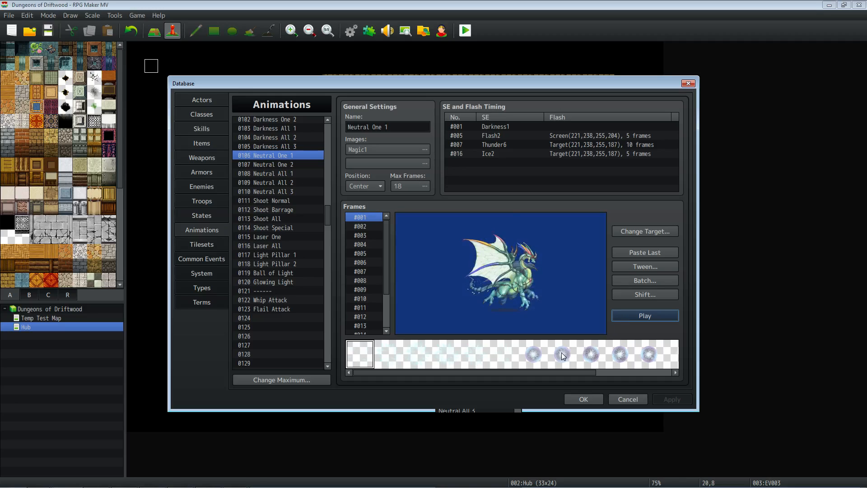
{"action": "left_click", "coordinate": [631, 317]}
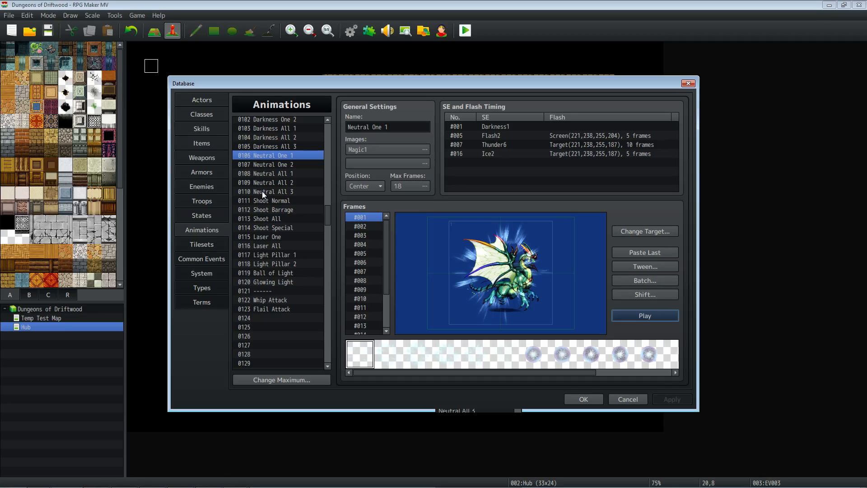
{"action": "left_click", "coordinate": [644, 316]}
Return to the Staff skill and read through the action sequence in its note.
{"action": "left_click", "coordinate": [205, 158]}
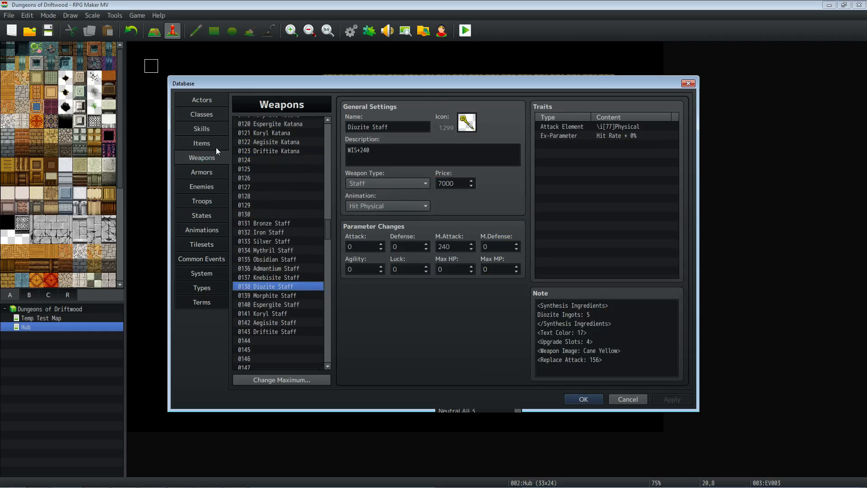
{"action": "left_click", "coordinate": [212, 127]}
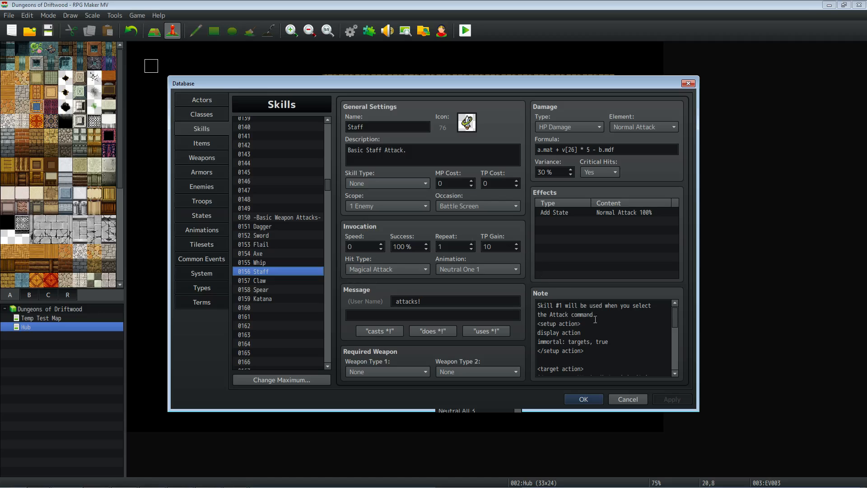
{"action": "left_click", "coordinate": [573, 316]}
{"action": "key", "text": "ctrl+a"}
{"action": "scroll", "coordinate": [576, 318], "scroll_direction": "down", "scroll_amount": 1}
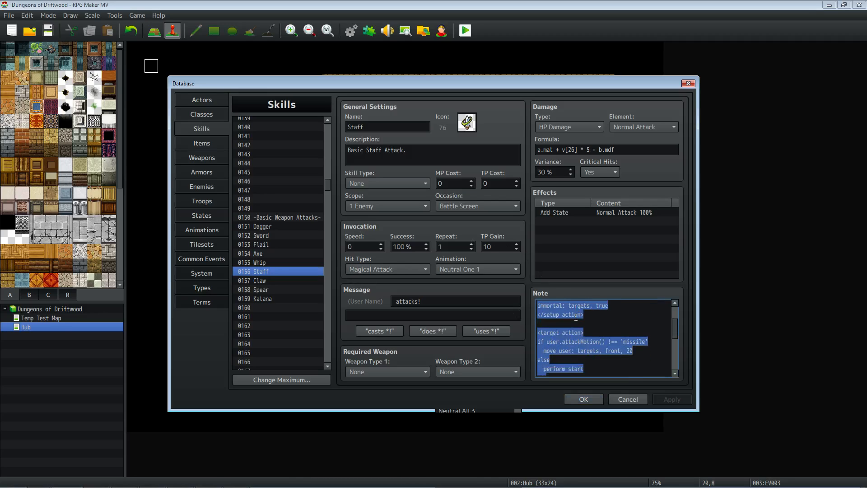
{"action": "scroll", "coordinate": [587, 330], "scroll_direction": "down", "scroll_amount": 4}
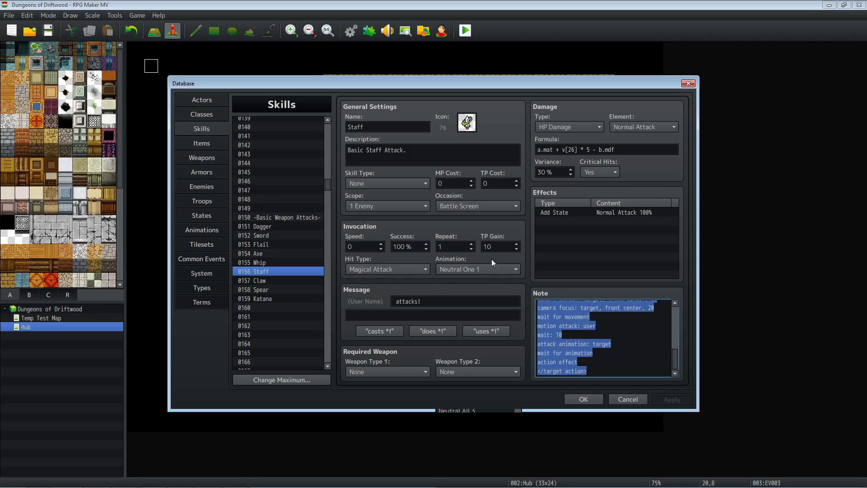
Accept the database changes and launch a playtest into the Fire Sprite battle.
{"action": "left_click", "coordinate": [576, 397]}
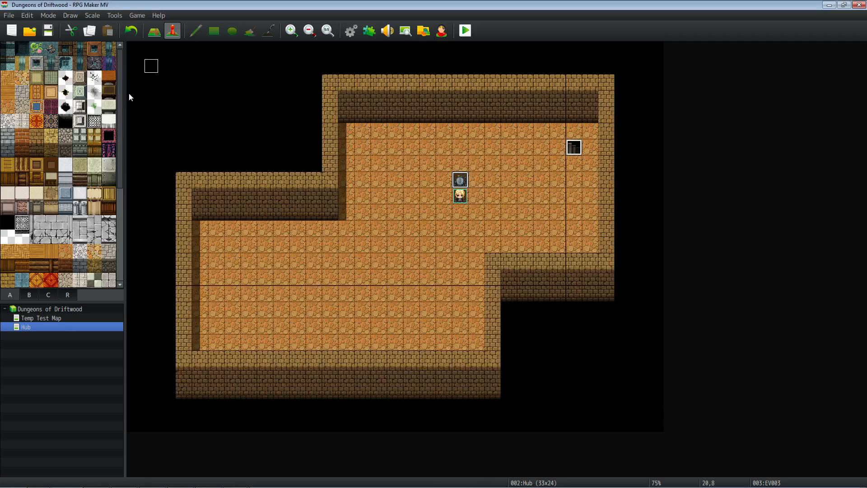
{"action": "left_click", "coordinate": [466, 31]}
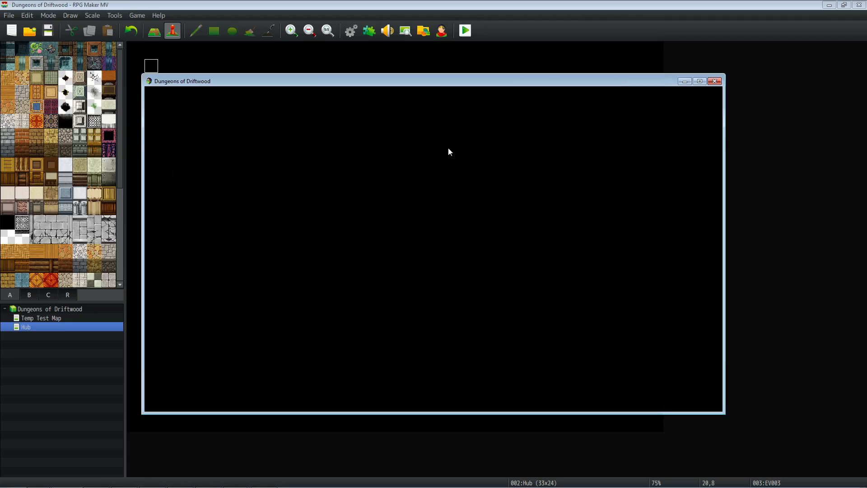
{"action": "key", "text": "Return"}
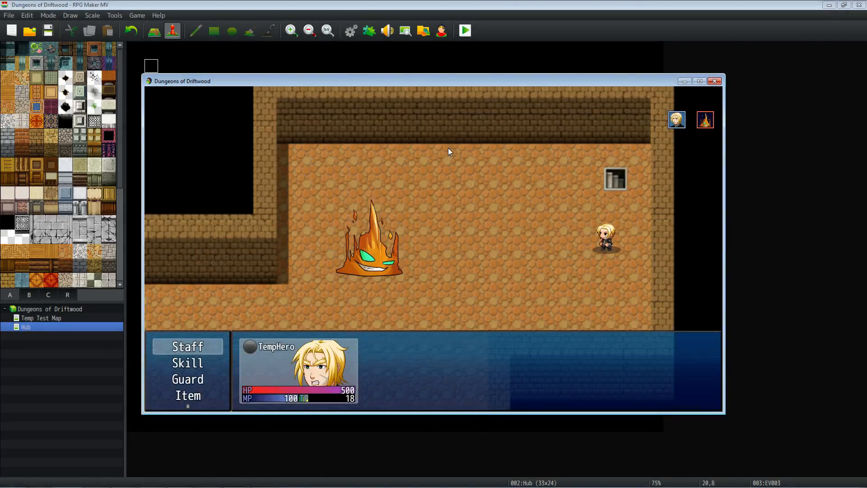
Attack the Fire Sprite with Staff to check its animation, and end the playtest.
{"action": "key", "text": "Return"}
{"action": "key", "text": "Return"}
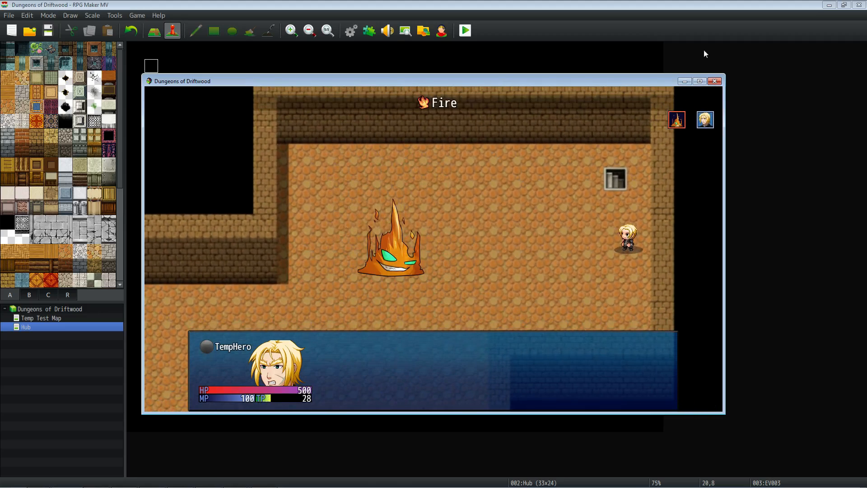
{"action": "left_click", "coordinate": [714, 82]}
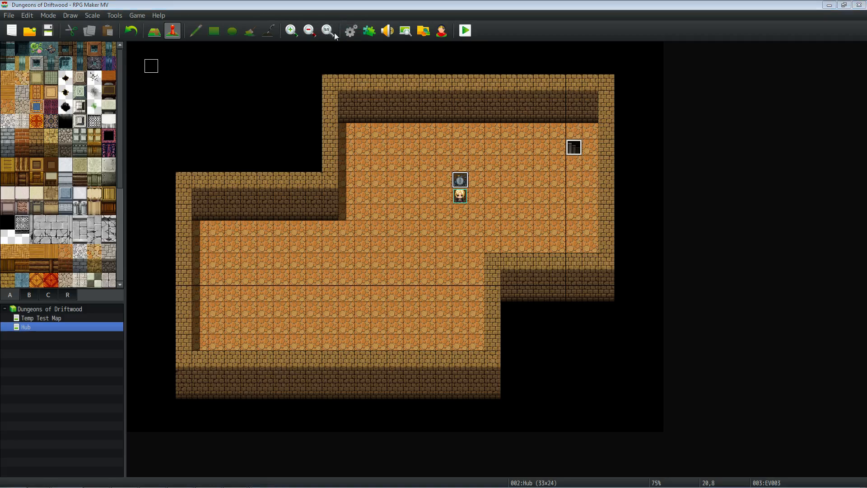
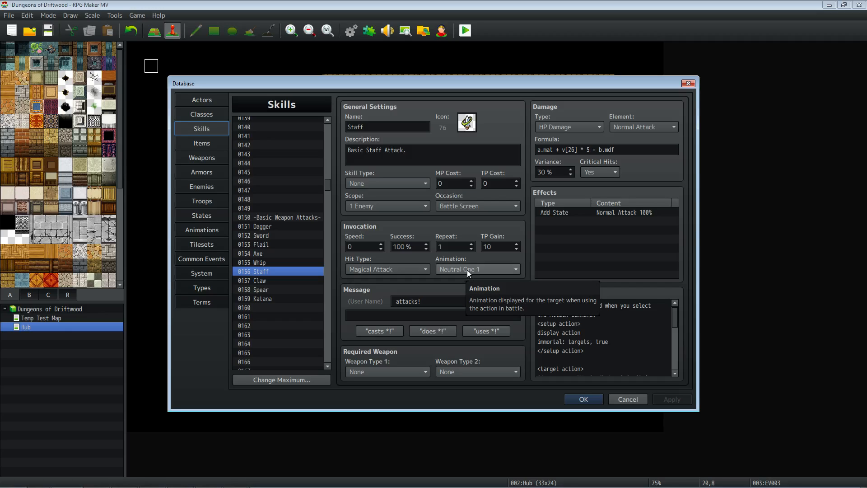
Change the attack animation line in the Staff skill's note to "skill animation: target" and accept the database changes.
{"action": "left_click", "coordinate": [612, 323]}
{"action": "key", "text": "ctrl+a"}
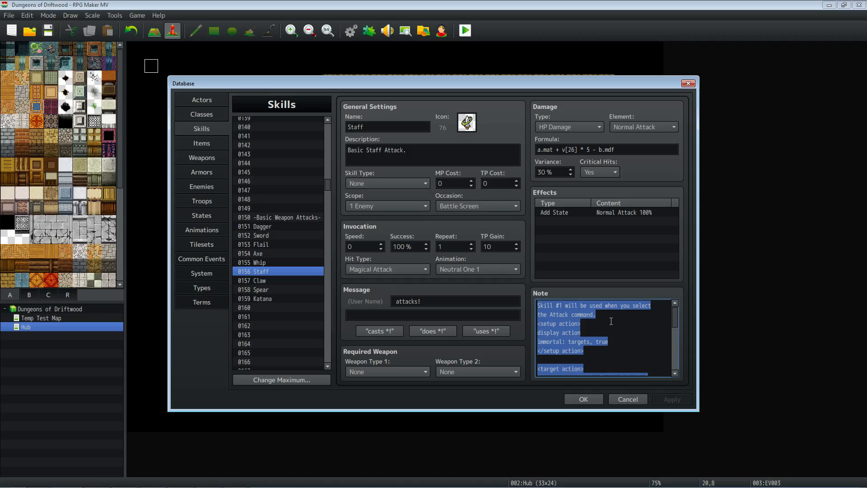
{"action": "scroll", "coordinate": [611, 321], "scroll_direction": "down", "scroll_amount": 5}
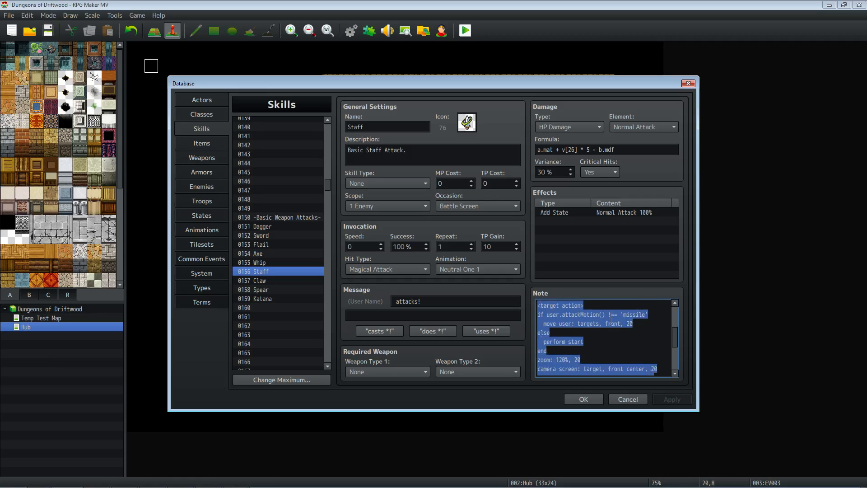
{"action": "left_click", "coordinate": [592, 343]}
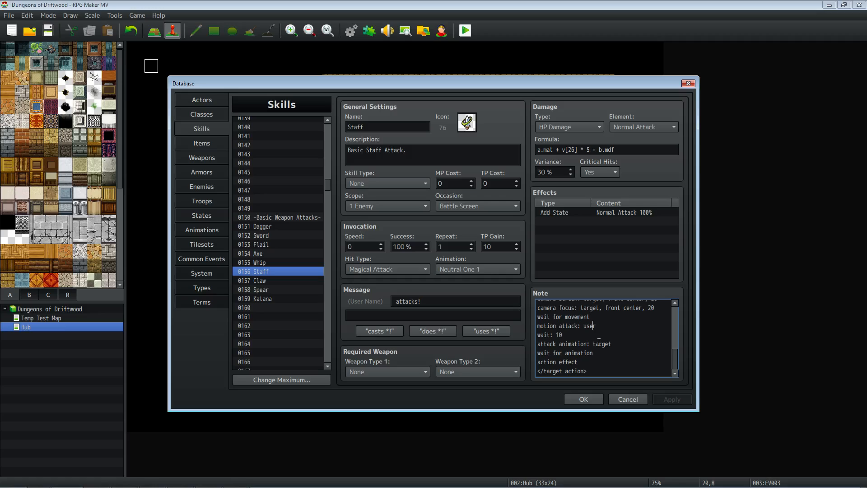
{"action": "left_click_drag", "start_coordinate": [556, 344], "coordinate": [544, 344]}
{"action": "type", "text": "skill"}
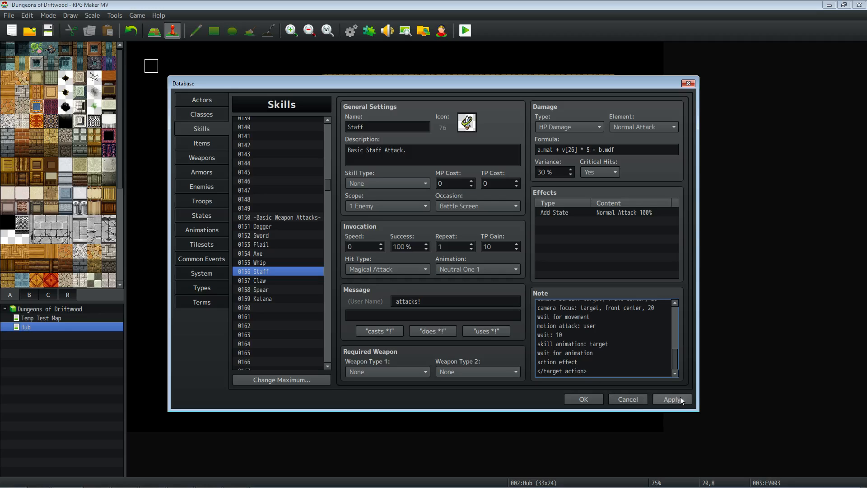
{"action": "left_click", "coordinate": [681, 398]}
{"action": "left_click", "coordinate": [587, 397]}
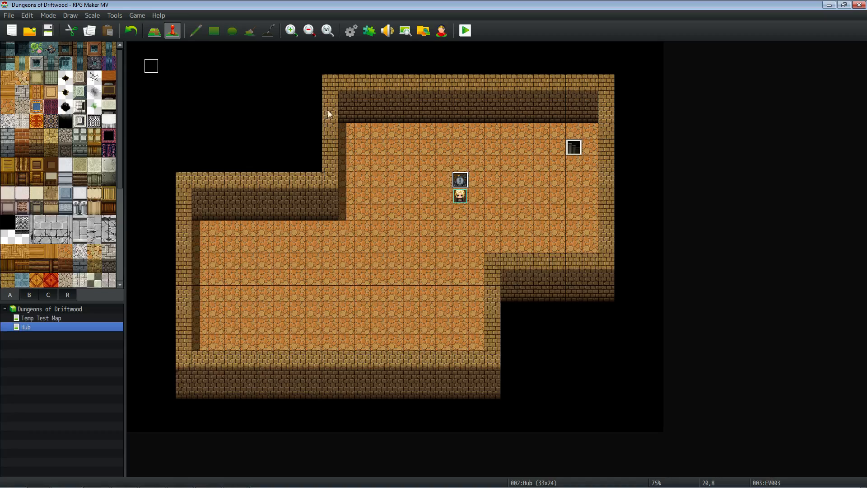
Save the game, playtest the Staff attack in a new game's Fire Sprite battle, and close the playtest.
{"action": "left_click", "coordinate": [463, 31]}
{"action": "left_click", "coordinate": [396, 269]}
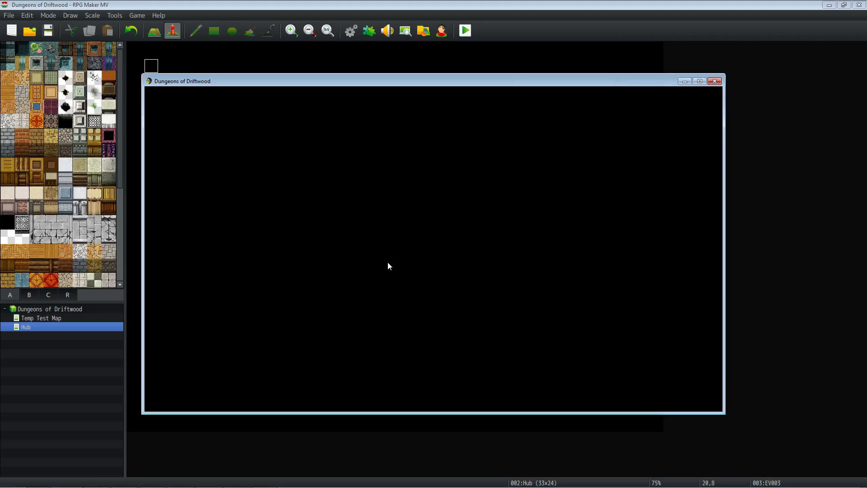
{"action": "key", "text": "Up"}
{"action": "key", "text": "Up"}
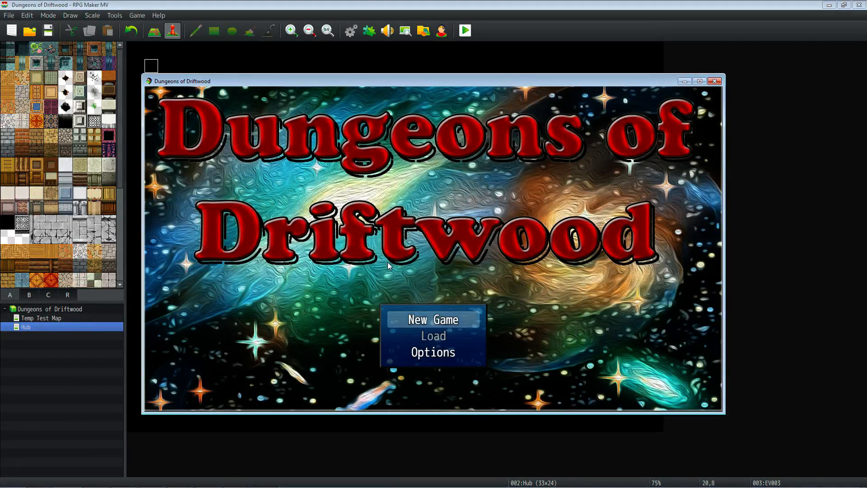
{"action": "key", "text": "Return"}
{"action": "key", "text": "Up"}
{"action": "key", "text": "Return"}
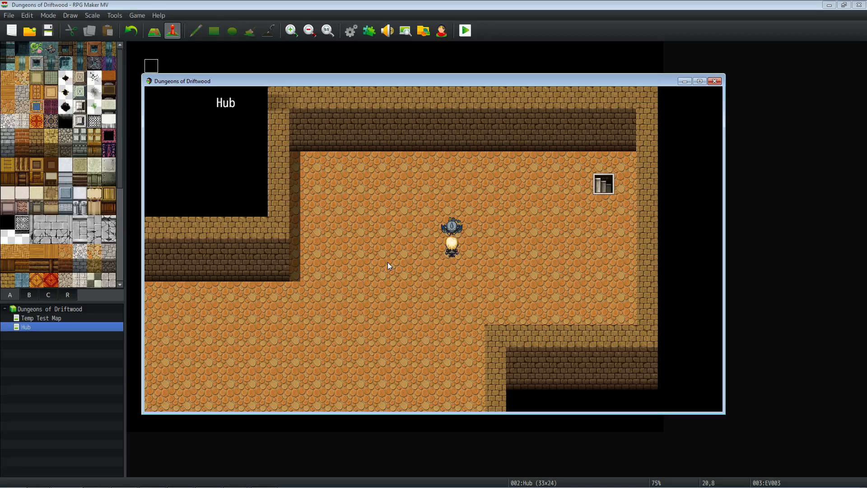
{"action": "key", "text": "Return"}
{"action": "key", "text": "Return"}
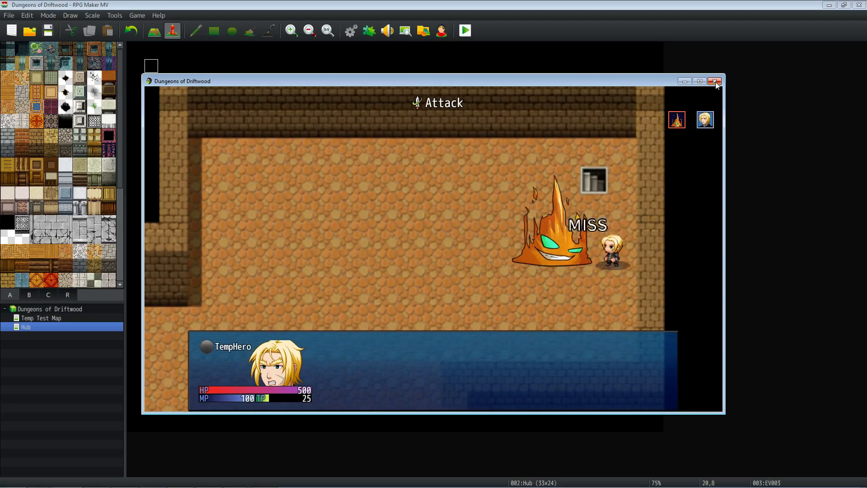
{"action": "left_click", "coordinate": [715, 83]}
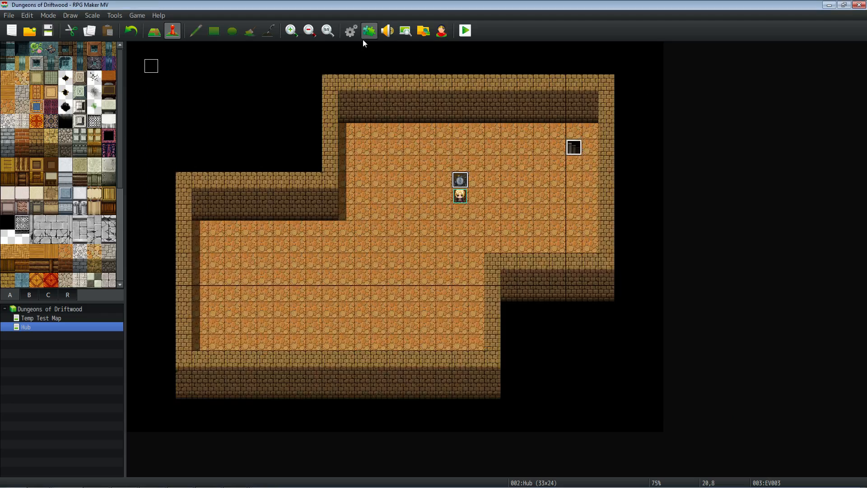
Change the animation line in the Staff skill's note to "show animation: target" and accept the change.
{"action": "left_click", "coordinate": [351, 31]}
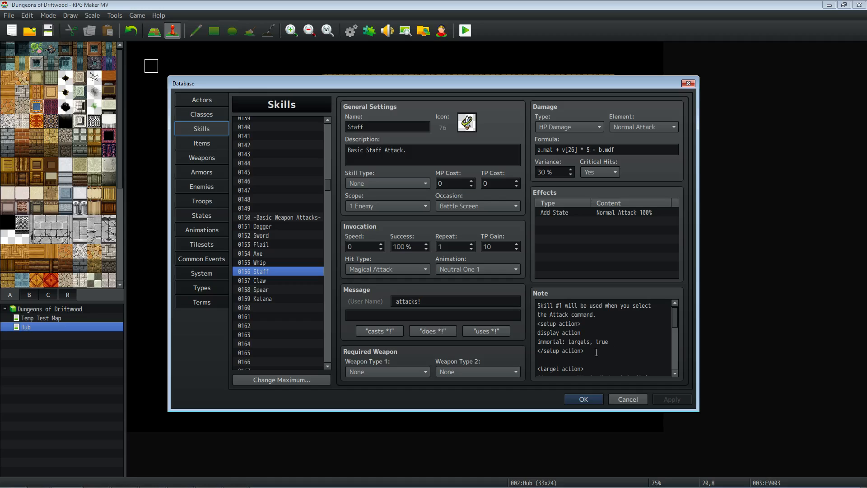
{"action": "scroll", "coordinate": [598, 354], "scroll_direction": "down", "scroll_amount": 6}
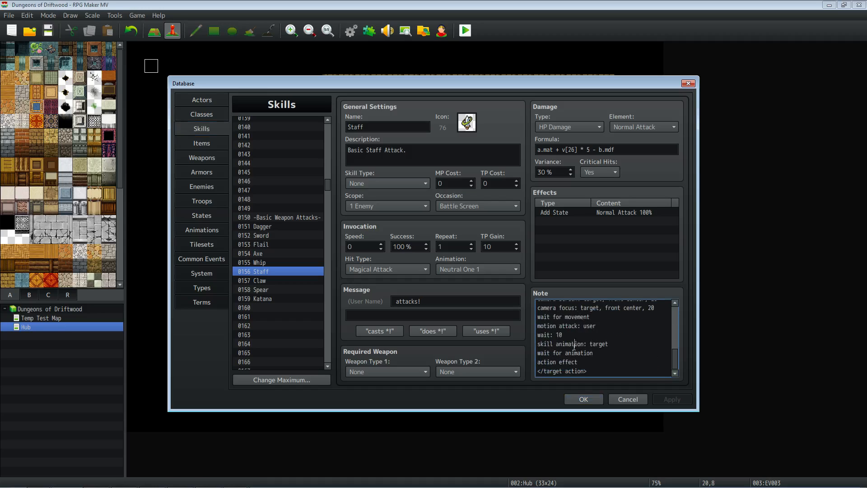
{"action": "left_click_drag", "start_coordinate": [553, 344], "coordinate": [535, 343]}
{"action": "type", "text": "show"}
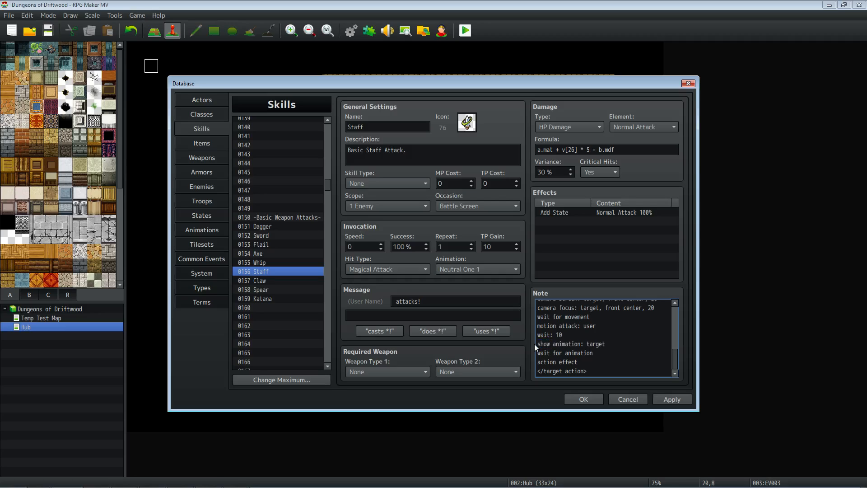
{"action": "left_click", "coordinate": [582, 399]}
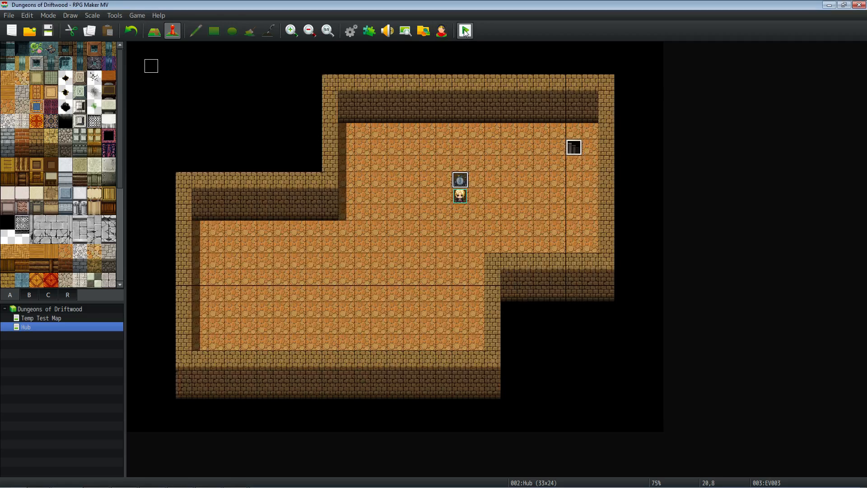
Save the changes, retest the Staff attack against the Fire Sprite, and close the playtest.
{"action": "left_click", "coordinate": [465, 31]}
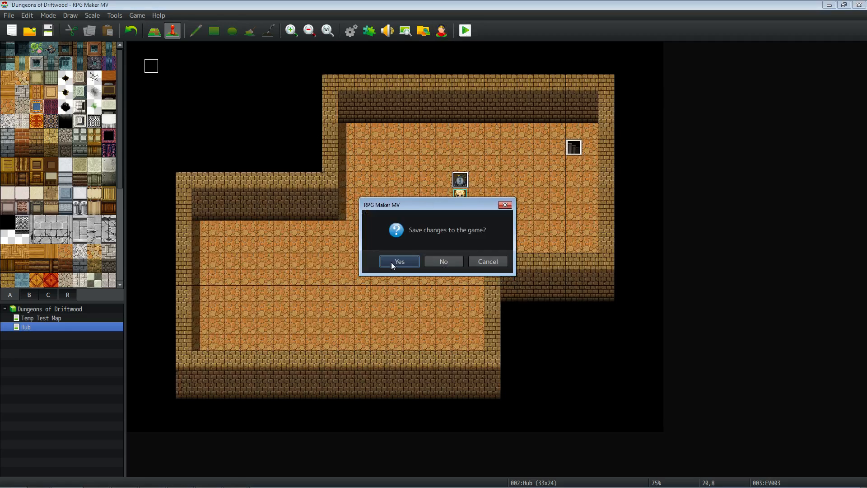
{"action": "left_click", "coordinate": [399, 261]}
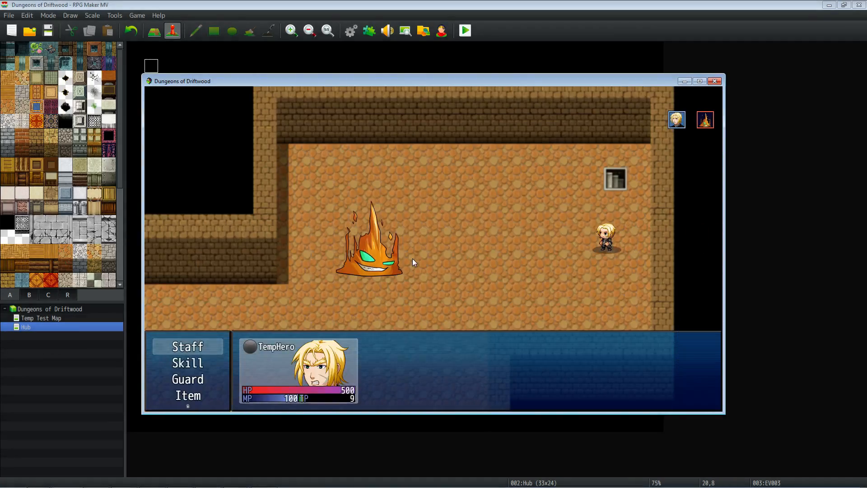
{"action": "key", "text": "Return"}
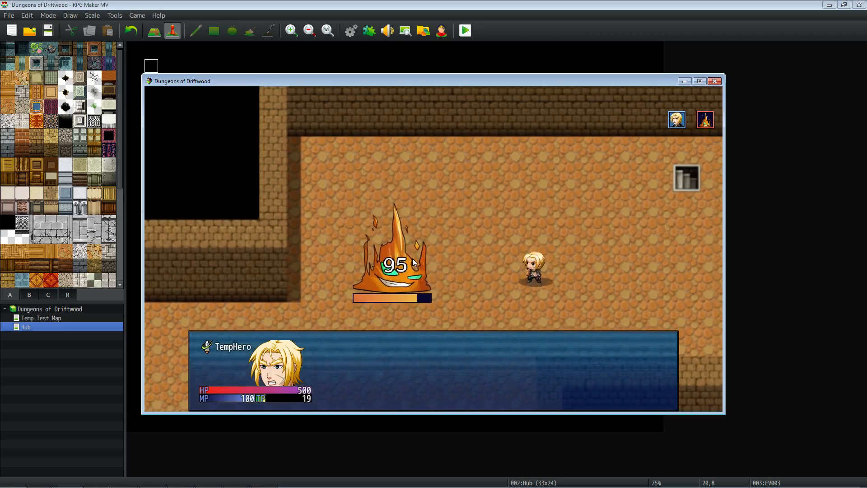
{"action": "left_click", "coordinate": [714, 81]}
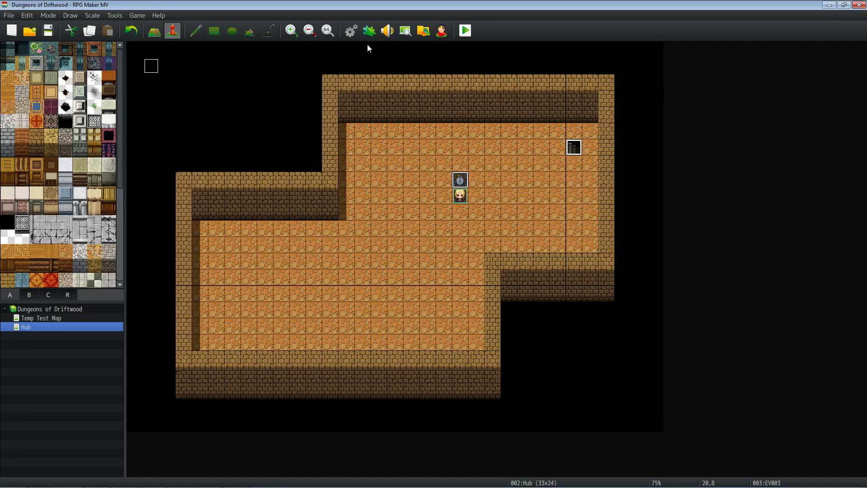
Look up the animation command for skills in the help of the YEP_X_ActSeqPack1 plugin.
{"action": "left_click", "coordinate": [350, 31]}
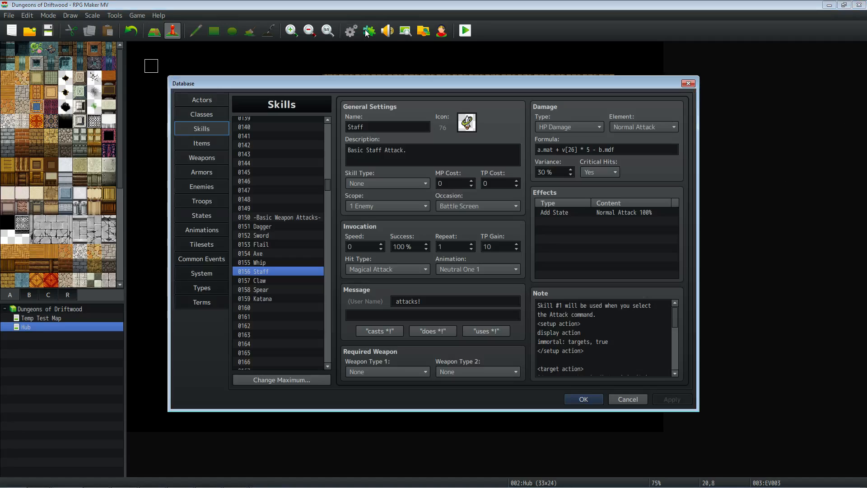
{"action": "left_click", "coordinate": [581, 399]}
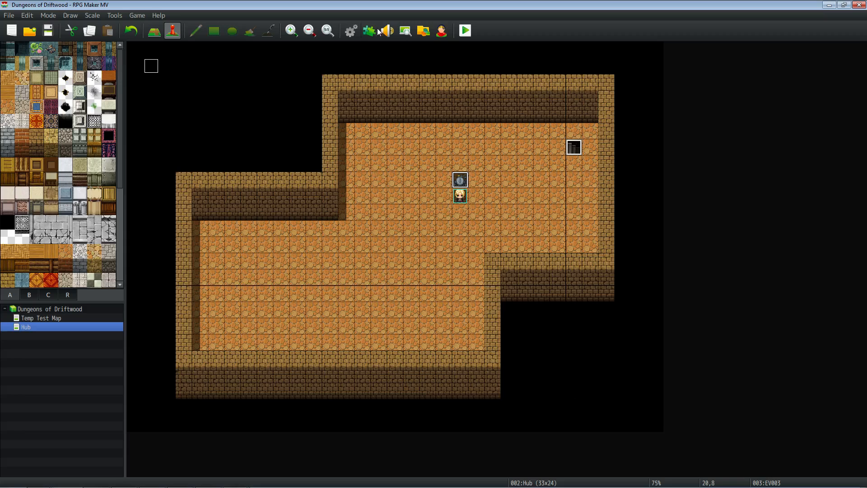
{"action": "left_click", "coordinate": [371, 33]}
{"action": "scroll", "coordinate": [361, 250], "scroll_direction": "down", "scroll_amount": 2}
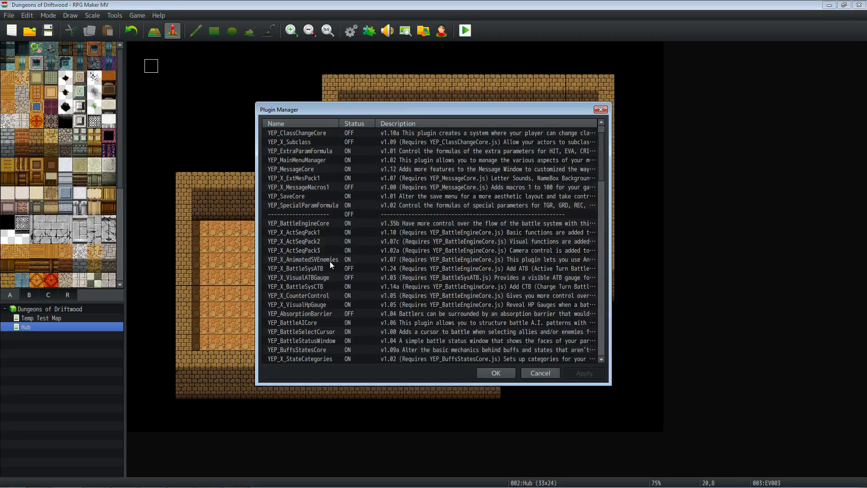
{"action": "left_click", "coordinate": [329, 261]}
{"action": "scroll", "coordinate": [332, 260], "scroll_direction": "down", "scroll_amount": 2}
{"action": "double_click", "coordinate": [310, 194]}
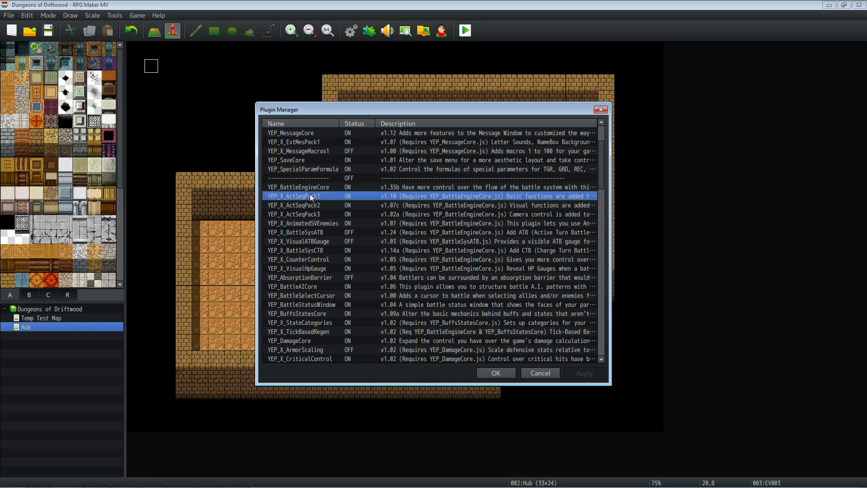
{"action": "left_click", "coordinate": [504, 176]}
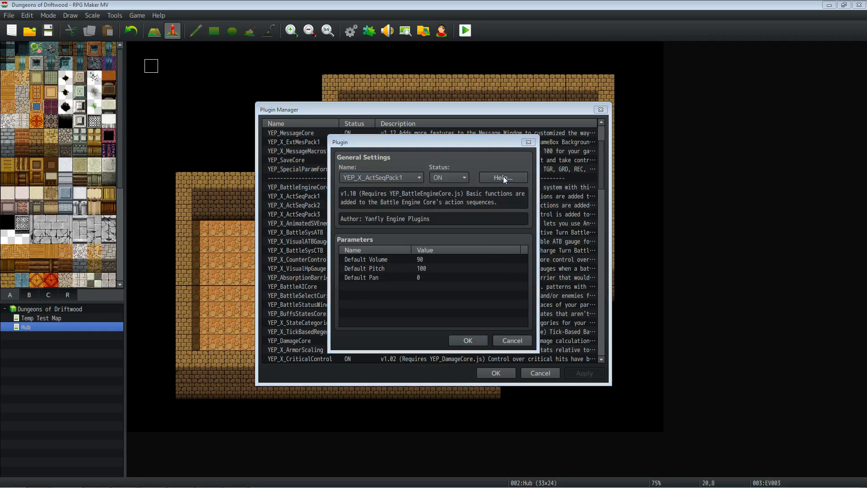
{"action": "scroll", "coordinate": [492, 202], "scroll_direction": "down", "scroll_amount": 10}
{"action": "scroll", "coordinate": [493, 202], "scroll_direction": "down", "scroll_amount": 20}
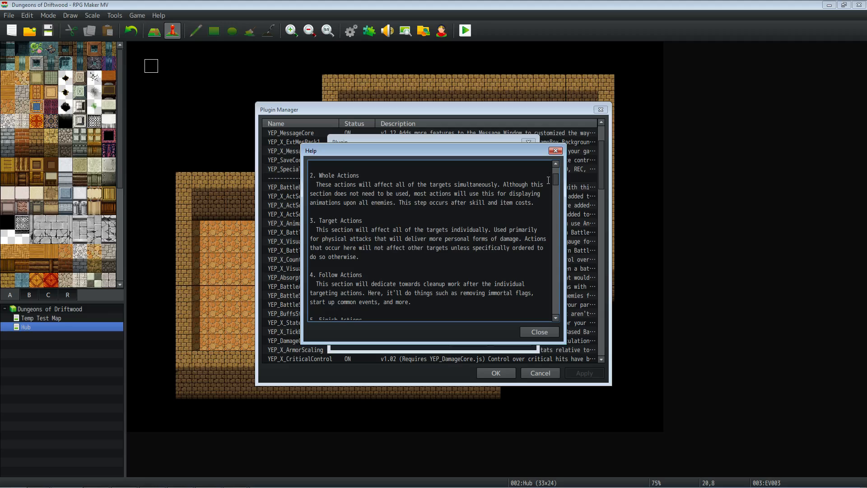
{"action": "scroll", "coordinate": [521, 210], "scroll_direction": "down", "scroll_amount": 15}
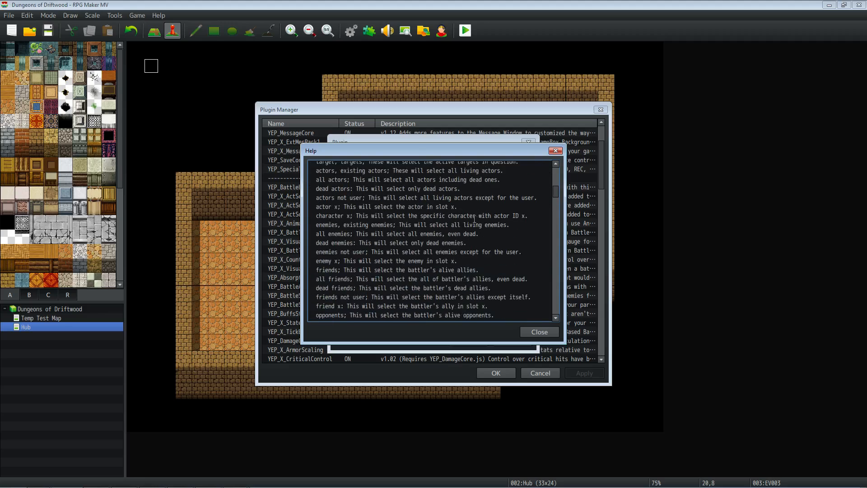
{"action": "scroll", "coordinate": [324, 277], "scroll_direction": "down", "scroll_amount": 2}
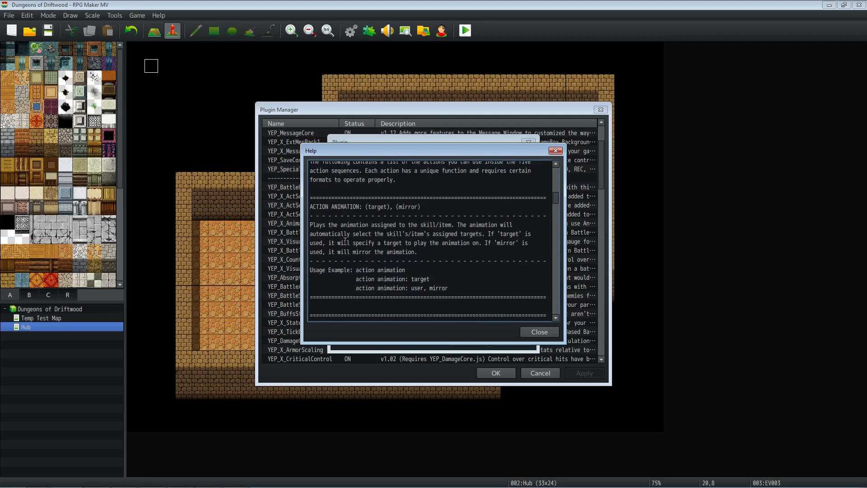
{"action": "left_click", "coordinate": [538, 331]}
{"action": "left_click", "coordinate": [468, 342]}
{"action": "left_click", "coordinate": [495, 373]}
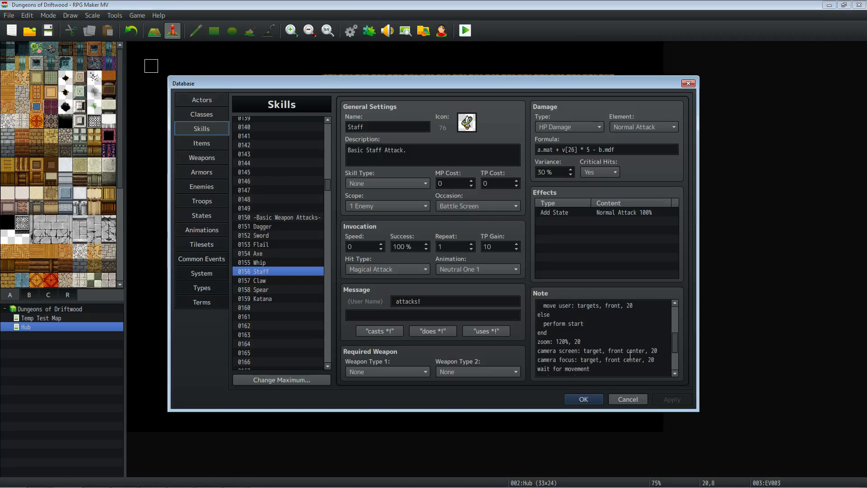
Change the animation line in the Staff skill's note to "action animation: target" and accept the database changes.
{"action": "scroll", "coordinate": [630, 355], "scroll_direction": "down", "scroll_amount": 2}
{"action": "left_click", "coordinate": [552, 344]}
{"action": "left_click_drag", "start_coordinate": [550, 345], "coordinate": [537, 345]}
{"action": "type", "text": "action"}
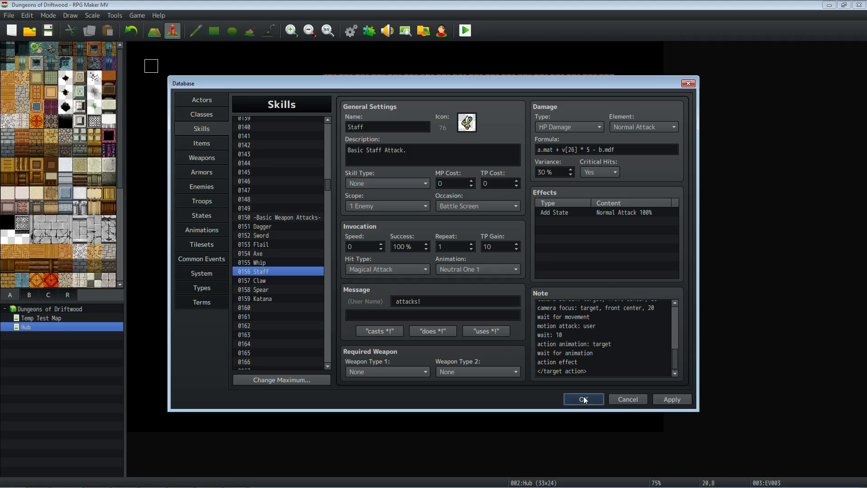
{"action": "left_click", "coordinate": [583, 398]}
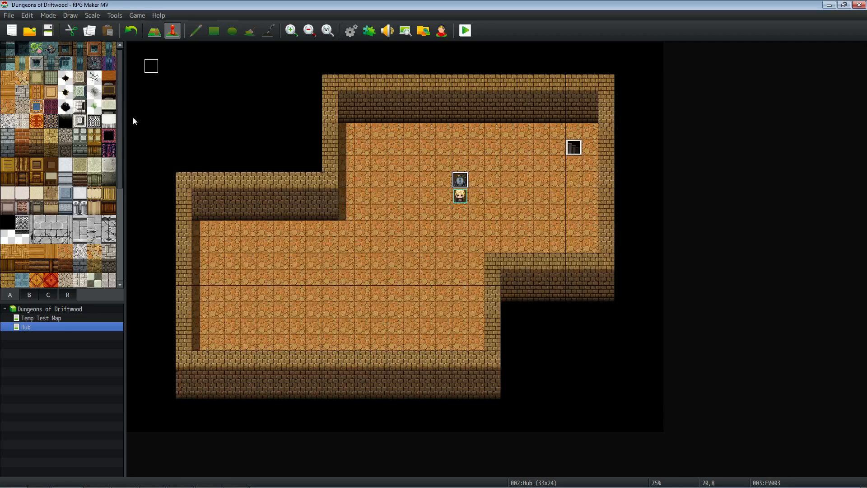
Launch a playtest into the Fire Sprite battle and attack with Staff repeatedly to check its animation.
{"action": "left_click", "coordinate": [465, 30]}
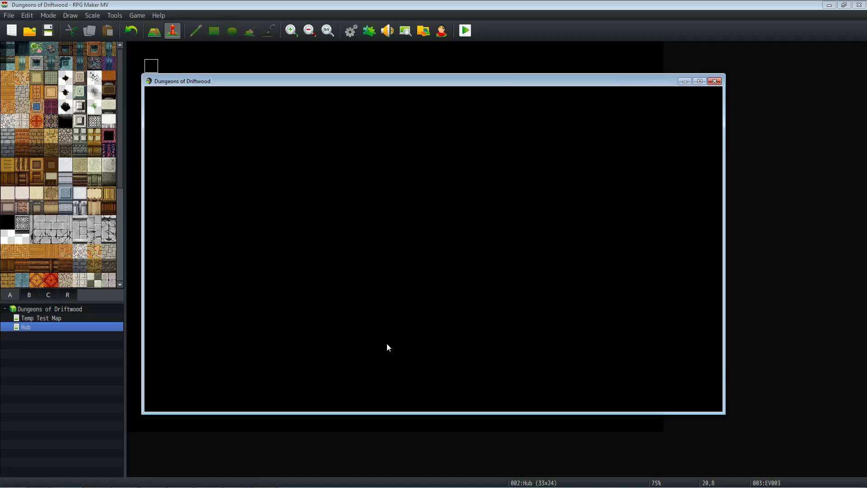
{"action": "key", "text": "Return"}
{"action": "key", "text": "Return"}
{"action": "key", "text": "Return"}
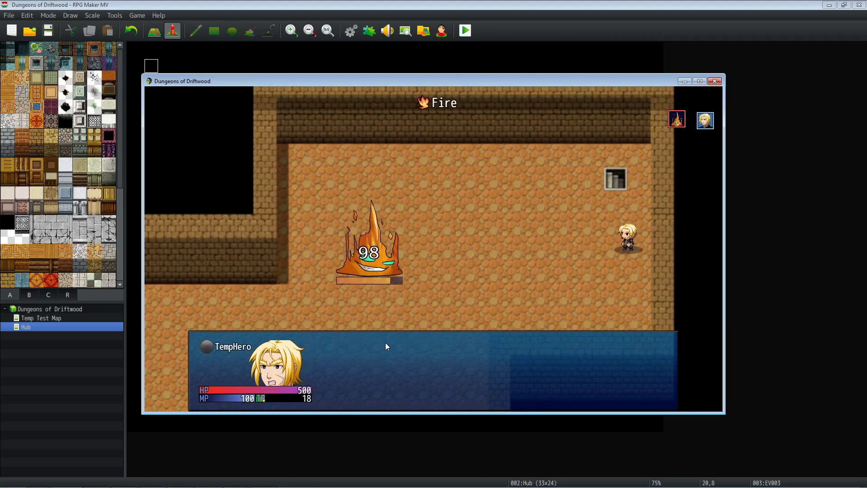
{"action": "key", "text": "Return"}
{"action": "key", "text": "Return"}
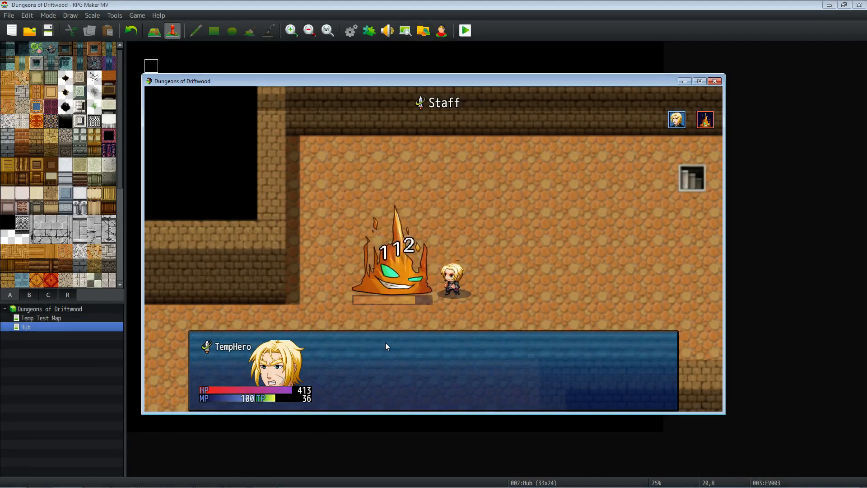
Cast the Splash skill on the Fire Sprite in the running battle.
{"action": "key", "text": "Down"}
{"action": "key", "text": "Return"}
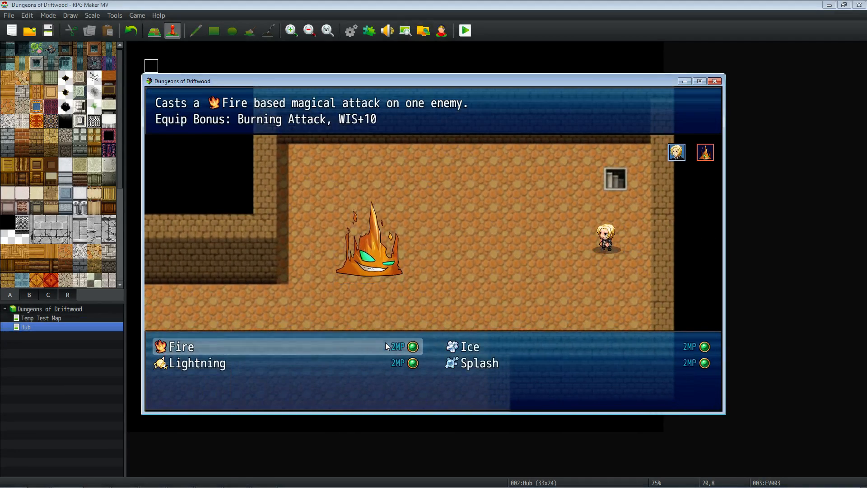
{"action": "key", "text": "Right"}
{"action": "key", "text": "Down"}
{"action": "key", "text": "Return"}
{"action": "key", "text": "Return"}
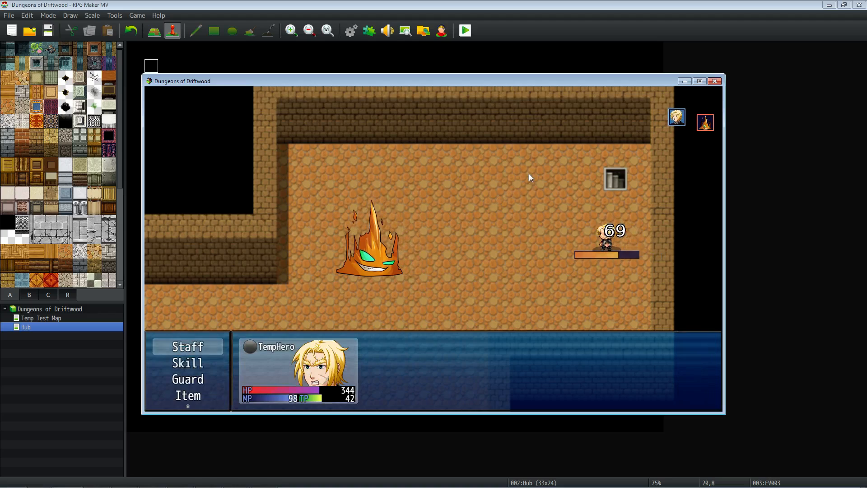
Cast the Lightning skill on the Fire Sprite and close the playtest.
{"action": "key", "text": "Down"}
{"action": "key", "text": "Return"}
{"action": "key", "text": "Return"}
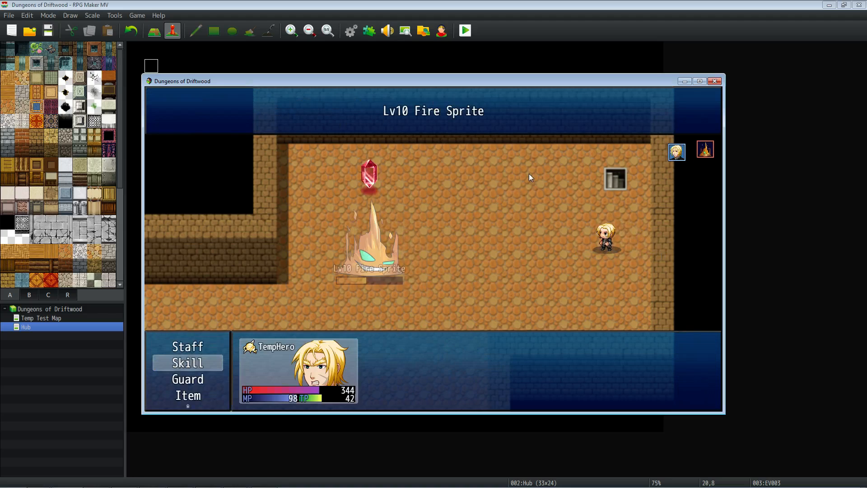
{"action": "key", "text": "Return"}
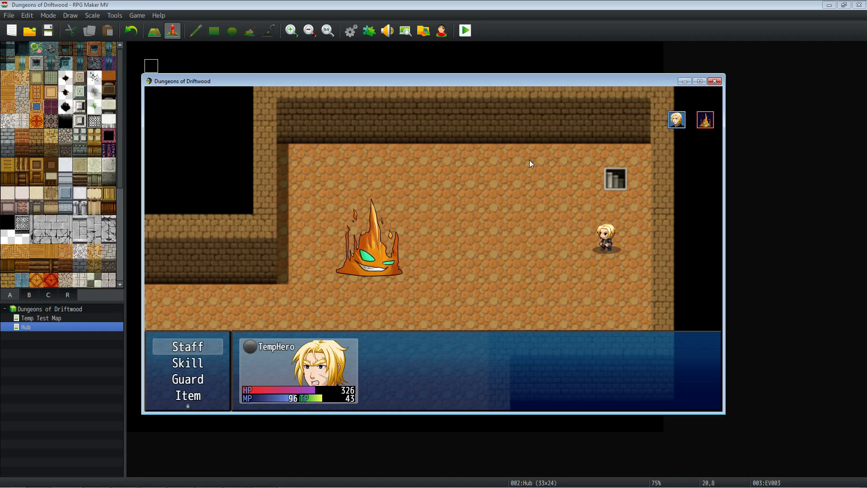
{"action": "left_click", "coordinate": [714, 81]}
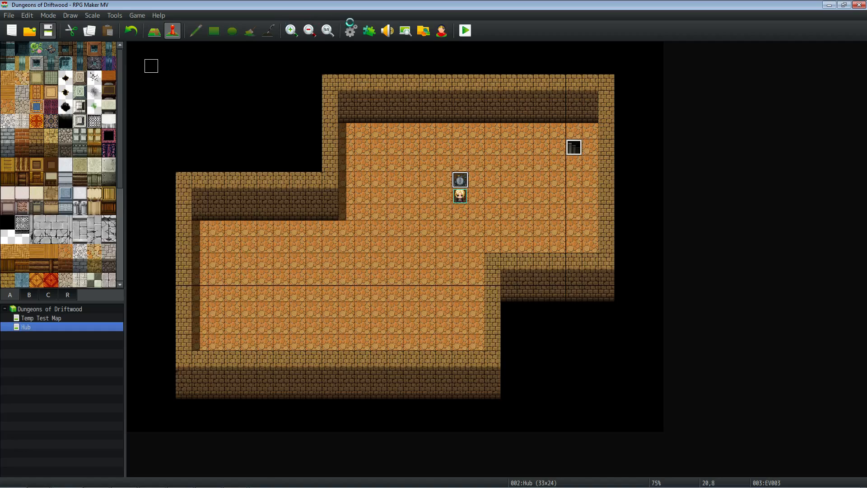
Add an Element Rate trait of Divine 10% to the Healmoth enemy in the database.
{"action": "left_click", "coordinate": [355, 28]}
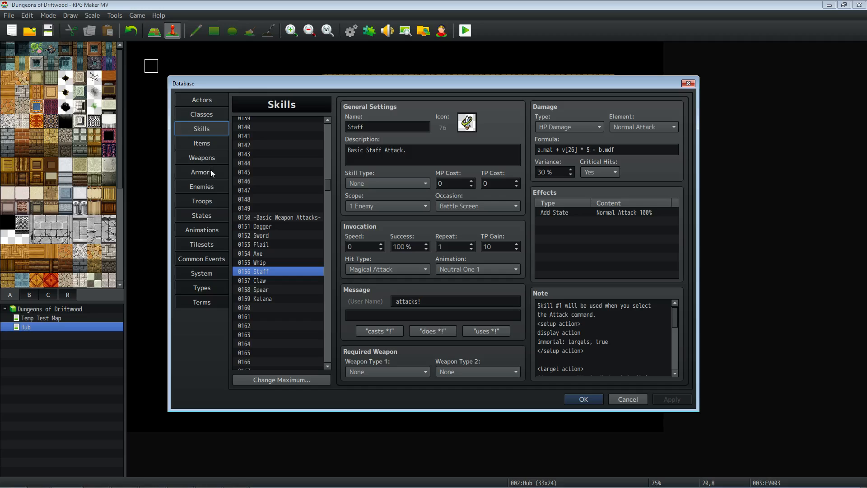
{"action": "left_click", "coordinate": [210, 170]}
{"action": "left_click", "coordinate": [210, 189]}
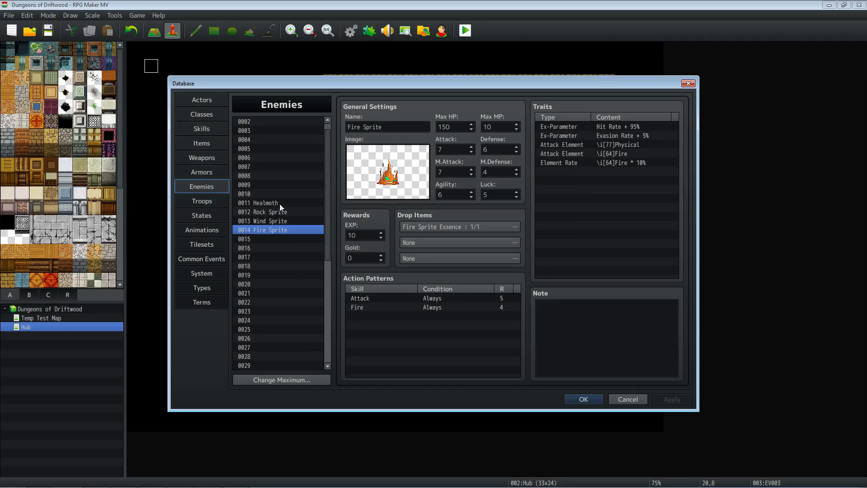
{"action": "left_click", "coordinate": [280, 203]}
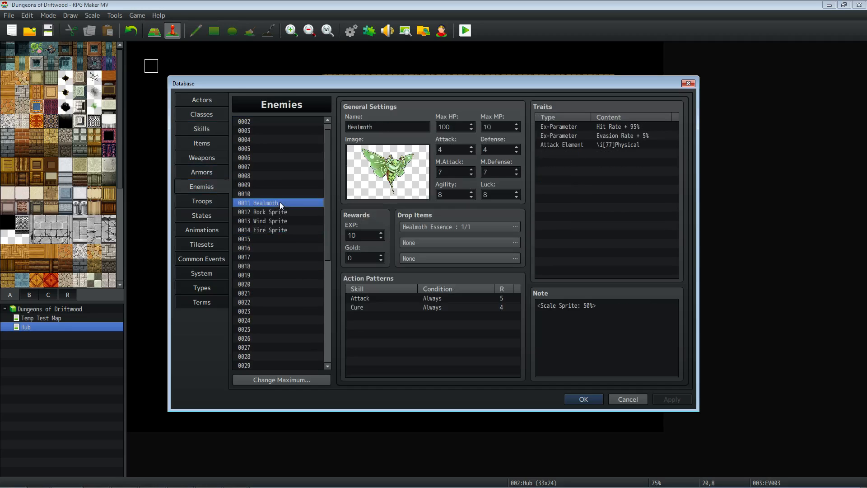
{"action": "double_click", "coordinate": [571, 152]}
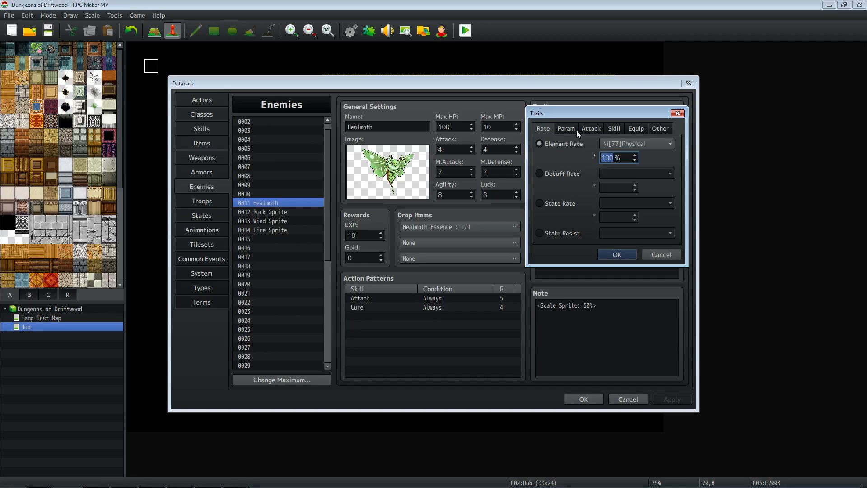
{"action": "left_click", "coordinate": [629, 143]}
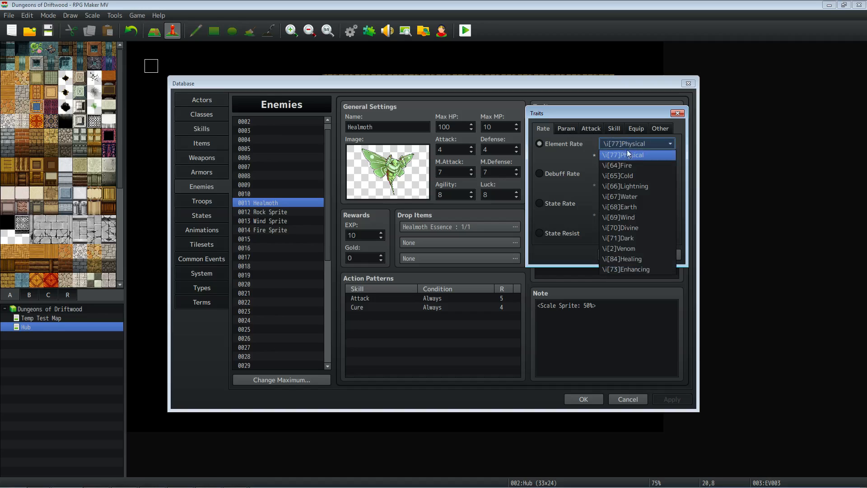
{"action": "left_click", "coordinate": [636, 228]}
{"action": "double_click", "coordinate": [615, 155]}
{"action": "type", "text": "10"}
{"action": "key", "text": "Return"}
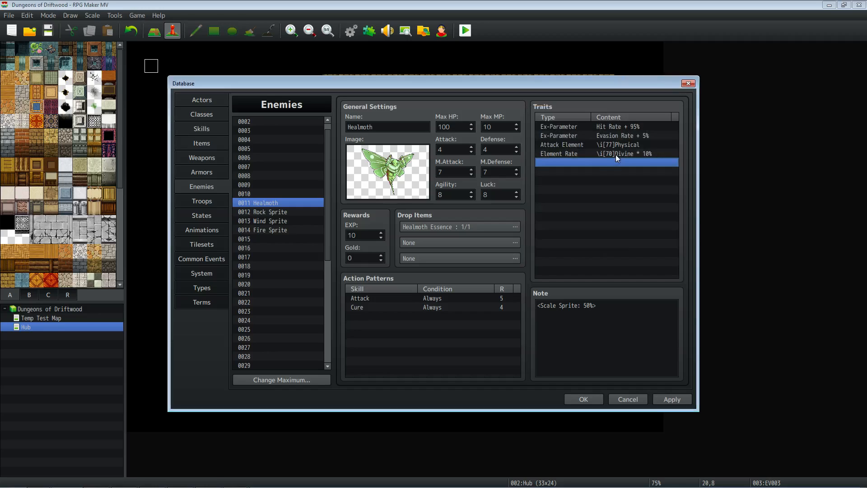
Add an Attack Element trait of Divine to the Healmoth.
{"action": "double_click", "coordinate": [590, 163]}
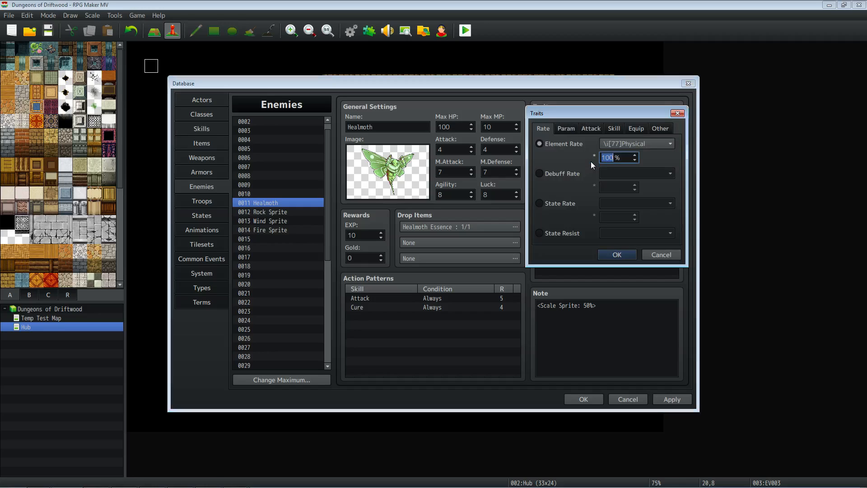
{"action": "left_click", "coordinate": [600, 130]}
{"action": "left_click", "coordinate": [631, 144]}
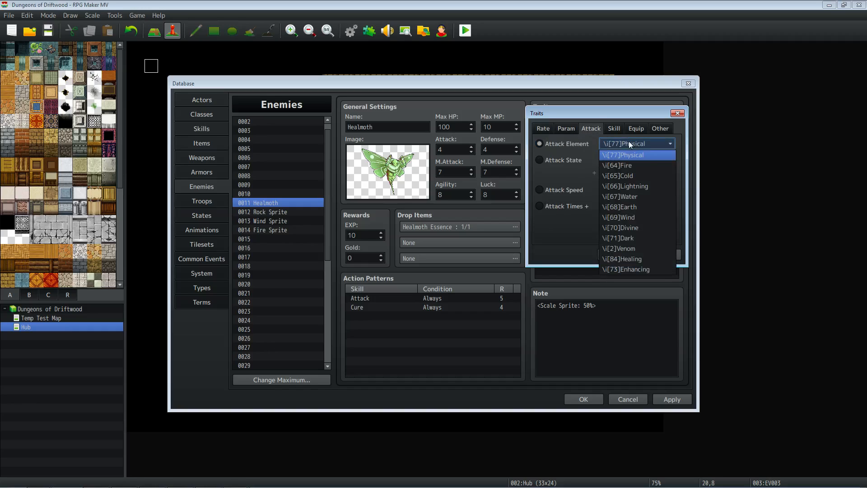
{"action": "left_click", "coordinate": [642, 226]}
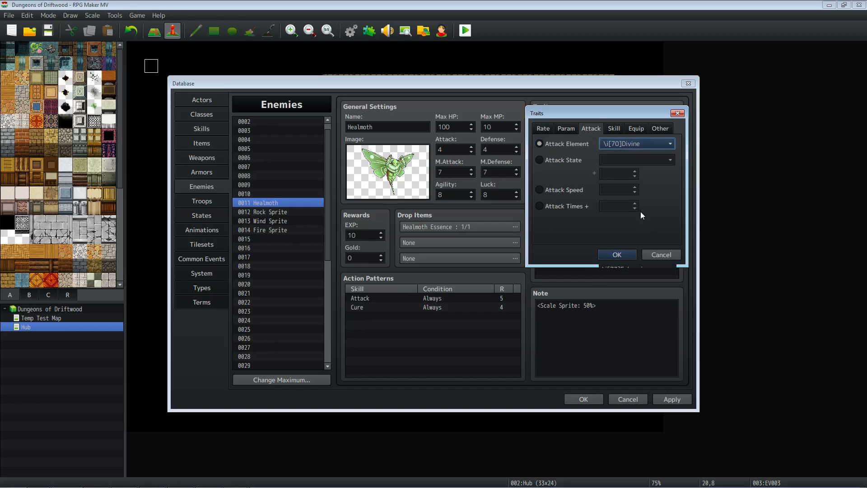
{"action": "left_click", "coordinate": [623, 254]}
Add an Element Rate trait of Dark 150% to the Healmoth and apply the changes.
{"action": "left_click_drag", "start_coordinate": [587, 156], "coordinate": [586, 166]}
{"action": "left_click", "coordinate": [579, 171]}
{"action": "double_click", "coordinate": [578, 172]}
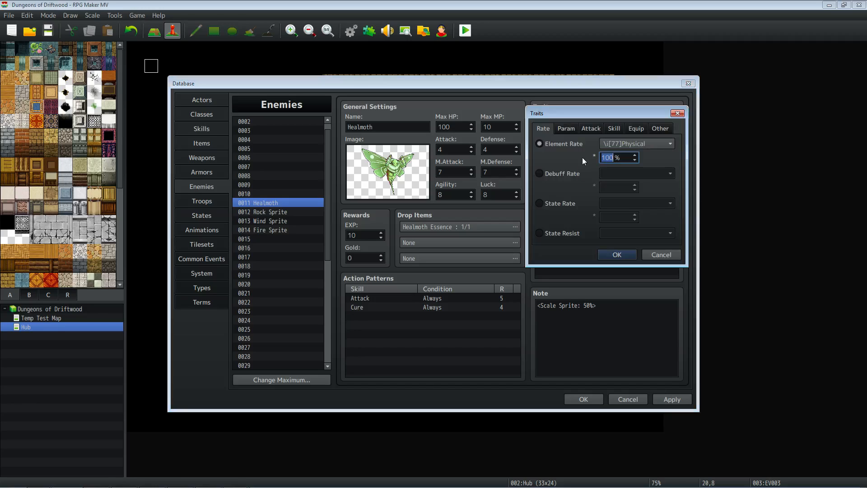
{"action": "left_click", "coordinate": [630, 141]}
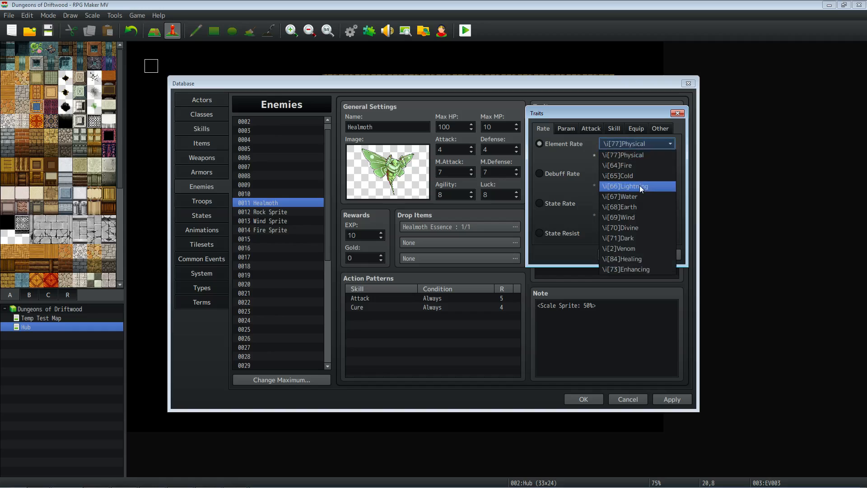
{"action": "left_click", "coordinate": [643, 238]}
{"action": "double_click", "coordinate": [616, 157]}
{"action": "type", "text": "150"}
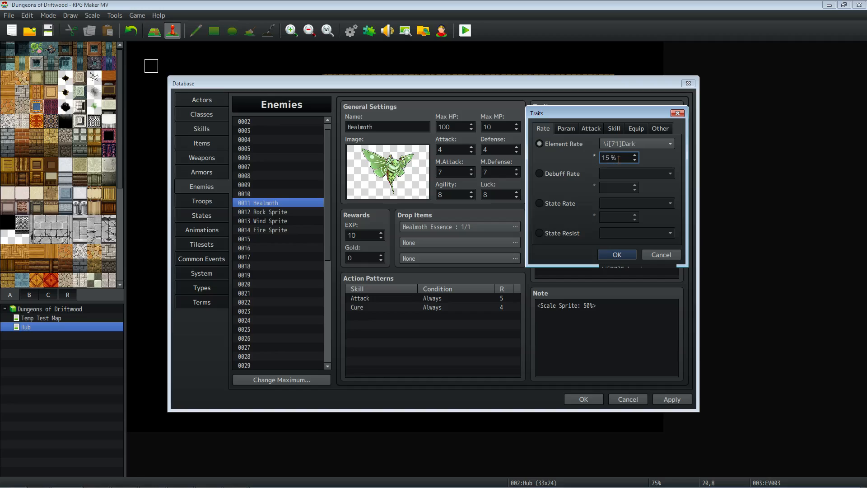
{"action": "left_click", "coordinate": [626, 250]}
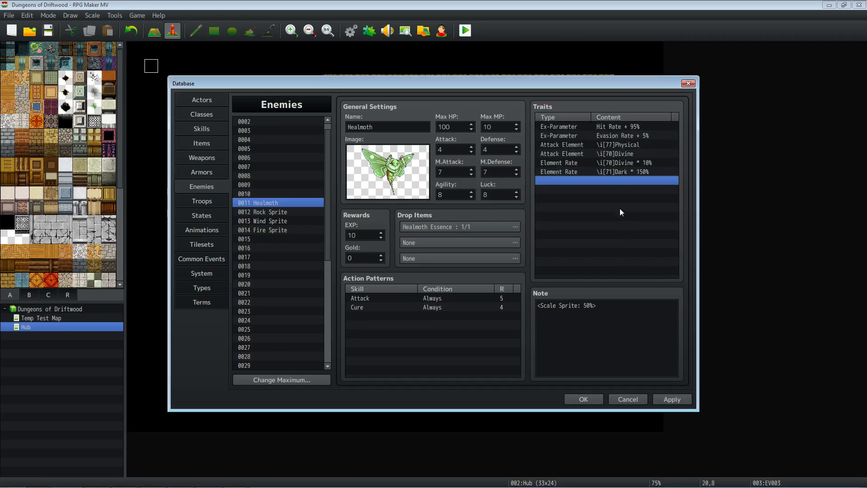
{"action": "left_click", "coordinate": [672, 402]}
Give the Rock Sprite an Element Rate trait of Wind 150% and apply it.
{"action": "left_click", "coordinate": [287, 212]}
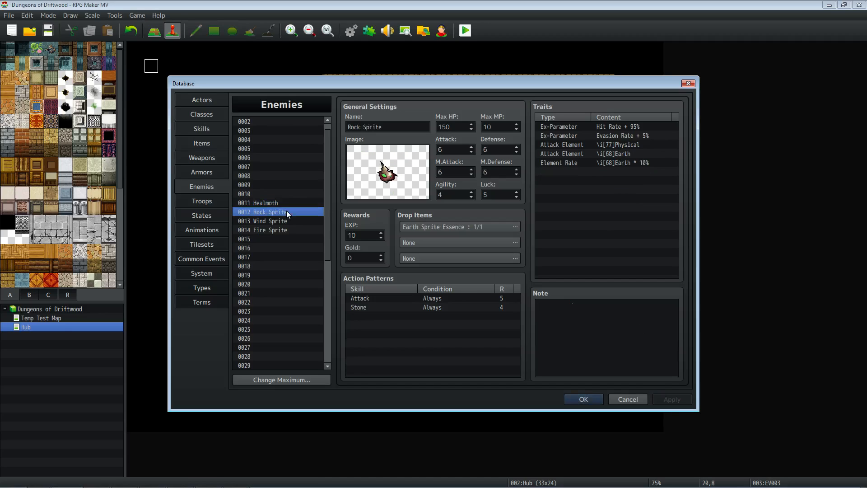
{"action": "double_click", "coordinate": [587, 175]}
{"action": "left_click", "coordinate": [624, 144]}
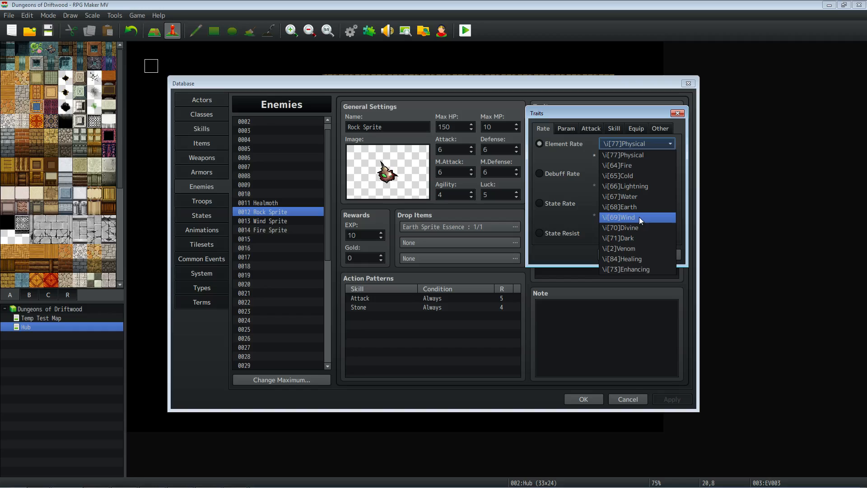
{"action": "left_click", "coordinate": [639, 218]}
{"action": "double_click", "coordinate": [618, 157]}
{"action": "type", "text": "150"}
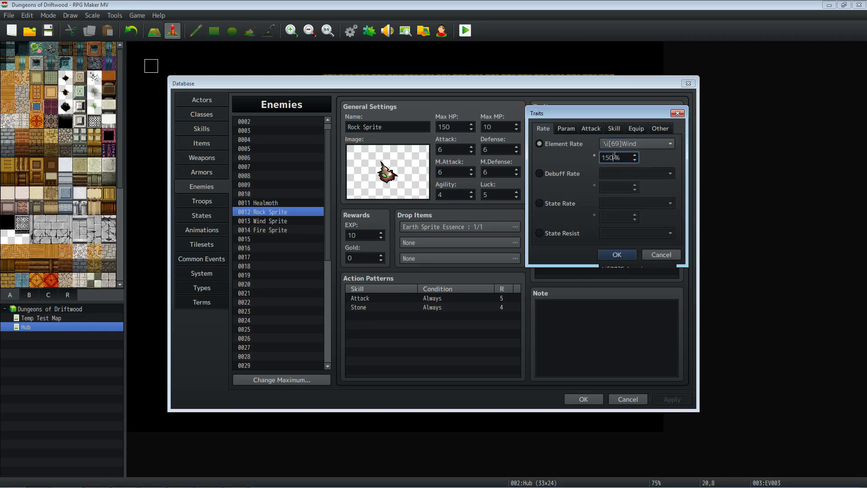
{"action": "left_click", "coordinate": [616, 254]}
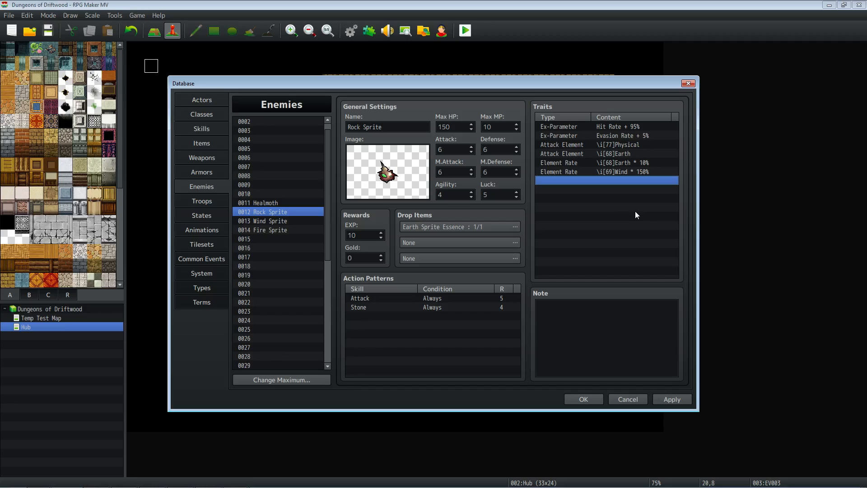
{"action": "left_click", "coordinate": [672, 400]}
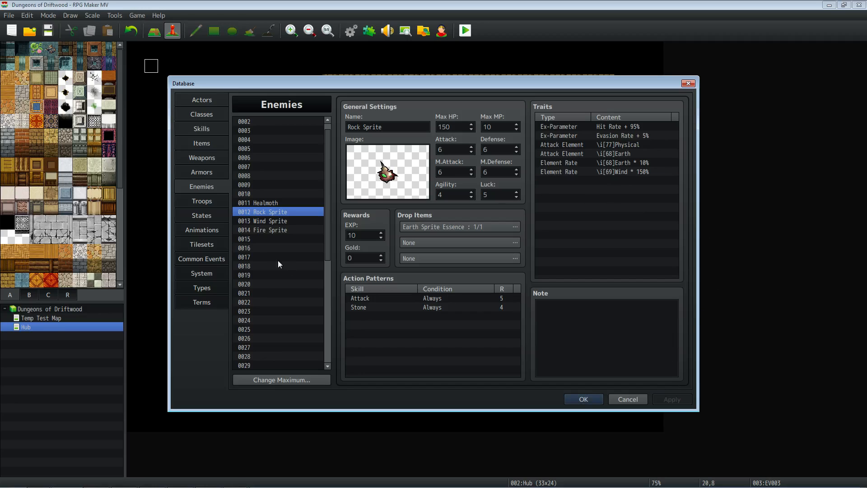
Give the Wind Sprite an Element Rate trait of Cold 150% and apply it.
{"action": "left_click", "coordinate": [270, 222]}
{"action": "double_click", "coordinate": [599, 171]}
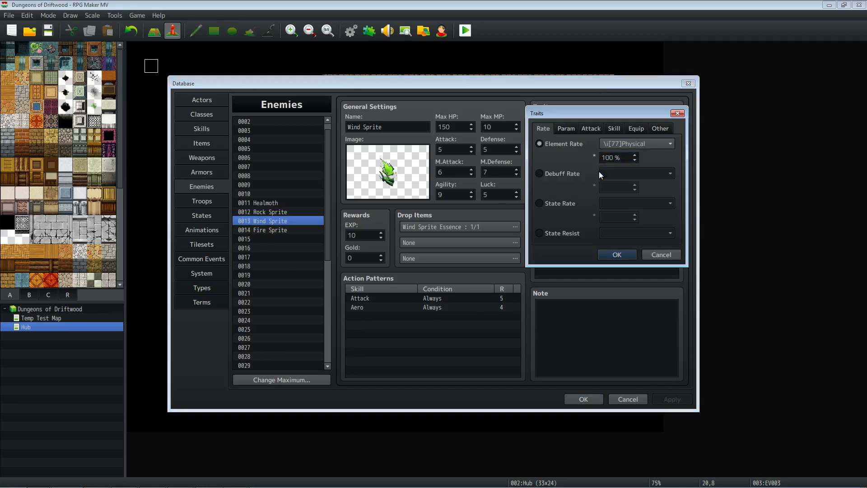
{"action": "left_click", "coordinate": [625, 143]}
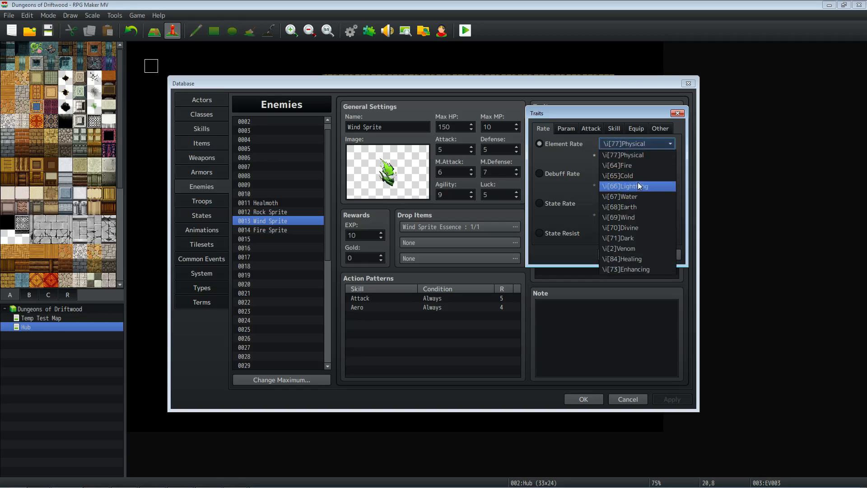
{"action": "left_click", "coordinate": [619, 176]}
{"action": "double_click", "coordinate": [615, 162]}
{"action": "type", "text": "150"}
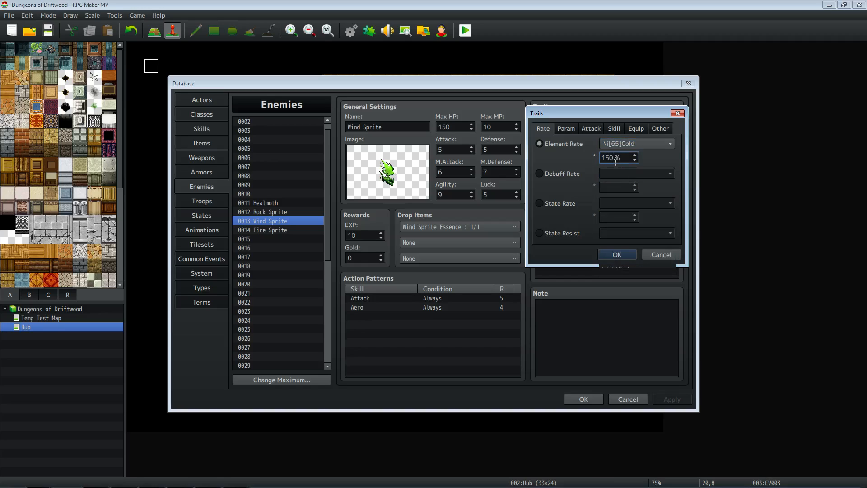
{"action": "left_click", "coordinate": [625, 254]}
{"action": "left_click", "coordinate": [668, 398]}
Give the Fire Sprite an Element Rate trait of Water 150% and apply it.
{"action": "left_click", "coordinate": [280, 231]}
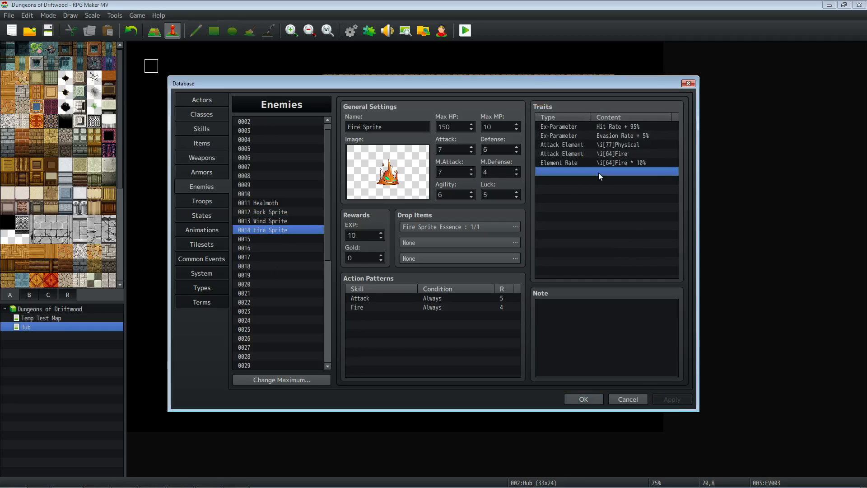
{"action": "double_click", "coordinate": [599, 172]}
{"action": "left_click", "coordinate": [627, 143]}
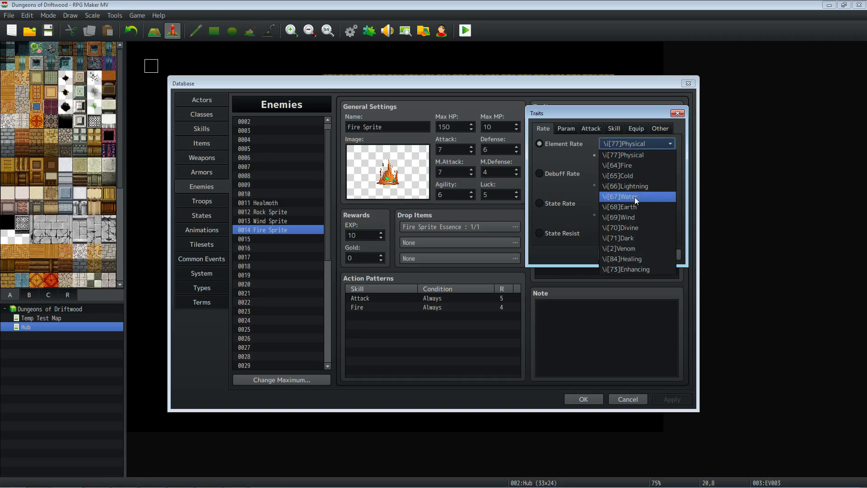
{"action": "left_click", "coordinate": [634, 196]}
{"action": "double_click", "coordinate": [622, 157]}
{"action": "type", "text": "150"}
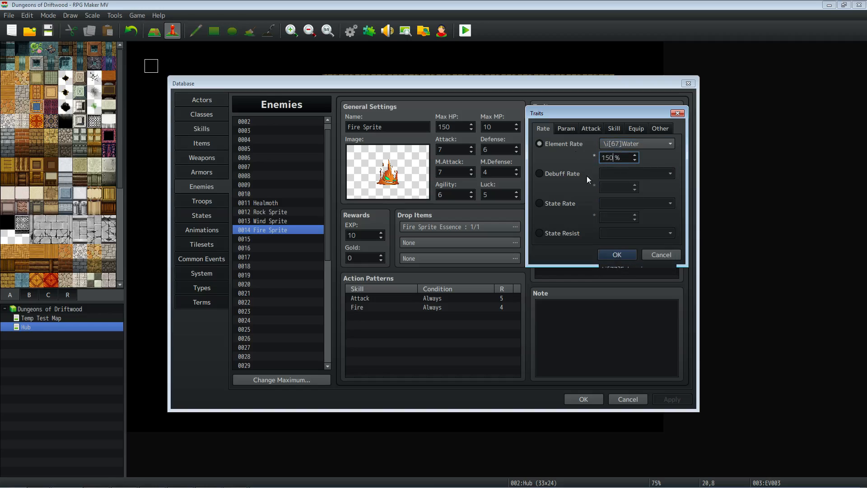
{"action": "left_click", "coordinate": [617, 255]}
{"action": "left_click", "coordinate": [673, 401]}
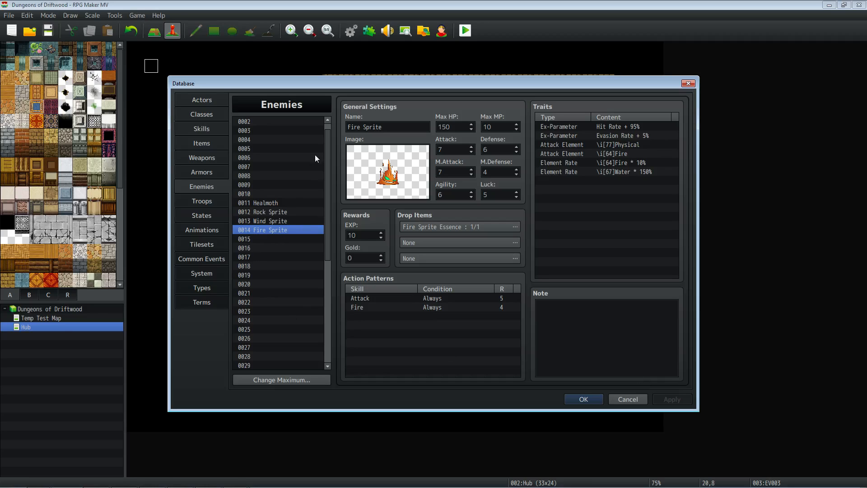
Look over the enemy list from the empty slot 0015 and close the database, accepting its contents.
{"action": "left_click", "coordinate": [283, 240]}
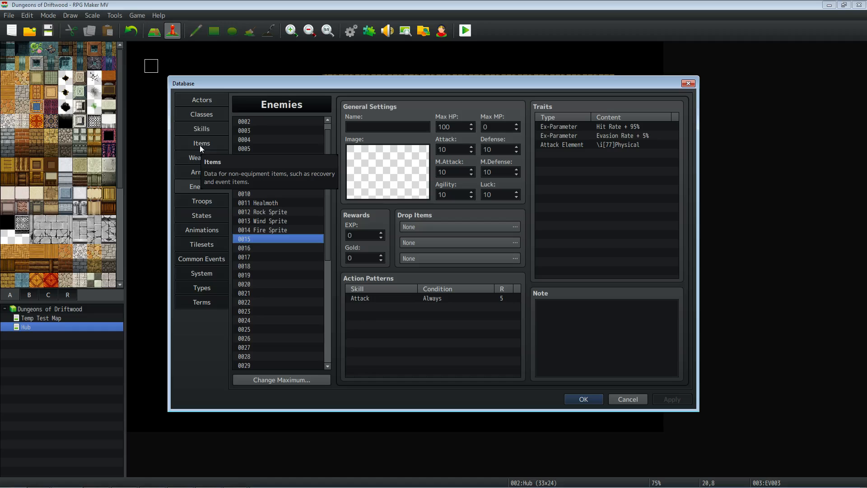
{"action": "left_click_drag", "start_coordinate": [327, 221], "coordinate": [315, 171]}
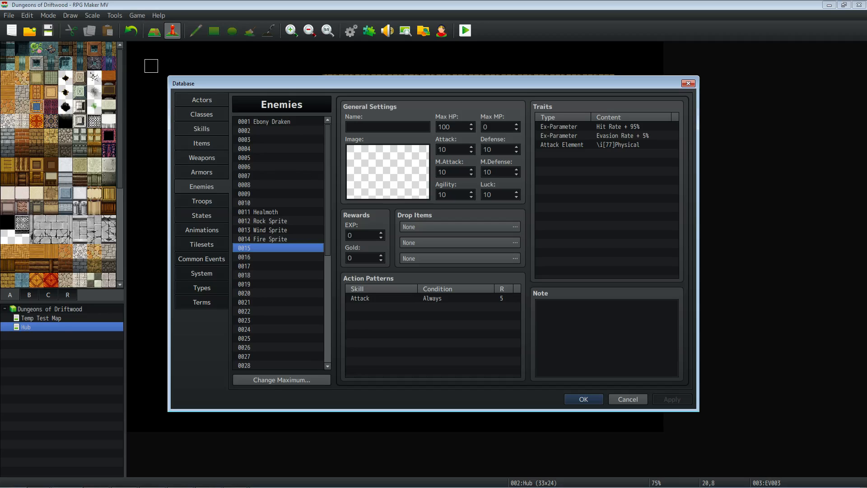
{"action": "key", "text": "alt+Tab"}
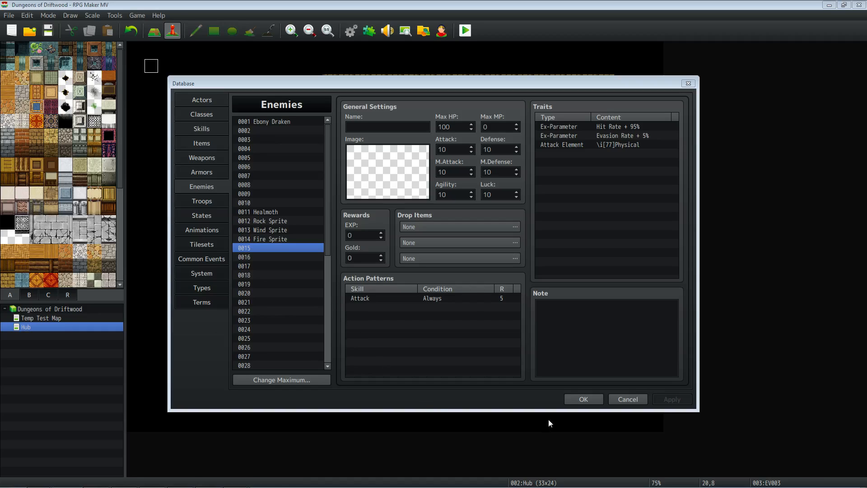
{"action": "left_click", "coordinate": [585, 400]}
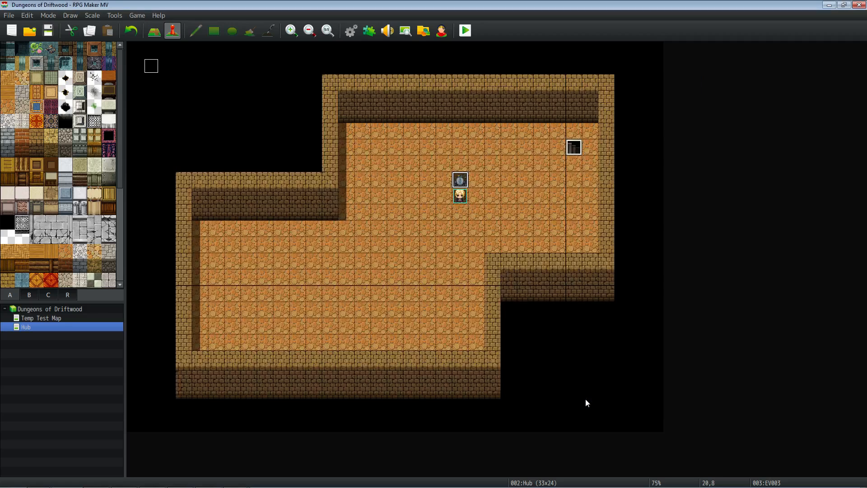